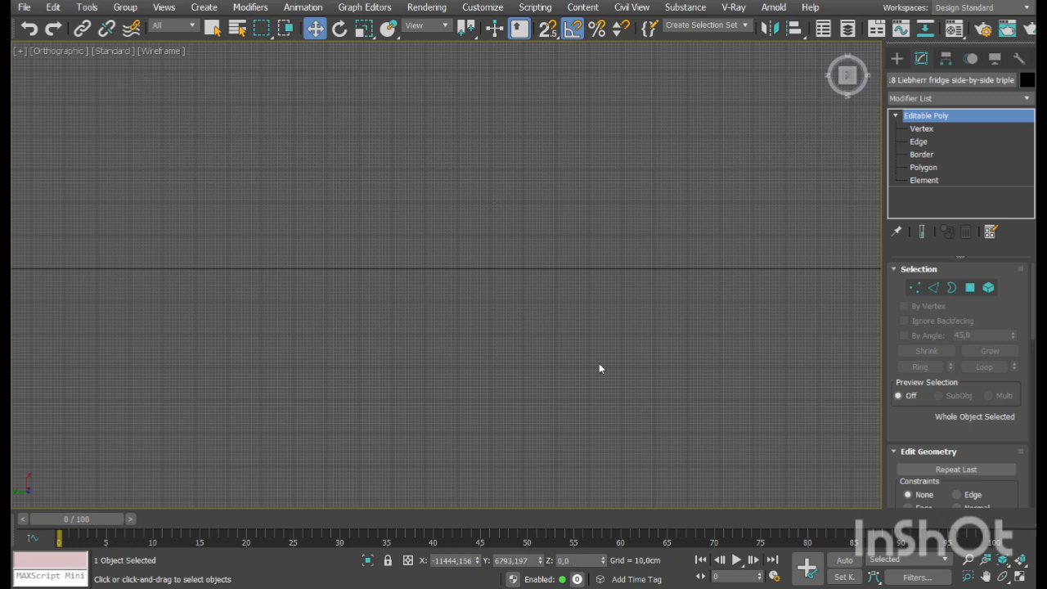
Examine the imported kitchen appliance models together in a maximized, orbited perspective view
key("q")
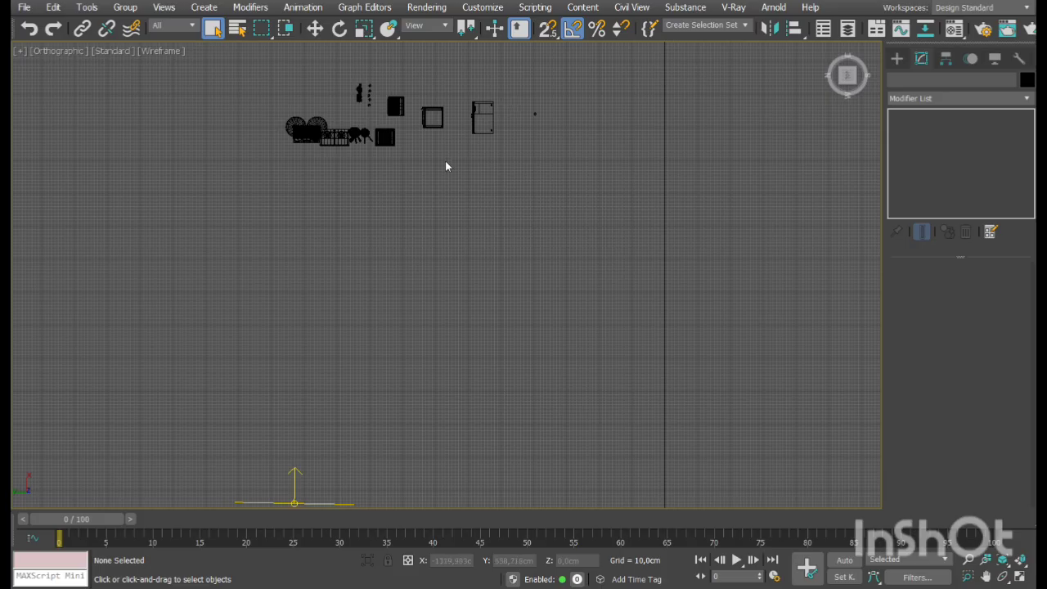
middle_click_drag(447, 164, 454, 228)
scroll(389, 189, "up", 3)
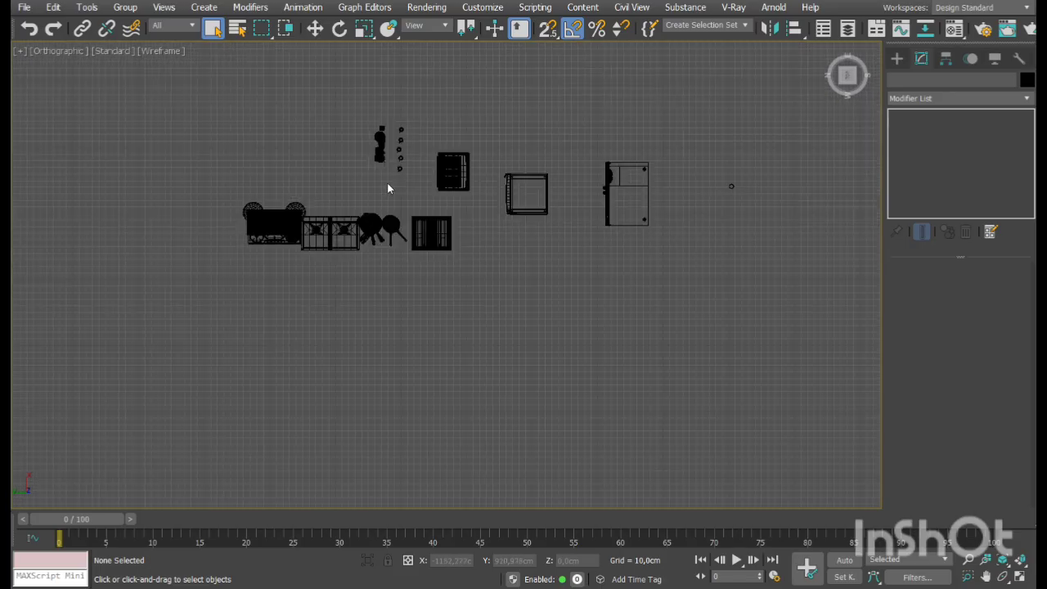
left_click(1019, 576)
left_click(1006, 563)
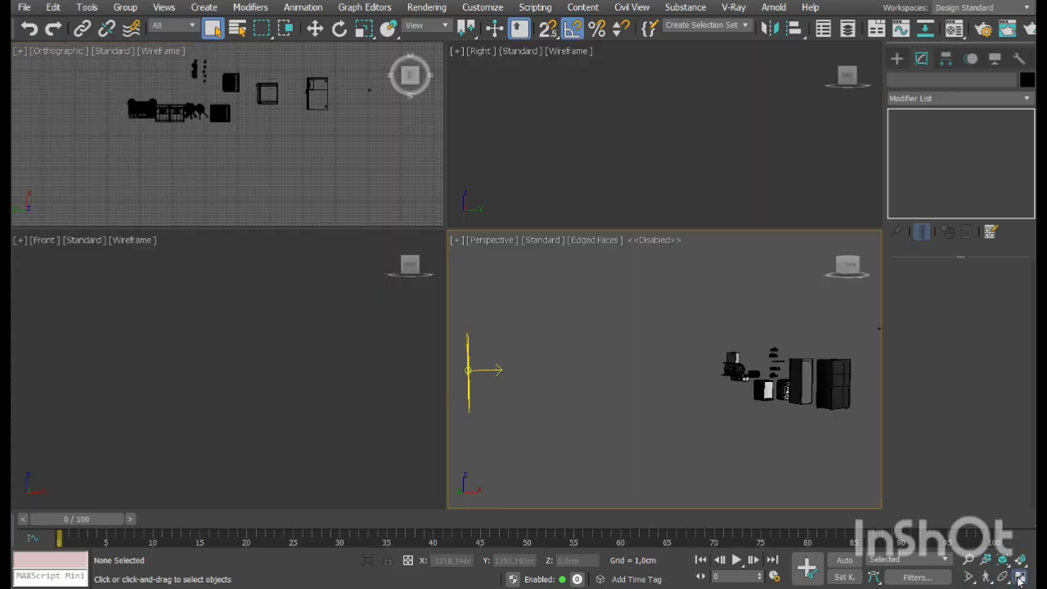
left_click(1020, 577)
left_click(1004, 576)
left_click_drag(560, 326, 603, 352)
middle_click_drag(816, 377, 567, 333)
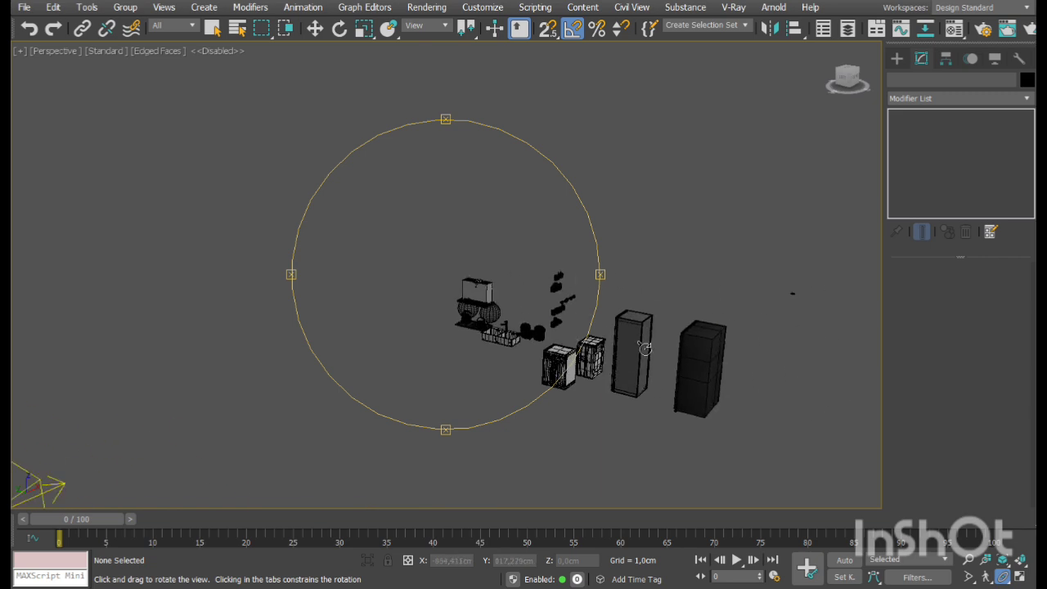
scroll(644, 353, "up", 5)
middle_click_drag(644, 353, 637, 316)
right_click(494, 364)
left_click(499, 340)
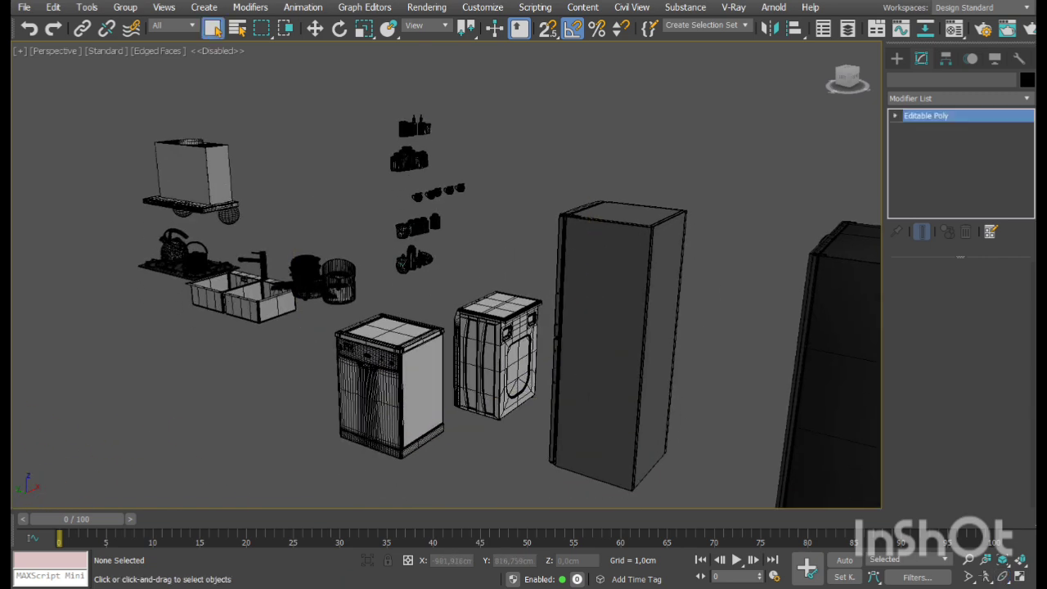
Inspect the two tall fridges, the washing machine and the neighbouring kitchen models up close in the perspective view
left_click(986, 577)
left_click_drag(385, 302, 374, 311)
middle_click_drag(374, 310, 702, 282)
left_click_drag(453, 295, 506, 291)
middle_click_drag(370, 257, 508, 216)
middle_click_drag(288, 287, 426, 260)
right_click(426, 261)
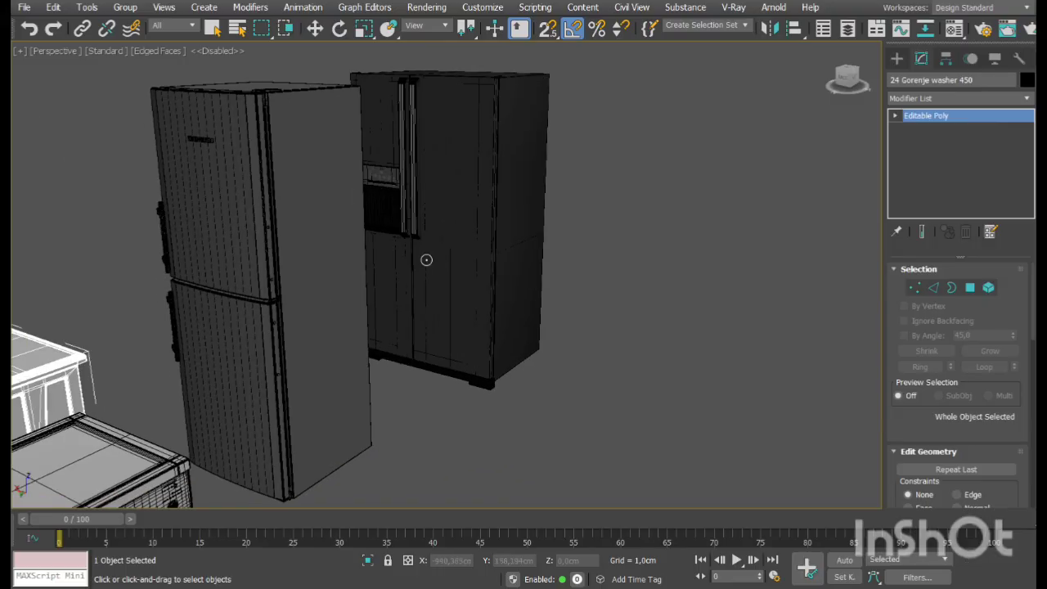
middle_click_drag(245, 347, 369, 295)
scroll(369, 295, "down", 4)
middle_click_drag(398, 397, 466, 347)
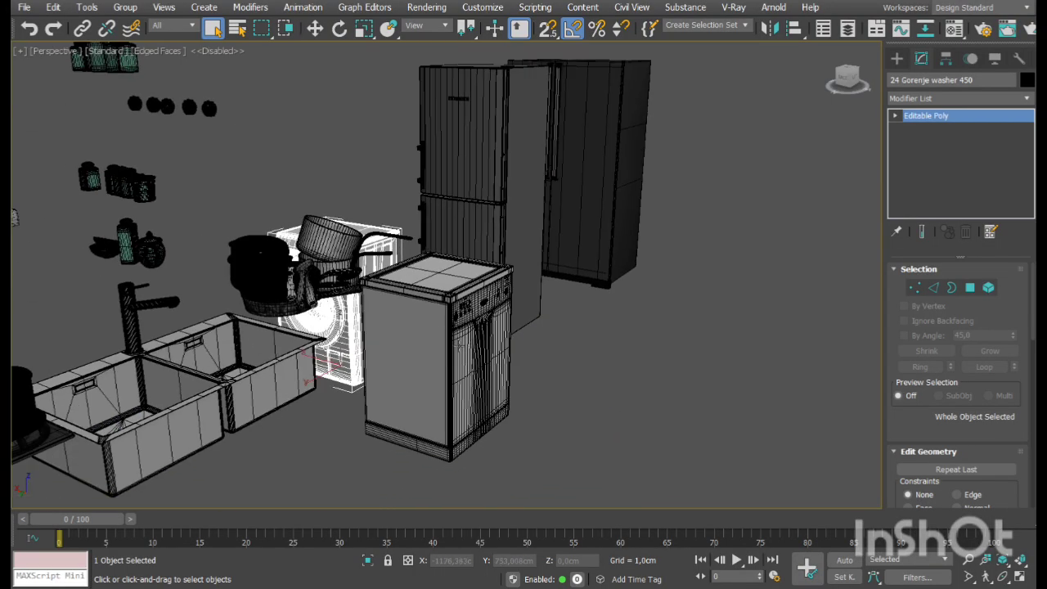
Examine the dishwasher, double sink, and hob with range hood, selecting each one and viewing it from several angles
left_click(460, 346)
left_click(1002, 578)
left_click_drag(489, 331, 399, 368)
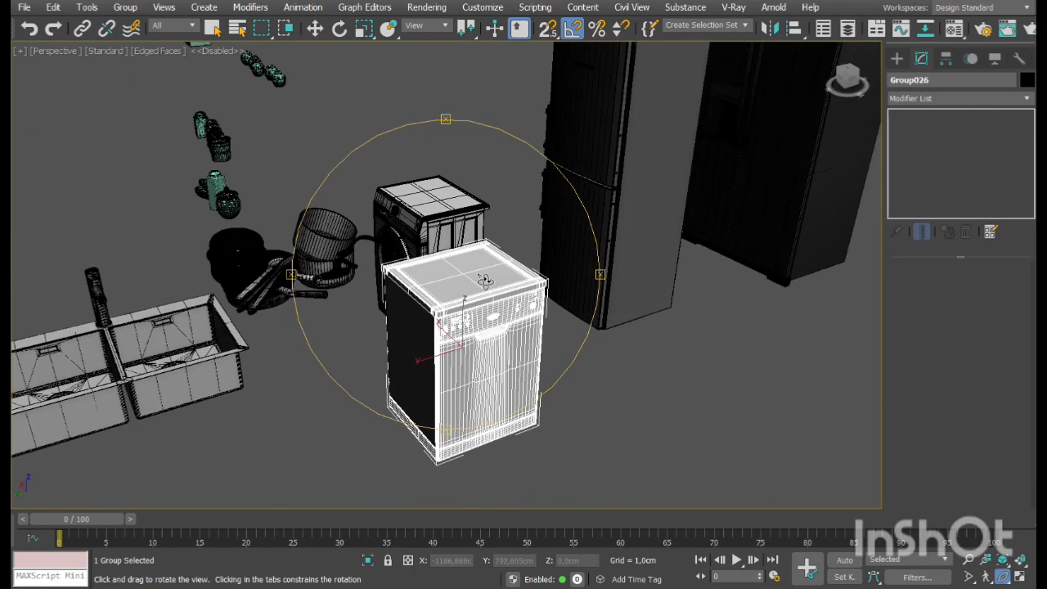
left_click_drag(485, 281, 514, 243)
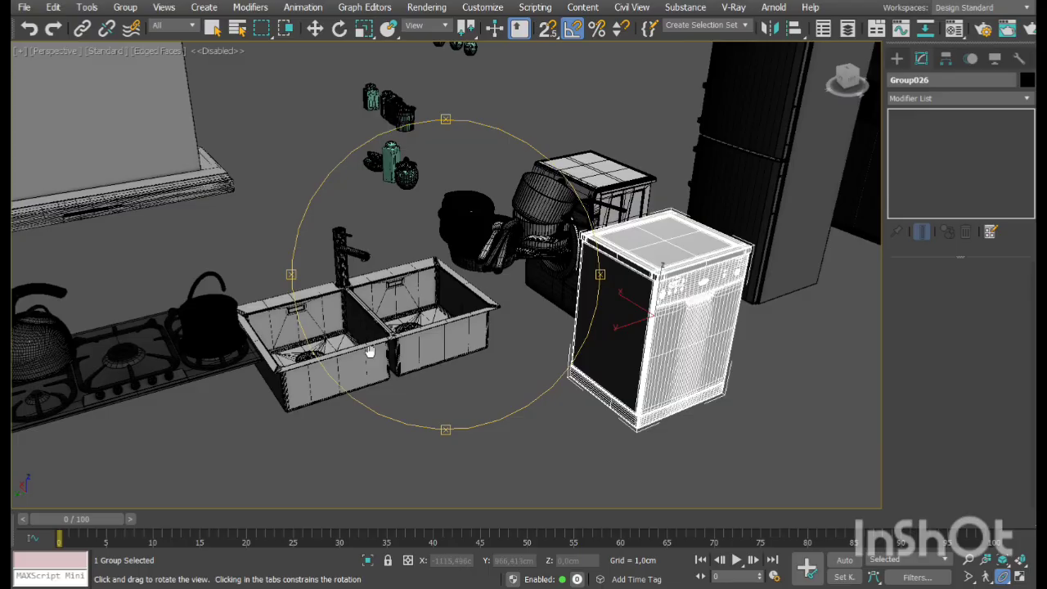
middle_click_drag(371, 352, 526, 327)
right_click(563, 332)
left_click(554, 291)
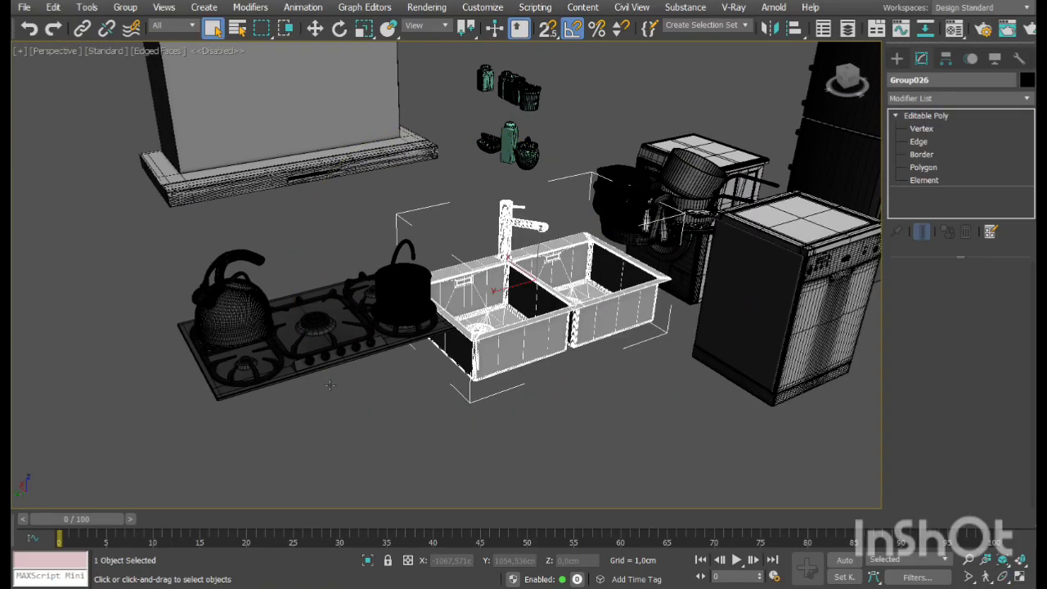
left_click(329, 360)
middle_click_drag(351, 375, 383, 444)
scroll(383, 444, "down", 5)
middle_click_drag(447, 325, 451, 336)
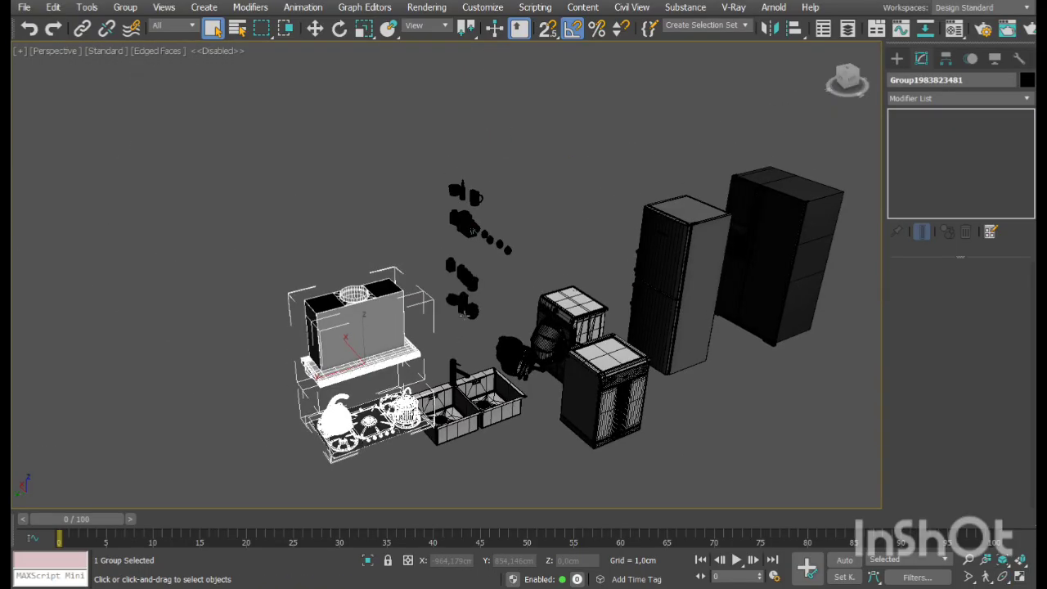
scroll(456, 314, "up", 5)
left_click(1003, 576)
left_click_drag(458, 352, 433, 250)
middle_click_drag(433, 251, 432, 260)
scroll(427, 263, "down", 5)
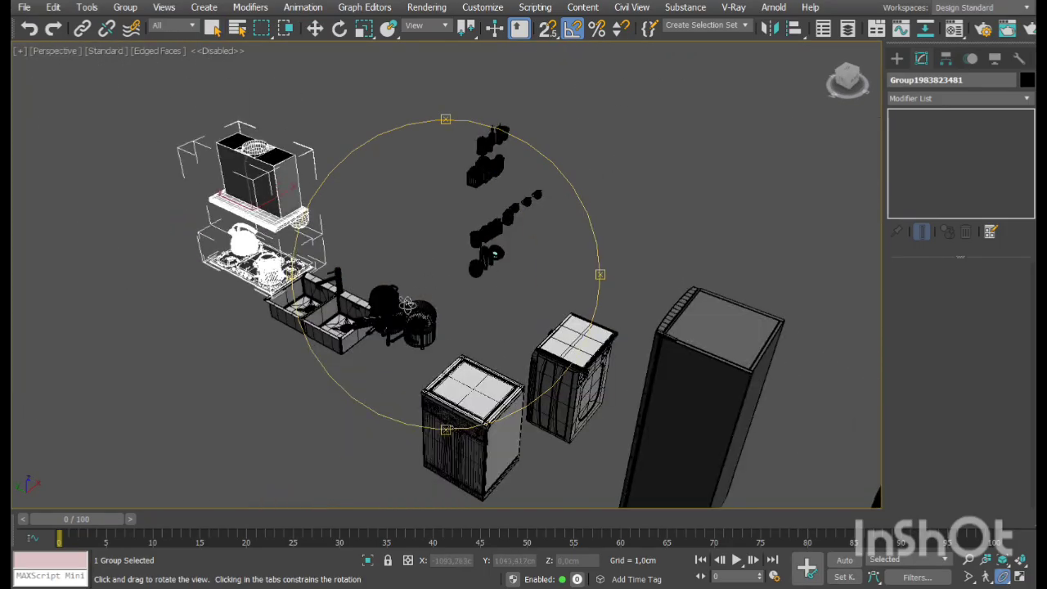
left_click_drag(408, 305, 461, 306)
right_click(461, 306)
In an empty area of the orthographic plan view, create a grid-snapped vertical Tape helper with a specified length of 357 cm
left_click(1020, 576)
right_click(199, 119)
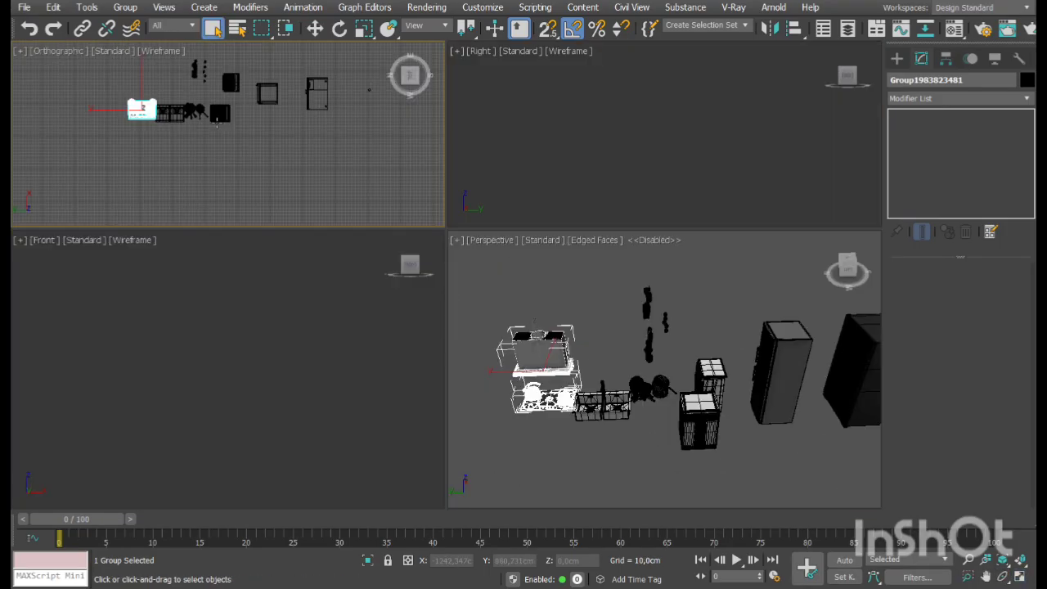
left_click(1020, 577)
left_click(966, 561)
left_click_drag(446, 253, 524, 408)
middle_click_drag(524, 407, 467, 260)
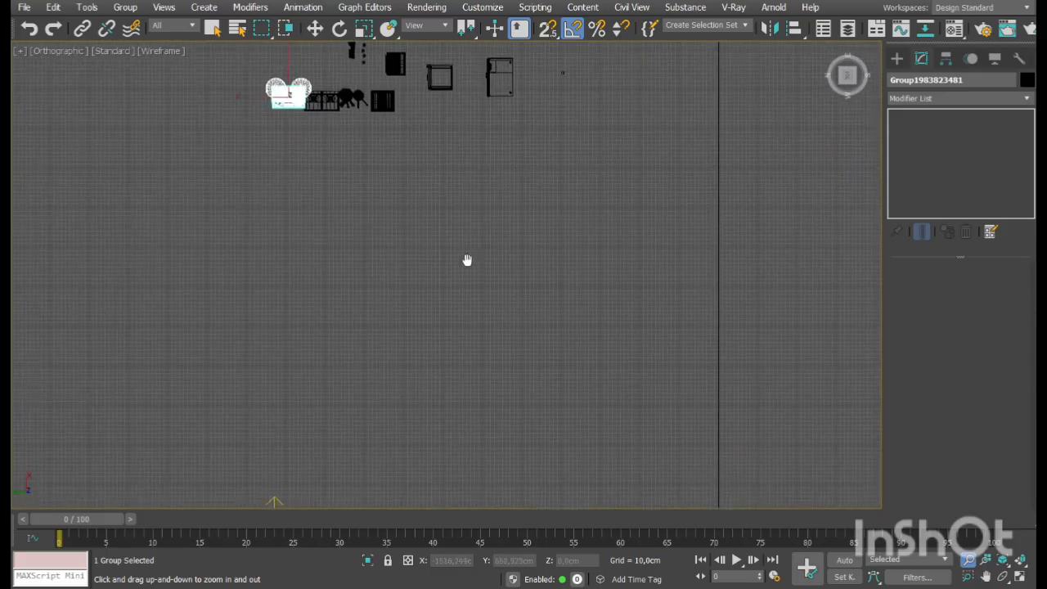
right_click(613, 363)
middle_click_drag(702, 409, 495, 279)
scroll(495, 283, "up", 4)
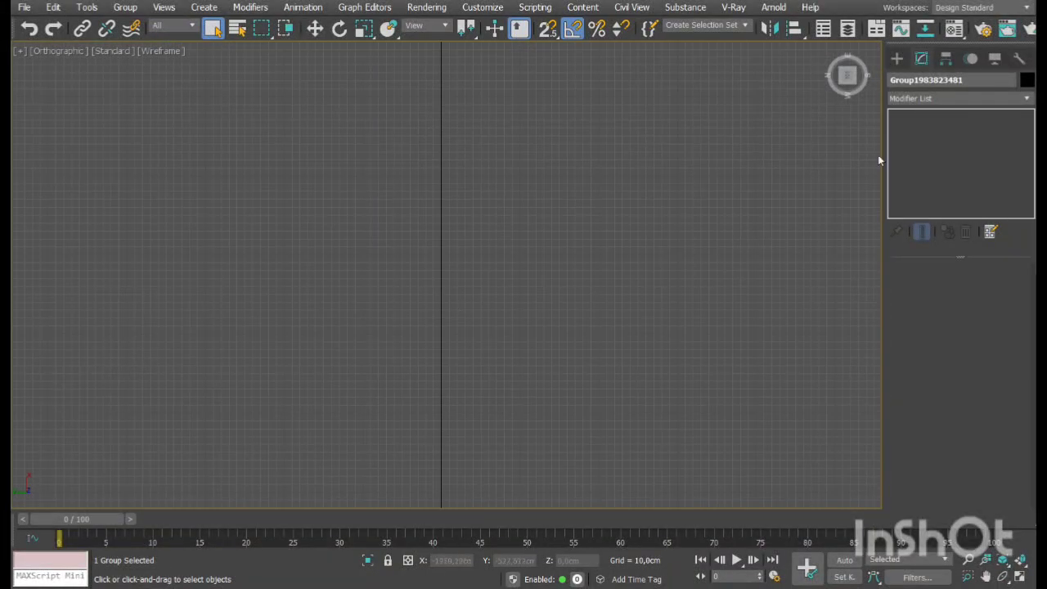
left_click(897, 58)
left_click(969, 81)
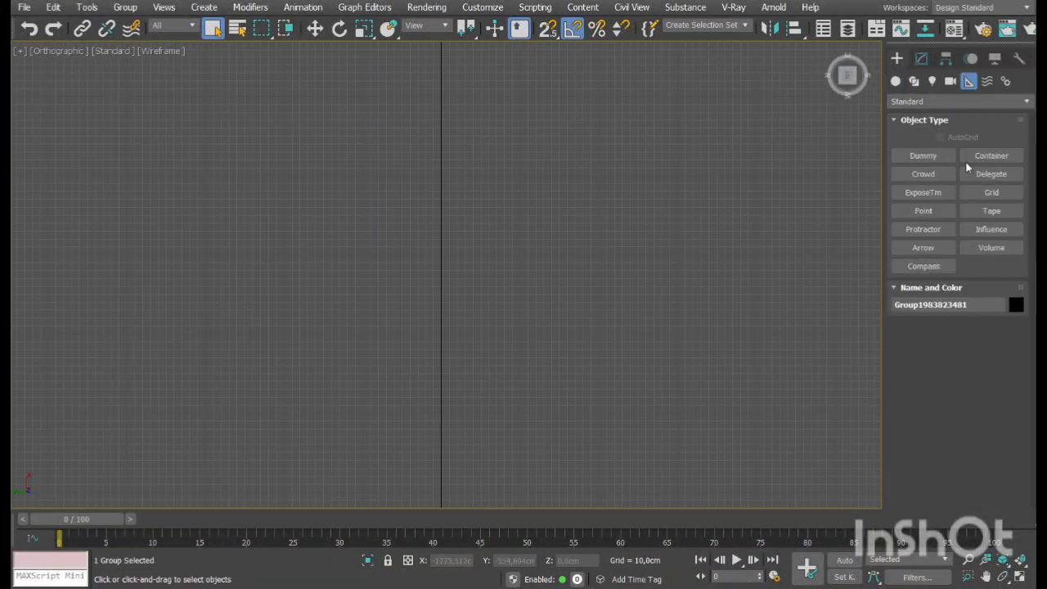
left_click(989, 213)
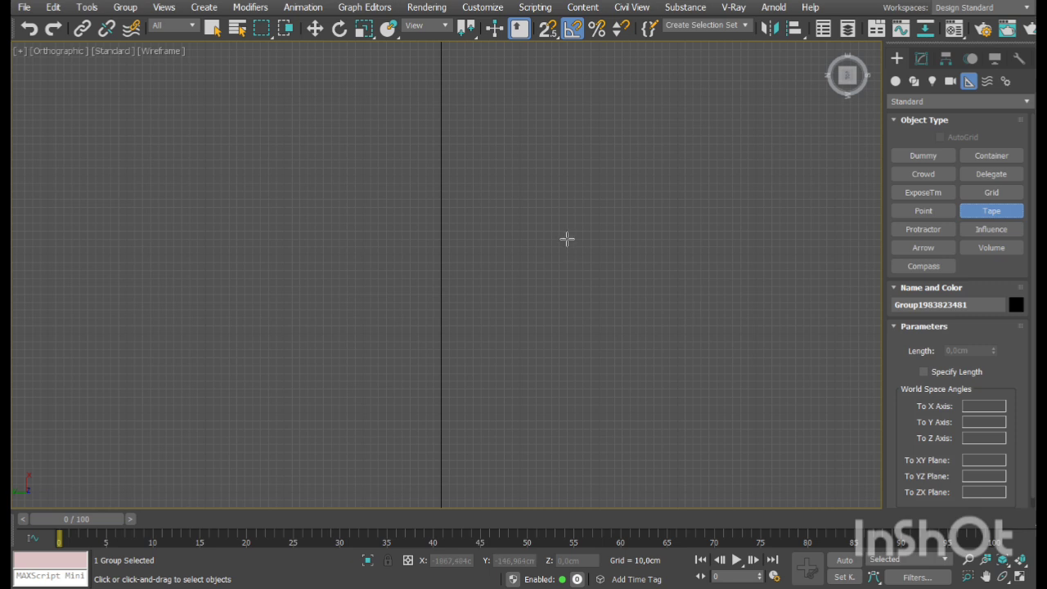
left_click(547, 35)
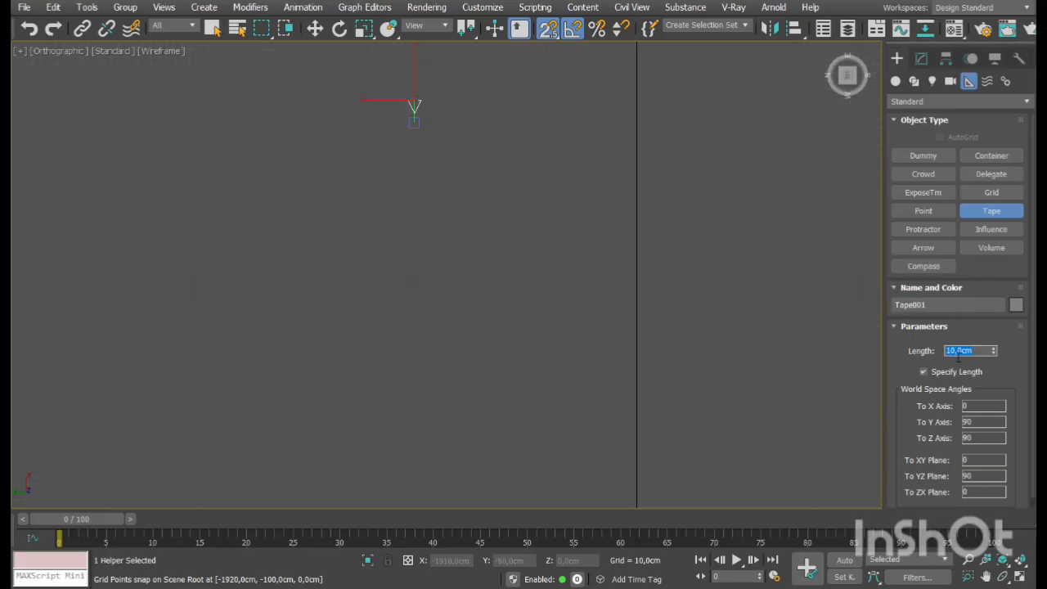
type("357")
key("Return")
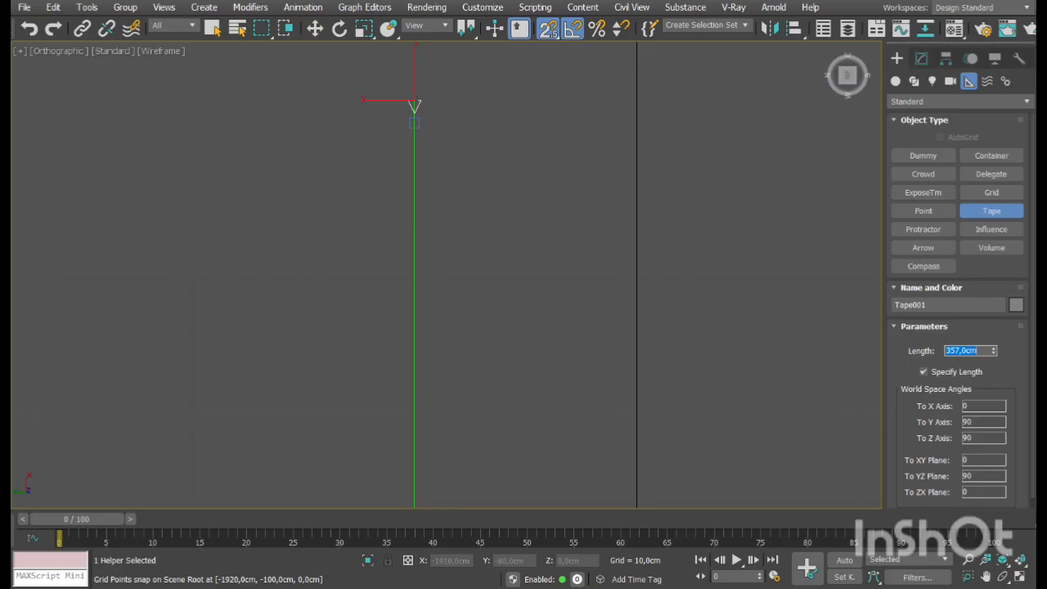
Create a second Tape helper running horizontally from the first tape's start point and set its length to 298 cm
left_click_drag(415, 100, 461, 106)
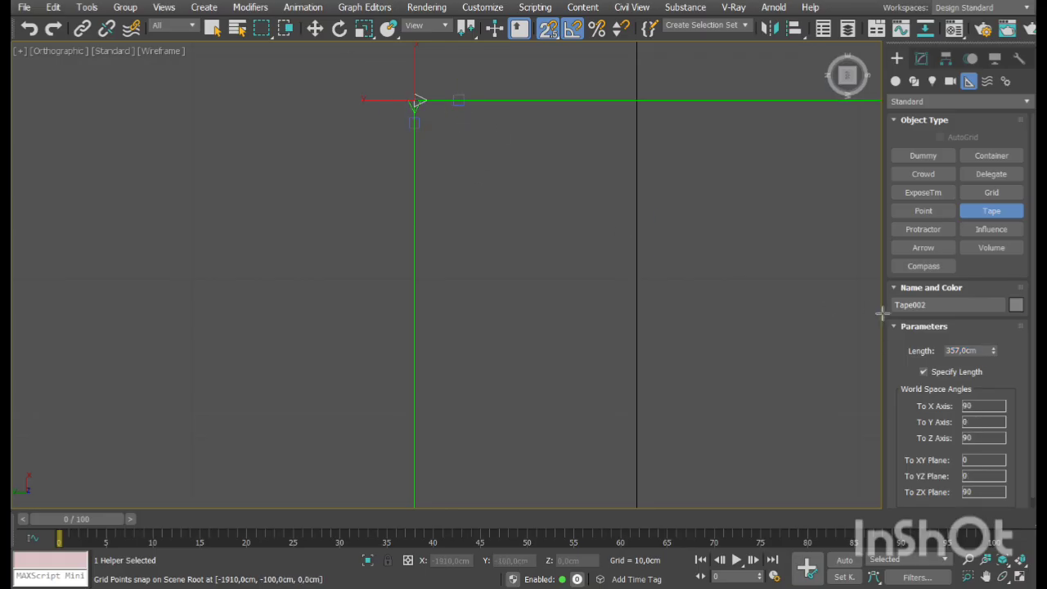
double_click(967, 352)
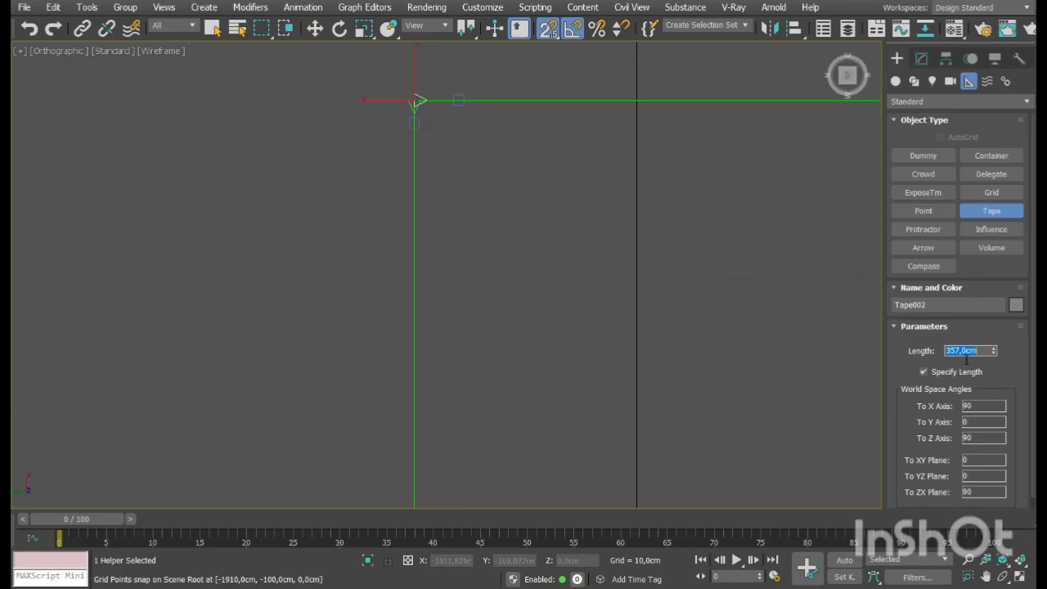
type("298")
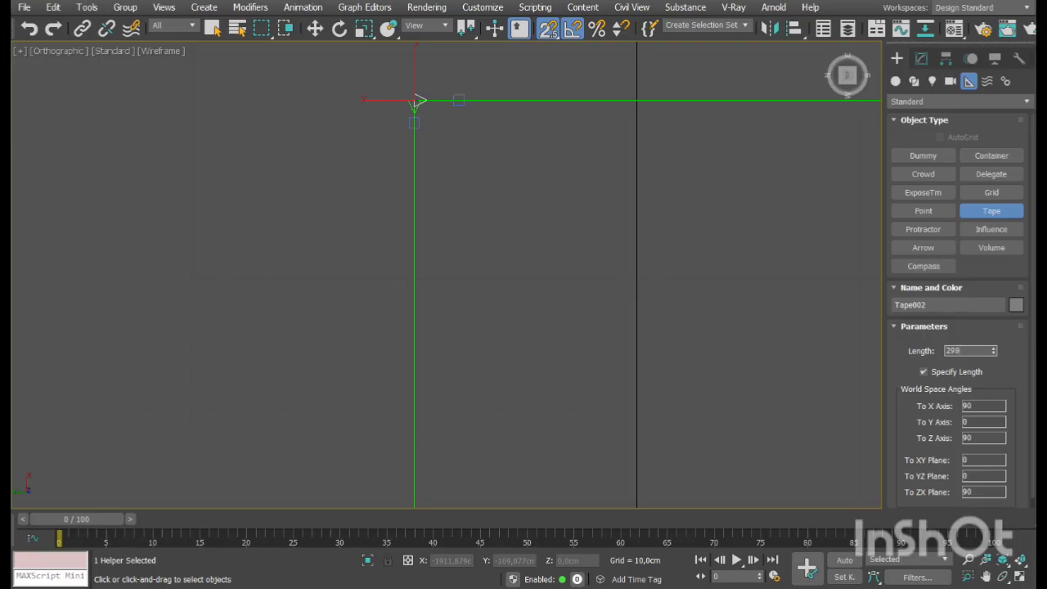
key("Return")
Create a third Tape helper running downward from the far end of the horizontal tape and set its length to 324 cm
scroll(713, 322, "down", 3)
middle_click_drag(777, 283, 539, 315)
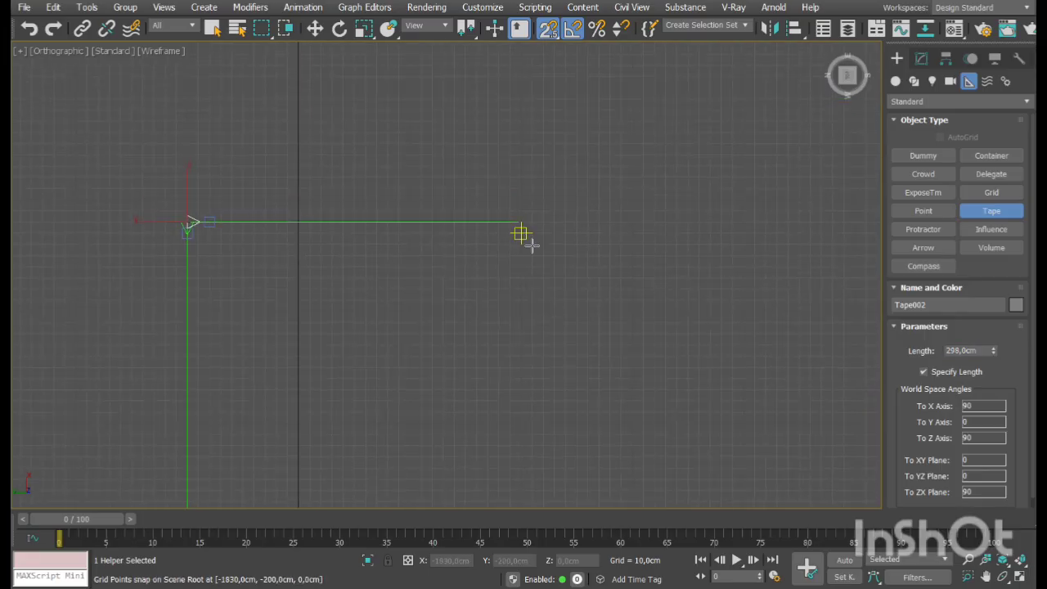
scroll(523, 234, "up", 5)
left_click(491, 104)
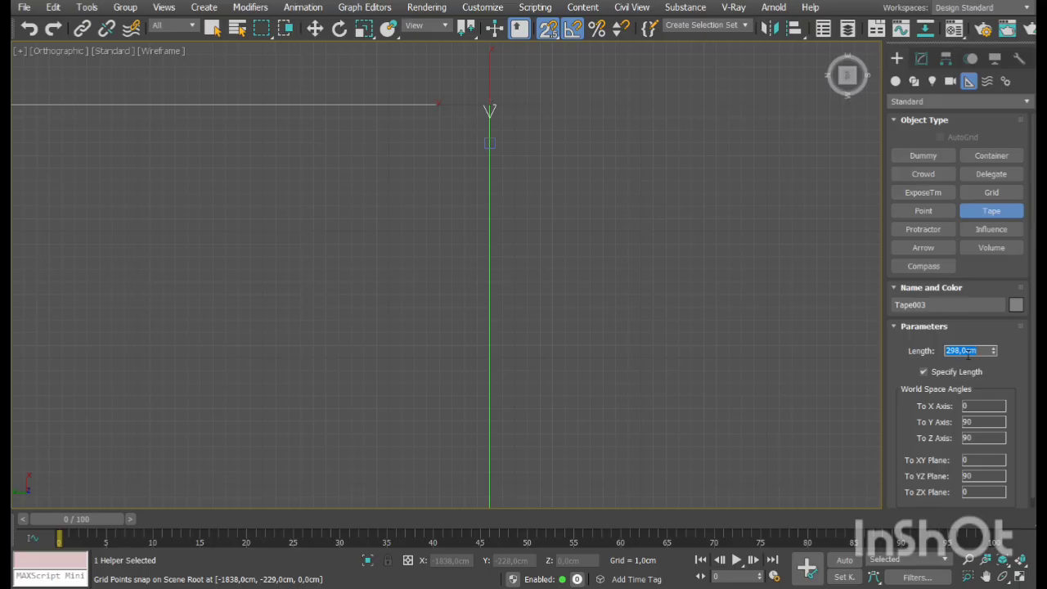
type("324")
left_click(918, 106)
left_click_drag(569, 107, 657, 133)
right_click(613, 162)
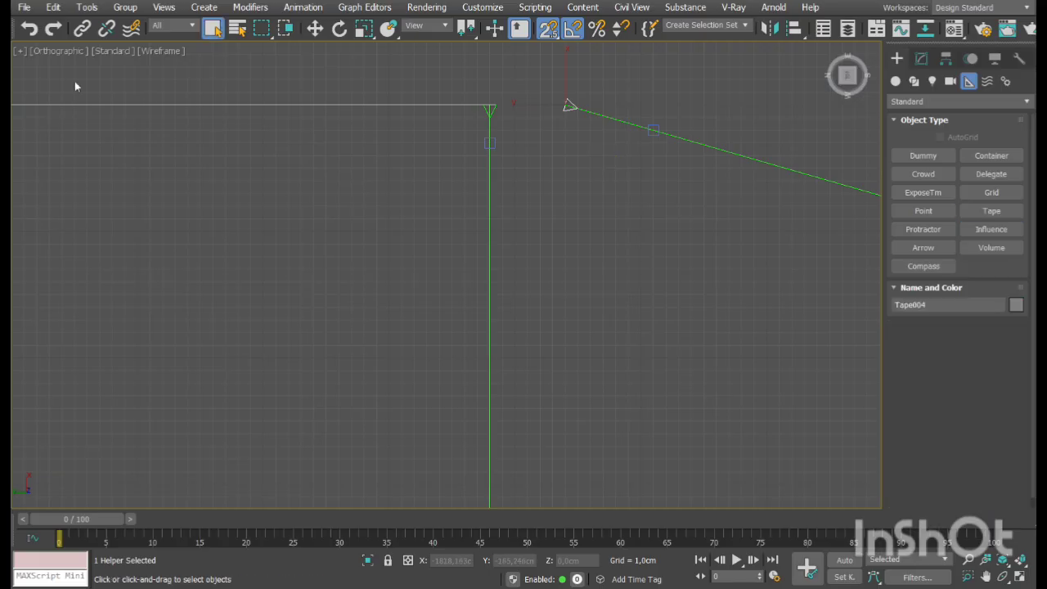
left_click(30, 30)
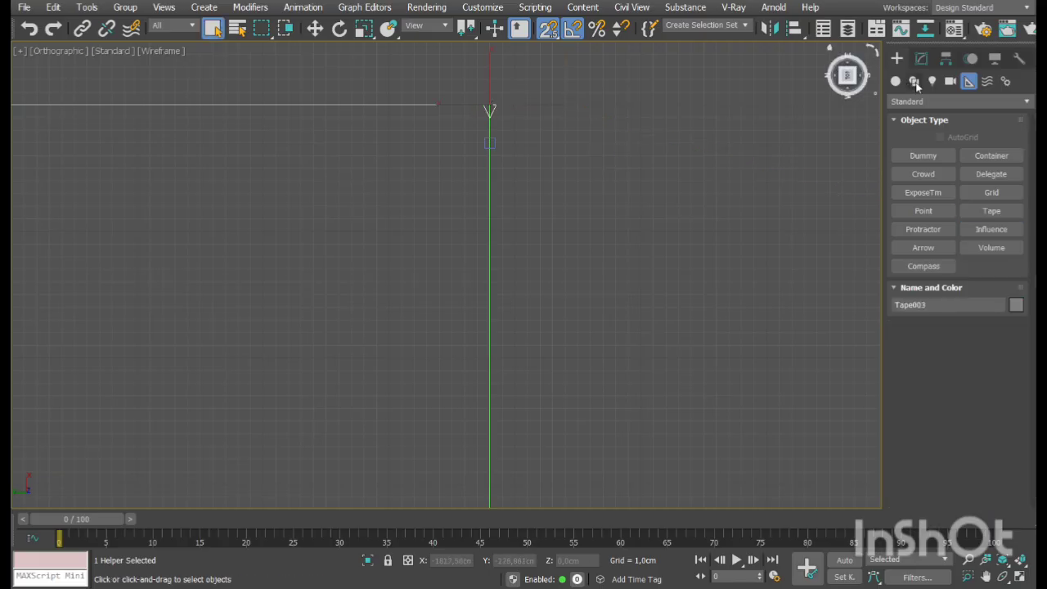
Start a Line spline with its first vertex snapped to the lower end of the 324 cm tape
left_click(914, 81)
left_click(923, 174)
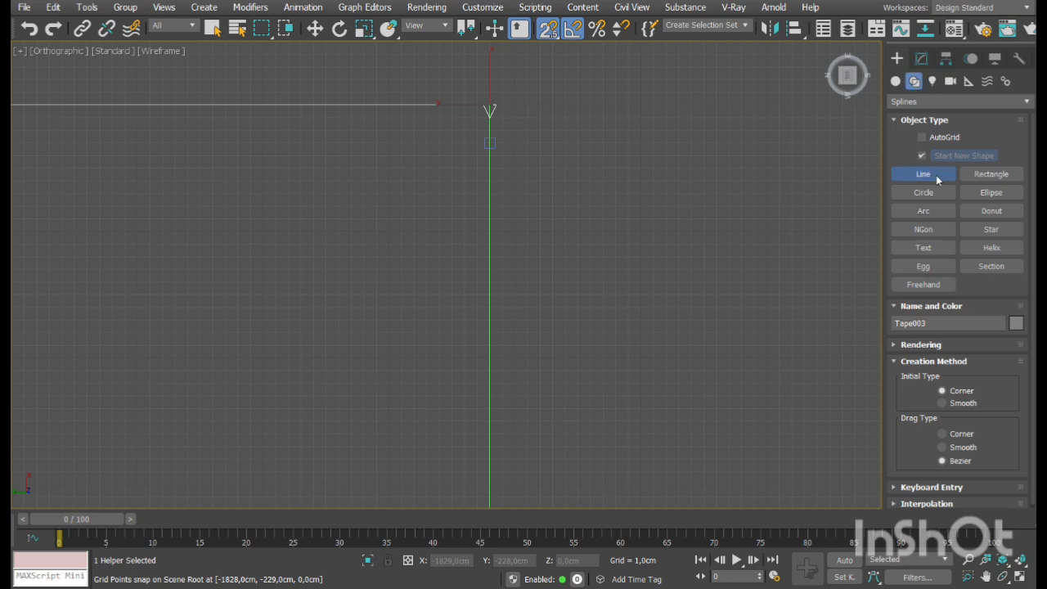
middle_click_drag(793, 264, 666, 205)
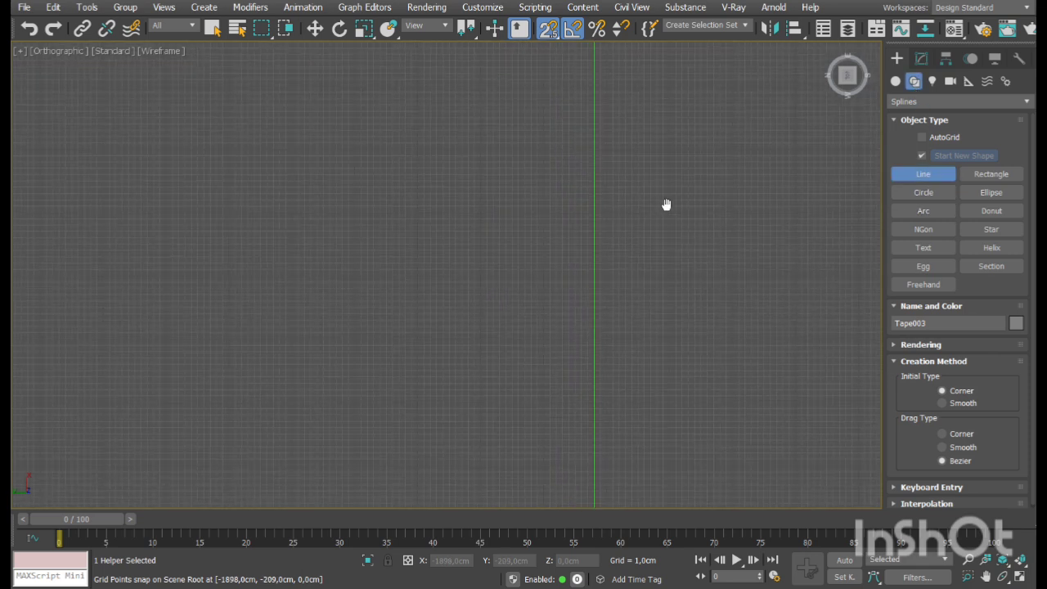
middle_click_drag(645, 309, 662, 192)
scroll(664, 346, "down", 3)
middle_click_drag(664, 346, 603, 187)
scroll(641, 343, "down", 1)
scroll(633, 446, "up", 3)
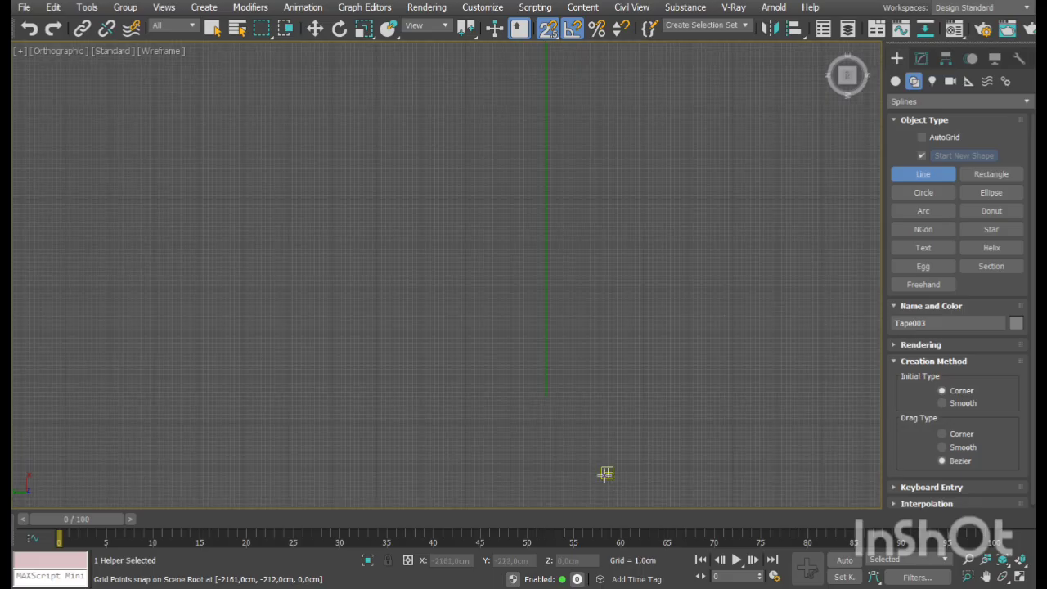
middle_click_drag(577, 495, 549, 386)
left_click(518, 286)
Extend the line up along the 324 cm tape and place its vertex at the corner with the horizontal tape
middle_click_drag(473, 234, 360, 281)
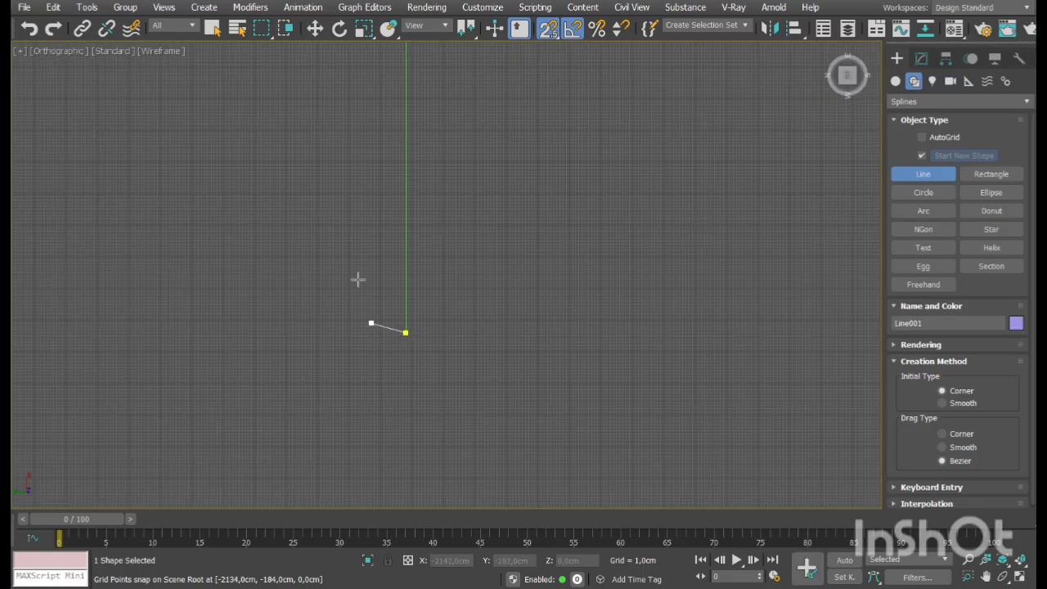
middle_click_drag(346, 164, 463, 356)
middle_click_drag(479, 163, 562, 364)
middle_click_drag(568, 143, 596, 360)
middle_click_drag(574, 187, 601, 463)
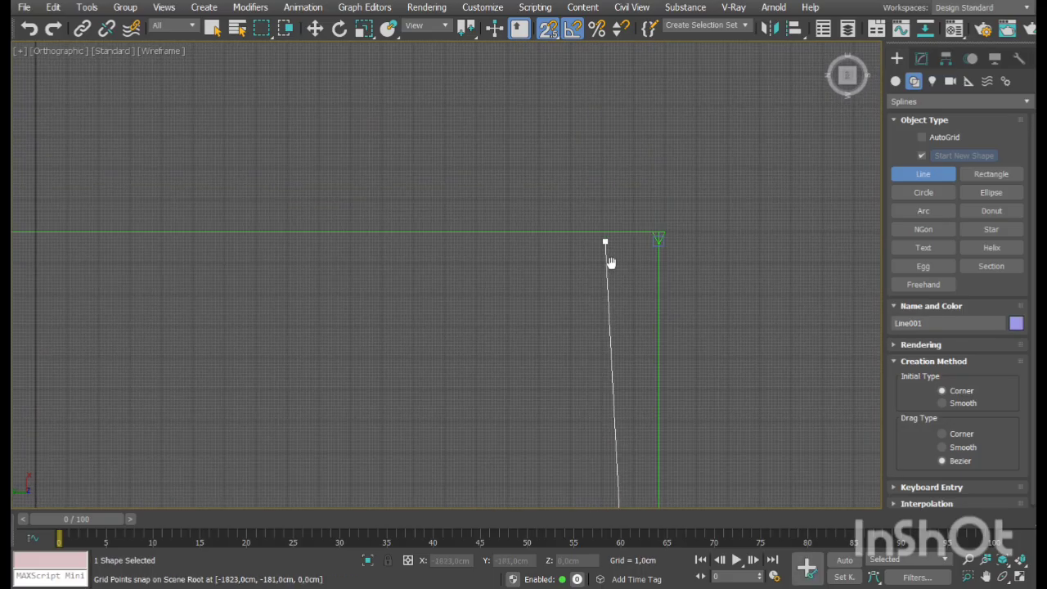
middle_click_drag(610, 262, 662, 270)
left_click(726, 273)
Extend the line along the 298 cm tape and snap its vertex to the corner shared with the 357 cm tape
middle_click_drag(486, 313, 851, 253)
middle_click_drag(115, 285, 689, 271)
middle_click_drag(357, 218, 668, 222)
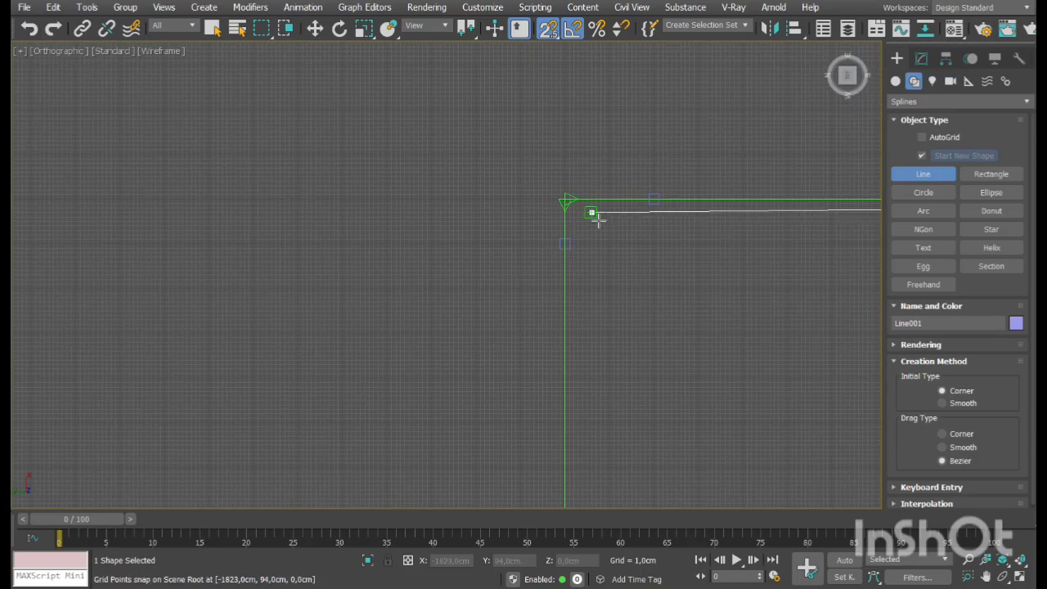
scroll(574, 210, "up", 3)
left_click(544, 175)
Extend the line down along the 357 cm tape and finish it at that tape's lower end
middle_click_drag(442, 330, 287, 180)
scroll(307, 208, "down", 6)
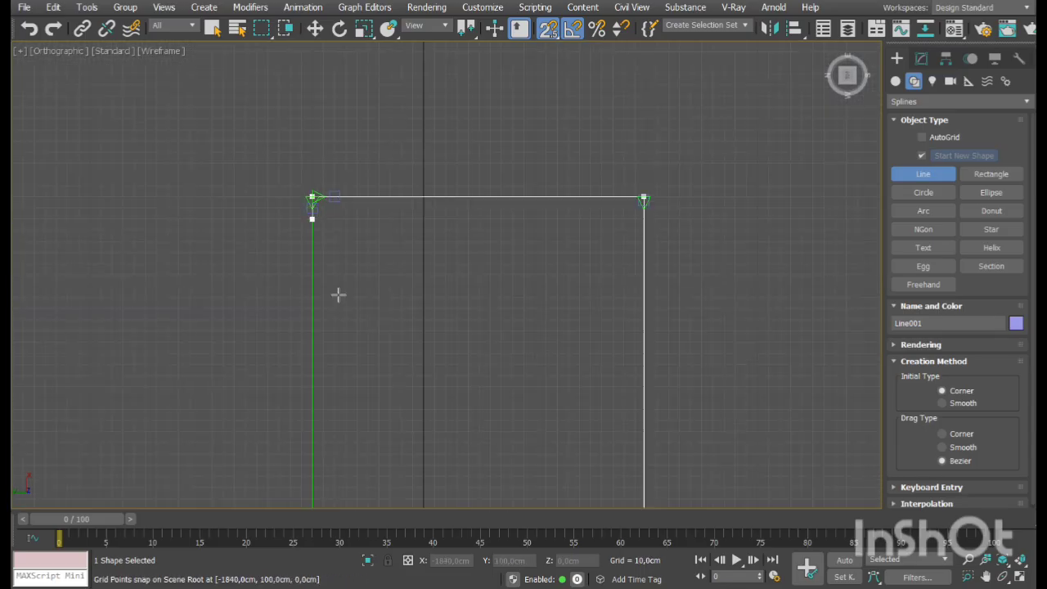
scroll(339, 294, "down", 2)
middle_click_drag(348, 422, 423, 204)
scroll(394, 286, "up", 8)
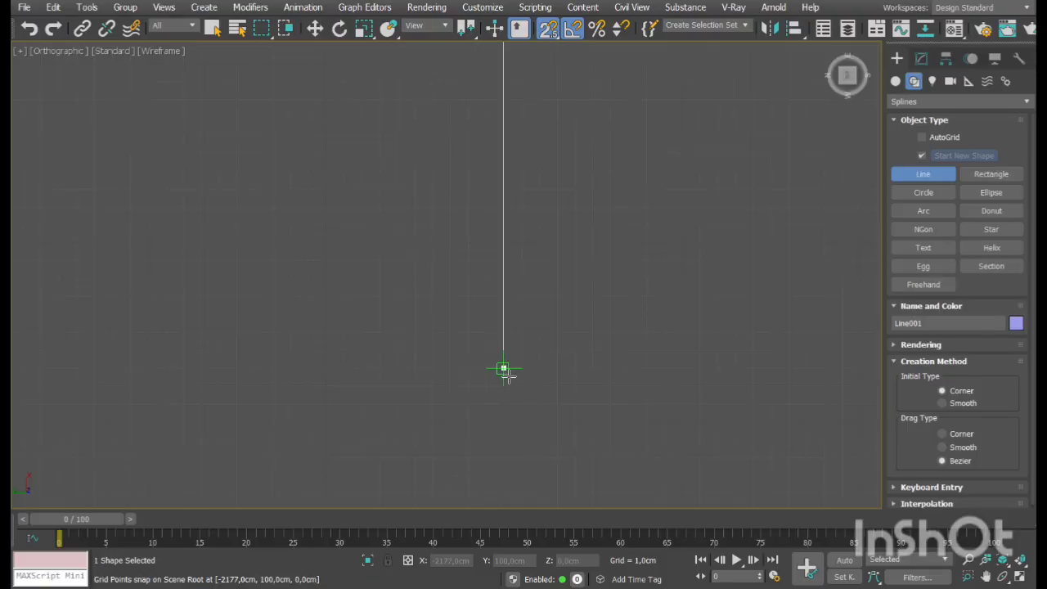
left_click(508, 376)
middle_click_drag(638, 244, 380, 325)
scroll(404, 344, "down", 5)
middle_click_drag(576, 264, 377, 408)
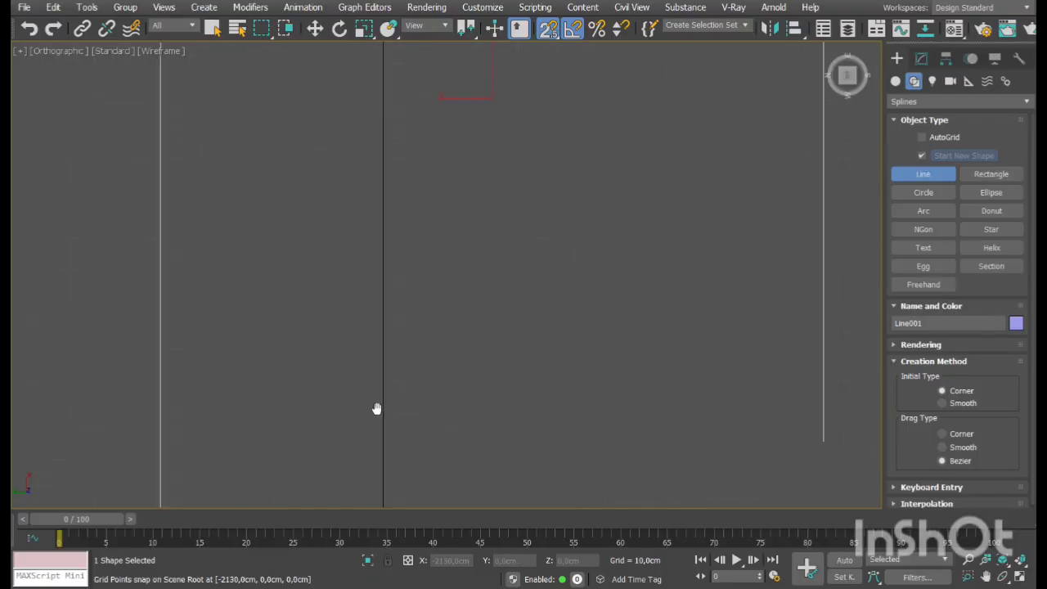
Switch to the maximized Perspective view and examine the finished wall outline from a raised corner angle
scroll(376, 409, "down", 3)
mouse_move(461, 323)
middle_mouse_down()
mouse_move(428, 352)
mouse_move(468, 322)
middle_mouse_up()
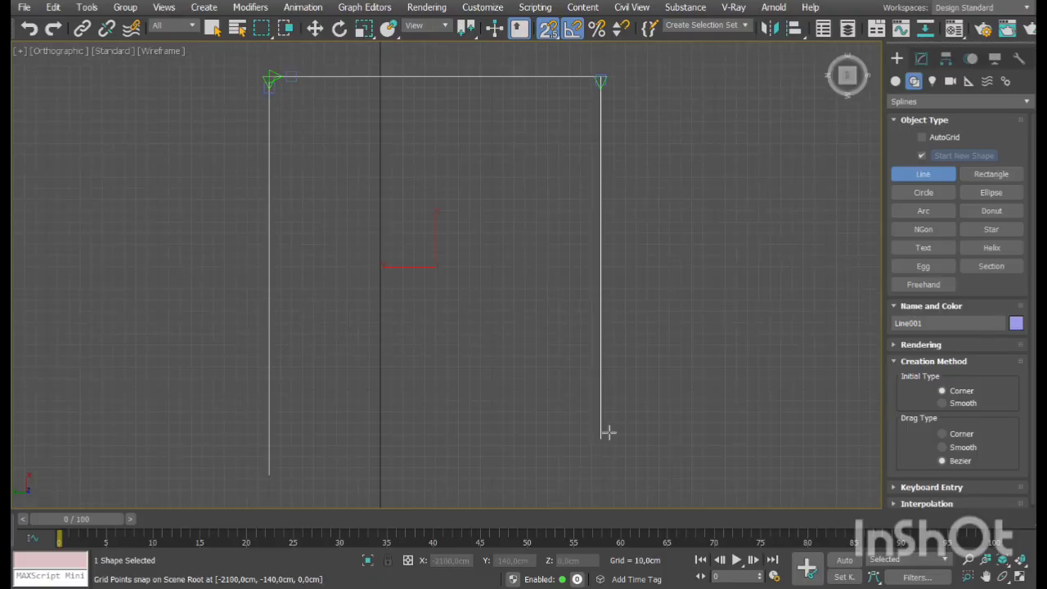
left_click(1017, 579)
right_click(751, 458)
left_click(1003, 561)
left_click(1016, 579)
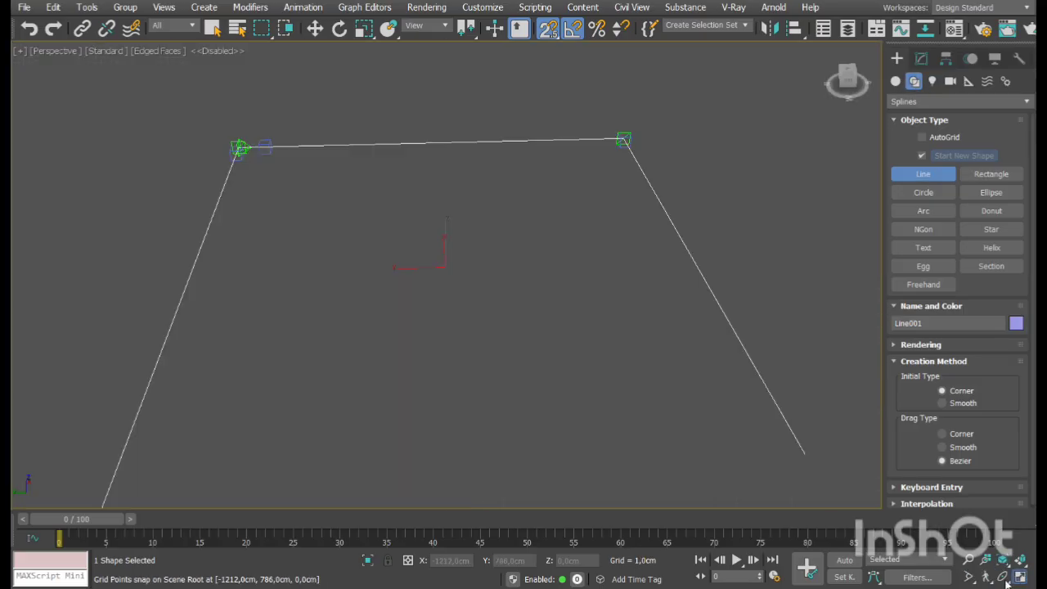
left_click(1004, 579)
left_click_drag(458, 325, 411, 319)
middle_click_drag(410, 319, 450, 289)
scroll(450, 289, "down", 4)
right_click(452, 288)
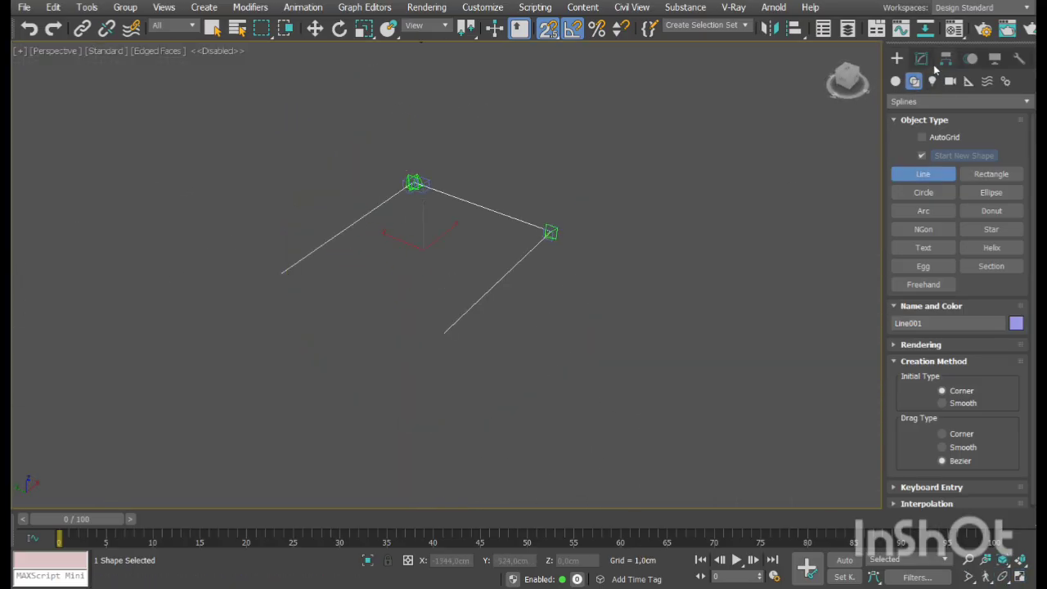
middle_click_drag(744, 208, 770, 225)
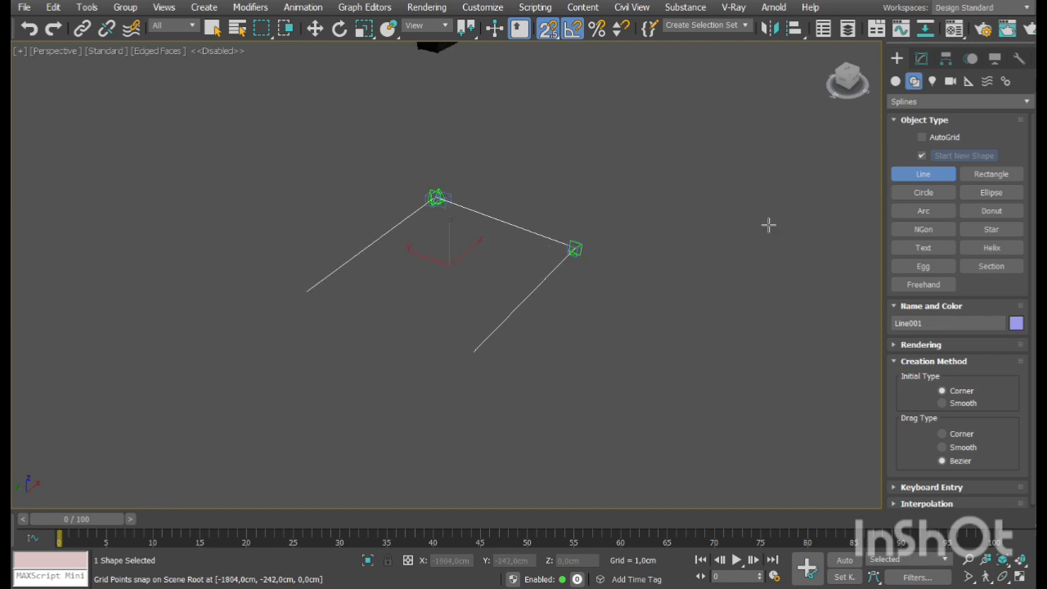
Apply an Extrude modifier to the wall line and set its amount to 260 cm
left_click(922, 59)
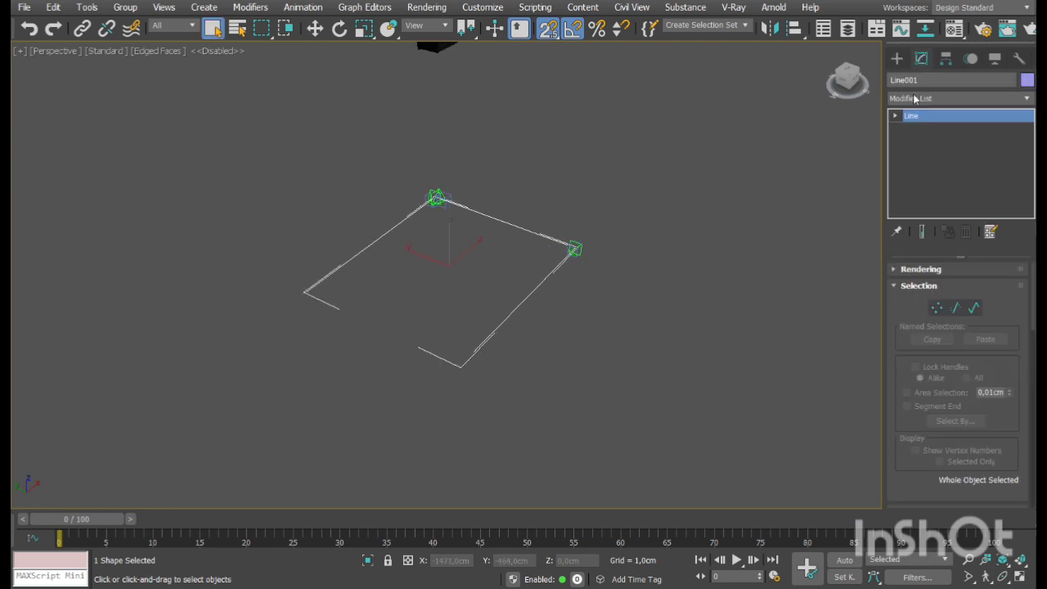
left_click(1029, 100)
left_click(932, 238)
double_click(974, 291)
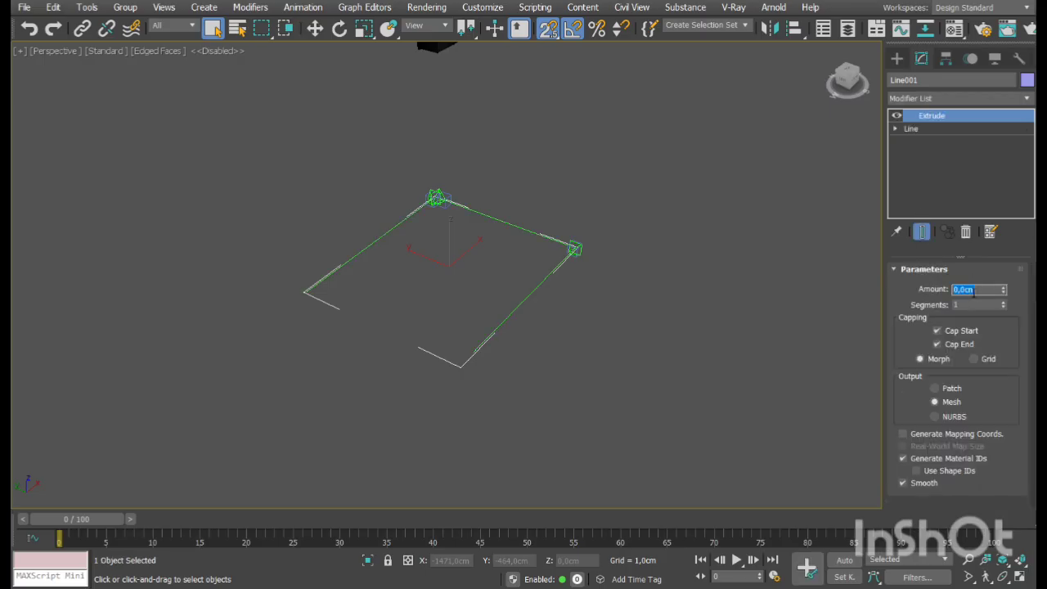
type("260")
key("Return")
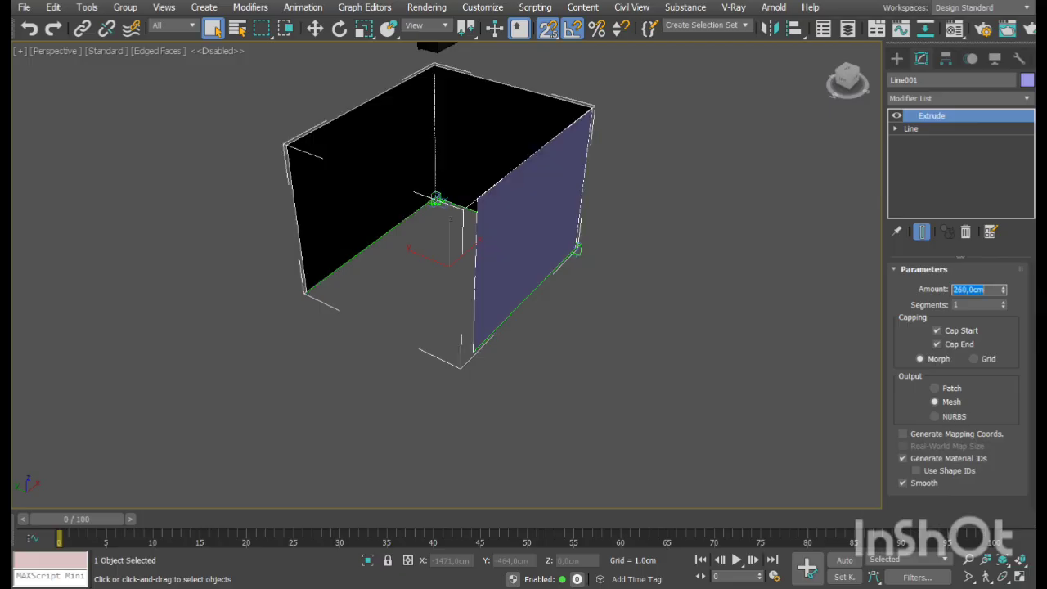
Examine the extruded walls from several angles to see which way their faces point
scroll(516, 167, "up", 5)
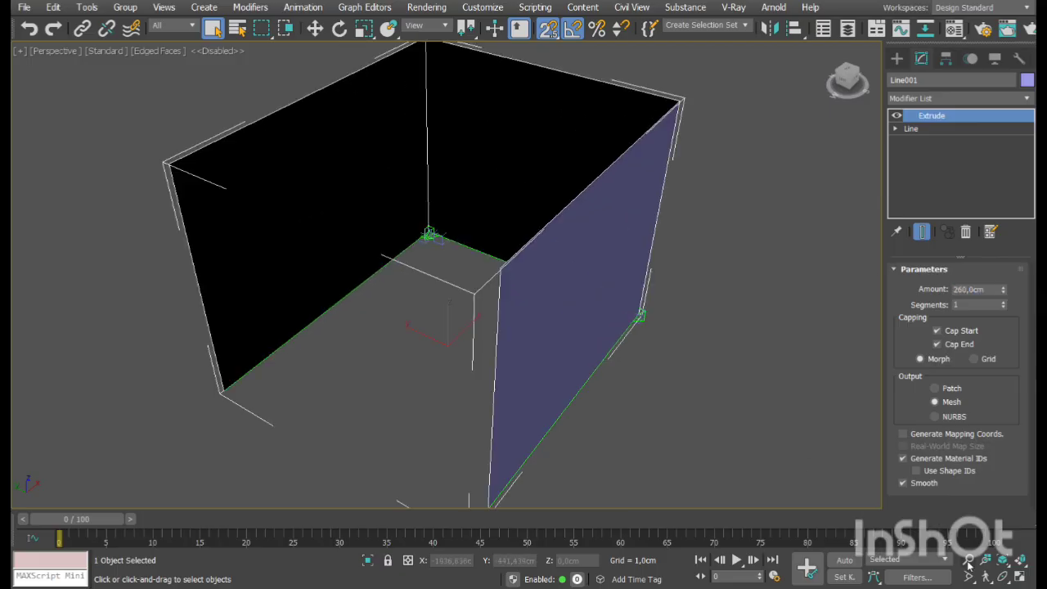
left_click(1004, 578)
left_click_drag(540, 246, 502, 257)
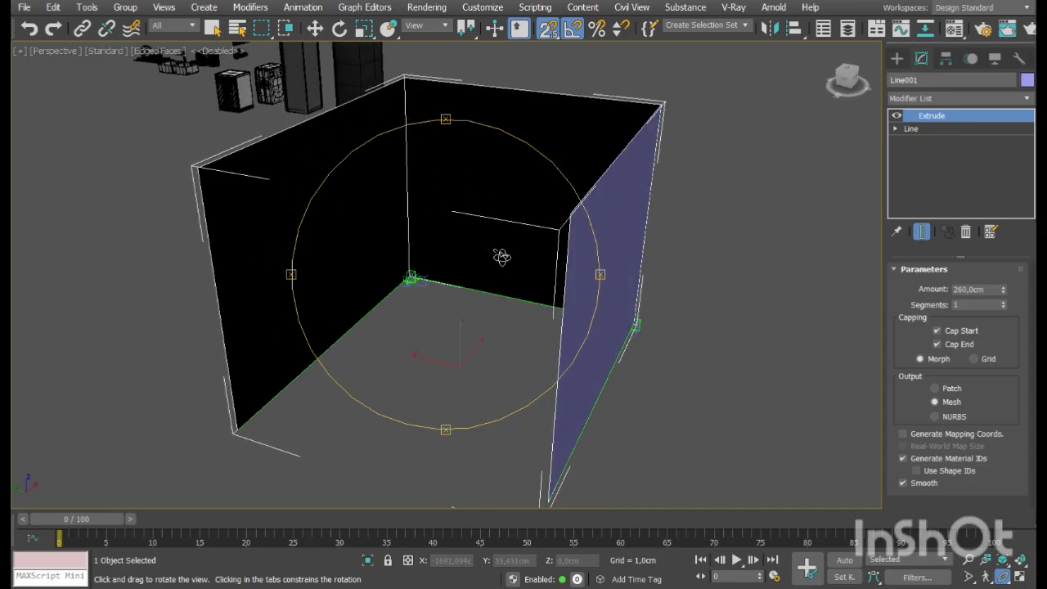
right_click(507, 215)
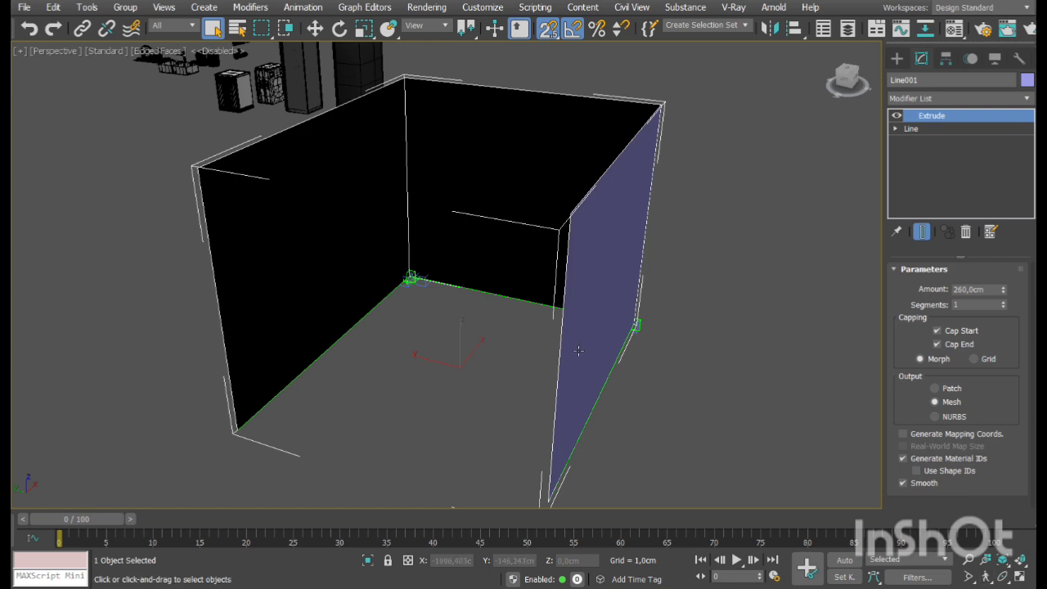
middle_click_drag(525, 252, 540, 245)
middle_click_drag(614, 280, 581, 260)
left_click(1002, 578)
left_click_drag(461, 288, 544, 264)
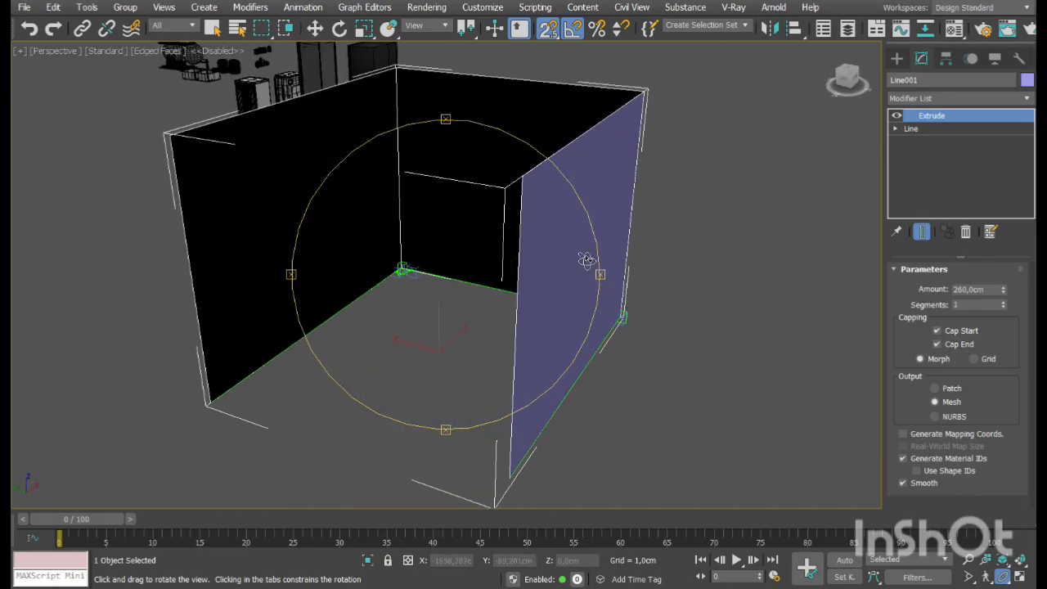
left_click_drag(453, 255, 507, 243)
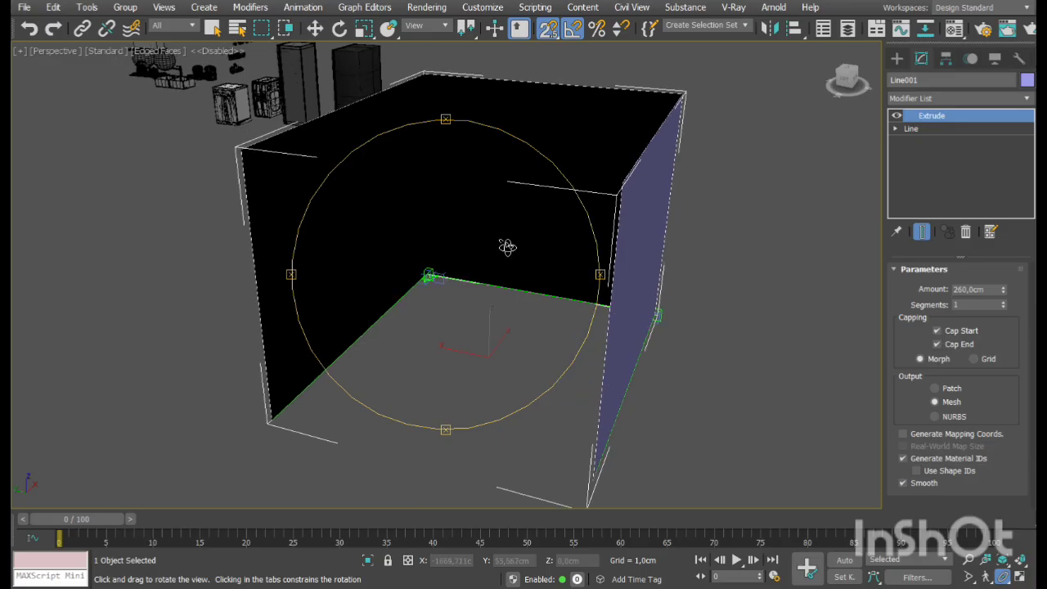
Convert the extruded walls to an Editable Poly and flip the faces of the whole wall element inward
right_click(539, 230)
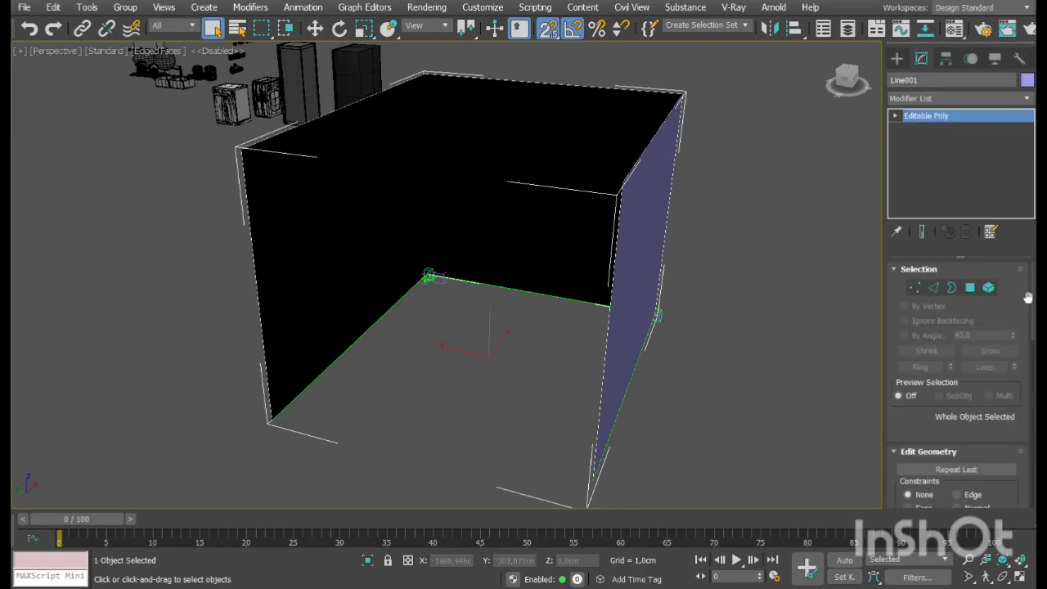
left_click(988, 287)
left_click(479, 192)
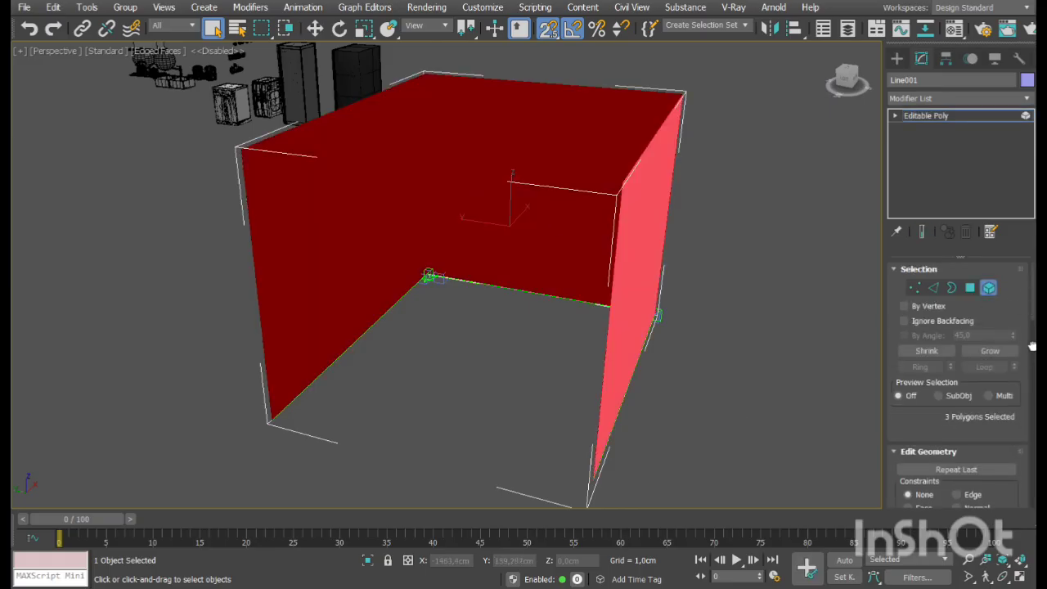
left_click_drag(1034, 310, 1033, 405)
left_click(993, 320)
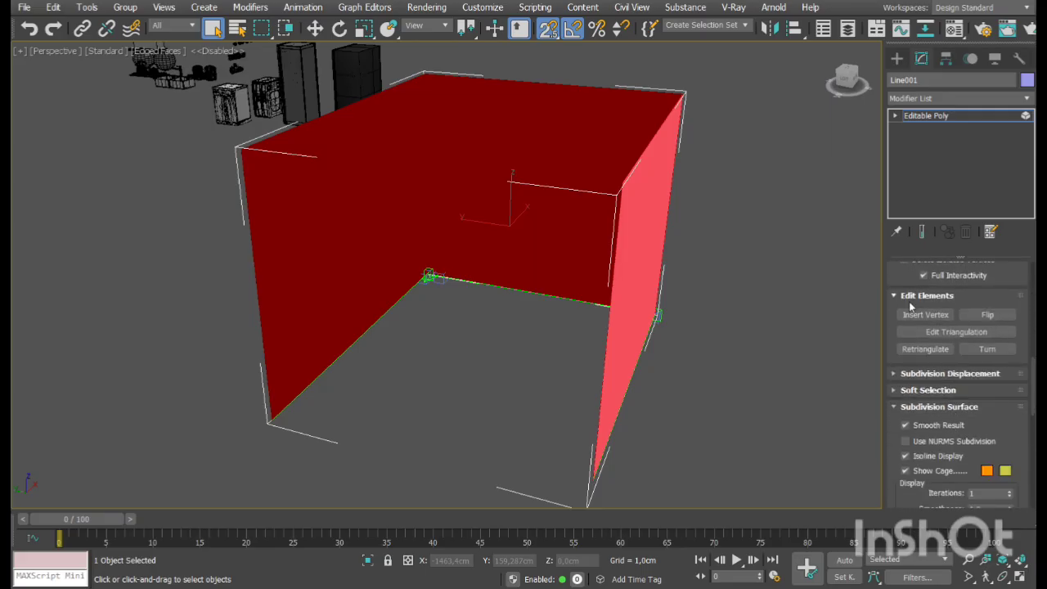
left_click(987, 315)
Exit Element sub-object editing, reselect the walls as a whole object and view the room from its open side
left_click(896, 116)
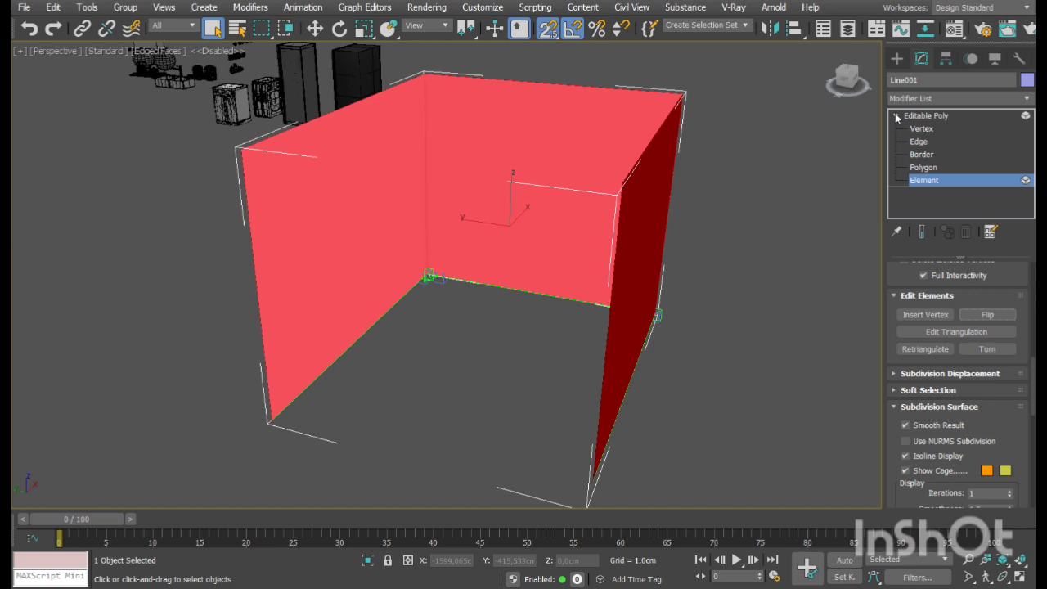
left_click(942, 183)
left_click(762, 224)
left_click(637, 202)
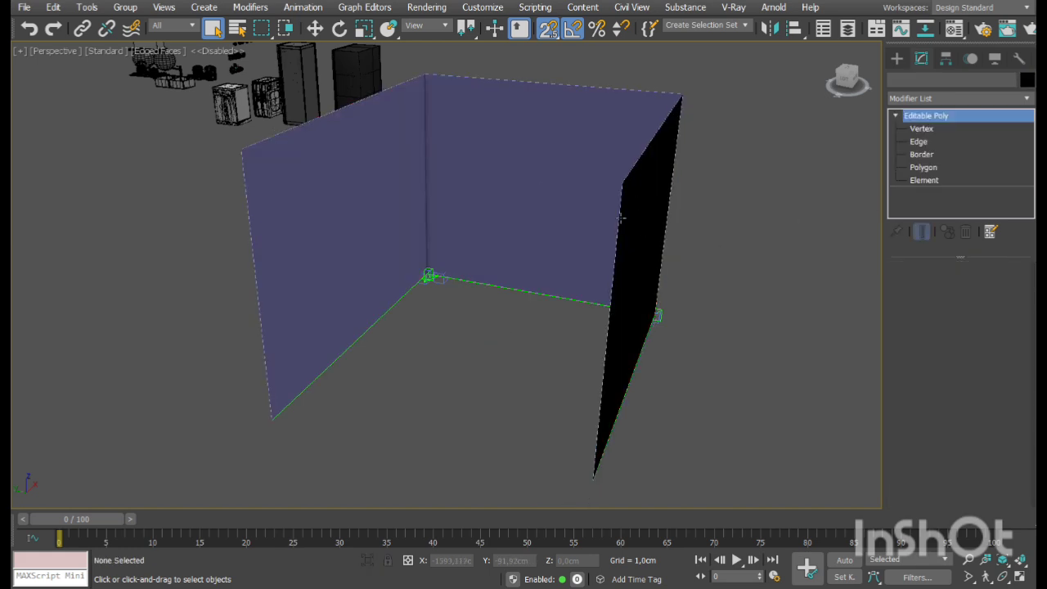
left_click(622, 217)
left_click(1003, 576)
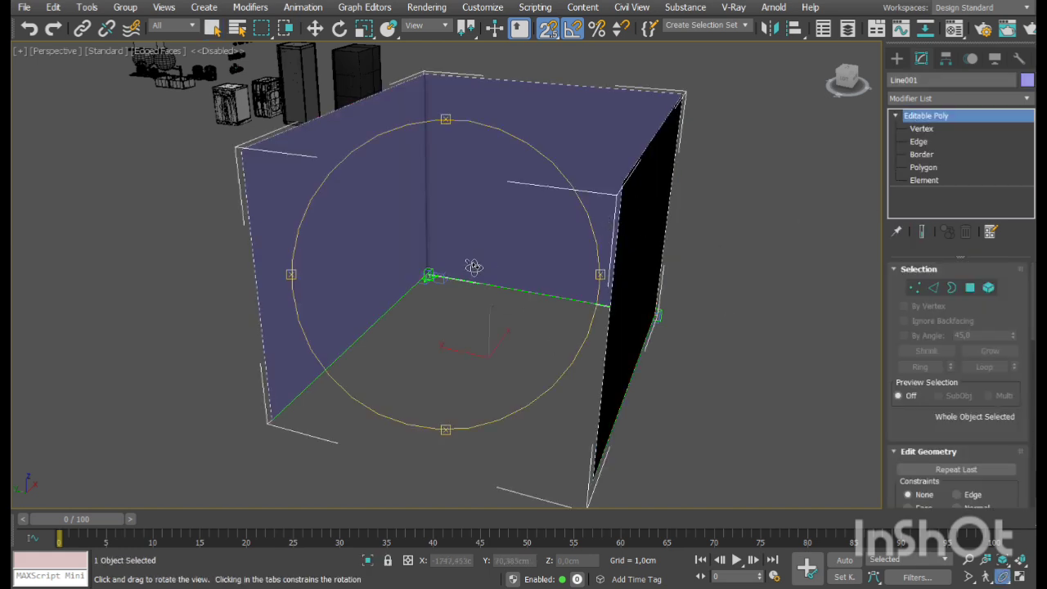
mouse_move(474, 266)
left_mouse_down()
mouse_move(507, 271)
mouse_move(490, 270)
left_mouse_up()
left_click_drag(477, 199, 557, 291)
right_click(556, 291)
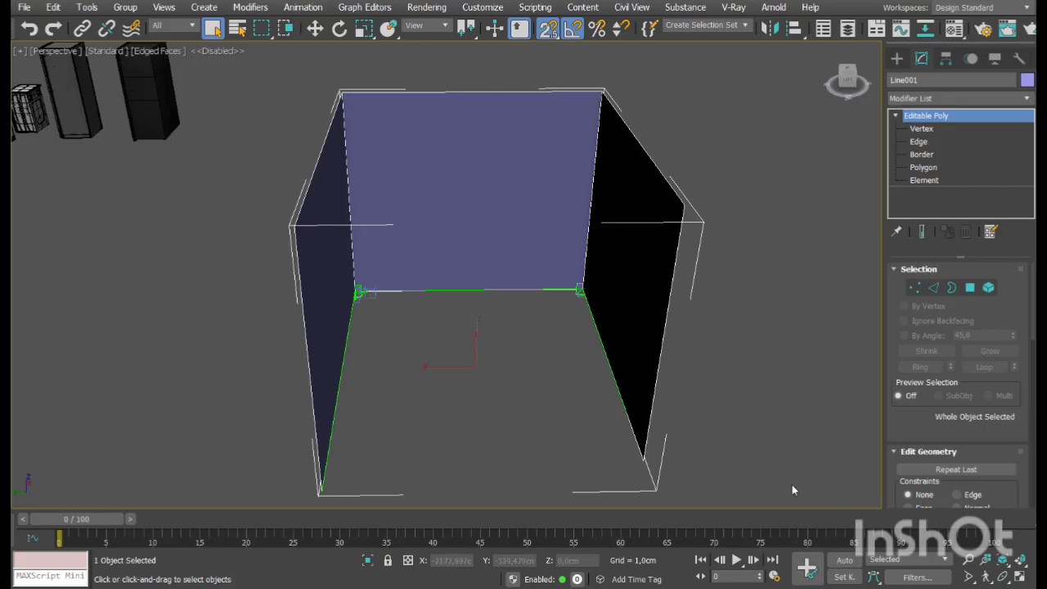
Maximize the plan view and turn it to Top orientation with the room's side walls horizontal
left_click(1020, 577)
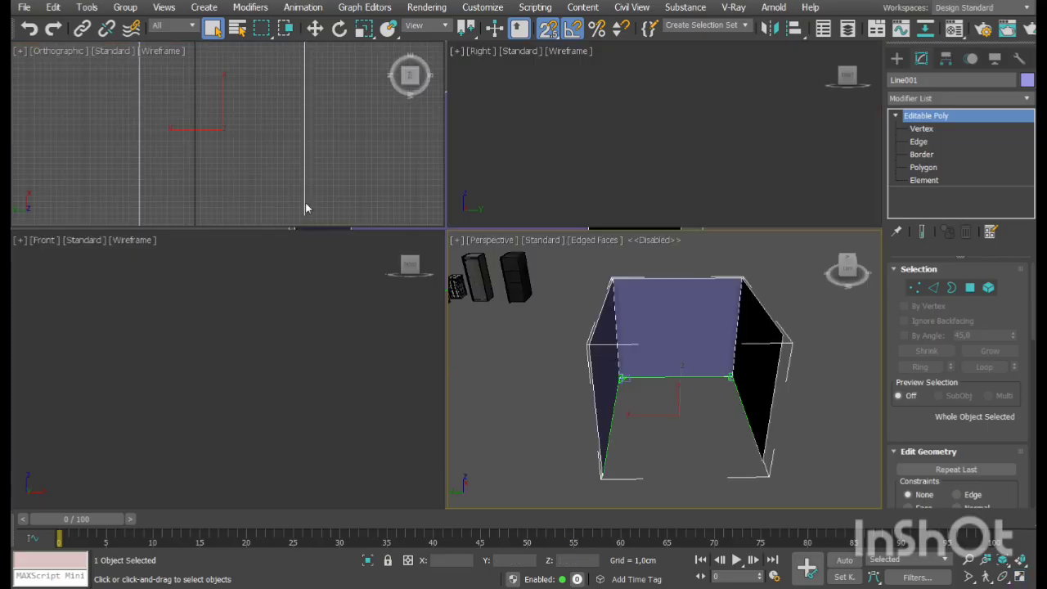
left_click(1018, 577)
left_click(969, 559)
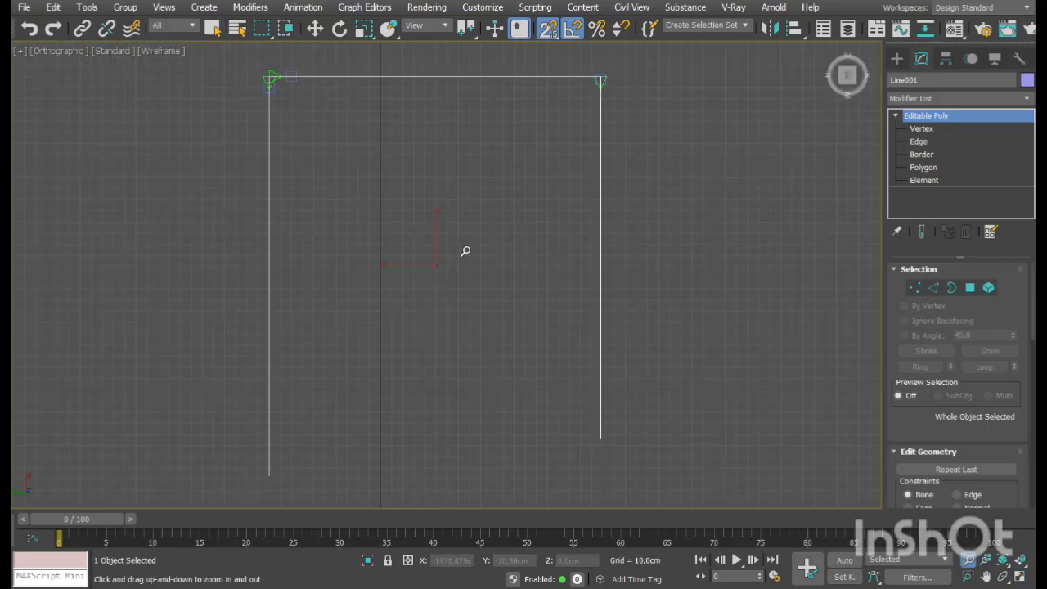
left_click_drag(463, 250, 449, 355)
key("Escape")
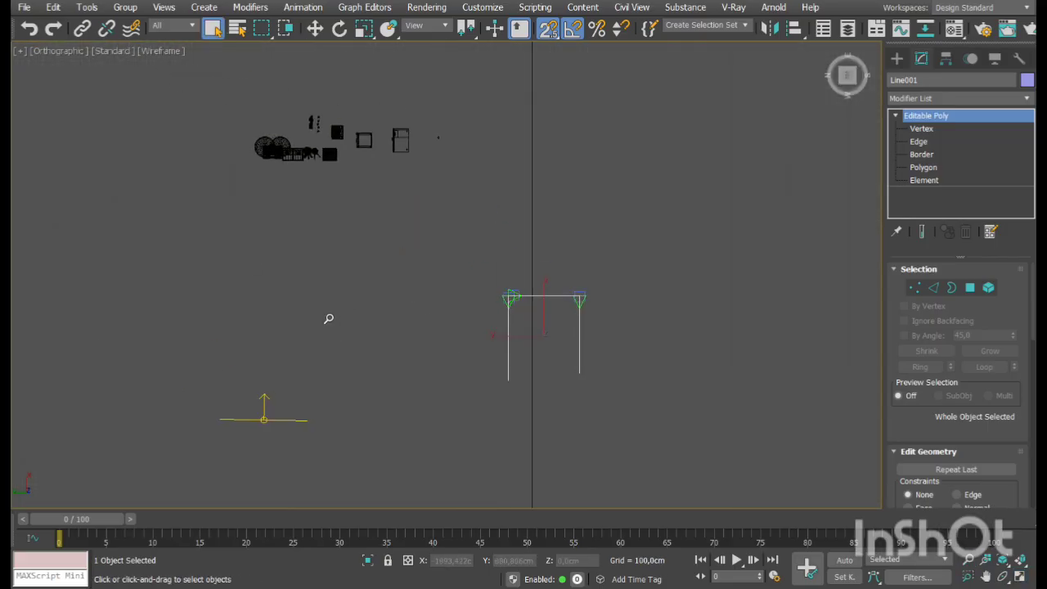
key("z")
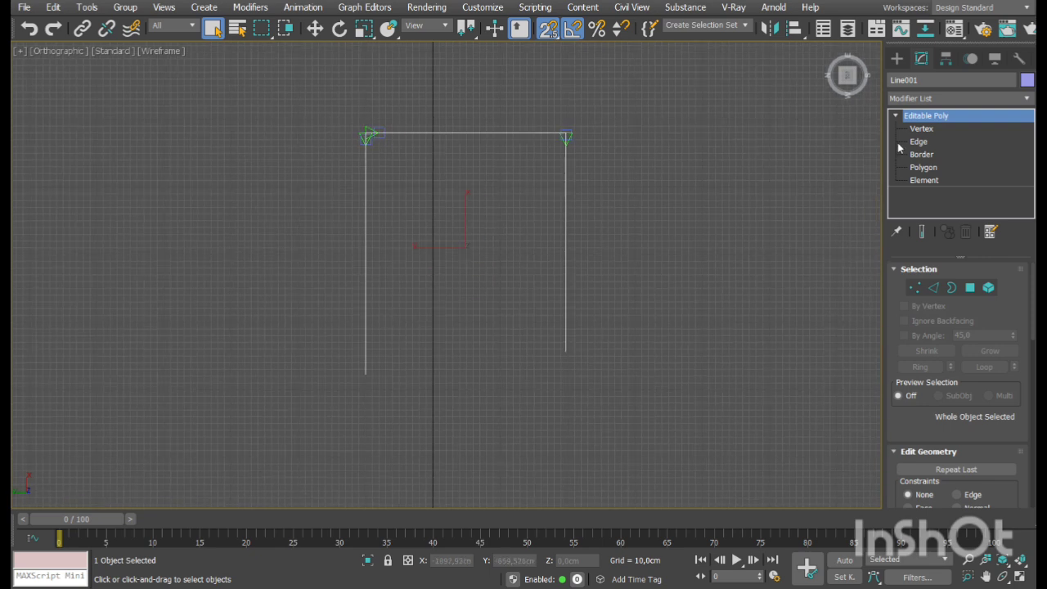
left_click(878, 56)
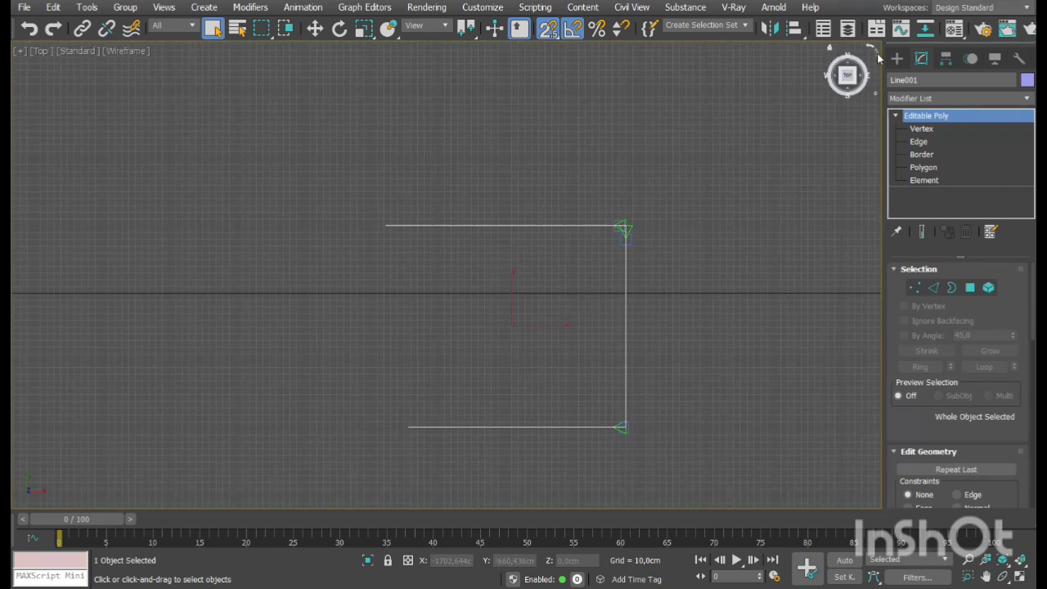
middle_click_drag(648, 223, 828, 201)
scroll(828, 201, "up", 3)
Create a horizontal 60 cm tape helper inside the room, starting level with the open end of the longer side wall
left_click(896, 58)
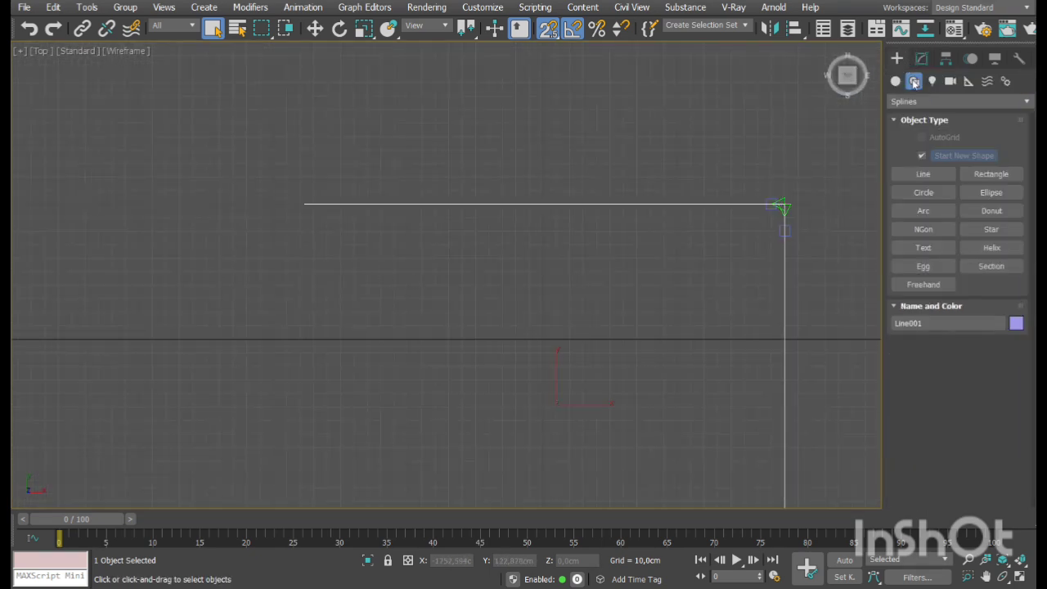
left_click(968, 81)
left_click(998, 213)
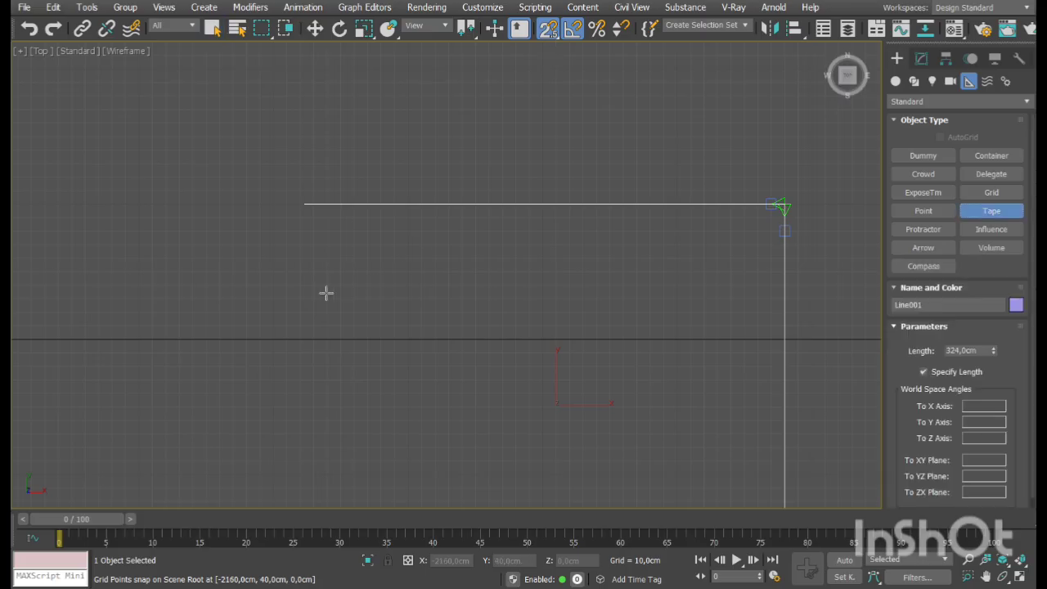
scroll(308, 280, "up", 4)
middle_click_drag(332, 240, 335, 274)
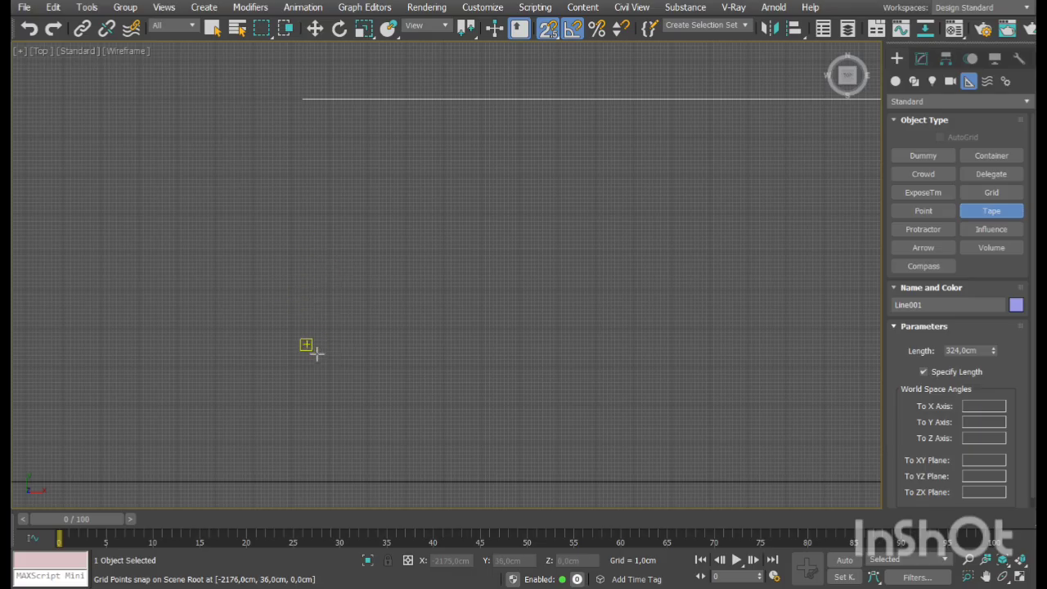
left_click(312, 344)
double_click(959, 352)
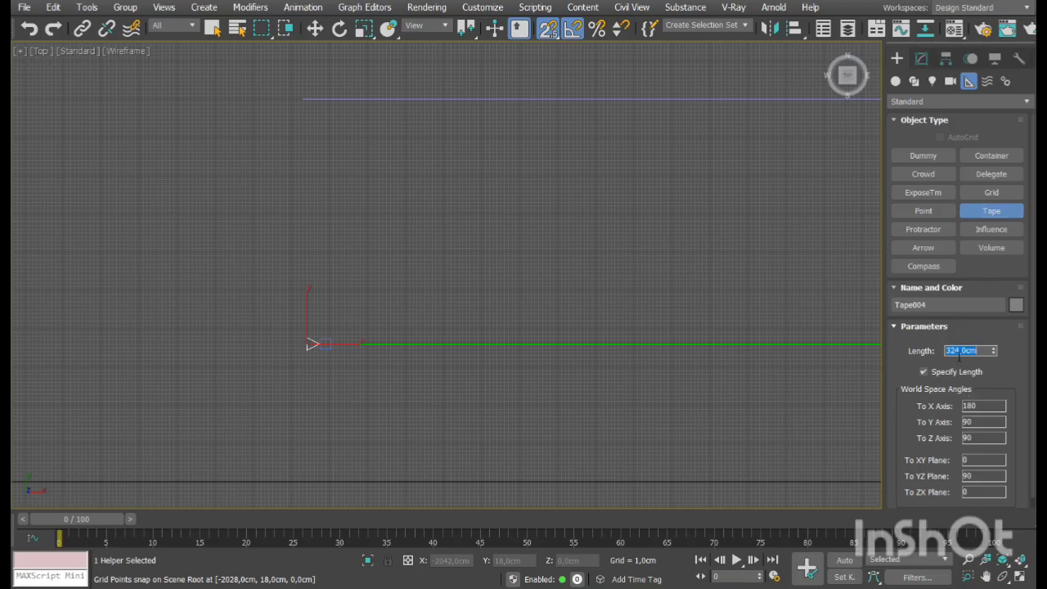
type("60")
key("Return")
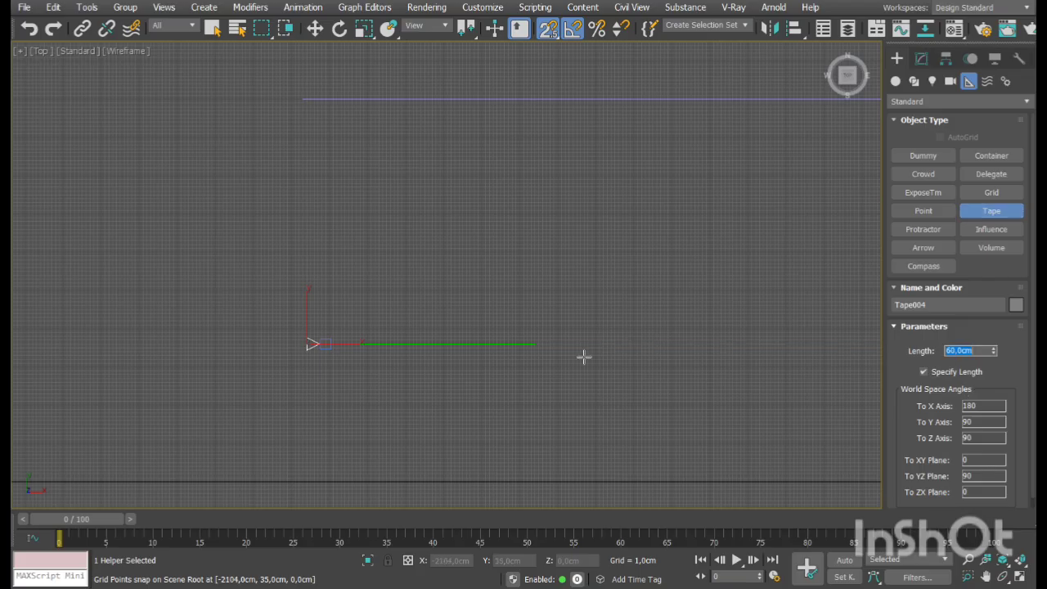
Add a second horizontal tape starting at the end of the 60 cm tape and set its length to 134 cm
middle_click_drag(582, 355, 493, 355)
scroll(498, 358, "up", 3)
left_click_drag(549, 313, 594, 315)
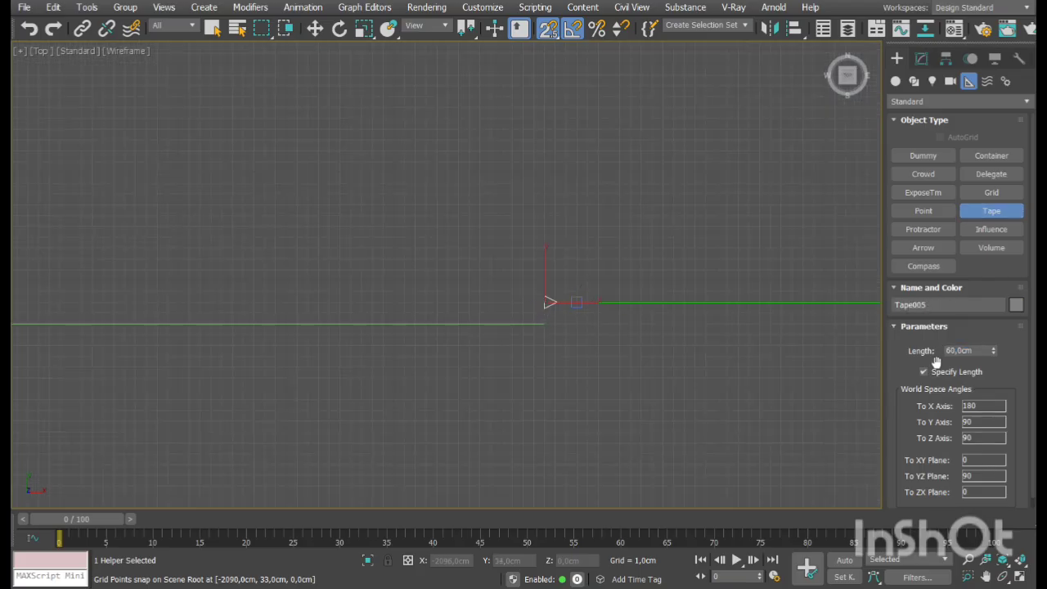
double_click(976, 354)
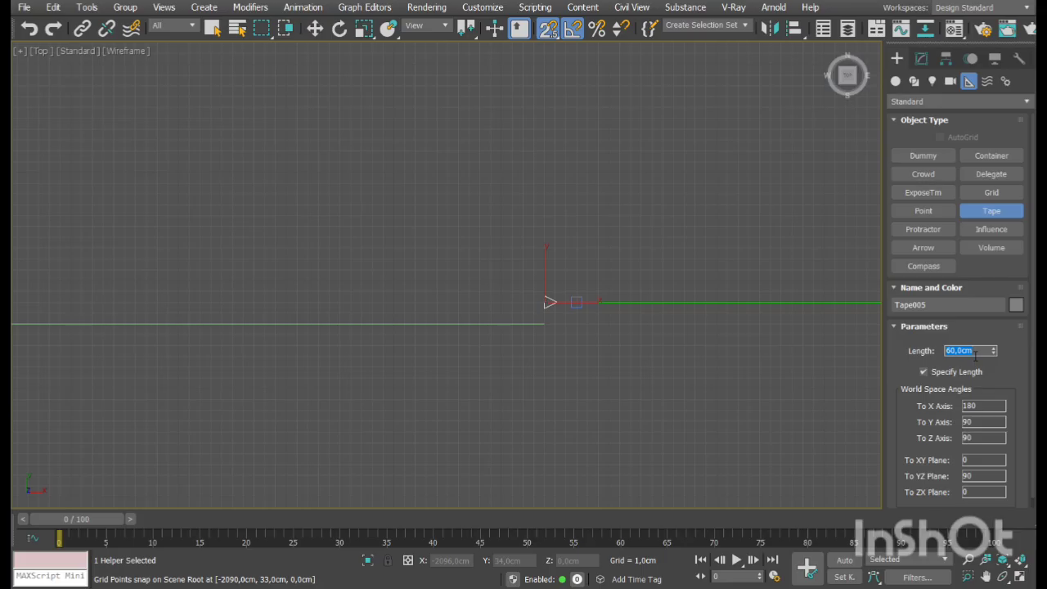
type("134")
Add a third horizontal tape starting at the end of the 134 cm tape and set its length to 65 cm
middle_click_drag(496, 259, 251, 248)
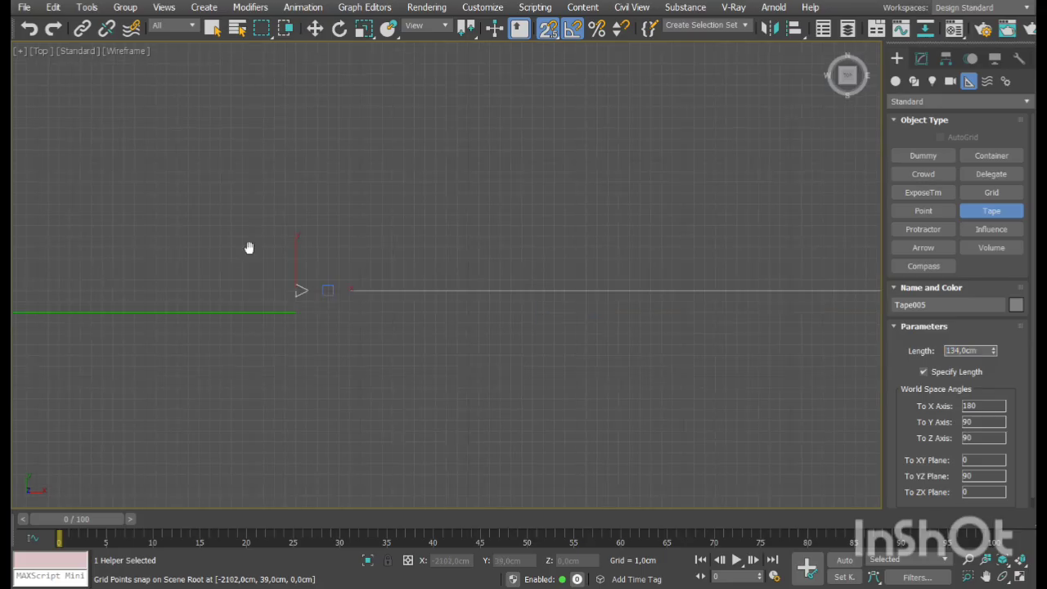
scroll(368, 270, "down", 4)
middle_click_drag(651, 264, 341, 302)
scroll(553, 334, "up", 4)
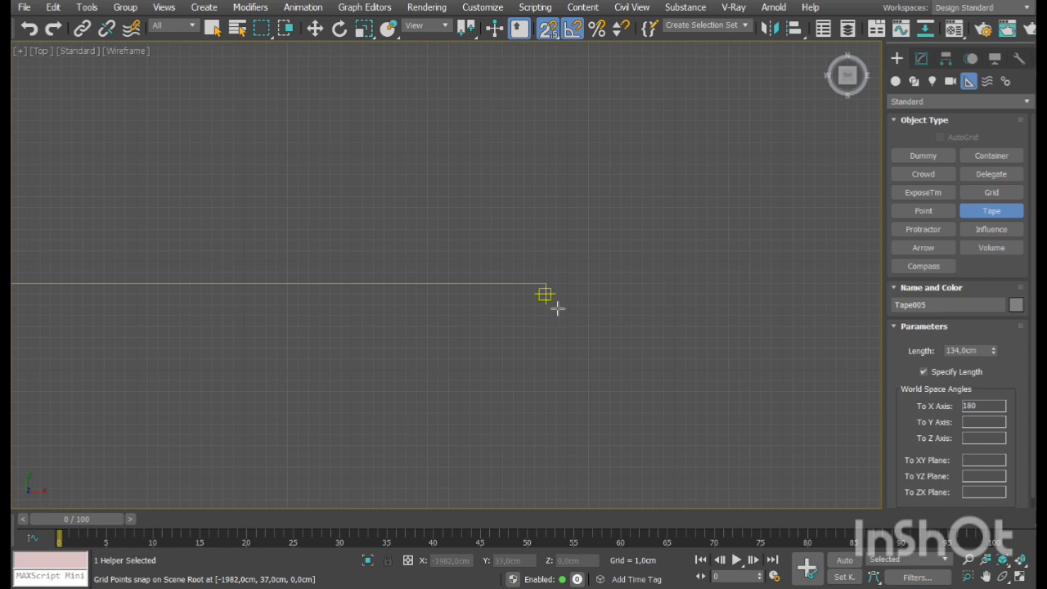
left_click_drag(548, 294, 567, 294)
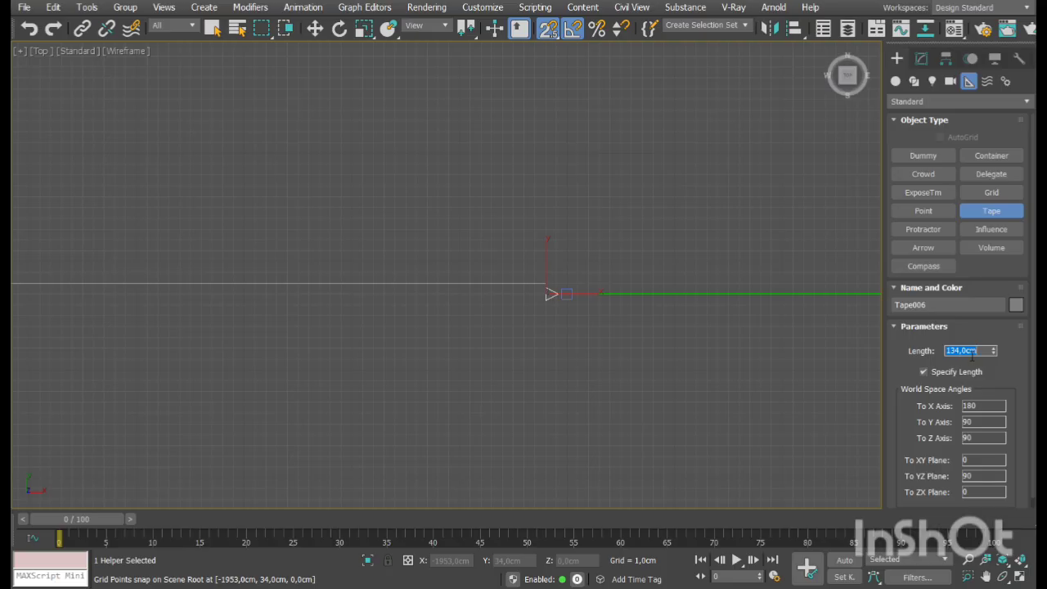
type("65")
Add a fourth horizontal tape starting at the end of the 65 cm tape and set its length to 55 cm
middle_click_drag(687, 280, 319, 272)
middle_click_drag(847, 282, 415, 258)
left_click(419, 245)
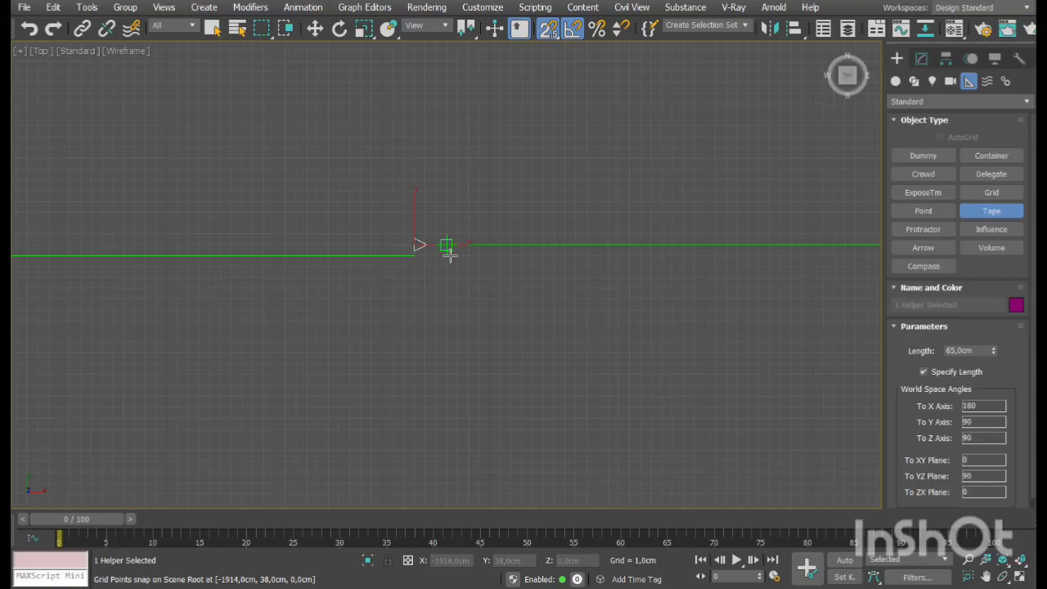
double_click(970, 350)
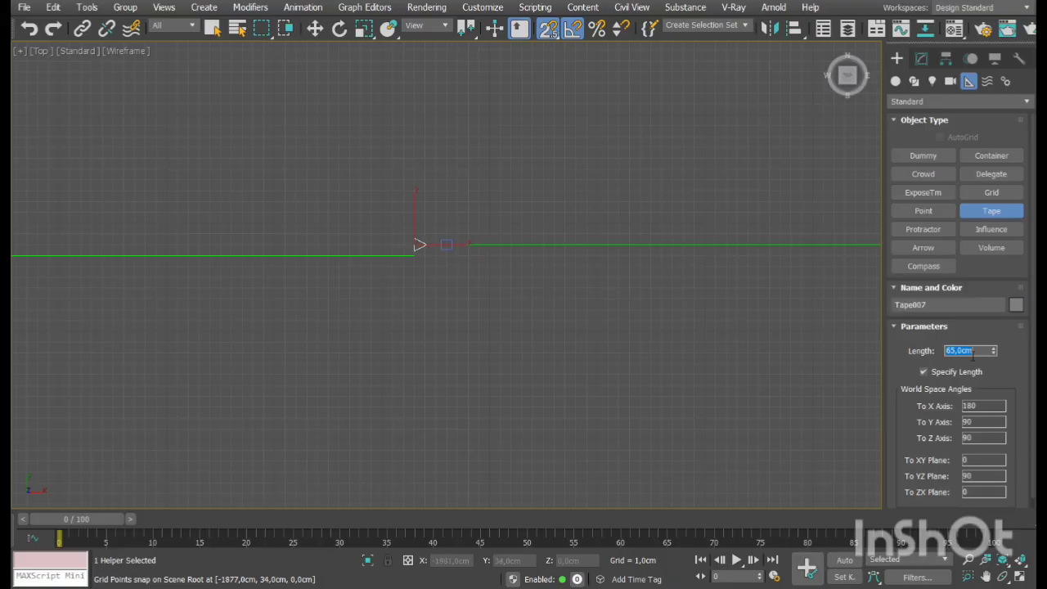
type("55")
scroll(682, 244, "down", 1)
middle_click_drag(687, 244, 500, 247)
scroll(461, 239, "down", 3)
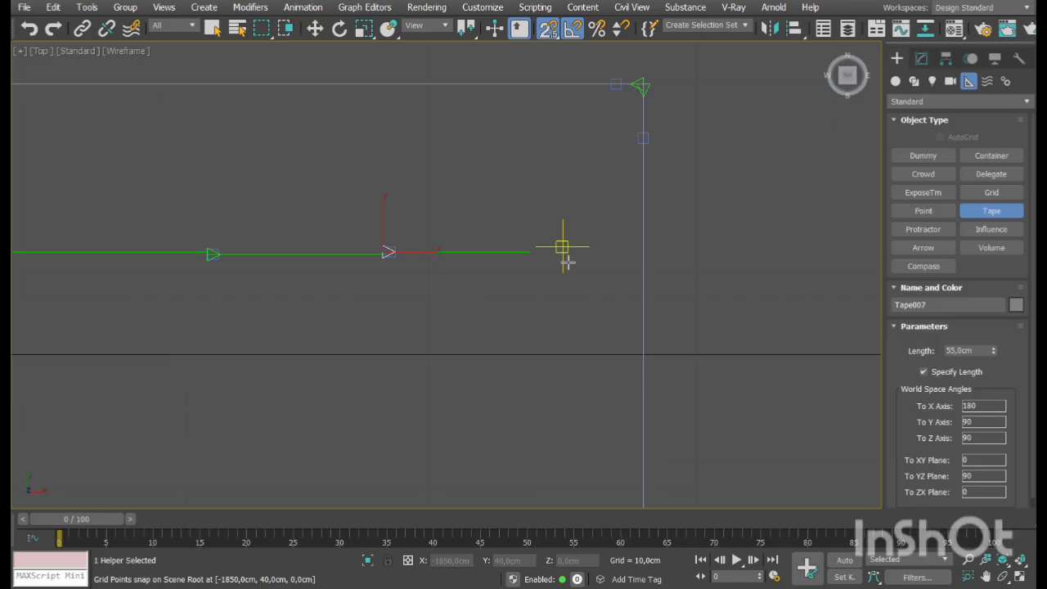
scroll(619, 250, "up", 5)
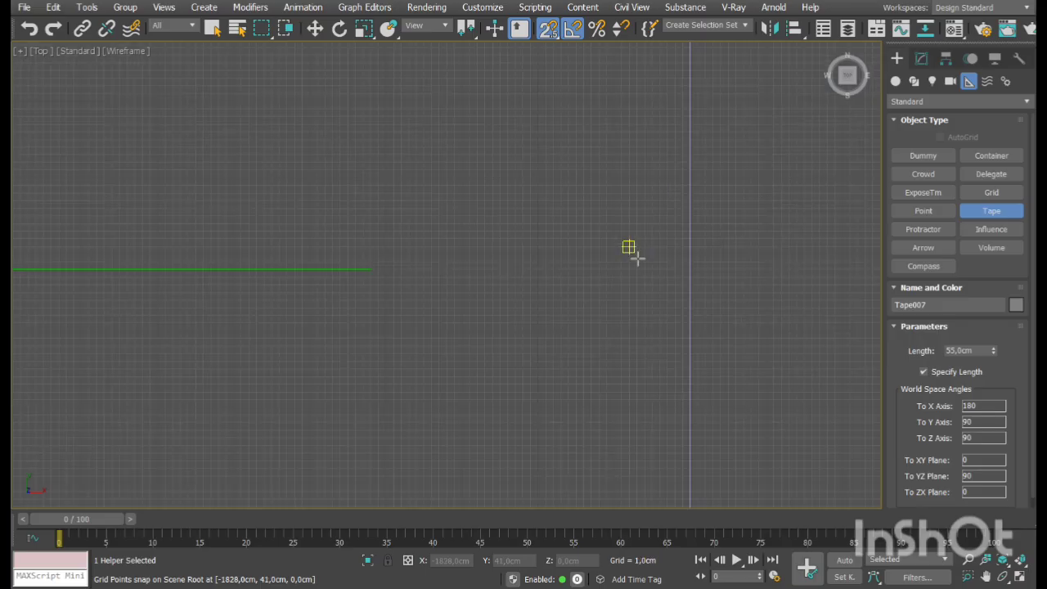
left_click_drag(695, 278, 690, 271)
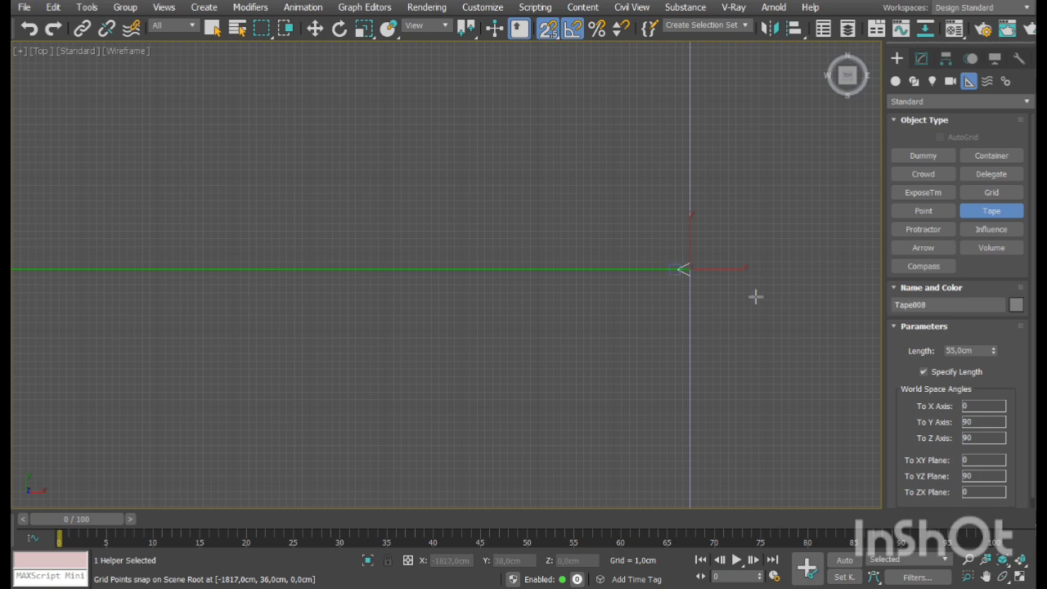
left_click(29, 29)
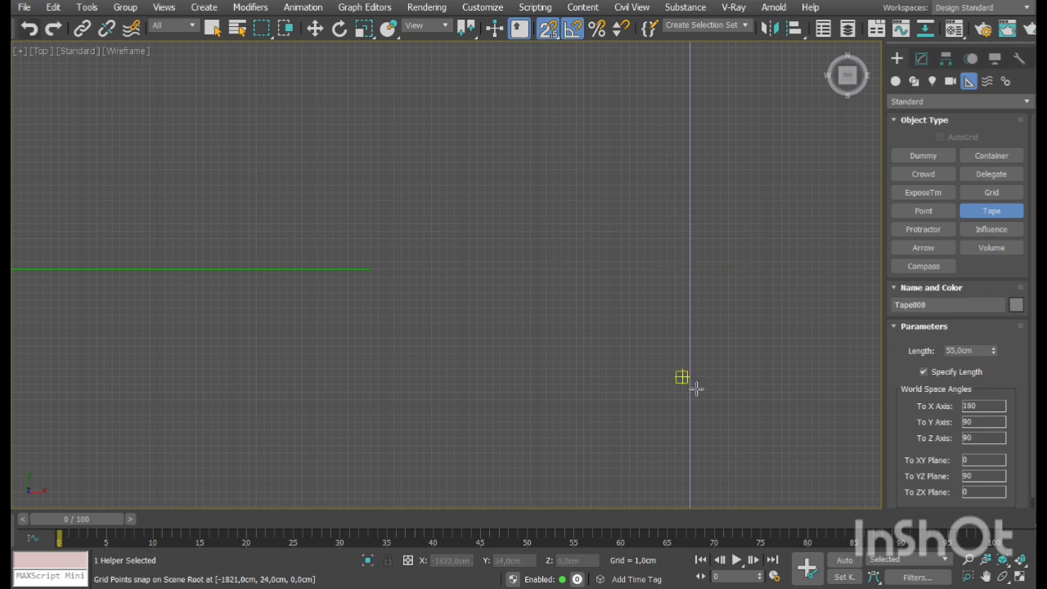
Create a 57 cm tape perpendicular to the end wall and another 57 cm tape perpendicular to the longer side wall
left_click(690, 308)
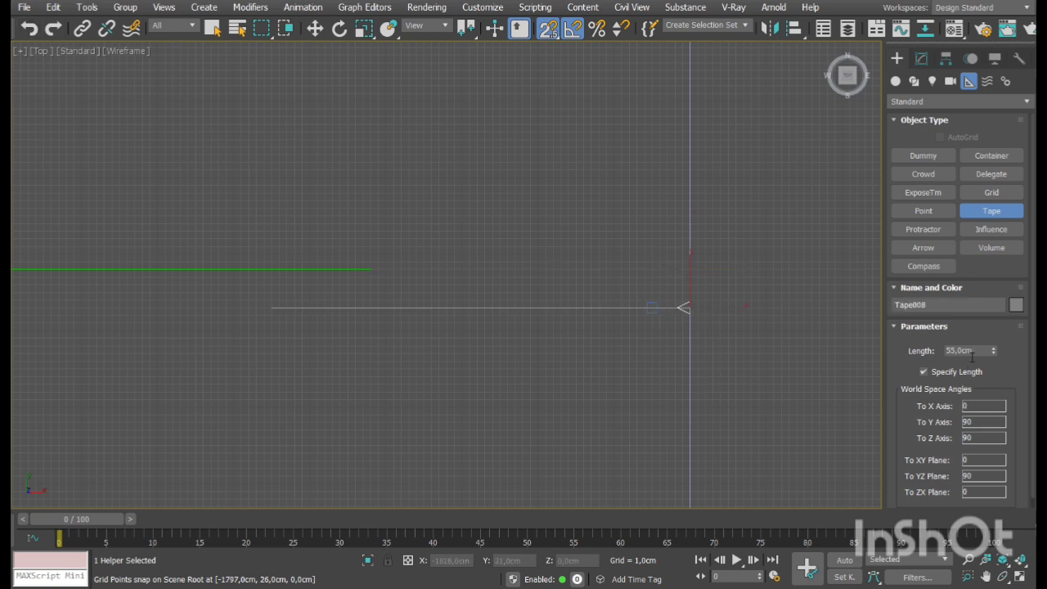
double_click(966, 350)
type("5")
middle_click_drag(379, 86, 459, 315)
scroll(422, 202, "down", 2)
left_click_drag(380, 121, 382, 129)
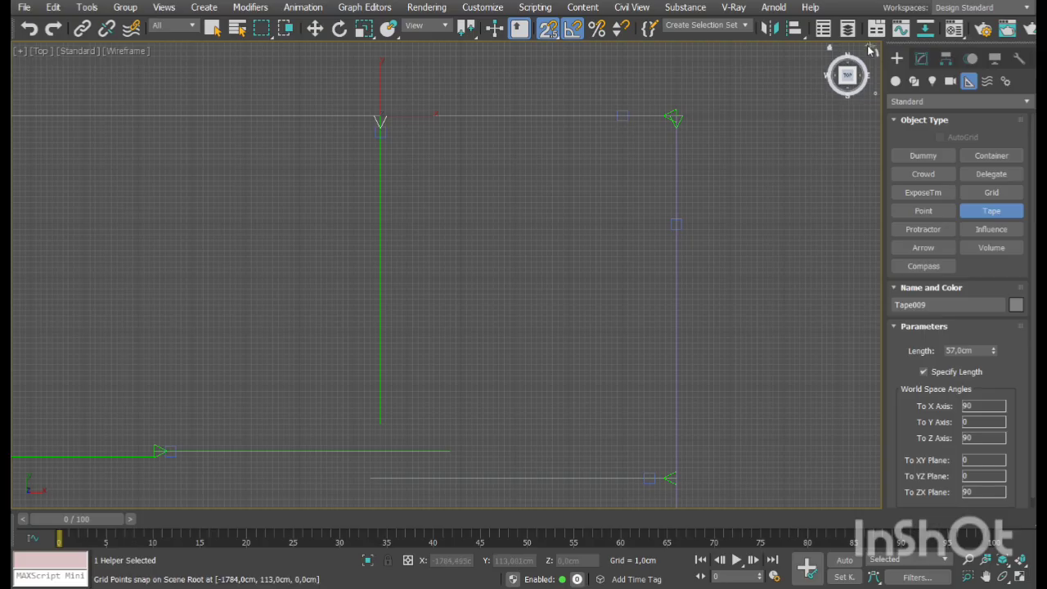
Add a tape starting at the longer side wall, running parallel to the end wall, and set its length to 135 cm
middle_click_drag(879, 54, 557, 291, "alt")
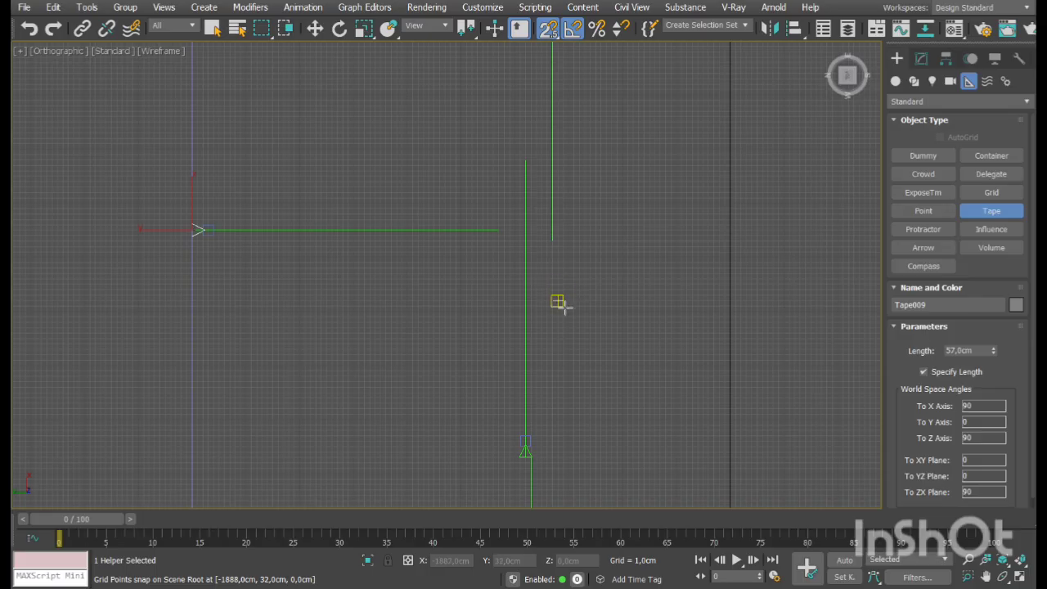
middle_click_drag(575, 292, 411, 357)
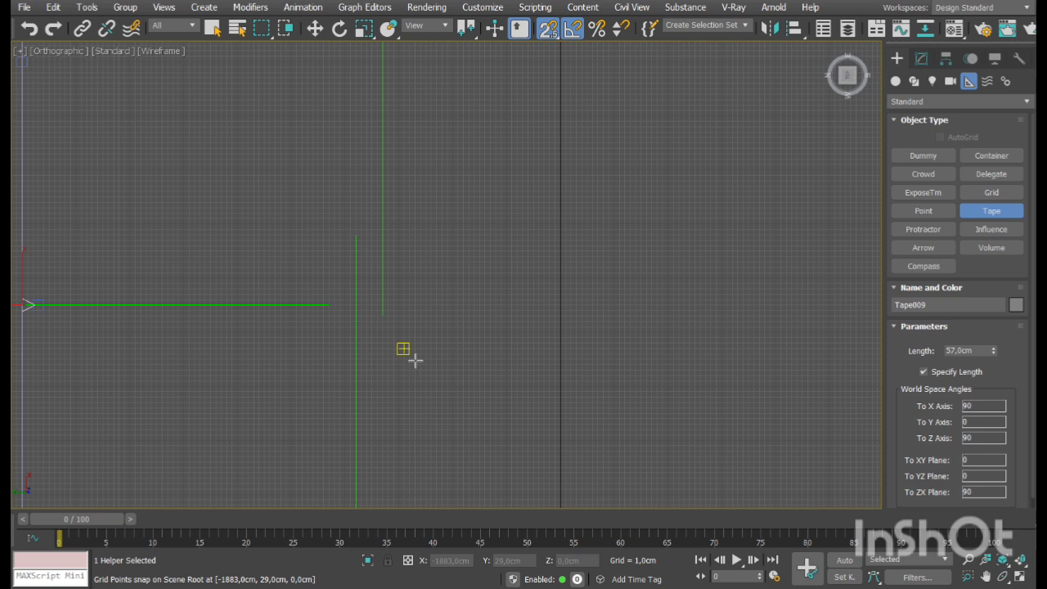
middle_click_drag(234, 330, 285, 342)
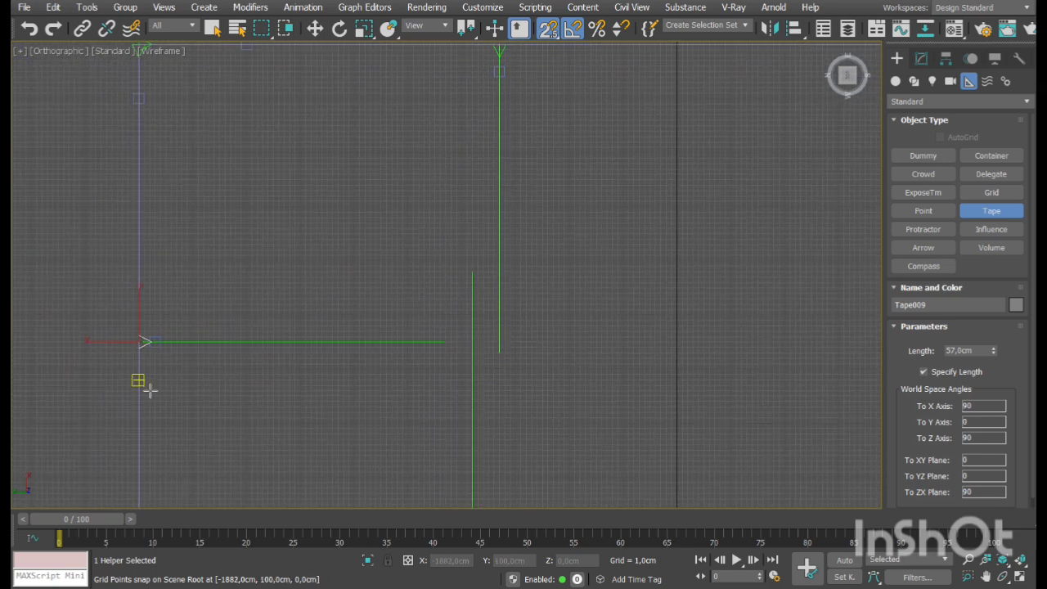
left_click(144, 380)
left_click(954, 351)
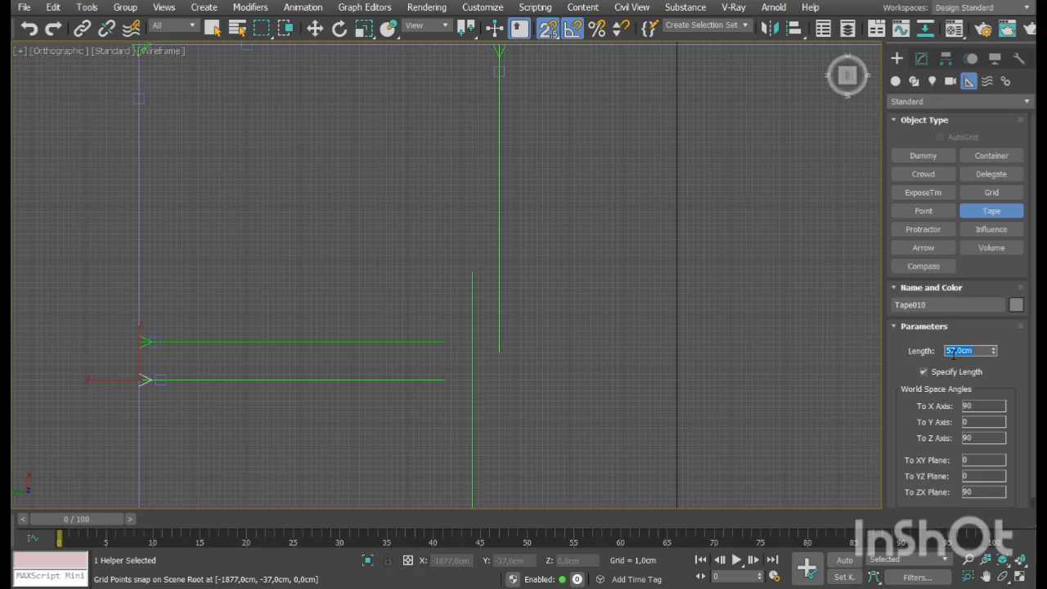
type("135")
key("Return")
scroll(319, 283, "down", 3)
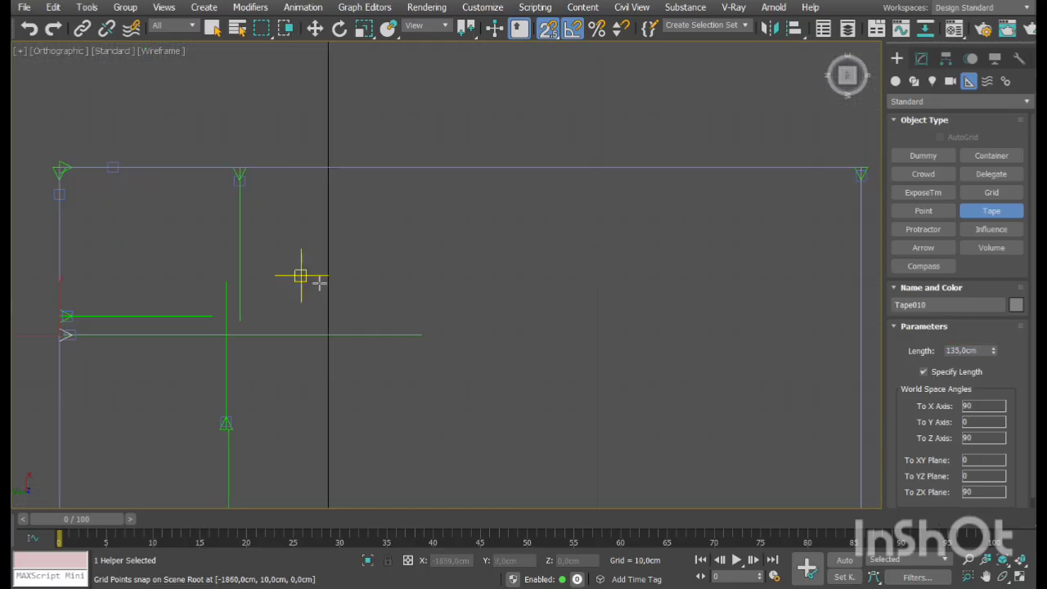
Add a tape in the same direction, starting at the end of the 135 cm tape, and set its length to 65 cm
scroll(451, 367, "up", 5)
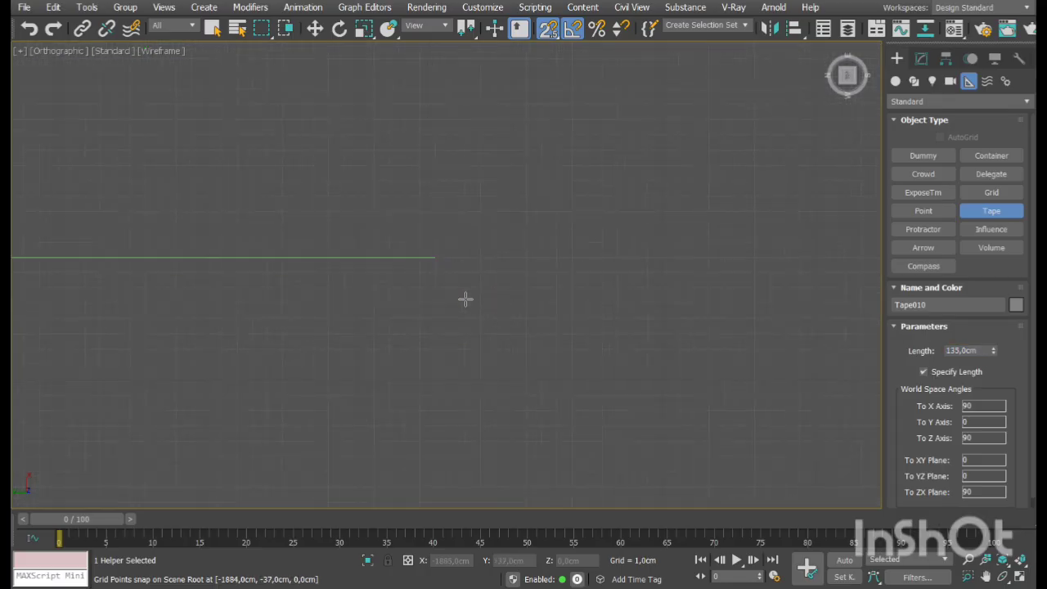
left_click_drag(437, 242, 814, 318)
left_click(972, 351)
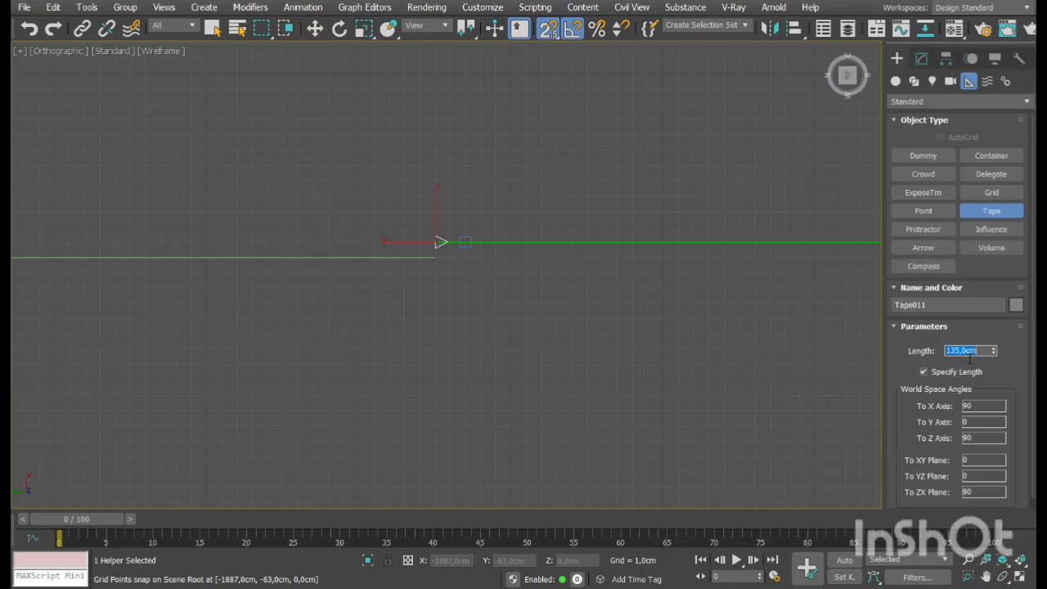
type("65")
Continue the row along the end wall with a tape starting at the end of the 65 cm tape, 40 cm long
middle_click_drag(686, 313, 207, 315)
middle_click_drag(557, 318, 146, 322)
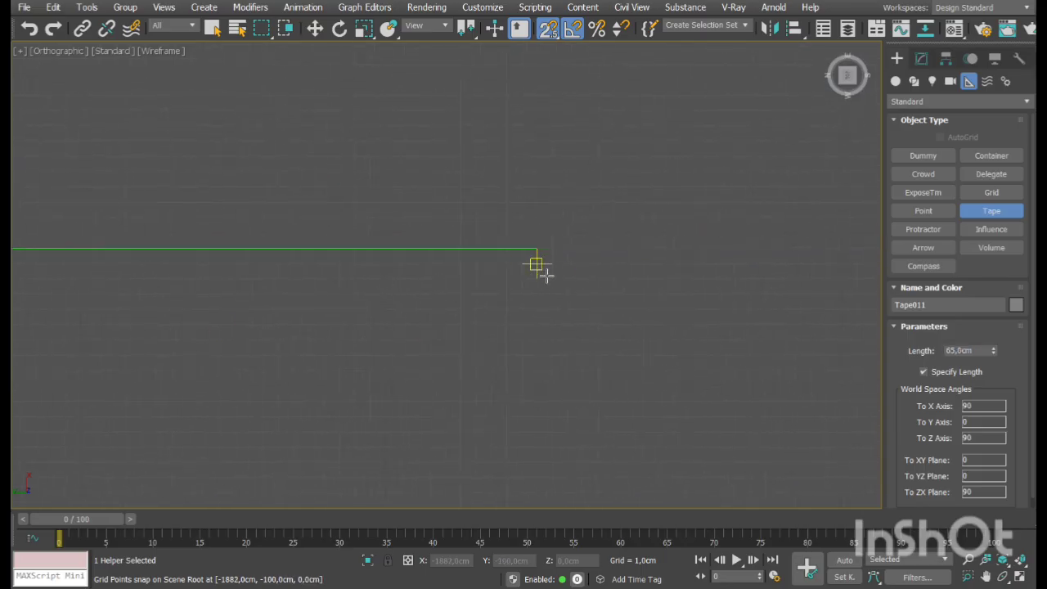
left_click_drag(536, 264, 628, 263)
type("40")
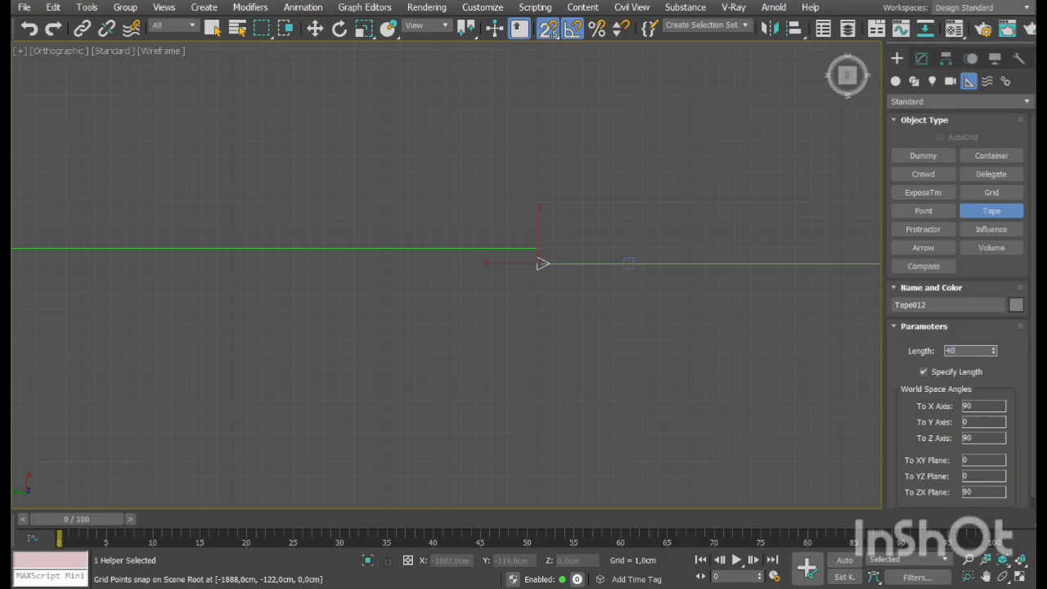
Add the last tape of the end-wall row, starting at the end of the 40 cm tape, and set its length to 57 cm
scroll(756, 286, "down", 2)
middle_click_drag(756, 287, 399, 290)
middle_click_drag(704, 295, 628, 306)
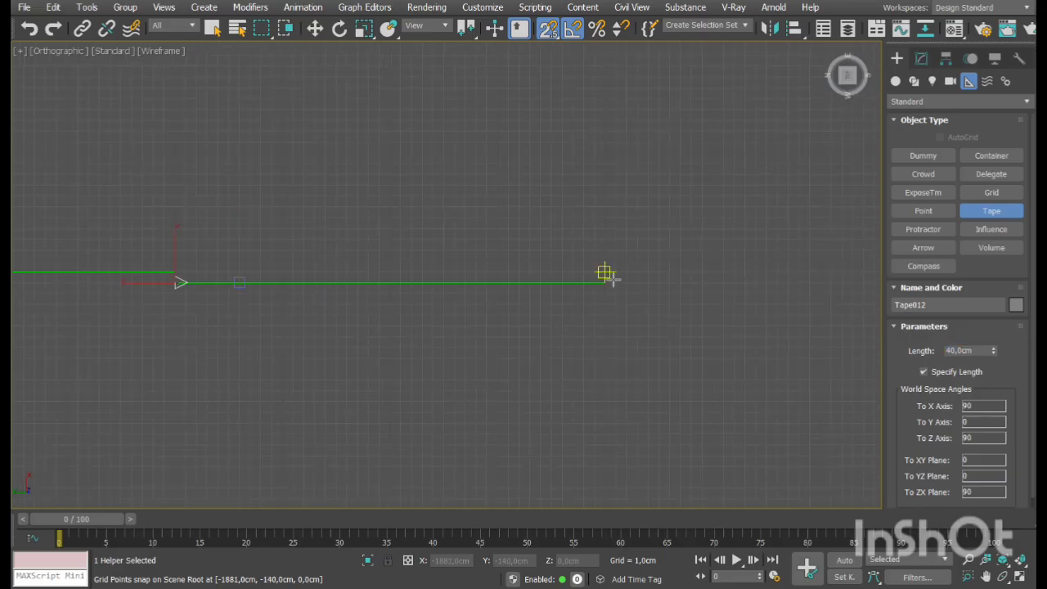
left_click_drag(611, 278, 676, 277)
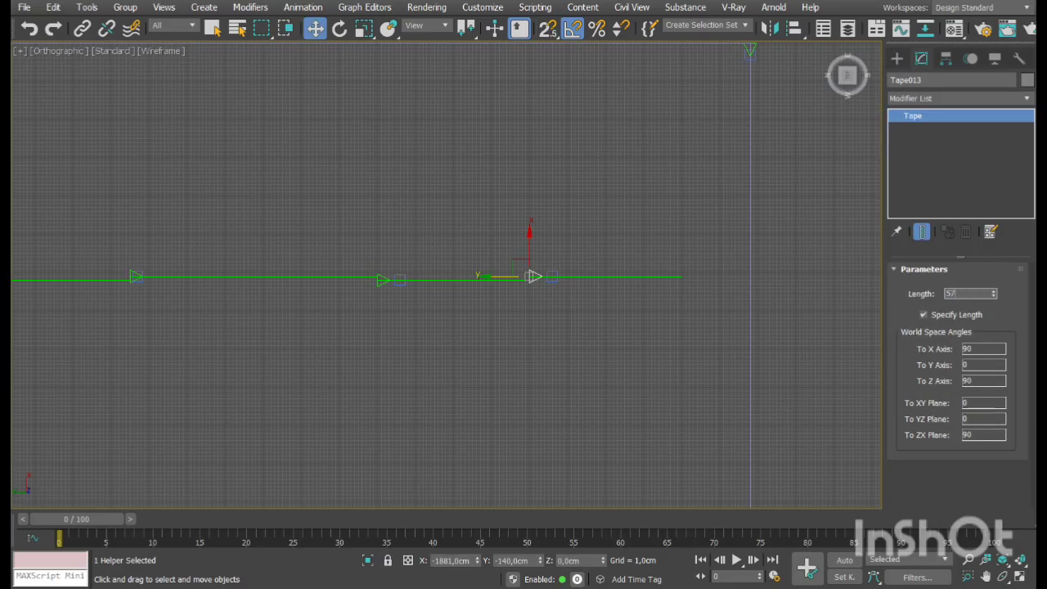
With grid snapping enabled, create a 57 cm tape starting at the end wall and running parallel to the shorter side wall
scroll(451, 214, "down", 5)
middle_click_drag(451, 214, 488, 243)
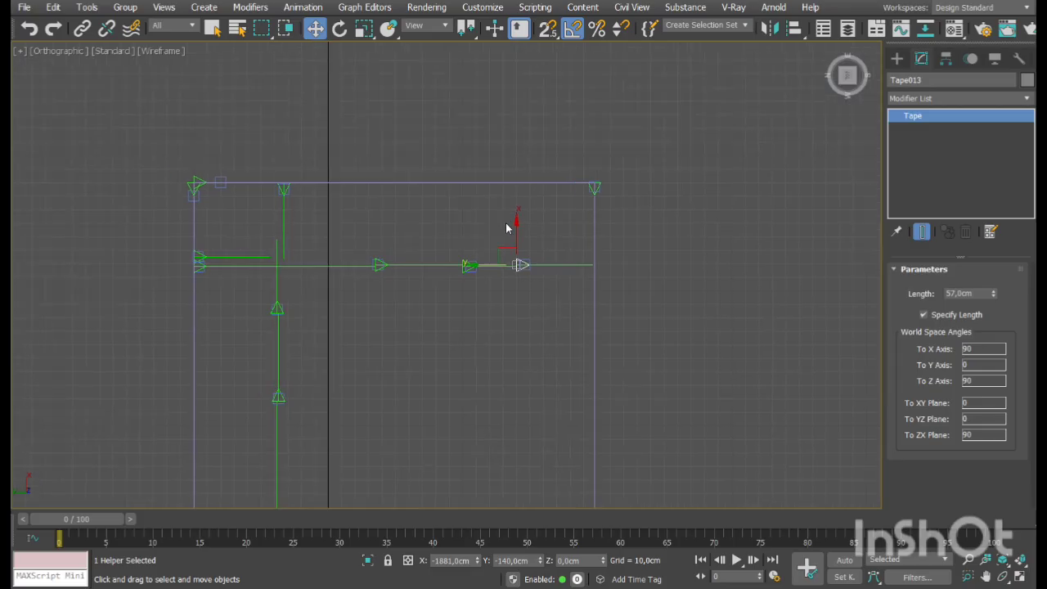
left_click(873, 53)
middle_click_drag(612, 248, 491, 267)
scroll(493, 279, "up", 3)
left_click(896, 58)
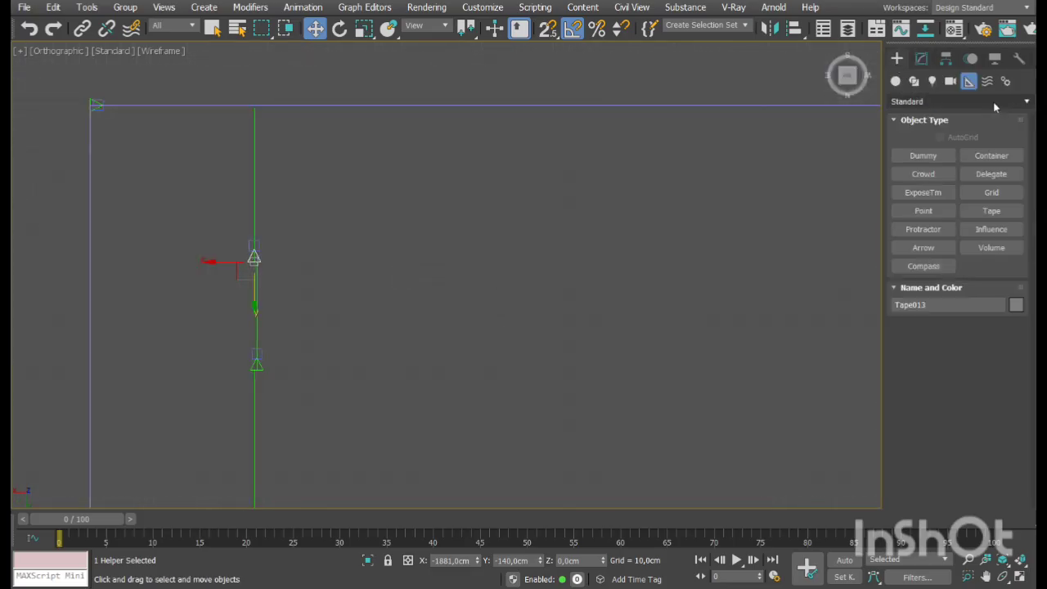
left_click(991, 211)
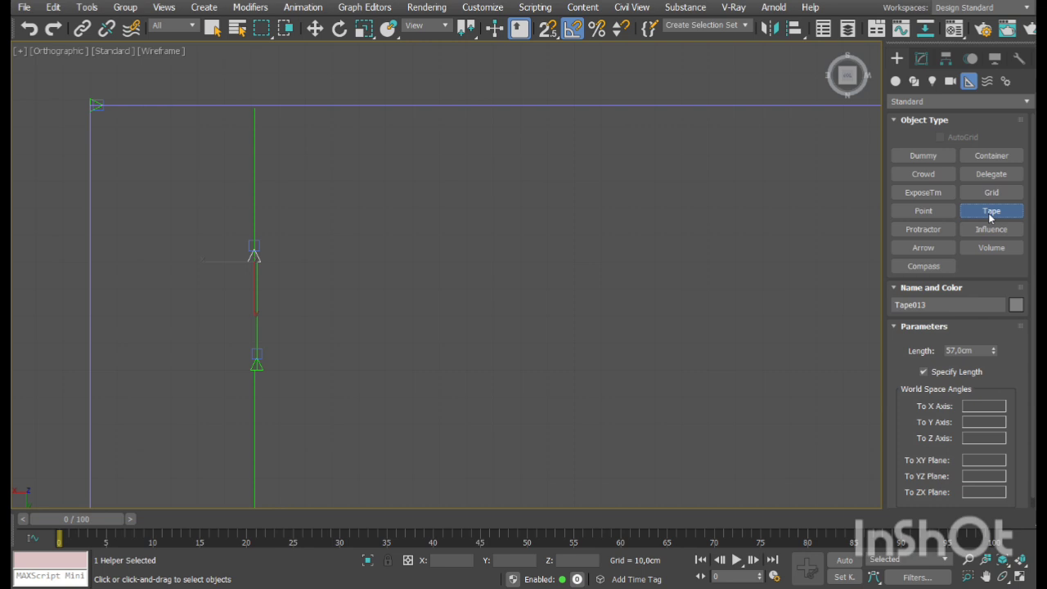
middle_click_drag(219, 280, 276, 278)
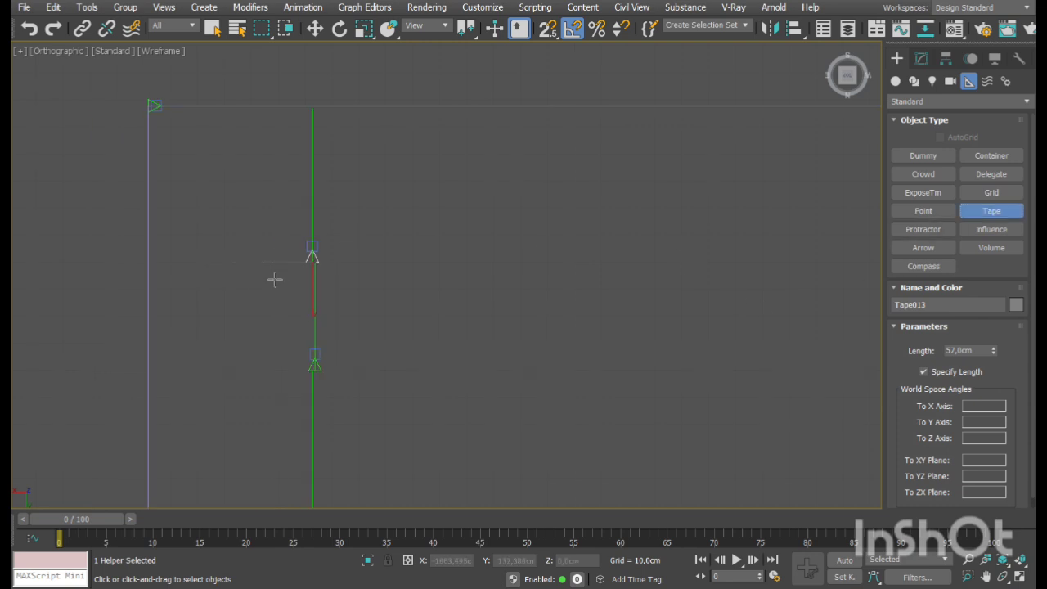
scroll(275, 278, "up", 3)
middle_click_drag(153, 330, 187, 330)
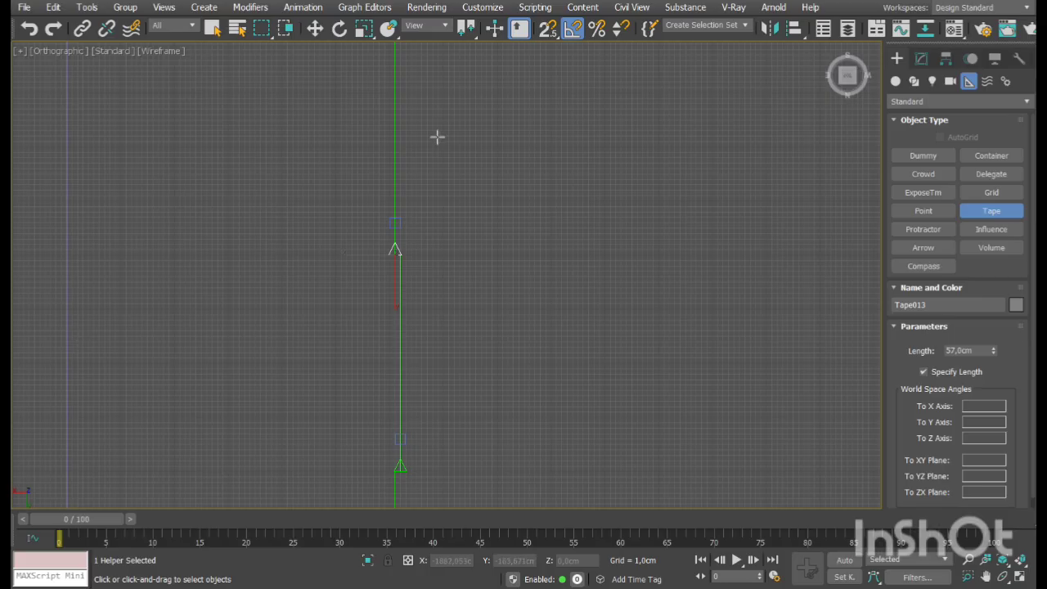
left_click(547, 28)
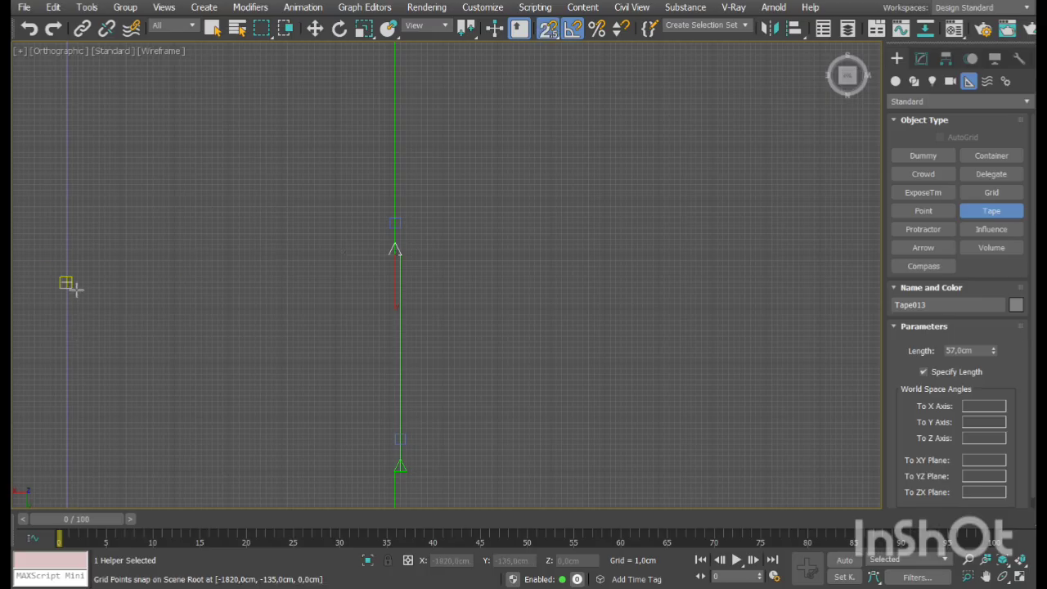
left_click_drag(71, 283, 158, 297)
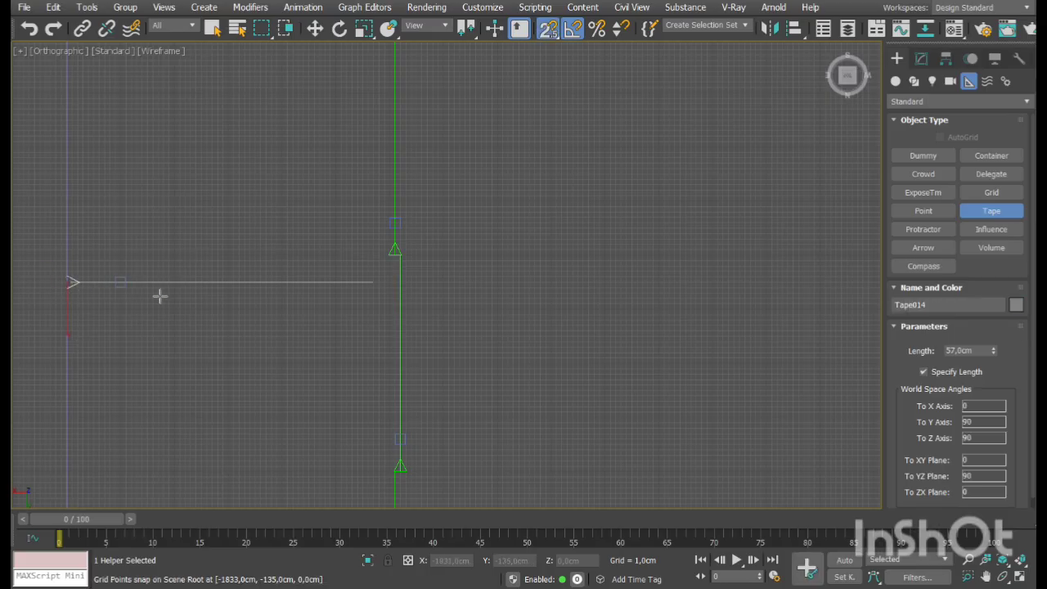
Add a tape along the shorter side wall, starting at the end of the 57 cm tape, and set its length to 67 cm
left_click(379, 284)
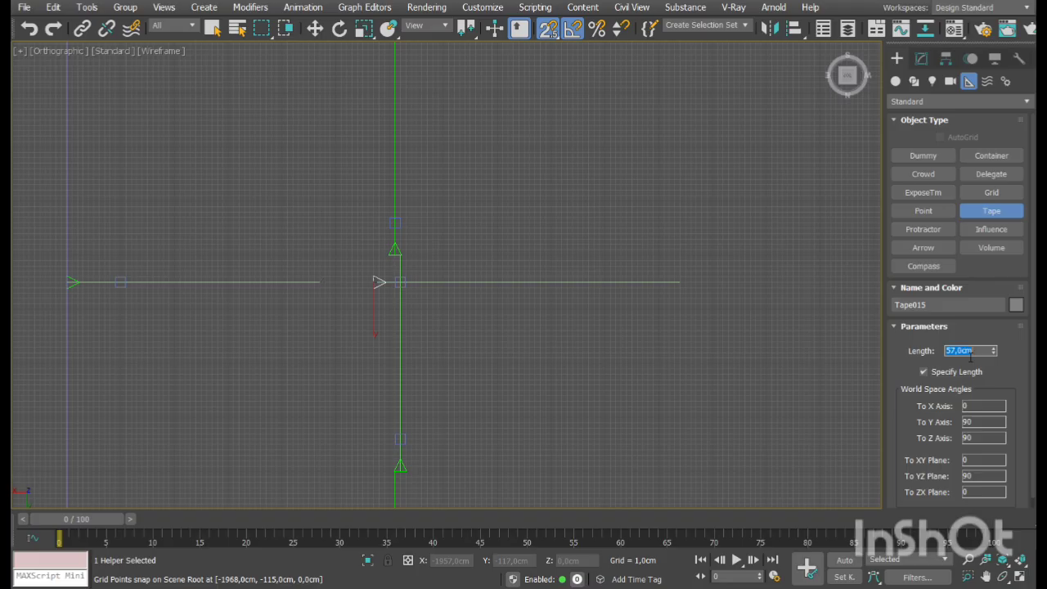
type("65")
key("Return")
Add a tape starting at the end of the 67 cm tape and set its length to 140 cm
middle_click_drag(693, 332, 542, 350)
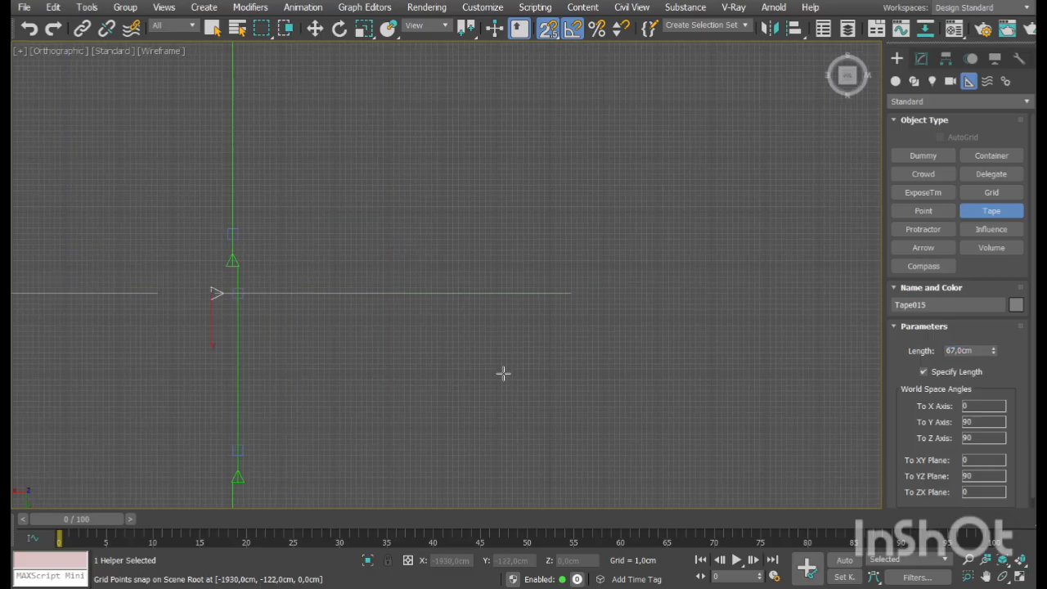
left_click_drag(581, 301, 582, 302)
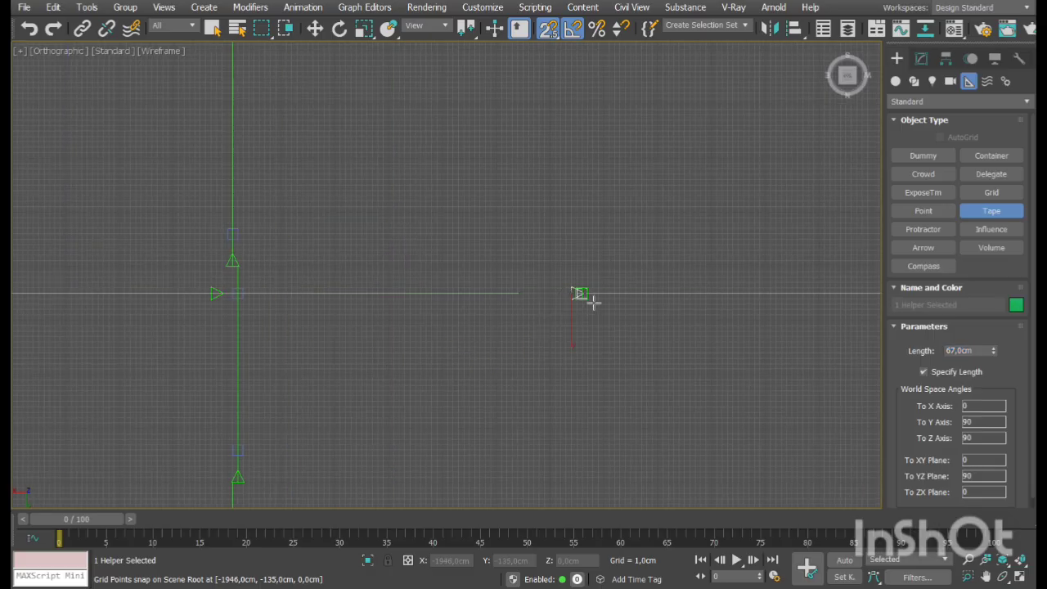
left_click(972, 350)
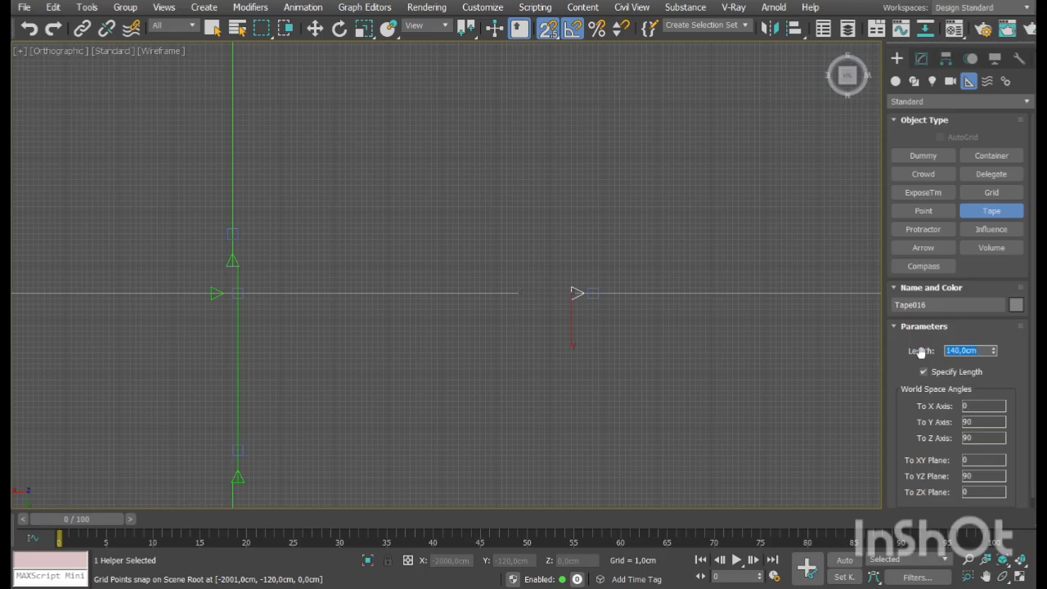
Add a second 140 cm tape in line with the first, starting where the first 140 cm tape ends
mouse_move(725, 366)
middle_mouse_down()
mouse_move(227, 369)
mouse_move(218, 149)
middle_mouse_up()
mouse_move(580, 162)
middle_mouse_down()
mouse_move(613, 404)
mouse_move(496, 221)
middle_mouse_up()
middle_click_drag(758, 202, 526, 423)
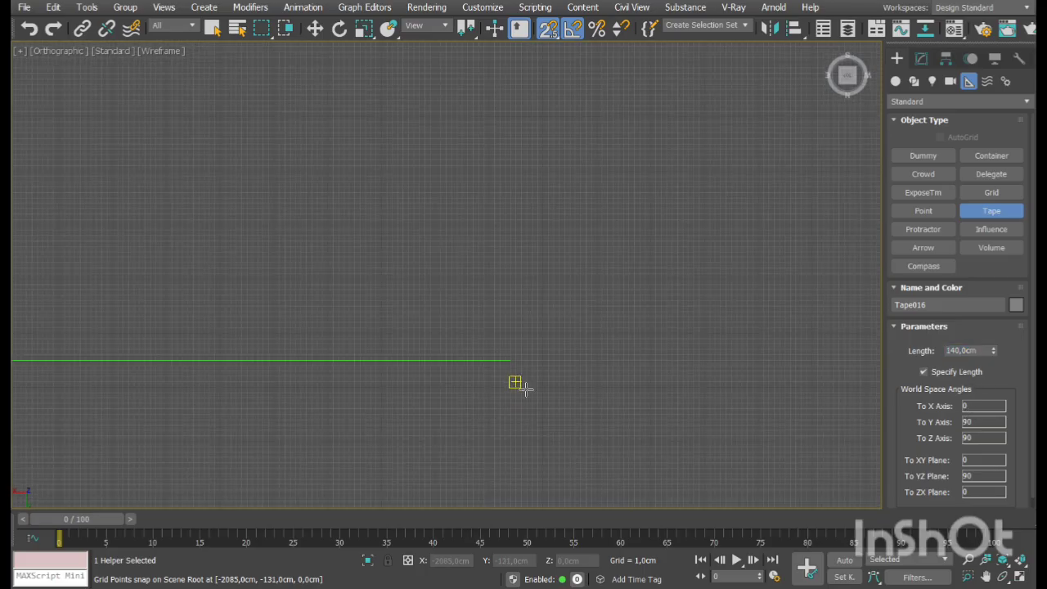
middle_click_drag(520, 386, 521, 378)
left_click(512, 353)
left_click(958, 352)
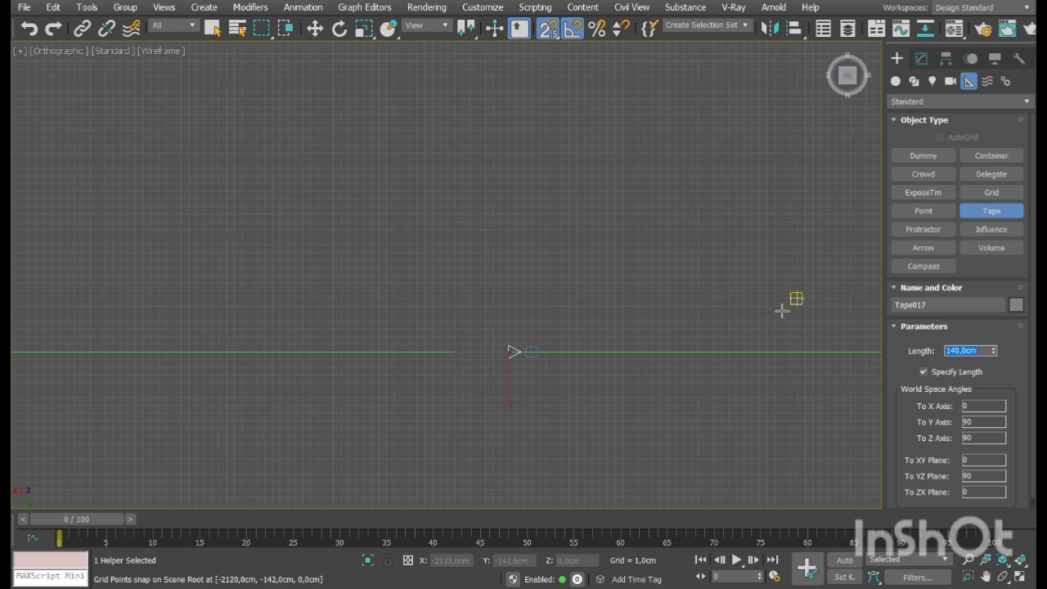
middle_click_drag(629, 333, 613, 397)
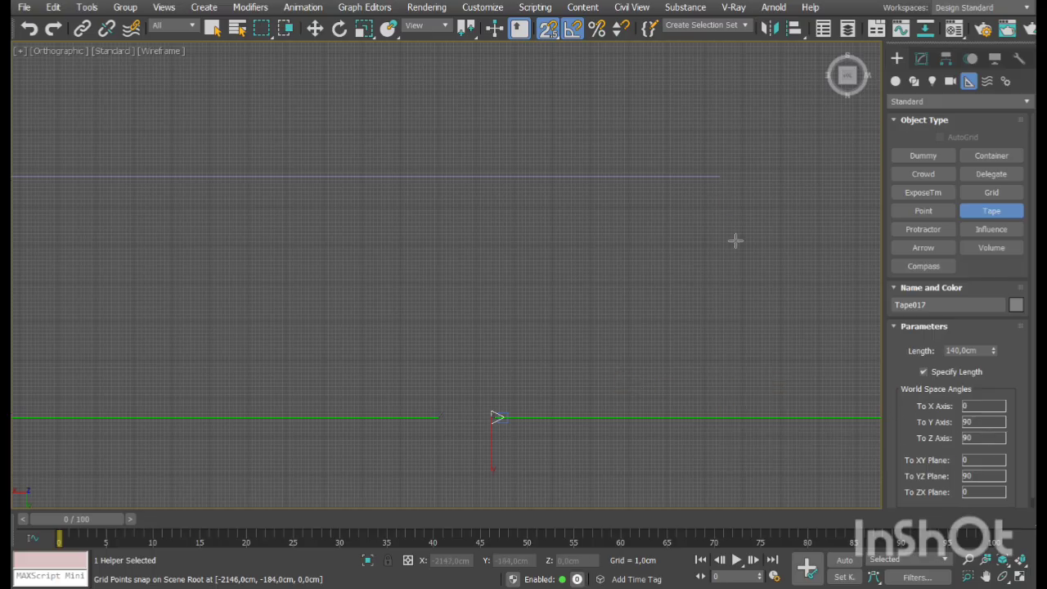
middle_click_drag(734, 238, 576, 207)
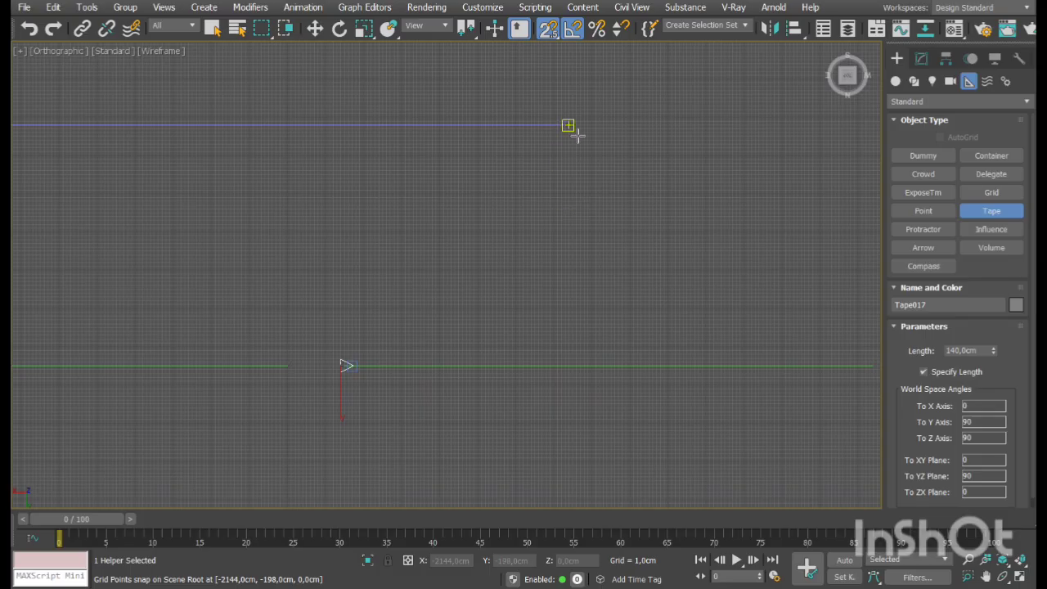
left_click_drag(570, 137, 575, 150)
left_click(30, 32)
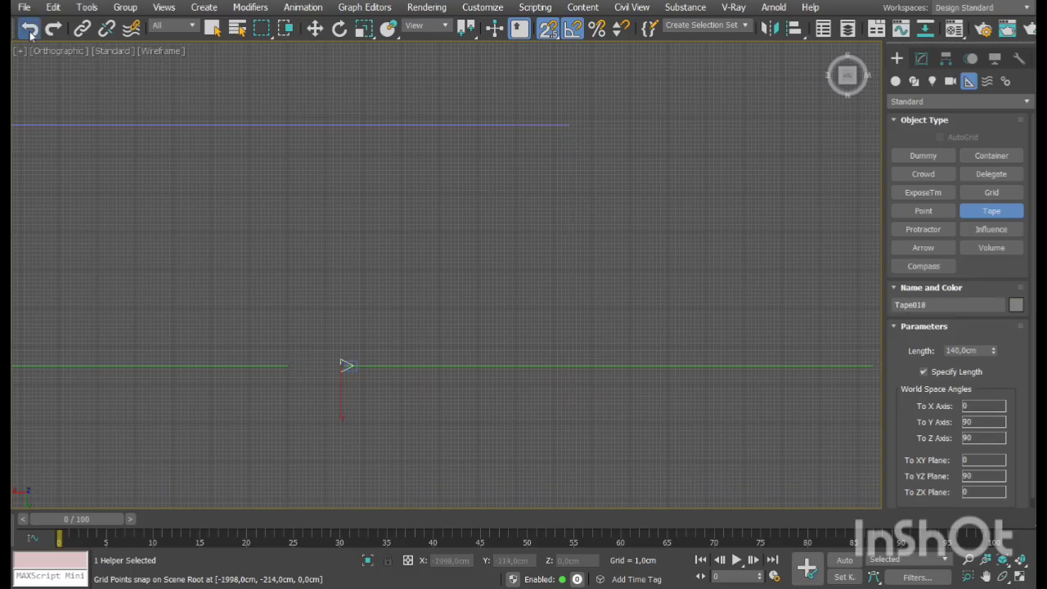
Finish placing tapes and rotate the plan view 180 degrees to the standard Top orientation, framing the tape layout
scroll(400, 248, "down", 4)
middle_click_drag(401, 248, 582, 214)
right_click(470, 212)
middle_click_drag(532, 378, 506, 247)
scroll(506, 246, "down", 3)
middle_click_drag(549, 324, 550, 306)
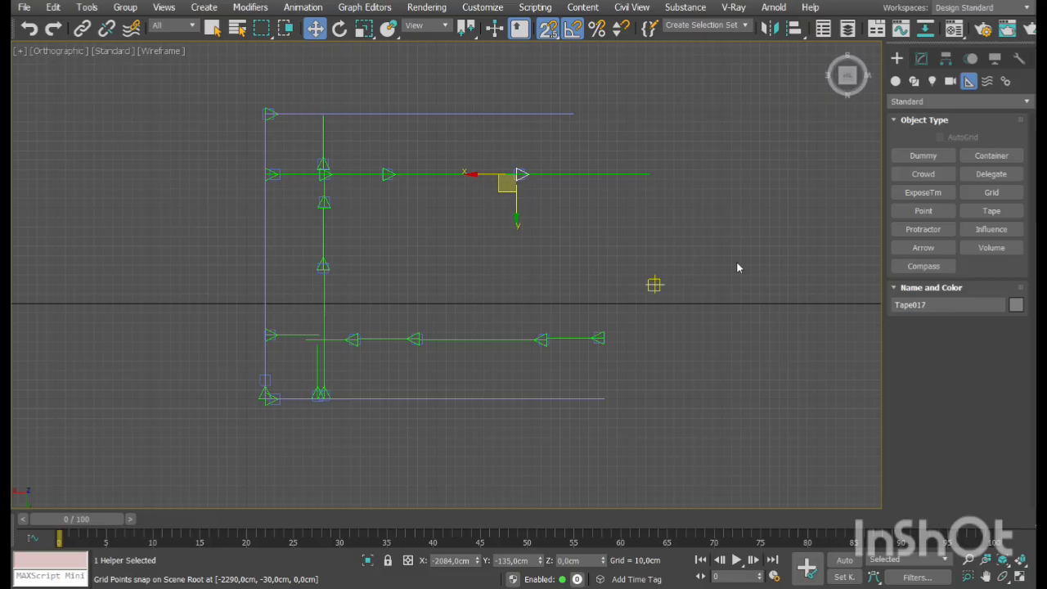
left_click(875, 54)
left_click(879, 55)
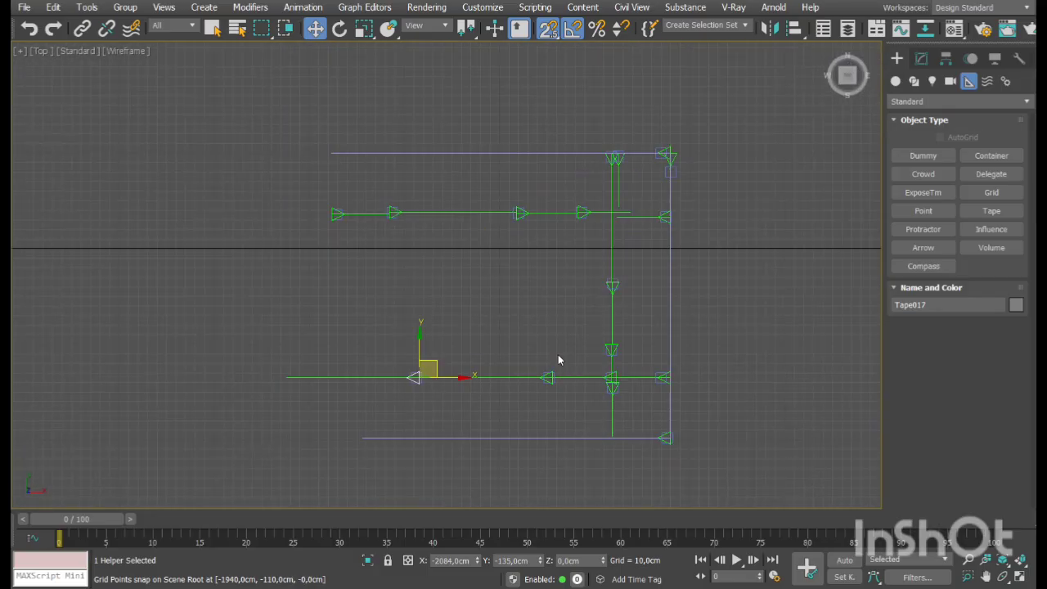
scroll(441, 248, "up", 2)
middle_click_drag(440, 248, 416, 265)
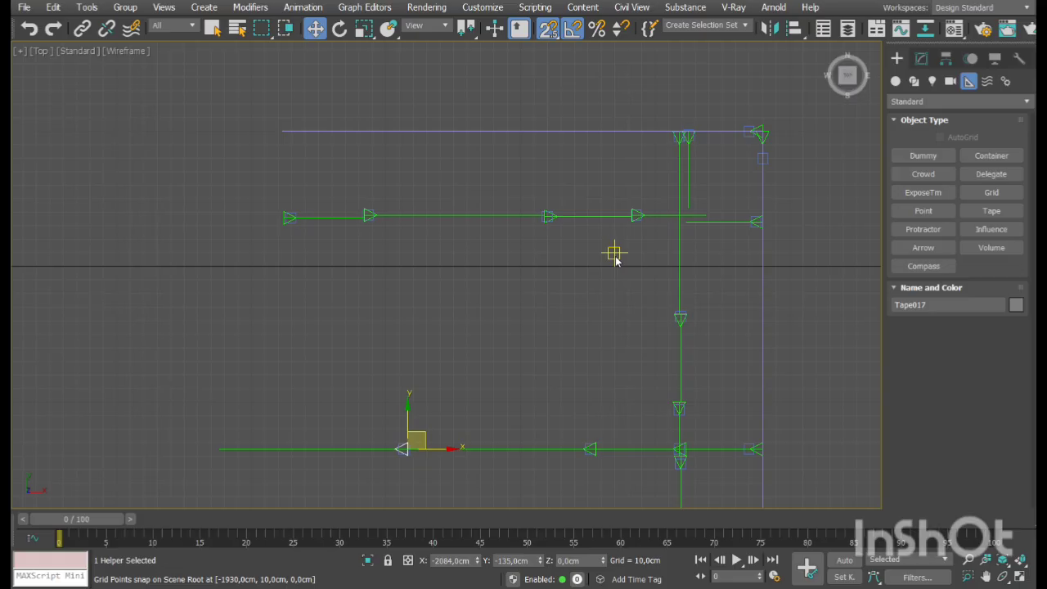
Create a 60 × 60 cm box in the Top view at the free end of the longer side wall and set its height to 240 cm
left_click(896, 81)
left_click(923, 155)
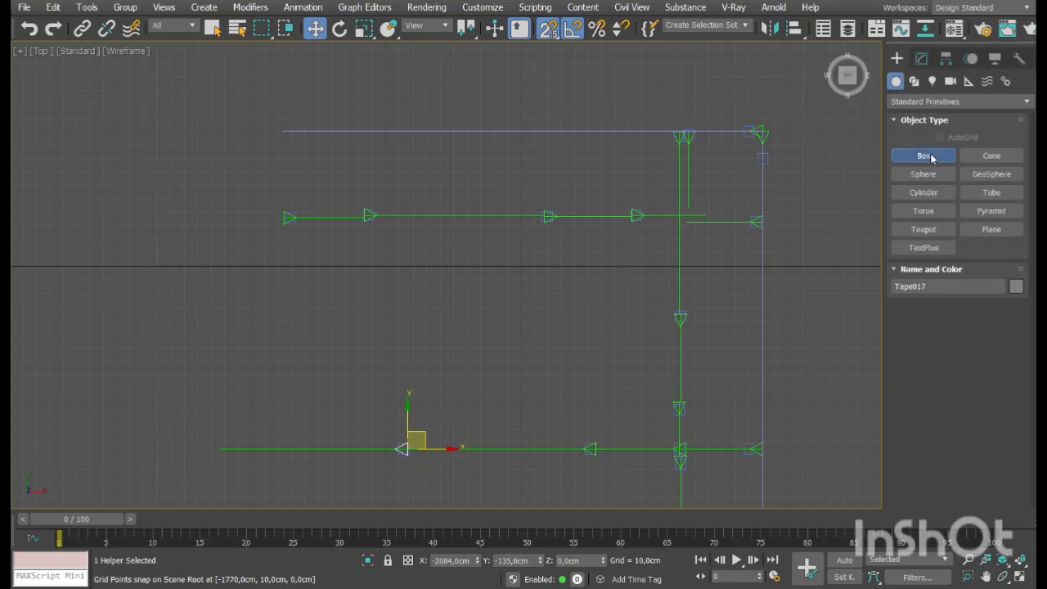
middle_click_drag(708, 181, 783, 224)
scroll(768, 211, "up", 2)
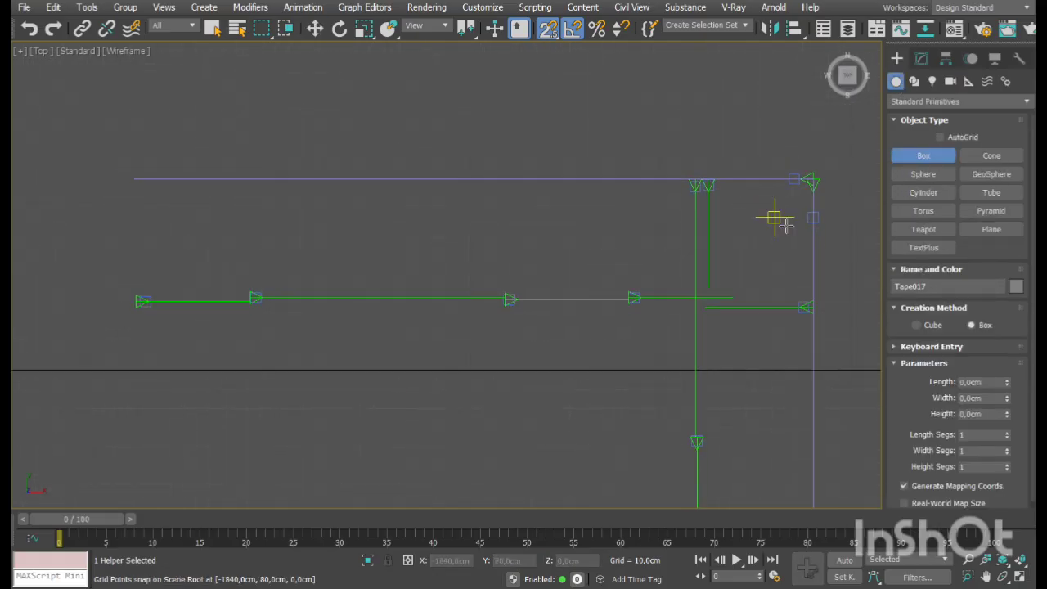
scroll(236, 222, "up", 4)
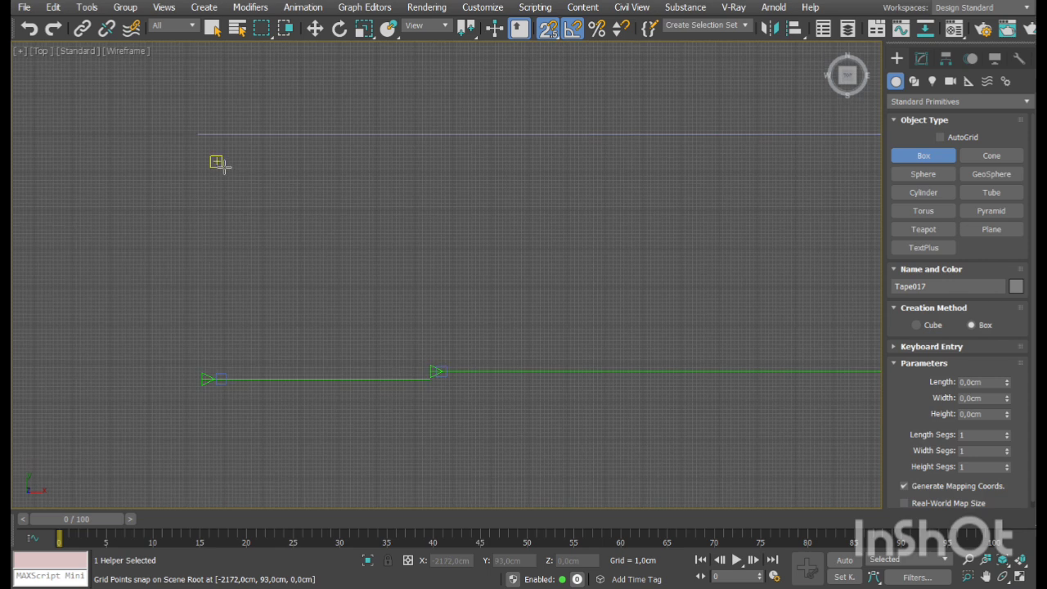
left_click_drag(202, 136, 435, 372)
left_click(471, 146)
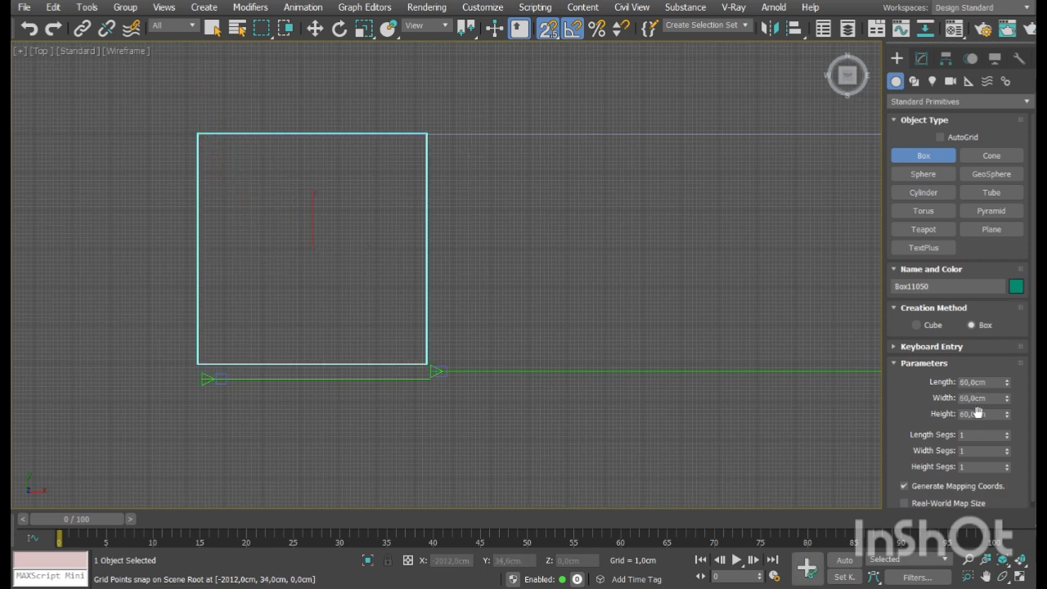
double_click(979, 413)
type("24")
key("shift+Tab")
key("w")
scroll(309, 241, "up", 2)
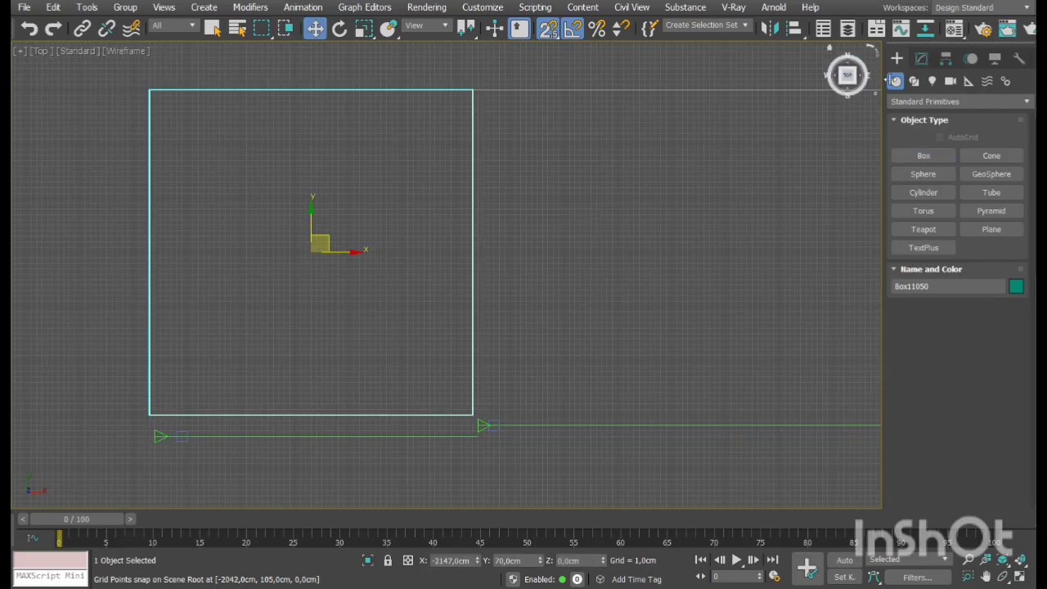
Set the tall box's length to 57 cm
left_click(921, 59)
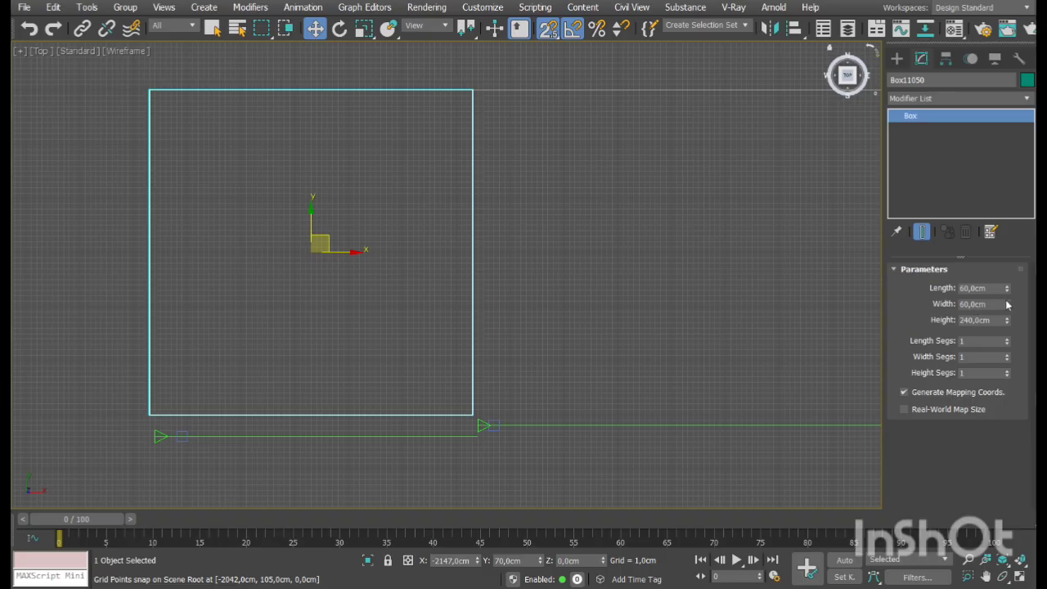
left_click_drag(1008, 298, 1011, 304)
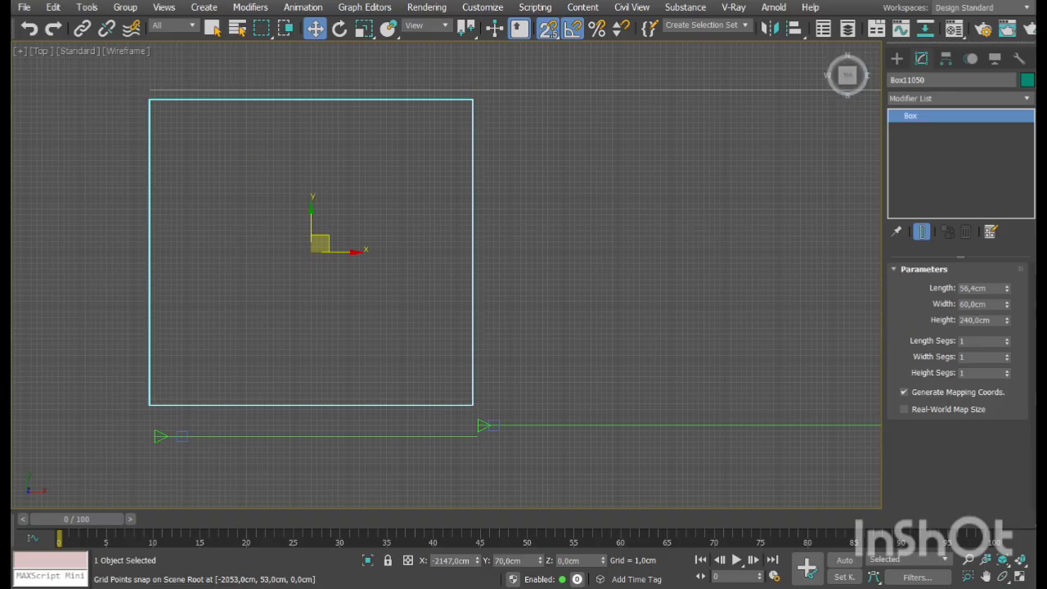
double_click(981, 291)
type("57")
key("Return")
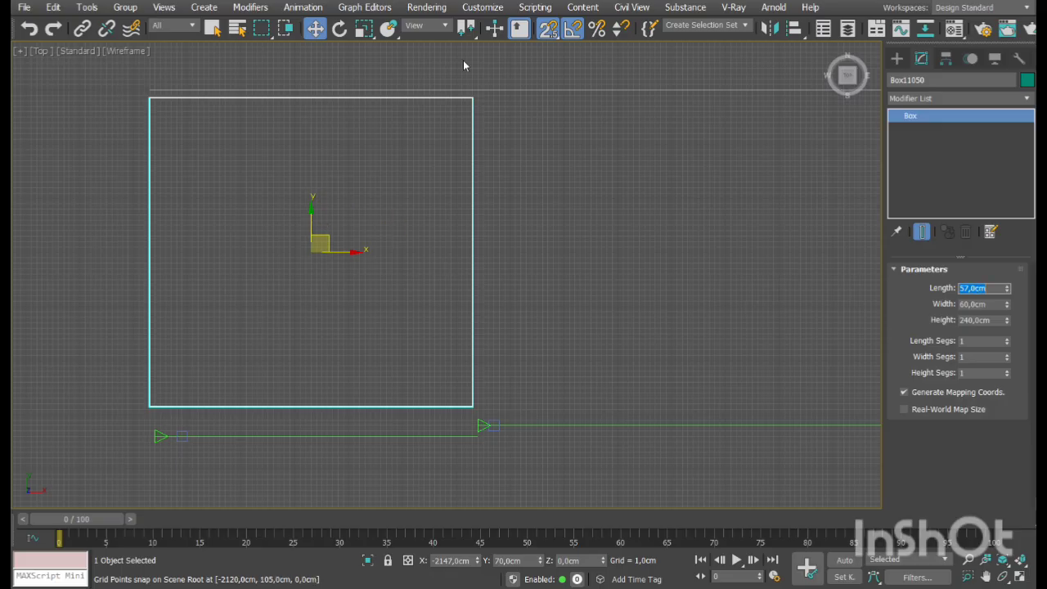
Turn off snapping and move the tall box along Y until its back meets the longer side wall
left_click(548, 32)
left_click_drag(320, 222, 318, 215)
middle_click_drag(592, 304, 347, 327)
scroll(346, 327, "down", 2)
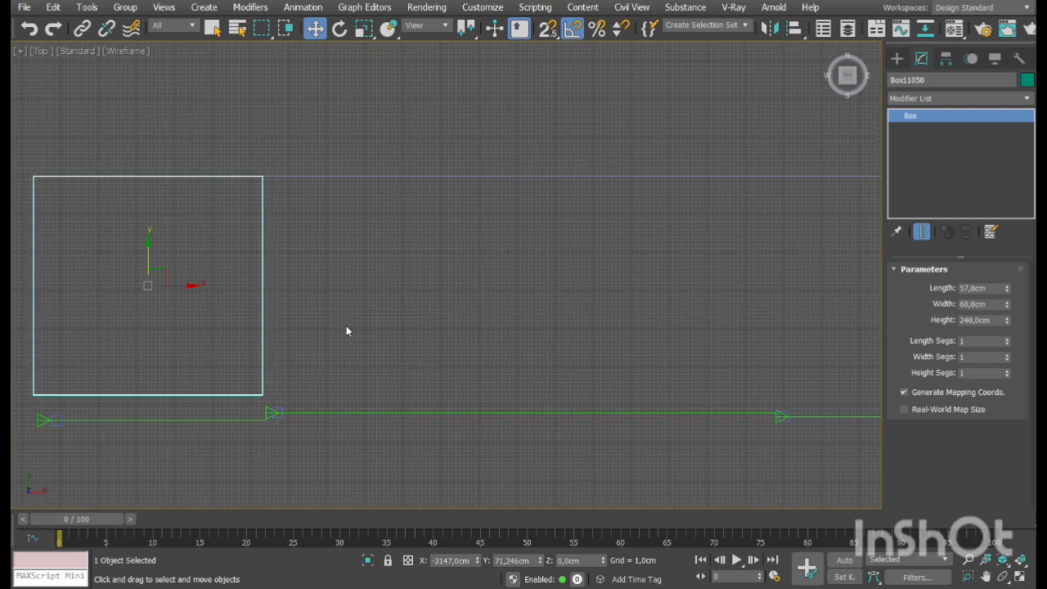
Examine the tall box's placement against the side wall and tapes from several angles in the Perspective view
left_click(1018, 577)
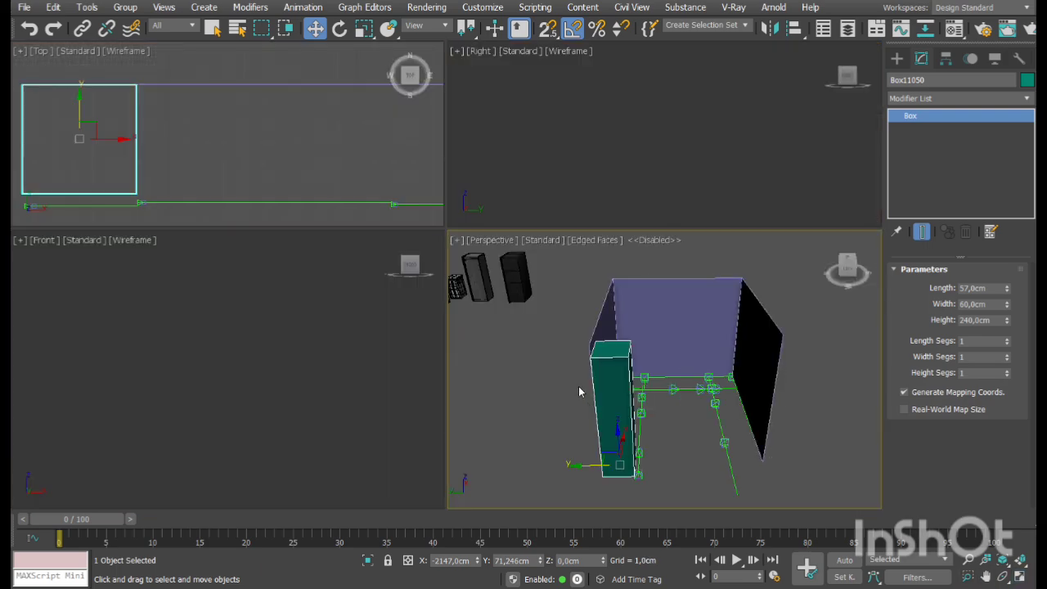
left_click(1018, 577)
left_click(1003, 577)
left_click_drag(346, 434, 423, 290)
right_click(423, 290)
middle_click_drag(422, 309, 466, 292)
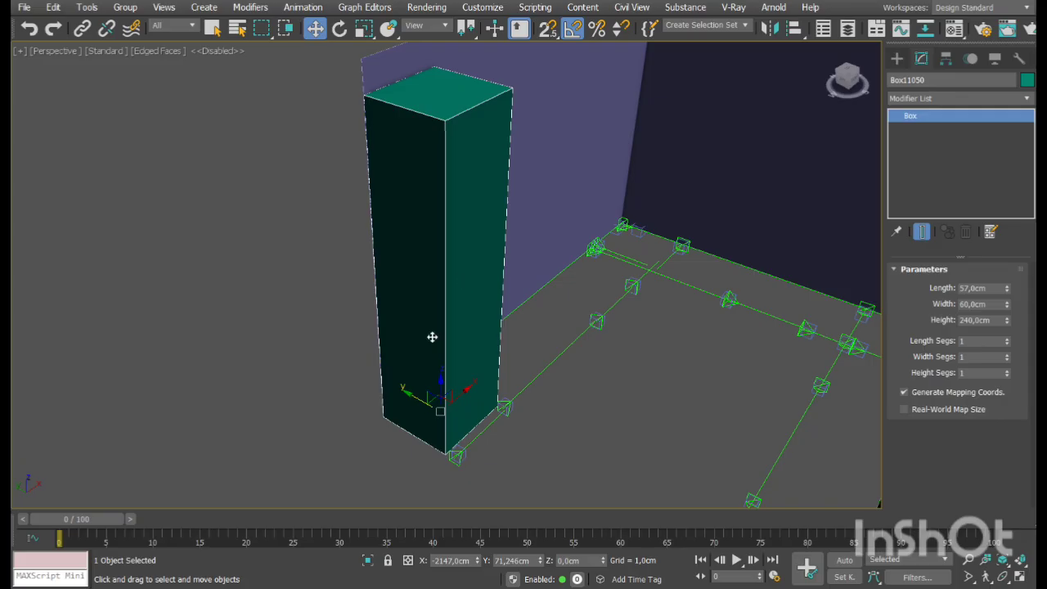
middle_click_drag(382, 296, 422, 317, "alt")
key("alt+w")
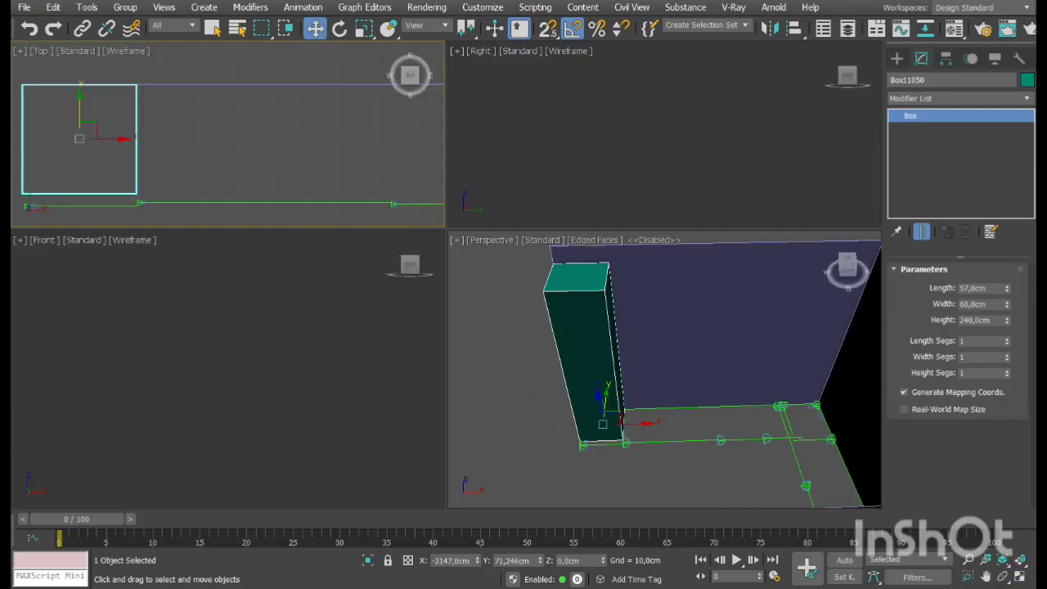
Draw a box about 59 × 296 cm in the Top view from the tall box to the end wall and set its height to 85 cm
left_click(1020, 578)
left_click(896, 58)
left_click(923, 155)
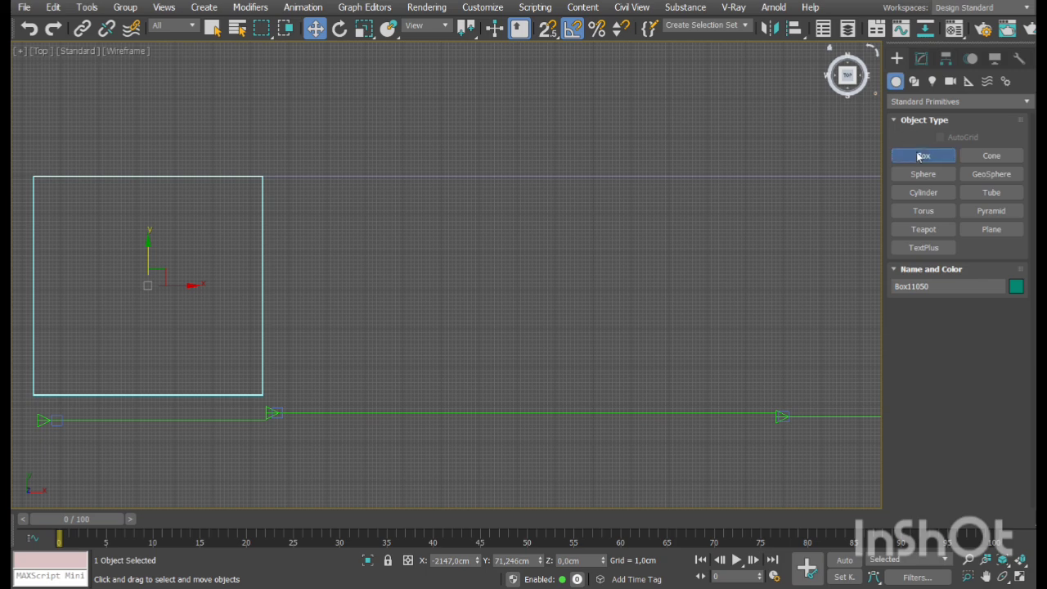
mouse_move(564, 306)
middle_mouse_down()
mouse_move(379, 295)
mouse_move(312, 269)
middle_mouse_up()
scroll(379, 295, "down", 3)
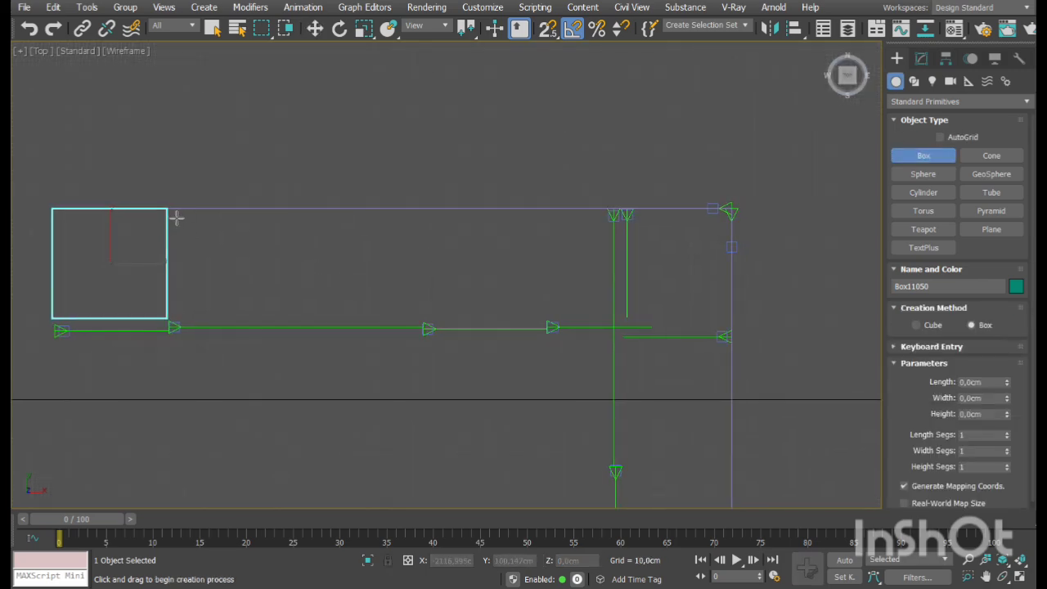
left_click_drag(167, 208, 739, 329)
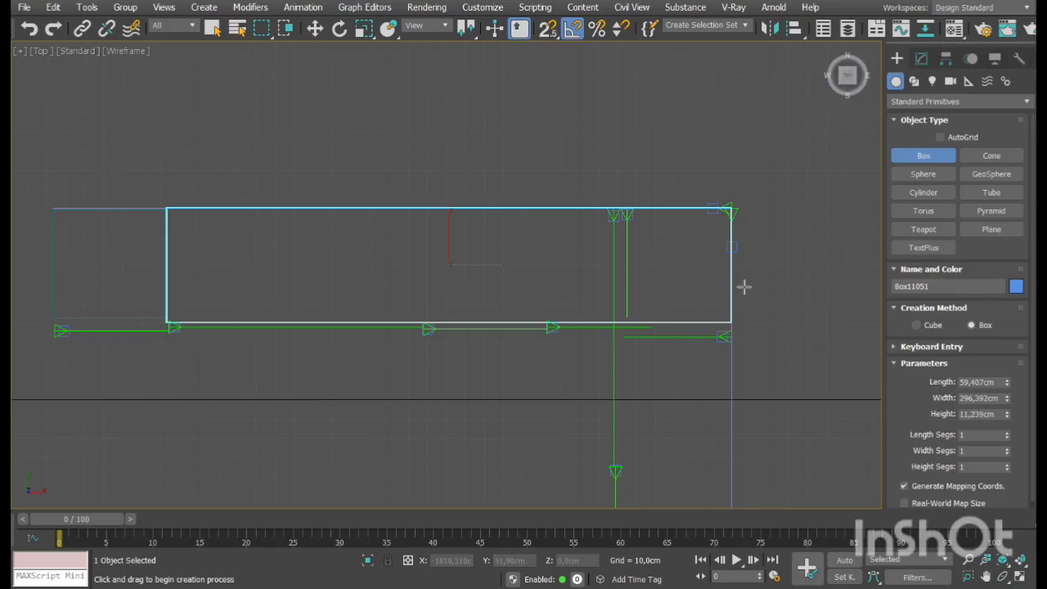
double_click(986, 416)
type("85")
key("Return")
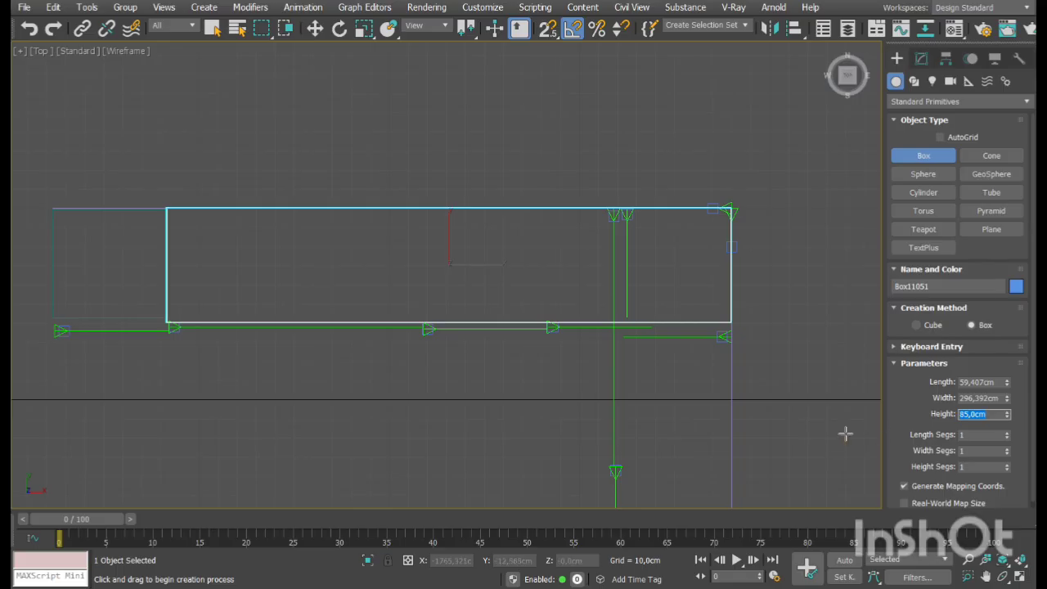
Set the low box's length to 55 cm in the maximized Perspective view
left_click(1021, 577)
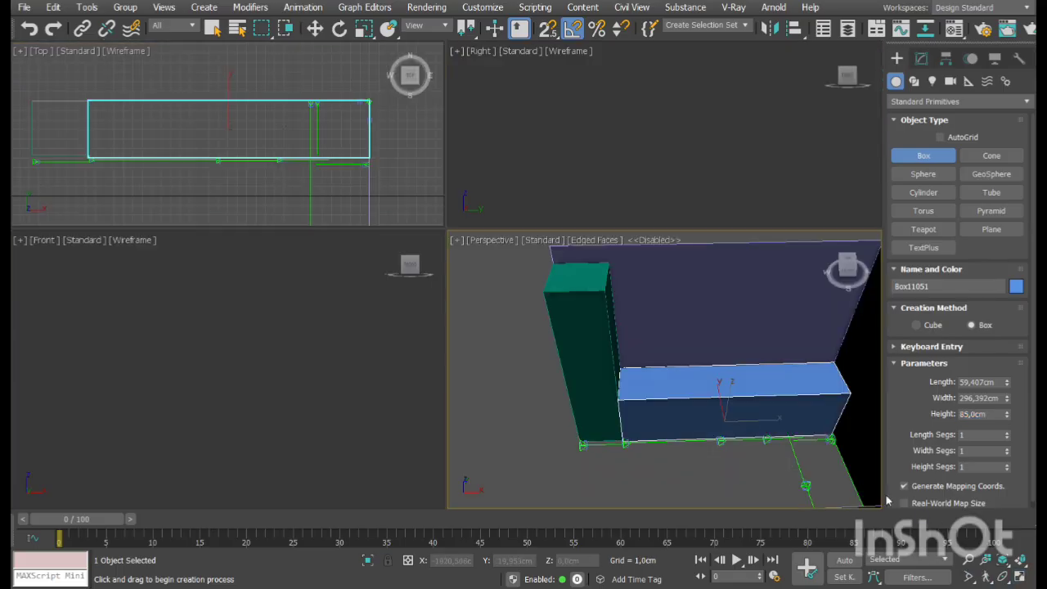
left_click(1021, 578)
middle_click_drag(554, 344, 491, 315, "alt")
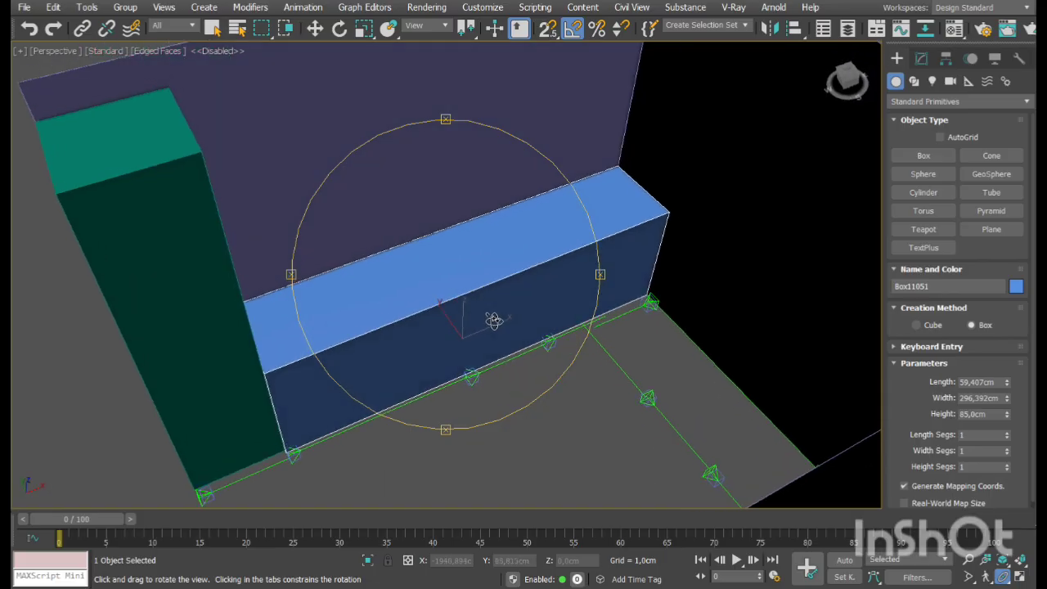
scroll(538, 313, "up", 2)
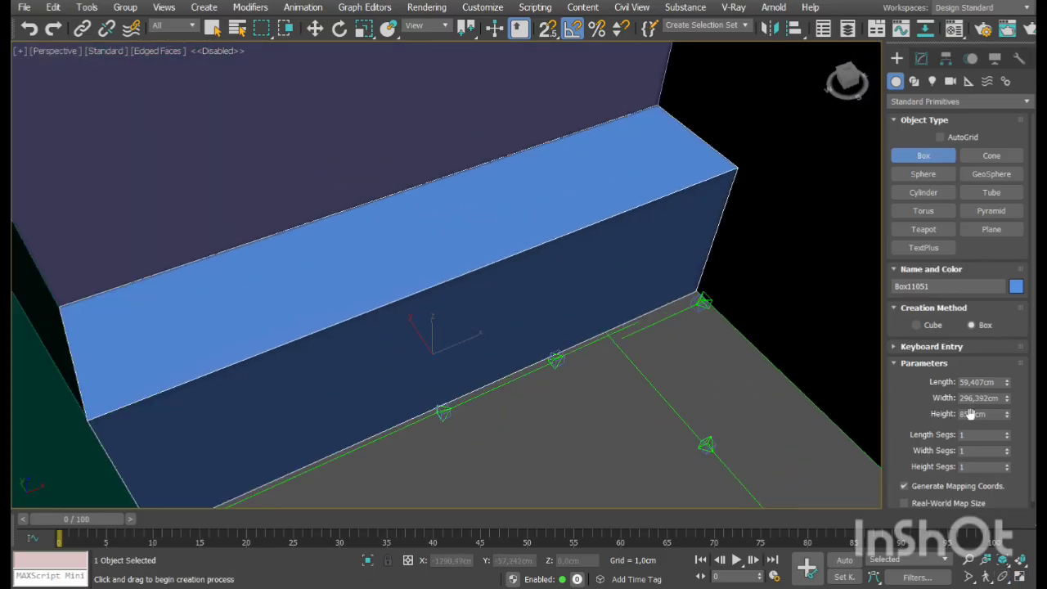
left_click(985, 382)
left_click_drag(1005, 388, 995, 396)
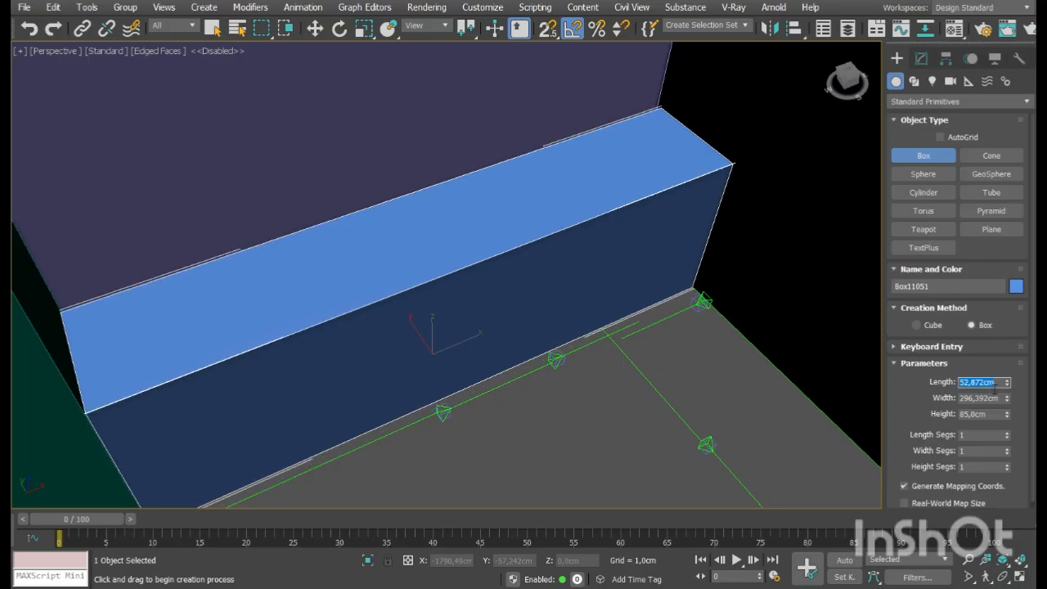
type("55")
key("Return")
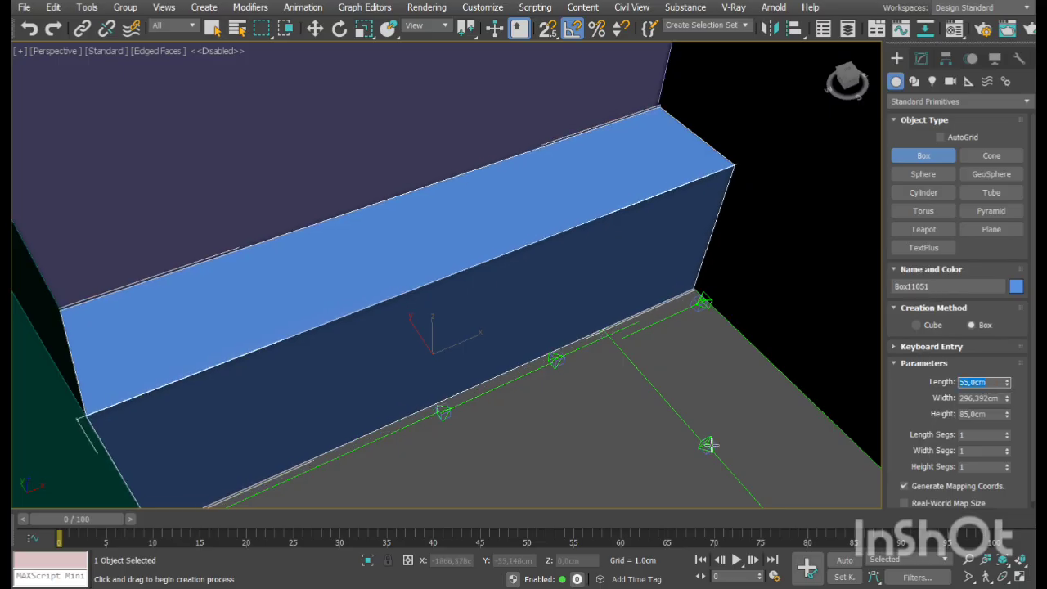
Move the low box about 2.6 cm along Y so its back sits against the side wall
key("w")
scroll(416, 351, "up", 3)
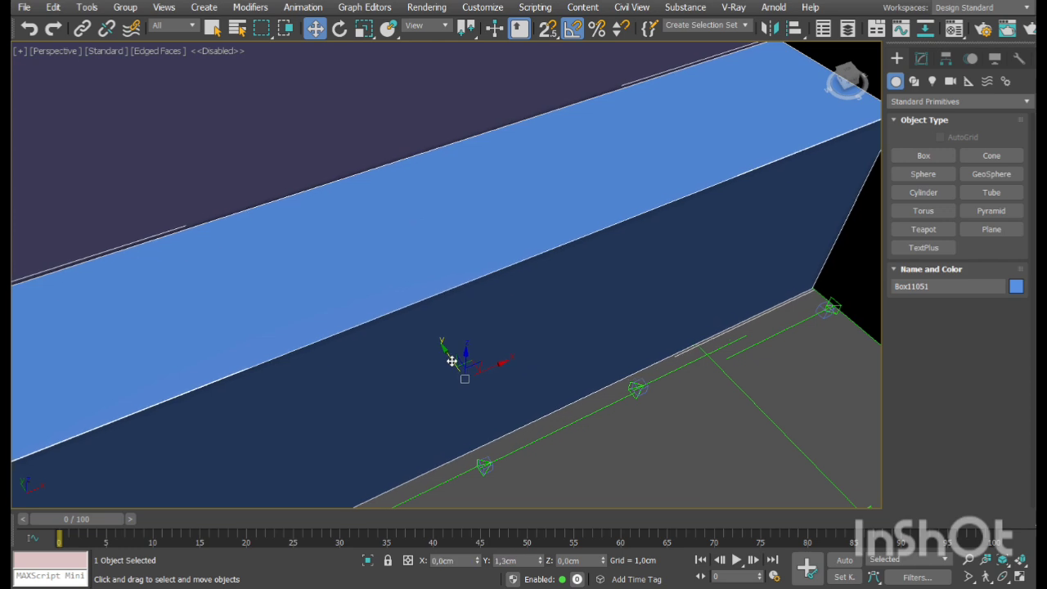
left_click_drag(452, 361, 448, 360)
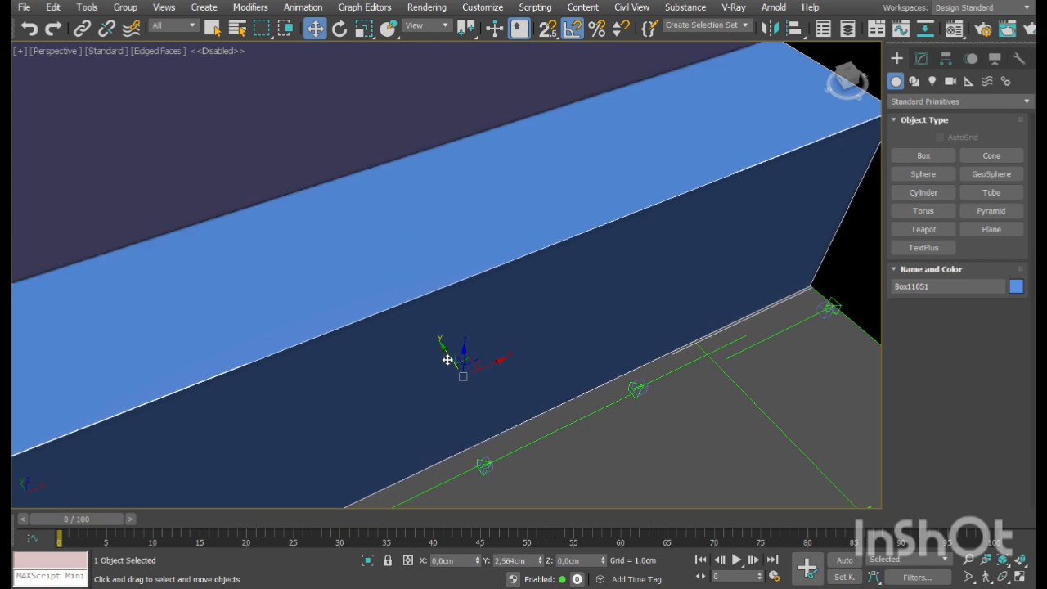
middle_click_drag(351, 405, 459, 363)
scroll(458, 363, "down", 2)
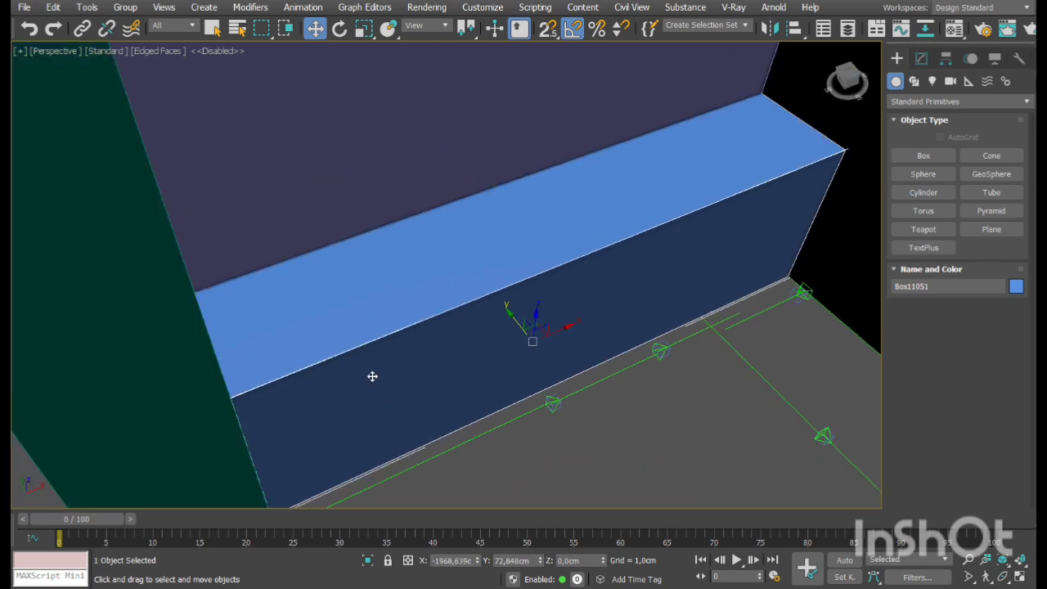
Examine how the low box meets the tall box, the side wall and the end wall from different angles
left_click(1003, 576)
left_click_drag(458, 343, 260, 288)
scroll(260, 288, "up", 2)
scroll(445, 309, "down", 2)
middle_click_drag(500, 308, 463, 299)
key("w")
scroll(491, 327, "down", 2)
left_click(1003, 576)
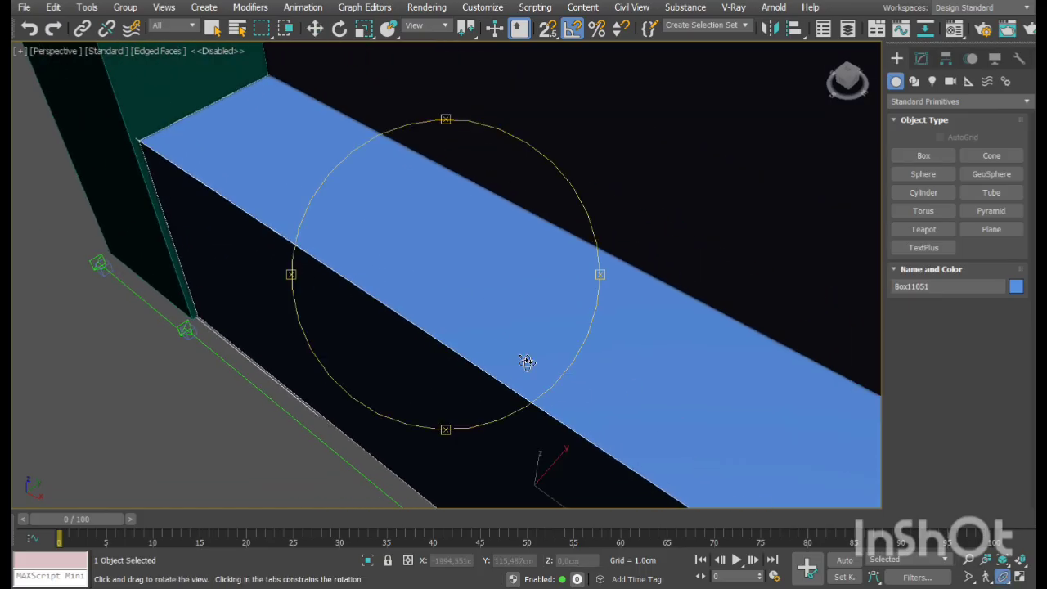
left_click_drag(401, 352, 510, 281)
key("w")
Convert the low box to an Editable Poly and select its four lengthwise edges
left_click(922, 59)
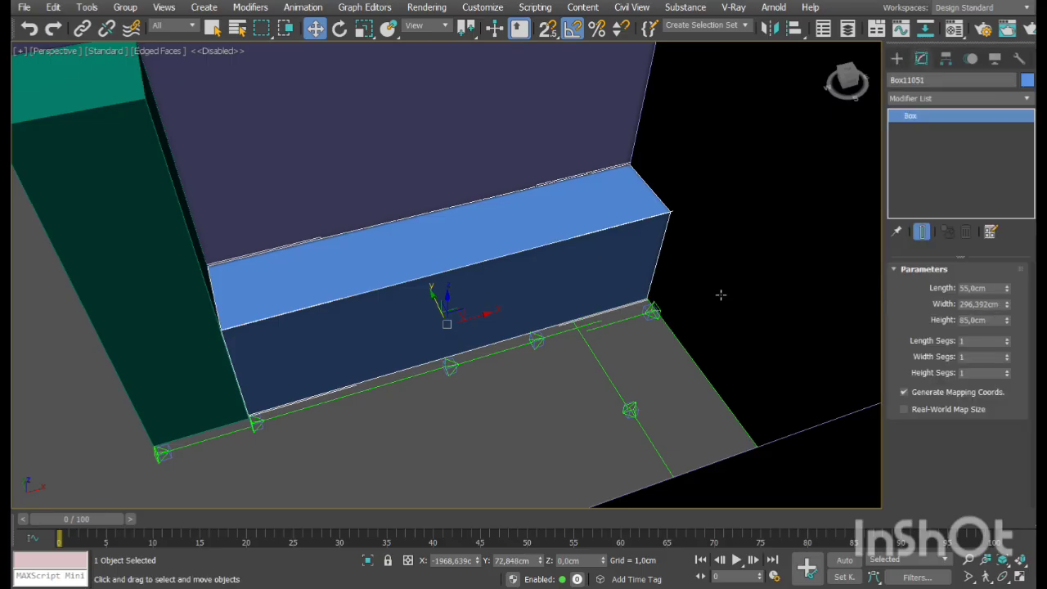
middle_click_drag(457, 306, 462, 291)
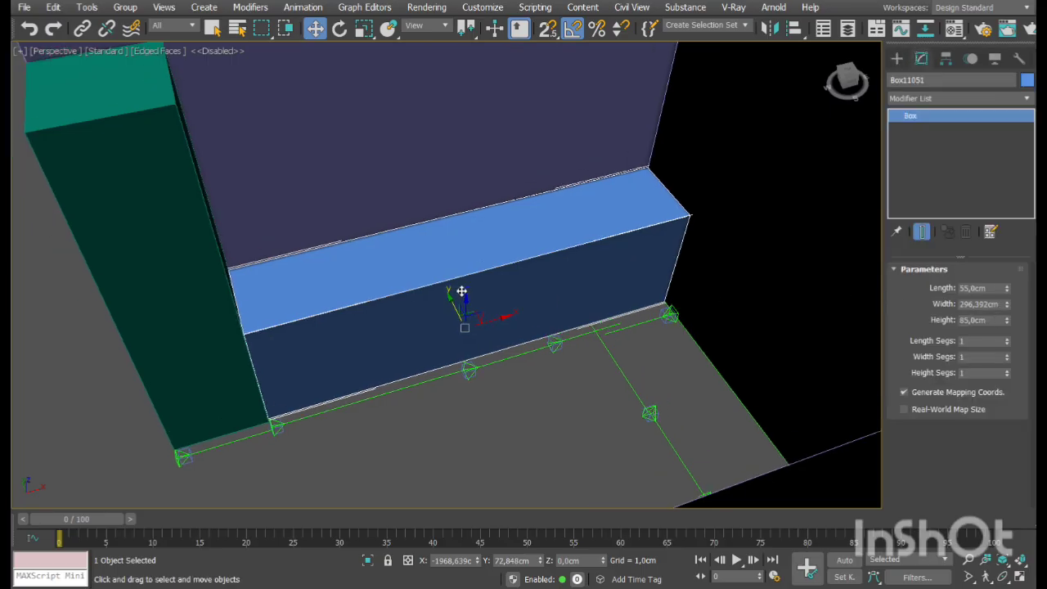
left_click(1003, 576)
left_click_drag(444, 328, 501, 331)
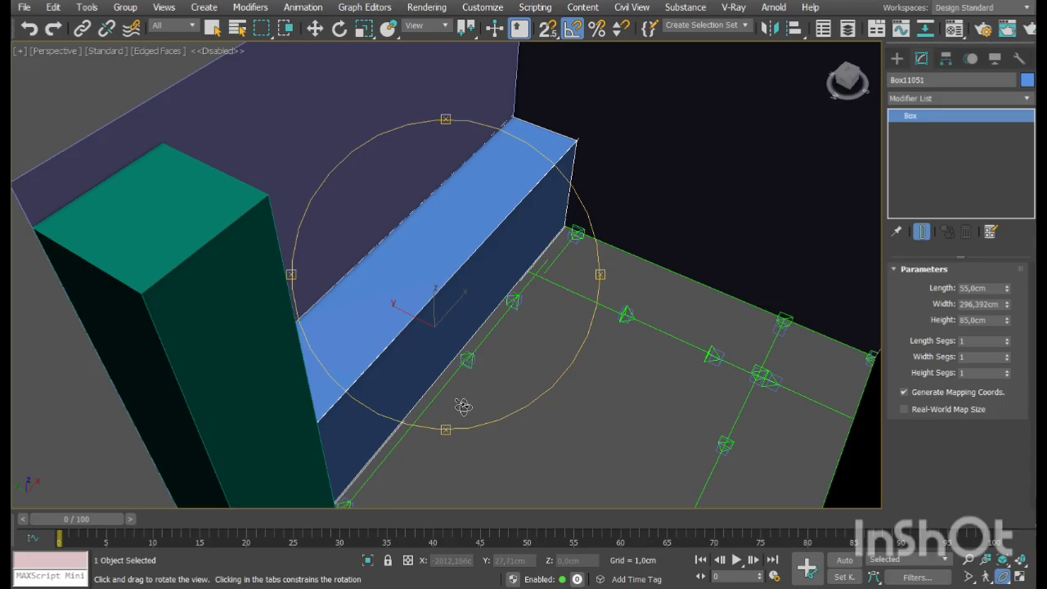
left_click_drag(466, 322, 411, 335)
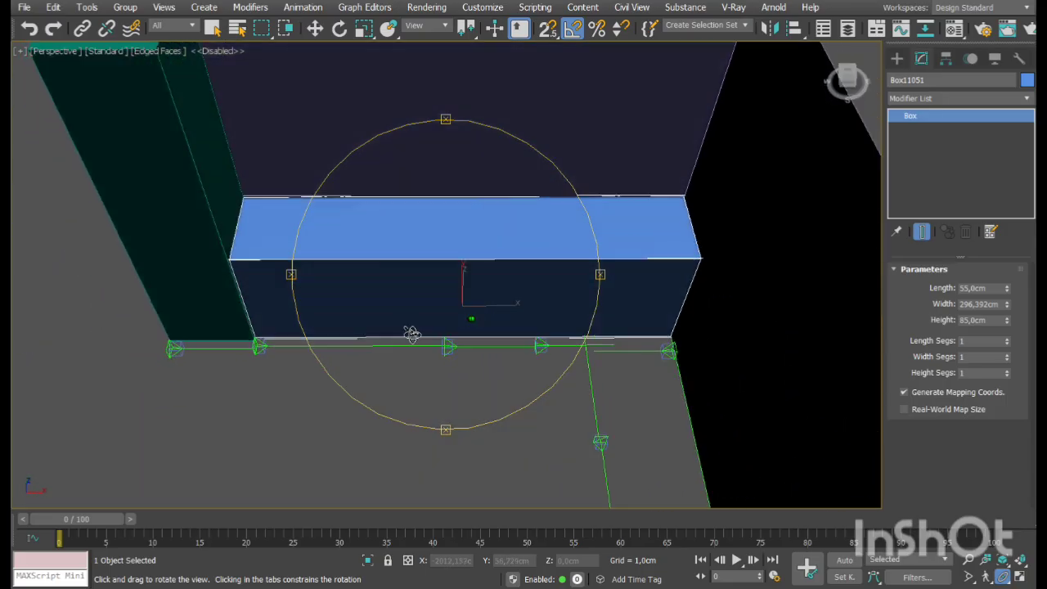
key("w")
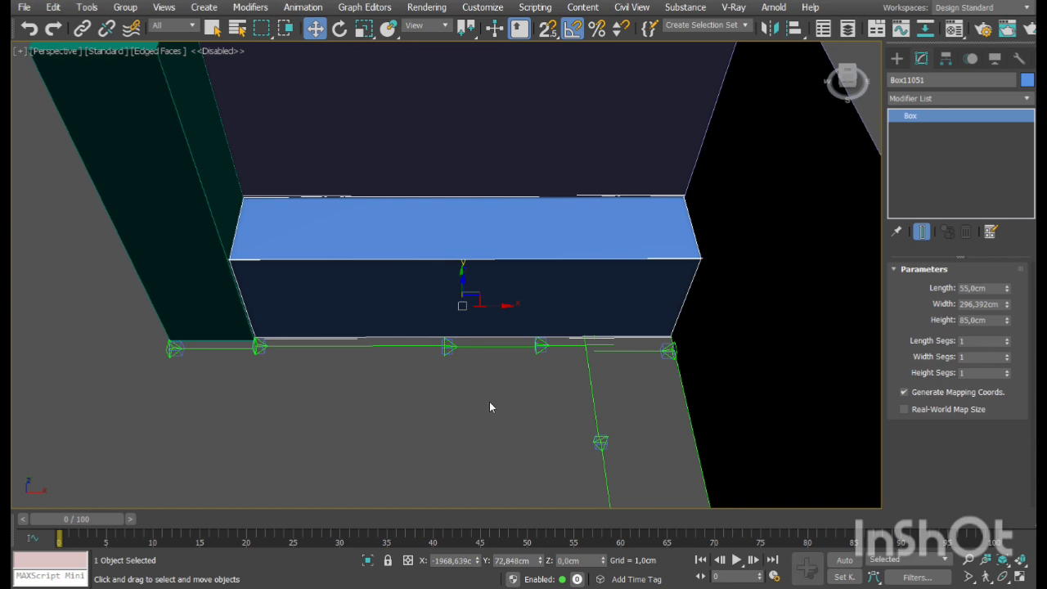
key("ctrl+e")
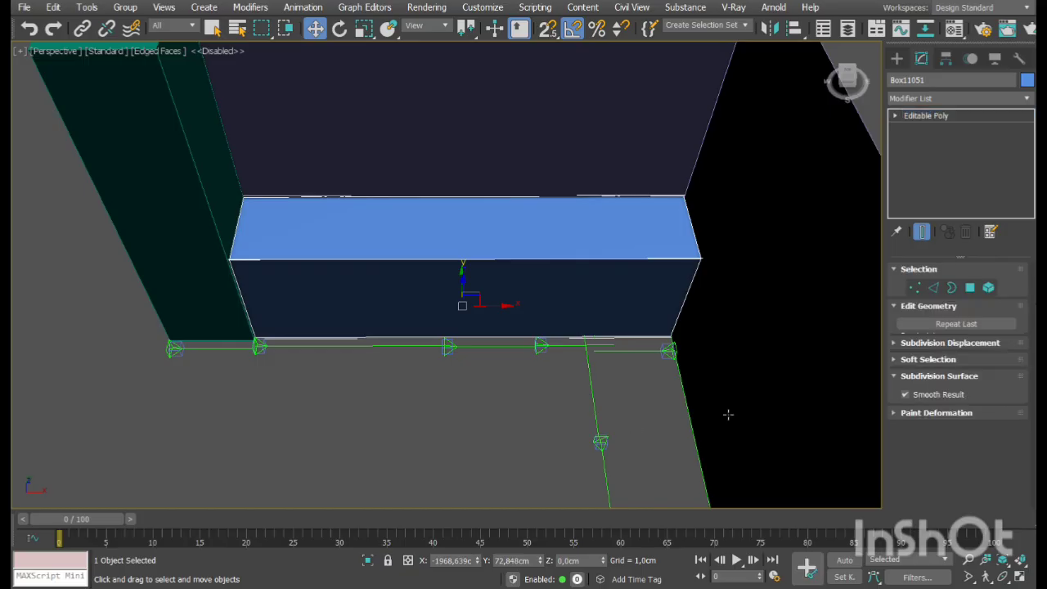
left_click(932, 291)
left_click_drag(508, 166, 502, 432)
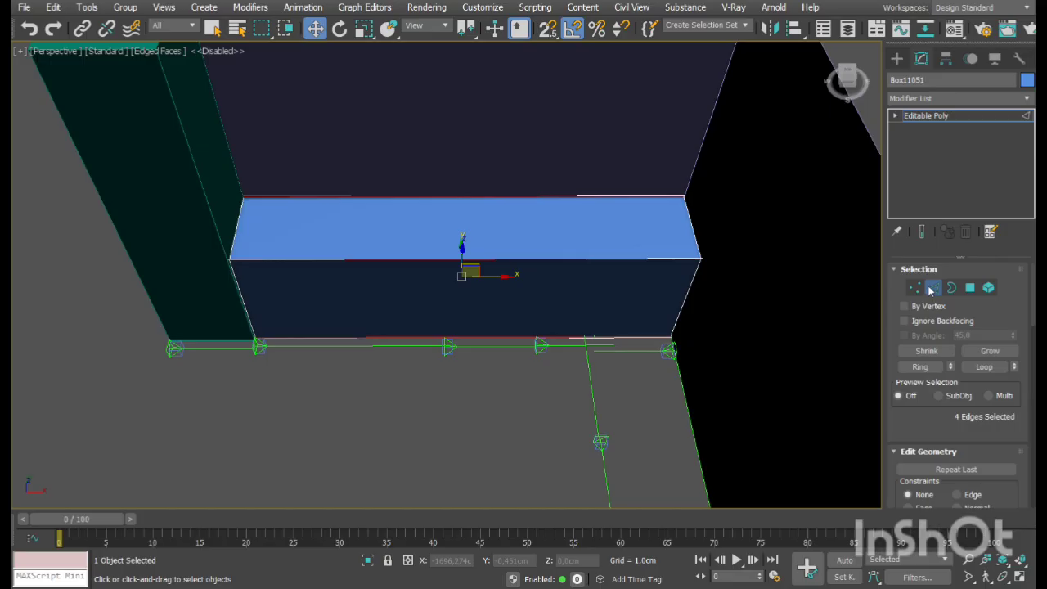
Connect the four lengthwise edges of the low box with two edge loops that divide it into three sections
left_click(896, 116)
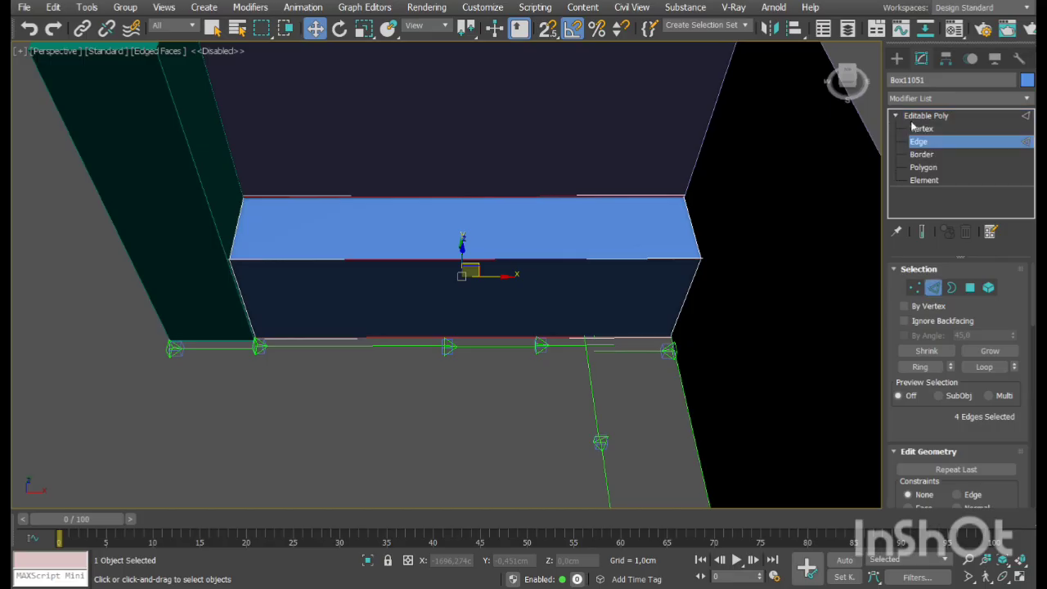
left_click_drag(440, 129, 442, 492)
scroll(908, 360, "down", 3)
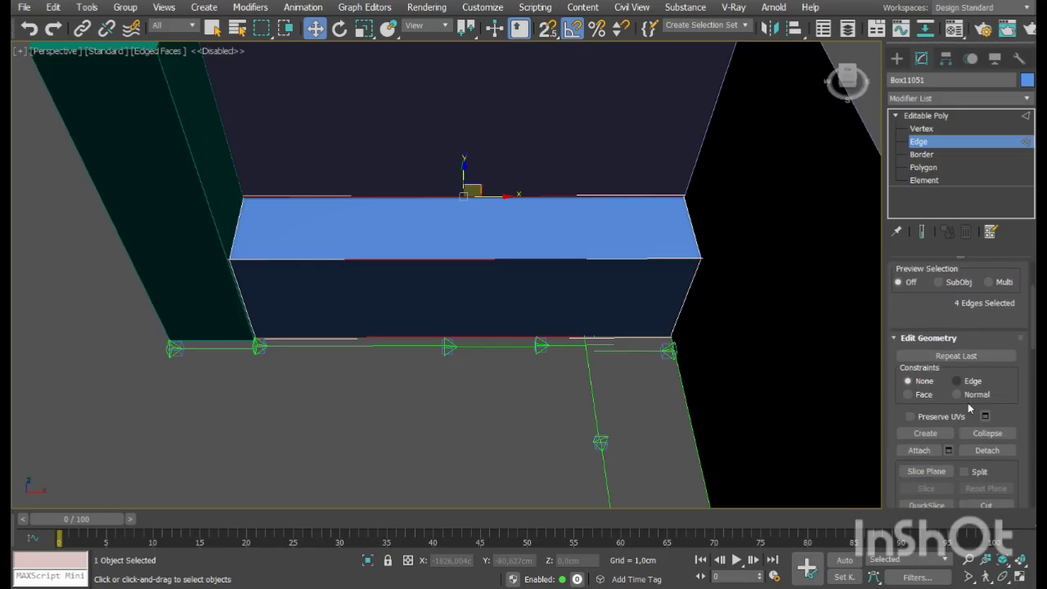
scroll(900, 336, "down", 3)
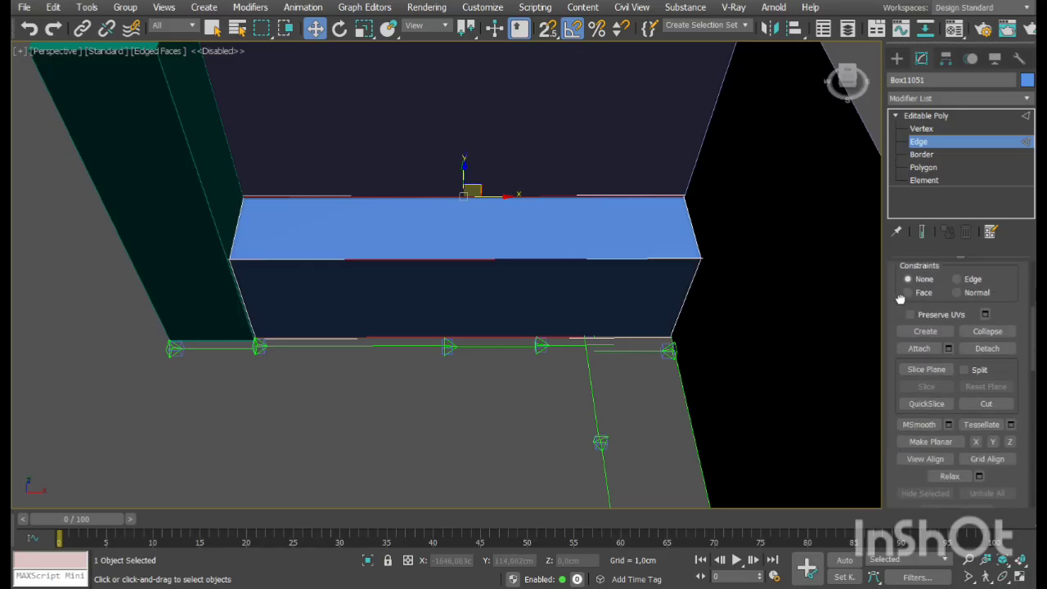
scroll(900, 335, "up", 3)
left_click(901, 330)
left_click(1004, 434)
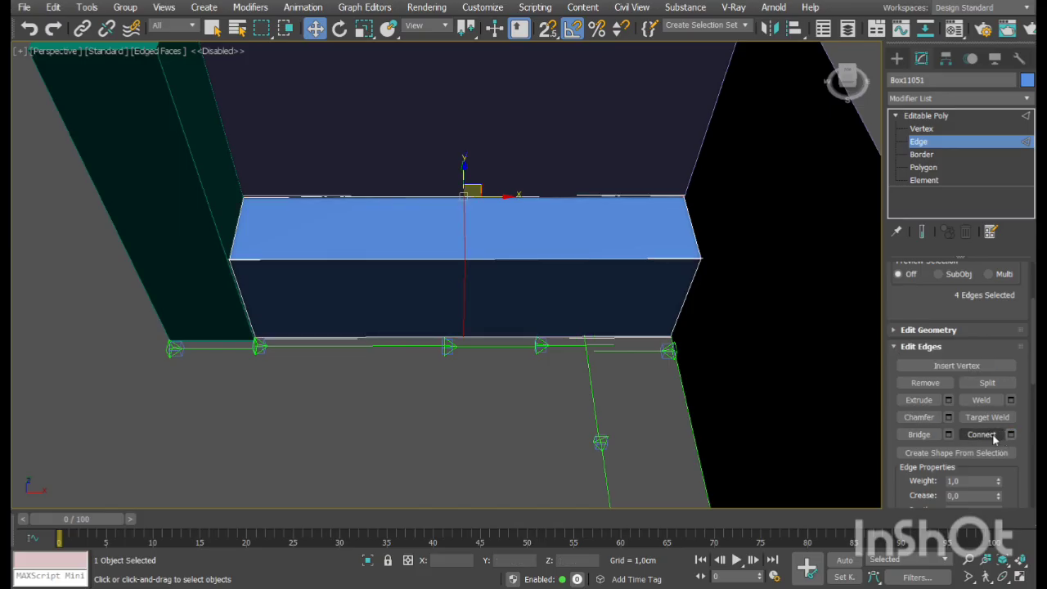
left_click(455, 280)
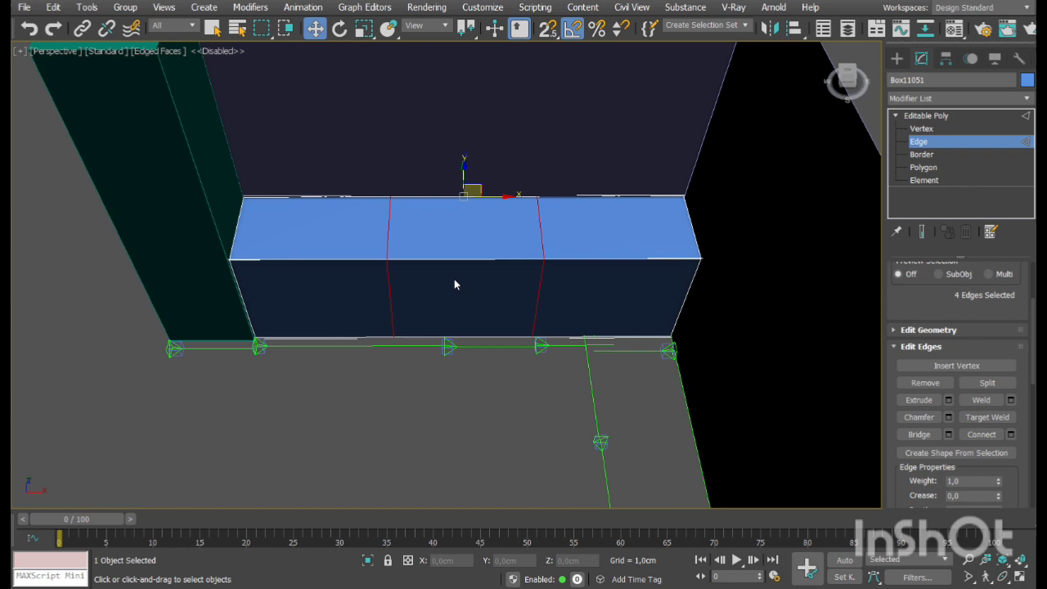
left_click(452, 347)
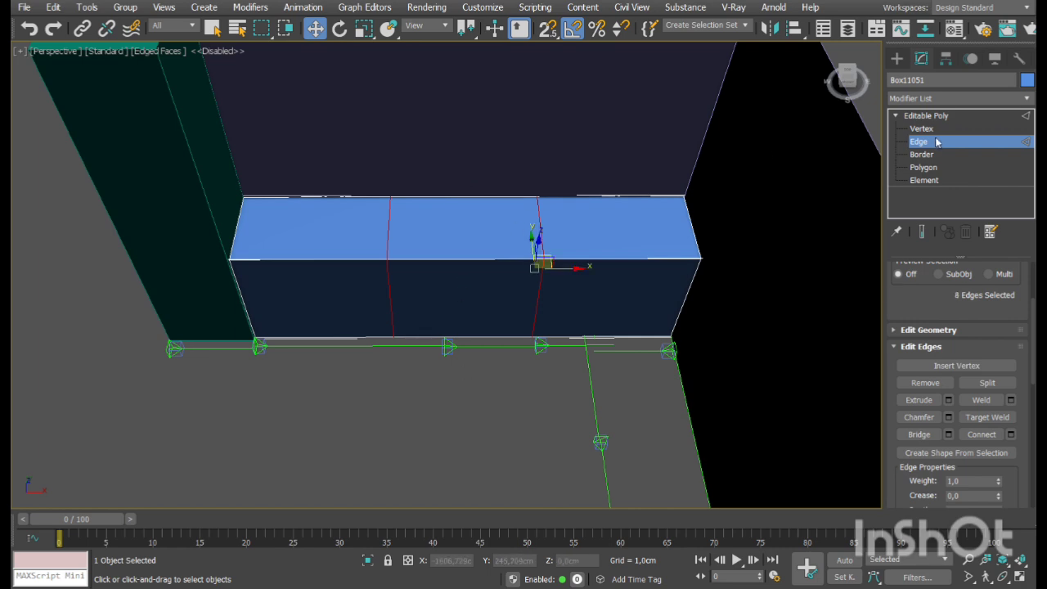
Delete the four polygons of the low box's middle section
left_click(924, 167)
left_click(465, 263)
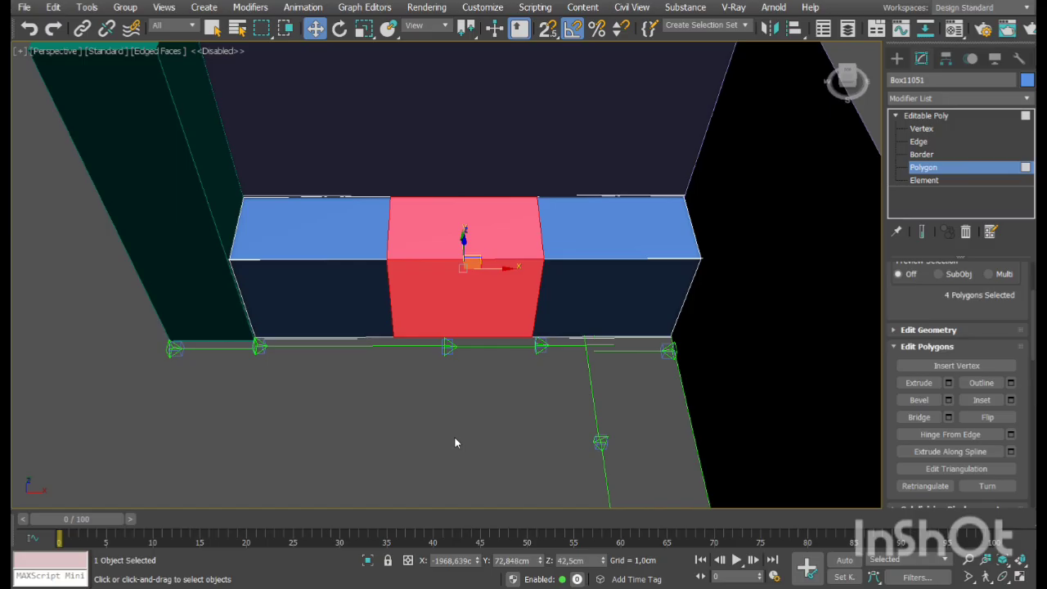
key("Delete")
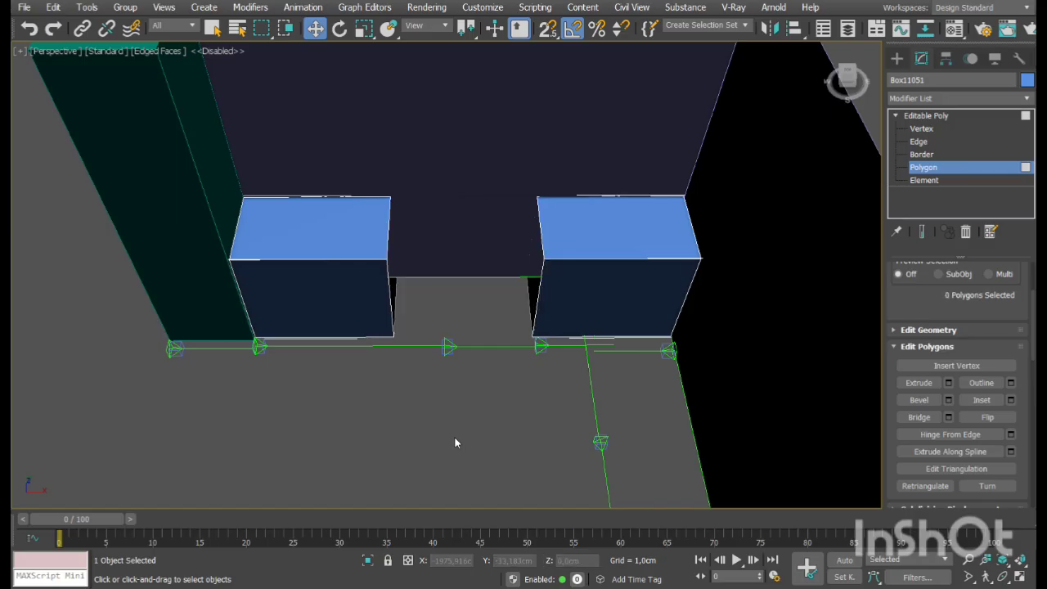
In the Top view, move the inner end vertices of both remaining sections along X to line up with the tape marks
left_click(923, 130)
left_click_drag(564, 133, 472, 401)
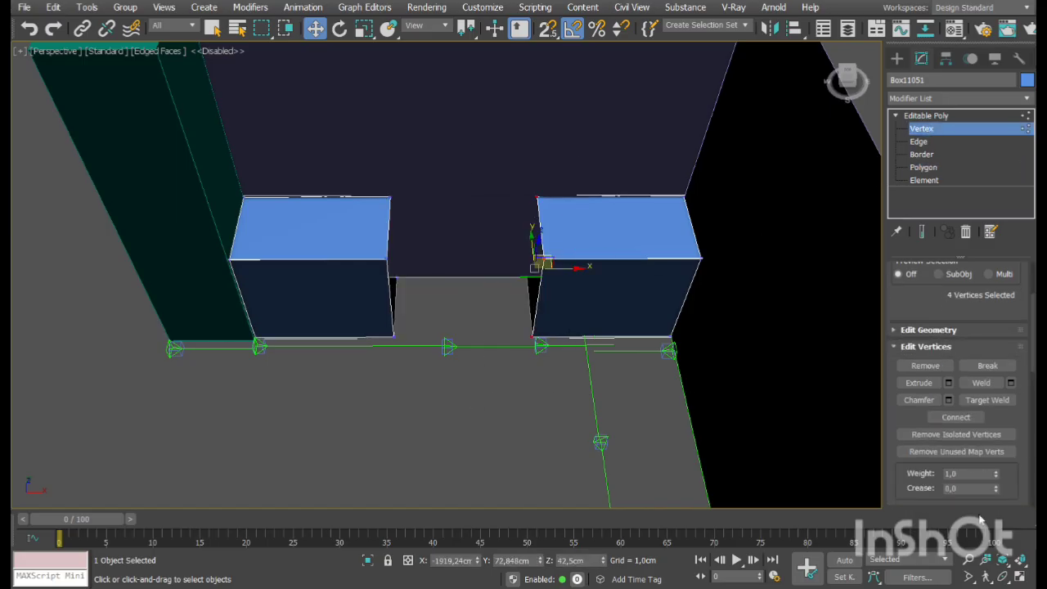
left_click(1022, 580)
right_click(309, 181)
left_click(1021, 578)
scroll(609, 323, "up", 5)
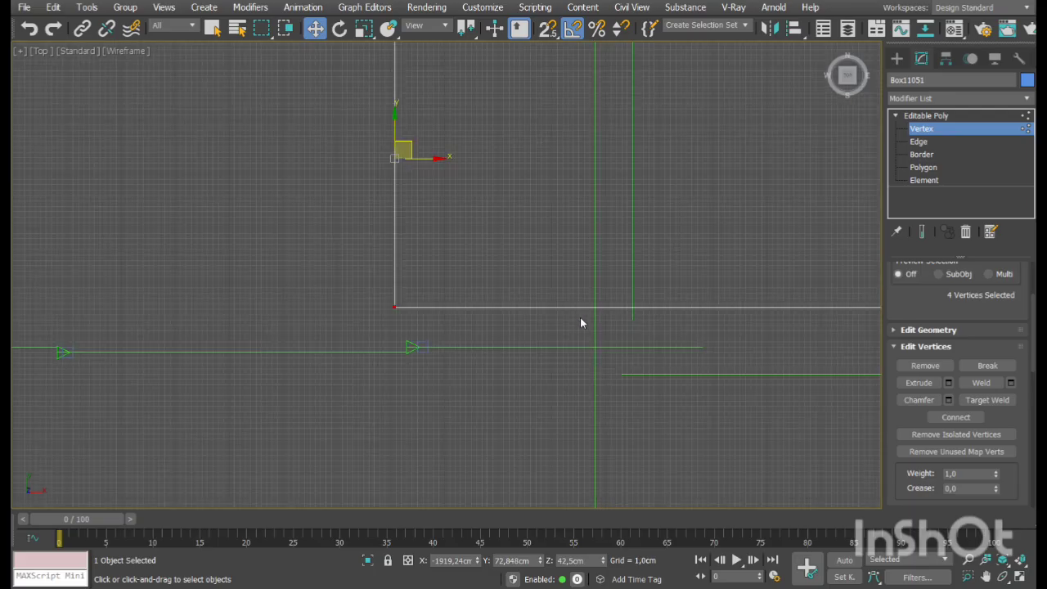
left_click_drag(432, 158, 442, 171)
middle_click_drag(249, 199, 252, 201)
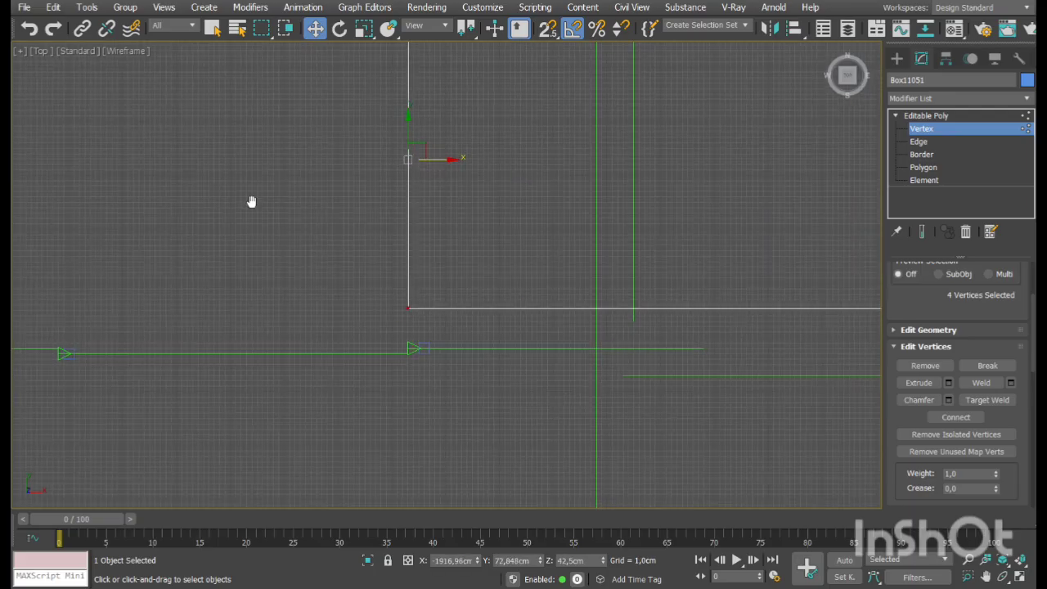
scroll(252, 202, "down", 3)
left_click_drag(271, 199, 372, 248)
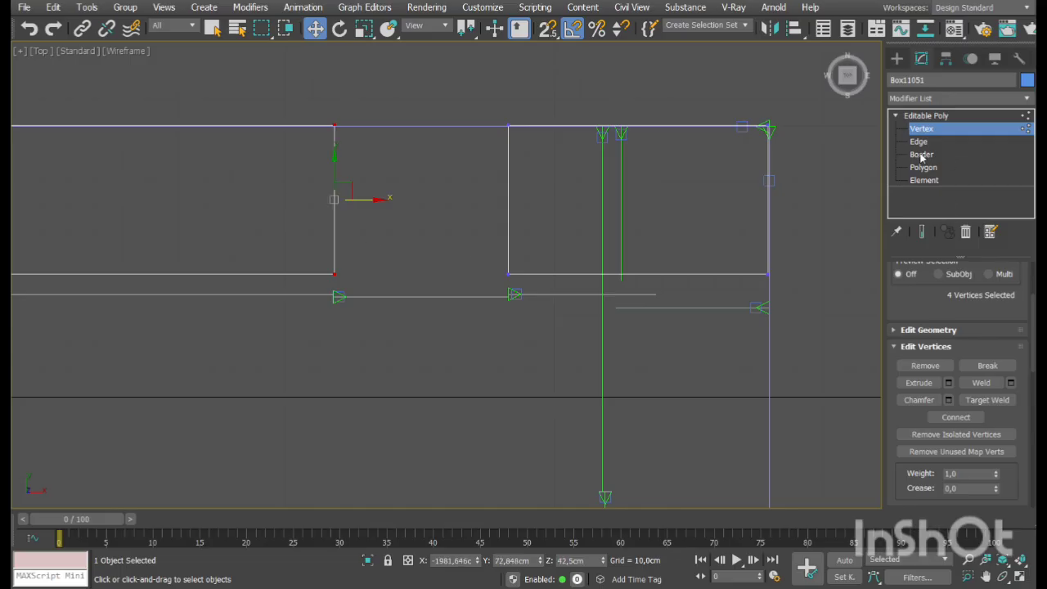
Select the open border of the section beside the end wall in the maximized Perspective view
left_click(922, 154)
left_click(1024, 582)
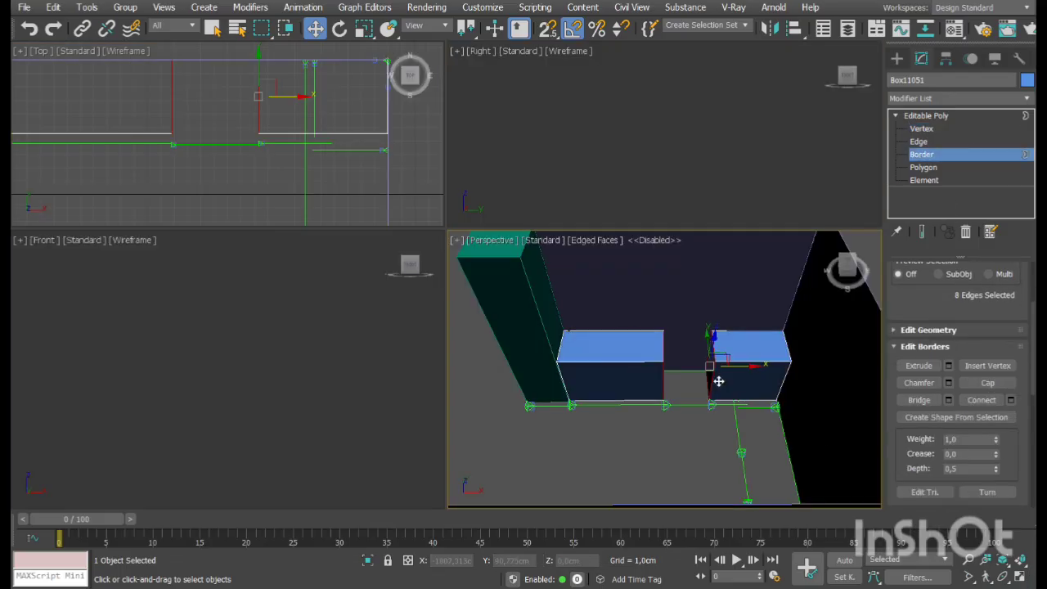
left_click(1021, 578)
left_click(1003, 577)
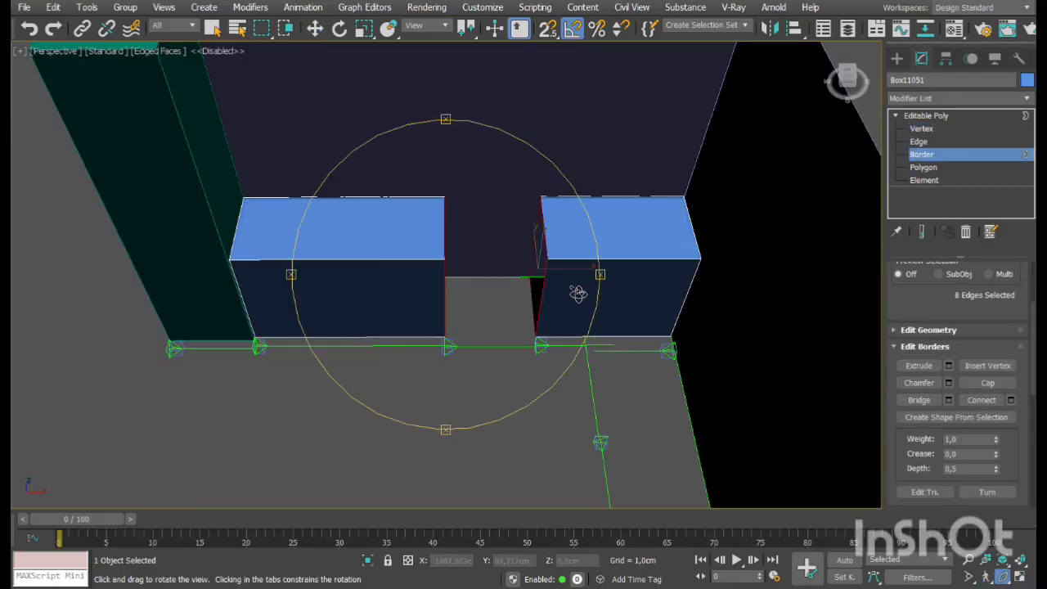
left_click_drag(576, 292, 555, 274)
right_click(555, 273)
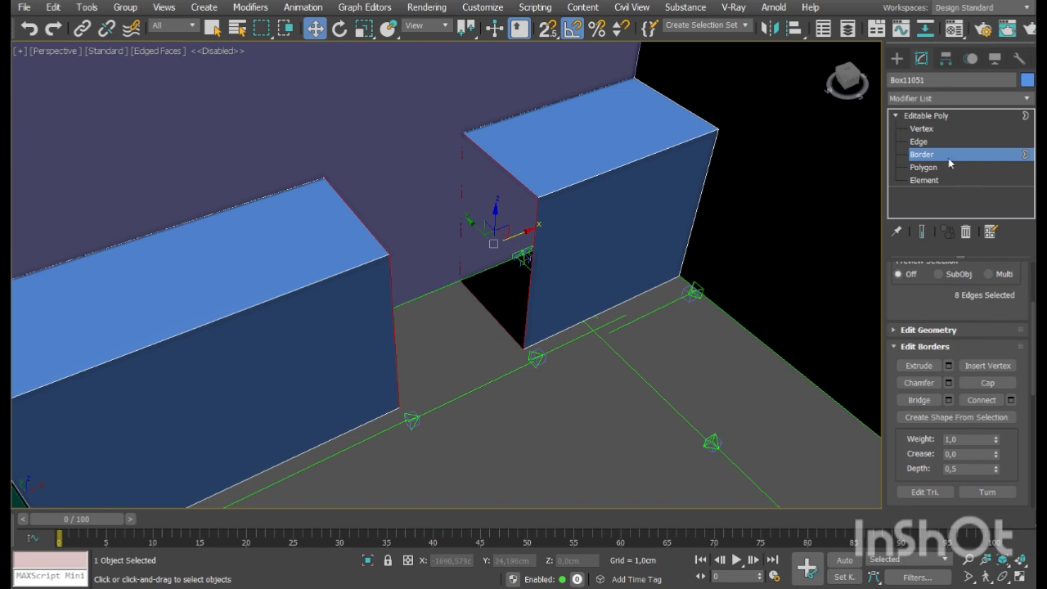
left_click(604, 250)
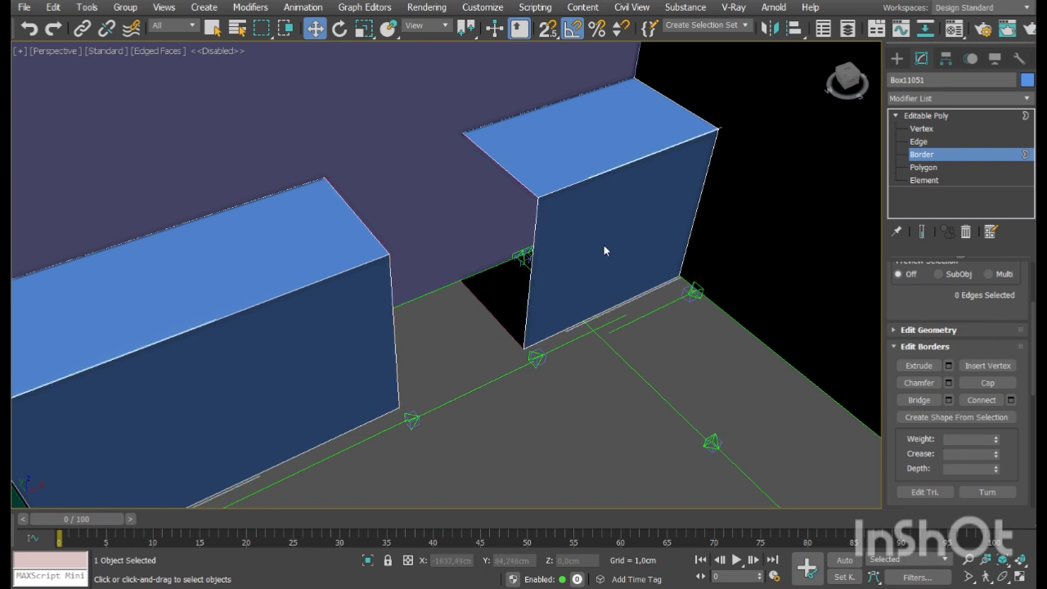
left_click(532, 191)
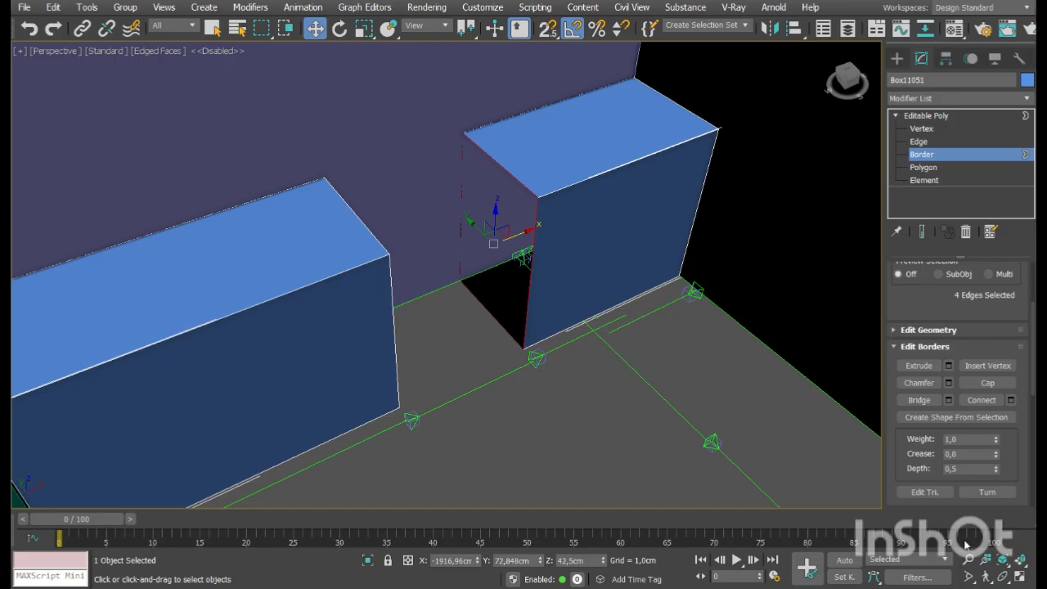
Cap the open end of the section that adjoins the tall box
left_click(1004, 577)
left_click_drag(449, 307, 395, 299)
scroll(395, 300, "up", 3)
middle_click_drag(381, 266, 428, 283)
left_click_drag(427, 284, 419, 277)
right_click(374, 319)
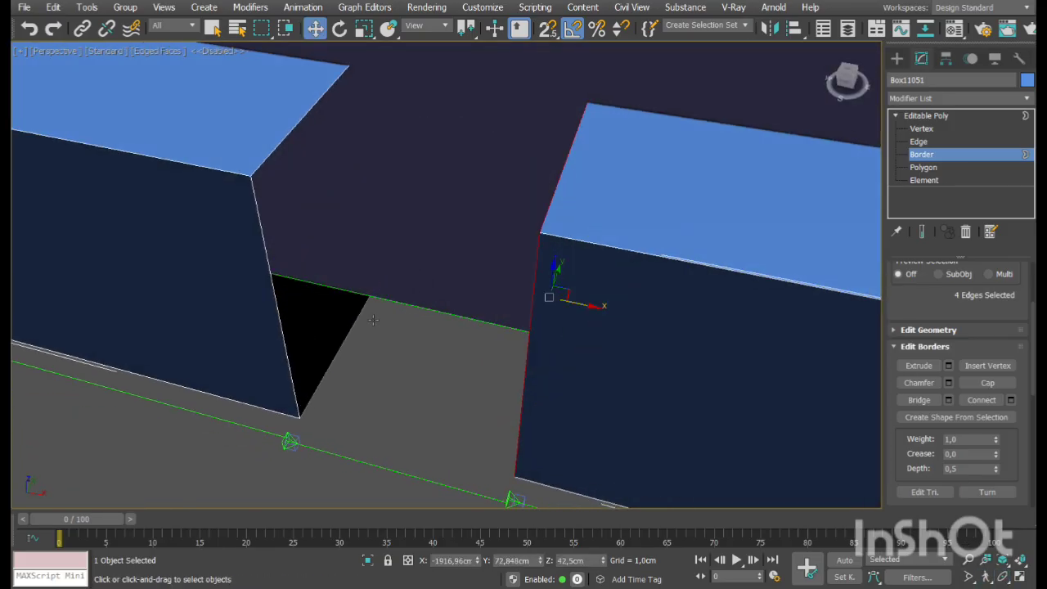
left_click(370, 320)
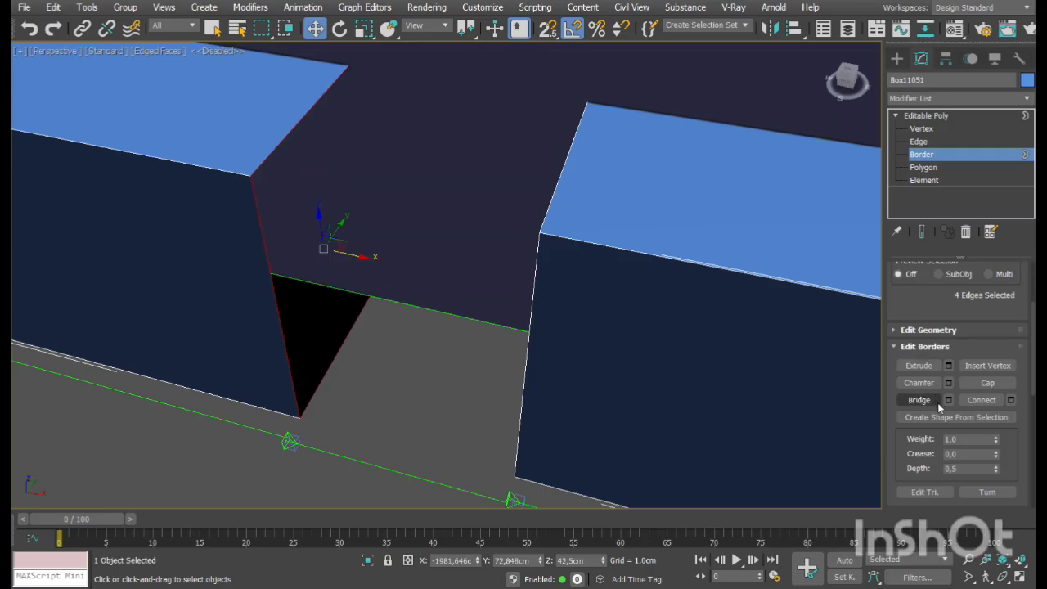
left_click(988, 383)
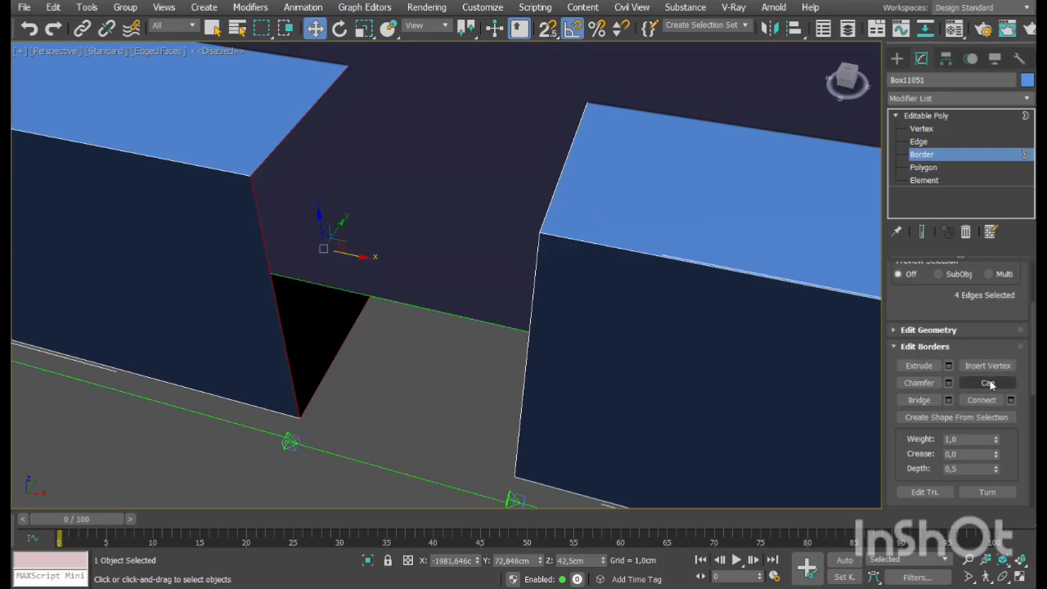
Cap the open end of the section beside the end wall
left_click(540, 235)
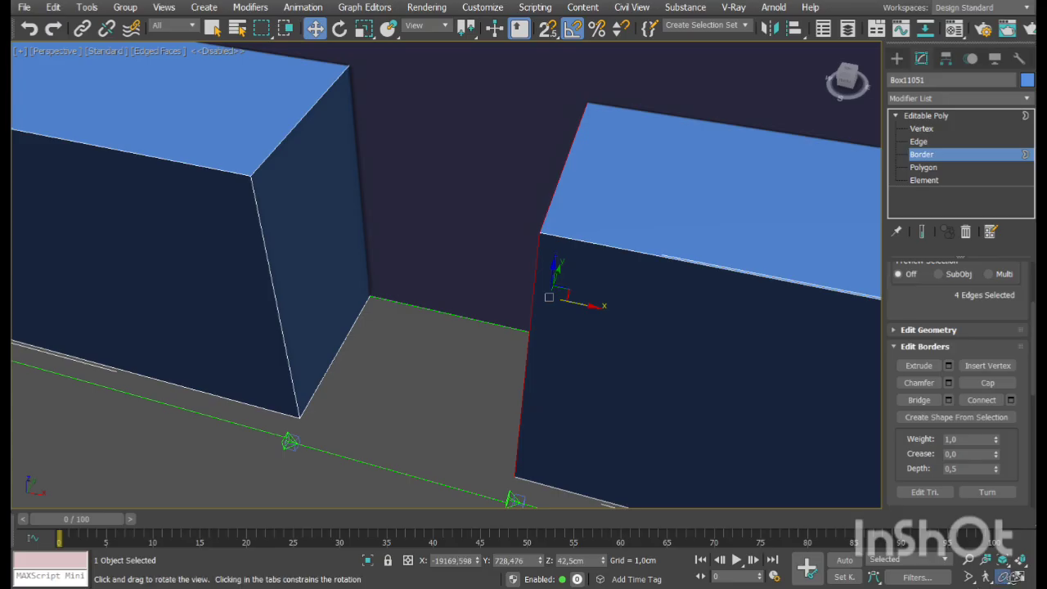
middle_click_drag(409, 286, 463, 308, "alt")
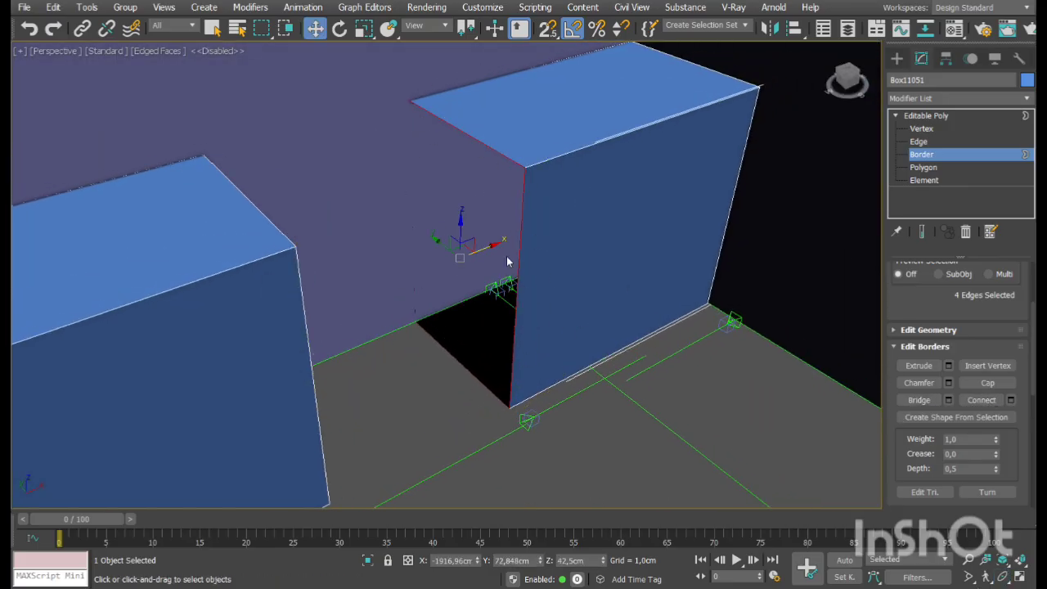
left_click(978, 384)
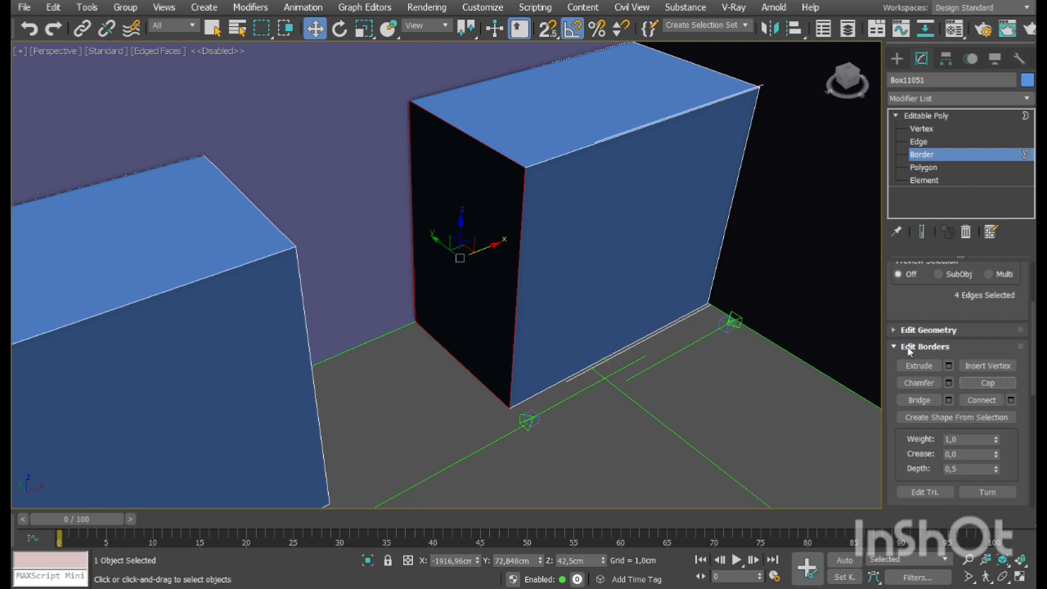
left_click(1003, 577)
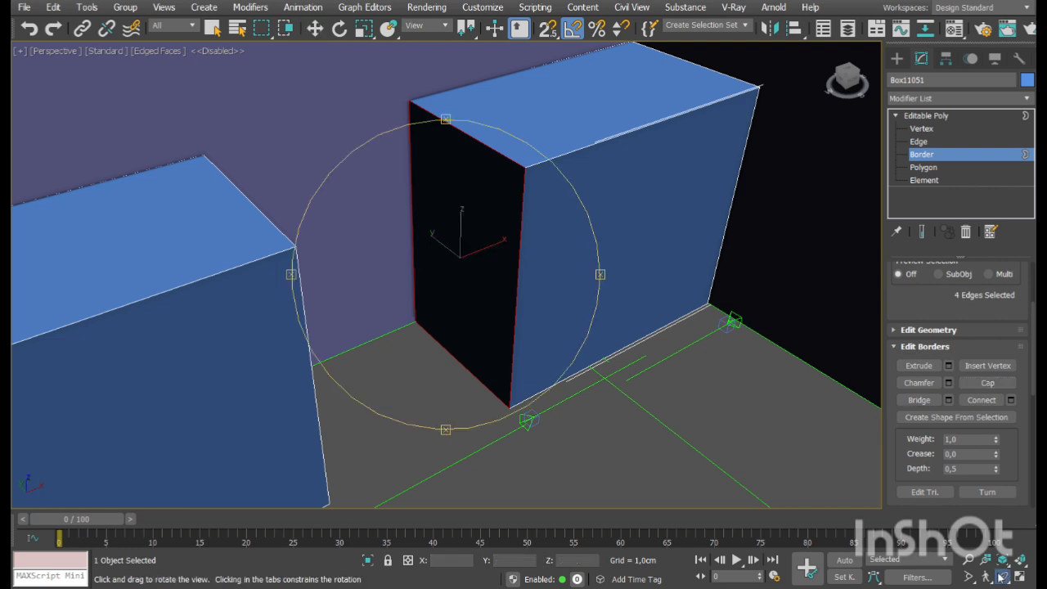
left_click_drag(542, 298, 480, 338)
key("Escape")
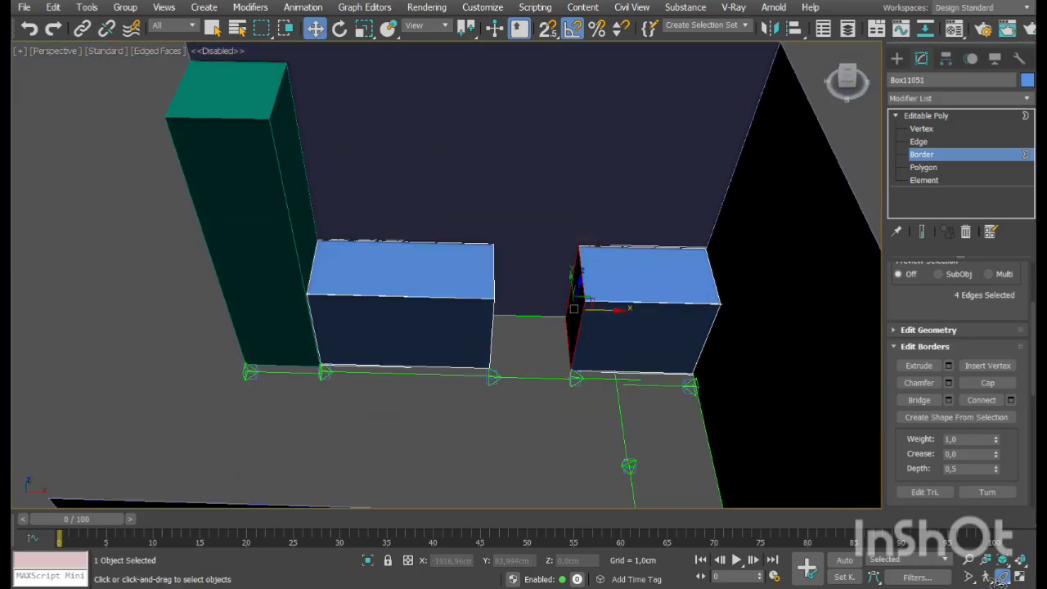
In the Top view, create a box about 30.5 cm deep and 296.4 cm wide along the back wall, from the end wall to the tall box
left_click(1019, 578)
right_click(329, 165)
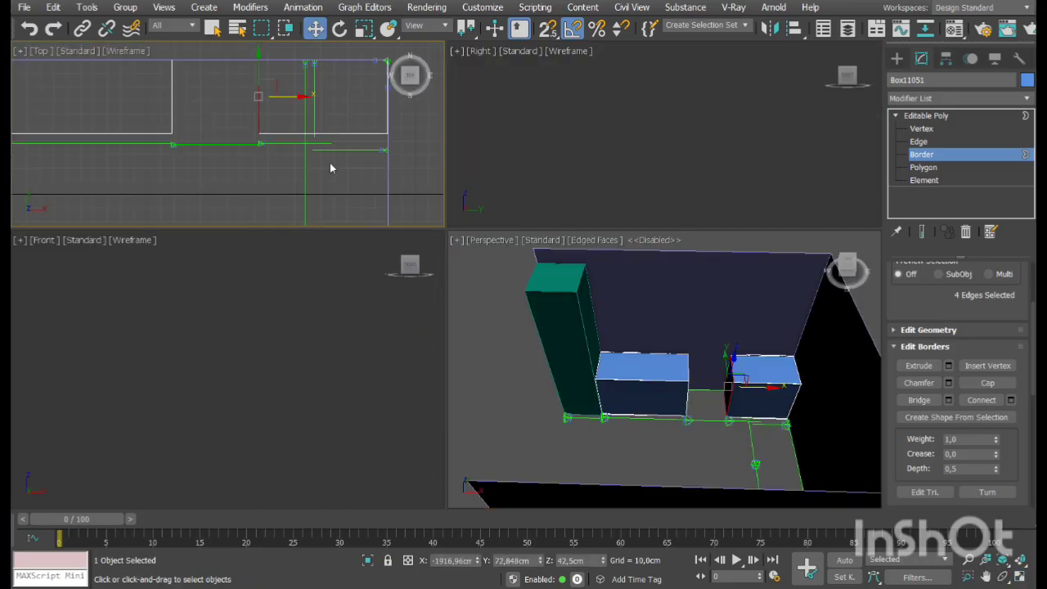
left_click(1019, 579)
scroll(565, 299, "down", 3)
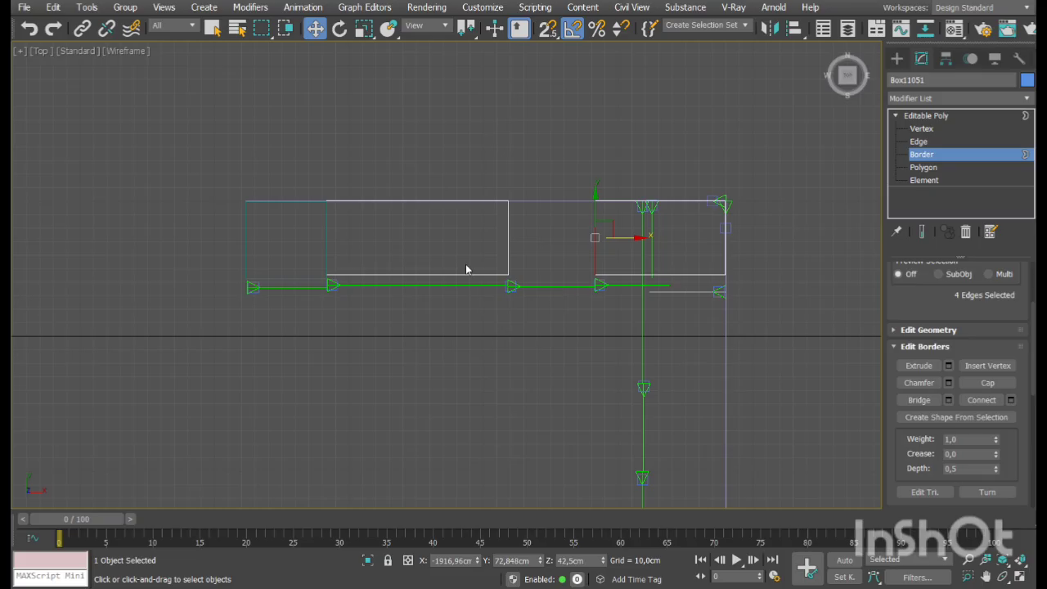
left_click(721, 135)
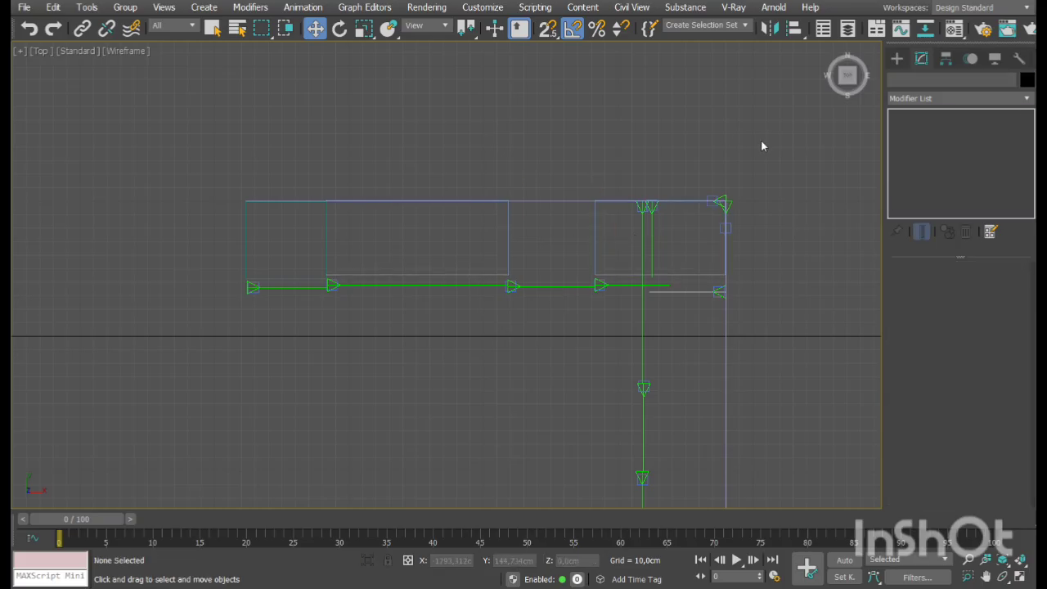
left_click(897, 59)
left_click(924, 155)
scroll(727, 229, "up", 2)
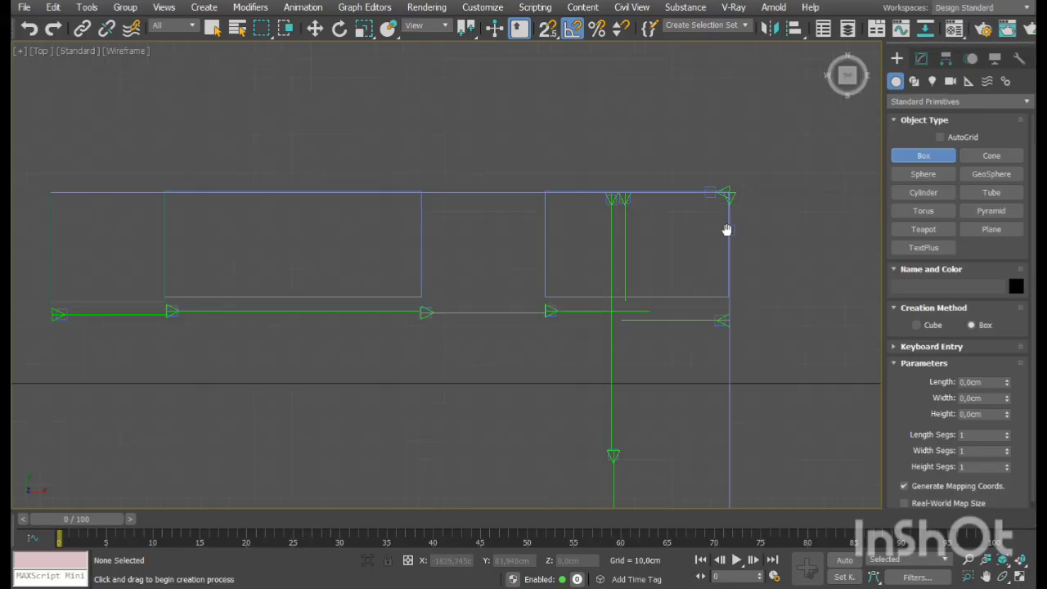
middle_click_drag(727, 230, 774, 236)
left_click_drag(784, 207, 222, 266)
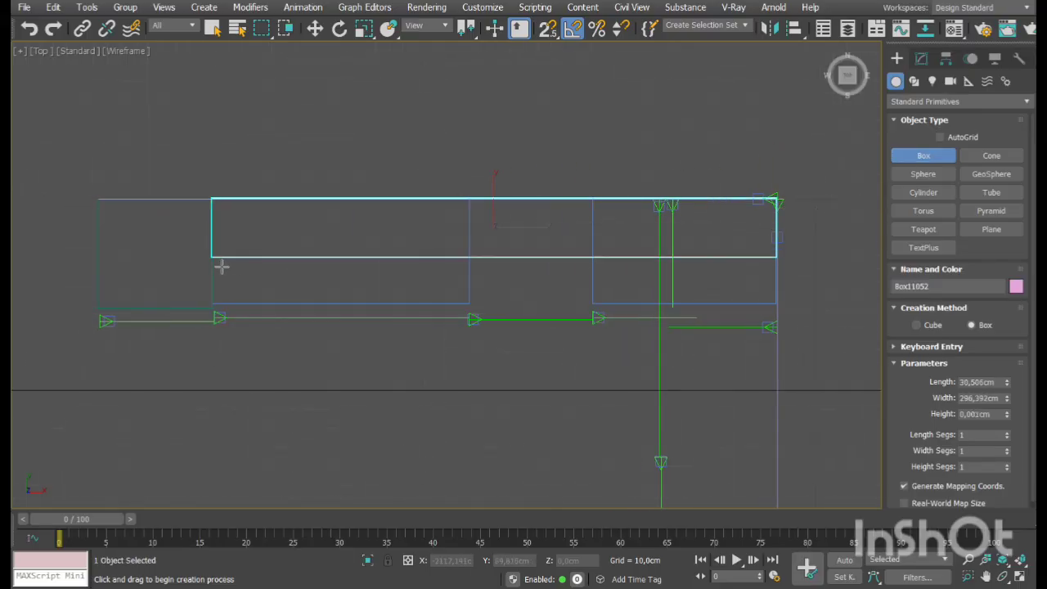
left_click(305, 93)
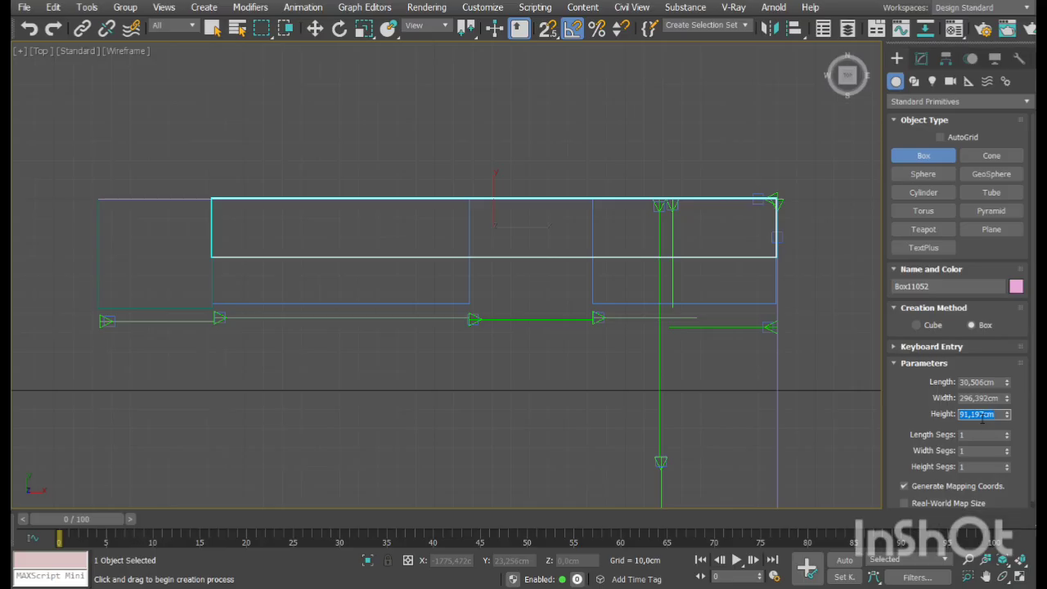
Set the new box's height to 90 cm and raise it to Z 150 cm
type("90")
left_click(315, 29)
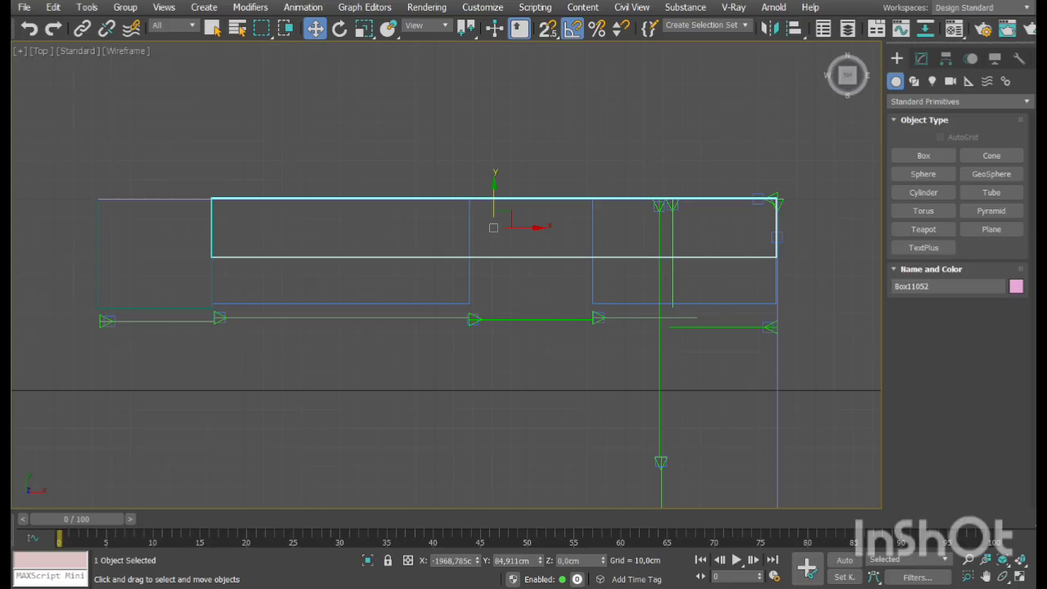
type("150")
key("Return")
Set the length (depth) of the wall cabinet box beside the tall box to 30 cm
left_click(1024, 577)
right_click(855, 470)
left_click(1019, 577)
left_click(1003, 577)
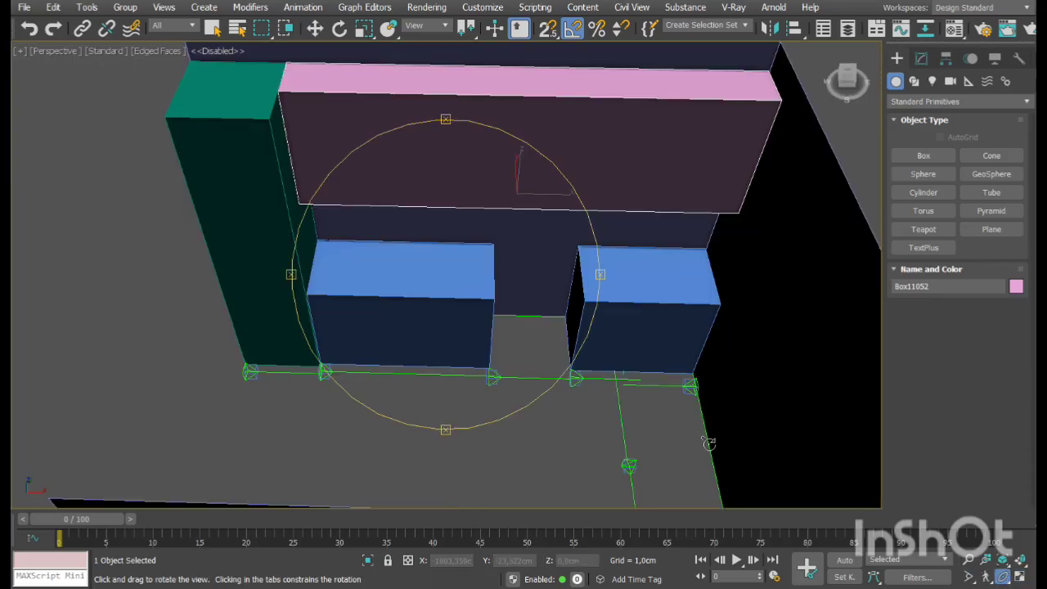
left_click_drag(708, 443, 476, 280)
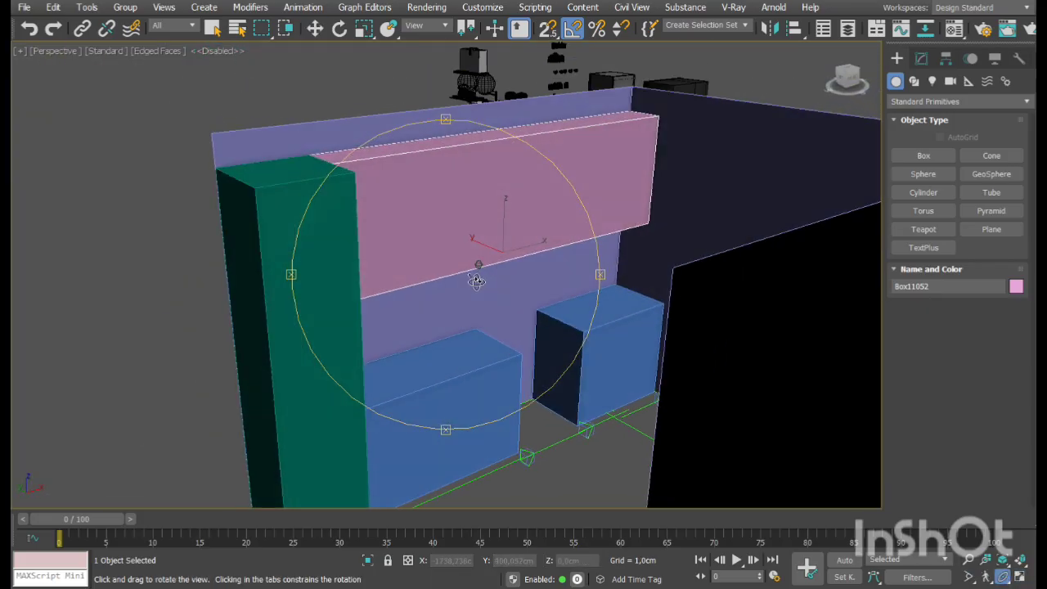
scroll(308, 169, "up", 6)
right_click(308, 168)
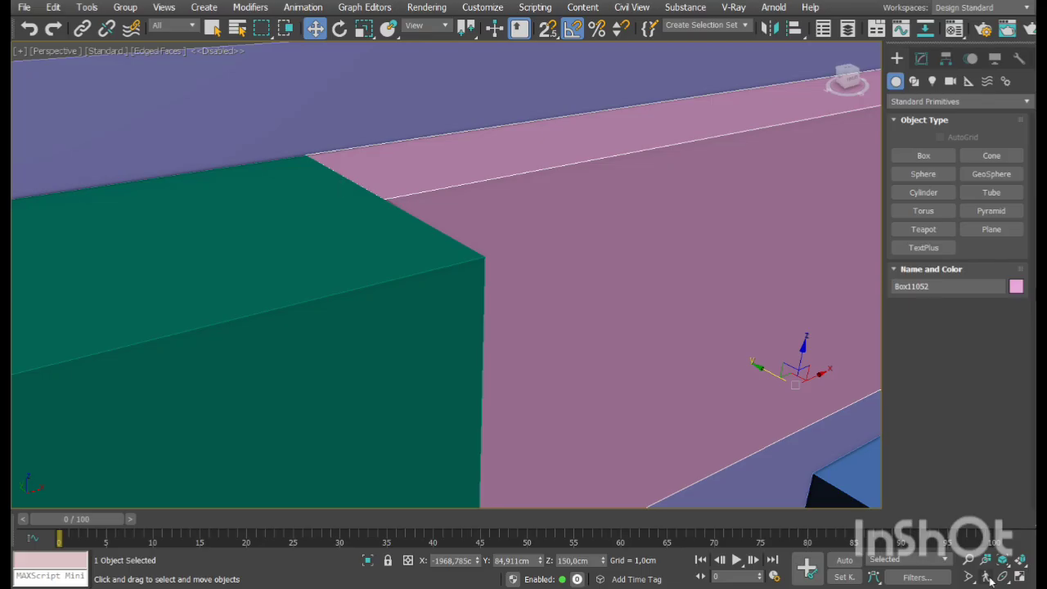
left_click(988, 578)
left_click_drag(458, 328, 547, 357)
right_click(545, 355)
left_click(921, 59)
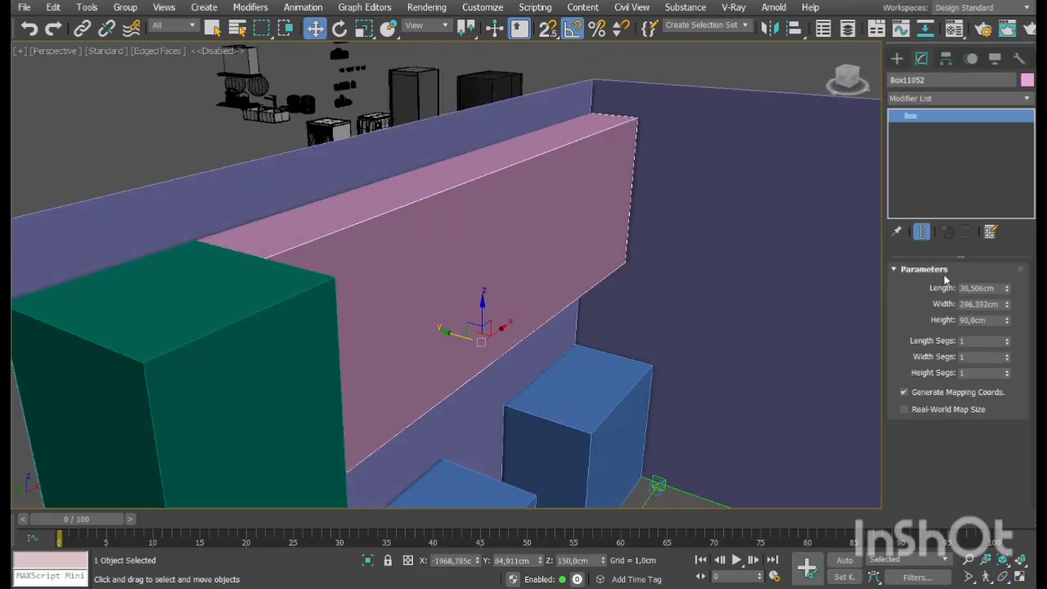
double_click(978, 291)
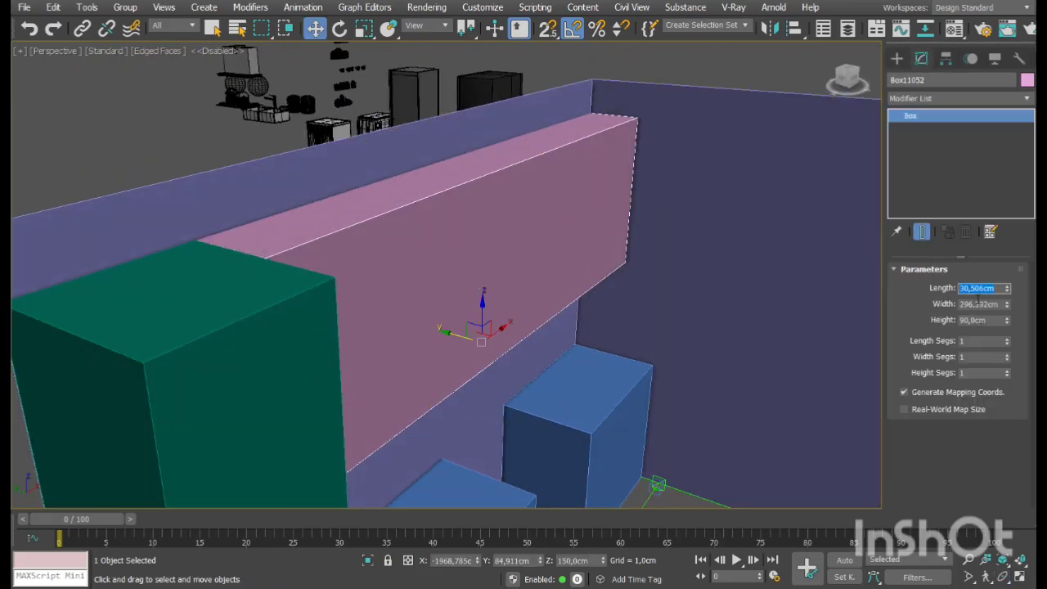
type("30")
key("Return")
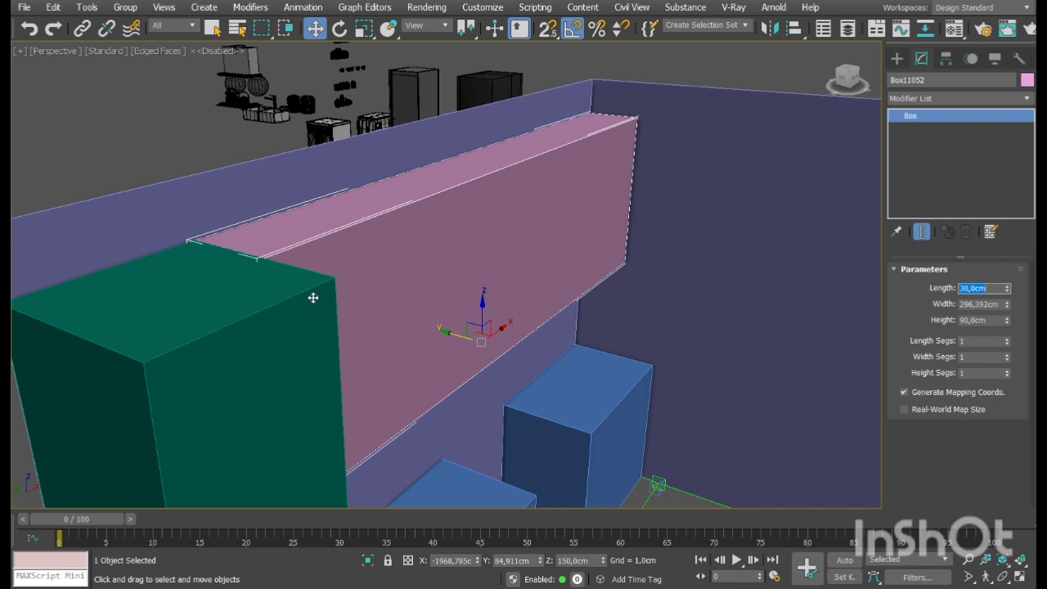
Examine the wall cabinet box from several angles in relation to the tall box, base cabinets and walls
middle_click_drag(558, 313, 586, 274)
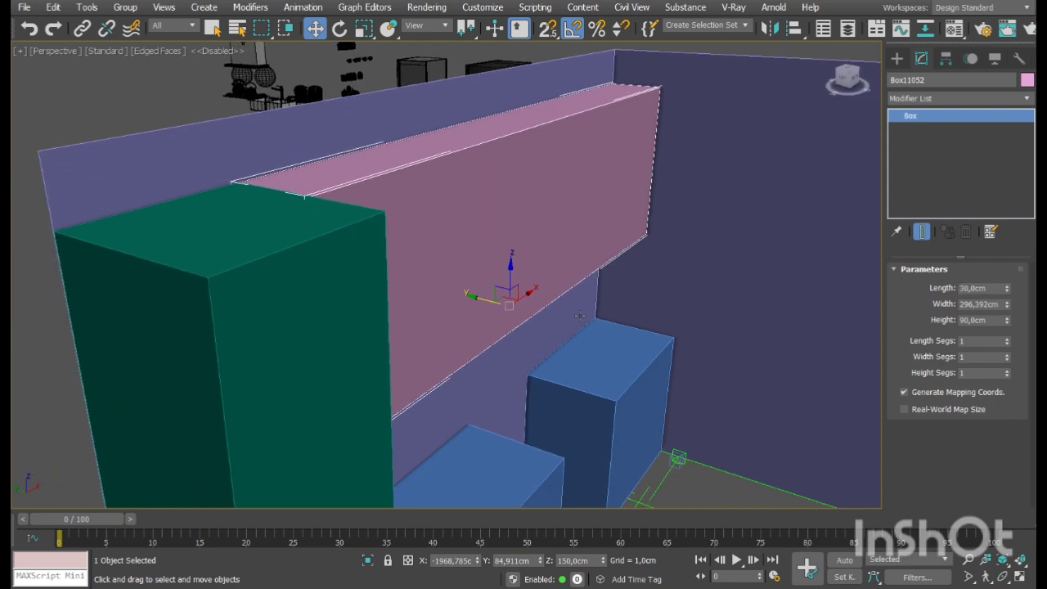
left_click(1003, 577)
left_click_drag(532, 352, 450, 356)
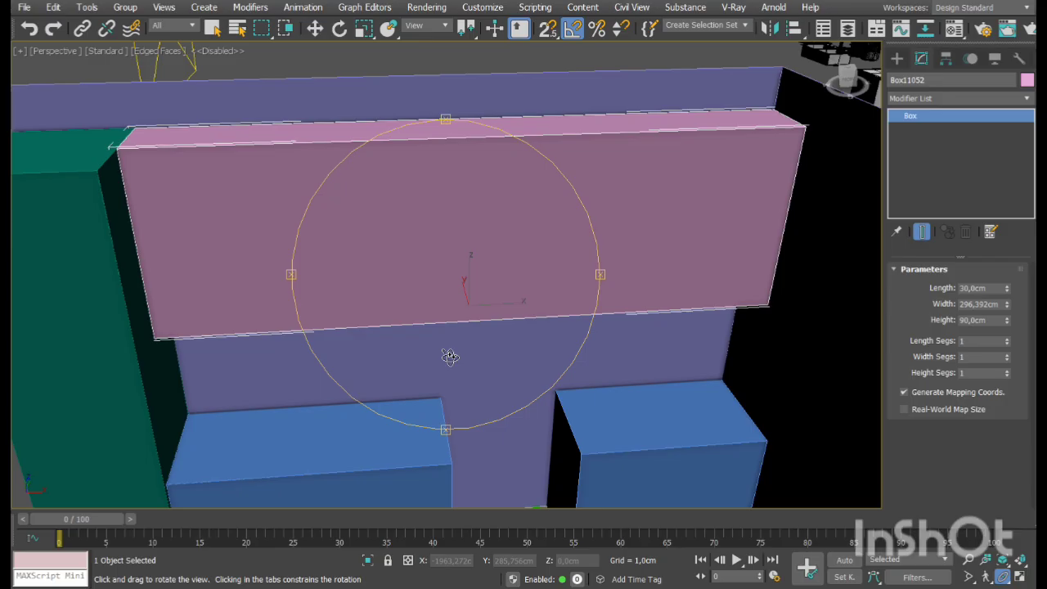
mouse_move(489, 303)
left_mouse_down()
mouse_move(460, 300)
mouse_move(520, 317)
mouse_move(554, 262)
mouse_move(498, 289)
left_mouse_up()
key("w")
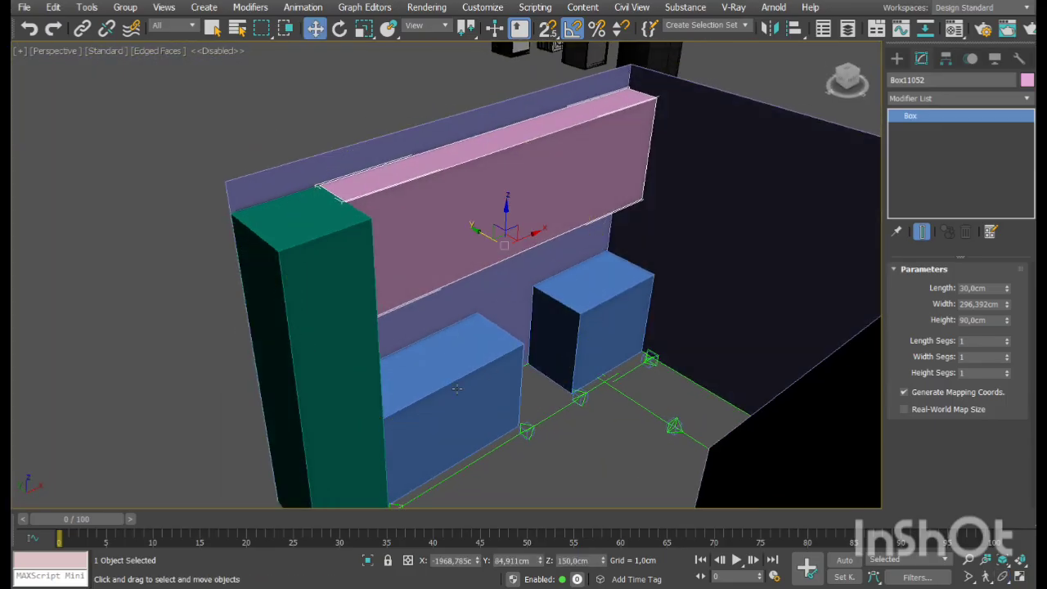
middle_click_drag(504, 247, 510, 213)
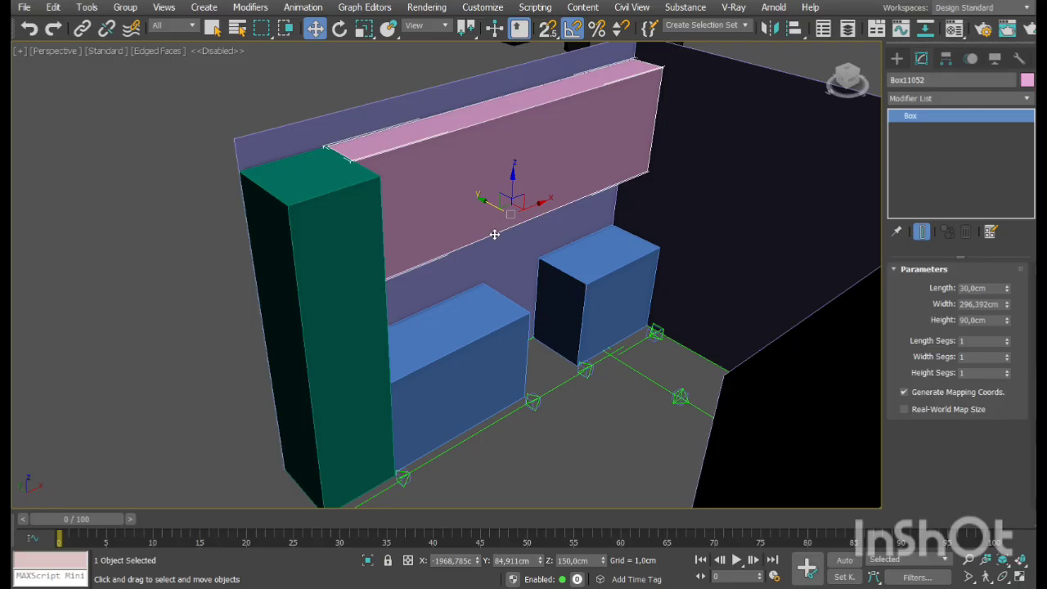
left_click(1003, 578)
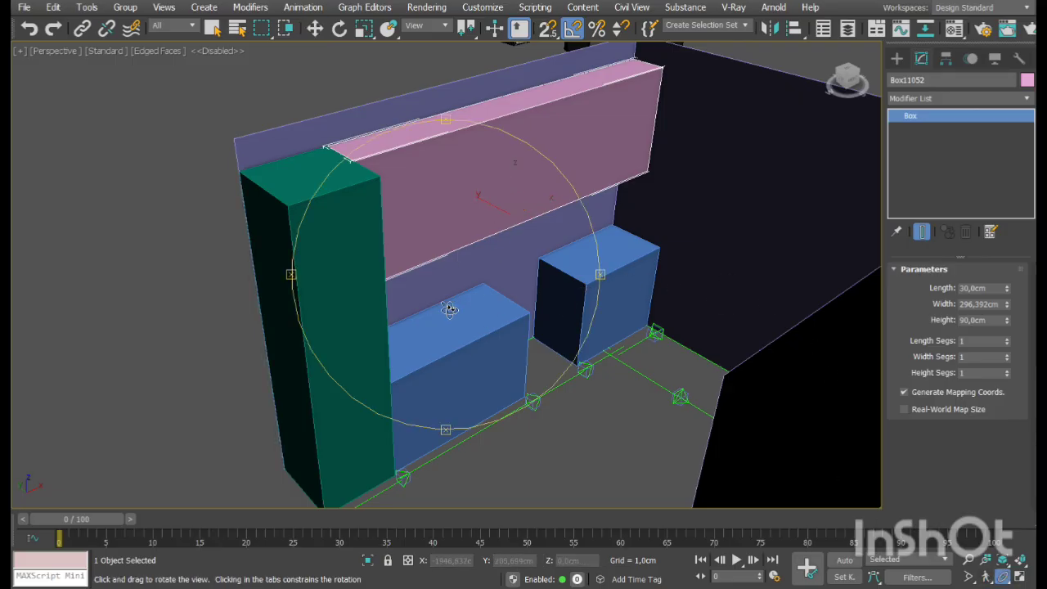
left_click_drag(444, 308, 390, 289)
key("w")
In the Top view, duplicate the wall cabinet box about 5.5 cm forward of the original, away from the back wall
left_click(1020, 578)
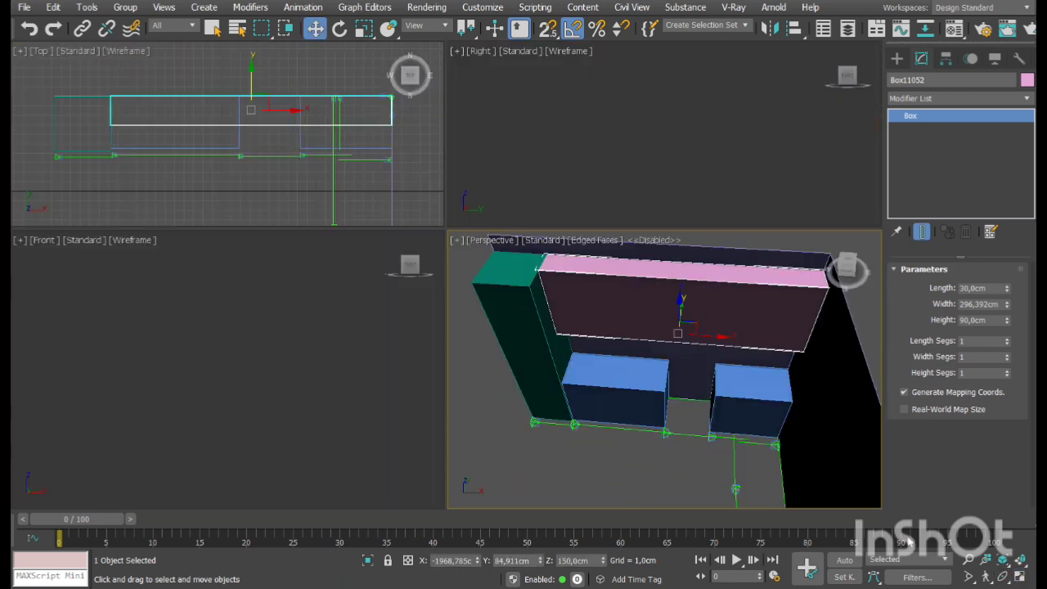
right_click(352, 185)
left_click(1020, 577)
middle_click_drag(382, 281, 409, 296)
scroll(537, 266, "up", 2)
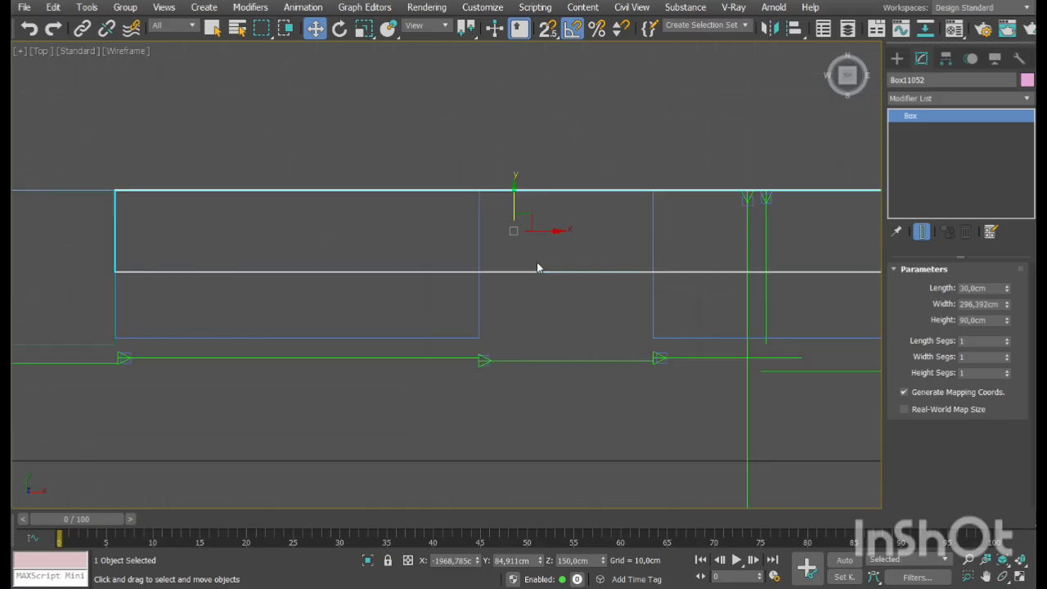
left_click(517, 292)
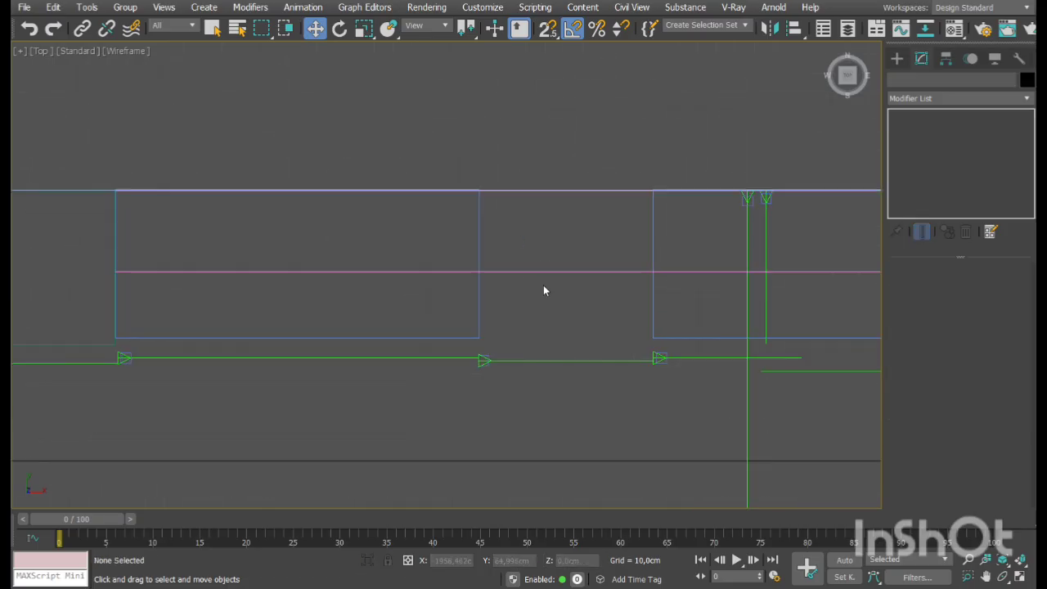
left_click(551, 275)
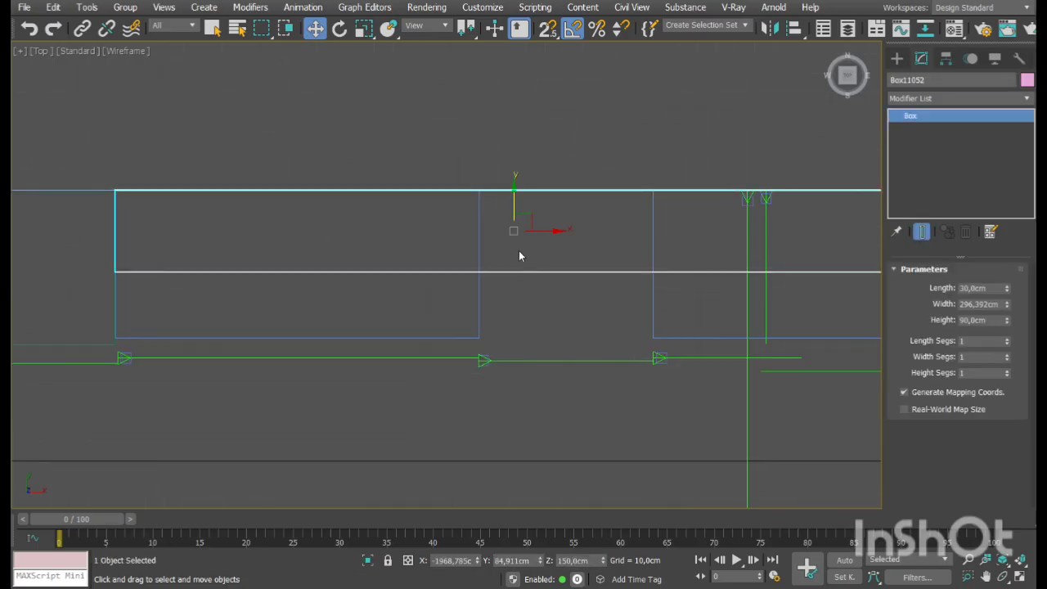
left_click_drag(520, 224, 512, 242, "shift")
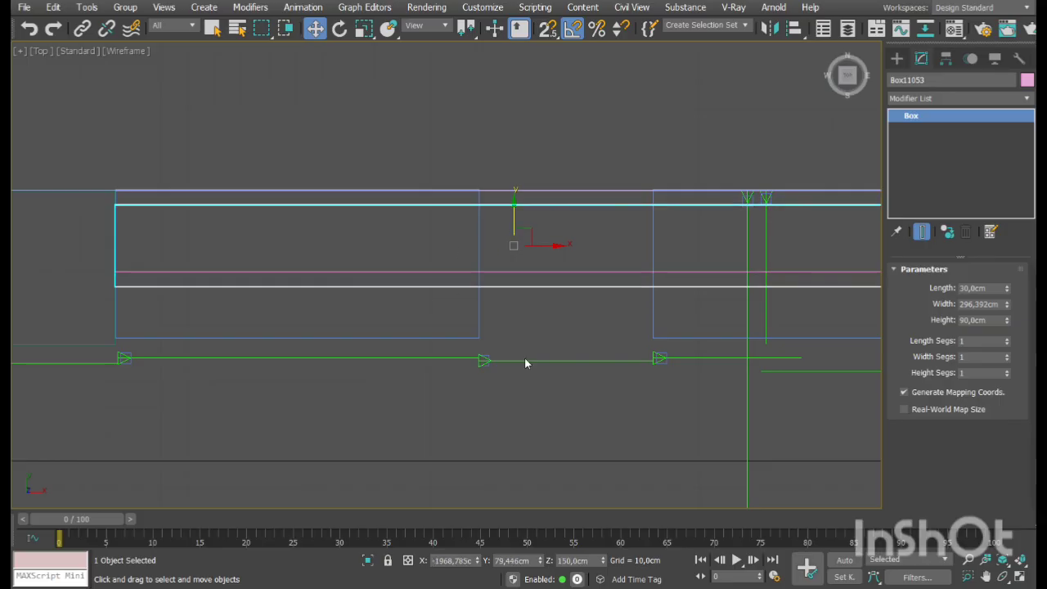
Set the copy's length to 1.6 cm and move it about 10.4 cm forward to the wall cabinet's front edge
left_click(976, 295)
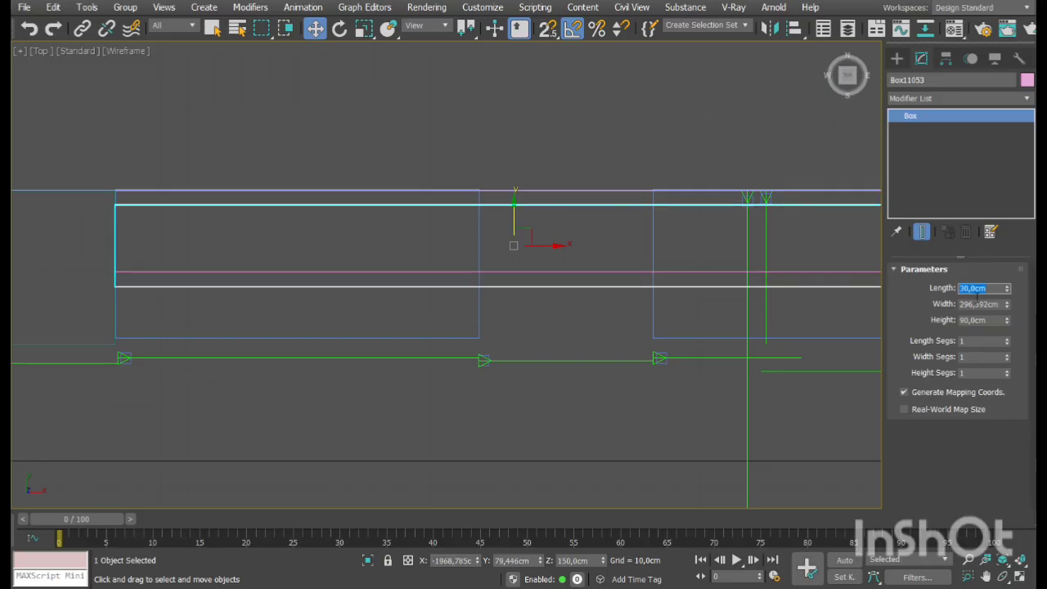
type("1,6")
key("Return")
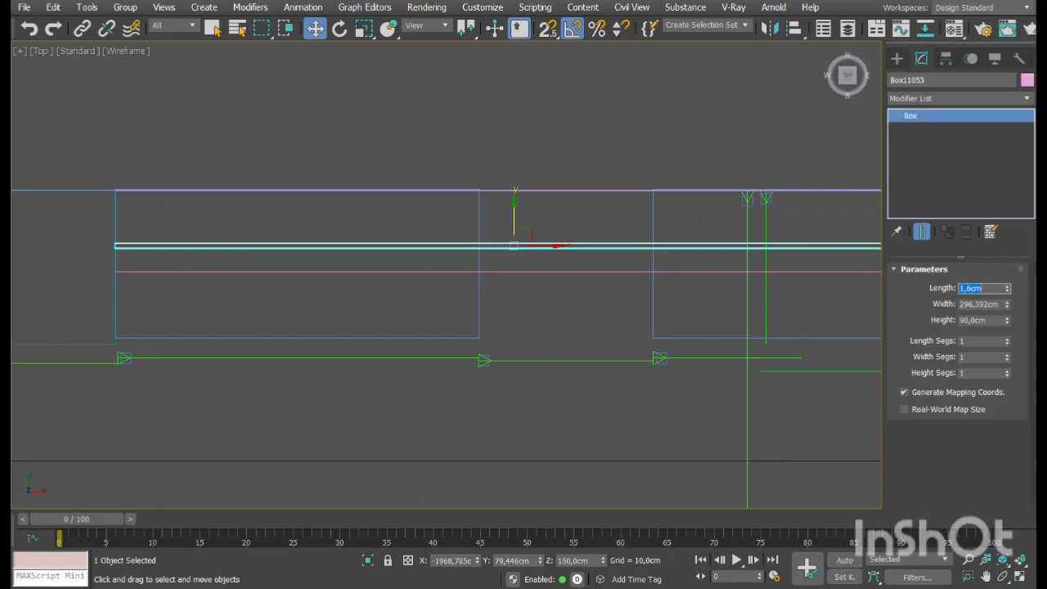
scroll(491, 253, "up", 8)
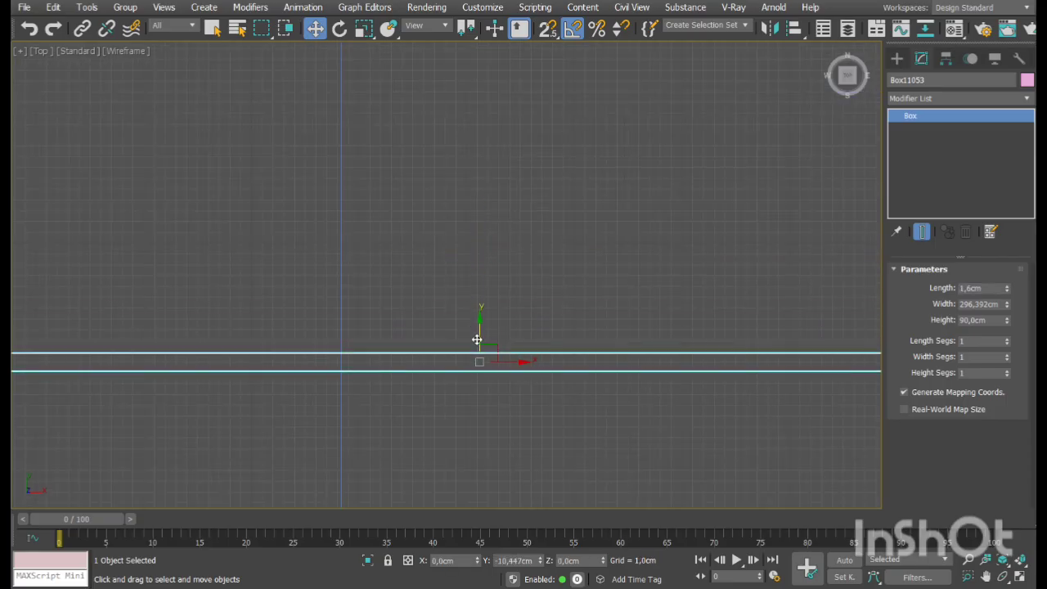
Check the thin panel against the wall cabinet's front in the Perspective view and set its height to 85 cm
key("alt+w")
right_click(834, 479)
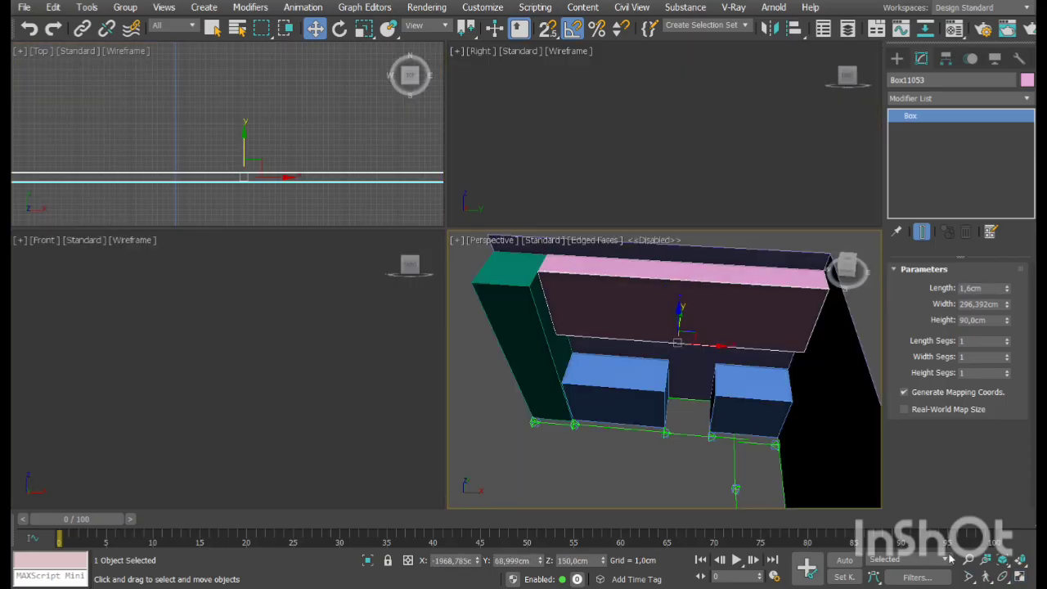
left_click(1020, 577)
left_click(1004, 577)
left_click_drag(524, 319, 465, 156)
middle_click_drag(465, 155, 475, 200)
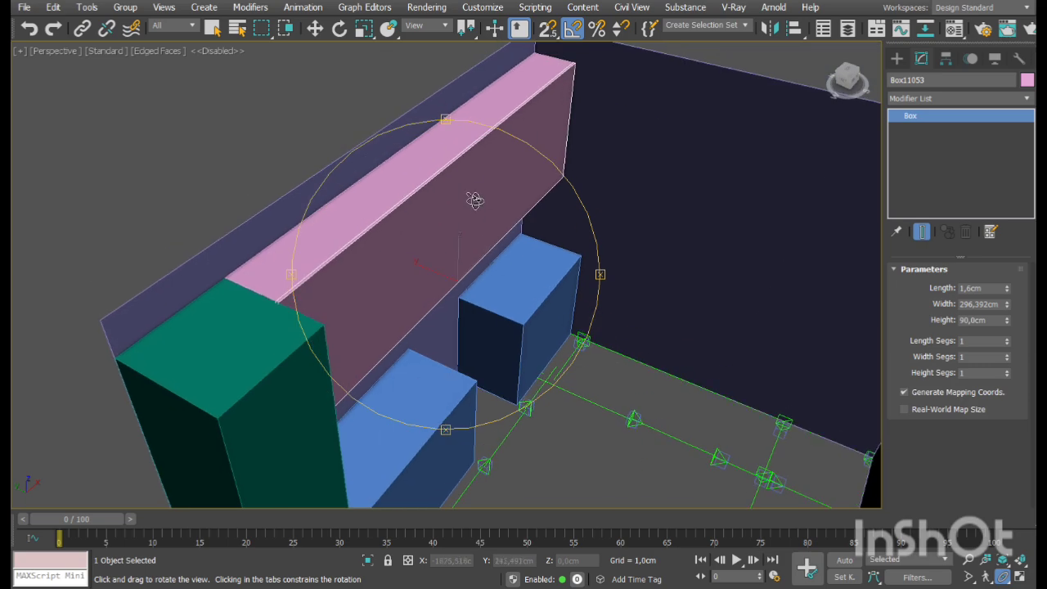
scroll(475, 203, "up", 3)
mouse_move(478, 197)
left_mouse_down()
mouse_move(526, 206)
mouse_move(433, 190)
mouse_move(460, 203)
left_mouse_up()
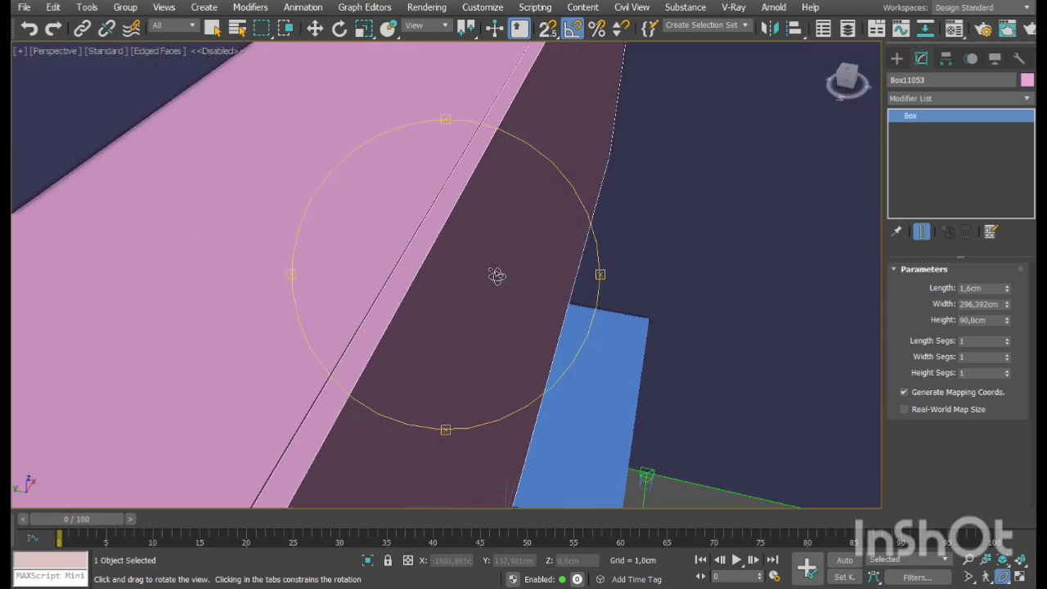
left_click_drag(496, 276, 473, 231)
middle_click_drag(463, 312, 479, 296)
key("w")
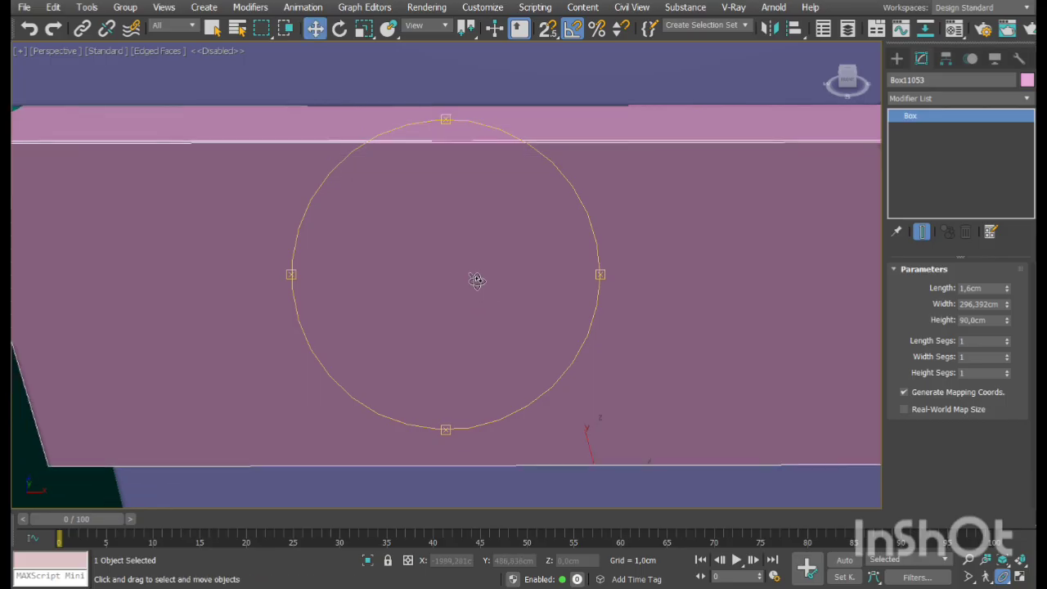
left_click(984, 321)
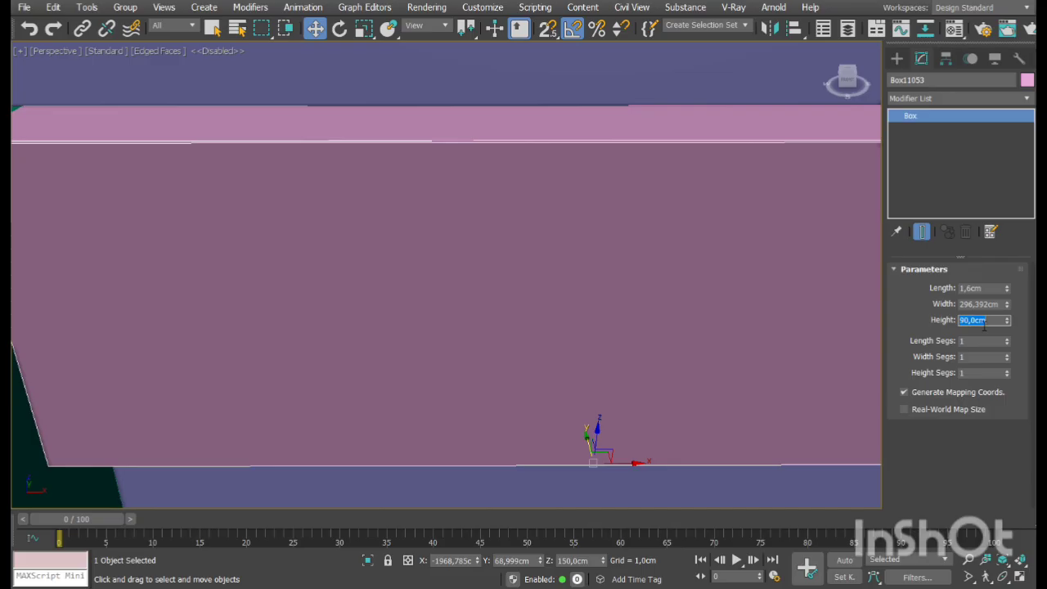
type("85")
key("Return")
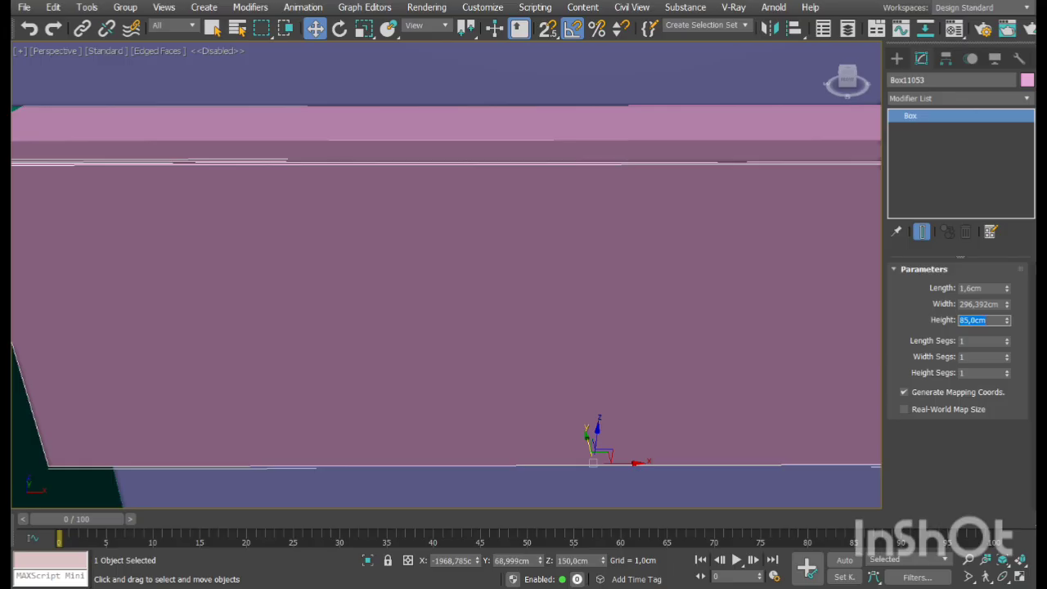
In the Top view, create a box about 2.5 cm deep, 85.8 cm wide and 23.7 cm high along the front of the longer base cabinet
left_click(1004, 577)
left_click_drag(540, 354, 484, 316)
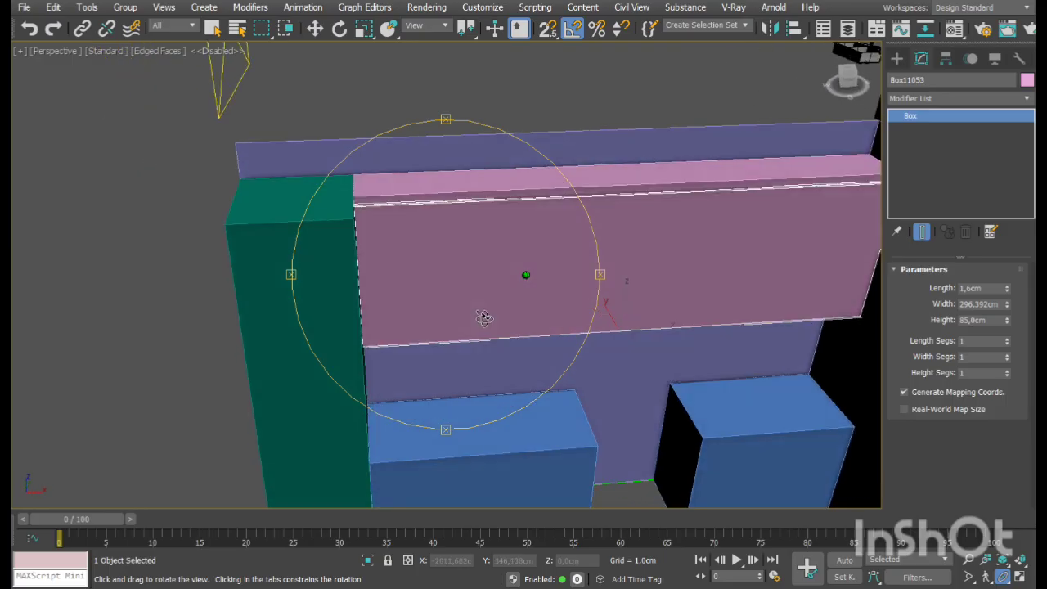
middle_click_drag(483, 316, 488, 255)
scroll(488, 255, "down", 3)
key("w")
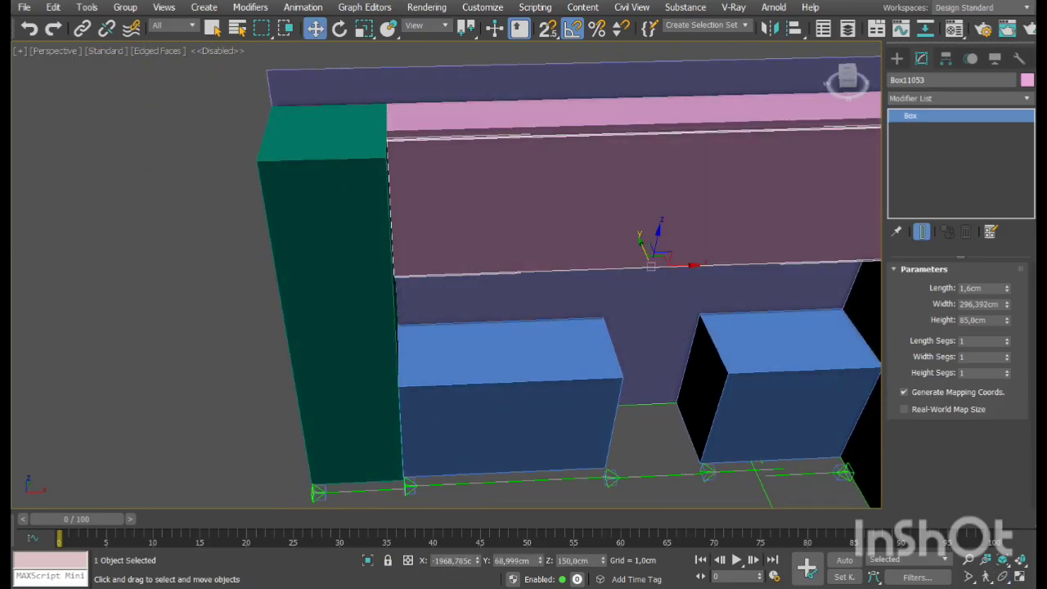
key("alt+w")
middle_click(327, 147)
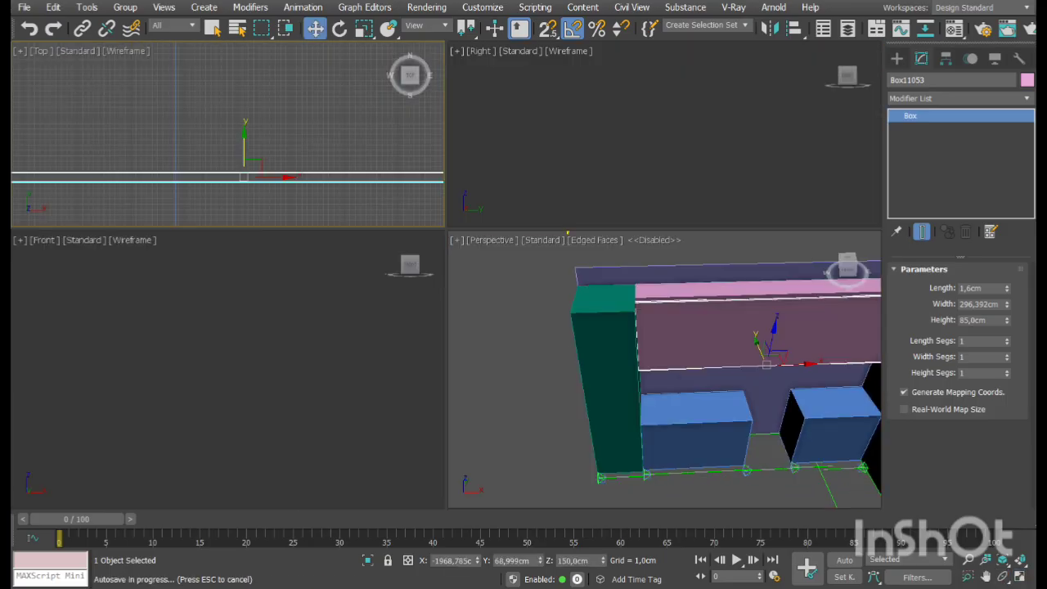
left_click(1019, 577)
middle_click_drag(419, 386, 481, 255)
scroll(481, 254, "down", 7)
middle_click_drag(575, 325, 542, 324)
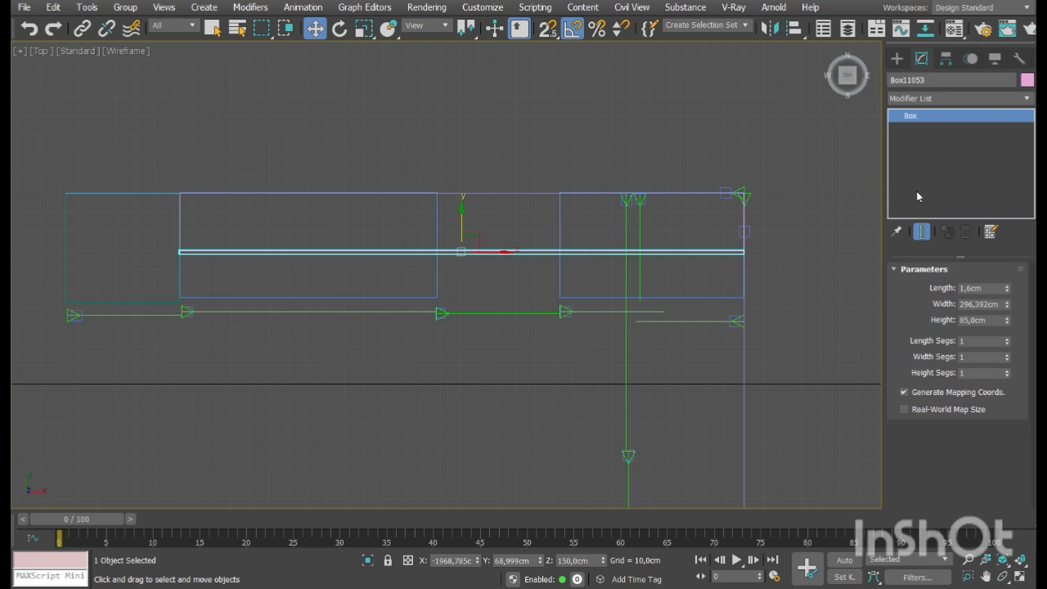
left_click(897, 58)
scroll(559, 306, "up", 5)
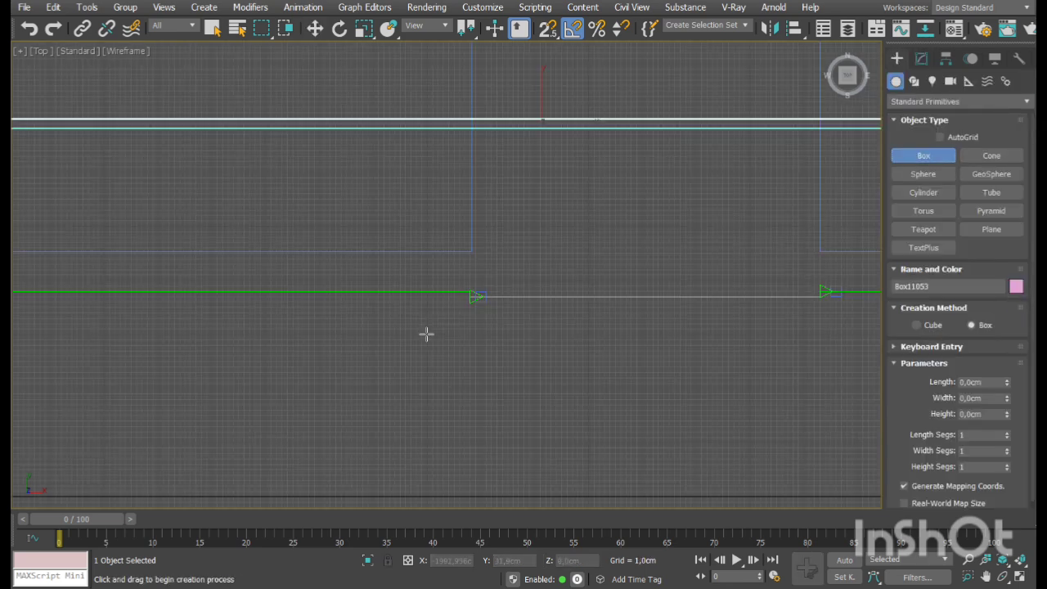
left_click_drag(645, 271, 183, 285)
left_click(248, 170)
left_click(982, 415)
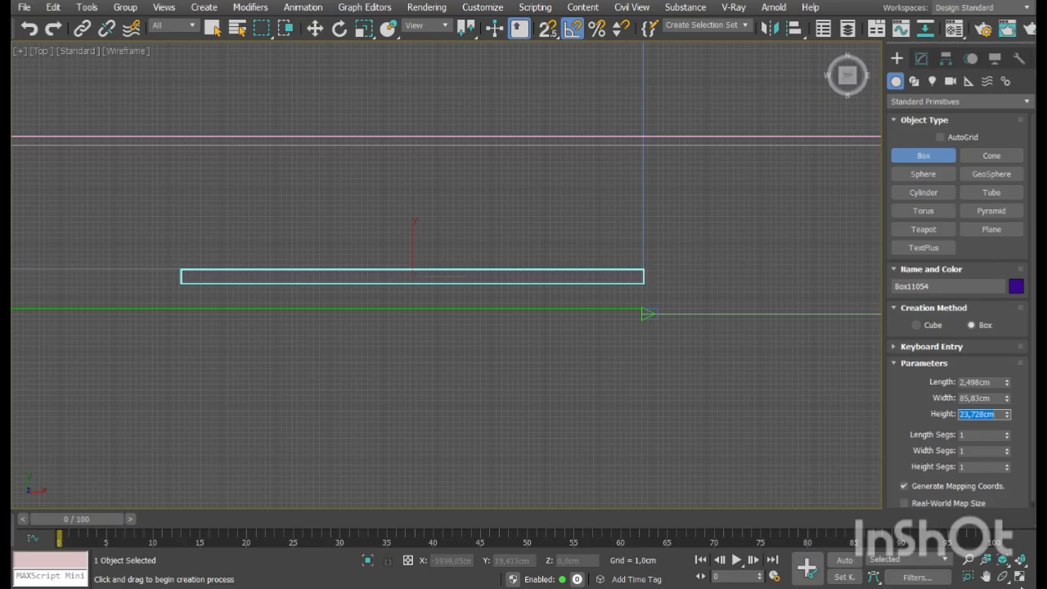
Set the thin box in front of the longer base cabinet to 85 cm high and 1.6 cm long
left_click(1020, 577)
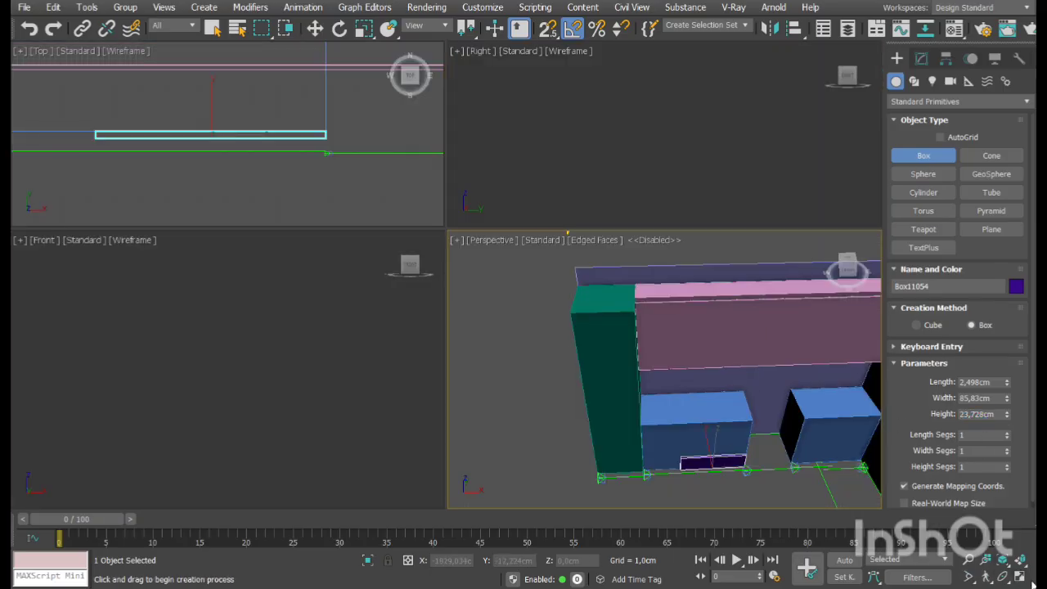
left_click(1020, 576)
left_click(1003, 577)
left_click_drag(457, 325, 523, 393)
middle_click_drag(524, 401, 513, 302)
scroll(535, 316, "up", 5)
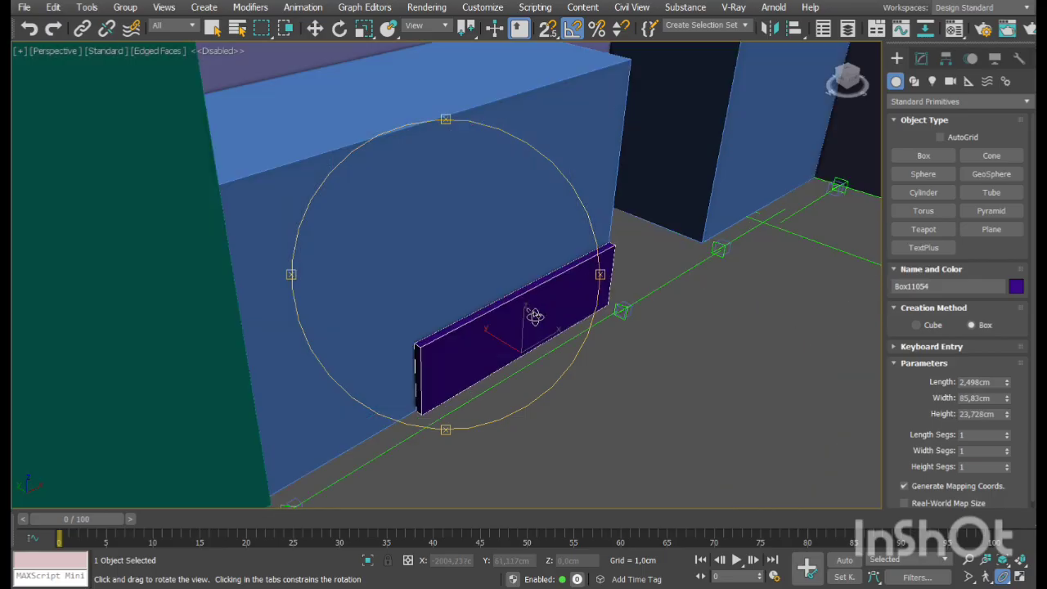
right_click(535, 317)
left_click(979, 415)
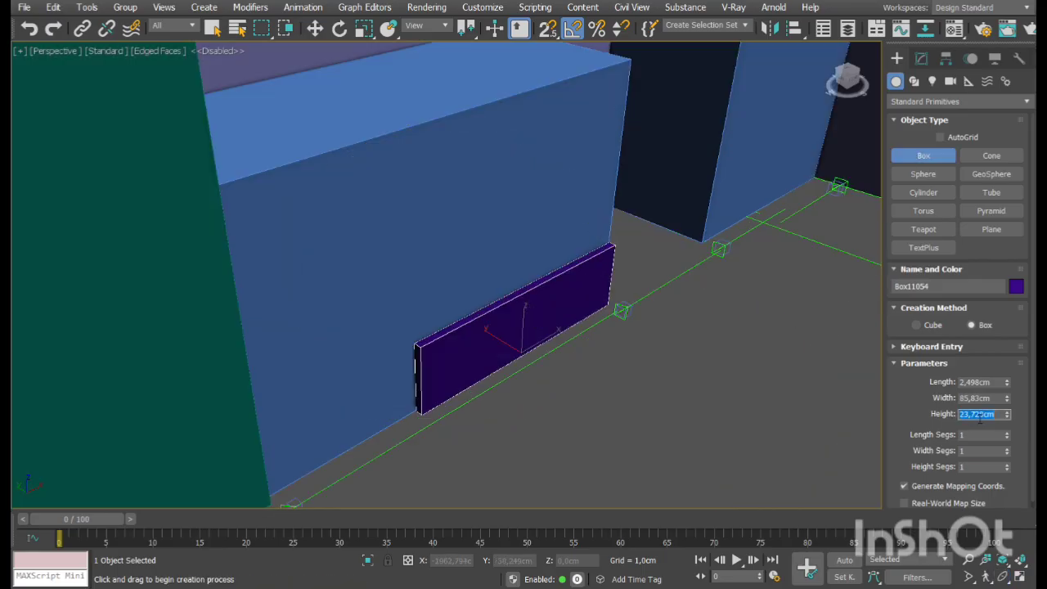
type("85")
key("Return")
left_click(975, 383)
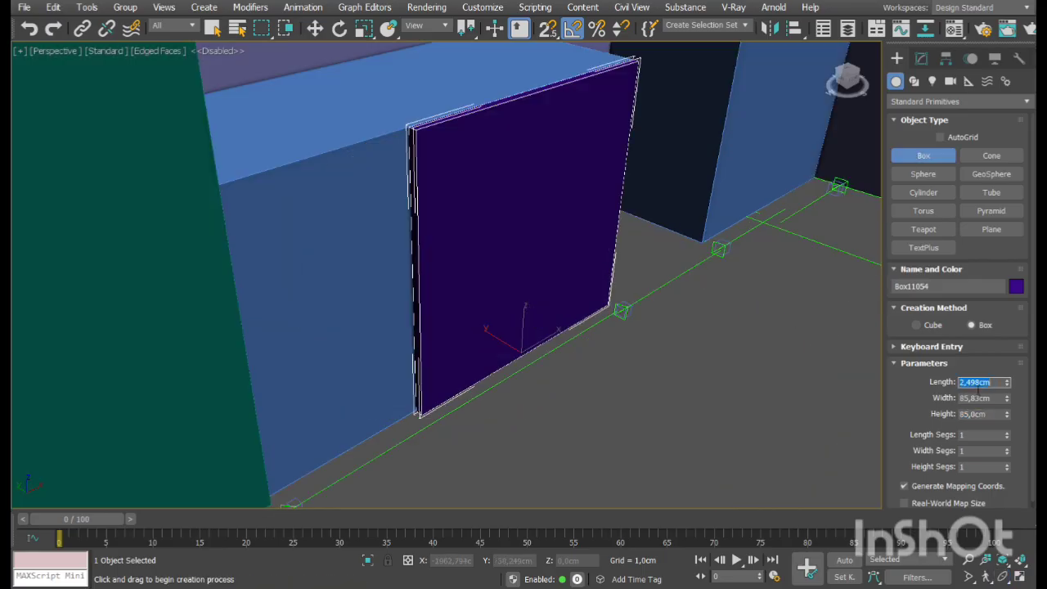
type("1,6")
key("Return")
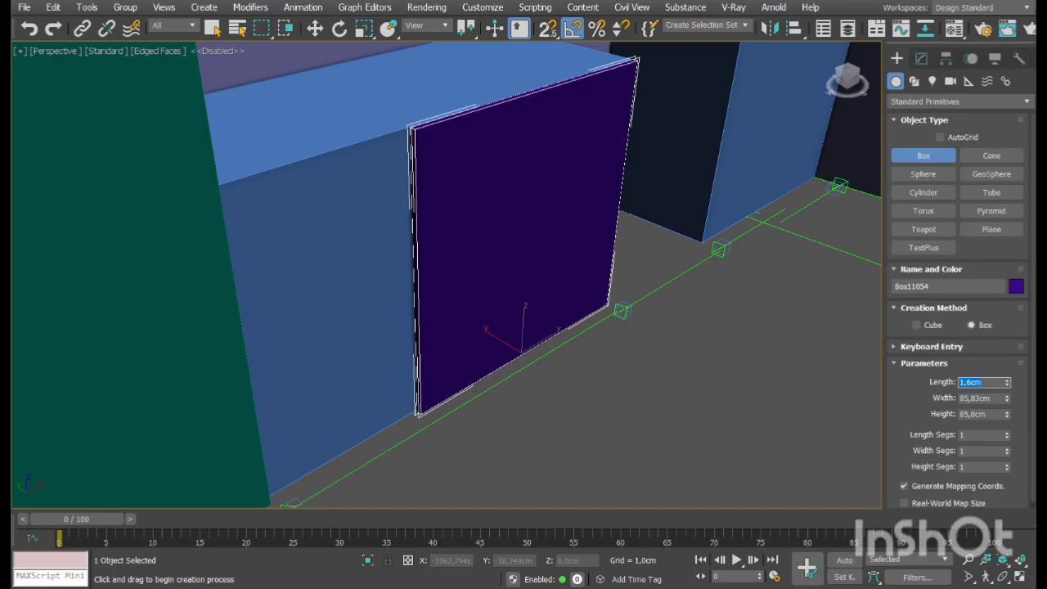
In the Top view, move the thin panel back about 0.5 cm so it sits against the base cabinet's front
left_click(1020, 577)
right_click(374, 161)
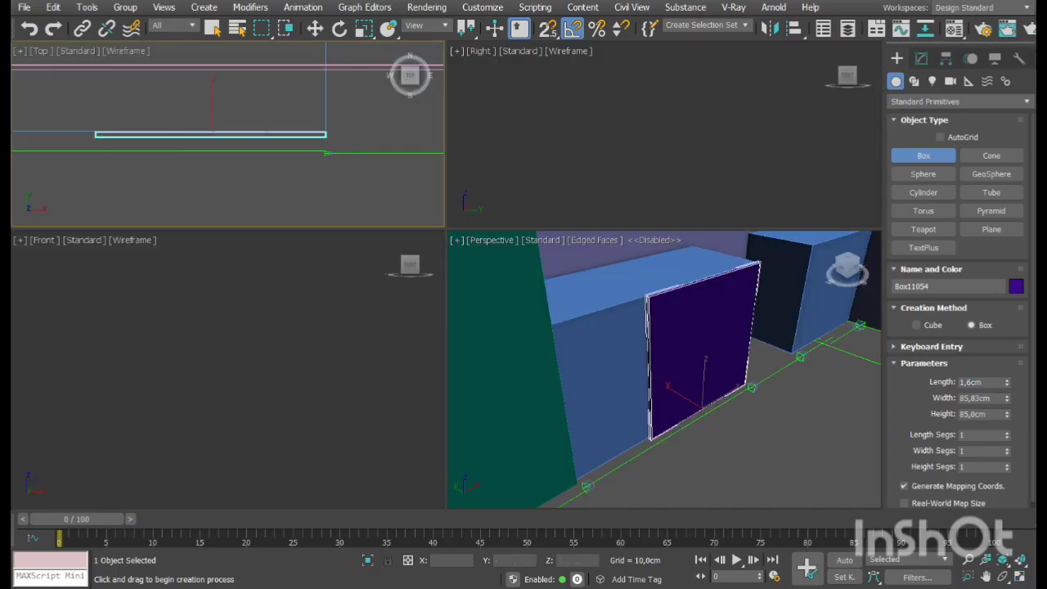
left_click(1020, 577)
scroll(329, 271, "up", 3)
scroll(475, 306, "up", 3)
key("w")
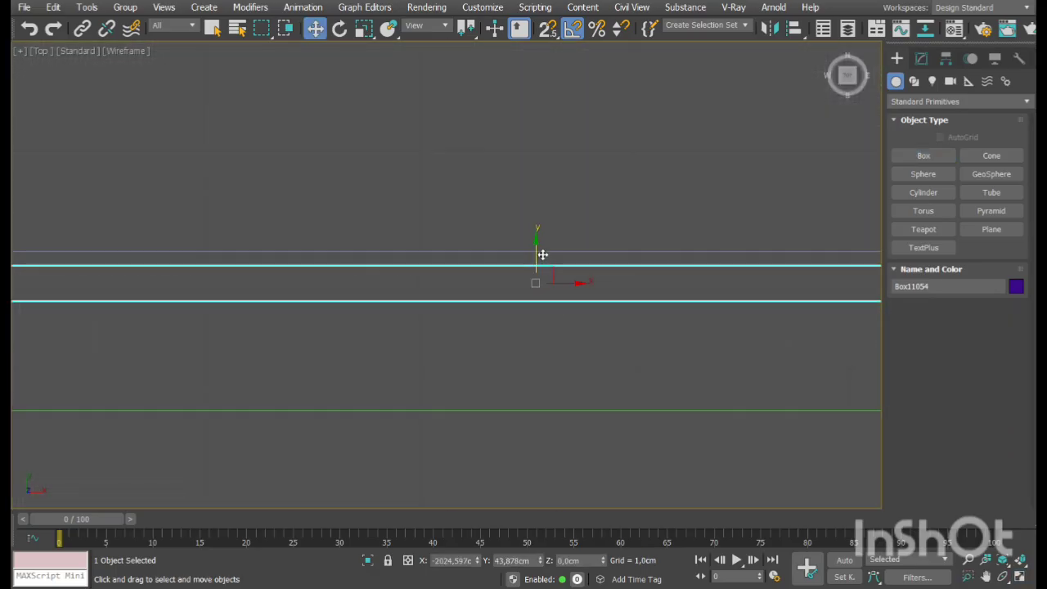
left_click_drag(543, 254, 545, 238)
Convert the panel to Editable Poly and raise its four bottom vertices to a Z height of 13 cm
left_click(1019, 577)
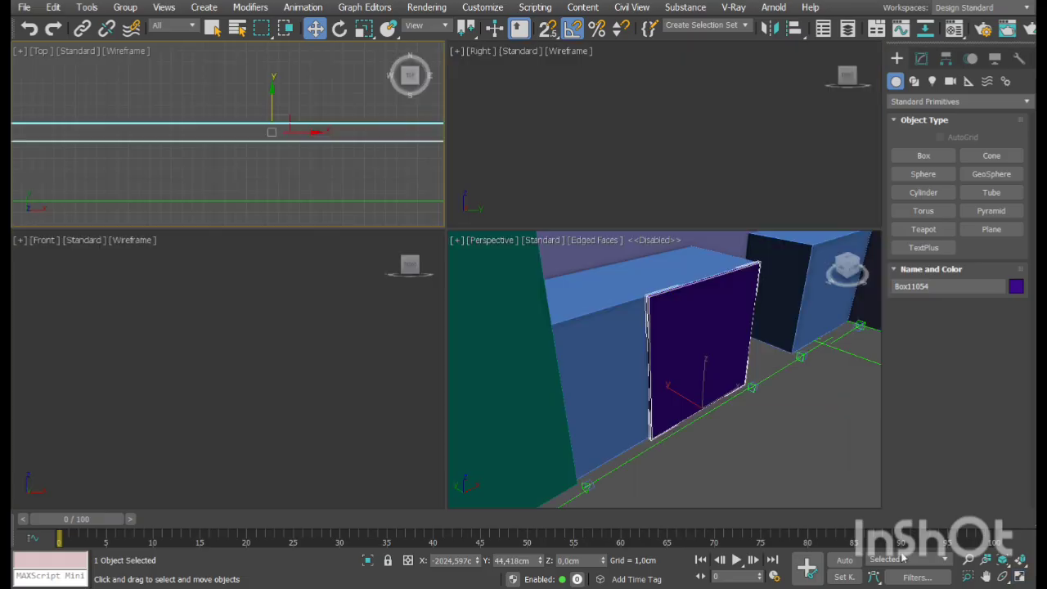
left_click(1019, 577)
left_click(1003, 577)
left_click_drag(500, 323, 461, 282)
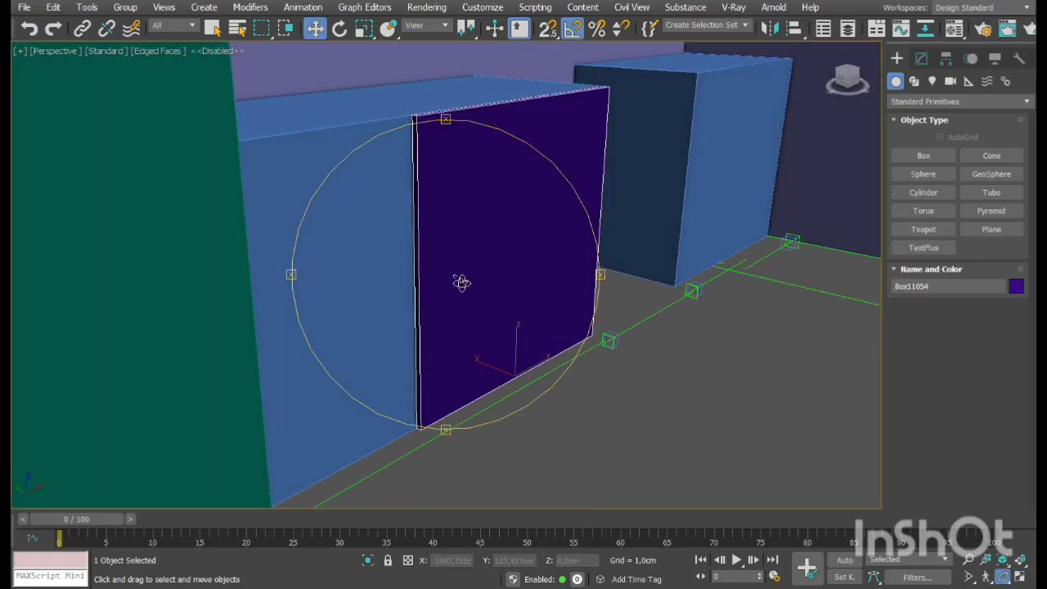
right_click(461, 283)
middle_click_drag(424, 407, 457, 358)
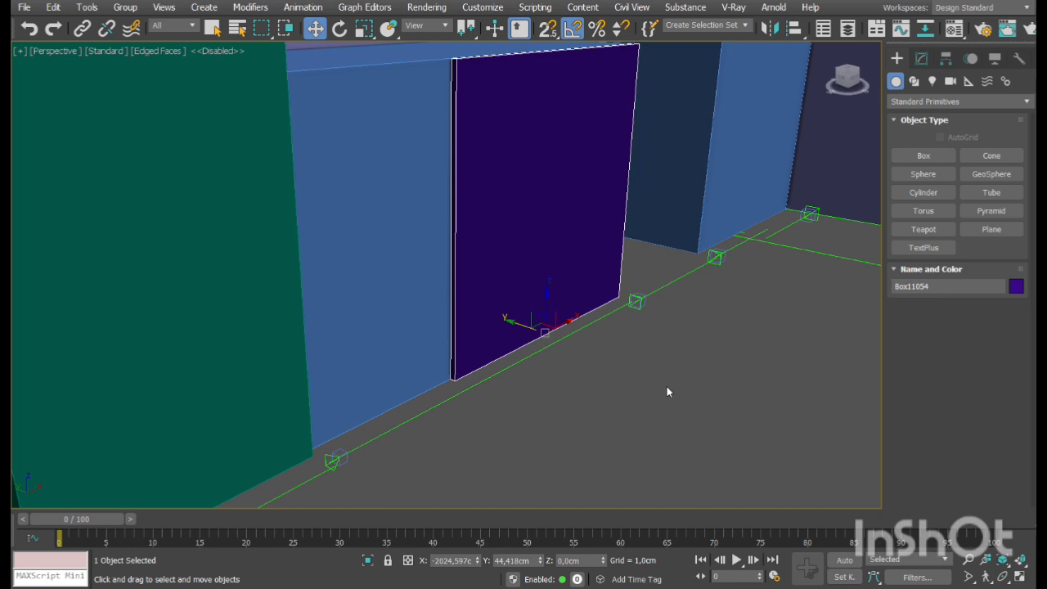
left_click(922, 59)
left_click(918, 289)
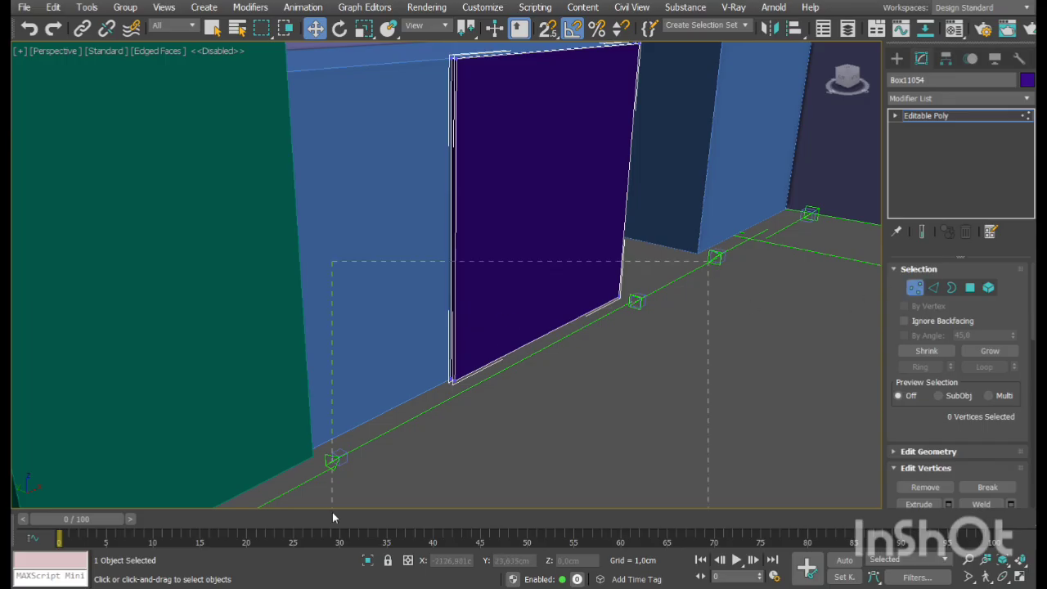
left_click_drag(333, 512, 332, 512)
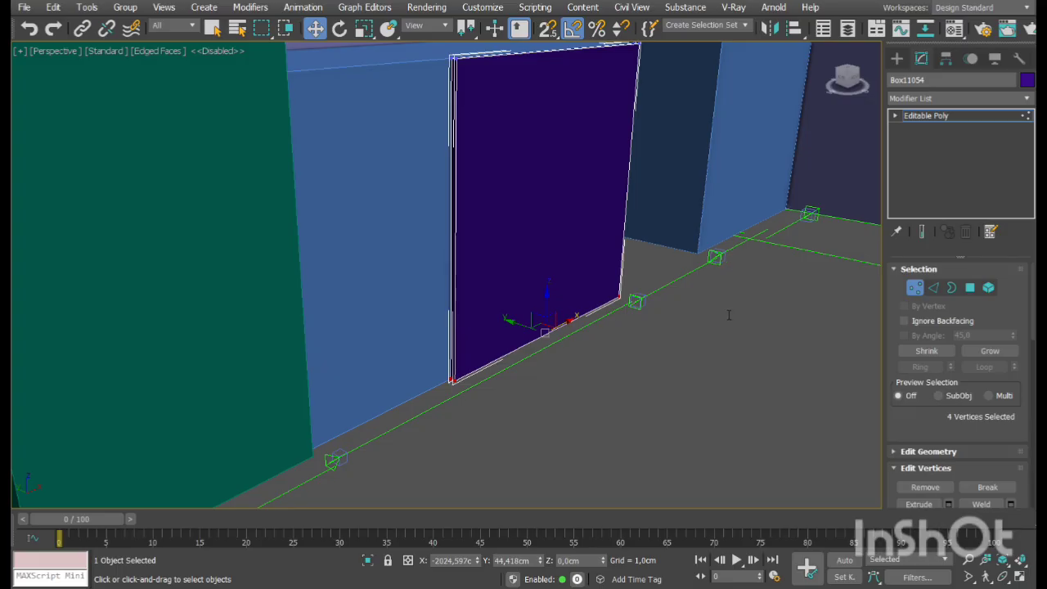
type("13")
key("Return")
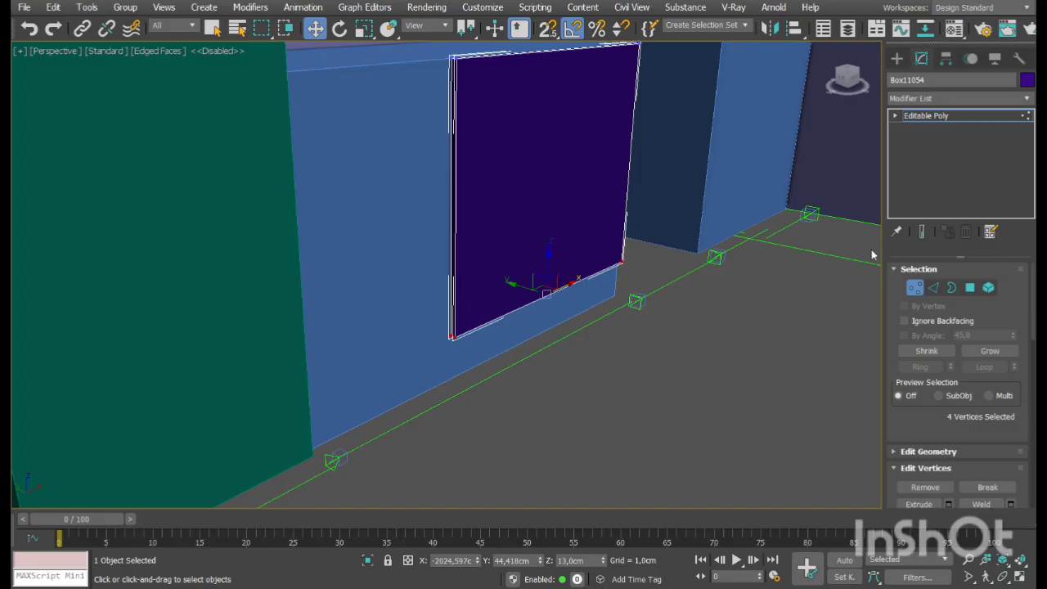
Stretch the panel across the base cabinet by moving its left-side vertices to the tall cabinet, at about X -2116.3 cm
left_click(1003, 577)
left_click_drag(543, 248, 486, 335)
key("w")
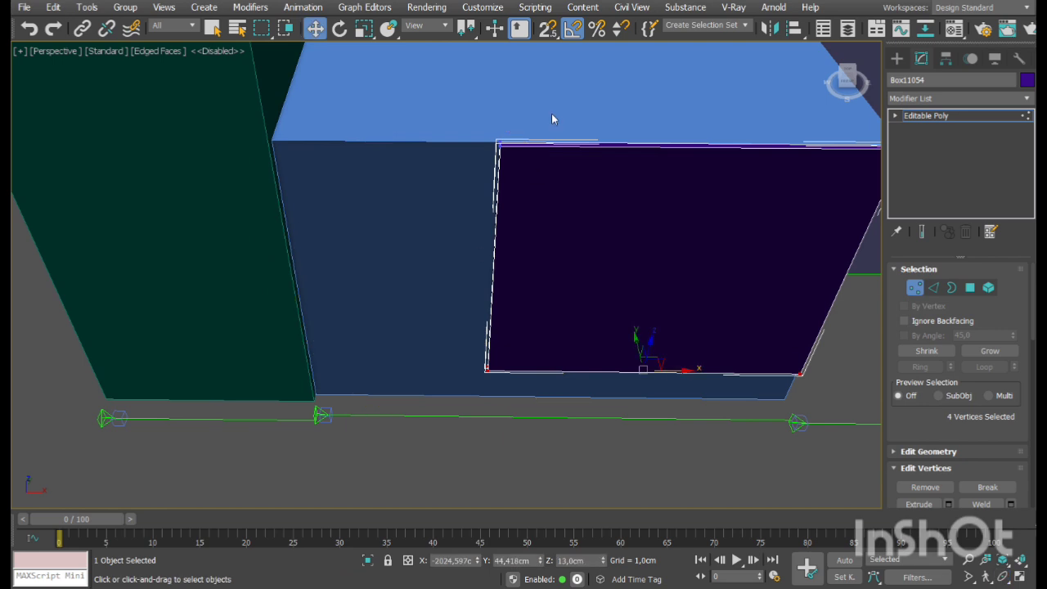
left_click_drag(501, 232, 411, 450)
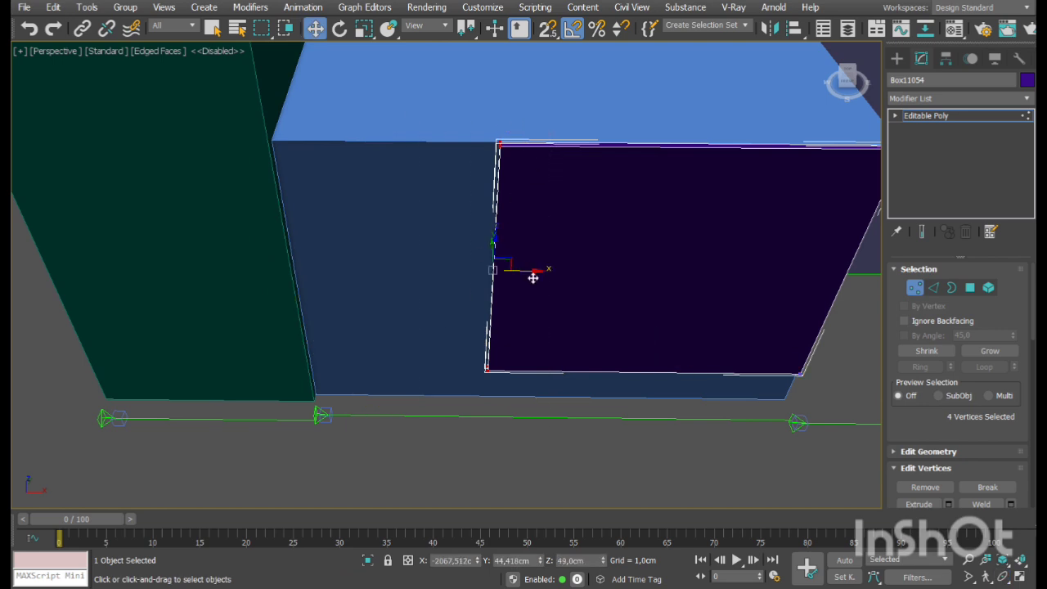
left_click_drag(533, 279, 339, 306)
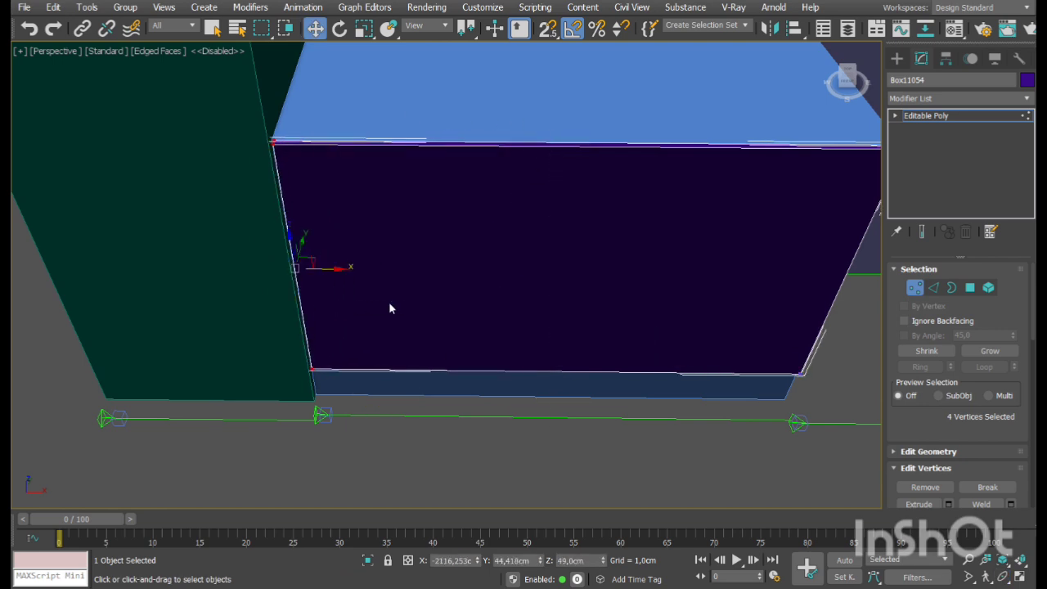
middle_click_drag(651, 262, 472, 254)
left_click(913, 290)
Duplicate the panel element about 199 cm along X onto the front of the other base cabinet
middle_click_drag(567, 236, 437, 243)
scroll(437, 243, "down", 3)
left_click(989, 287)
left_click(373, 262)
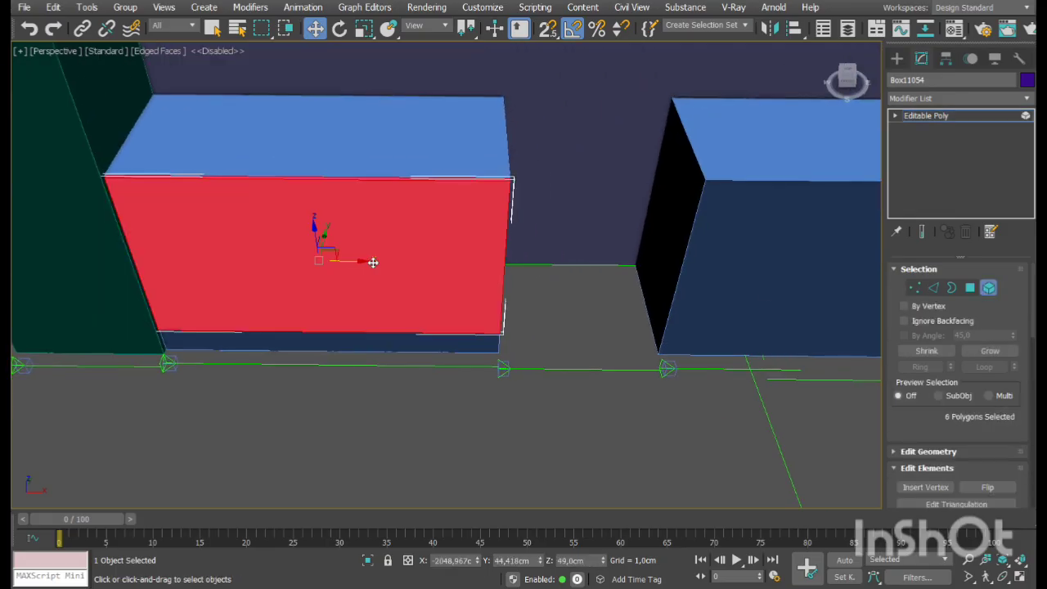
middle_click_drag(430, 322, 358, 338)
left_click_drag(283, 279, 823, 326)
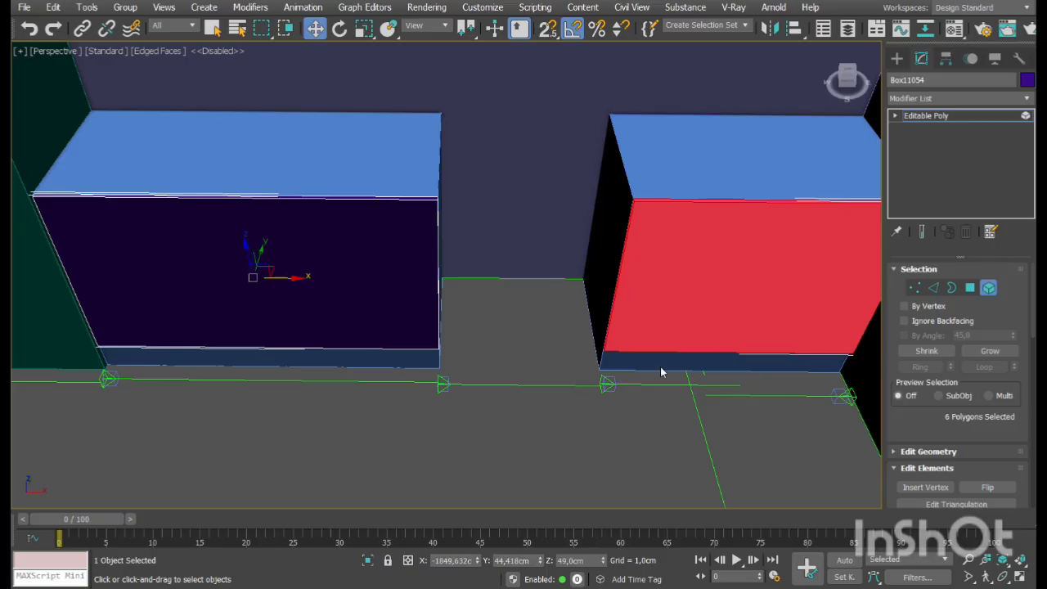
Narrow the copied panel to roughly half the cabinet's front by moving its right-side vertices to about X -1875.9 cm
middle_click_drag(756, 330, 532, 342)
left_click(915, 287)
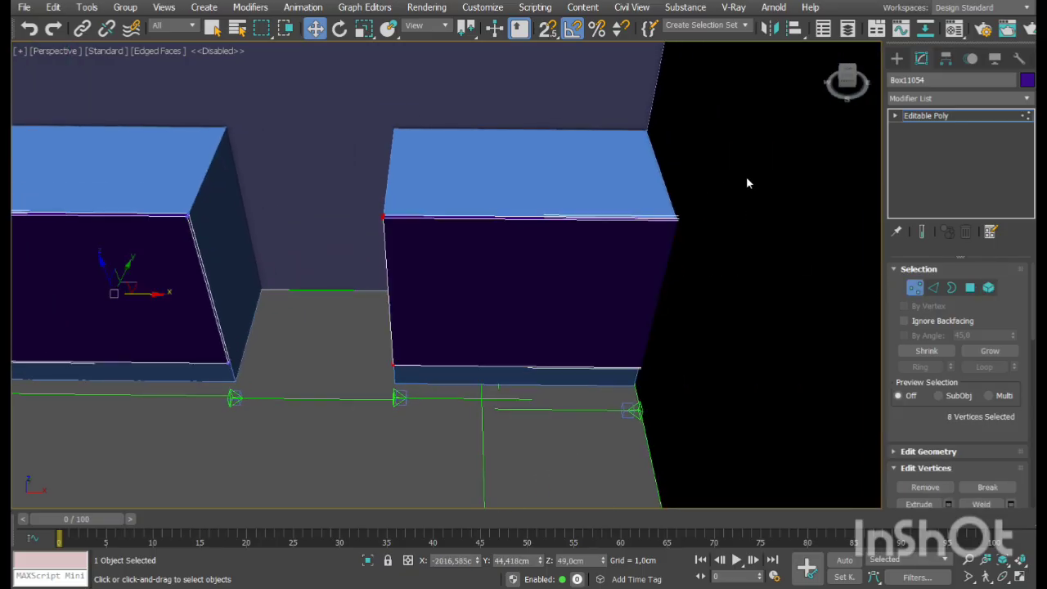
left_click_drag(747, 182, 636, 373)
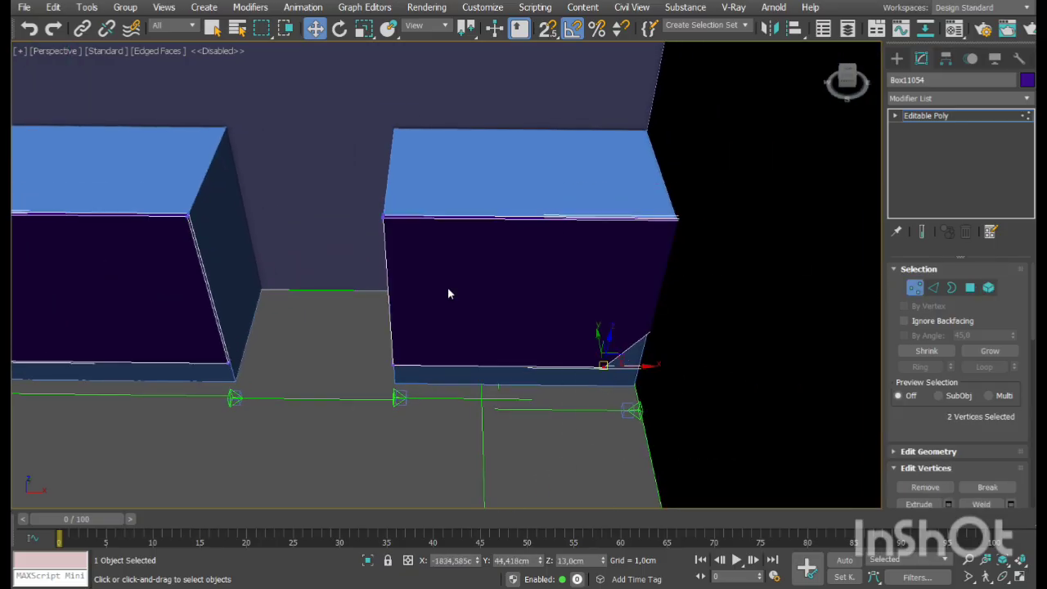
left_click(31, 35)
left_click_drag(520, 127, 1013, 426)
left_click_drag(789, 302, 537, 334)
middle_click_drag(537, 335, 758, 293)
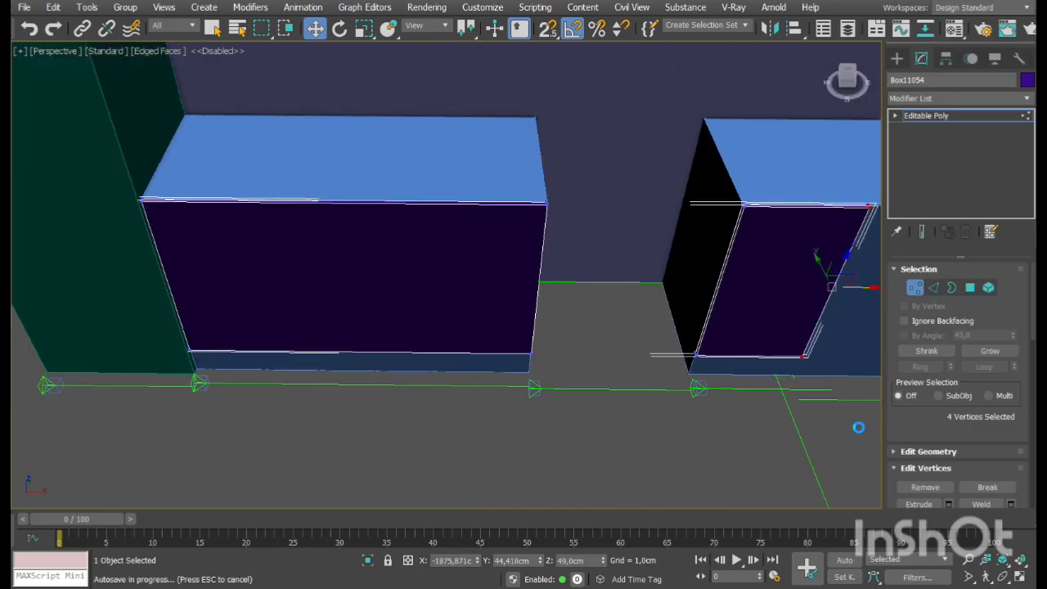
left_click(986, 577)
left_click_drag(642, 337, 553, 311)
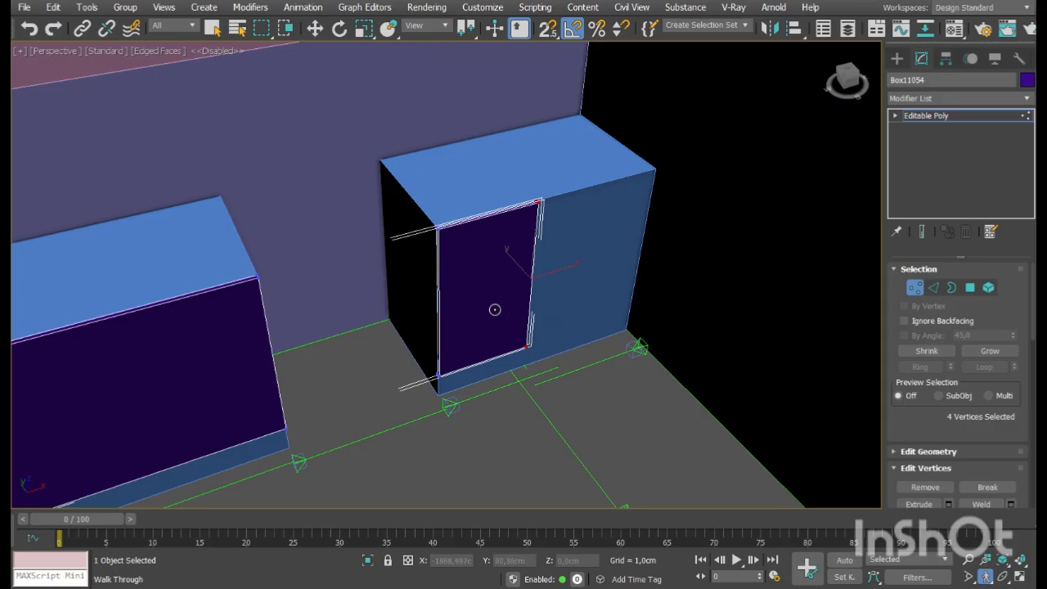
key("w")
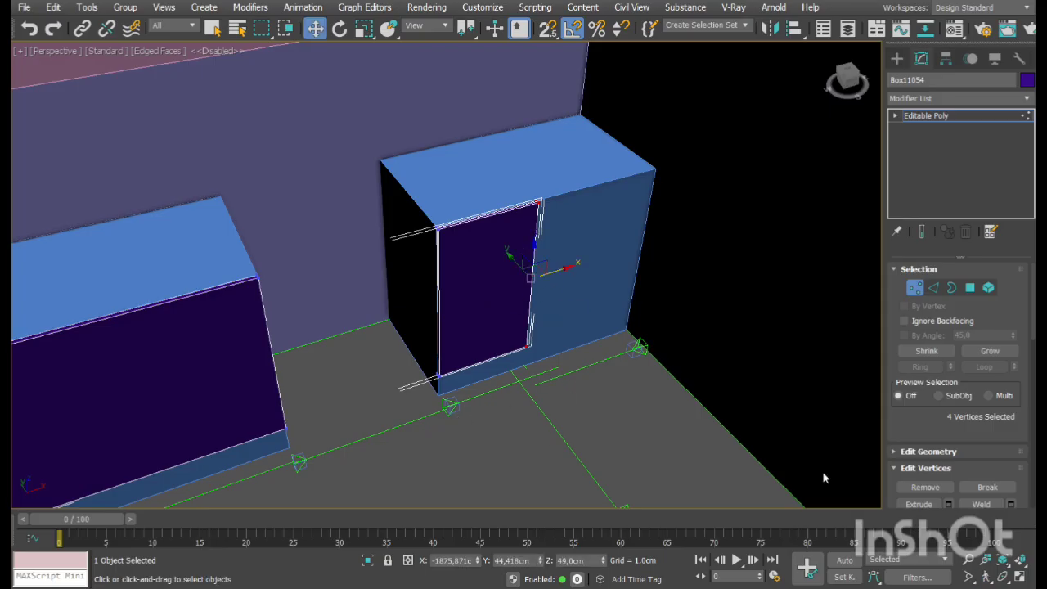
In the Top view, duplicate the longer base cabinet's panel element about 83.8 cm sideways and 2.5 cm forward to the tall cabinet's front
left_click(987, 576)
middle_click_drag(509, 308, 684, 248)
left_click_drag(436, 302, 395, 304)
left_click(914, 288)
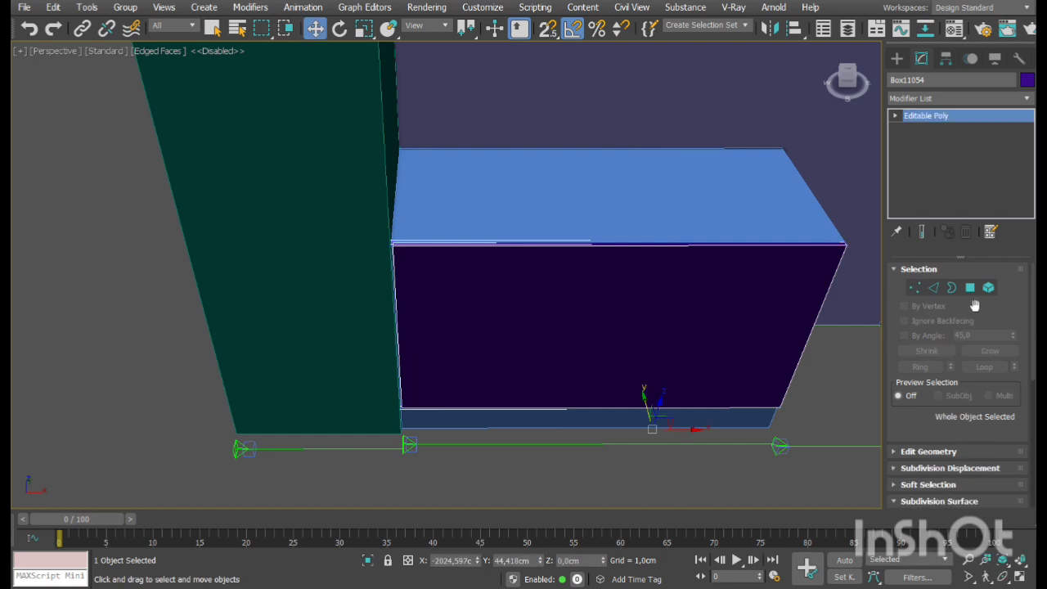
left_click(784, 347)
left_click(1019, 577)
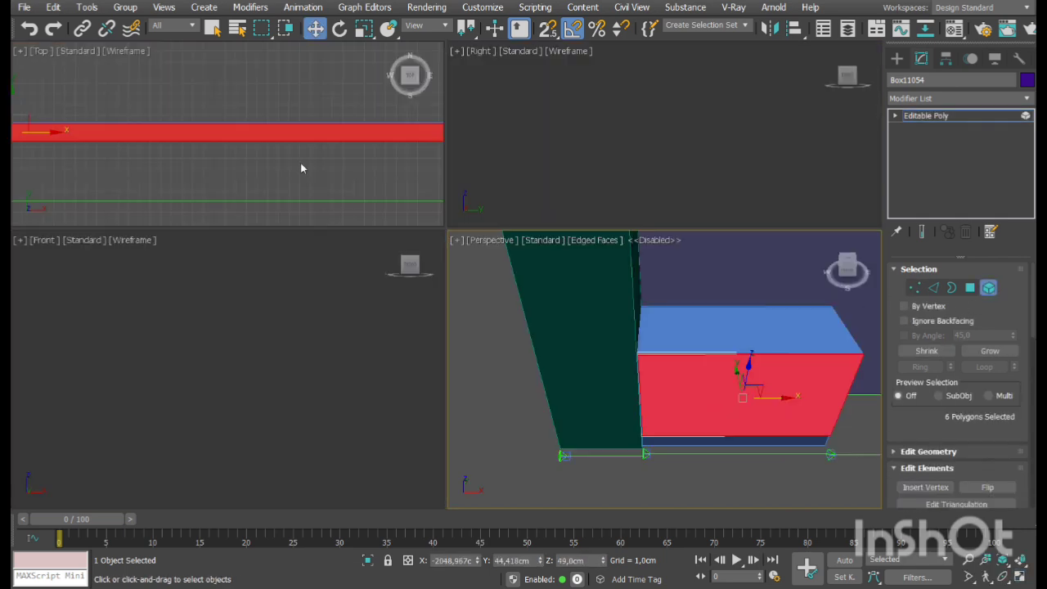
right_click(302, 166)
left_click(1020, 578)
middle_click_drag(644, 298, 748, 351)
left_click_drag(765, 322, 134, 342)
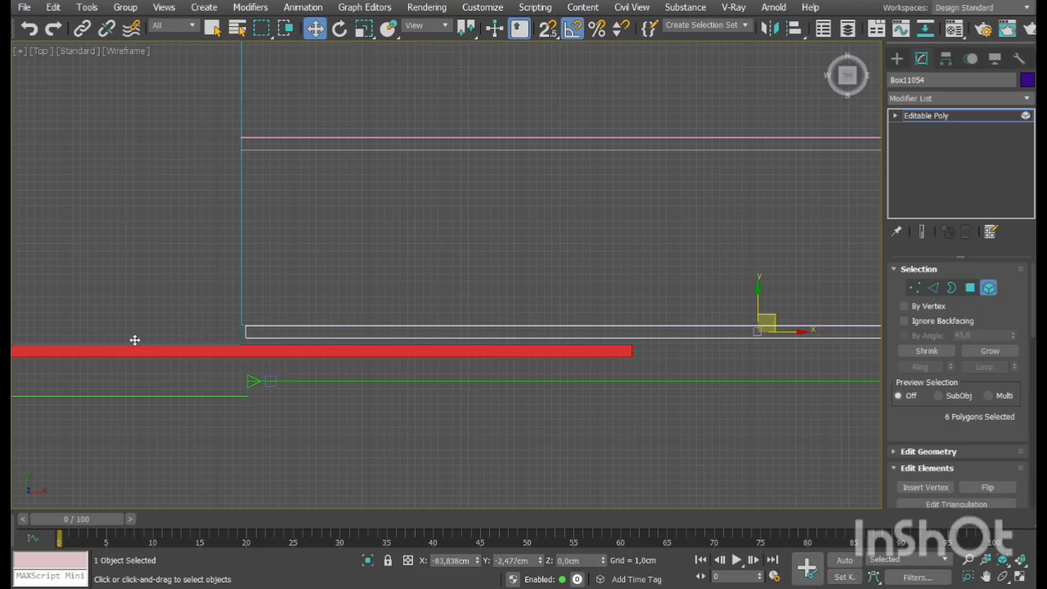
Snap the copied panel's end vertices to the tall cabinet's front corners so the panel matches its width
left_click(915, 288)
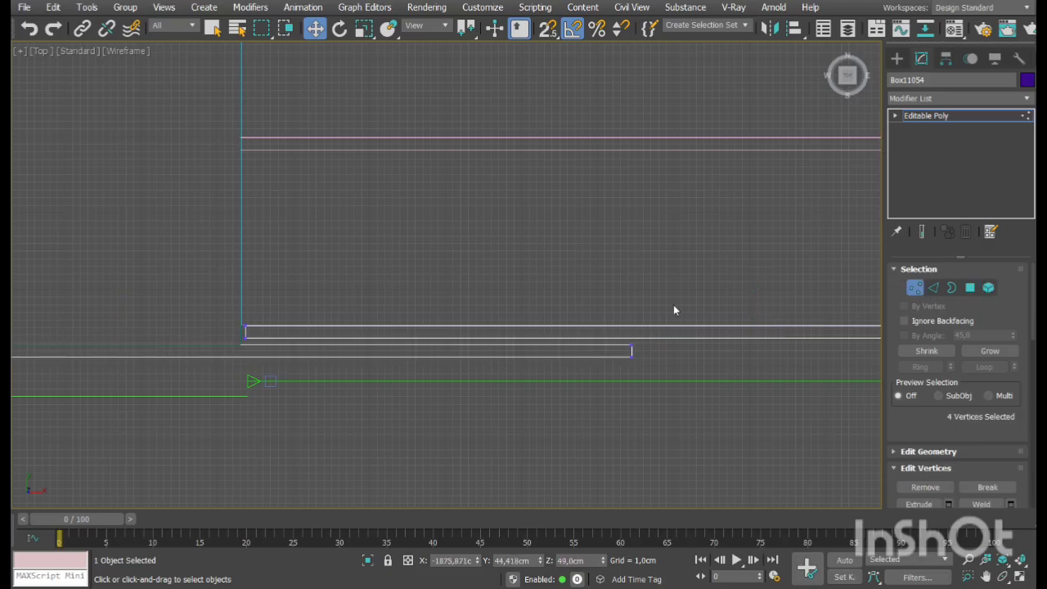
left_click_drag(674, 306, 608, 370)
left_click_drag(665, 355, 275, 417)
middle_click_drag(72, 349, 489, 350)
left_click_drag(58, 315, 19, 409)
left_click_drag(76, 352, 239, 418)
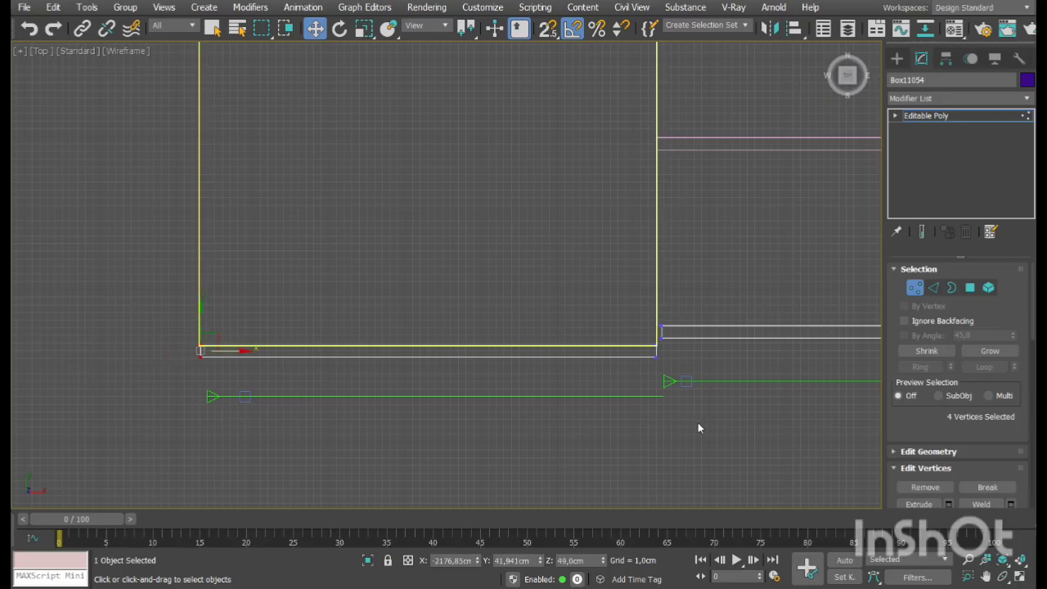
scroll(724, 410, "down", 2)
middle_click_drag(725, 411, 467, 414)
left_click(913, 288)
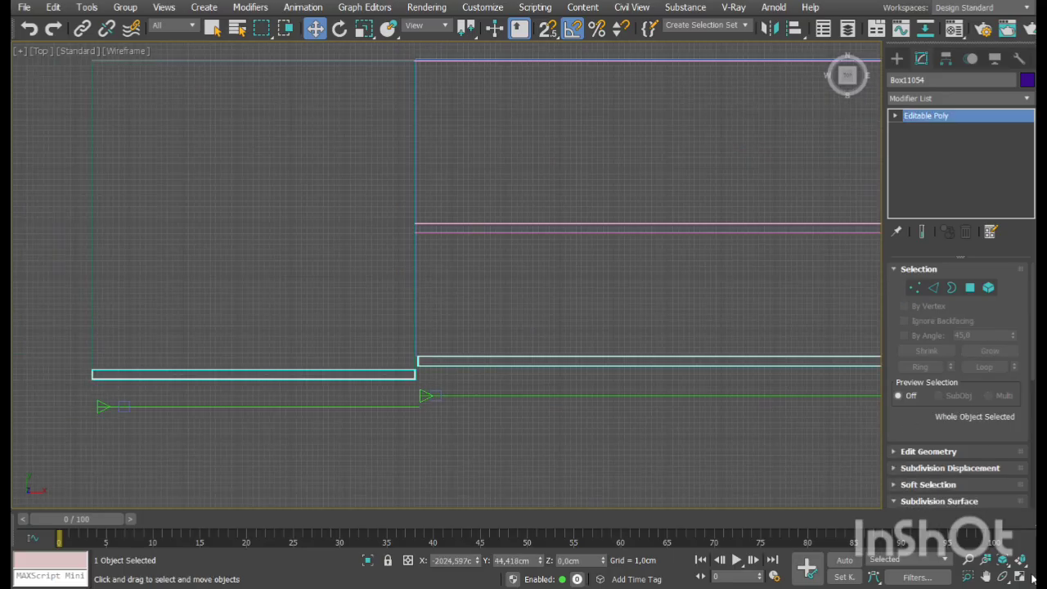
In the Perspective view, pull the top edges of the tall cabinet's front panel up to about 203 cm
left_click(1024, 579)
left_click(606, 393)
left_click(1019, 578)
left_click(1003, 578)
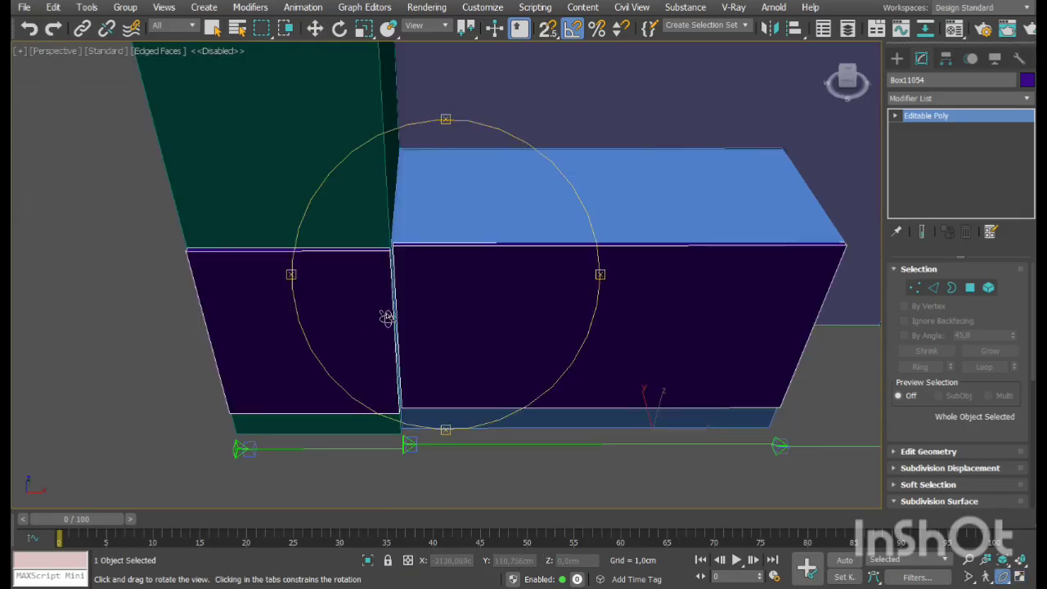
left_click_drag(387, 317, 361, 294)
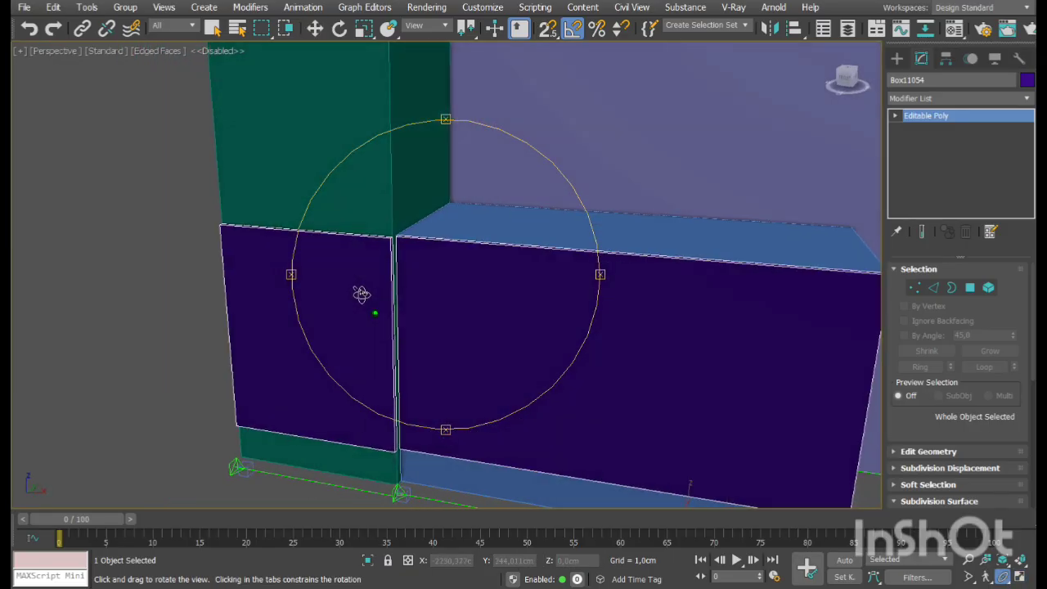
middle_click_drag(362, 294, 357, 346)
left_click(933, 288)
left_click_drag(245, 210, 306, 312)
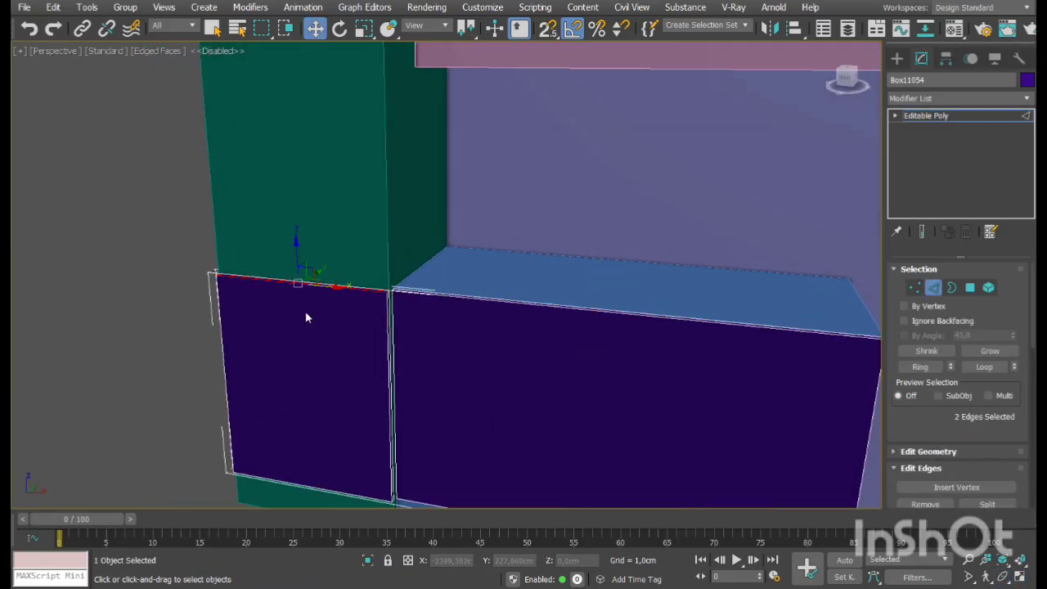
scroll(316, 394, "down", 8)
left_click(1004, 577)
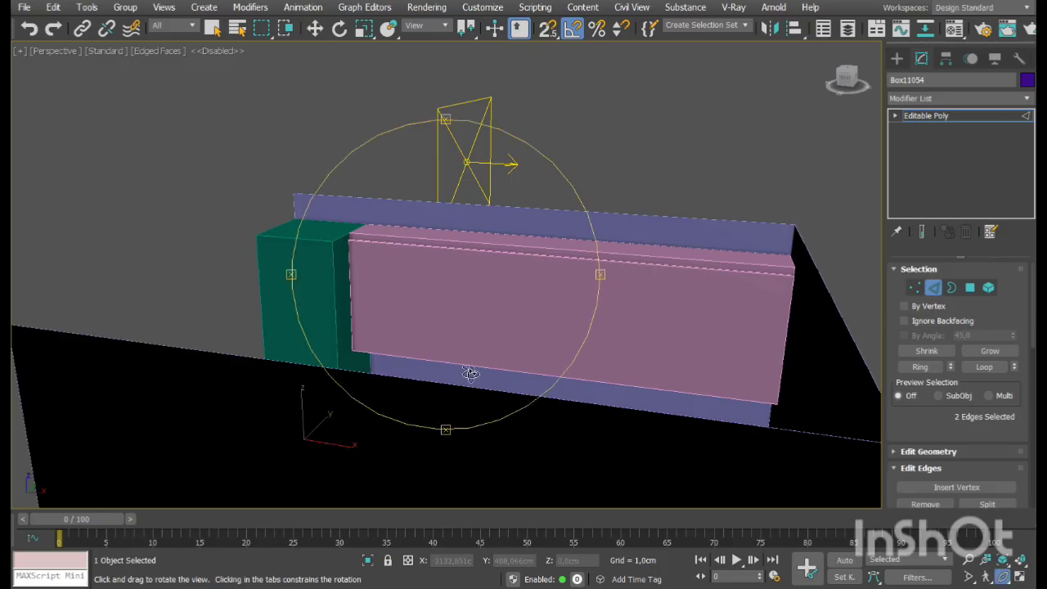
left_click_drag(472, 375, 429, 378)
right_click(430, 378)
left_click_drag(377, 446, 379, 278)
Set the Z height of the tall cabinet panel's four top vertices to 235 cm
left_click(914, 288)
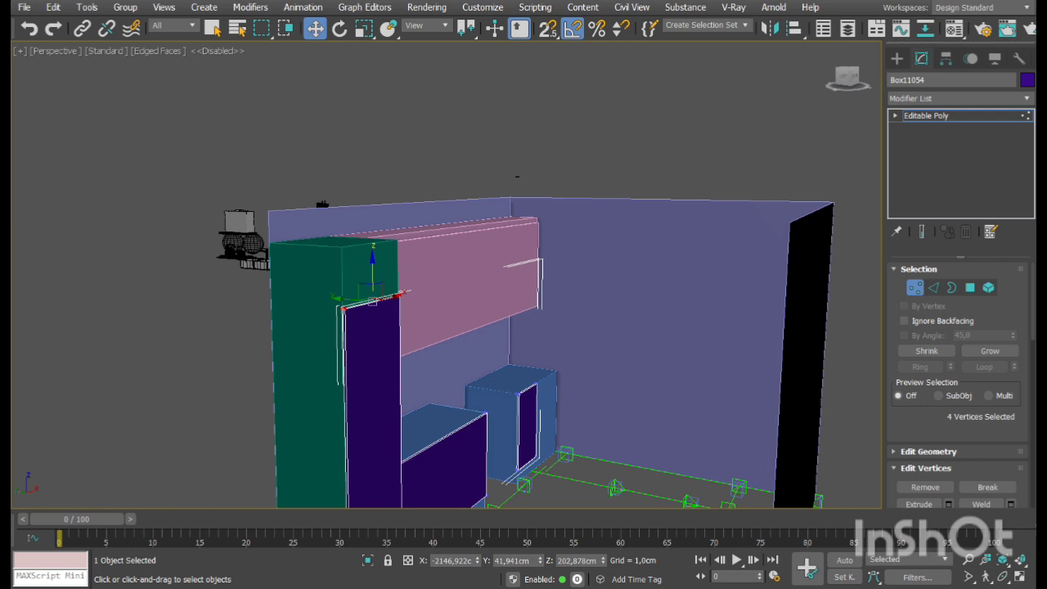
type("235")
key("Return")
scroll(356, 265, "up", 5)
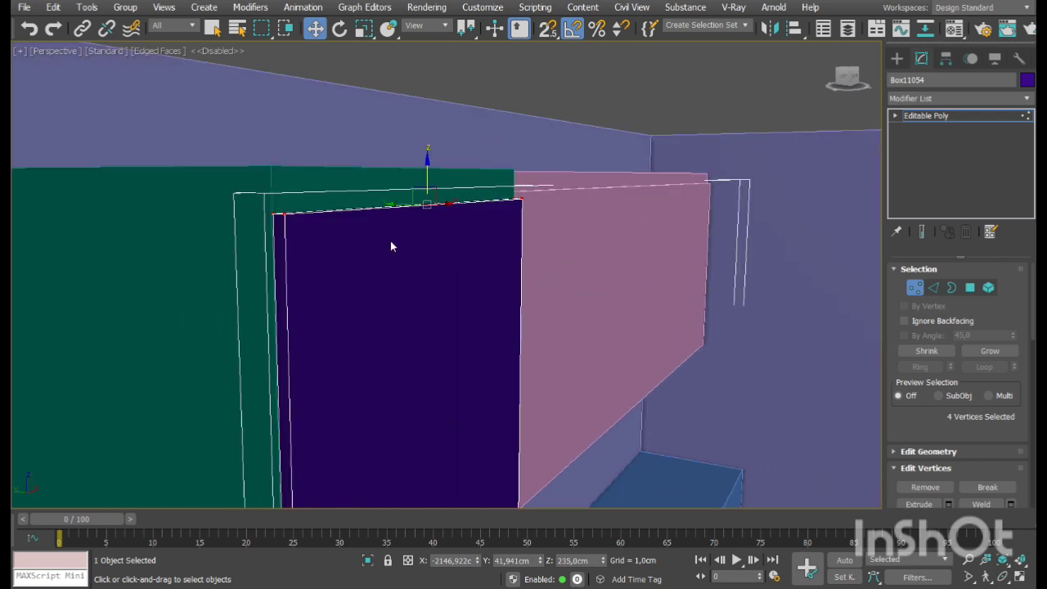
Leave vertex editing on the tall cabinet's front panel and examine the fitted panels from several angles in the Perspective view
middle_click_drag(402, 212, 372, 131, "alt")
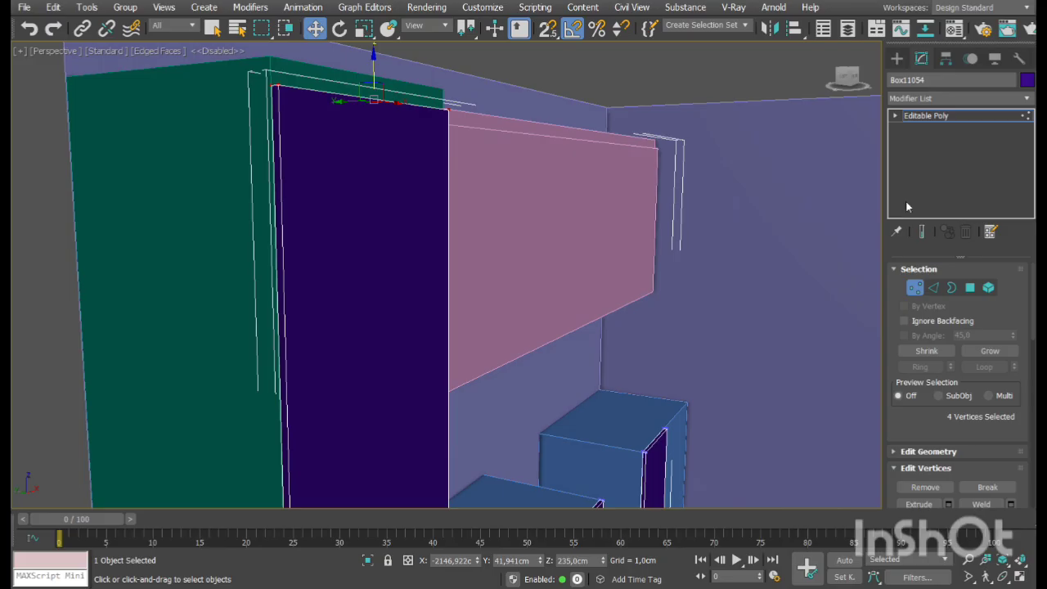
left_click(915, 288)
left_click(710, 82)
middle_click_drag(409, 195, 378, 86)
scroll(410, 300, "down", 3)
scroll(410, 300, "up", 1)
left_click(467, 327)
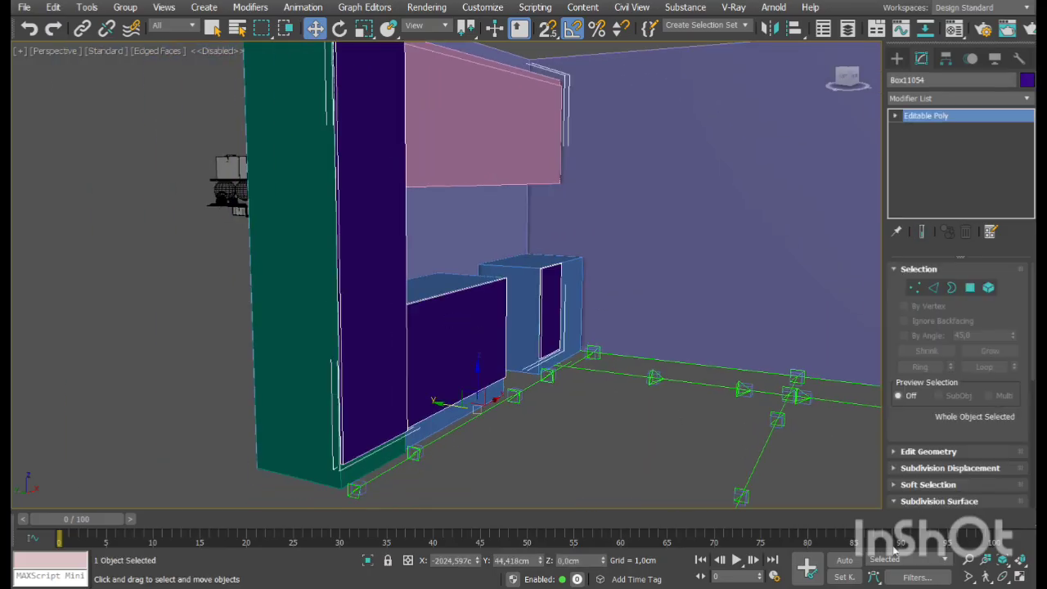
left_click(987, 578)
middle_click_drag(658, 367, 612, 404)
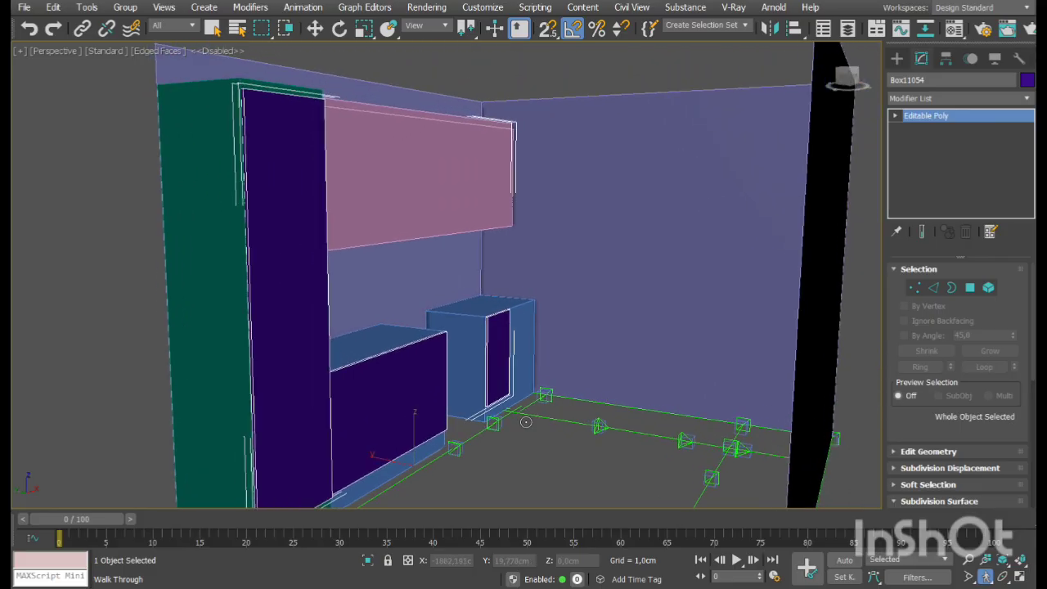
left_click(1004, 577)
left_click_drag(548, 327, 792, 489)
right_click(792, 488)
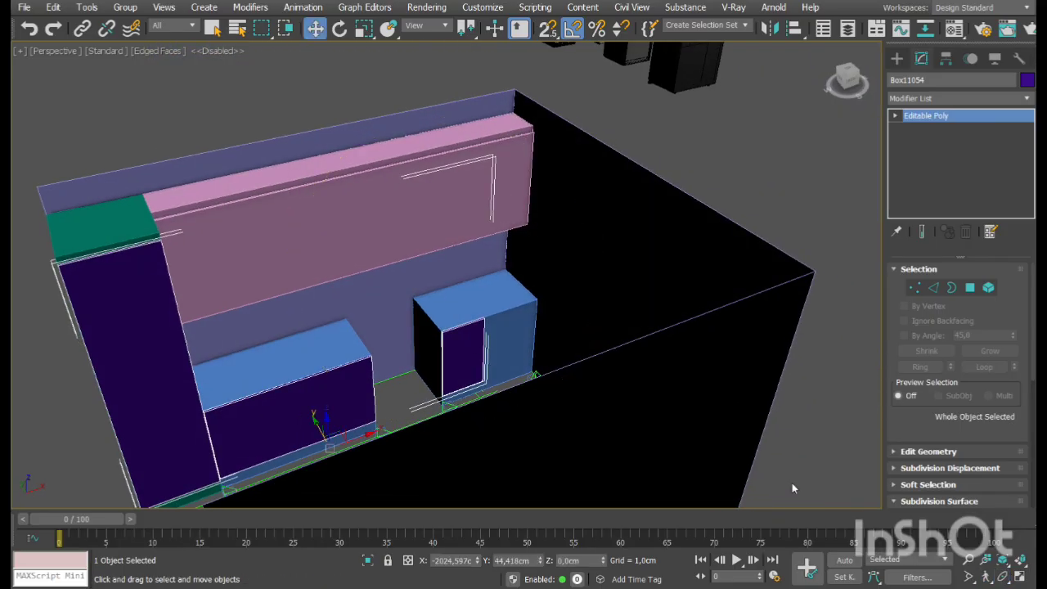
In the Top view, draw a countertop box about 296 by 64 cm and 11.6 cm high from the side wall to the tall cabinet
left_click(1020, 578)
right_click(309, 185)
left_click(1021, 578)
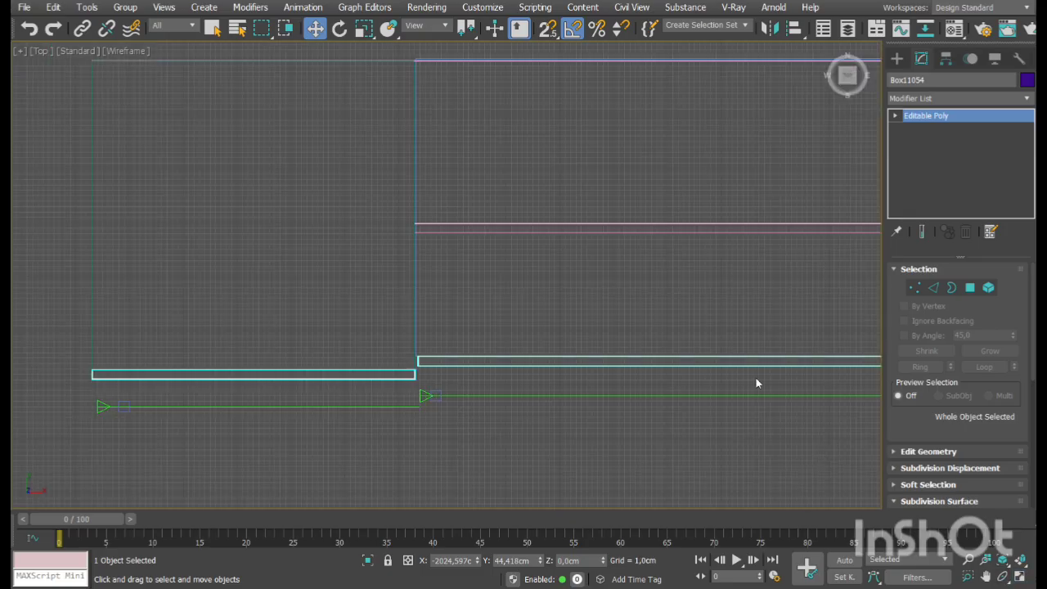
scroll(757, 382, "down", 3)
middle_click_drag(861, 252, 615, 312)
left_click(897, 58)
left_click(924, 155)
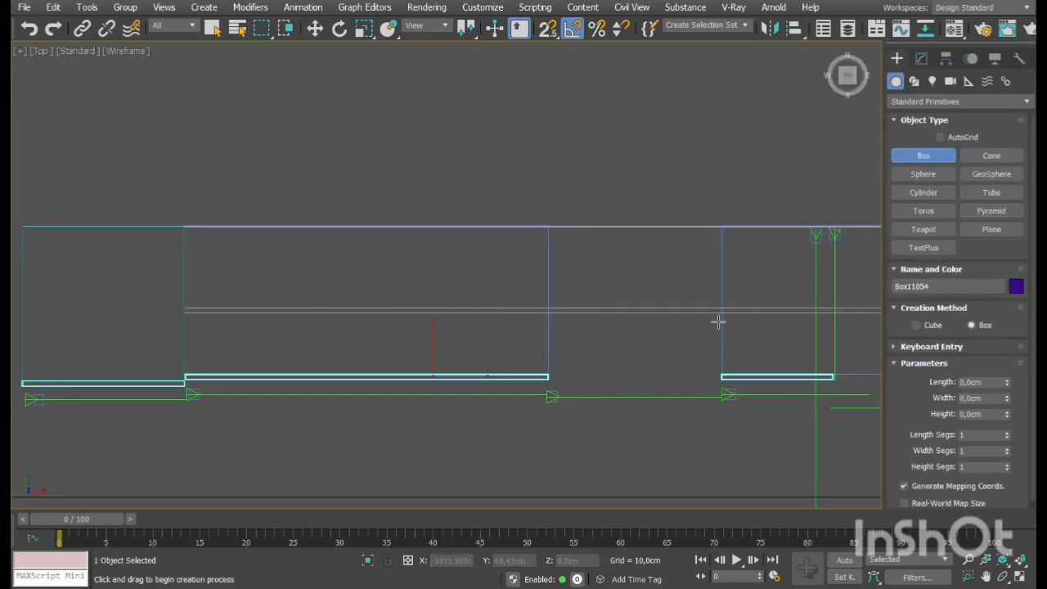
scroll(793, 268, "down", 2)
left_click_drag(829, 244, 267, 366)
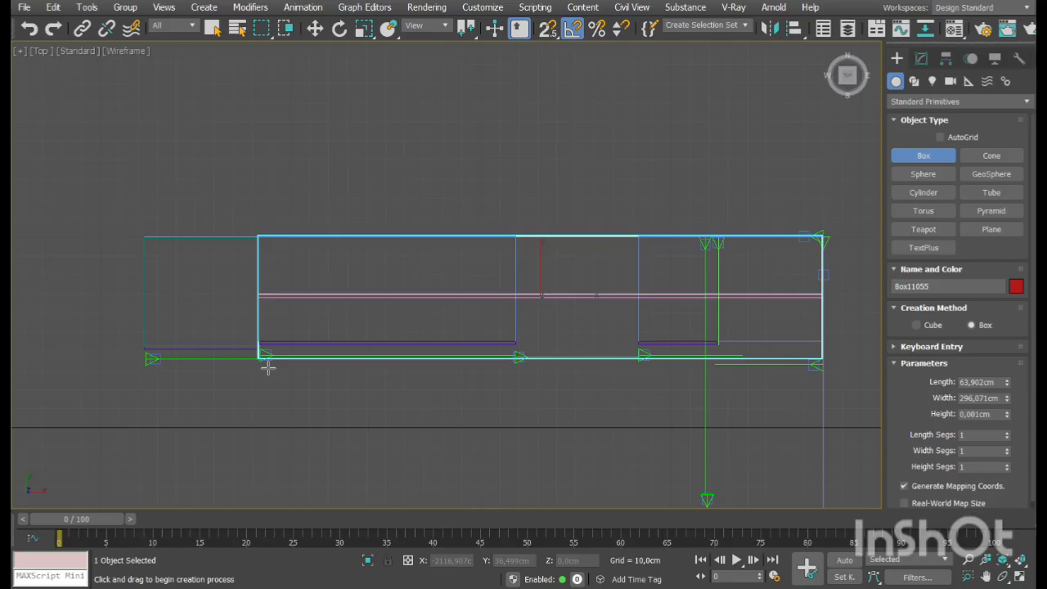
left_click(277, 345)
Set the countertop box's height to 5 cm and its length to 60 cm
double_click(980, 416)
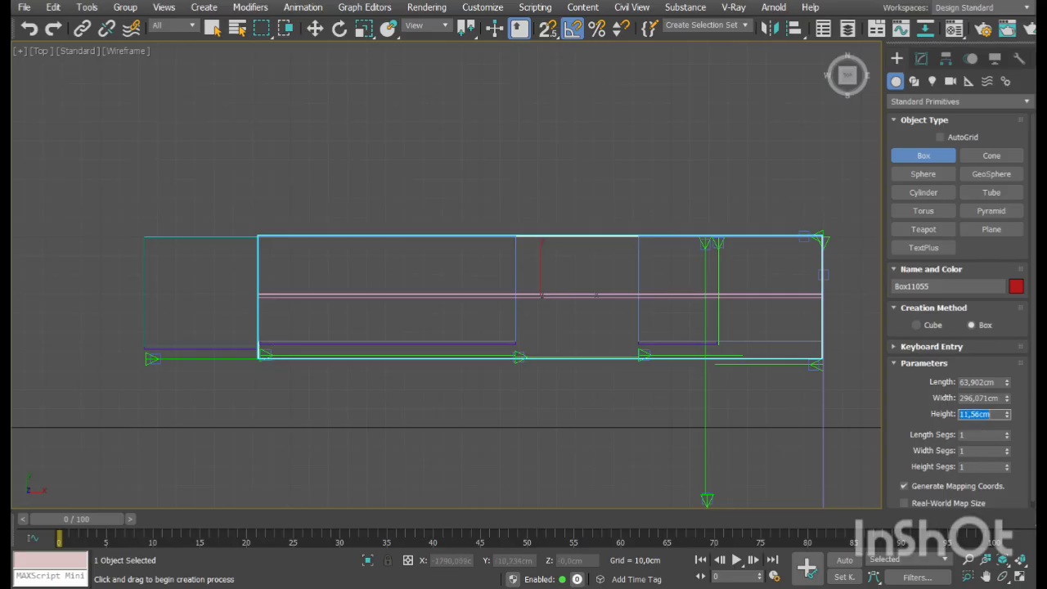
left_click(1019, 577)
right_click(748, 458)
left_click(1020, 577)
left_click(1003, 577)
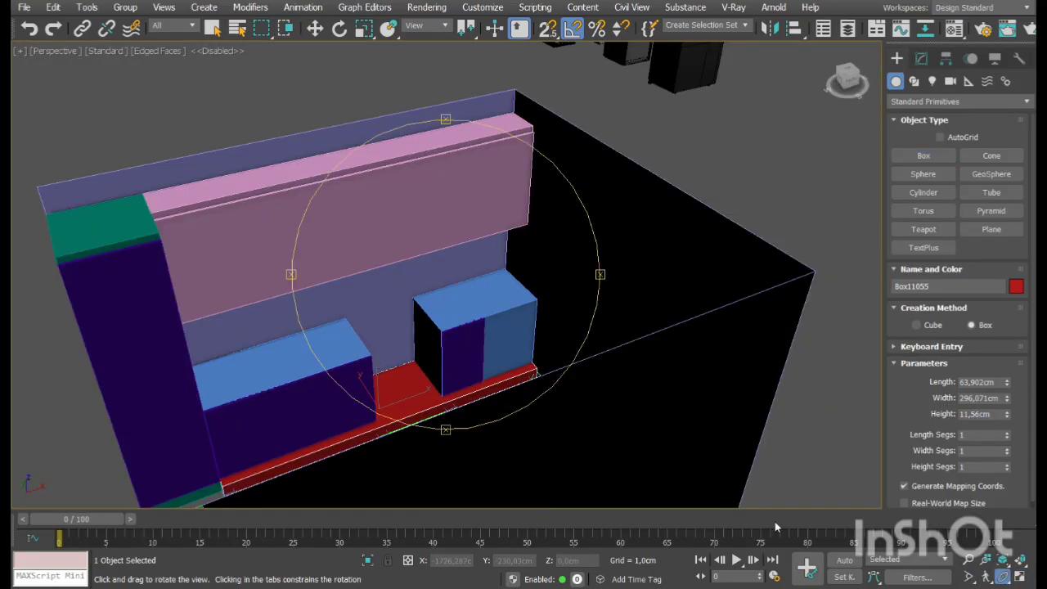
left_click_drag(483, 393, 544, 328)
scroll(569, 342, "up", 4)
right_click(544, 327)
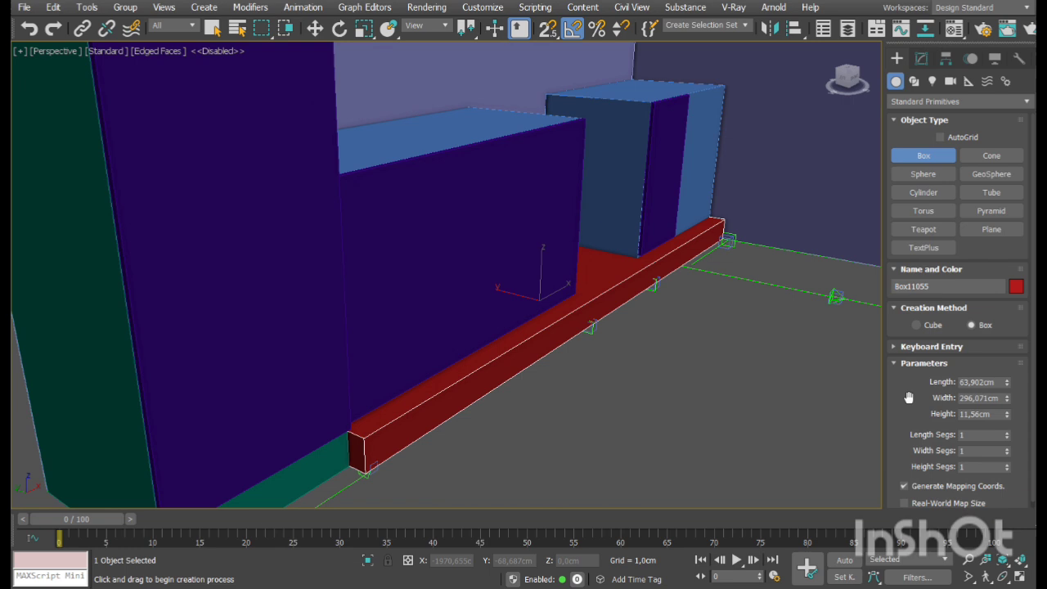
double_click(973, 415)
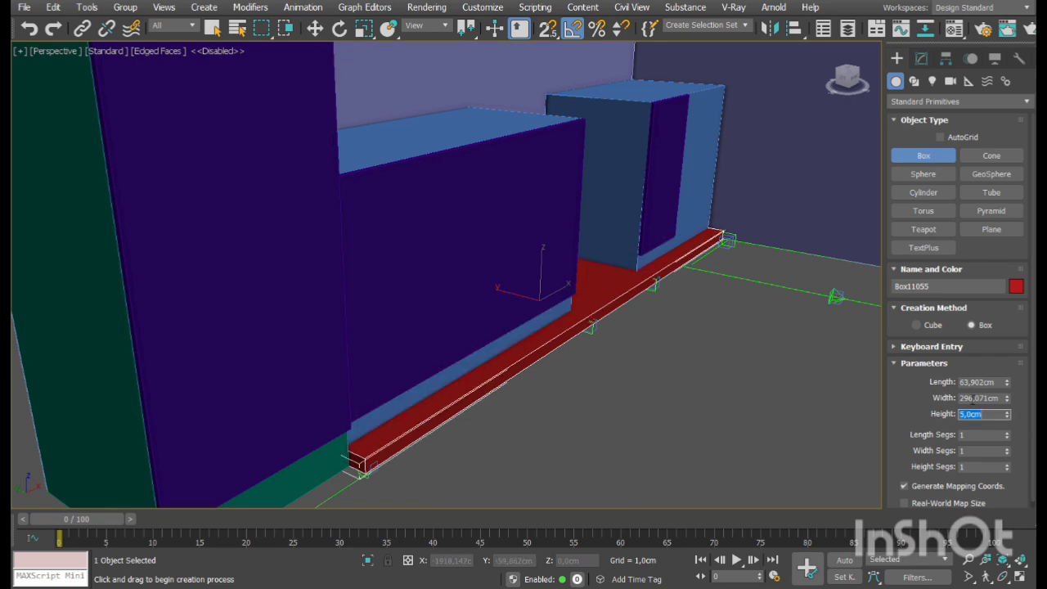
double_click(980, 385)
type("60")
key("Return")
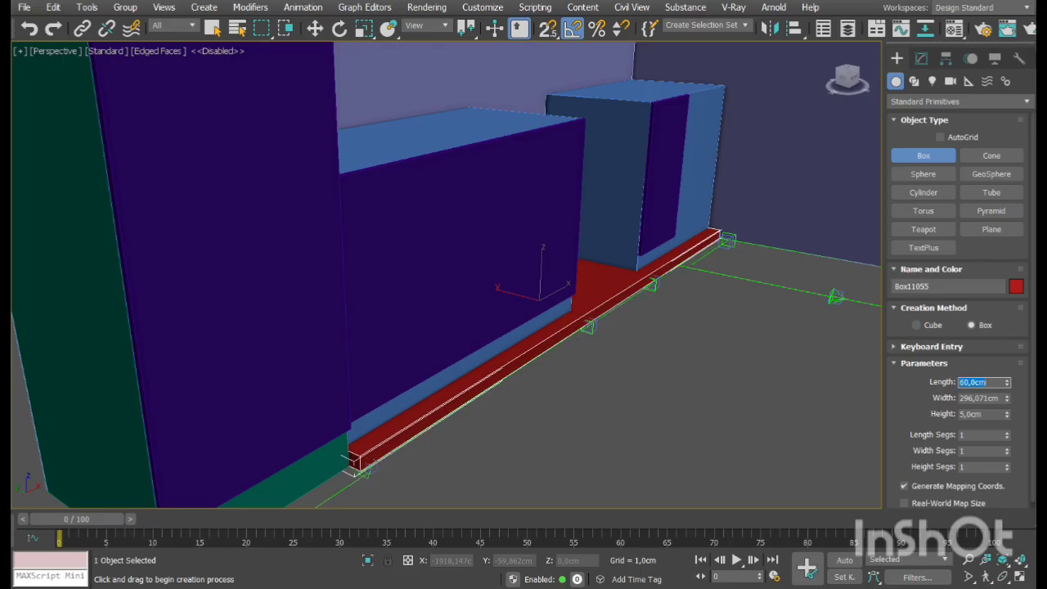
In the Top view, move the countertop box about 1.8 cm back so its rear edge meets the wall
left_click(1020, 578)
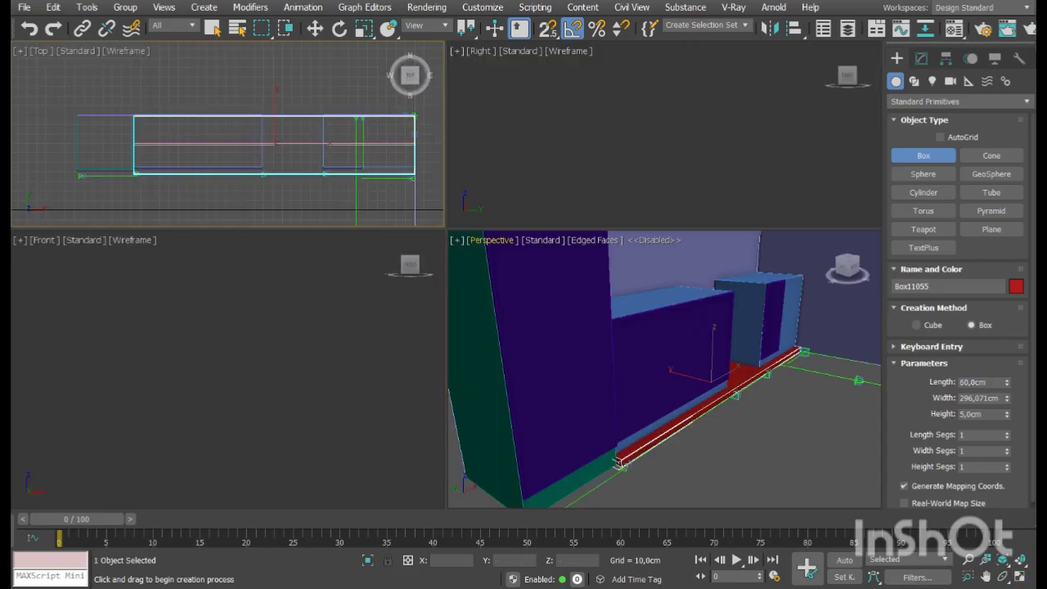
key("alt+w")
scroll(556, 319, "up", 5)
key("w")
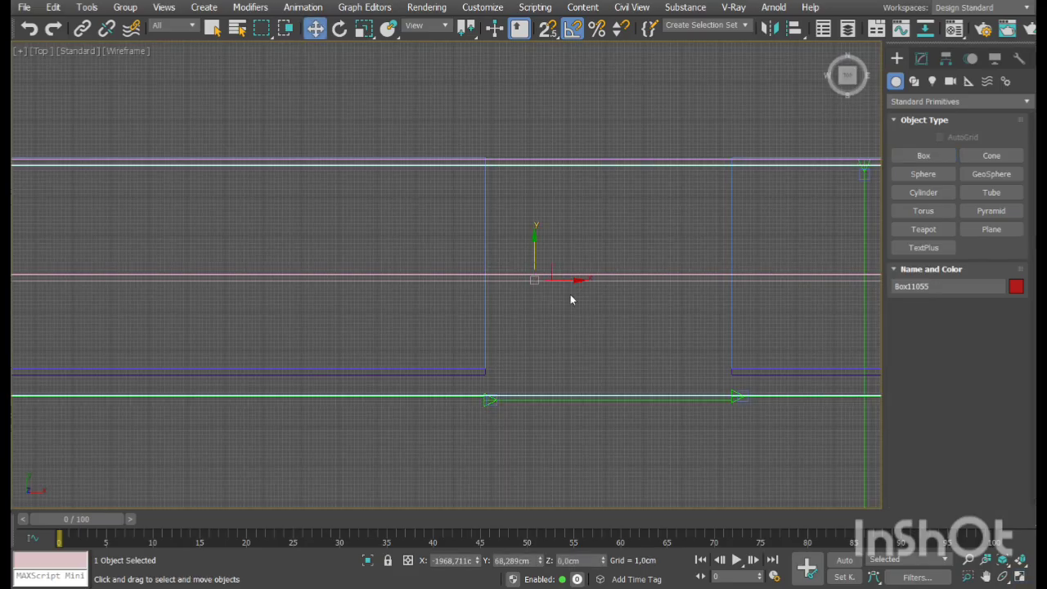
left_click_drag(540, 258, 540, 251)
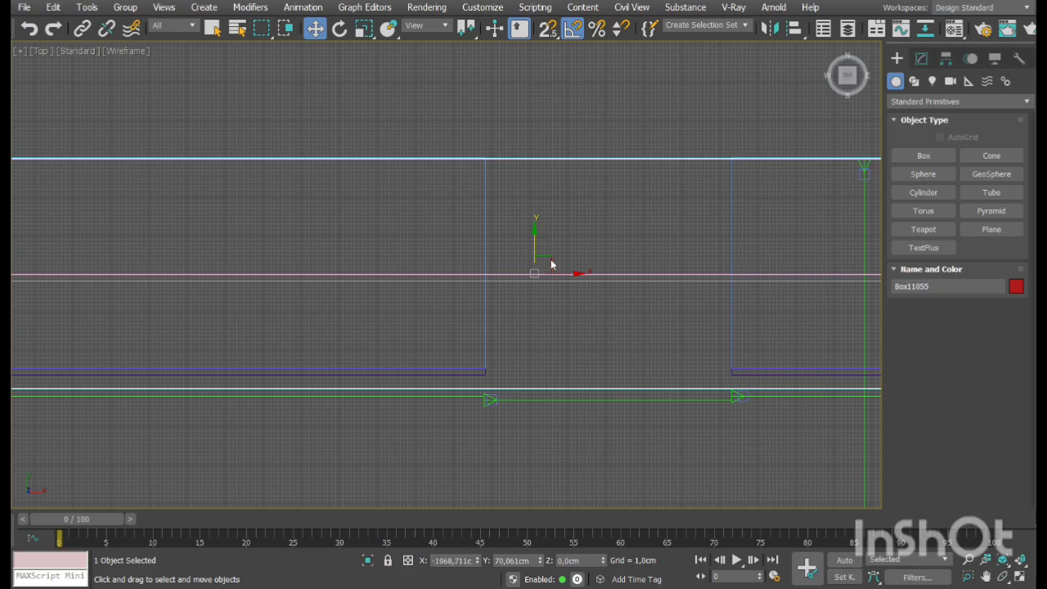
In the Perspective view, raise the countertop onto the base cabinets by setting its Z position to 85 cm
left_click(1021, 579)
left_click(1018, 578)
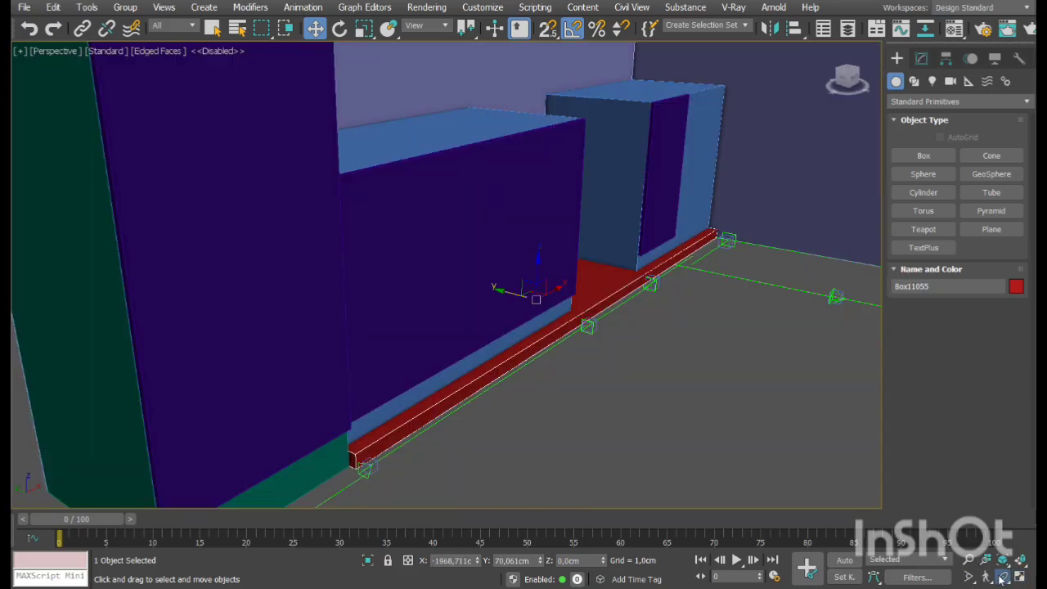
left_click(1003, 577)
left_click(316, 29)
type("85")
key("Return")
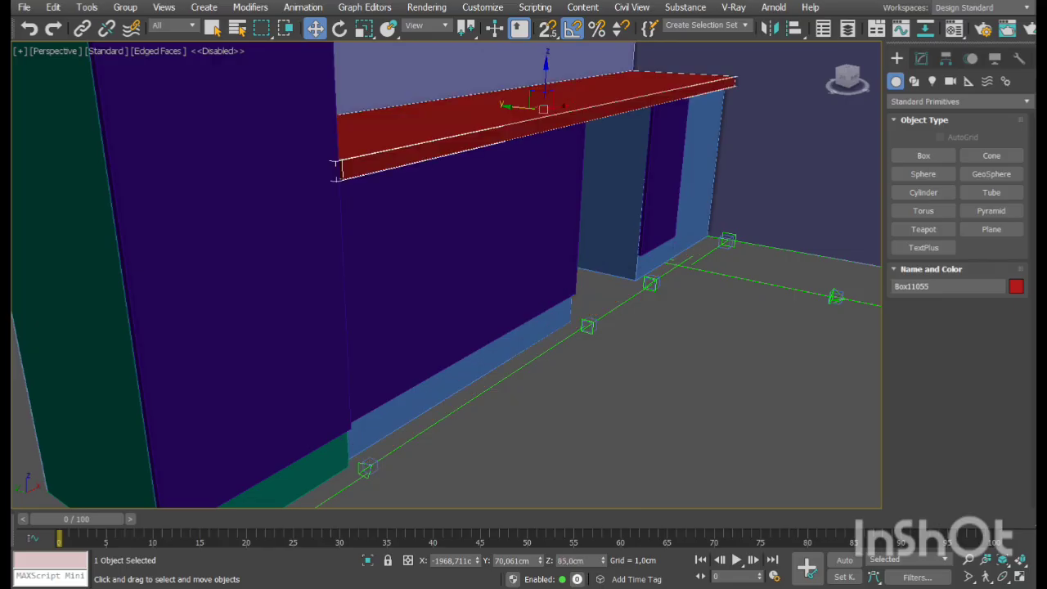
Convert the countertop box to an Editable Poly, with its front edge in close view
left_click(1004, 577)
left_click_drag(446, 225, 444, 299)
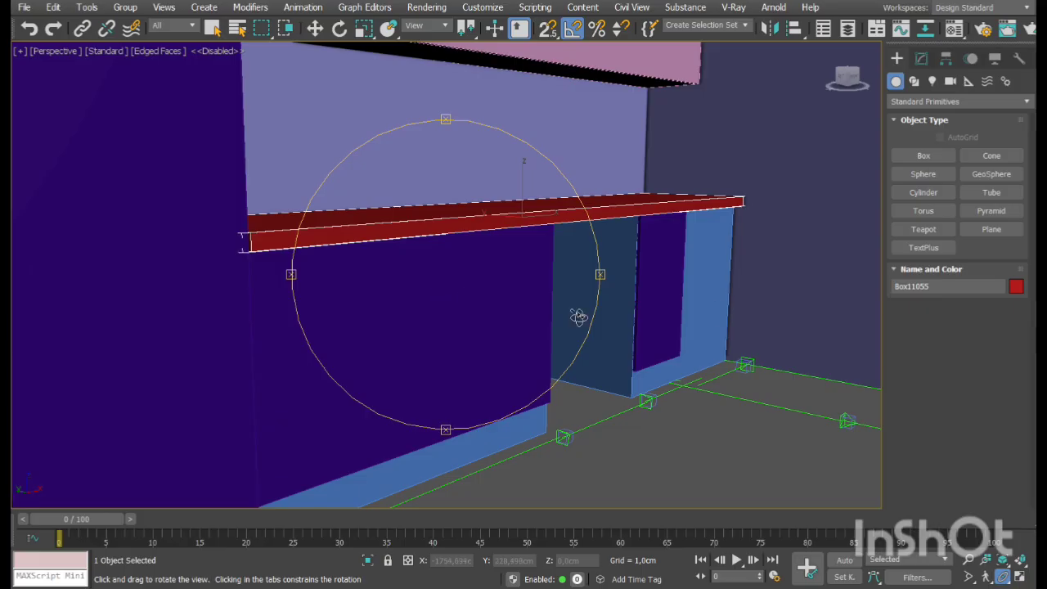
left_click_drag(514, 267, 490, 230)
scroll(491, 232, "up", 2)
left_click_drag(578, 288, 533, 222)
right_click(532, 222)
scroll(533, 222, "up", 2)
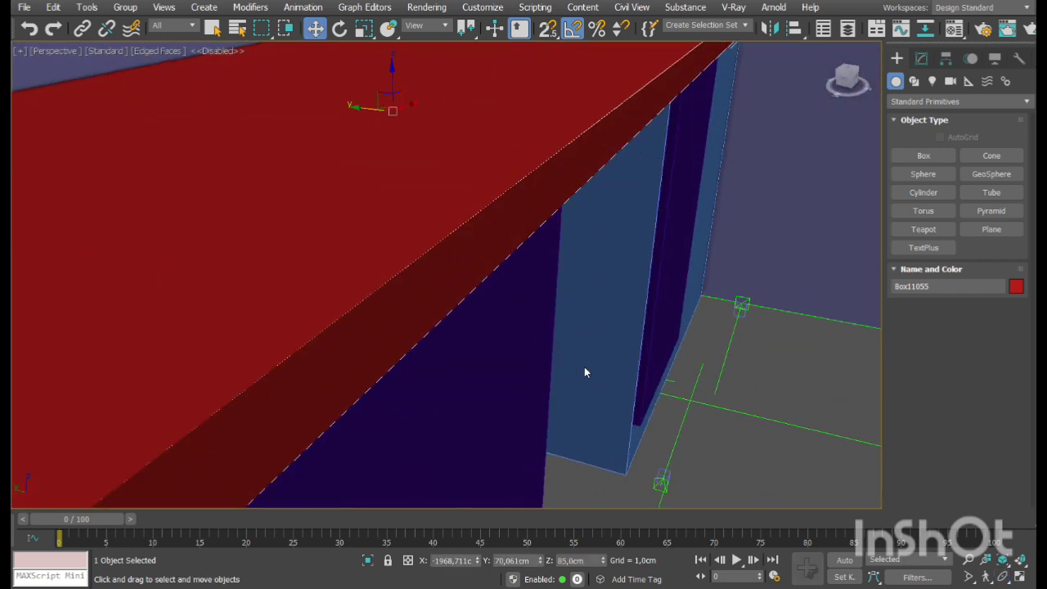
left_click(921, 58)
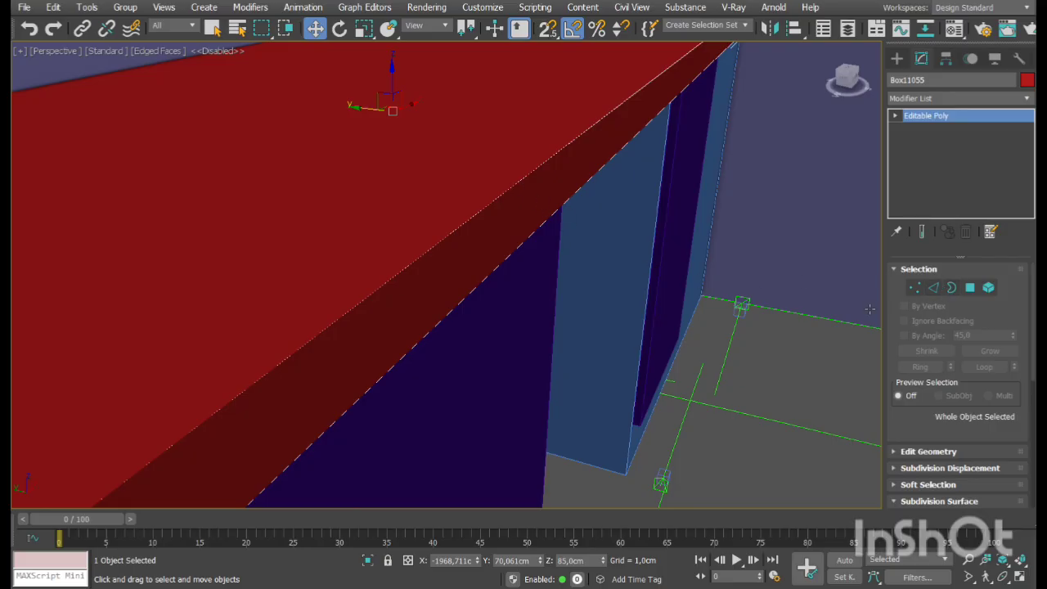
Chamfer the countertop's two long front edges with several segments to give them a rounded profile
left_click(933, 287)
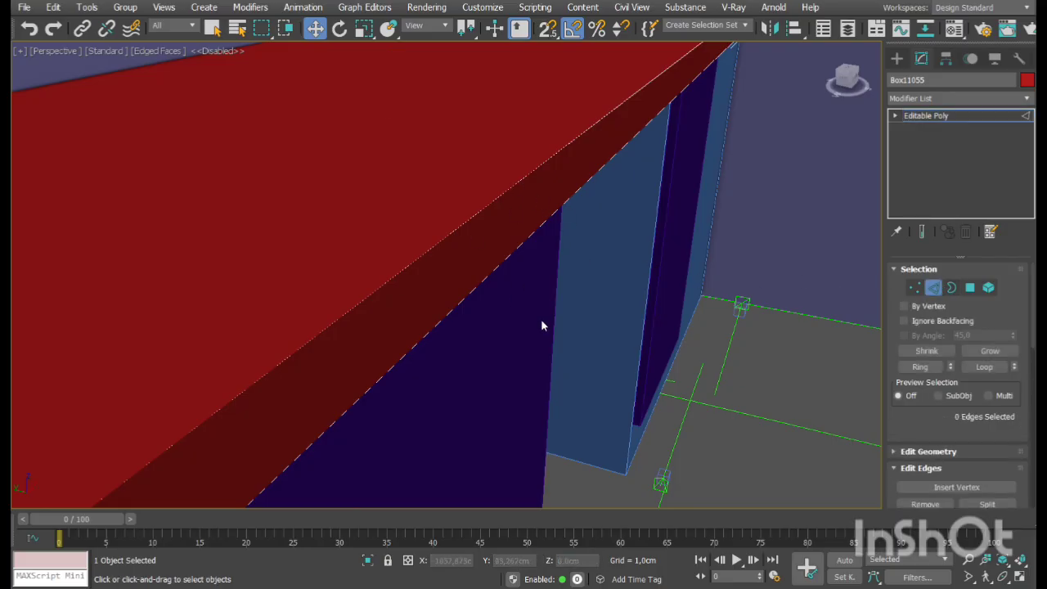
left_click_drag(491, 188, 488, 181)
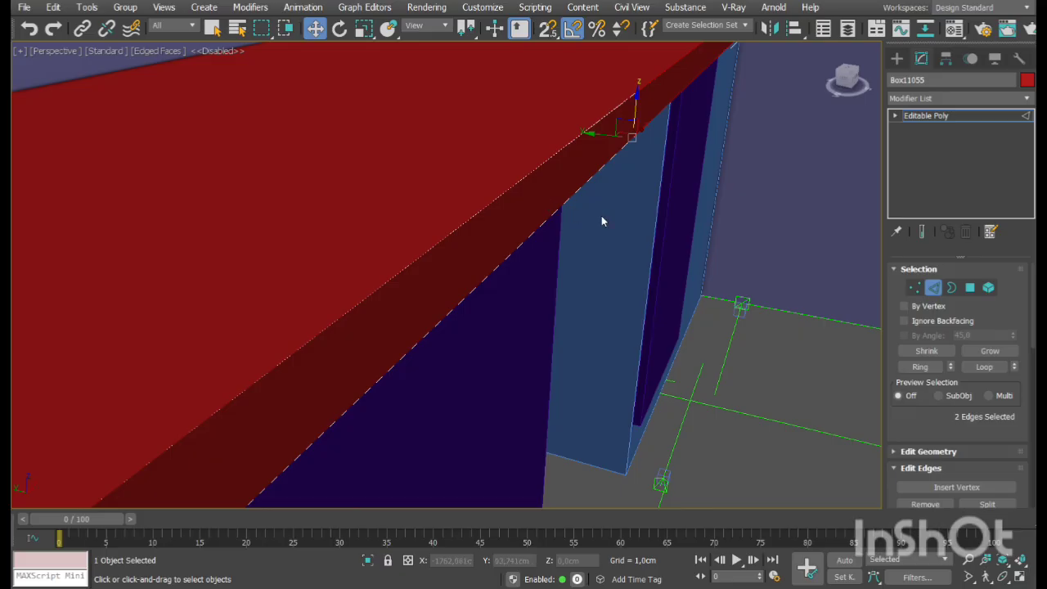
left_click_drag(923, 417, 942, 373)
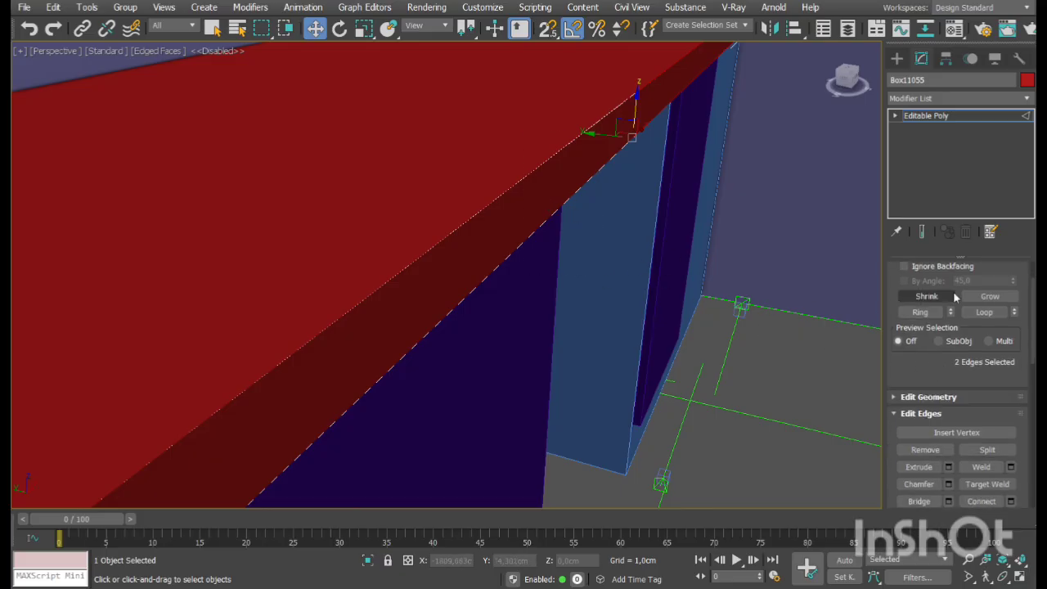
left_click(896, 115)
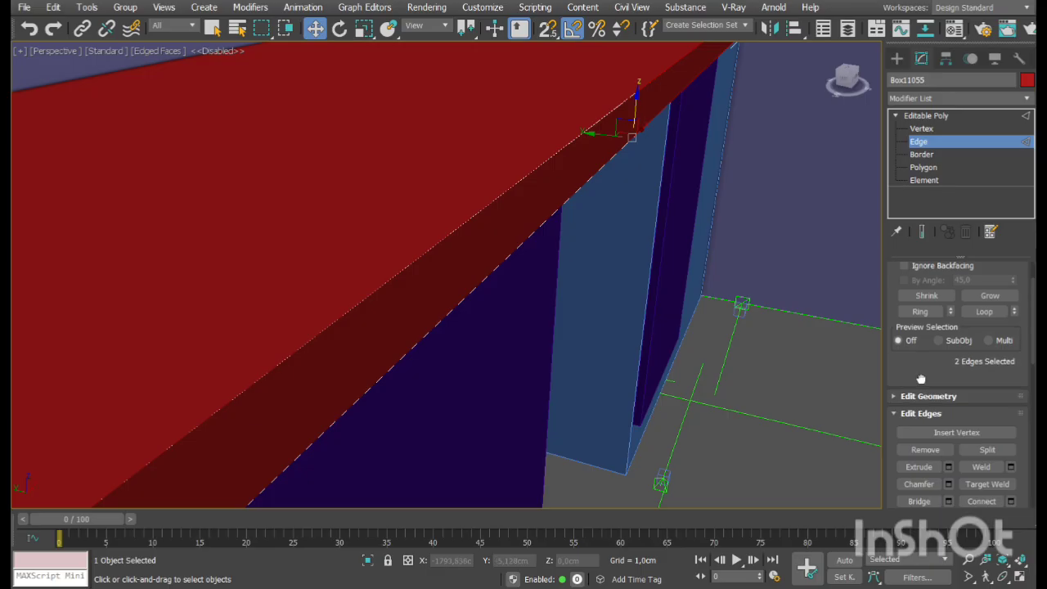
left_click_drag(916, 391, 911, 299)
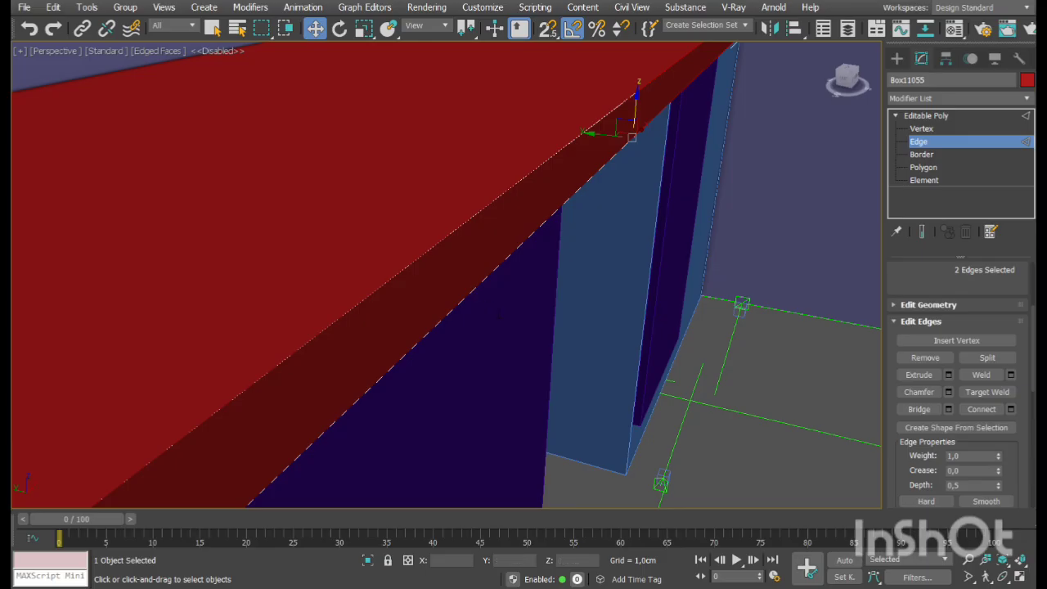
key("Return")
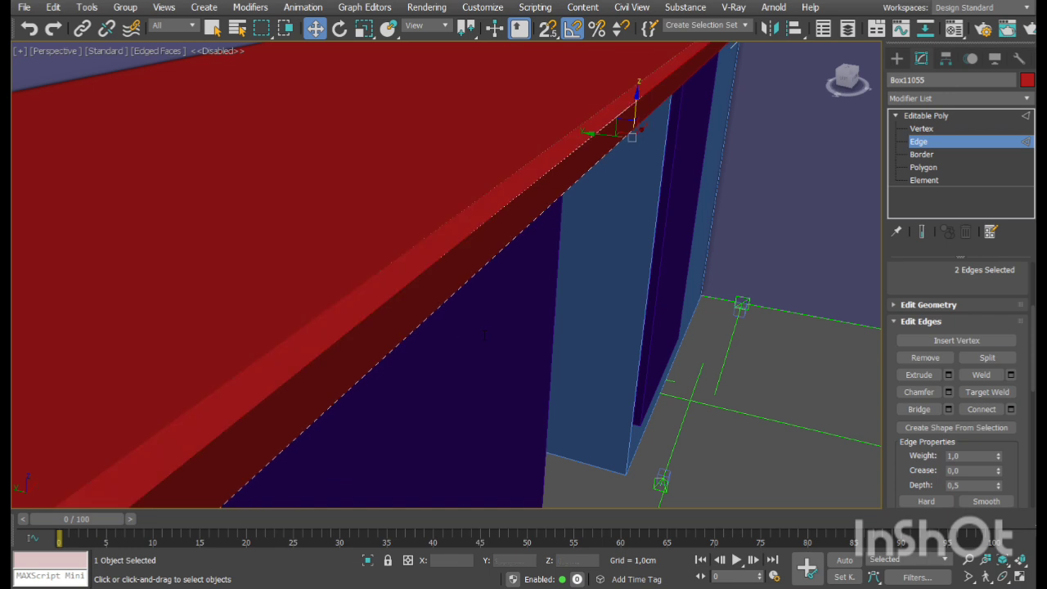
key("Return")
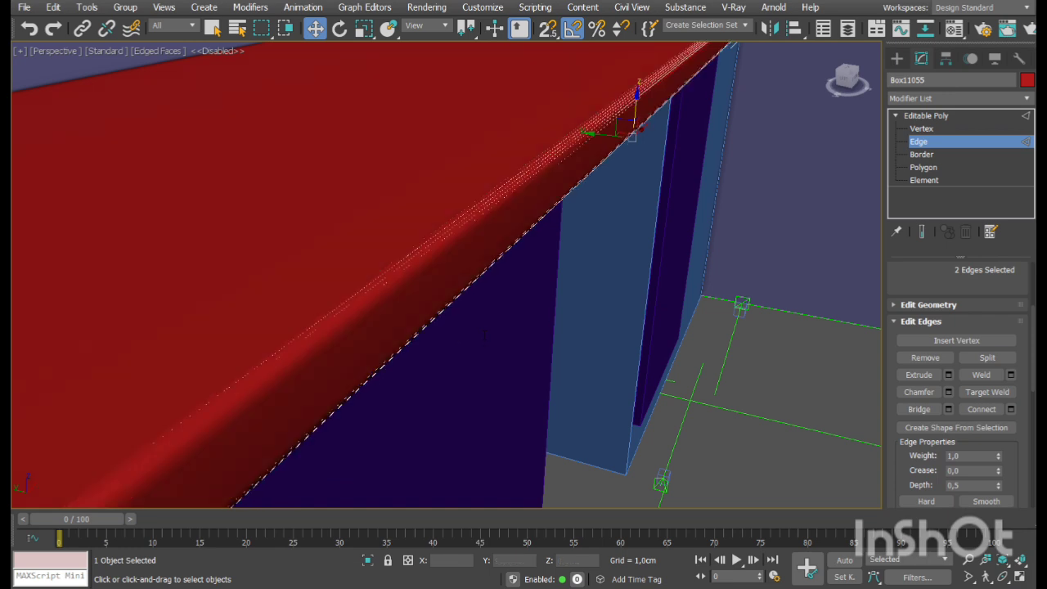
left_click(459, 436)
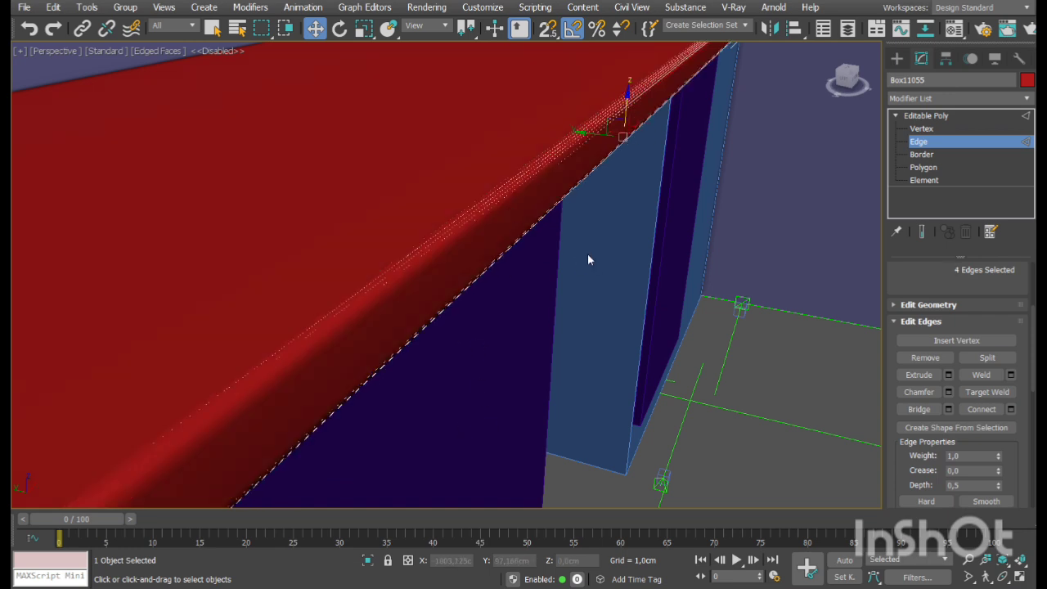
Examine the countertop's chamfered front edge up close and along its length
left_click(968, 561)
left_click_drag(508, 241, 491, 213)
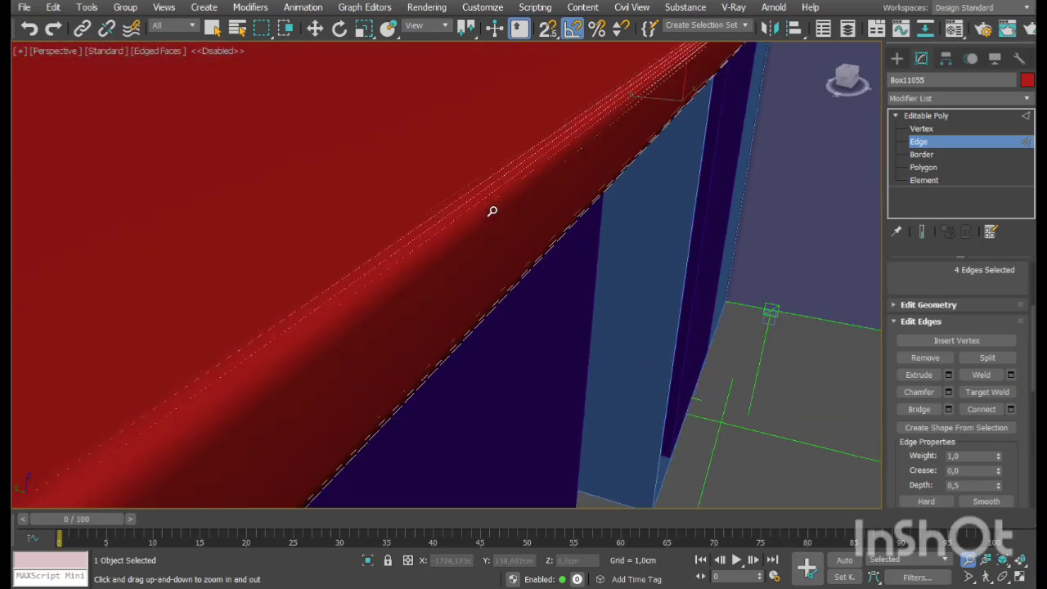
middle_click_drag(491, 213, 699, 164)
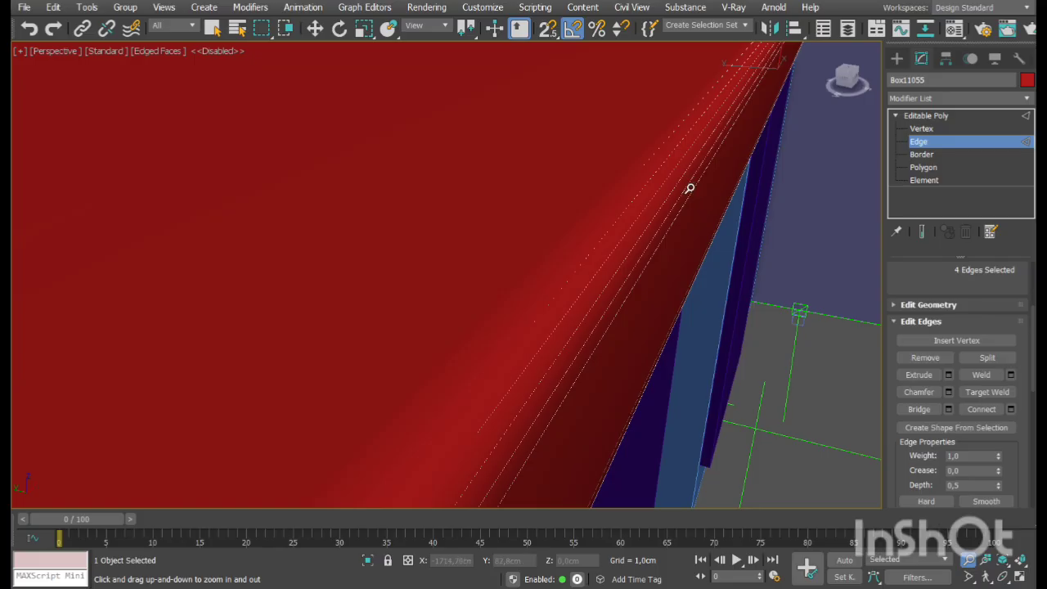
middle_click_drag(675, 324, 519, 262)
scroll(567, 283, "down", 3)
scroll(523, 260, "down", 2)
key("w")
left_click(1003, 577)
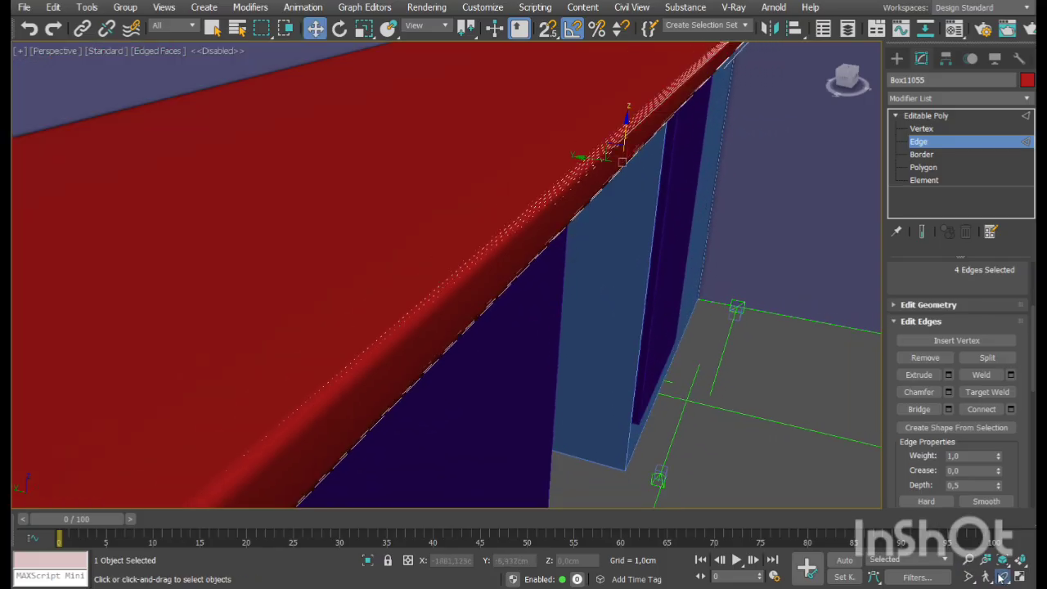
left_click_drag(458, 262, 405, 328)
middle_click_drag(405, 327, 556, 260)
right_click(557, 259)
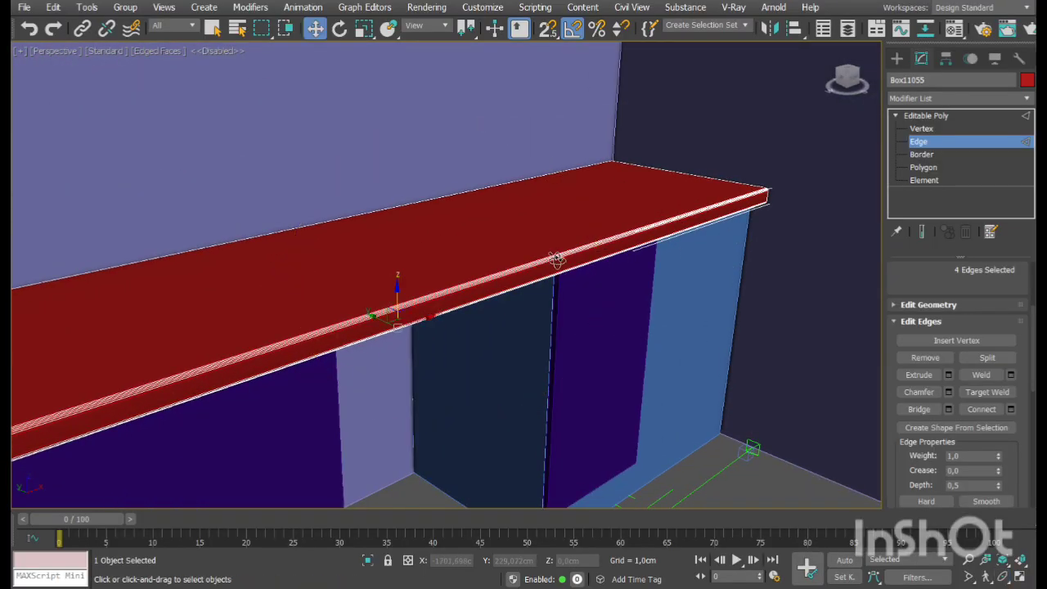
Leave the countertop's edge editing with nothing selected and make the Top view active
left_click(944, 143)
middle_click_drag(486, 318, 638, 252)
scroll(638, 252, "down", 3)
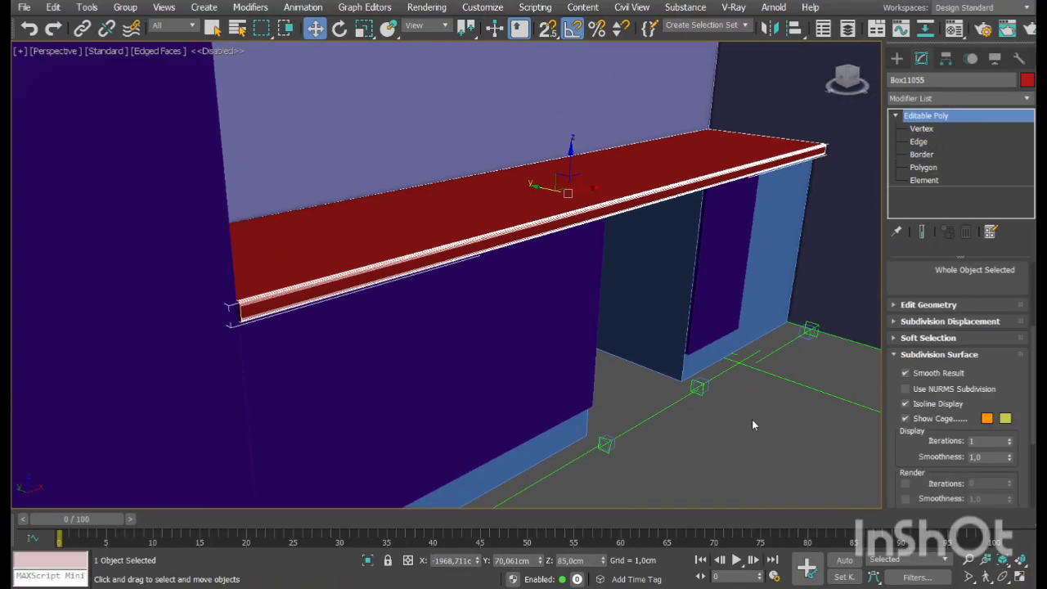
left_click(753, 422)
scroll(530, 271, "down", 5)
middle_click_drag(510, 283, 533, 346)
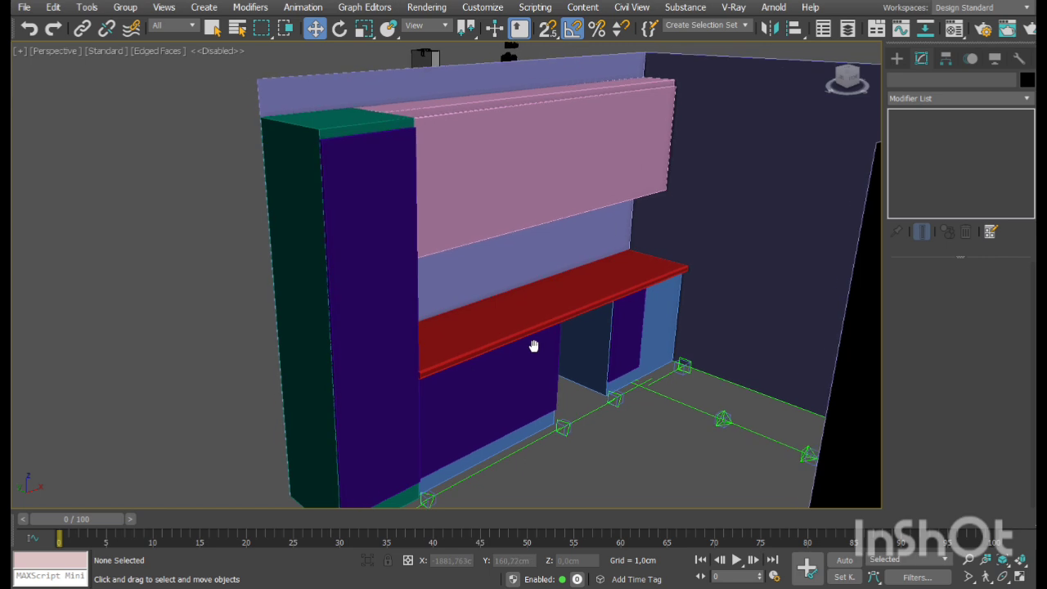
left_click(1019, 577)
left_click(326, 132)
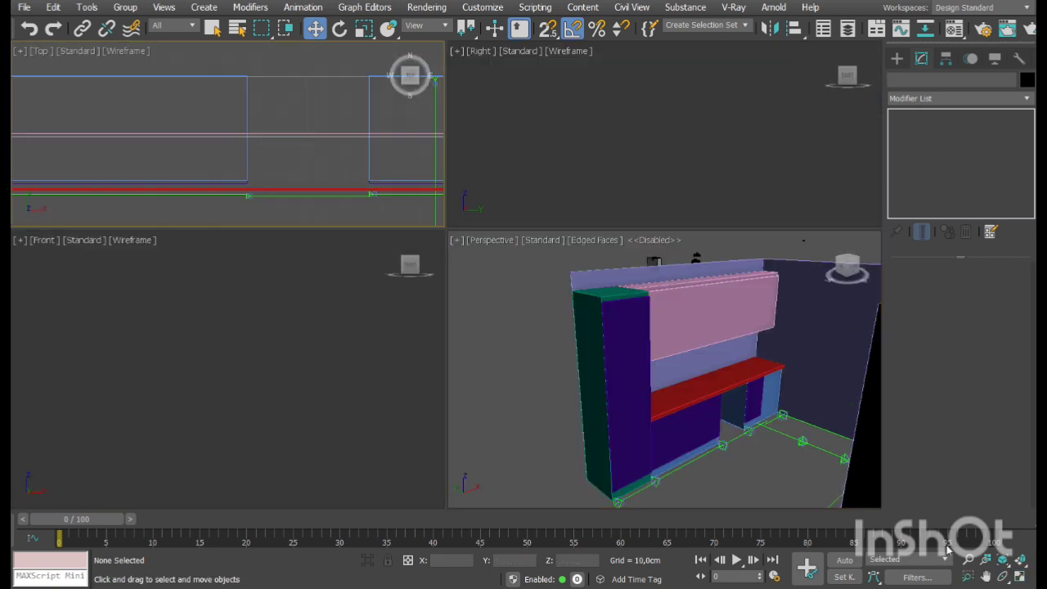
Detach the tall cabinet's front panel from the shared front-panel poly as a separate object
left_click(1020, 577)
scroll(525, 283, "down", 4)
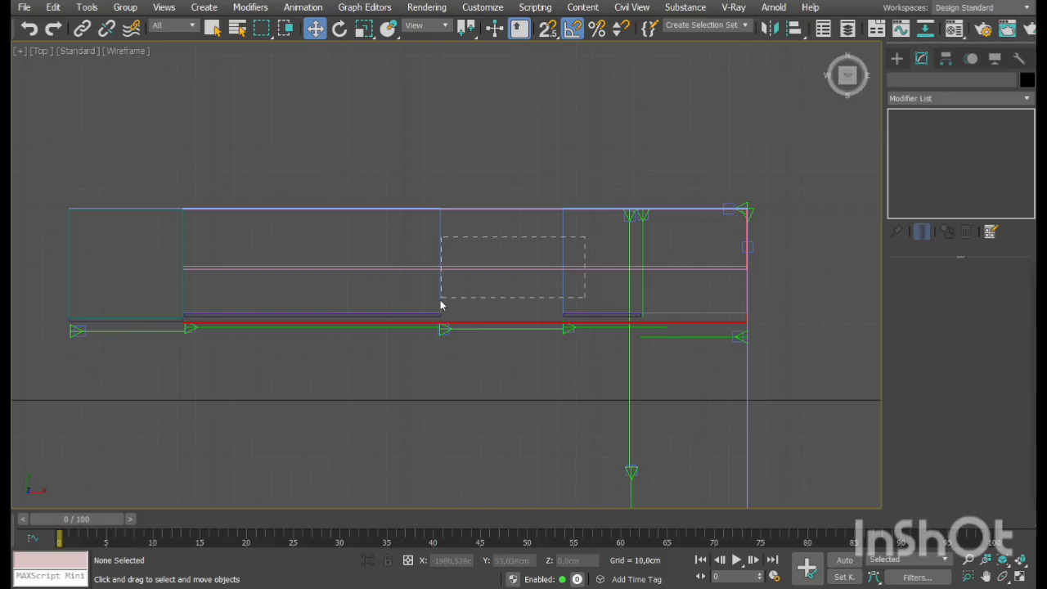
left_click_drag(441, 305, 384, 328)
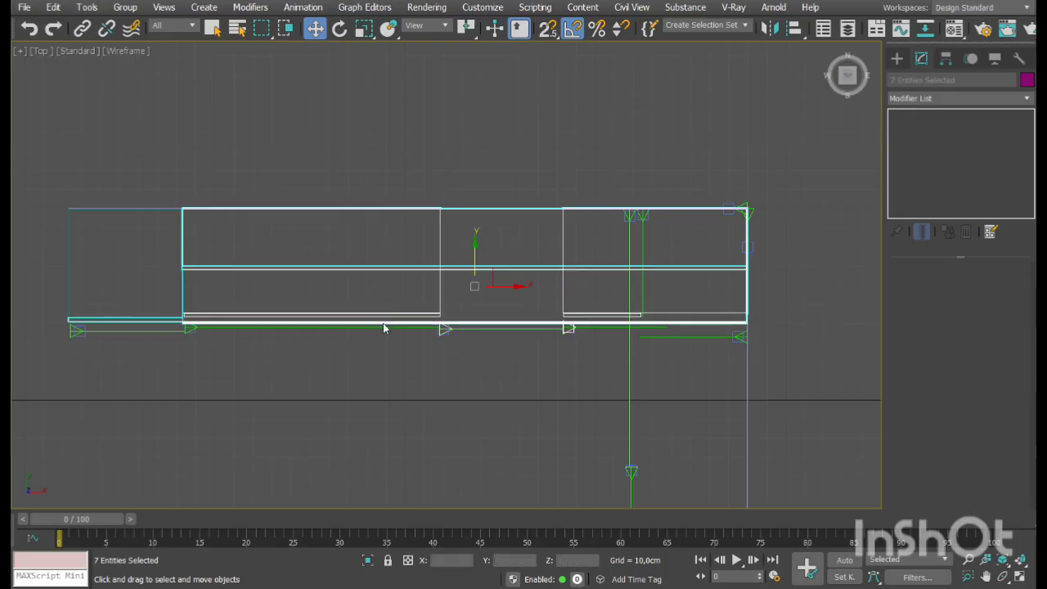
scroll(201, 331, "up", 5)
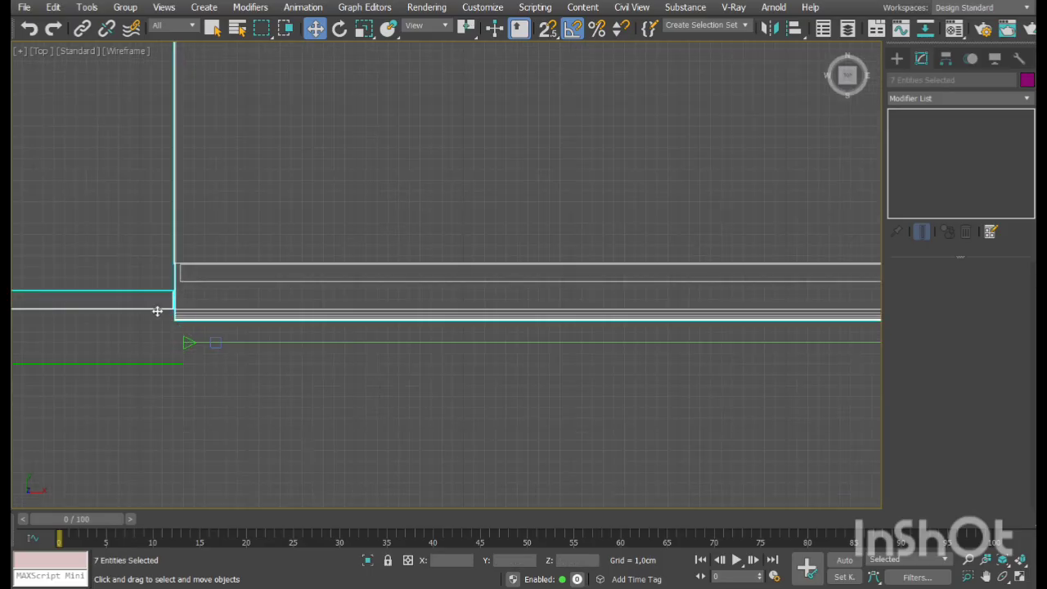
left_click(158, 311)
middle_click_drag(255, 308, 605, 315)
left_click(988, 288)
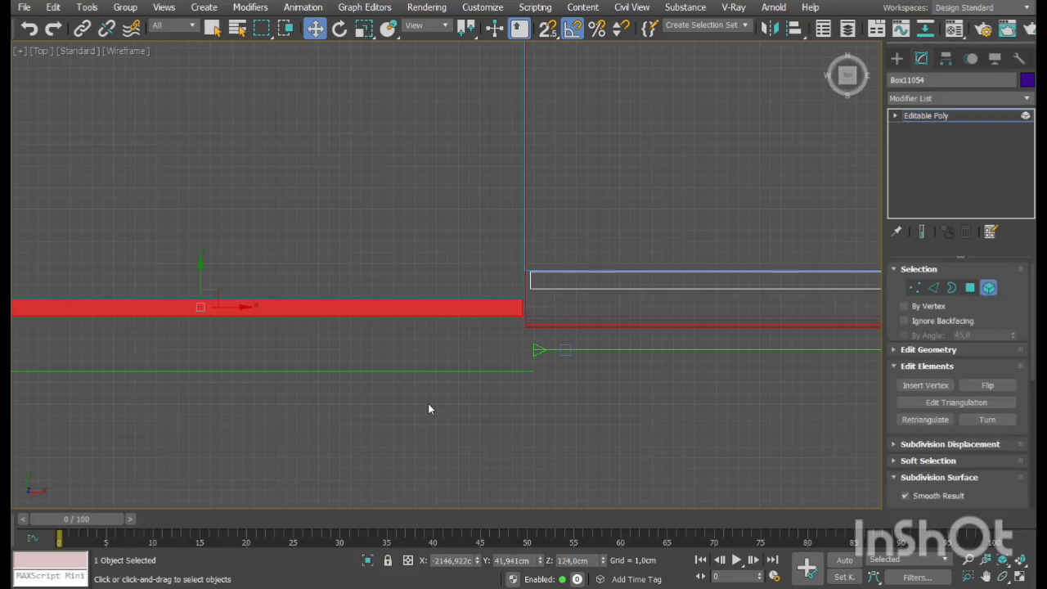
scroll(903, 328, "down", 7)
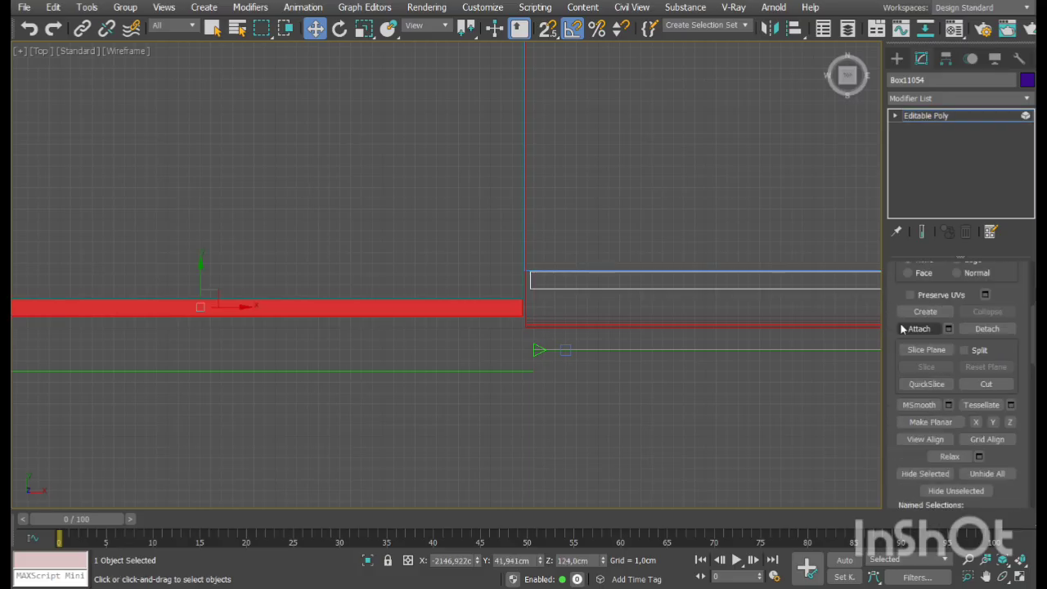
left_click(984, 329)
left_click(566, 306)
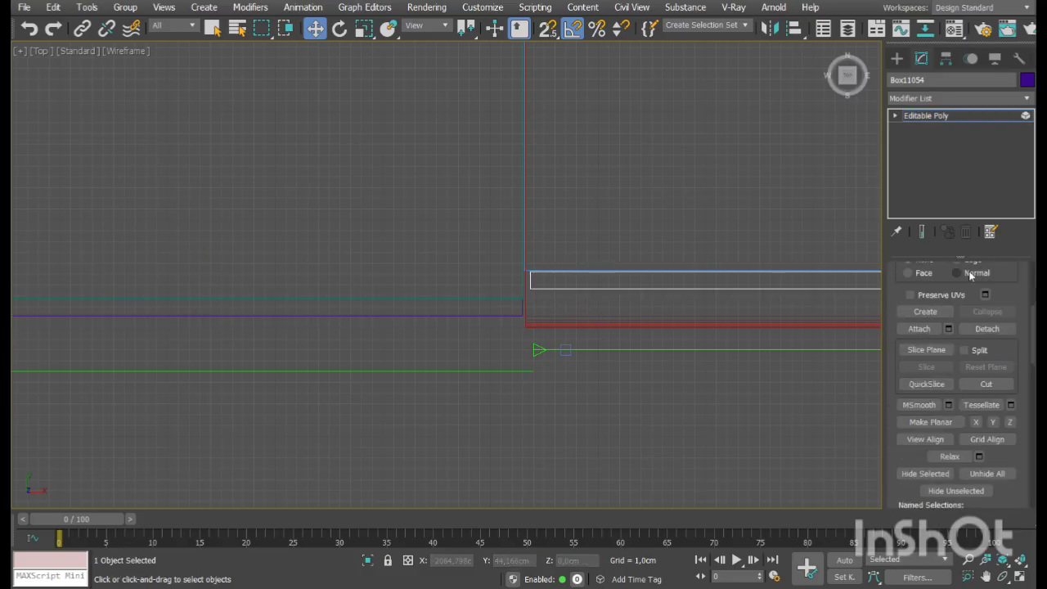
left_click(896, 117)
left_click(937, 182)
Copy the base cabinets, wall cabinets, remaining front panels and countertop, rotating the copy -90 degrees in plan
middle_click_drag(700, 266, 442, 278)
scroll(442, 278, "down", 8)
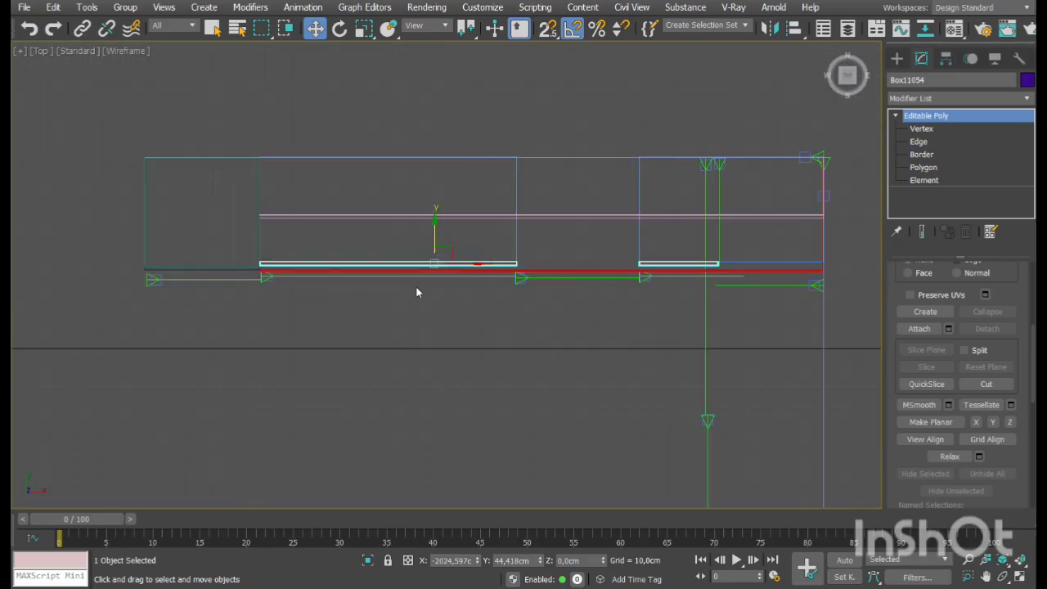
left_click_drag(526, 321, 478, 214)
middle_click_drag(537, 292, 452, 252)
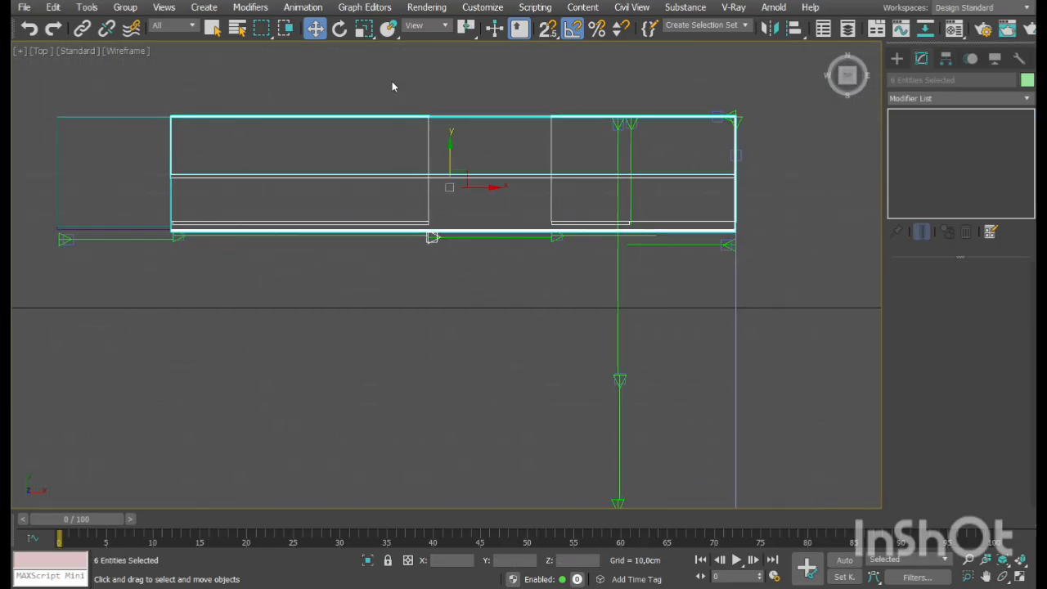
key("e")
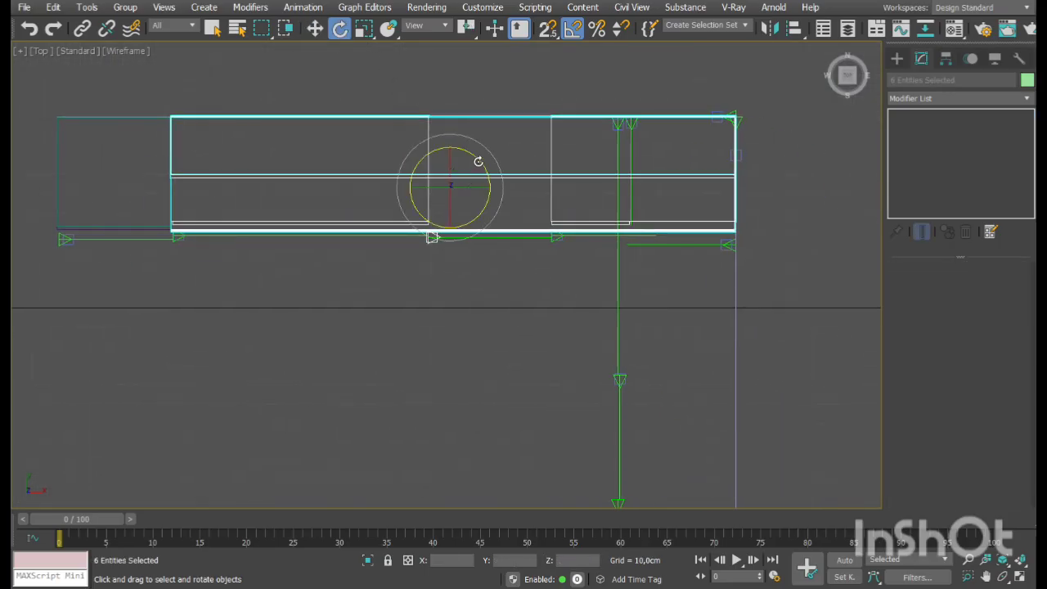
left_click_drag(479, 161, 509, 193)
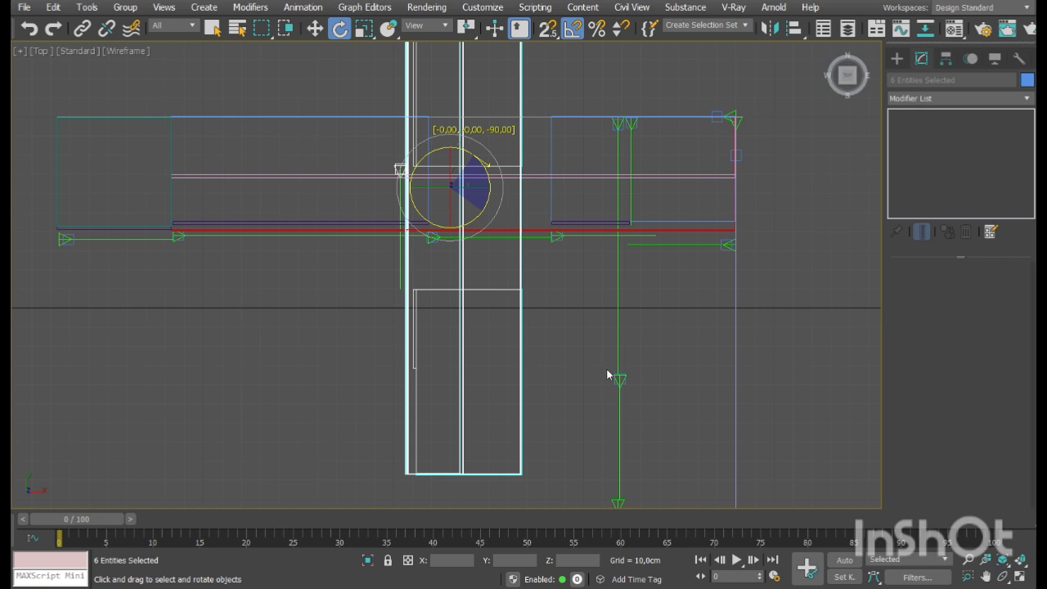
left_click(572, 30)
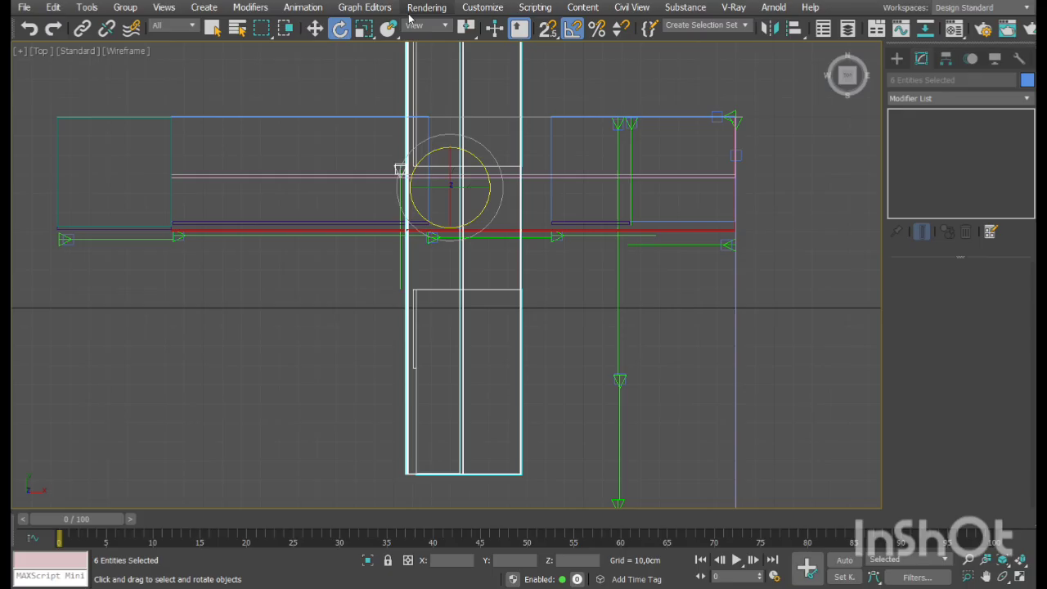
Move the rotated cabinet run against the adjoining wall, starting at the corner beside the original run's wall cabinets
left_click(315, 28)
left_click_drag(453, 171, 682, 343)
middle_click_drag(682, 343, 627, 287)
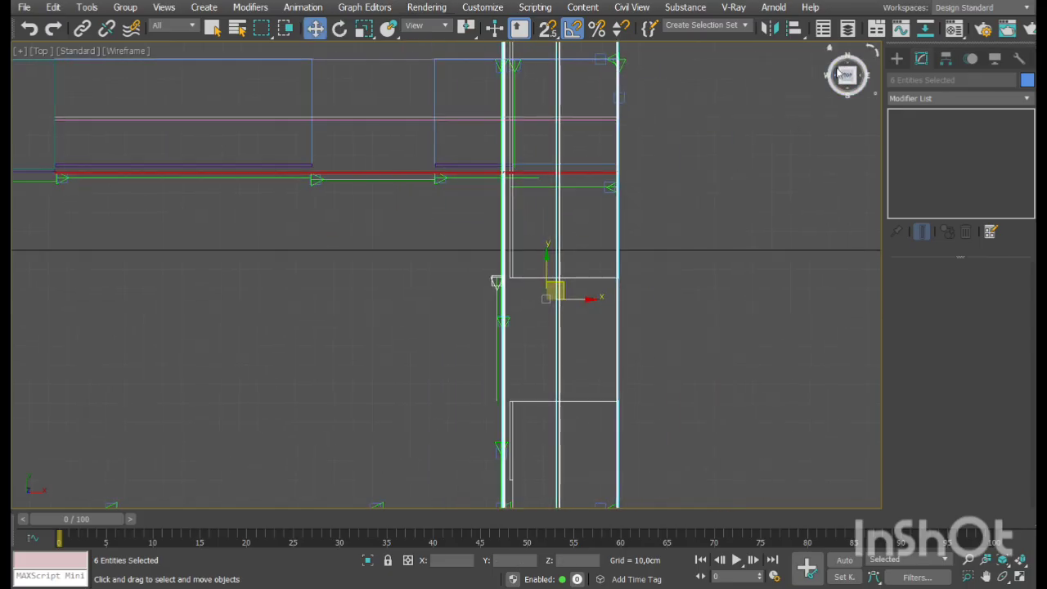
left_click(874, 50)
middle_click_drag(528, 122, 586, 318)
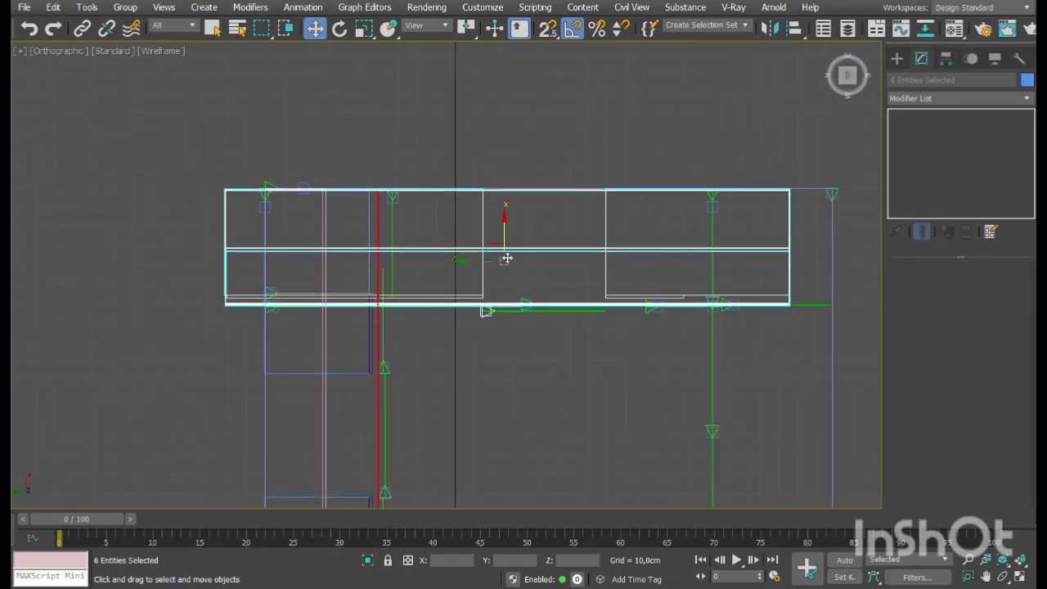
scroll(507, 260, "up", 5)
middle_click_drag(509, 230, 604, 308)
scroll(524, 299, "down", 5)
left_click_drag(604, 308, 618, 320)
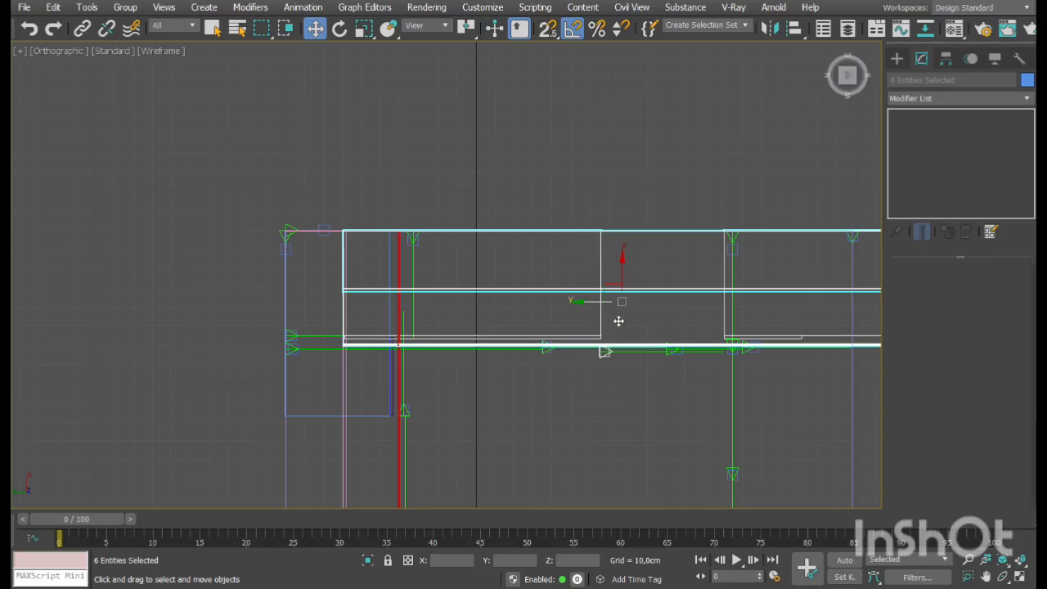
Examine the L-shaped layout from several angles, checking the corner and the far end of the new cabinet run
left_click(1019, 578)
right_click(708, 460)
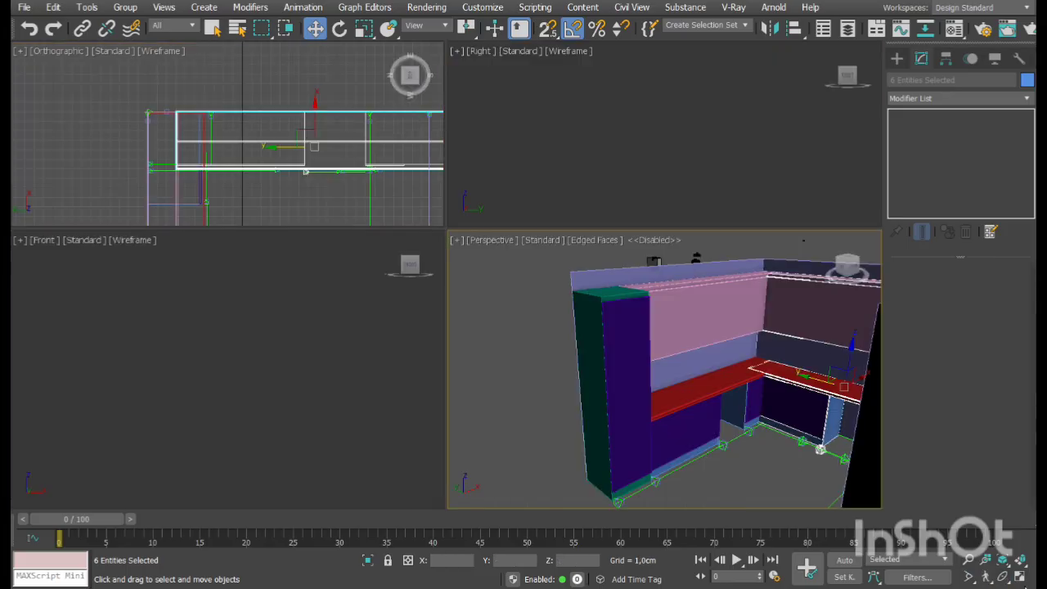
left_click(1021, 578)
left_click(1004, 578)
left_click_drag(606, 296, 361, 309)
right_click(361, 309)
left_click(443, 95)
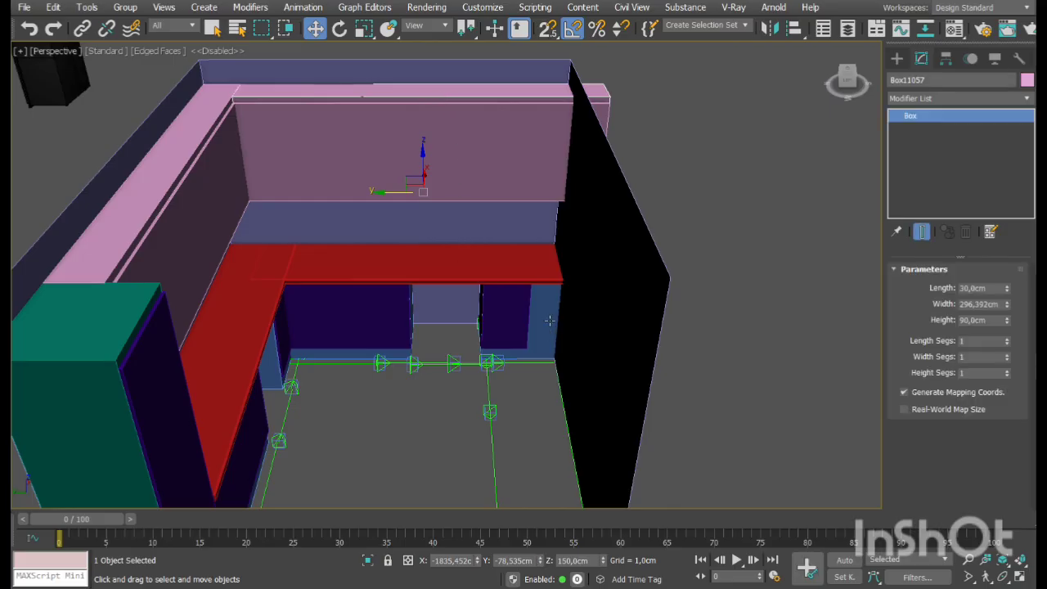
left_click(1004, 578)
left_click_drag(470, 288, 509, 271)
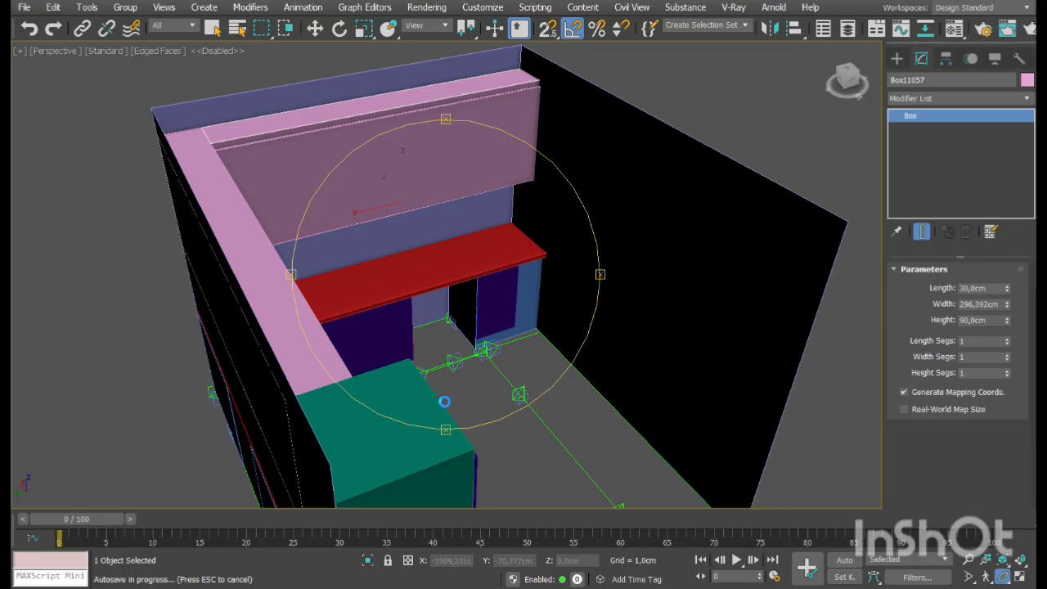
left_click_drag(488, 346, 447, 312)
Copy the 57 x 60 x 240 cm tall cabinet box to the far end of the new cabinet run
key("w")
left_click(204, 235)
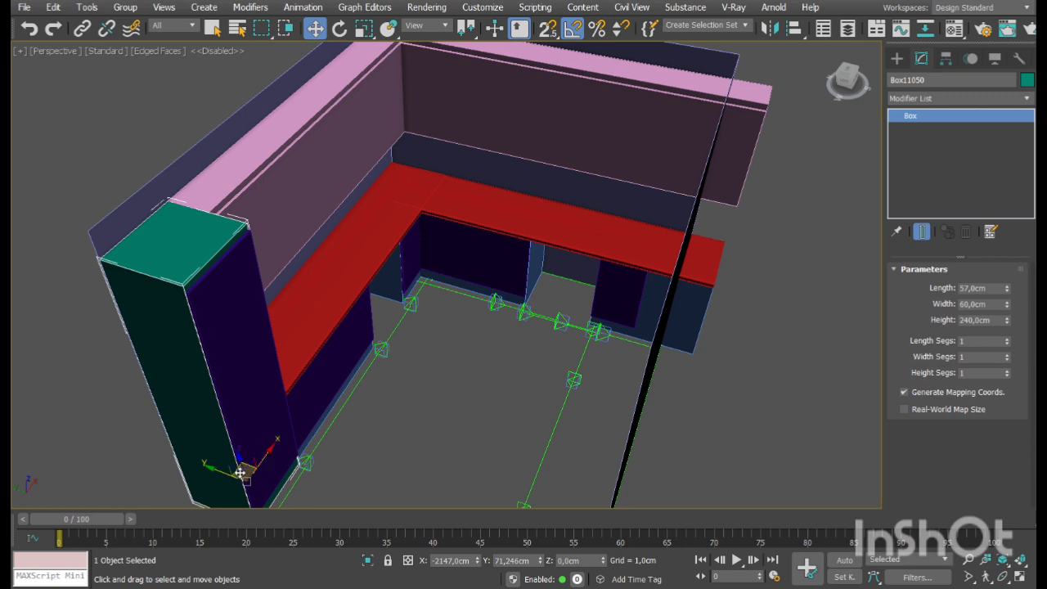
left_click_drag(247, 473, 627, 330, "shift")
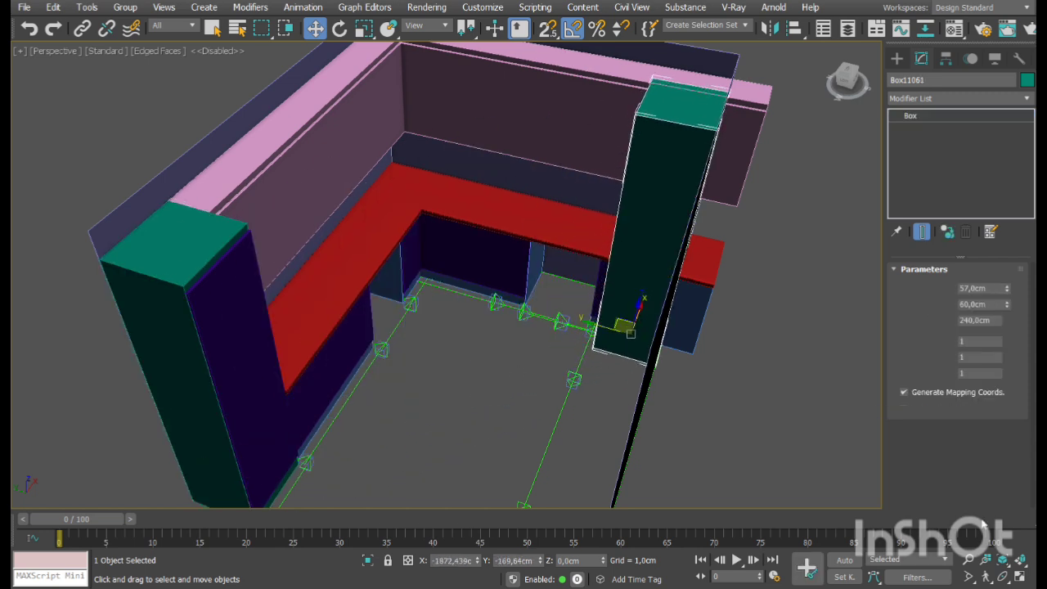
Align the copied tall box in plan with the room corner at the far end of the new run
key("alt+w")
left_click(1021, 578)
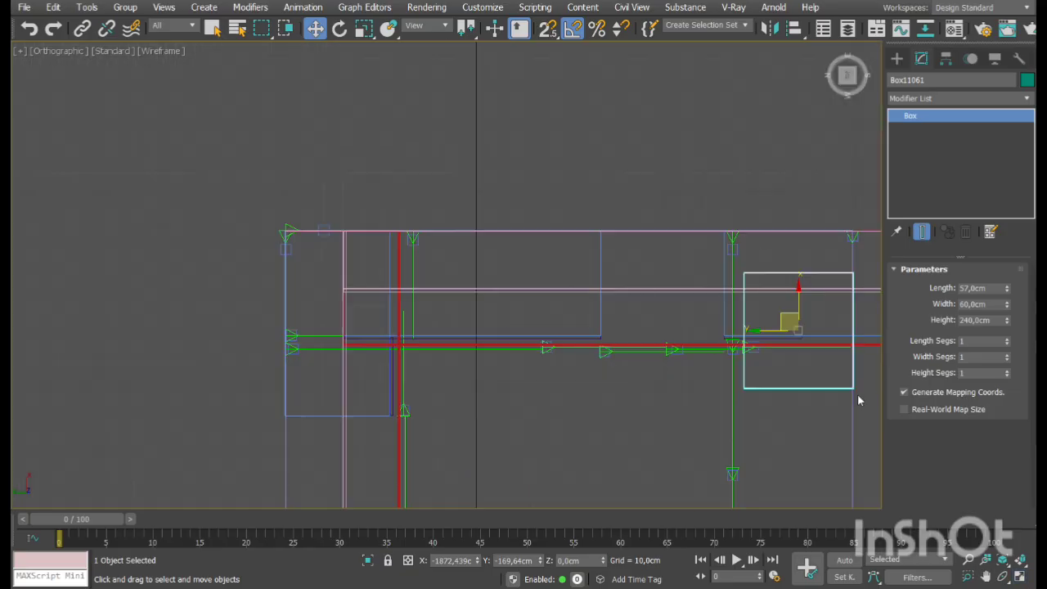
middle_click_drag(732, 248, 617, 199)
left_click(871, 48)
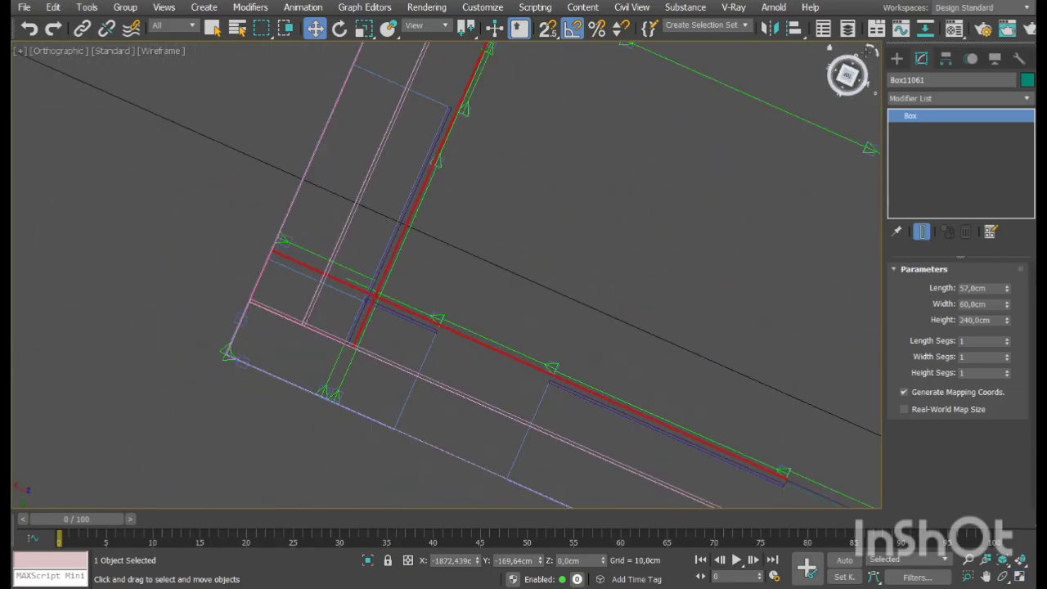
middle_click_drag(664, 277, 594, 381)
middle_click_drag(357, 148, 406, 241)
scroll(374, 222, "up", 4)
middle_click_drag(464, 279, 503, 301)
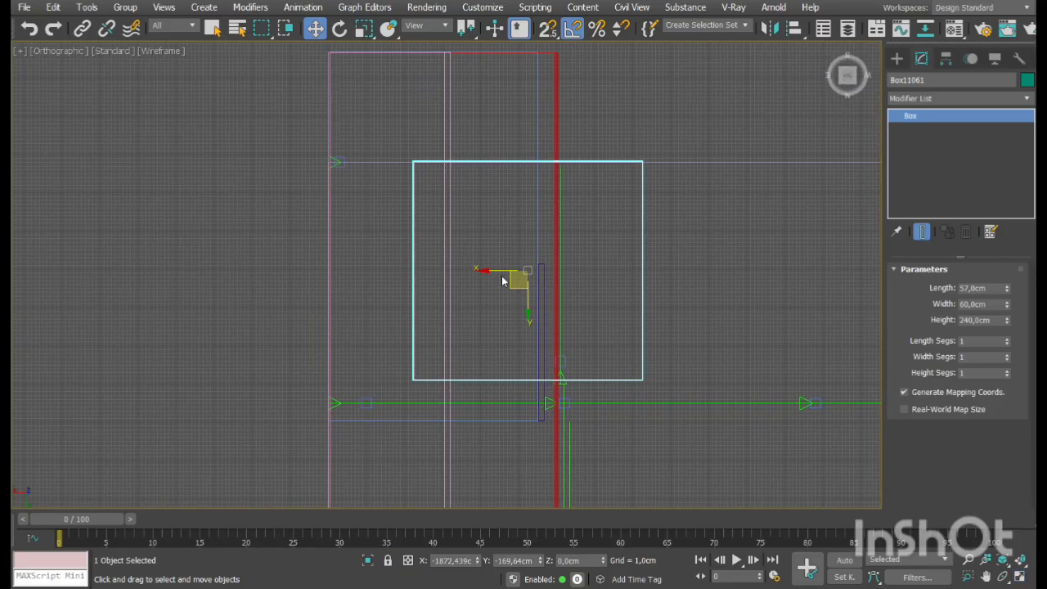
left_click_drag(507, 289, 448, 312)
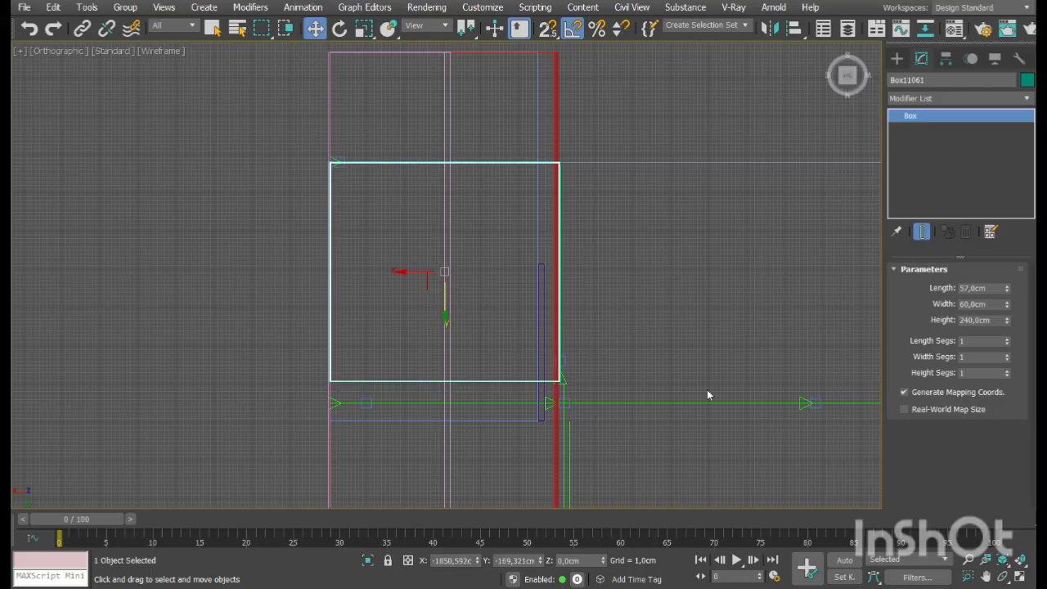
Convert the copied tall box to an Editable Poly and stretch its outer vertices along the wall to the next measured mark
left_click(720, 468)
left_click(916, 289)
left_click_drag(642, 123, 500, 467)
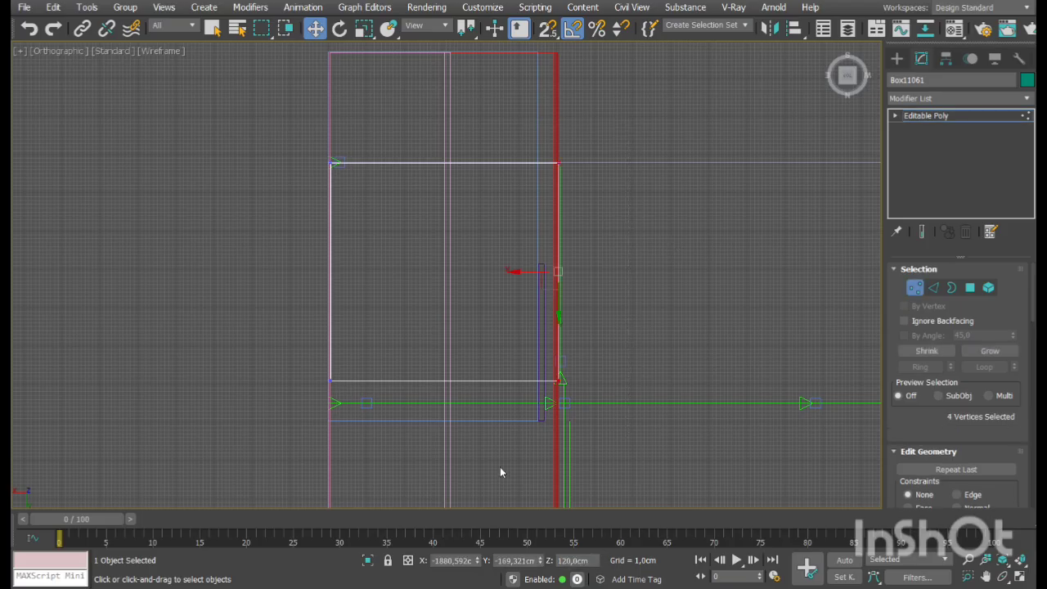
middle_click_drag(622, 389, 479, 393)
left_click_drag(385, 279, 625, 340)
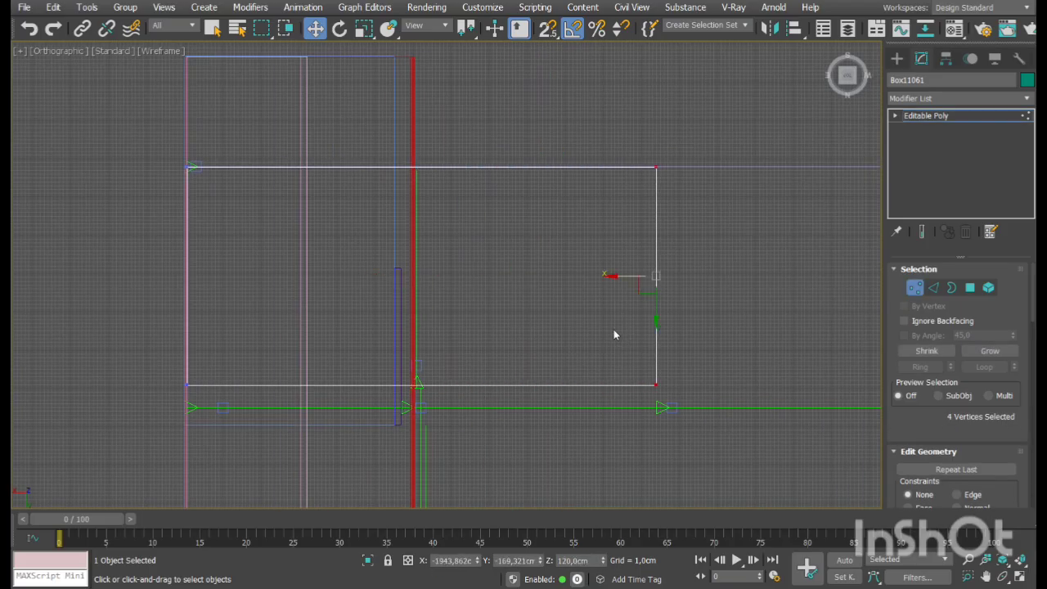
middle_click_drag(712, 394, 679, 292)
scroll(671, 289, "down", 2)
left_click(915, 287)
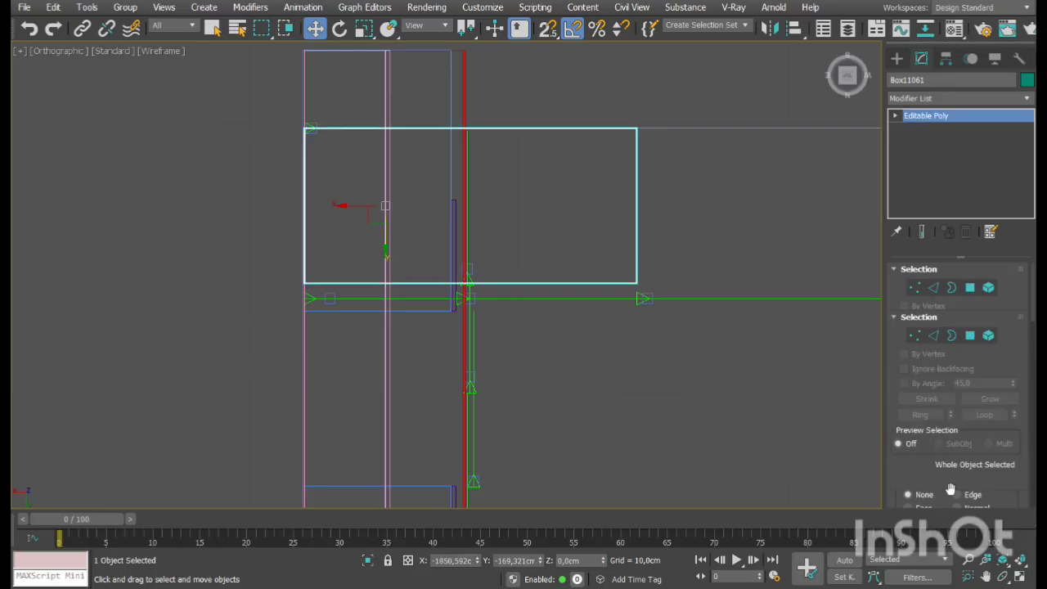
Copy the stretched tall box along the side wall, placing the copy next to it
key("alt+w")
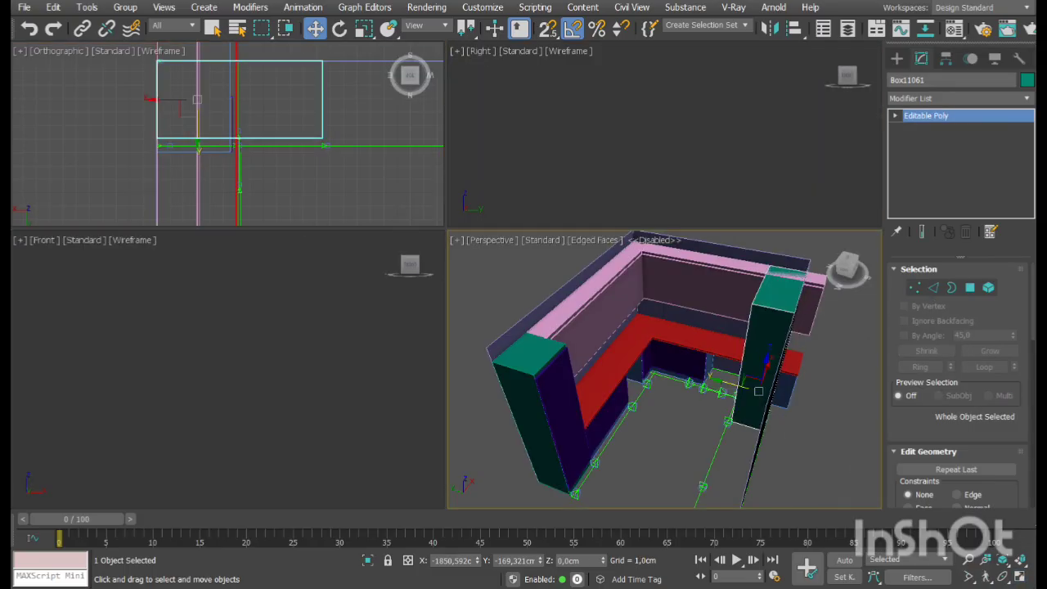
left_click(1023, 578)
left_click(1023, 579)
left_click(1021, 578)
left_click(1003, 578)
left_click_drag(401, 311, 527, 311)
right_click(527, 311)
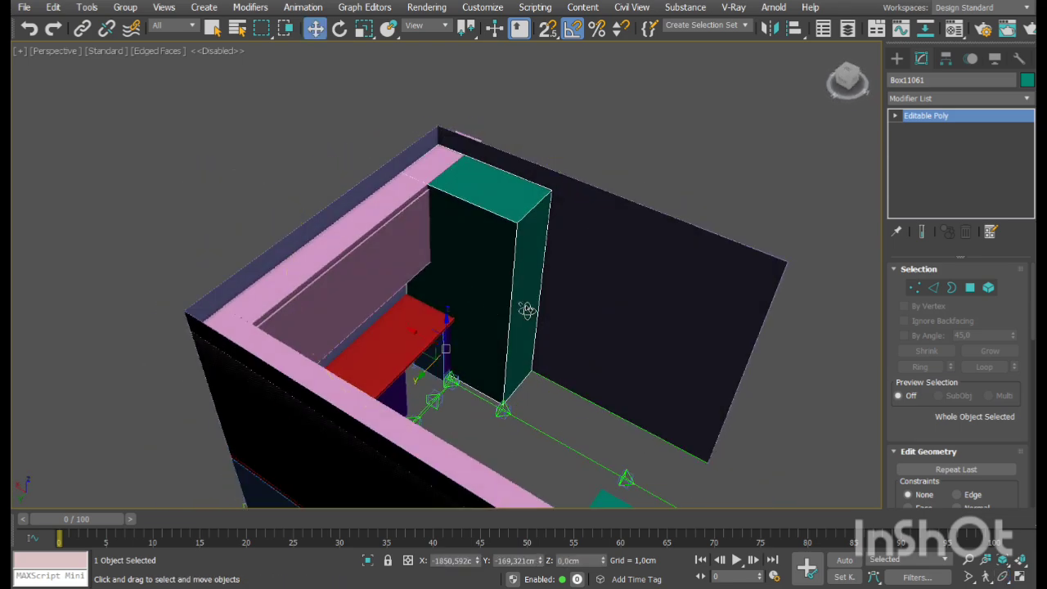
middle_click_drag(504, 316, 470, 280)
scroll(470, 281, "up", 3)
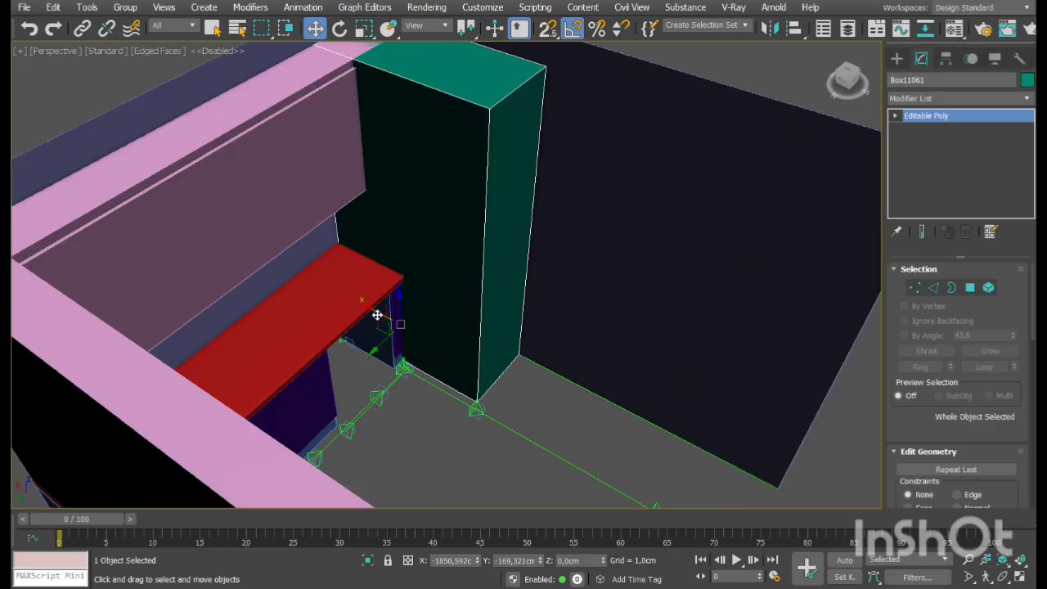
mouse_move(377, 315)
left_mouse_down("shift")
mouse_move(584, 398)
mouse_move(515, 383)
left_mouse_up("shift")
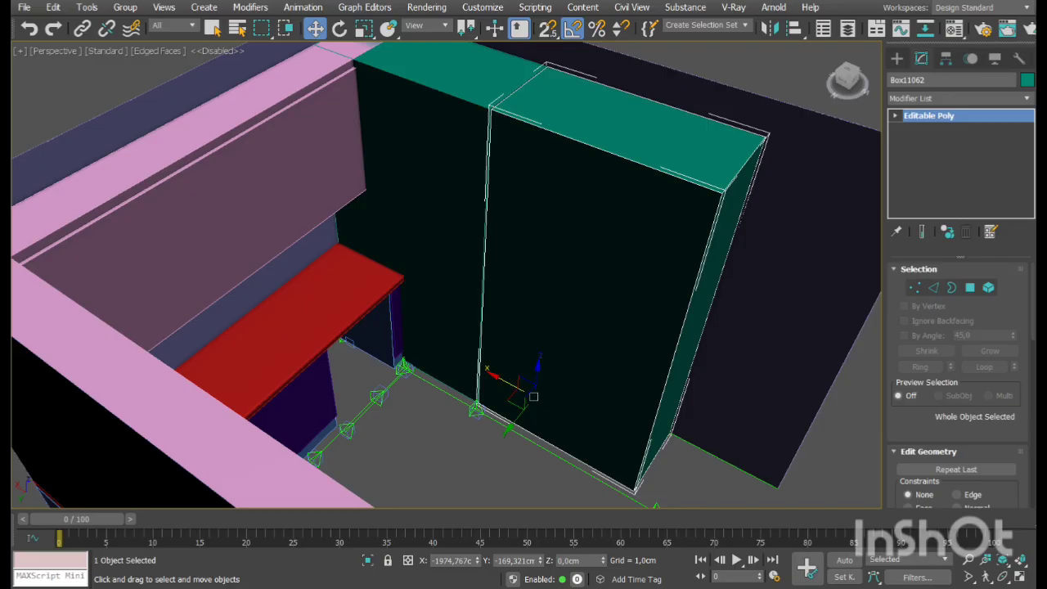
Move the second tall box along the wall until its side sits flush against the first one
left_click(1002, 577)
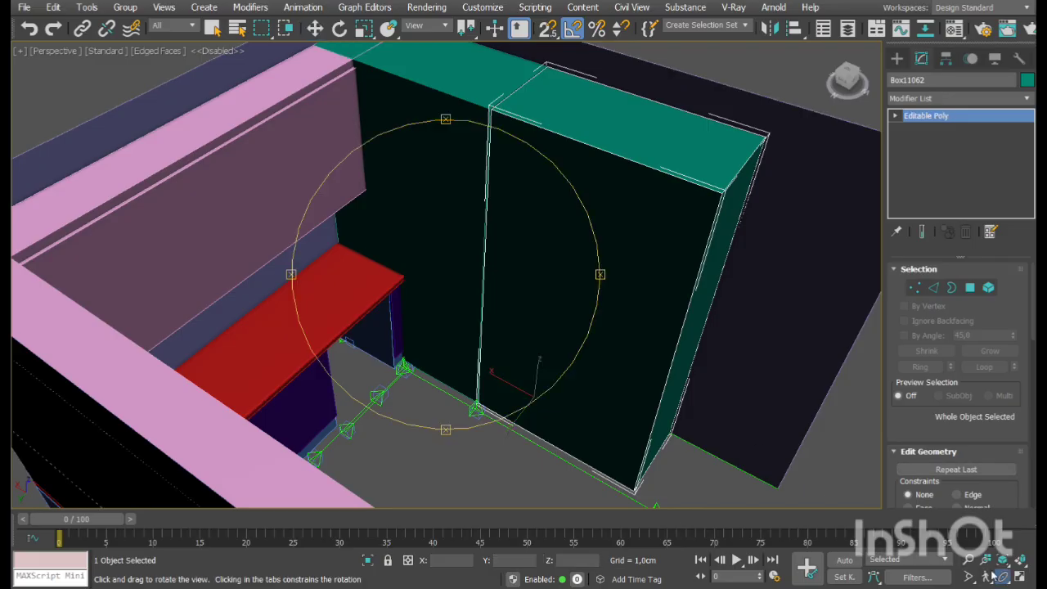
left_click_drag(456, 275, 509, 278)
scroll(482, 404, "up", 6)
right_click(612, 280)
scroll(586, 299, "up", 3)
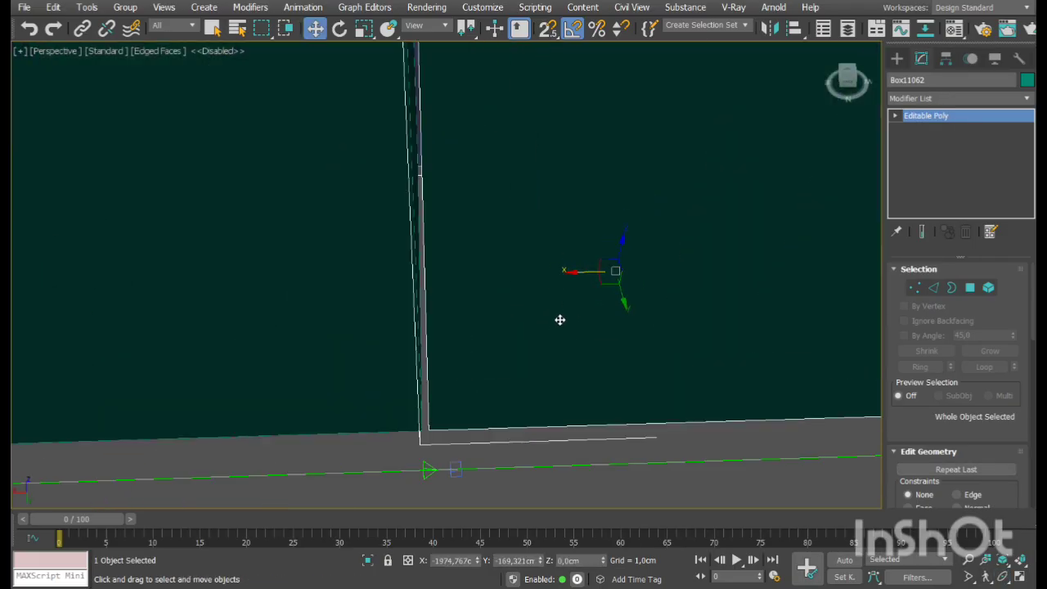
scroll(593, 279, "down", 6)
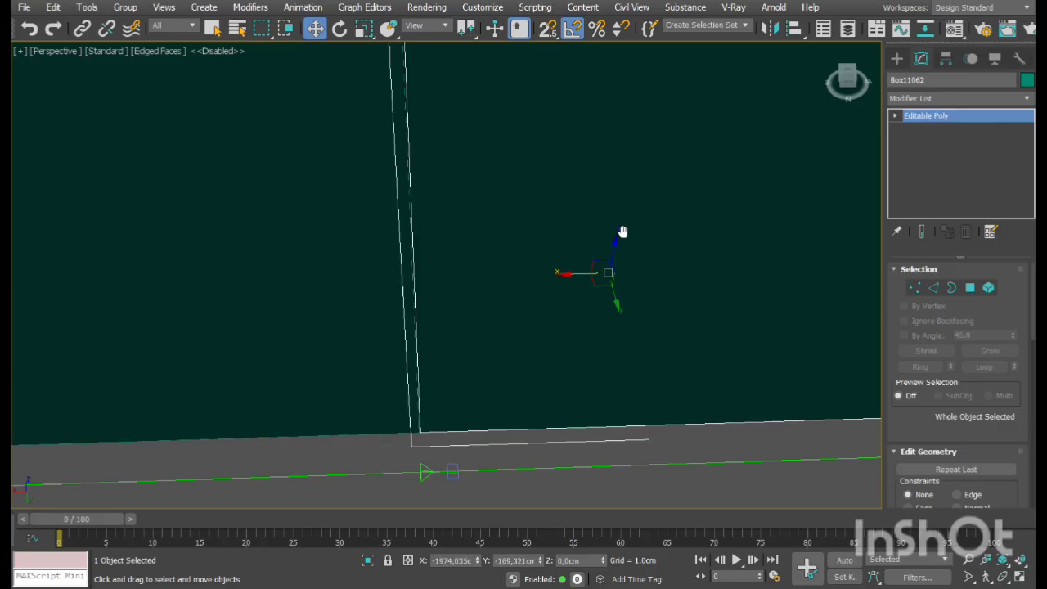
scroll(471, 328, "down", 2)
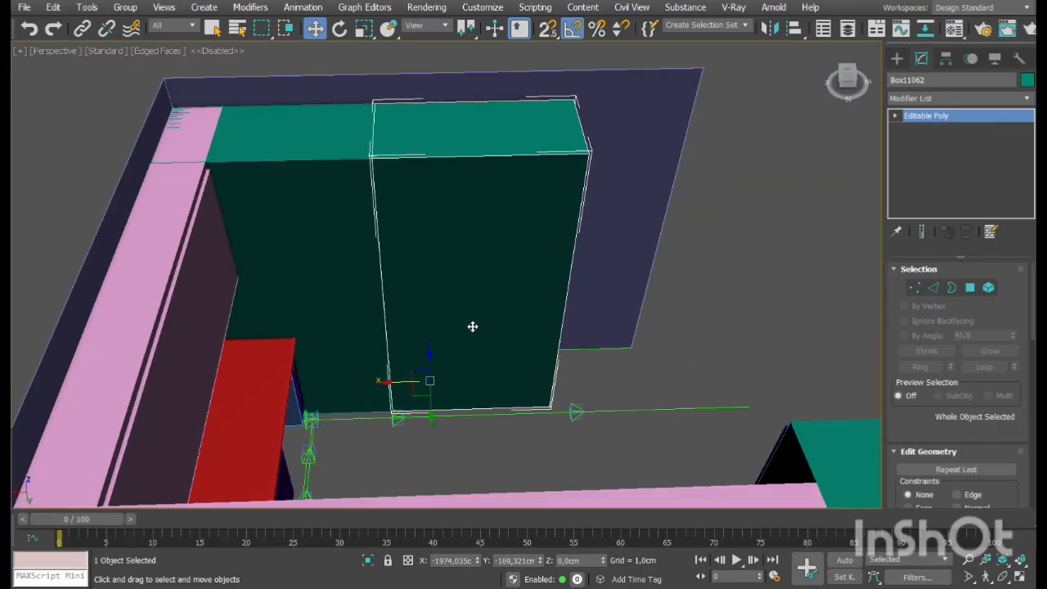
Stretch the second tall box by moving its outer vertices along the wall to the next measured mark
left_click(1020, 577)
right_click(360, 163)
left_click(1021, 577)
middle_click_drag(812, 258, 477, 335)
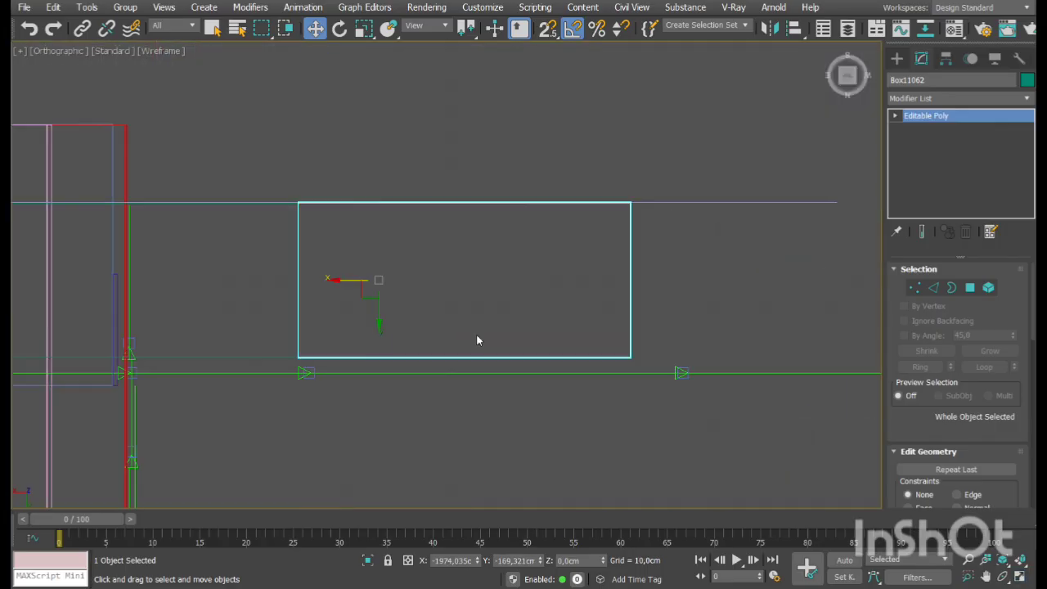
left_click(915, 288)
left_click_drag(722, 158, 547, 400)
scroll(648, 298, "up", 2)
left_click_drag(595, 275, 656, 305)
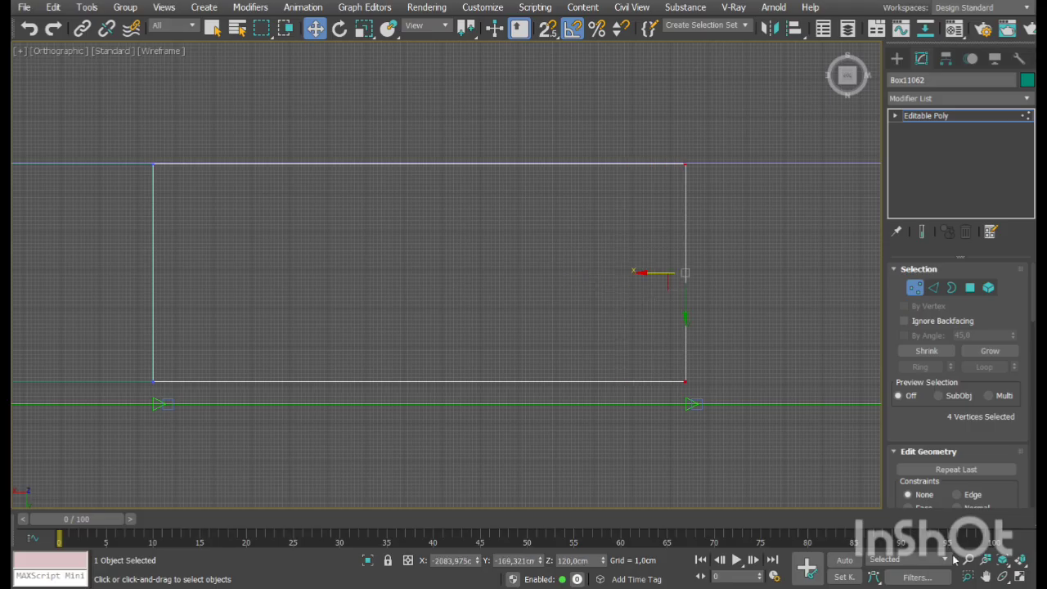
Select the vertical edges of the second tall box and connect them with one horizontal edge loop
left_click(1020, 578)
right_click(720, 409)
left_click(1020, 578)
mouse_move(507, 286)
middle_mouse_down("alt")
mouse_move(523, 286)
mouse_move(514, 279)
middle_mouse_up("alt")
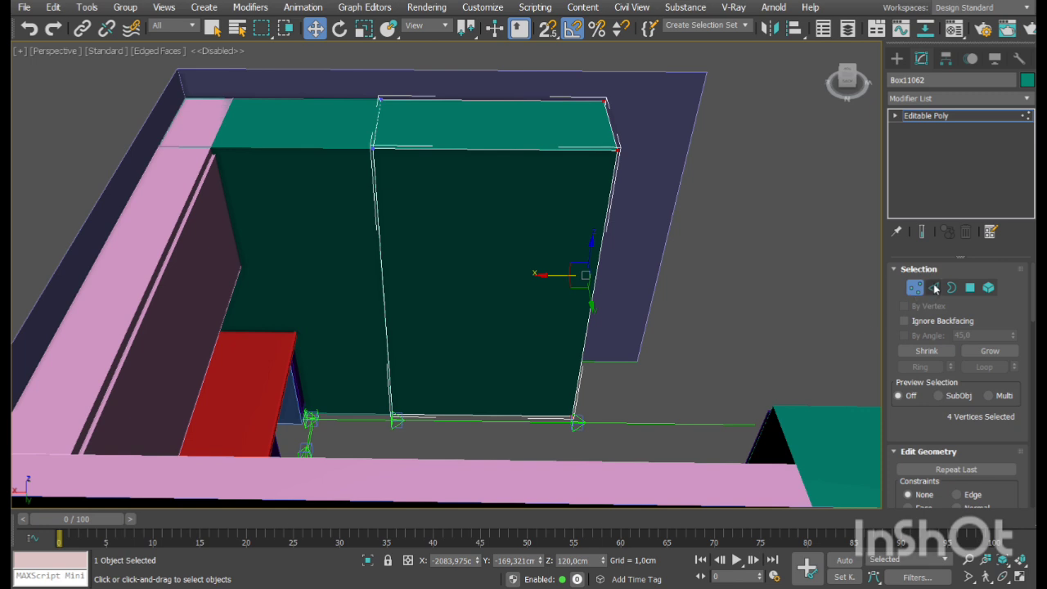
key("2")
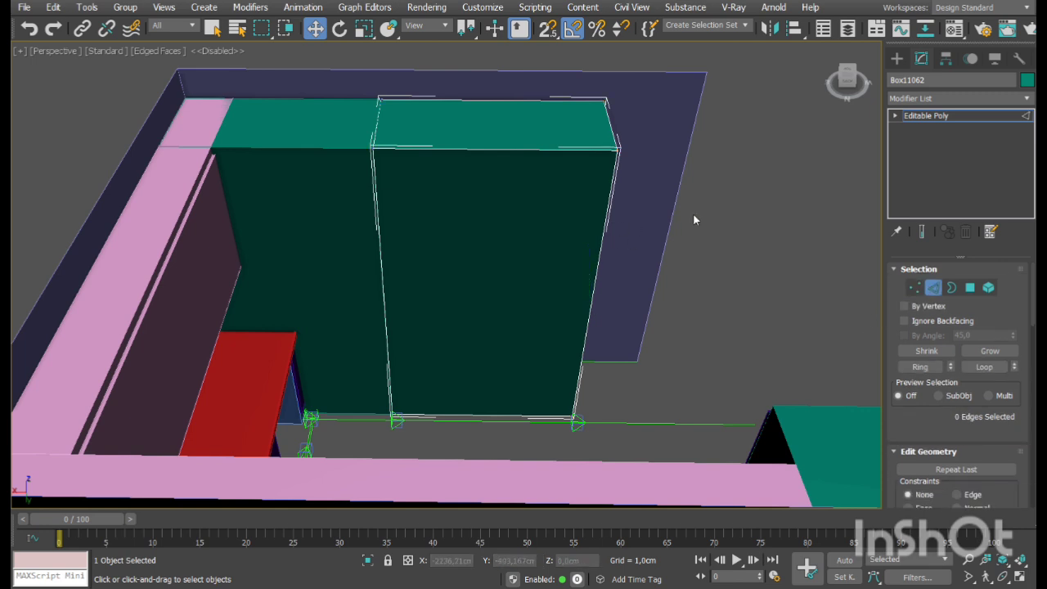
left_click(369, 227)
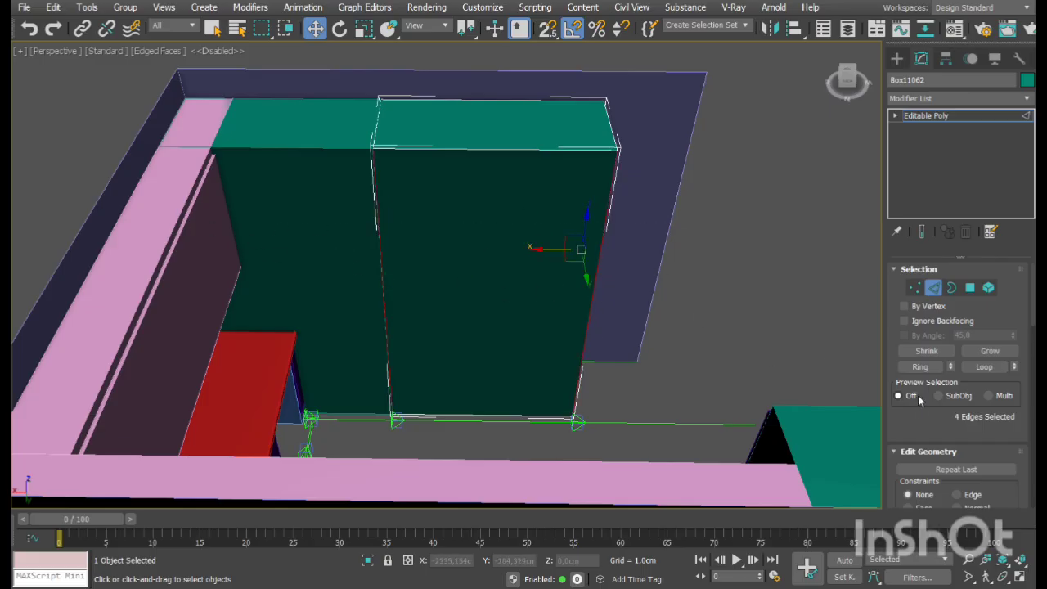
left_click_drag(930, 434, 936, 368)
left_click(901, 452)
scroll(1009, 336, "down", 5)
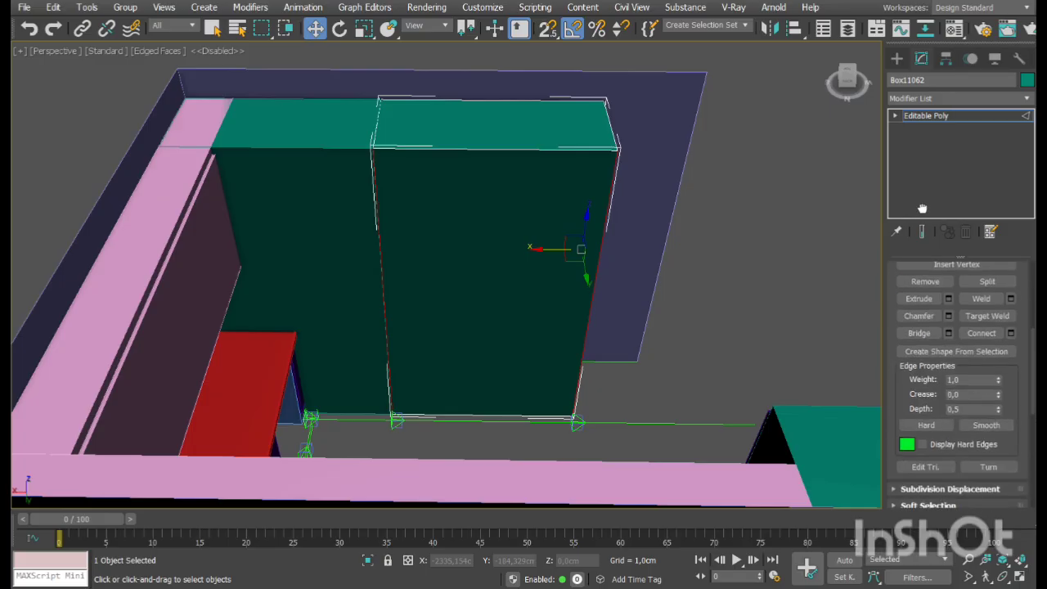
left_click(1011, 339)
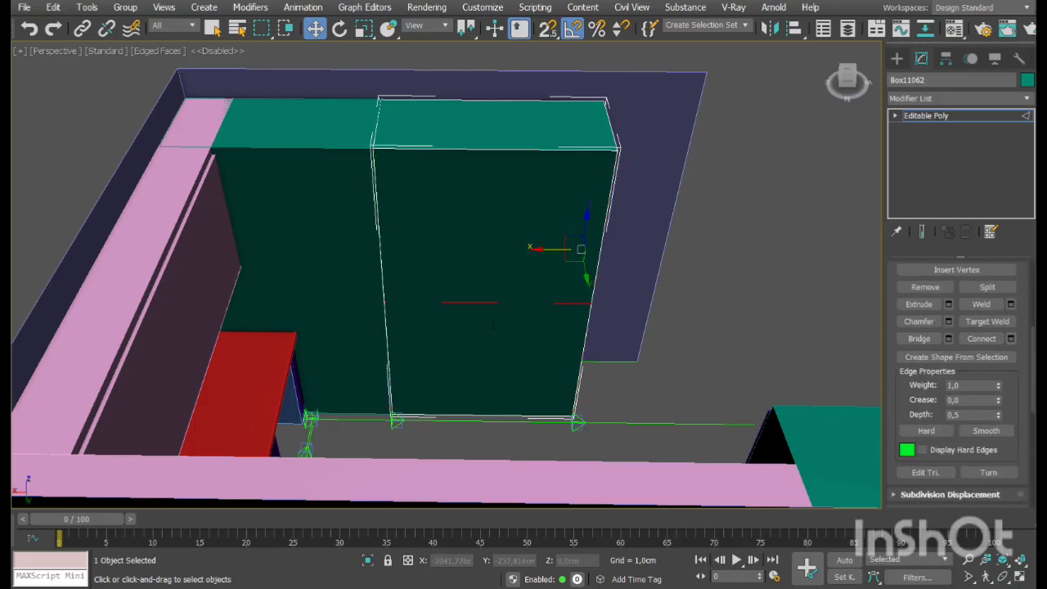
left_click(455, 342)
Raise the new horizontal edge loop to the upper part of the tall box, at a height of about 183 cm
left_click(1002, 578)
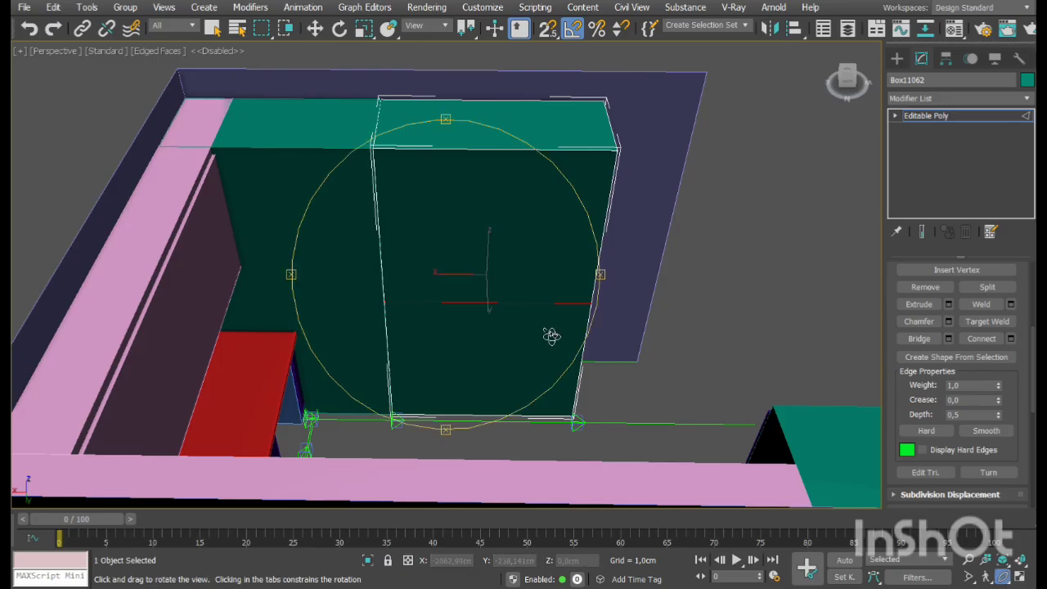
left_click_drag(552, 337, 482, 318)
right_click(482, 317)
left_click_drag(452, 240, 490, 128)
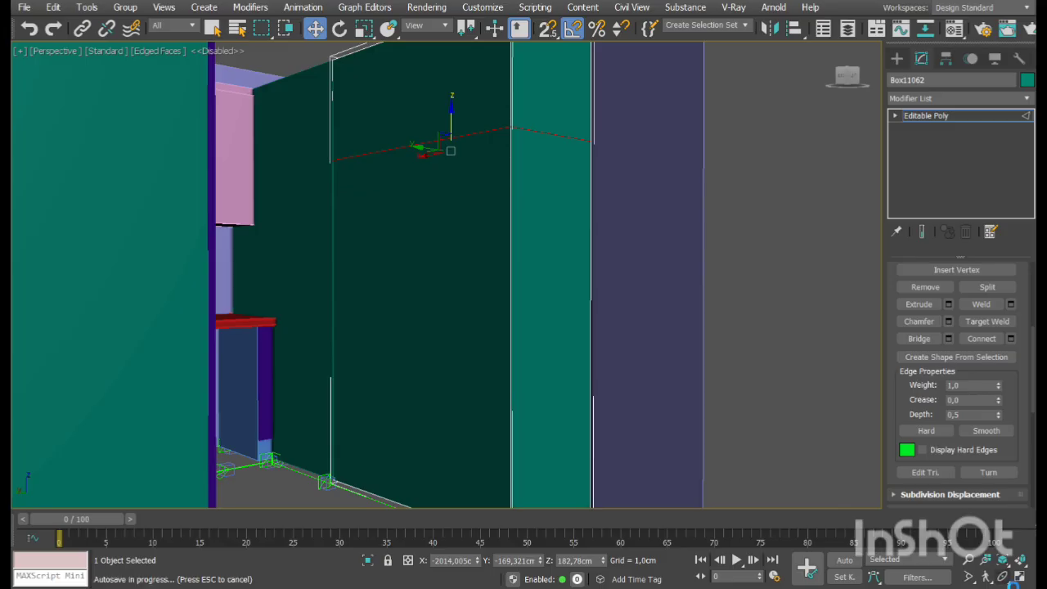
Select the front horizontal edges at the loop and the base of the second tall box, and isolate the box
key("ctrl+r")
left_click_drag(450, 267, 565, 332)
key("w")
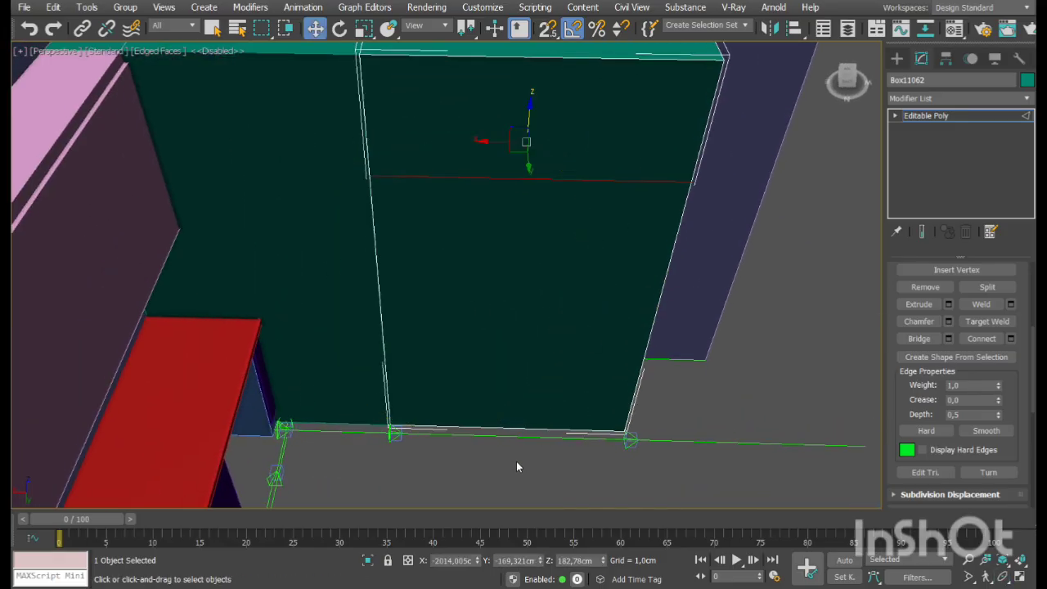
left_click_drag(516, 237, 524, 68)
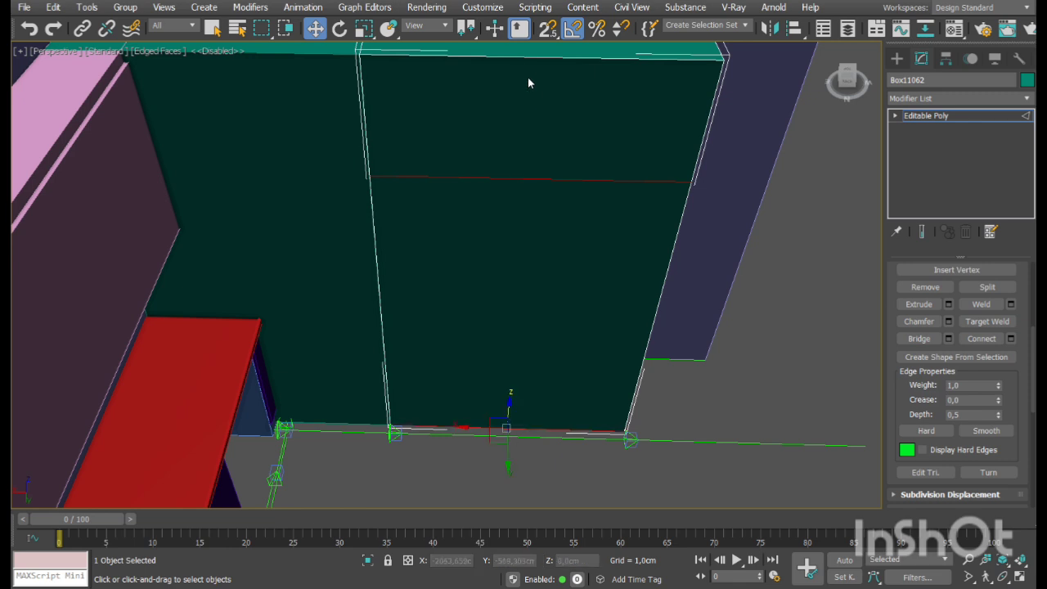
left_click(1005, 578)
left_click_drag(491, 288, 435, 257)
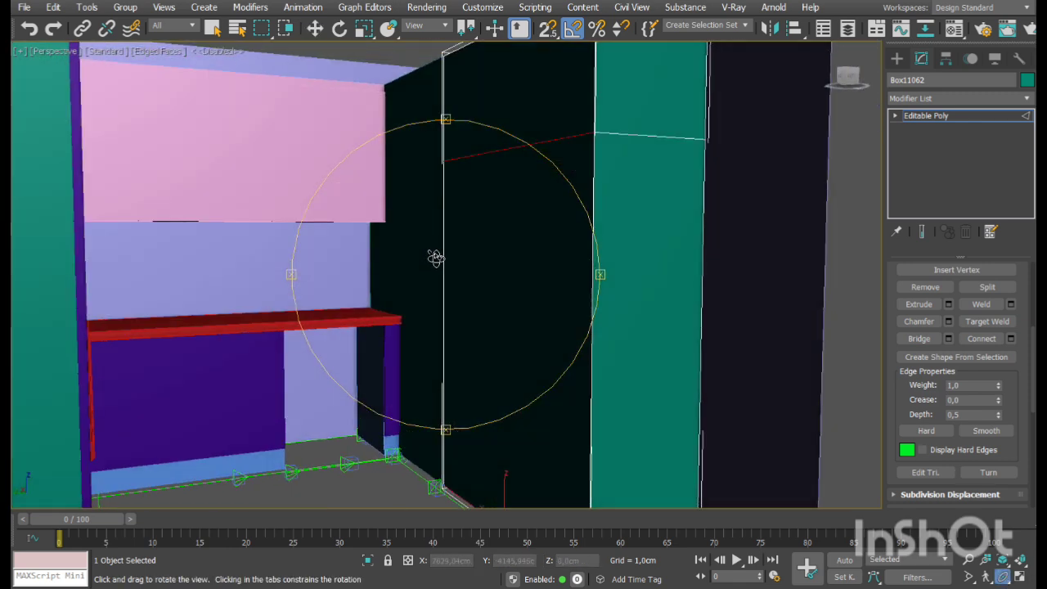
right_click(570, 261)
key("alt+q")
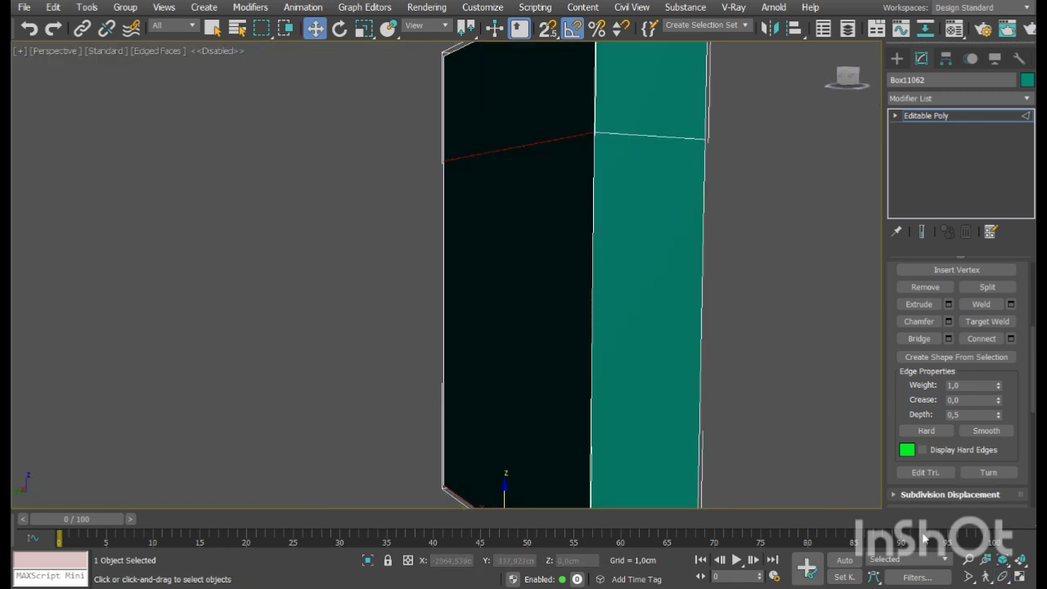
Add the back edges, connect the horizontal edges with two vertical segments, and spread these out close to the box's sides
left_click(1004, 577)
left_click_drag(515, 304, 574, 304)
key("w")
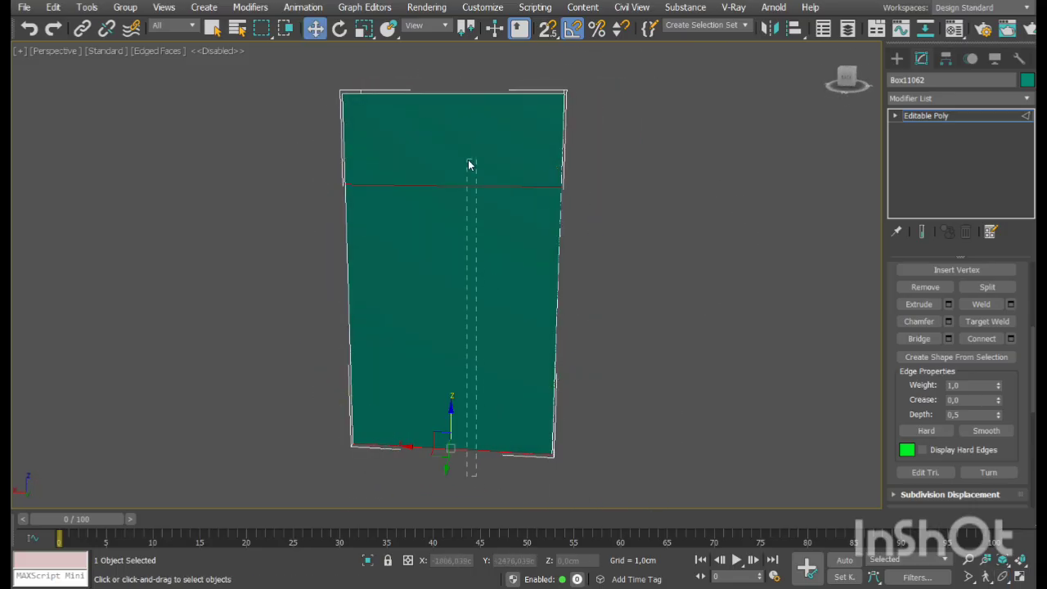
left_click(1004, 577)
left_click_drag(573, 303, 609, 294)
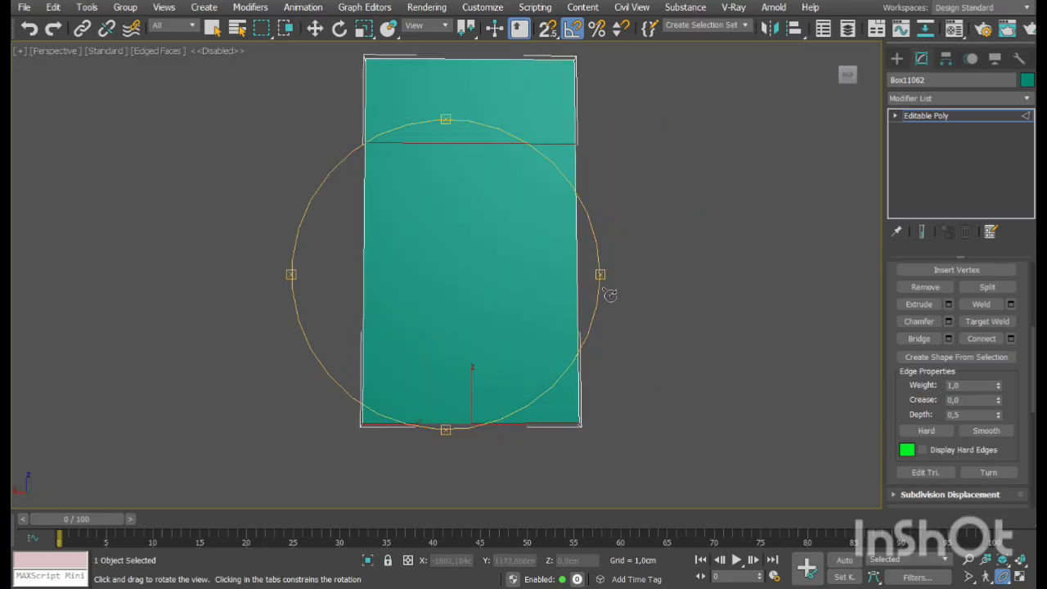
left_click(1011, 340)
left_click(461, 285)
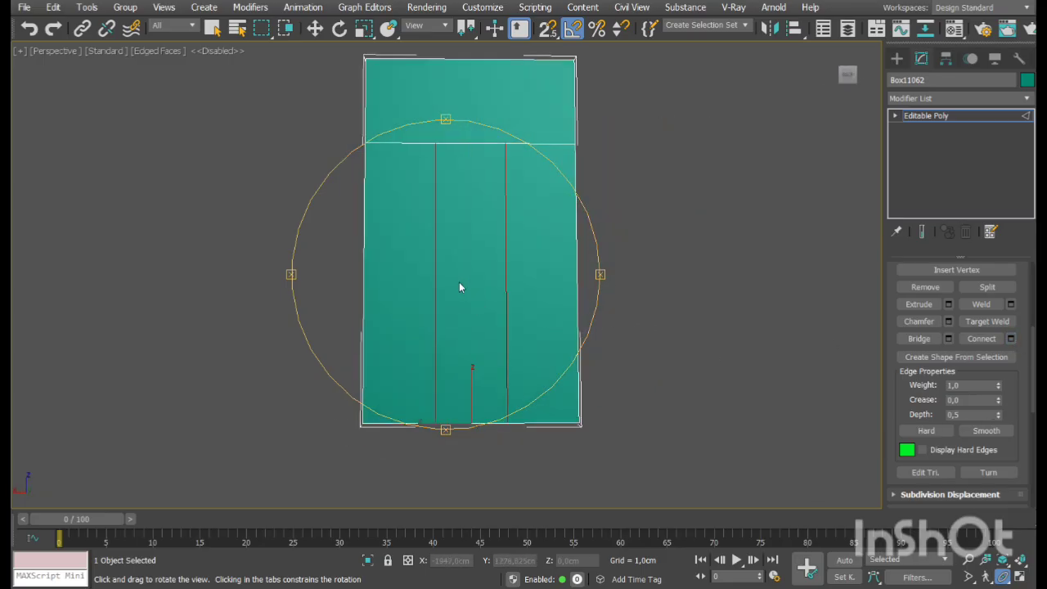
left_click_drag(458, 301, 477, 67)
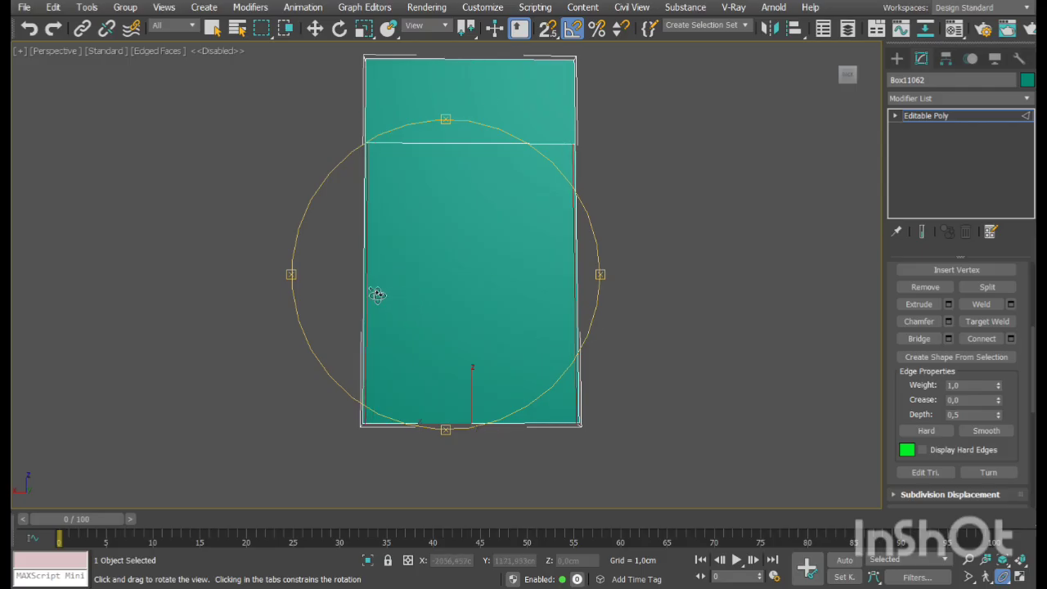
Delete the wide central polygons below the horizontal loop to open the box from front to back
left_click(896, 116)
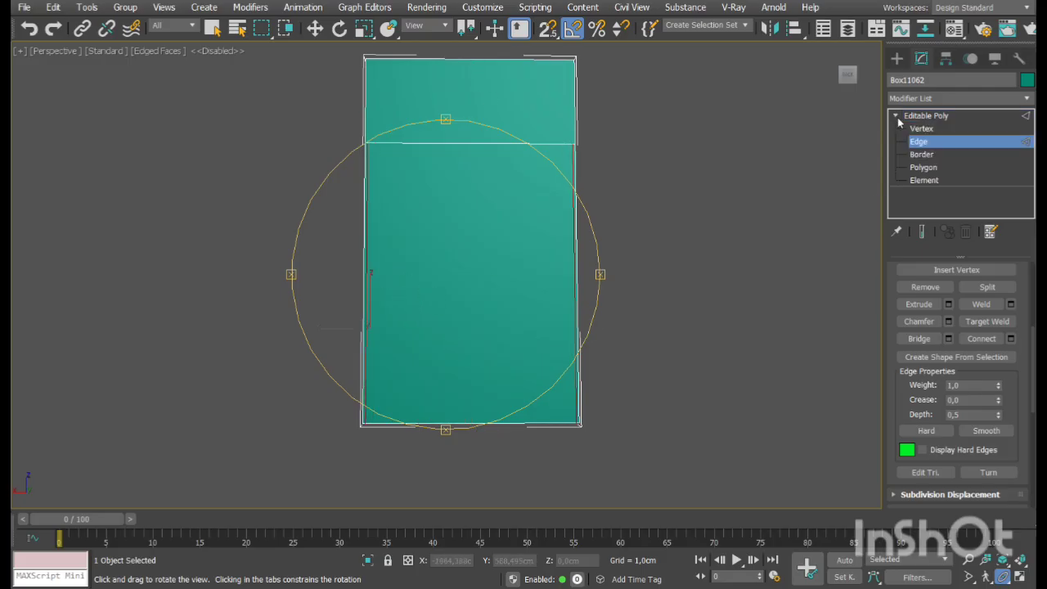
left_click(924, 167)
key("w")
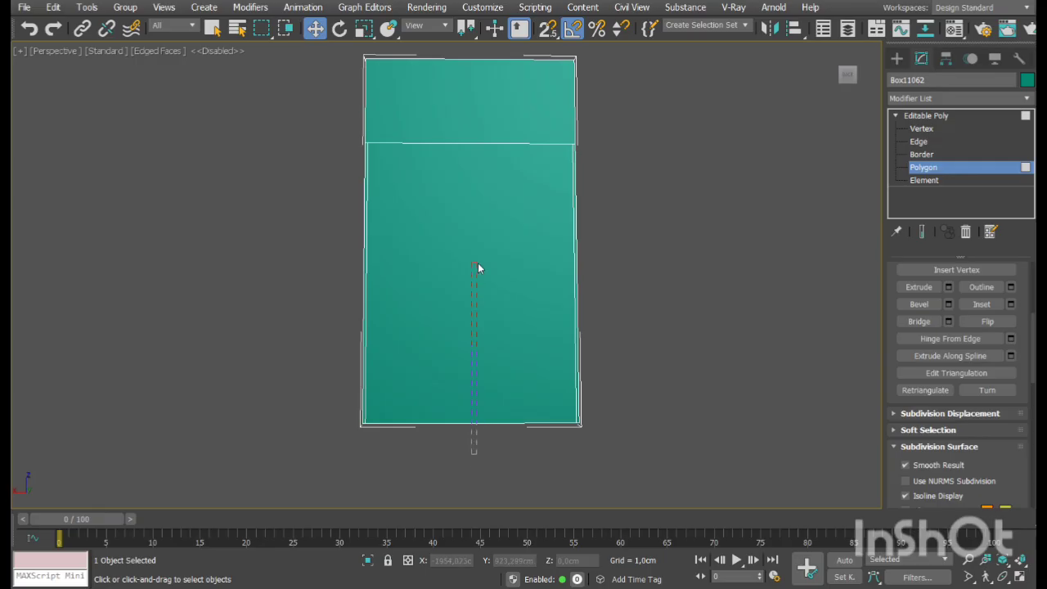
left_click(478, 263)
key("Delete")
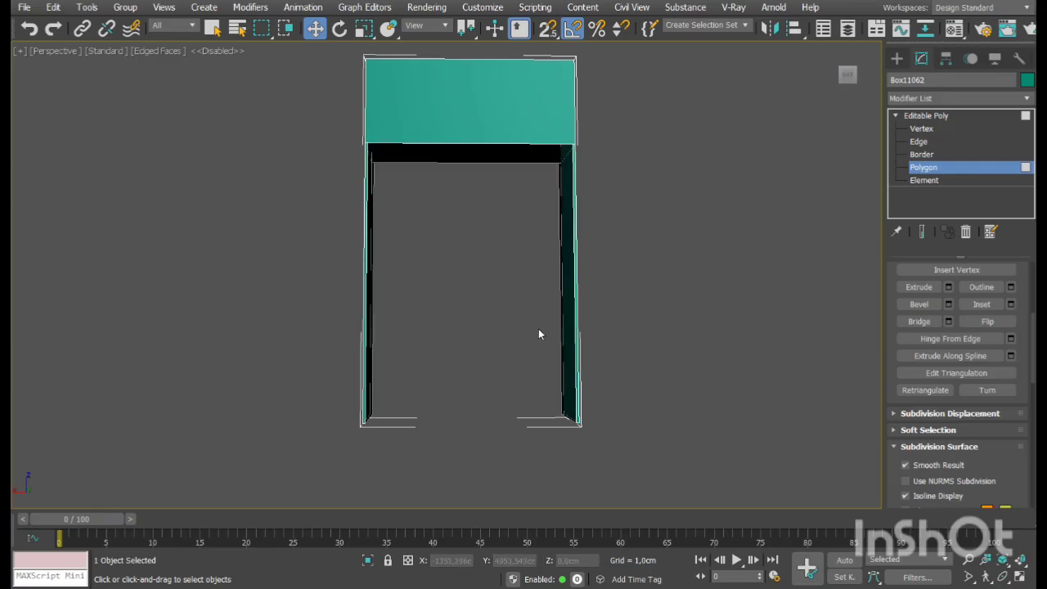
Bridge the front and back edges along the top of the opening
key("2")
left_click(483, 162)
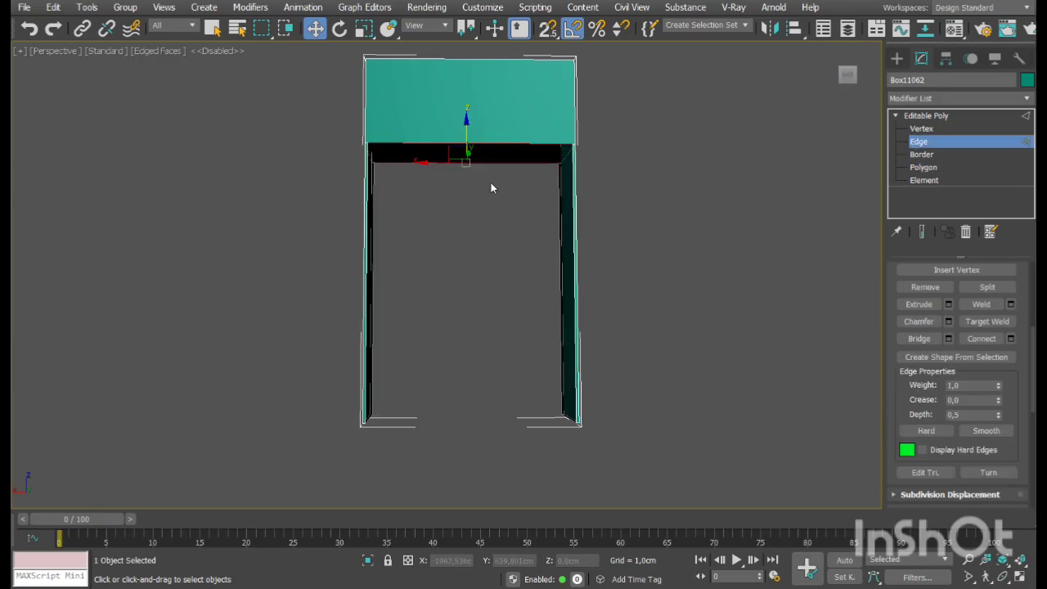
left_click(920, 341)
Cap the open borders of both side panels around the opening and leave sub-object editing
key("3")
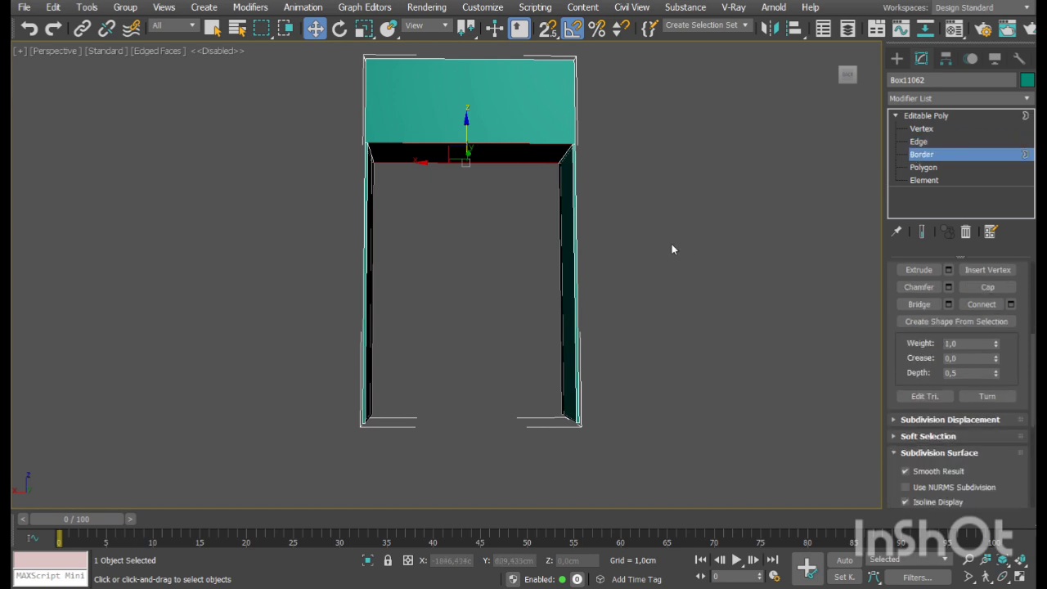
left_click_drag(667, 240, 266, 338)
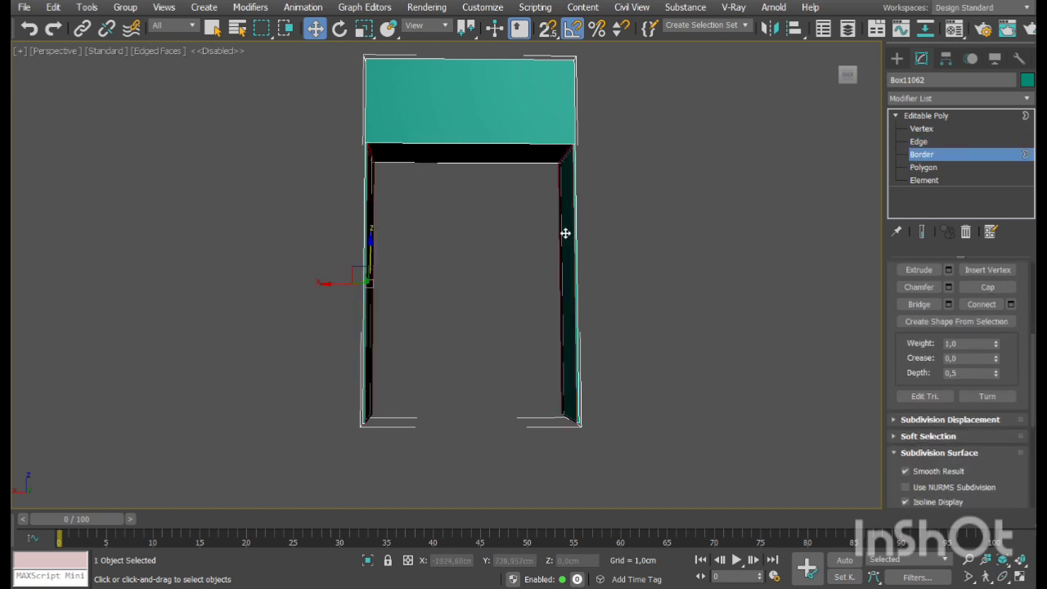
scroll(565, 233, "up", 5)
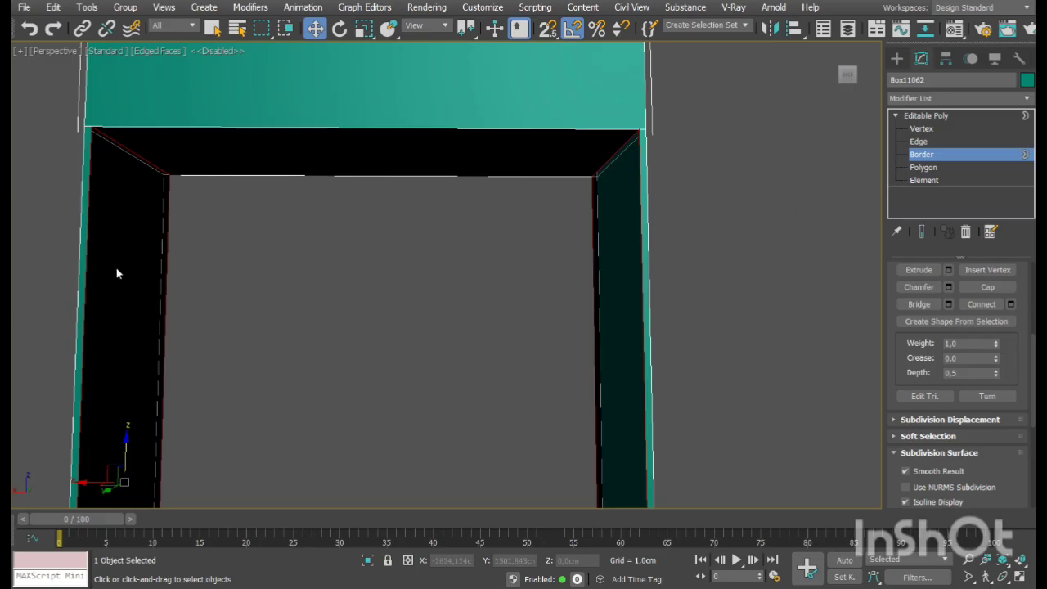
left_click(984, 287)
left_click(922, 154)
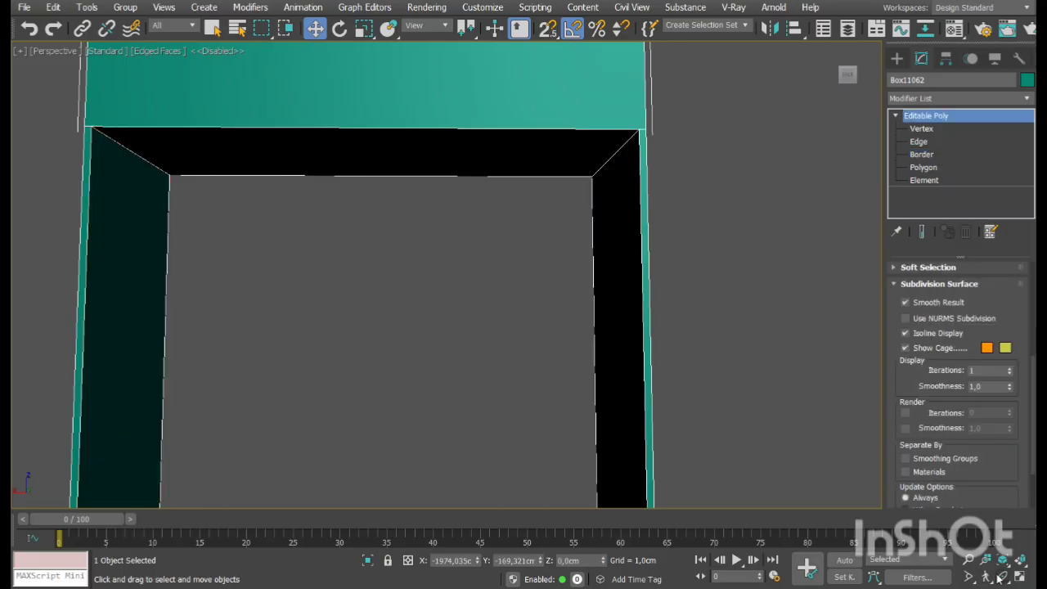
End the isolation of the opened tall box and inspect the tall units together with the rest of the kitchen
middle_click_drag(432, 274, 479, 260, "alt")
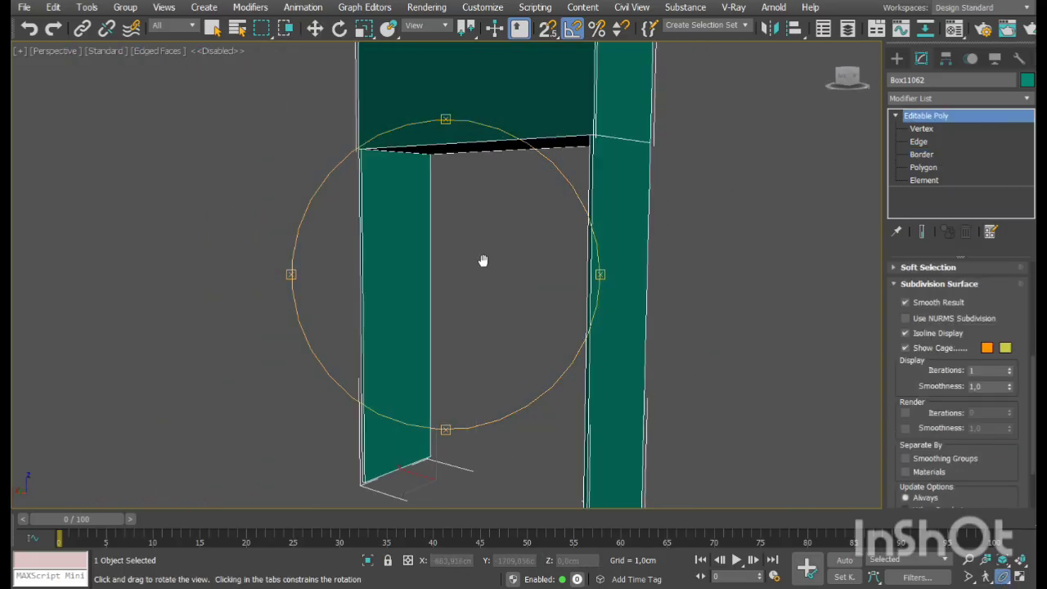
key("w")
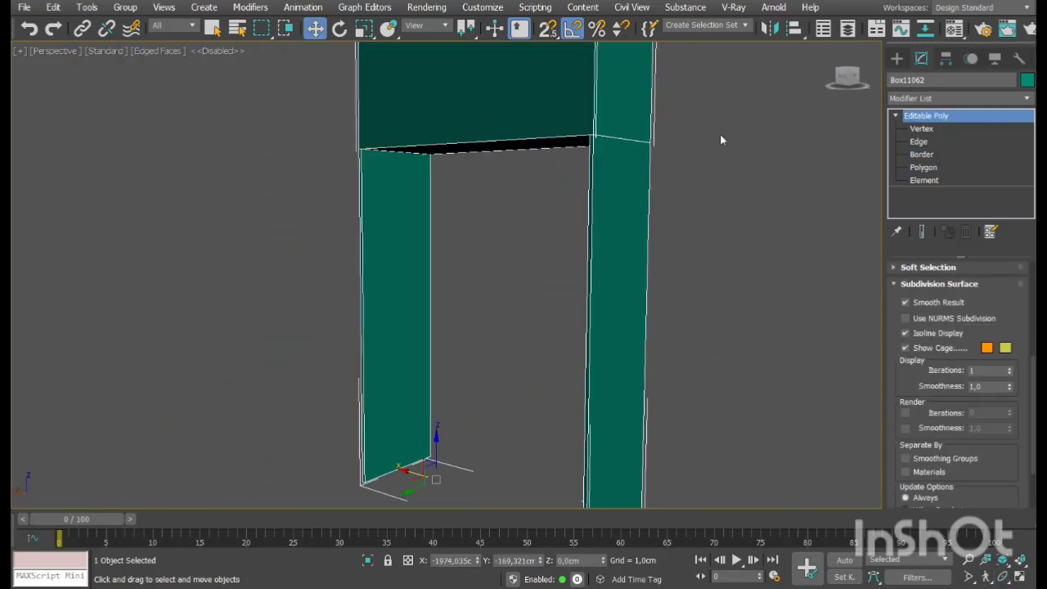
key("alt+q")
left_click(723, 300)
middle_click_drag(723, 300, 586, 319)
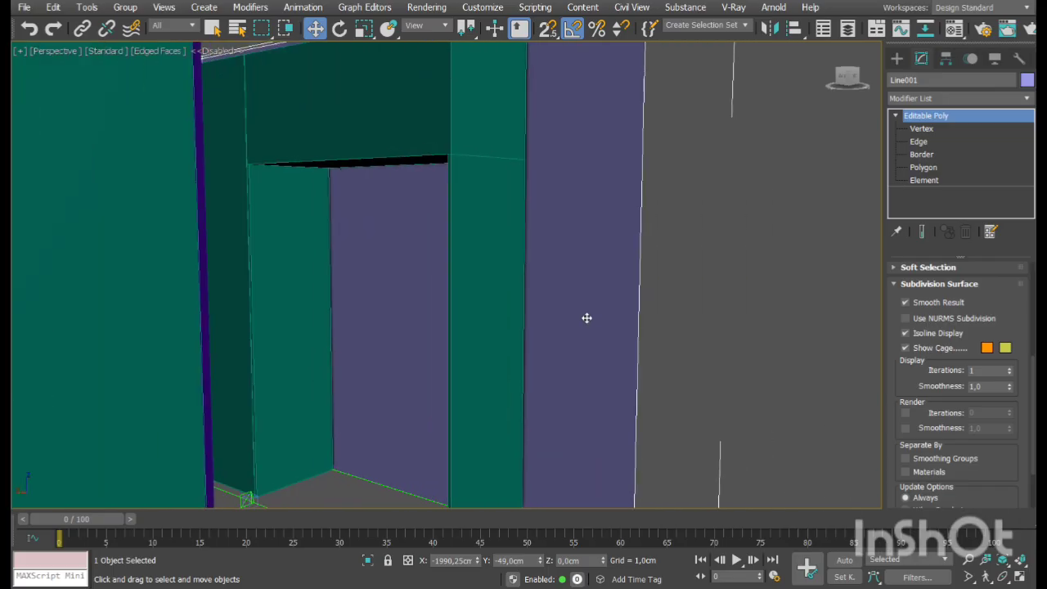
left_click(1005, 571)
left_click_drag(459, 327, 491, 238)
right_click(492, 238)
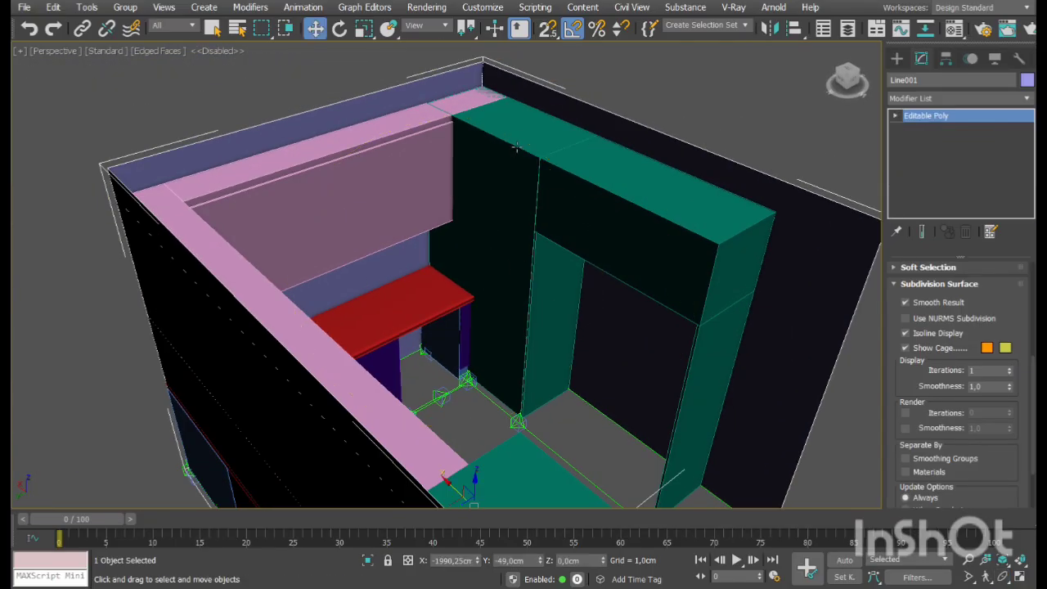
left_click(525, 184)
left_click(1003, 578)
left_click_drag(627, 351, 647, 338)
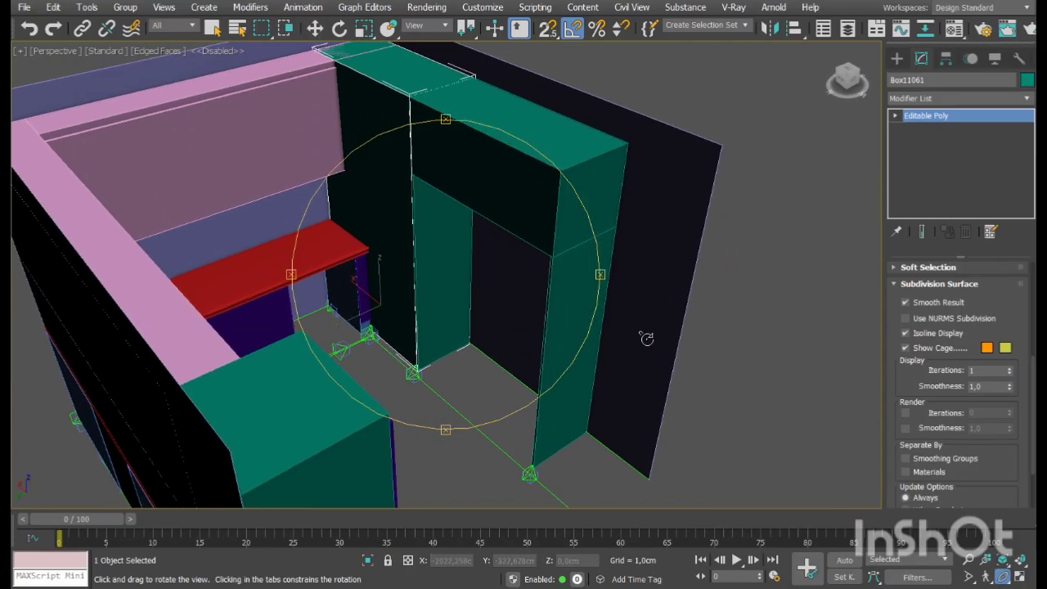
Convert the back-wall upper cabinet box to Editable Poly and pull its overshooting end vertices back to the tall cabinet's side
left_click_drag(502, 398, 526, 299)
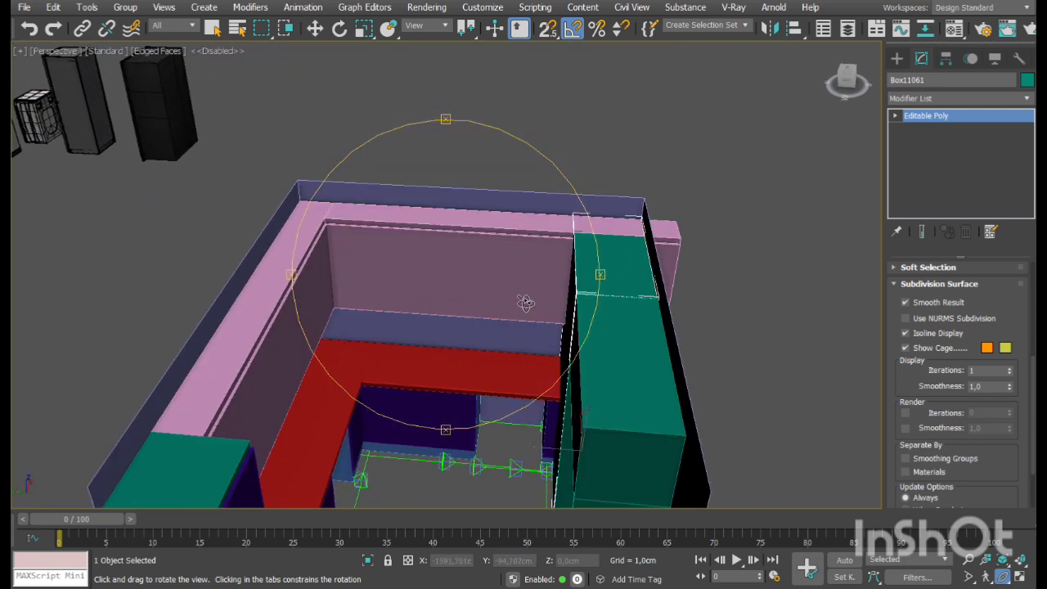
right_click(526, 300)
left_click(552, 258)
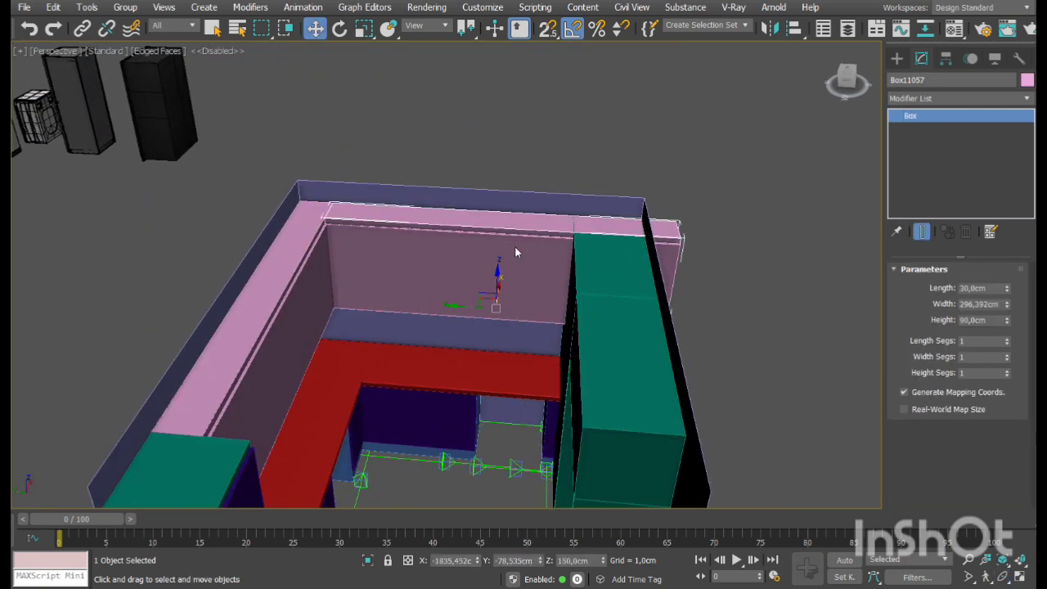
left_click(737, 422)
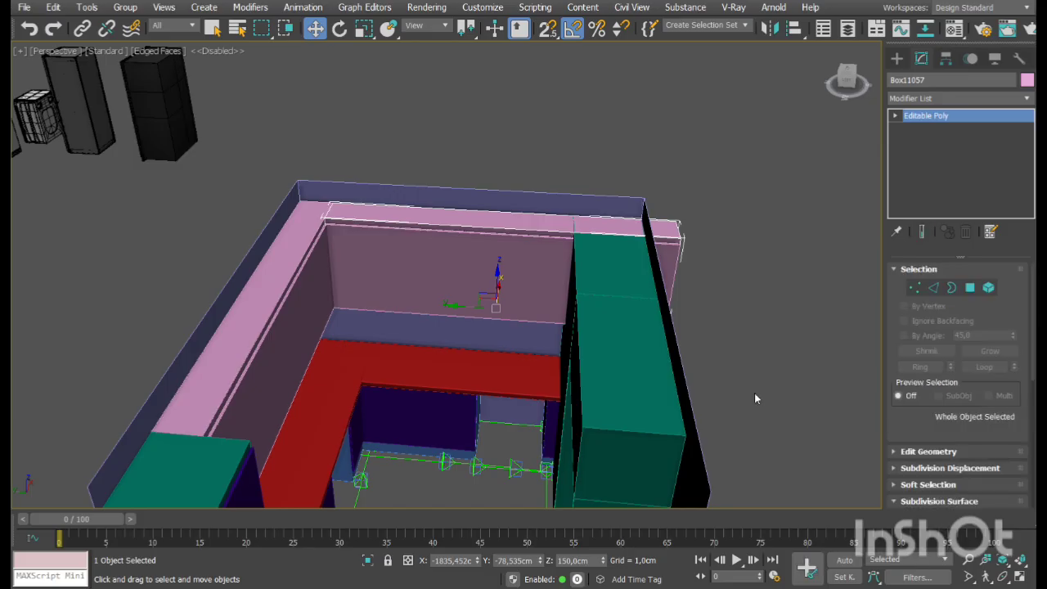
left_click(920, 286)
left_click_drag(730, 165, 635, 324)
scroll(626, 251, "up", 4)
middle_click_drag(625, 251, 646, 276)
left_click_drag(702, 329, 495, 329)
left_click(915, 287)
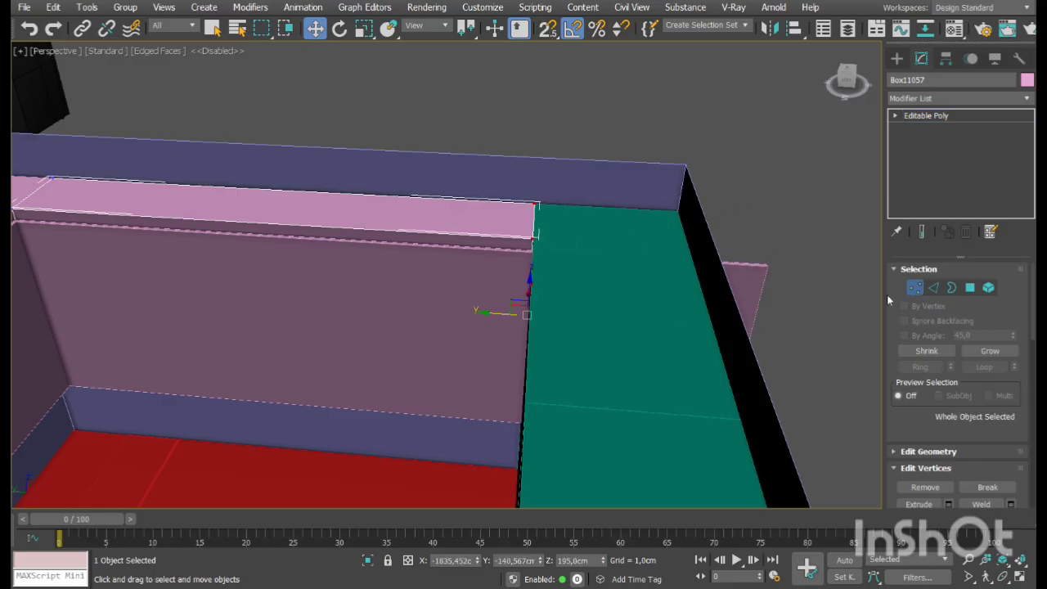
Convert the back-wall upper door panel to Editable Poly and pull its overshooting end vertices back to the tall cabinet
left_click(761, 280)
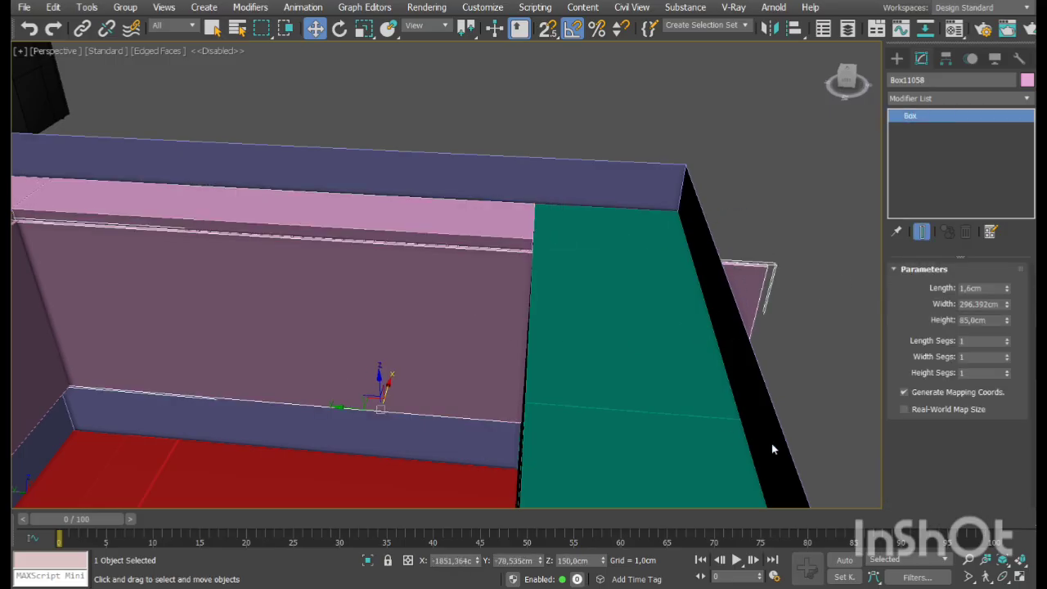
left_click(874, 456)
left_click(915, 287)
left_click_drag(822, 214, 490, 368)
middle_click_drag(490, 368, 580, 313)
scroll(582, 315, "down", 4)
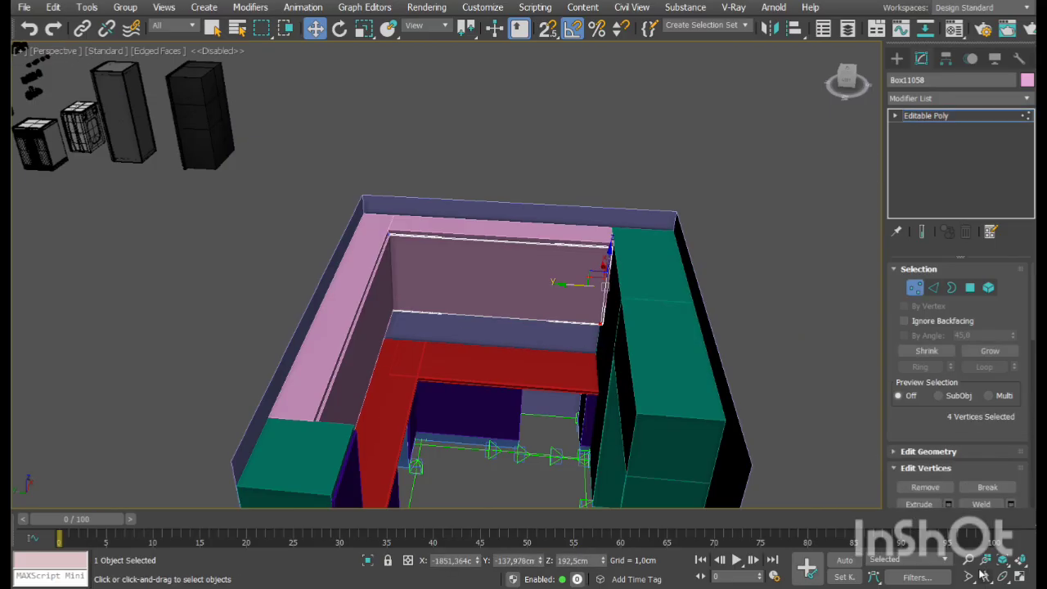
Shift the corner-end vertices of the back-wall upper door panel along Y to fit against the adjoining wall's door panel
scroll(477, 276, "up", 6)
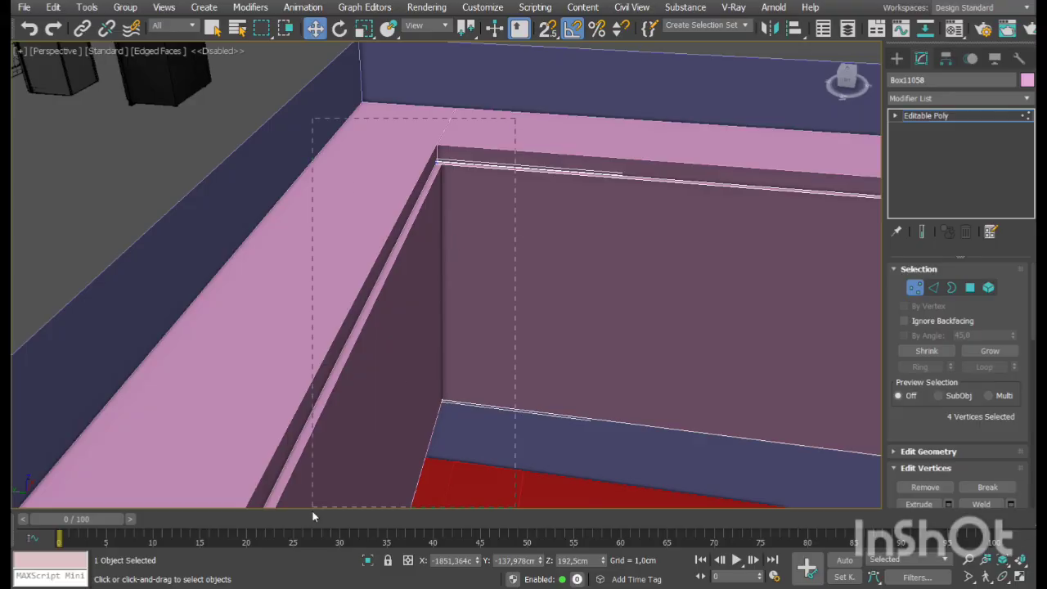
left_click_drag(313, 516, 313, 515)
scroll(423, 282, "up", 2)
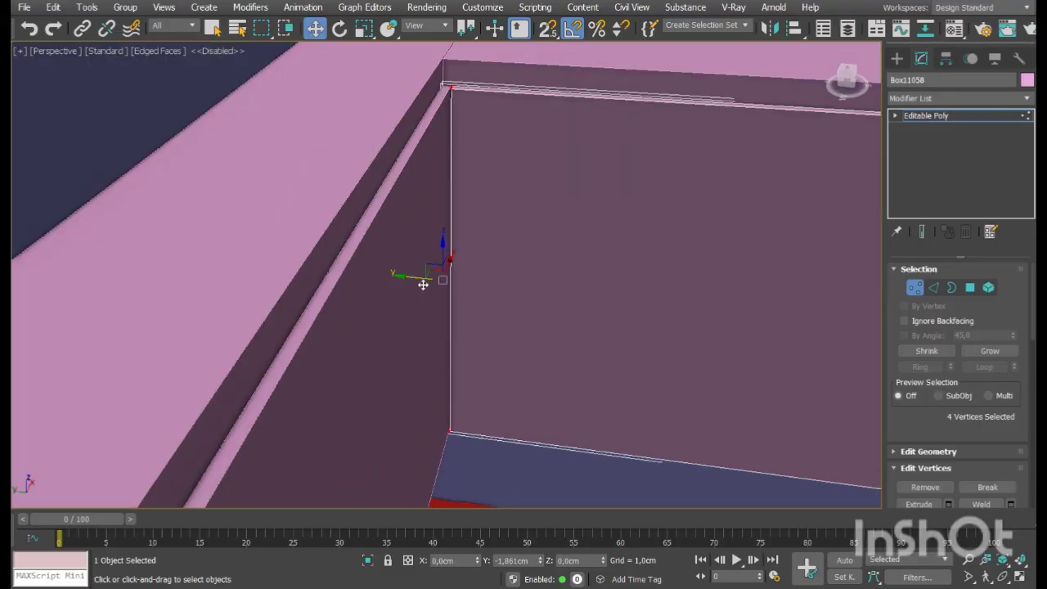
left_click_drag(423, 285, 425, 284)
left_click(987, 576)
left_click_drag(508, 319, 515, 259)
right_click(515, 260)
left_click(915, 288)
Convert the side-wall upper door panel to Editable Poly and shorten its corner end to meet the adjacent door panel
left_click(491, 237)
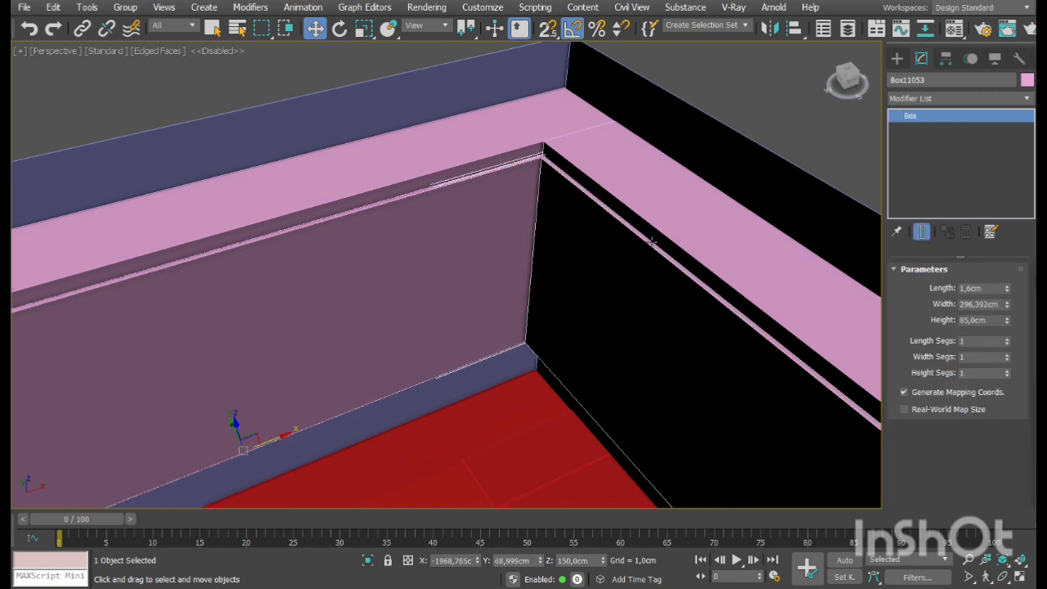
left_click(738, 438)
left_click(911, 286)
left_click_drag(750, 123, 485, 434)
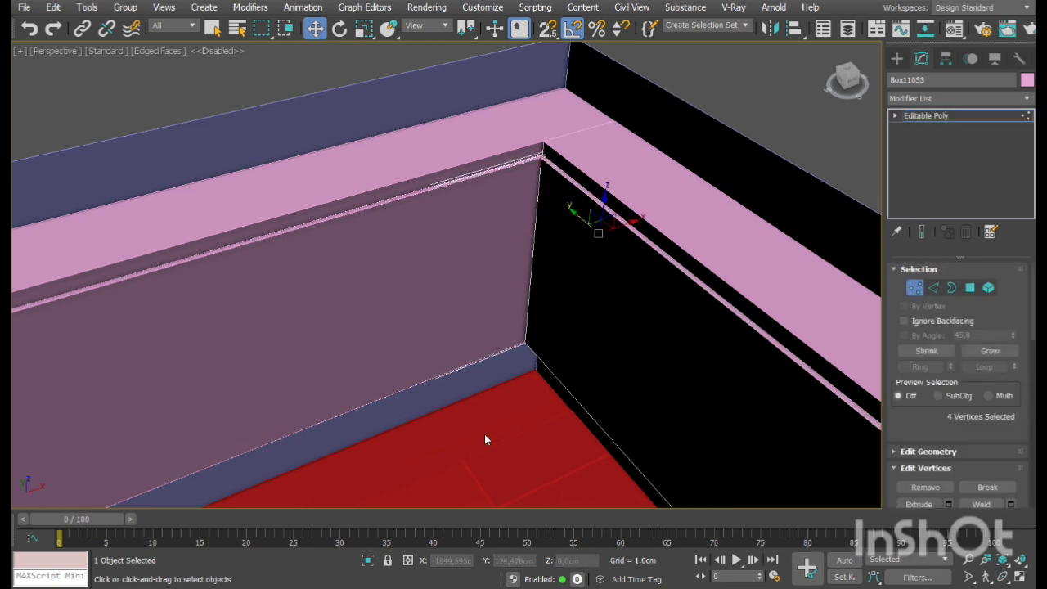
scroll(578, 295, "up", 2)
left_click_drag(639, 200, 545, 253)
middle_click_drag(510, 254, 531, 234)
scroll(539, 219, "down", 3)
scroll(575, 188, "up", 4)
middle_click_drag(516, 144, 523, 323)
scroll(532, 189, "up", 3)
scroll(522, 222, "up", 2)
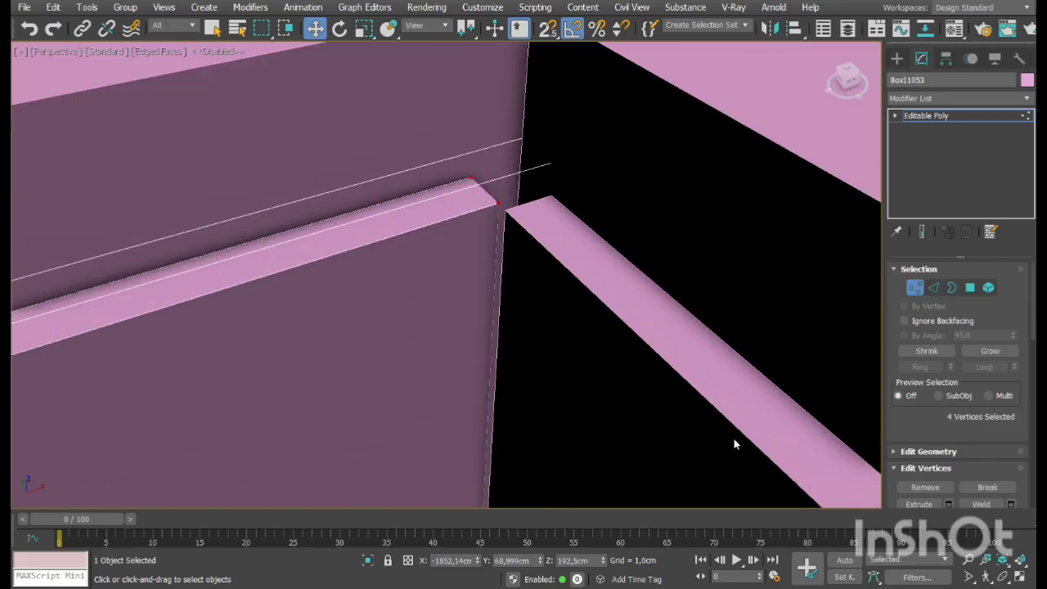
Fine-tune the side-wall door panel's corner-end vertices along X against the edge of the neighbouring door panel
left_click(1003, 577)
left_click_drag(483, 262, 441, 319)
middle_click_drag(440, 318, 486, 313)
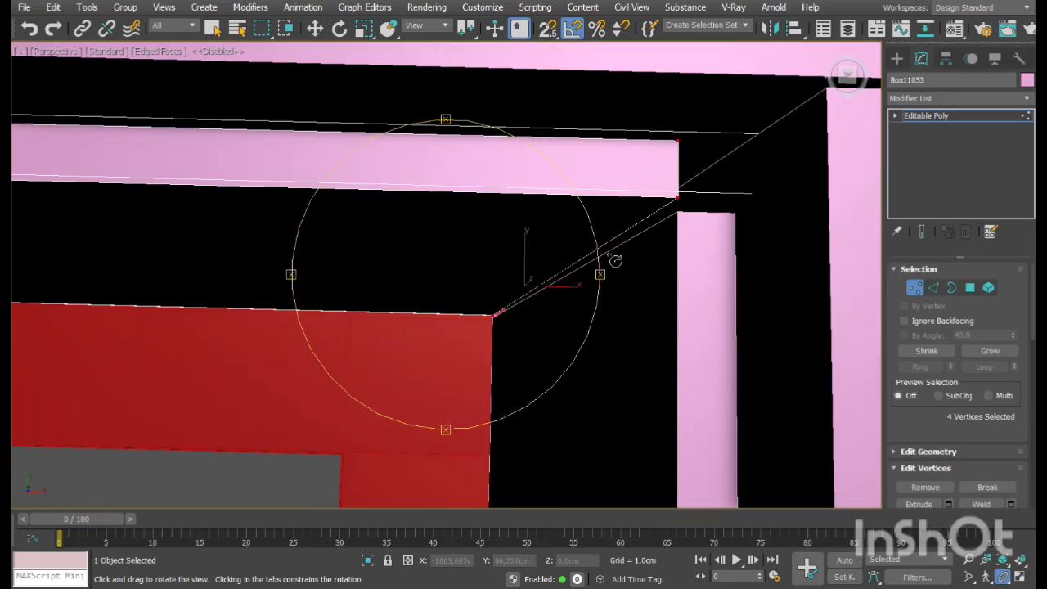
left_click_drag(616, 260, 542, 243)
right_click(500, 290)
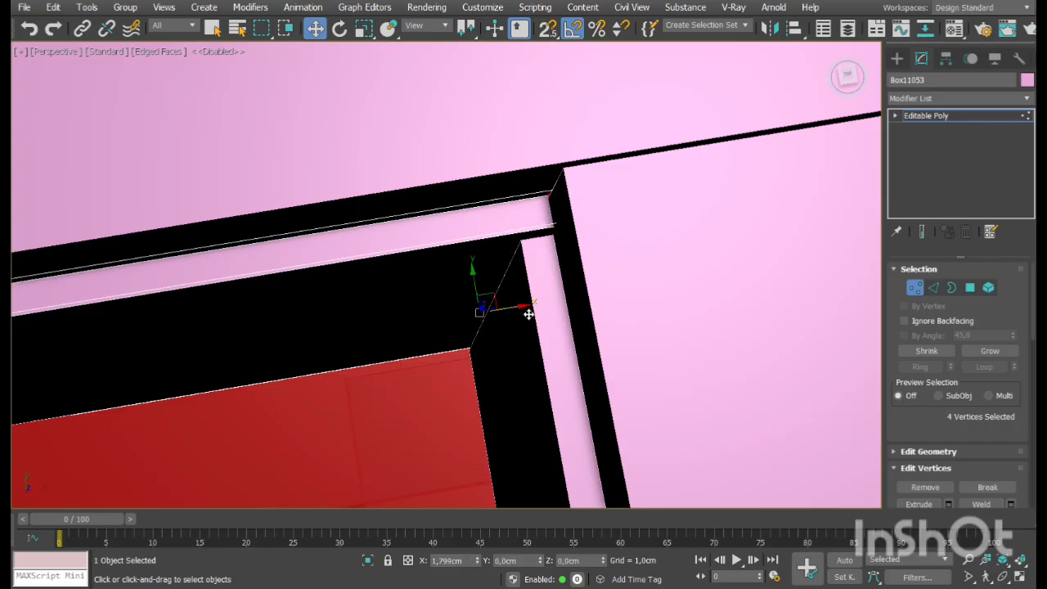
middle_click_drag(510, 316, 586, 295)
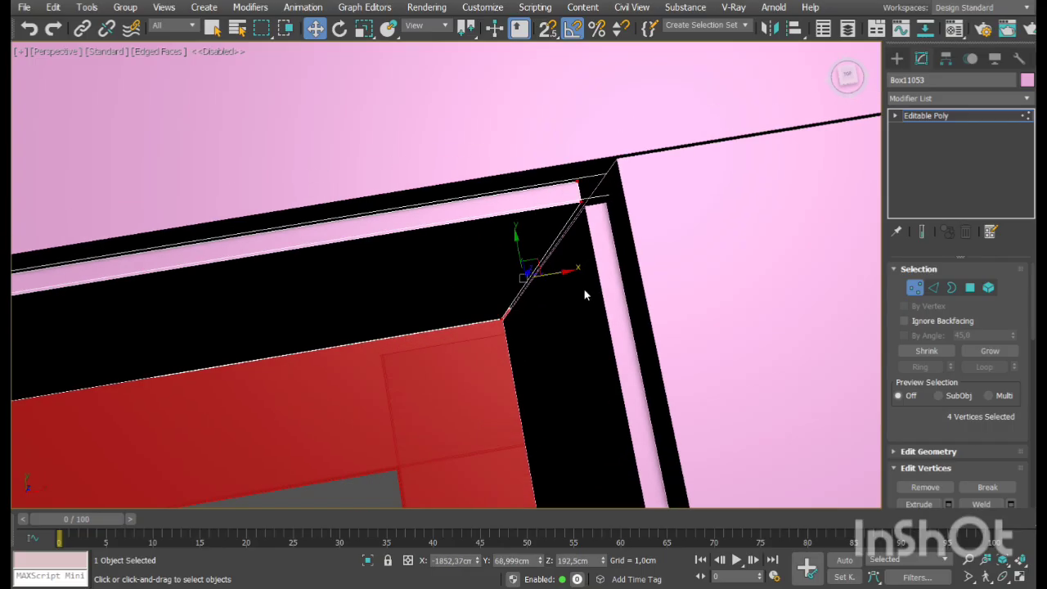
Examine the upper door panels' corner joint and the base cabinets under the countertop from several angles
left_click(1003, 576)
left_click_drag(562, 334, 498, 299)
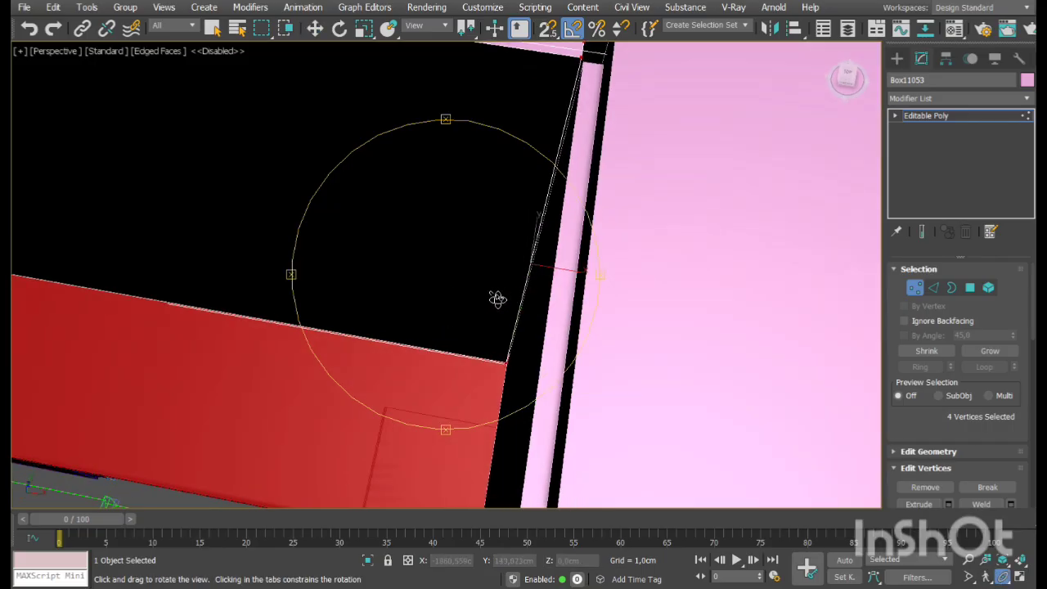
scroll(587, 318, "down", 5)
left_click_drag(588, 318, 523, 278)
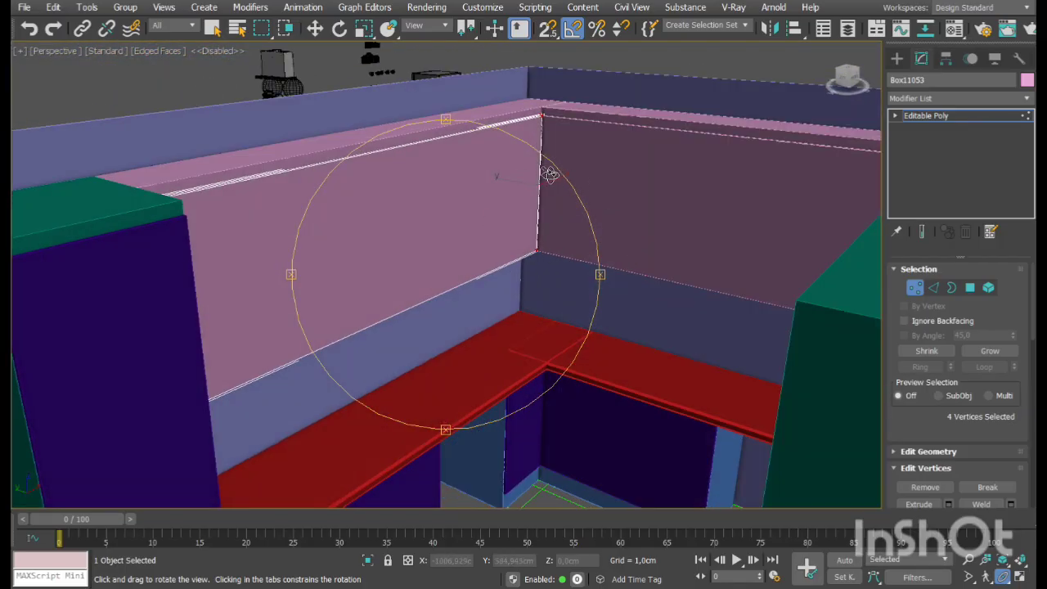
left_click_drag(556, 151, 474, 329)
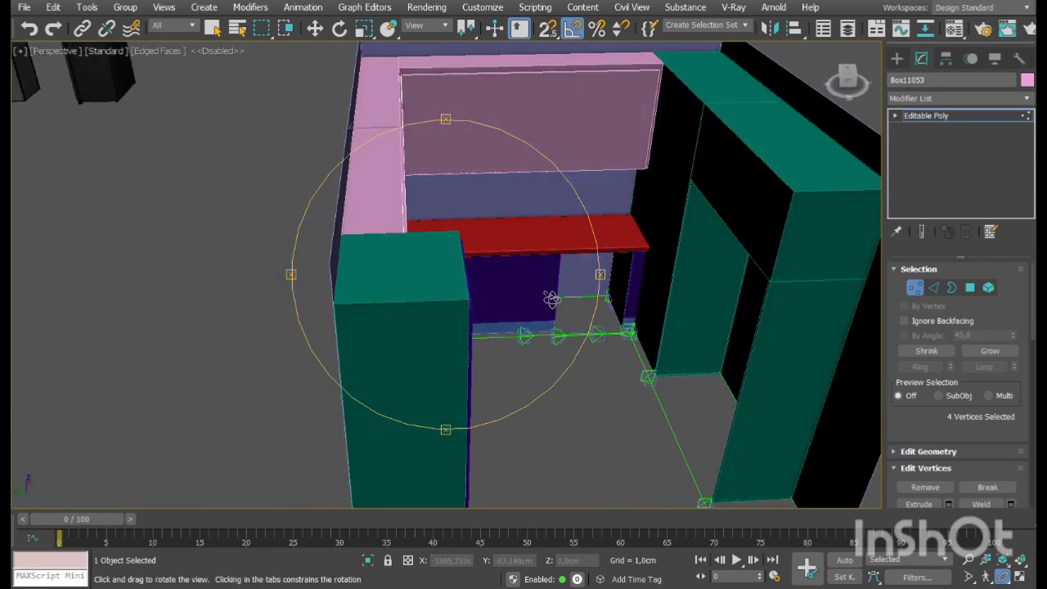
scroll(564, 297, "up", 5)
key("w")
left_click(920, 291)
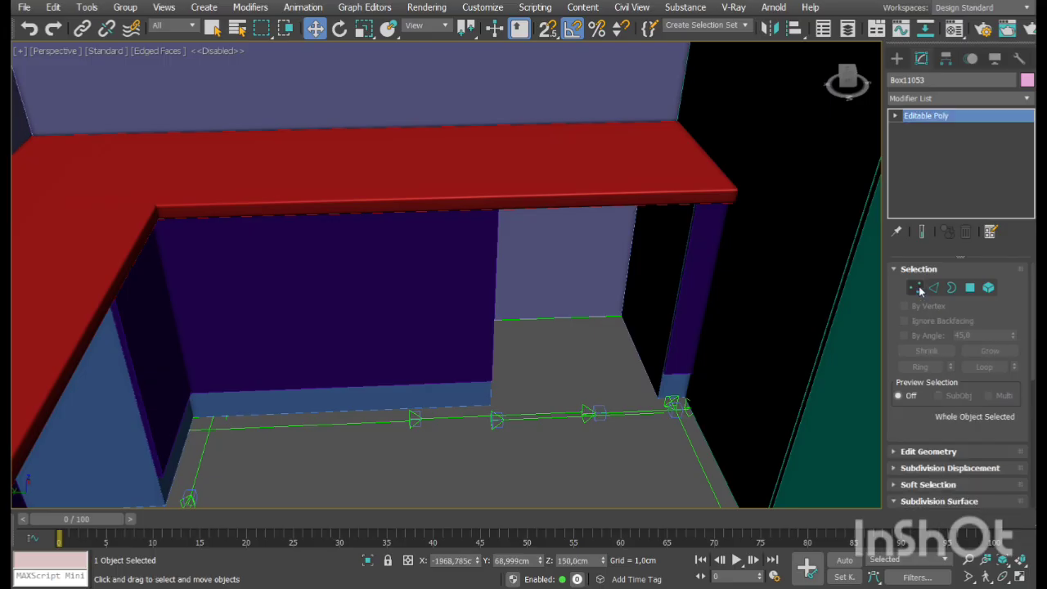
In the top view, move the eight vertices around the back-wall base cabinet's opening along Y to the floor plan's guide markers
left_click(483, 401)
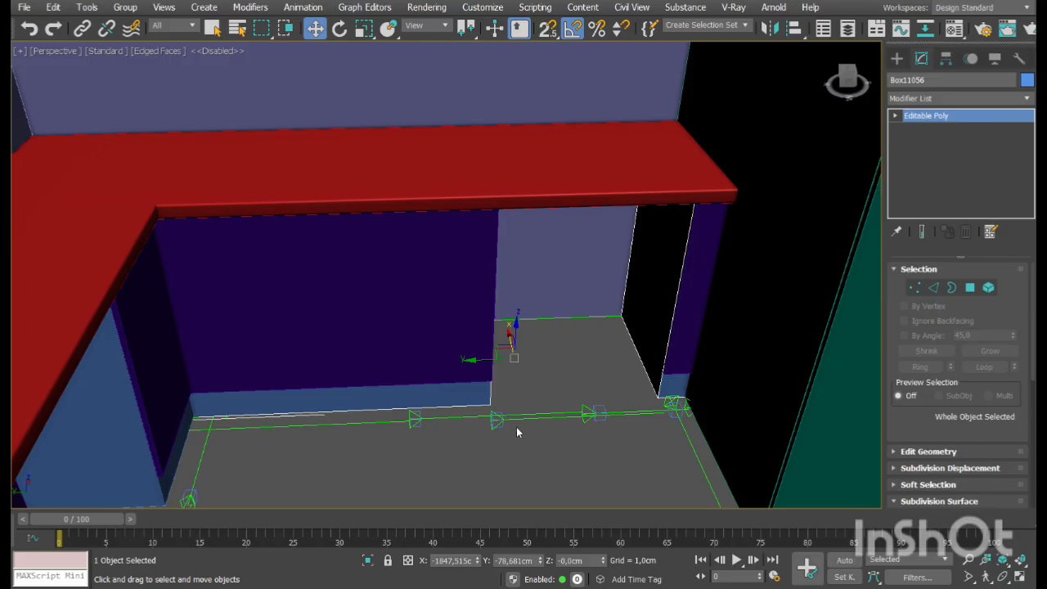
left_click(1021, 577)
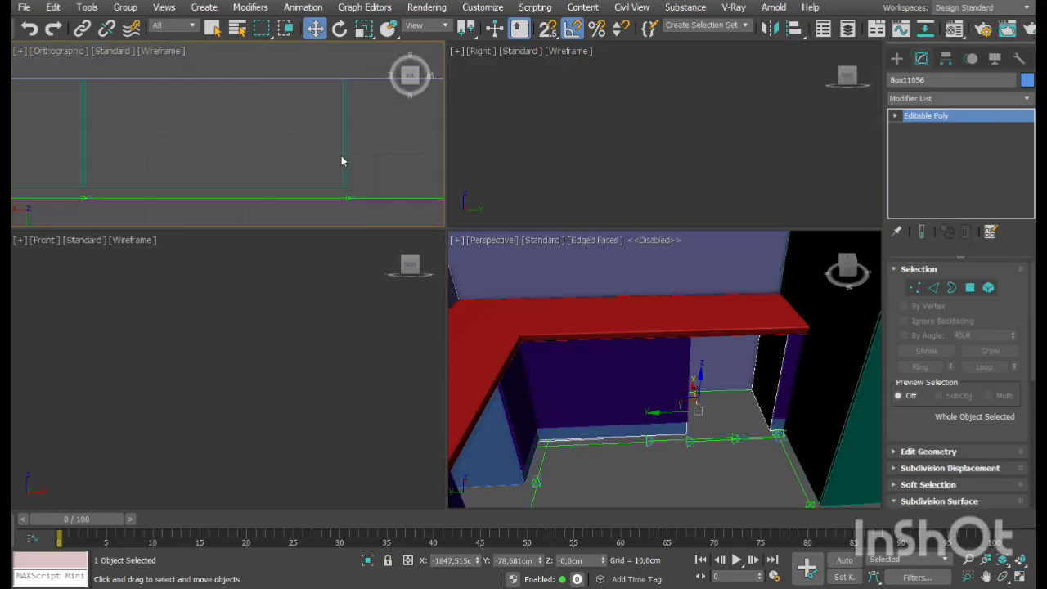
key("alt+w")
scroll(452, 182, "down", 5)
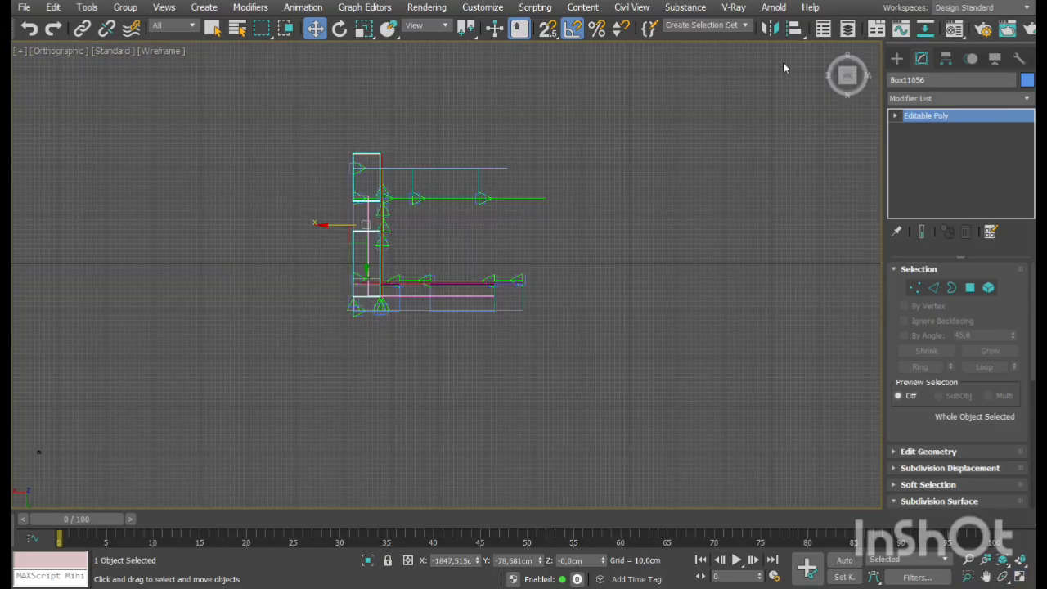
left_click(878, 54)
middle_click_drag(526, 181, 486, 304)
scroll(486, 303, "up", 5)
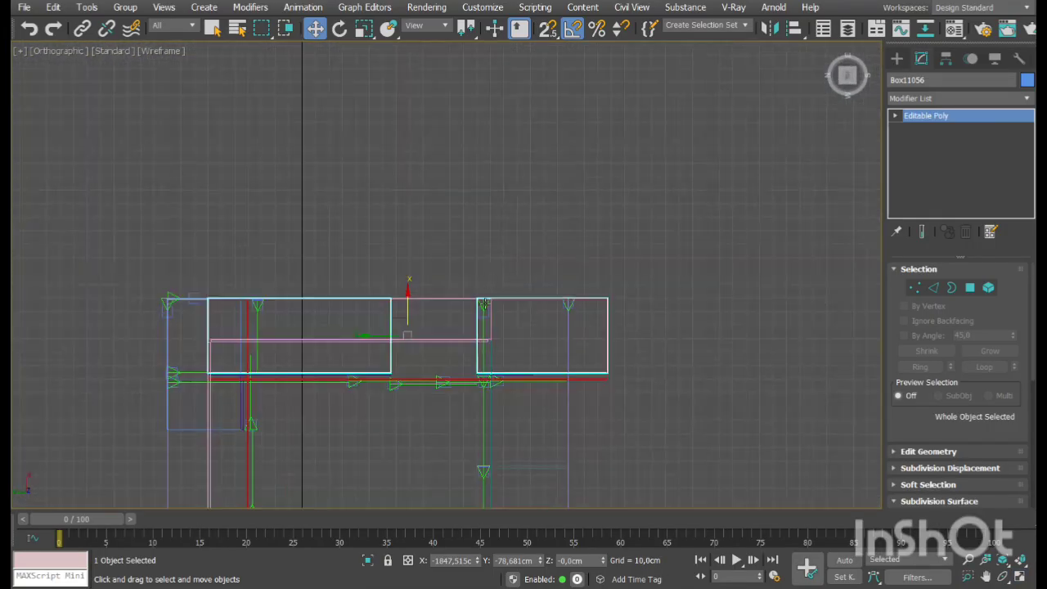
scroll(485, 304, "up", 3)
left_click(913, 288)
left_click_drag(664, 136, 446, 414)
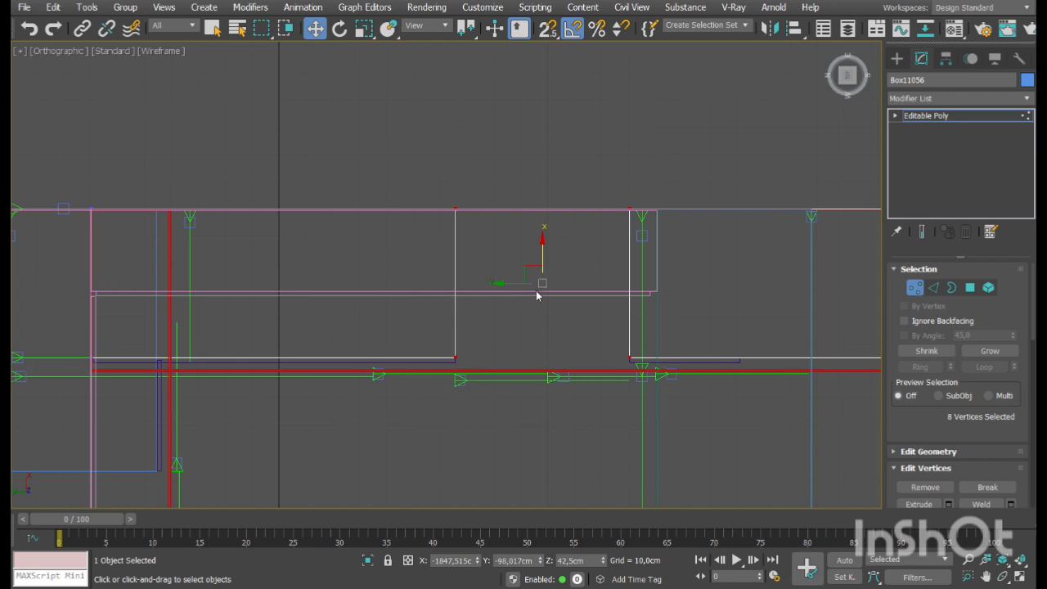
left_click_drag(543, 282, 438, 337)
Pull the far-end vertices of the back-wall base cabinet back to the tall cabinet's side
middle_click_drag(726, 381, 503, 348)
left_click_drag(624, 383, 720, 165)
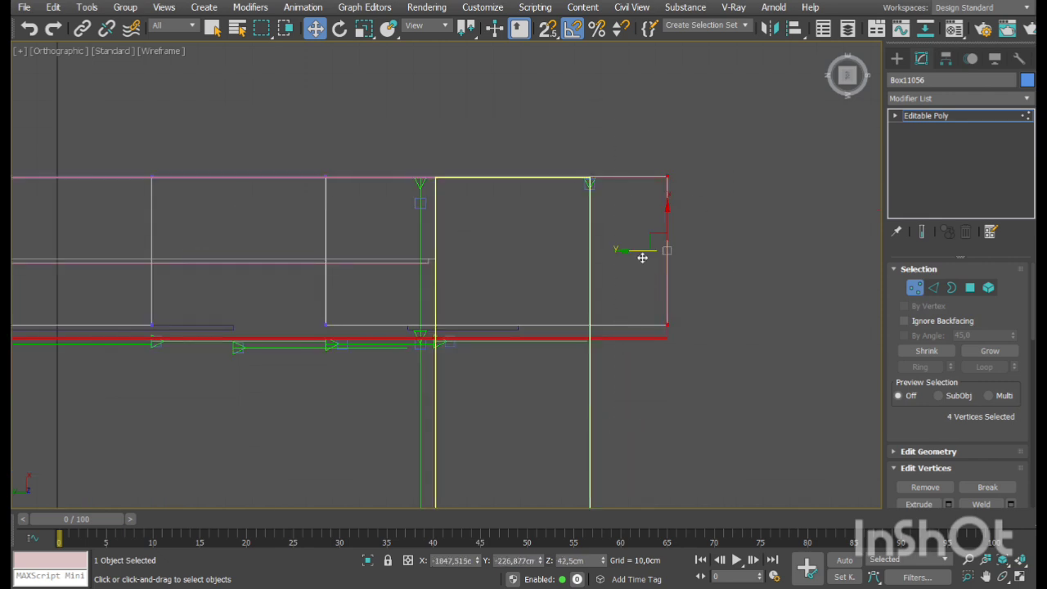
left_click_drag(643, 257, 411, 264)
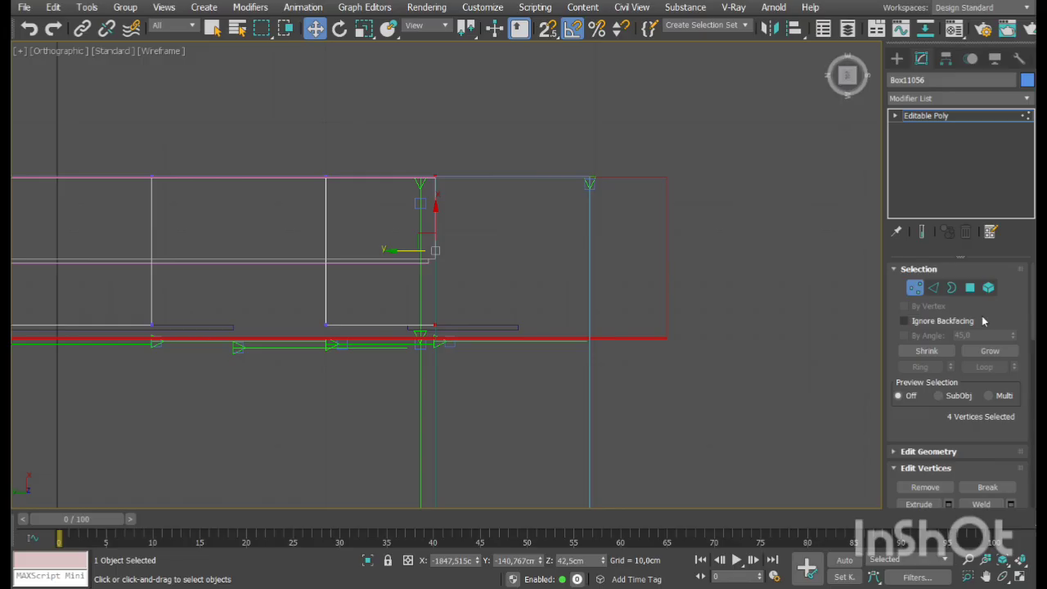
left_click(916, 288)
Move the opening-side vertices of the base cabinet's front panels along Y to line up with the cabinet opening
scroll(253, 319, "up", 6)
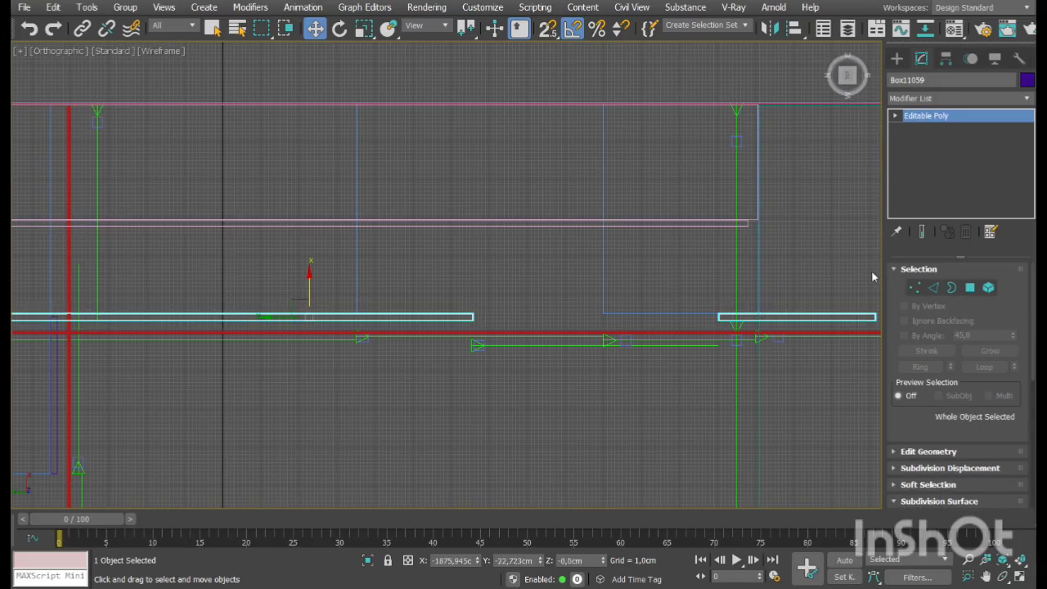
left_click(915, 287)
scroll(427, 346, "up", 3)
left_click_drag(469, 313, 305, 372)
middle_click_drag(741, 362, 517, 334)
scroll(516, 334, "down", 2)
left_click_drag(571, 315, 346, 326)
Shorten the far end of the base cabinet's front panel to just short of the tall cabinet's side
scroll(584, 295, "up", 4)
middle_click_drag(710, 321, 489, 325)
left_click_drag(646, 275, 748, 371)
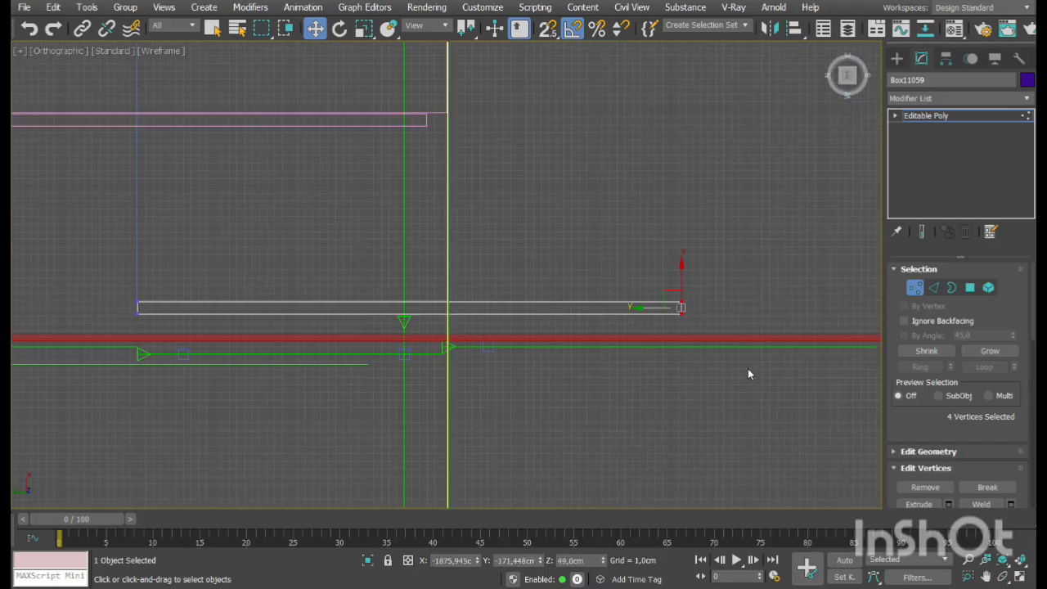
left_click_drag(656, 312, 407, 331)
scroll(407, 265, "down", 2)
middle_click_drag(407, 265, 582, 249)
left_click(917, 288)
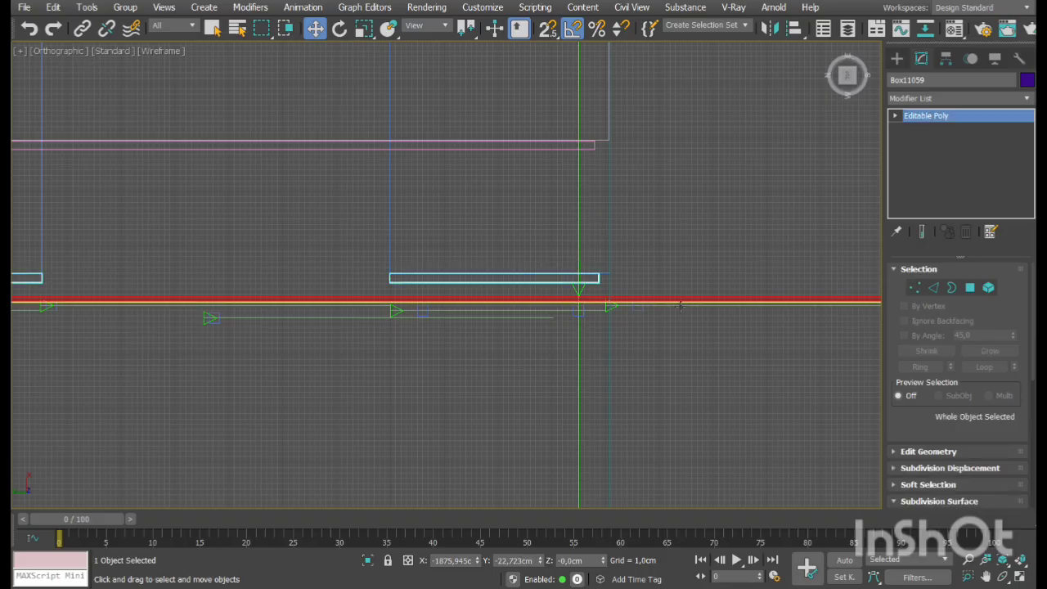
Shorten the back-wall countertop by moving its far-end vertices to the tall cabinet's side
left_click(349, 304)
scroll(348, 308, "down", 5)
middle_click_drag(639, 265, 505, 340)
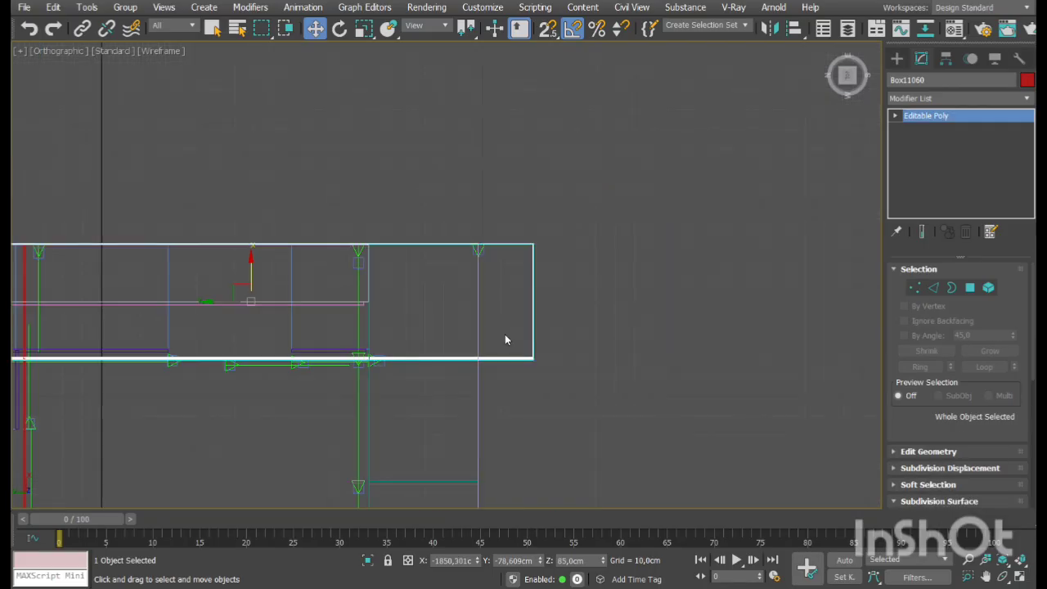
left_click(919, 288)
left_click_drag(654, 194, 460, 387)
middle_click_drag(460, 388, 727, 365)
scroll(736, 352, "up", 4)
left_click_drag(836, 296, 511, 373)
scroll(511, 374, "down", 3)
middle_click_drag(510, 373, 667, 307)
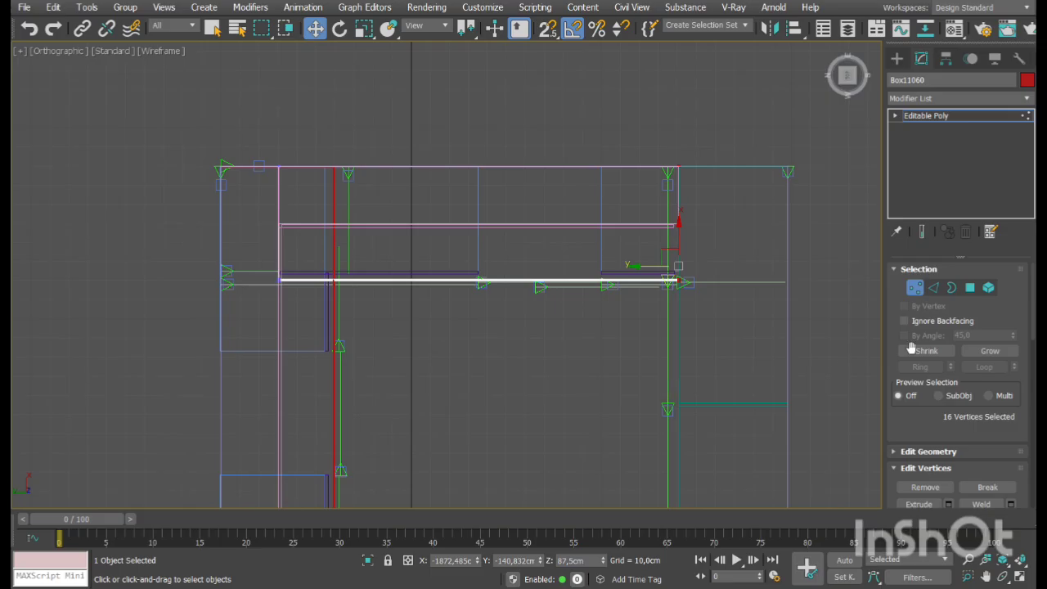
left_click(916, 289)
In the perspective view, move the 16 corner-end vertices of the back-wall countertop along Y to the adjoining countertop's front edge
left_click(798, 223)
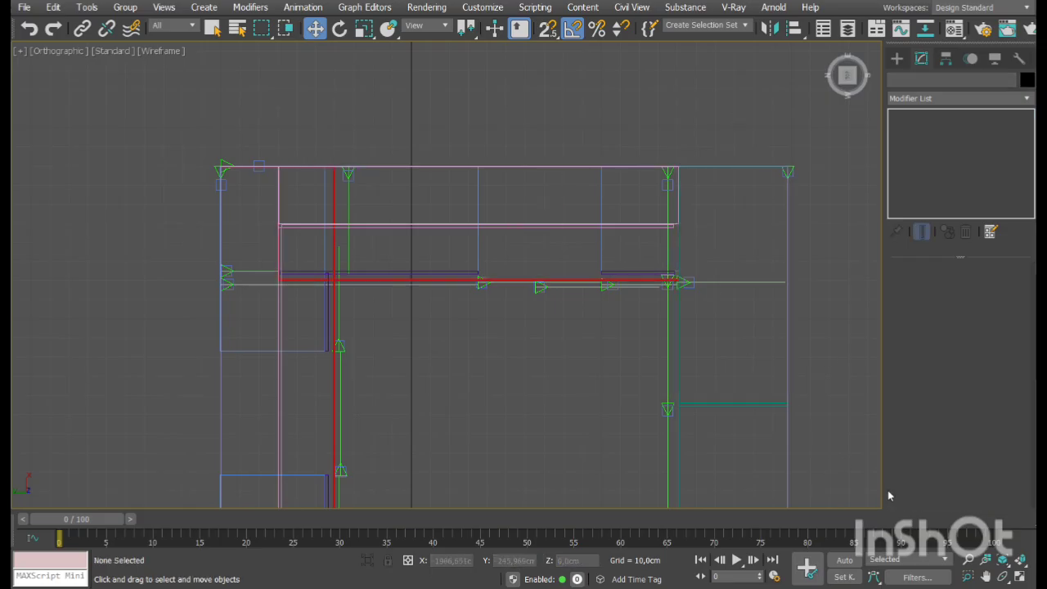
left_click(1024, 580)
left_click(807, 439)
left_click(1021, 578)
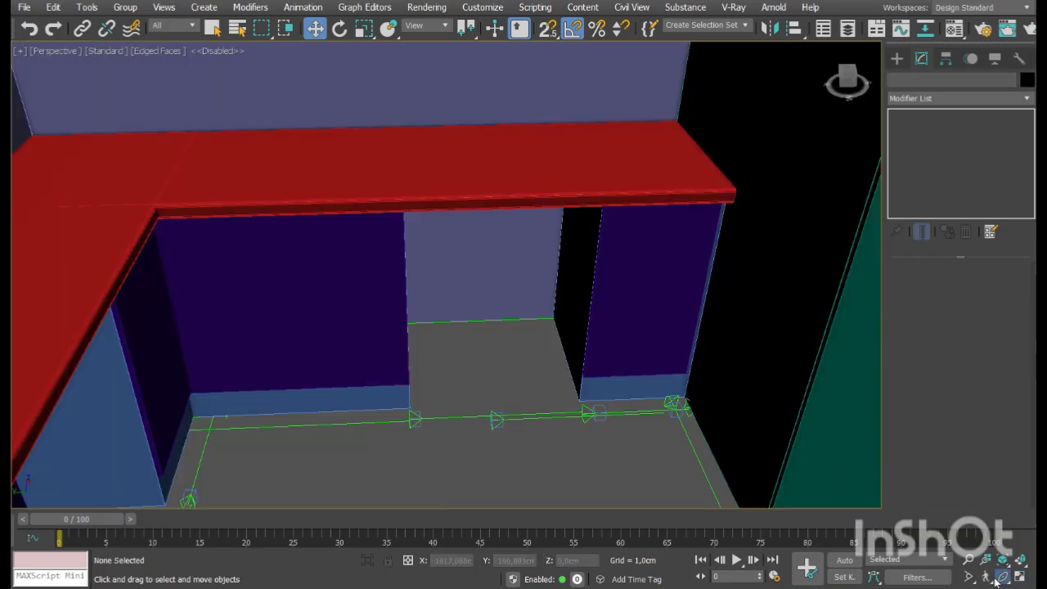
left_click(1003, 577)
left_click_drag(449, 209, 470, 256)
key("w")
scroll(464, 223, "up", 5)
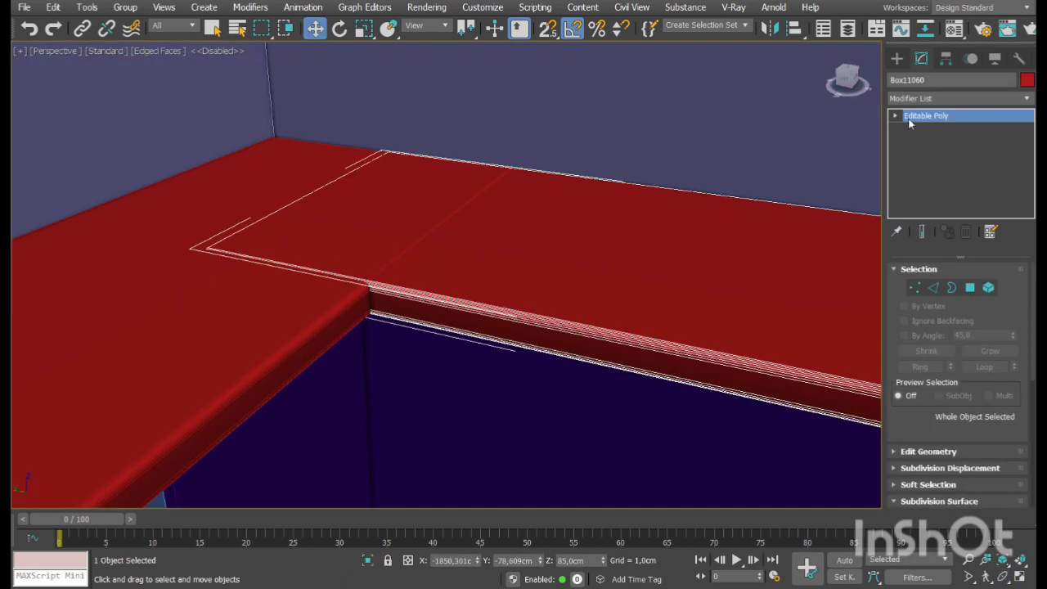
left_click(895, 116)
left_click(920, 129)
left_click_drag(519, 93, 205, 301)
scroll(223, 303, "up", 2)
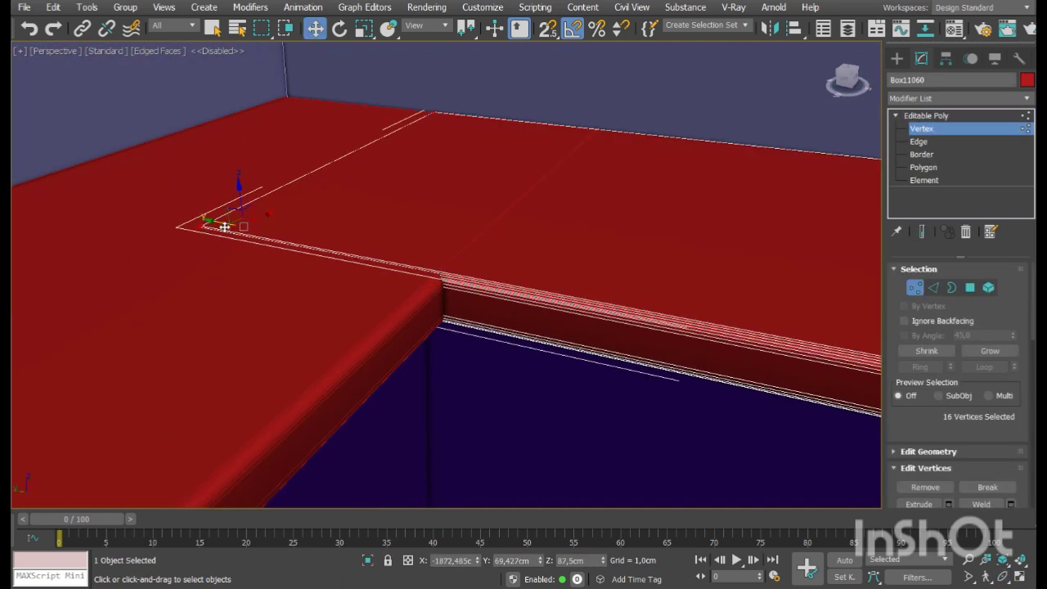
left_click_drag(224, 225, 454, 380)
scroll(453, 380, "down", 6)
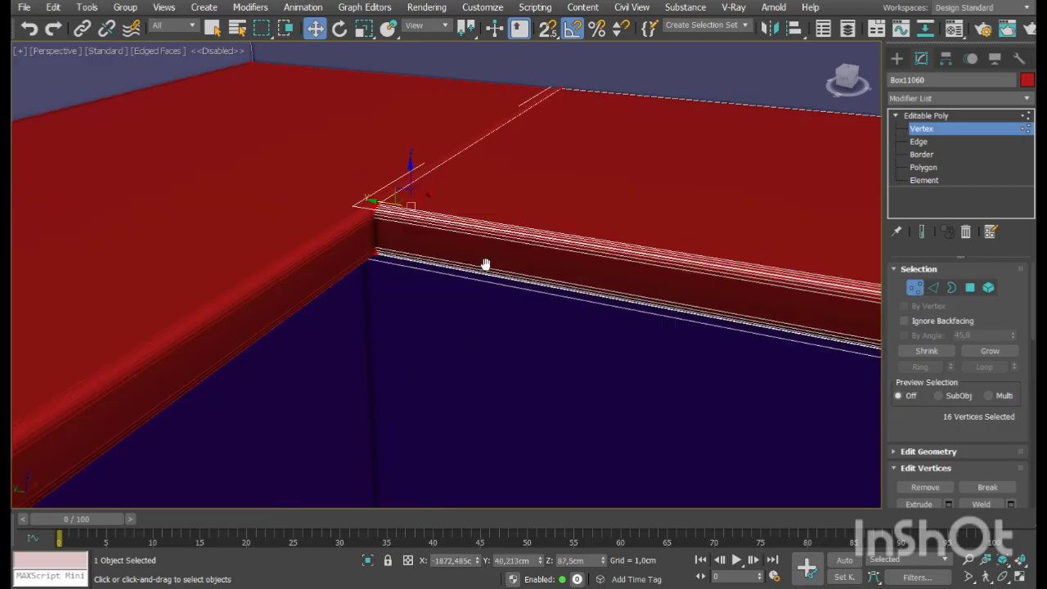
Leave vertex editing of the back-wall countertop and examine the corner joint between the two countertops
key("1")
left_click(500, 421)
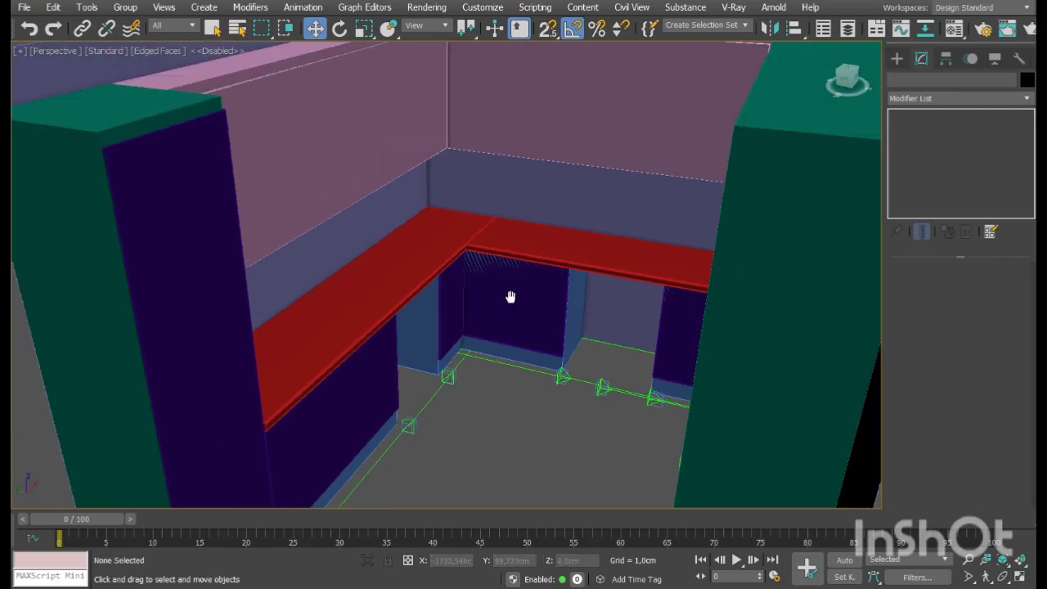
scroll(469, 315, "up", 4)
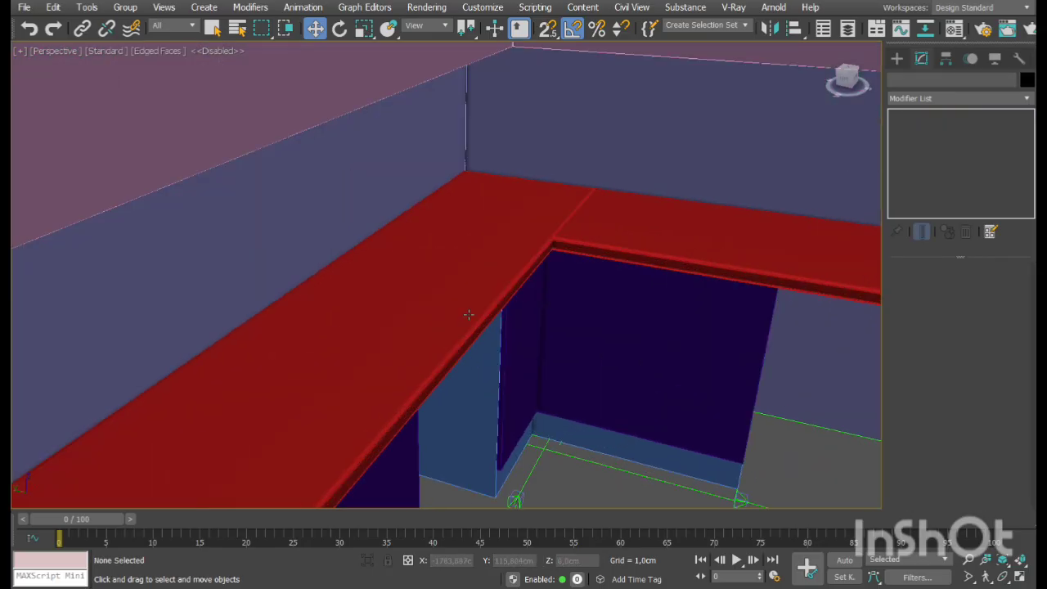
scroll(521, 289, "up", 5)
left_click(524, 304)
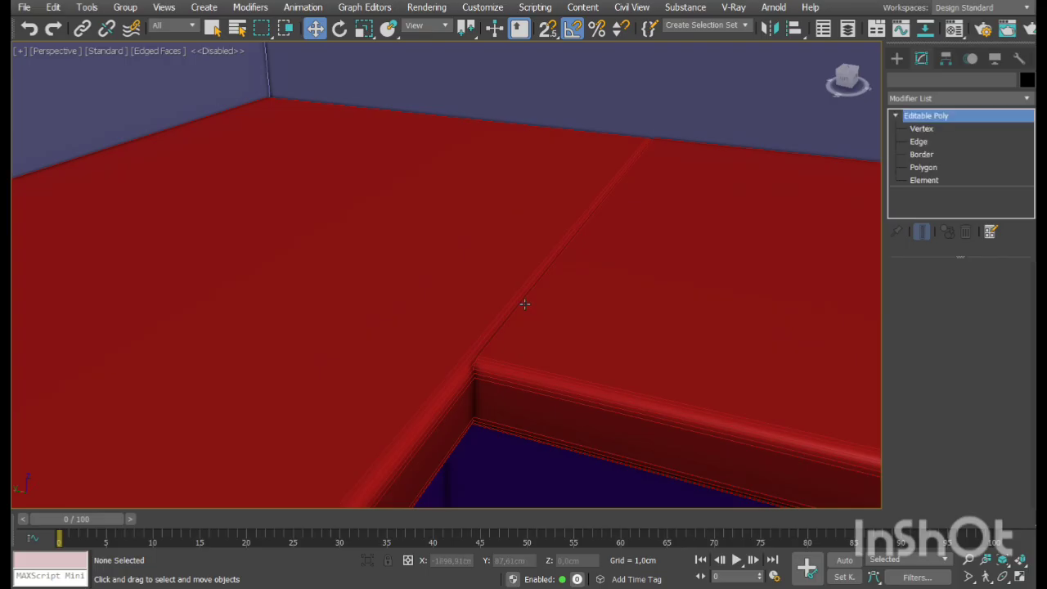
scroll(491, 270, "down", 8)
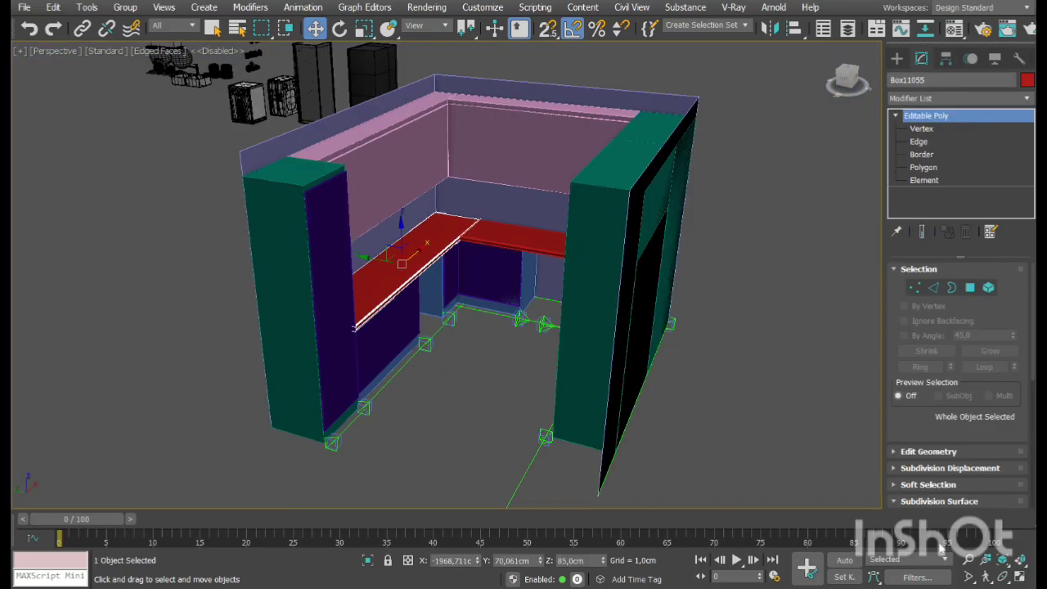
Copy the single tall cabinet's front panel over to the row of tall cabinets on the opposite side
left_click(1003, 577)
left_click_drag(489, 296, 448, 260)
right_click(449, 260)
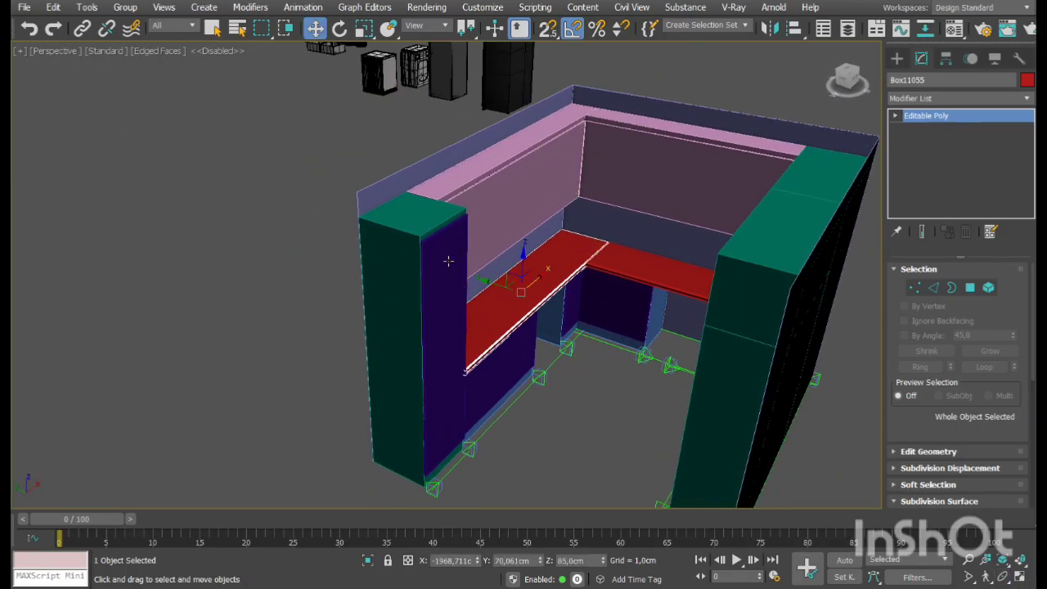
left_click(448, 260)
left_click(764, 311)
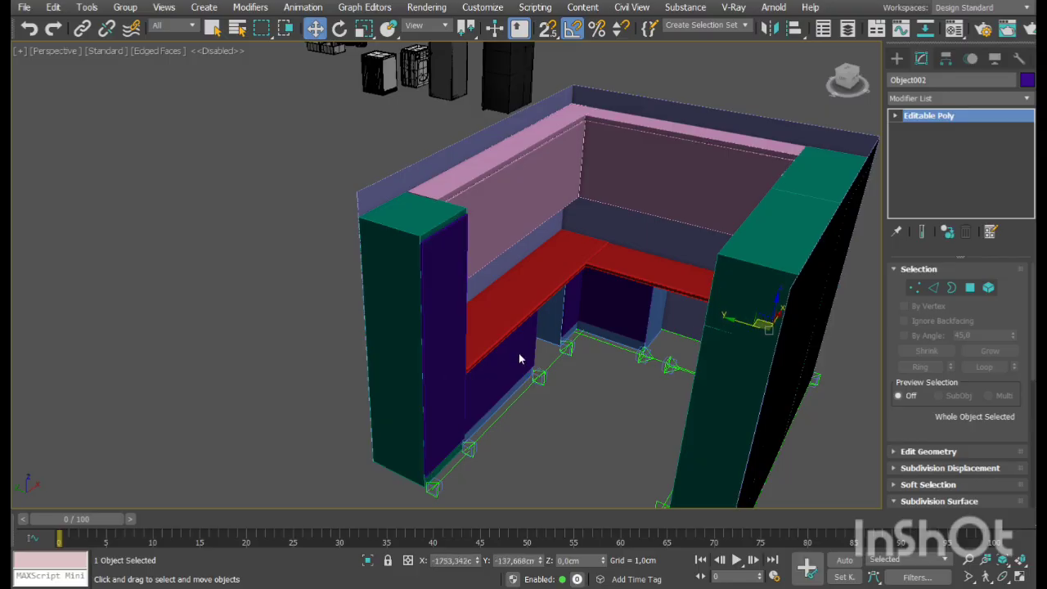
In the top view, slide the copied panel about 22 cm along X, away from the back wall and along the tall cabinets' fronts
left_click(1020, 577)
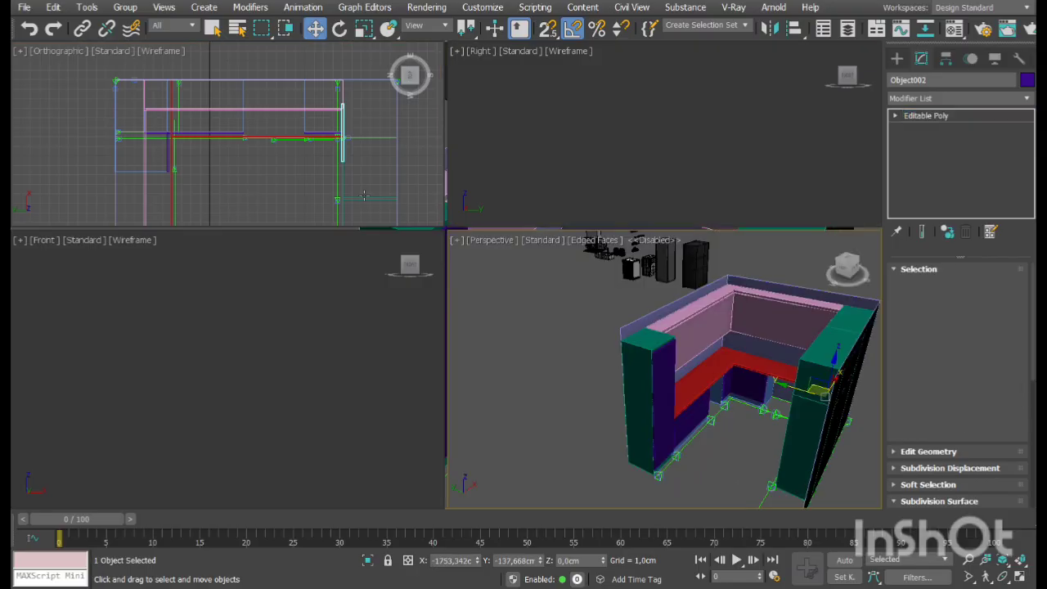
left_click(1021, 576)
scroll(632, 296, "up", 3)
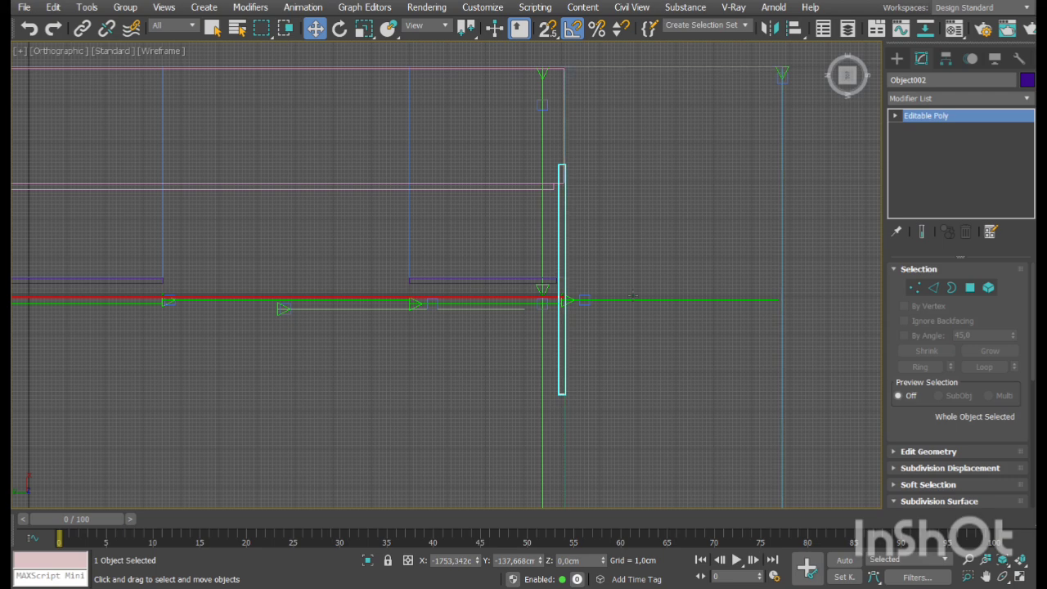
left_click(872, 51)
scroll(519, 140, "down", 2)
middle_click_drag(409, 90, 697, 429)
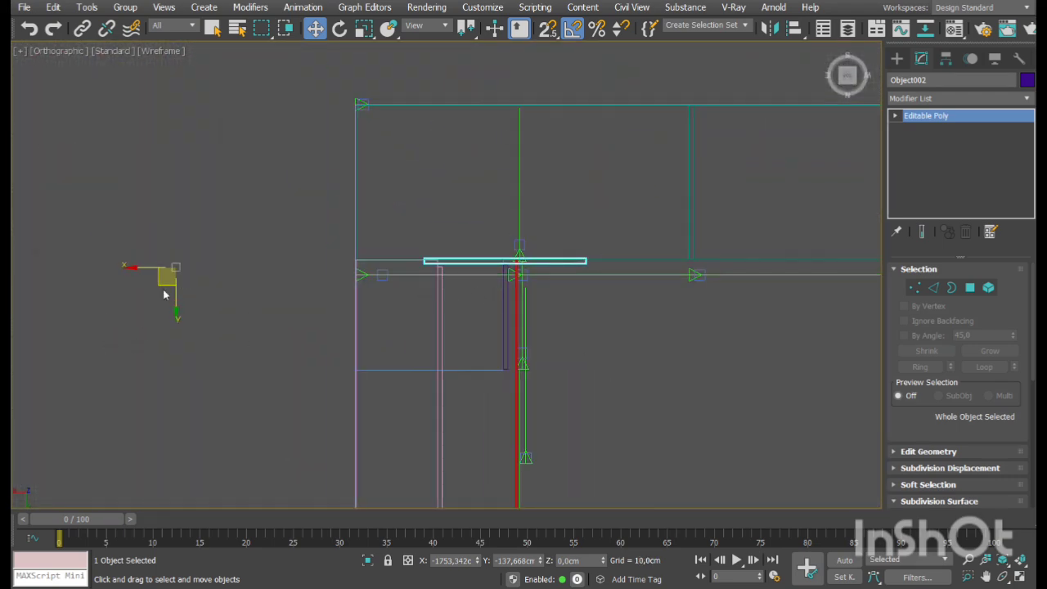
left_click_drag(164, 295, 228, 293)
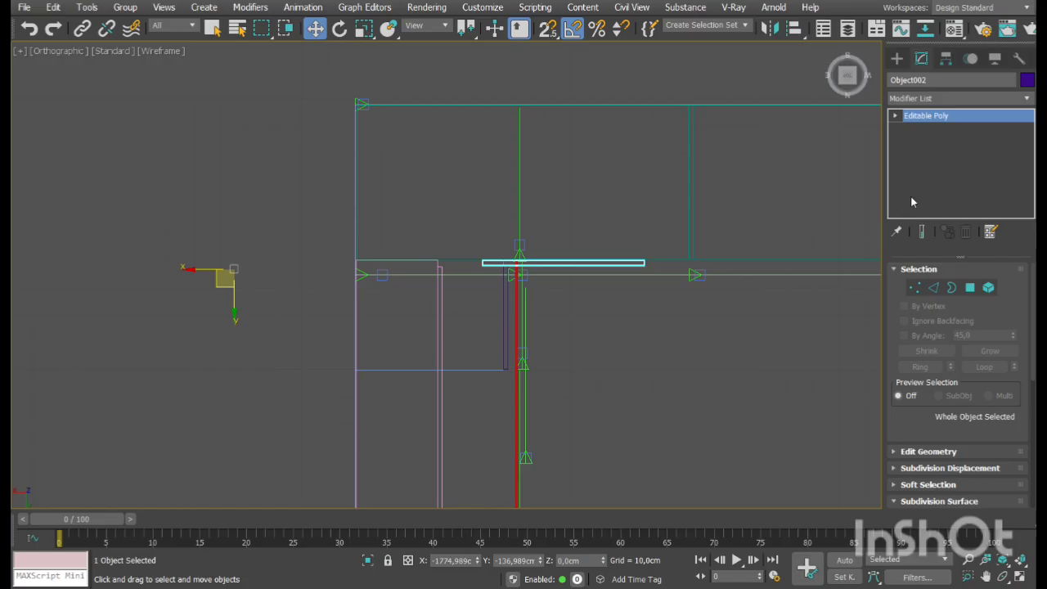
Center the copied panel's pivot to the object
left_click(946, 59)
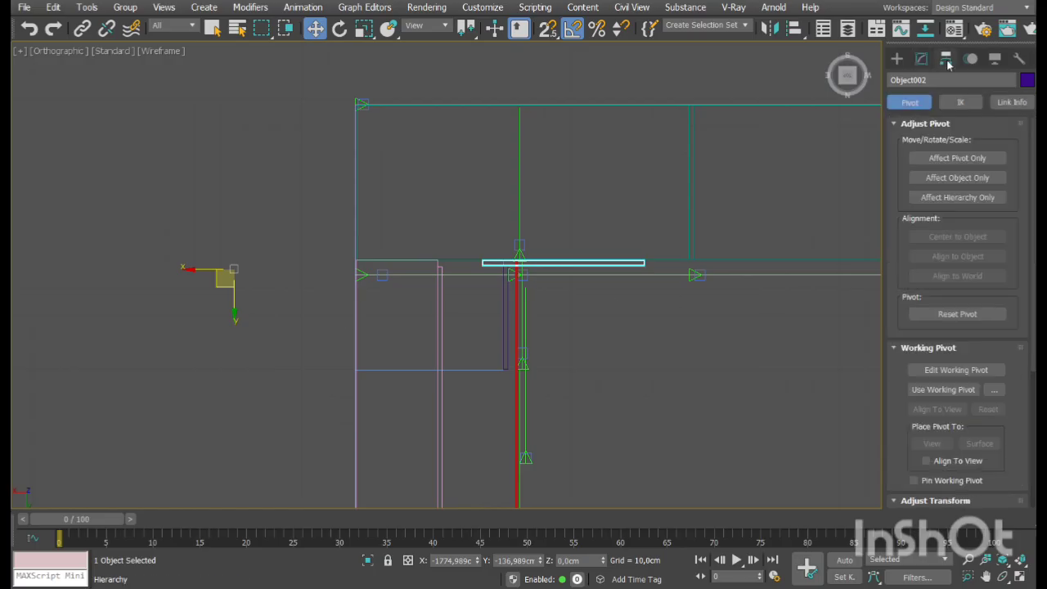
left_click(946, 160)
left_click(966, 236)
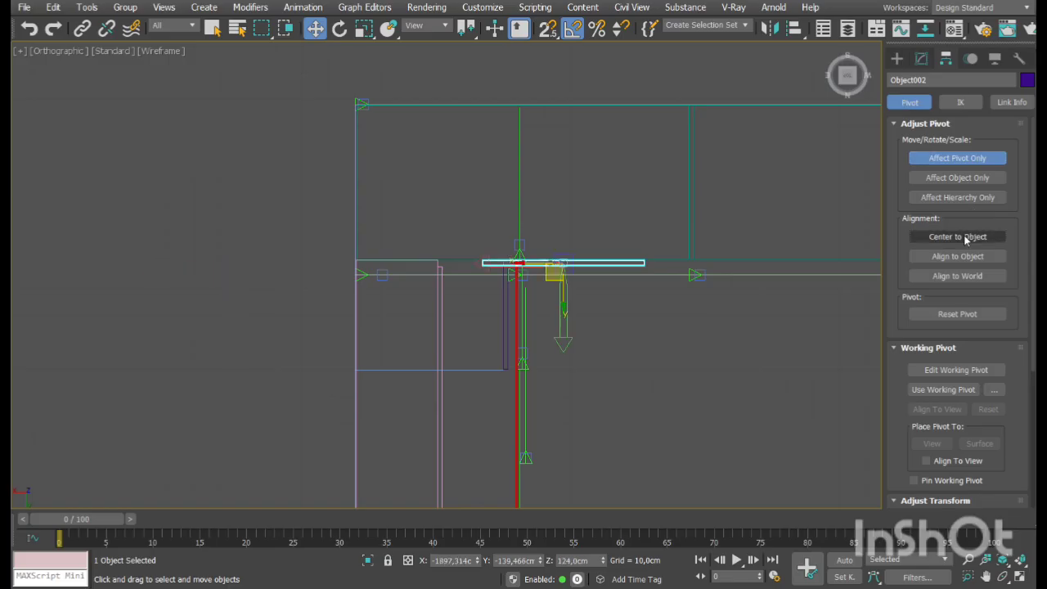
left_click(953, 239)
left_click(954, 161)
Move the panel just in front of the tall cabinets, with its outer end flush with the first cabinet's side
scroll(577, 278, "up", 6)
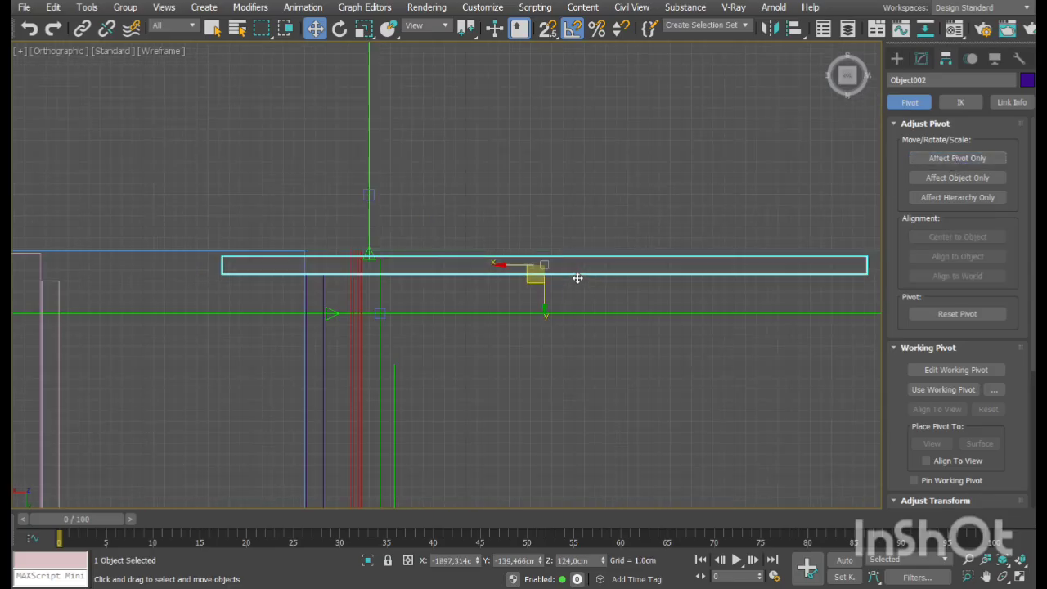
scroll(578, 278, "up", 2)
left_click_drag(532, 285, 541, 279)
middle_click_drag(748, 293, 389, 235)
scroll(389, 234, "down", 3)
left_click_drag(253, 223, 376, 254)
Extend the panel toward the back wall by moving its wall-side end vertices along X to the wall
left_click(921, 58)
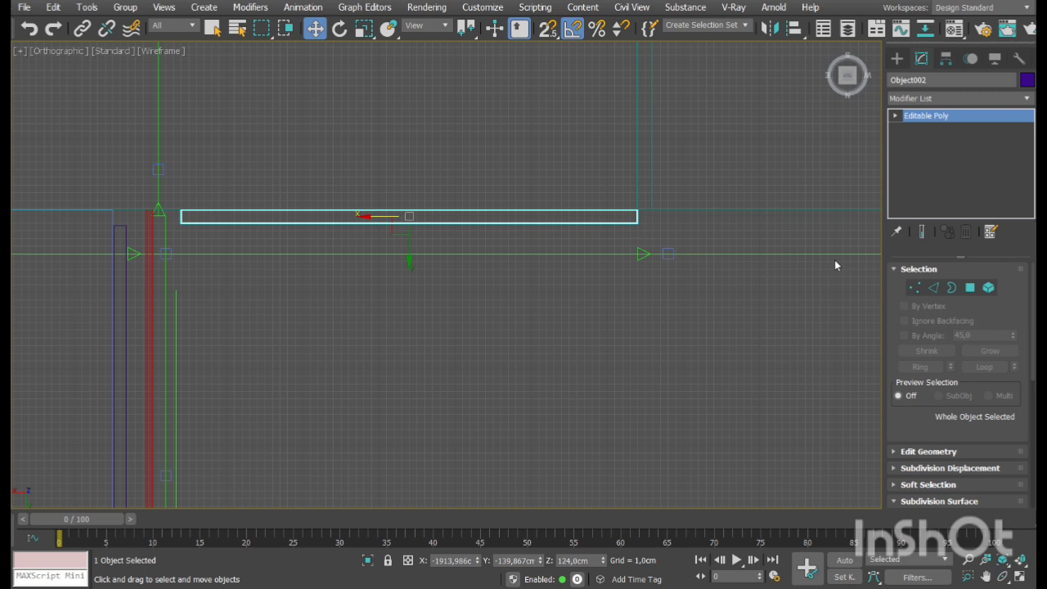
left_click(914, 288)
left_click_drag(307, 129, 163, 266)
middle_click_drag(188, 272, 648, 324)
scroll(648, 324, "down", 3)
left_click_drag(620, 311, 448, 336)
Move the panel's four opposite end vertices along X to the outer side of the last tall cabinet
middle_click_drag(755, 341, 415, 312)
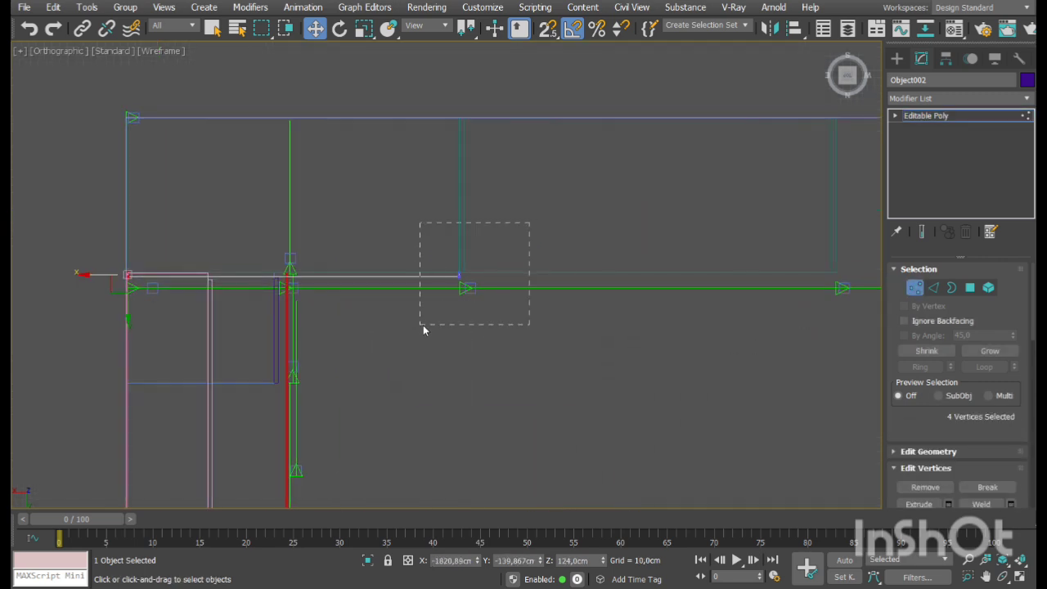
left_click_drag(423, 325, 419, 326)
middle_click_drag(418, 284, 308, 302)
scroll(309, 303, "down", 2)
left_click_drag(311, 300, 579, 363)
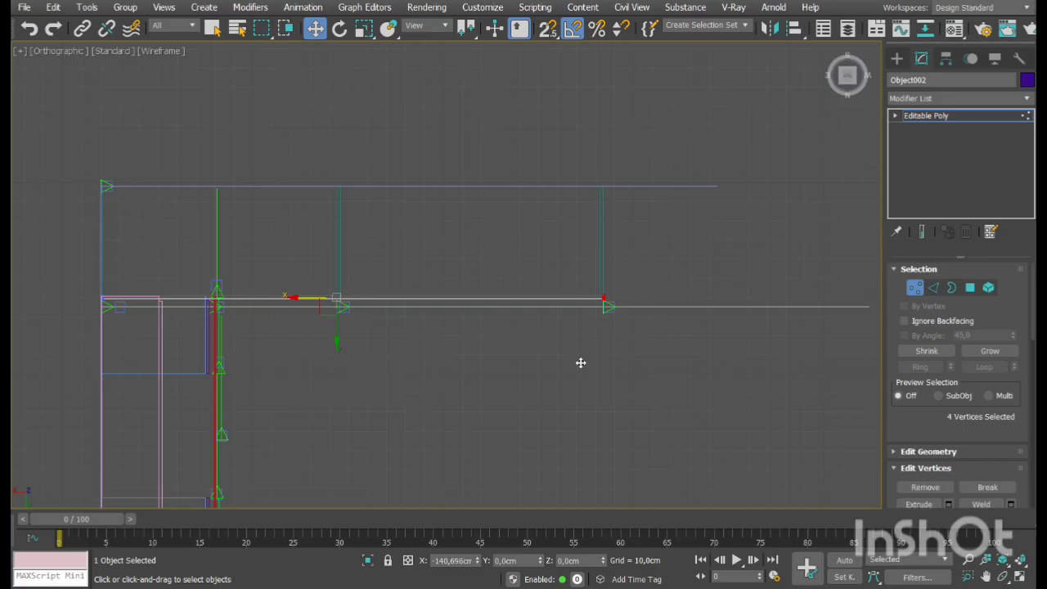
Examine the lengthened panel across the tall cabinets' fronts from inside the kitchen in the perspective view
left_click(1018, 565)
left_click(1019, 576)
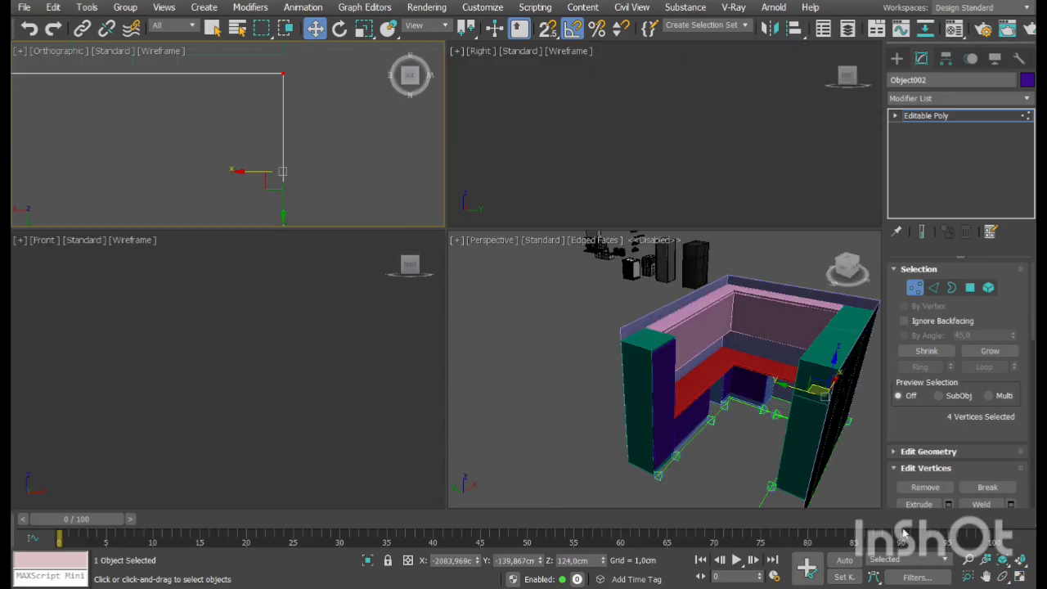
right_click(835, 471)
left_click(1019, 576)
left_click(986, 577)
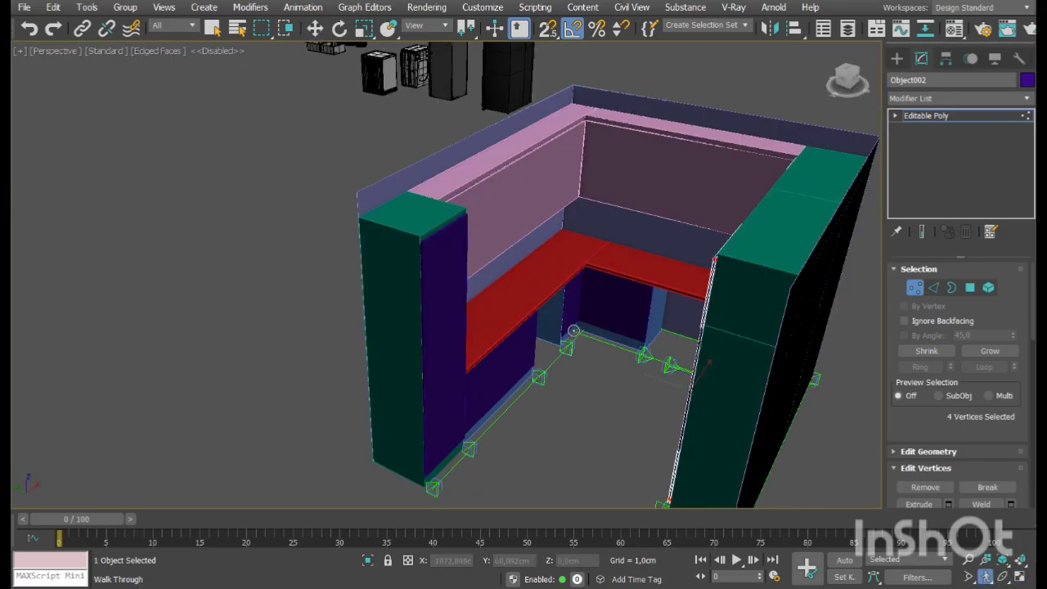
left_click_drag(575, 333, 676, 323)
middle_click_drag(160, 326, 523, 298)
left_click_drag(463, 346, 541, 343)
middle_click_drag(417, 319, 601, 260)
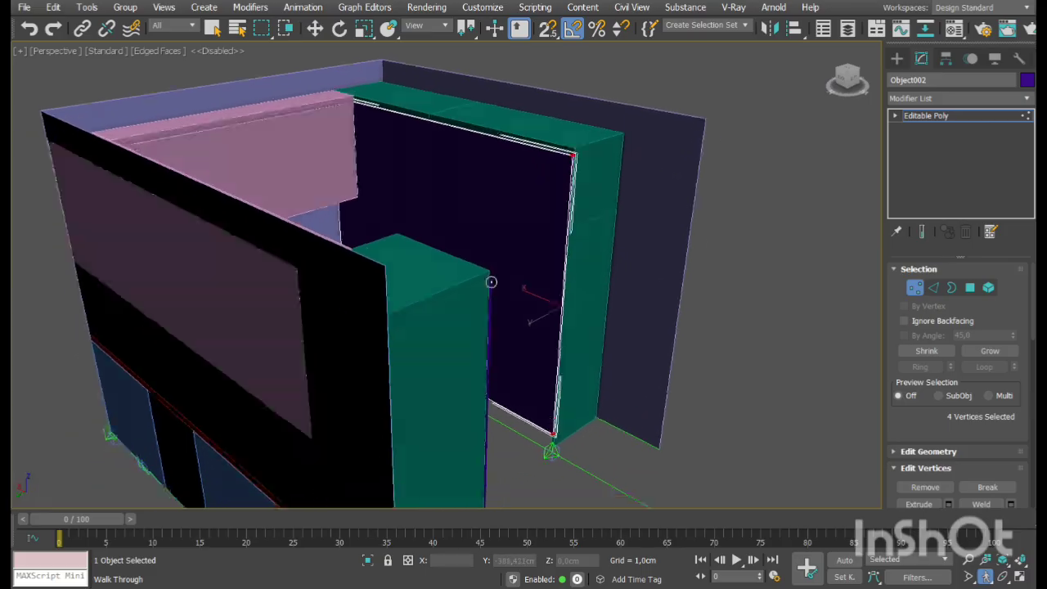
left_click_drag(491, 283, 564, 348)
middle_click_drag(490, 348, 568, 450)
left_click_drag(418, 341, 489, 329)
middle_click_drag(418, 327, 456, 322)
scroll(456, 323, "up", 3)
left_click_drag(435, 315, 449, 332)
middle_click_drag(450, 332, 492, 382)
right_click(437, 333)
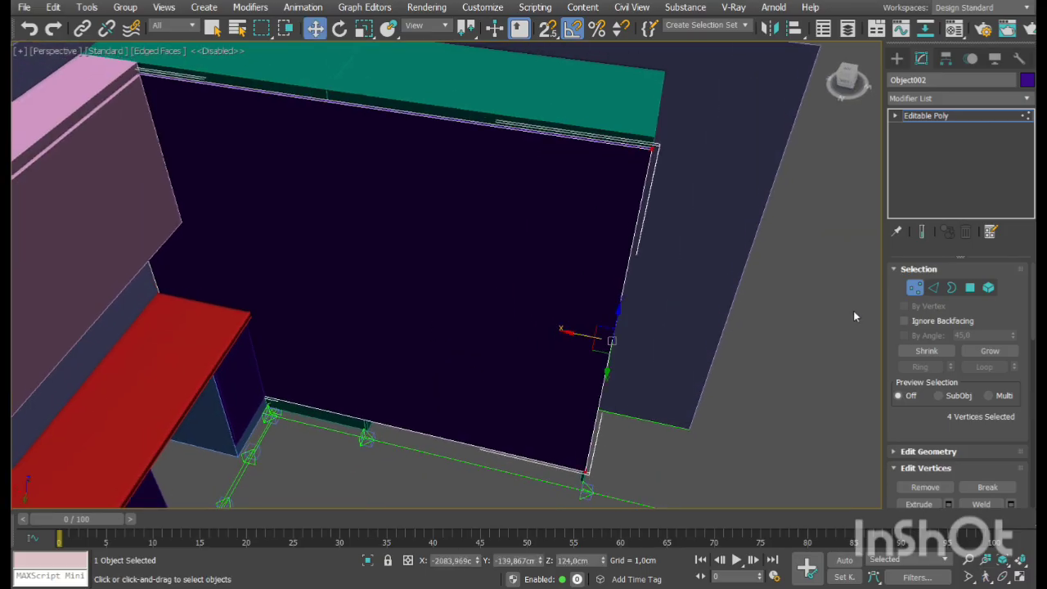
Connect the panel's four long horizontal edges with a vertical edge loop, chamfered at the joint between the two tall cabinets
left_click(934, 287)
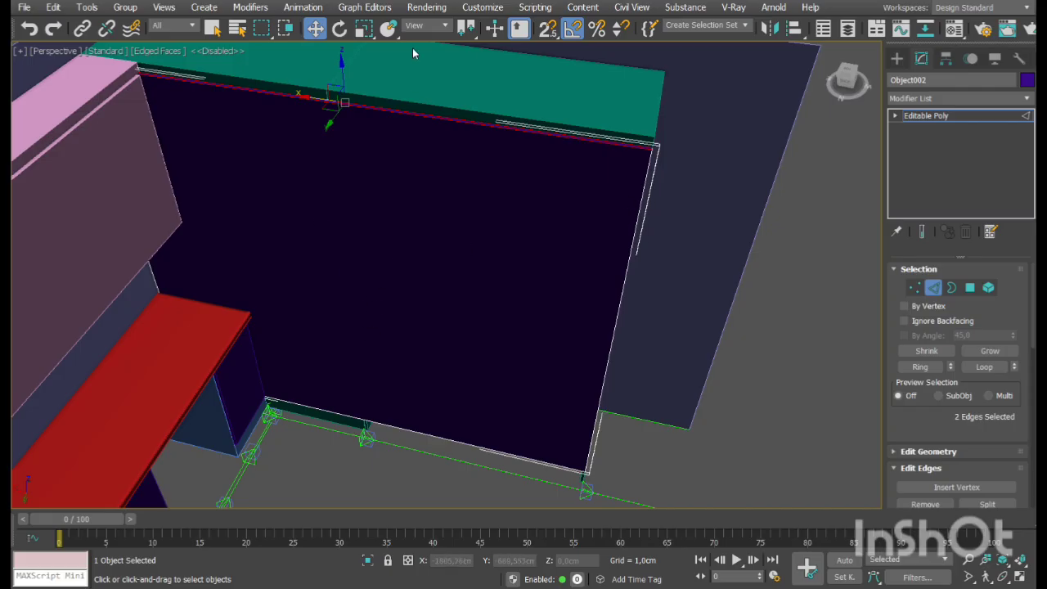
left_click_drag(412, 568, 413, 569)
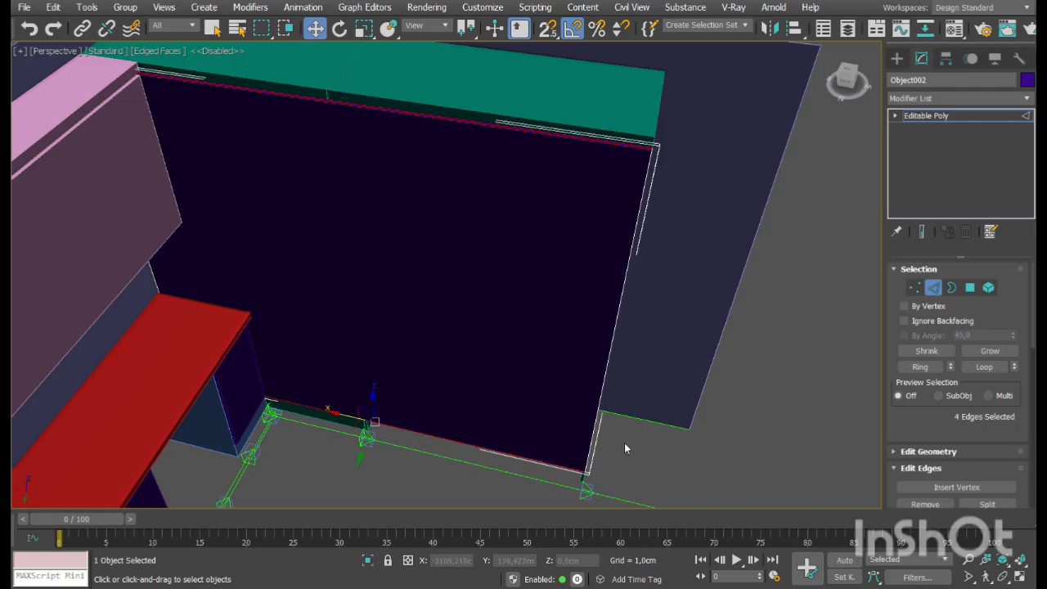
scroll(919, 435, "down", 3)
left_click(1006, 443)
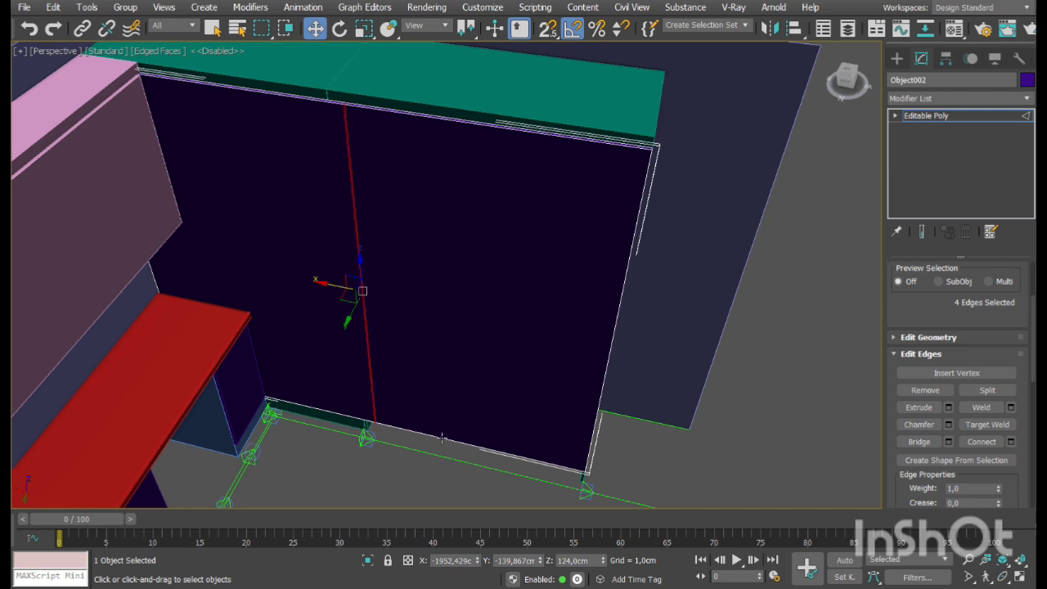
middle_click_drag(367, 318, 420, 338)
left_click_drag(390, 306, 375, 310)
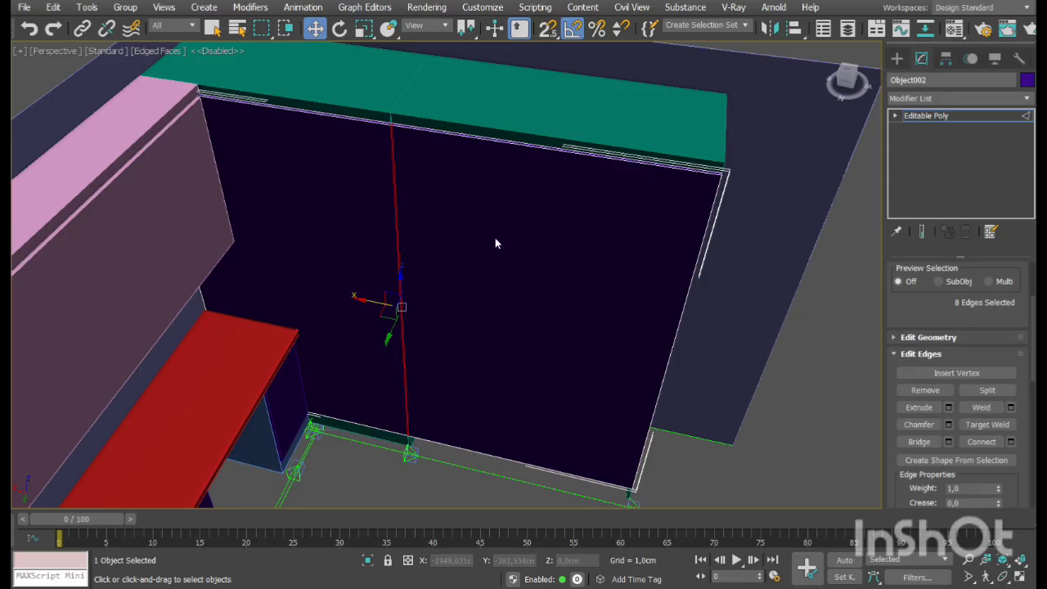
Delete the four narrow polygons between the chamfered edges to split the panel into two doors
left_click(895, 115)
left_click(924, 180)
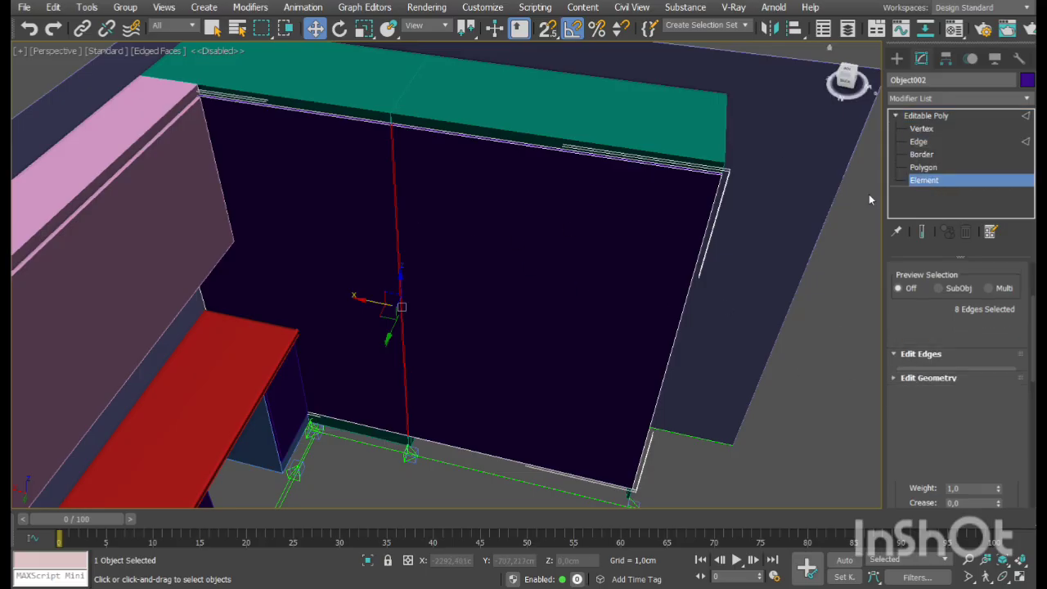
left_click(924, 167)
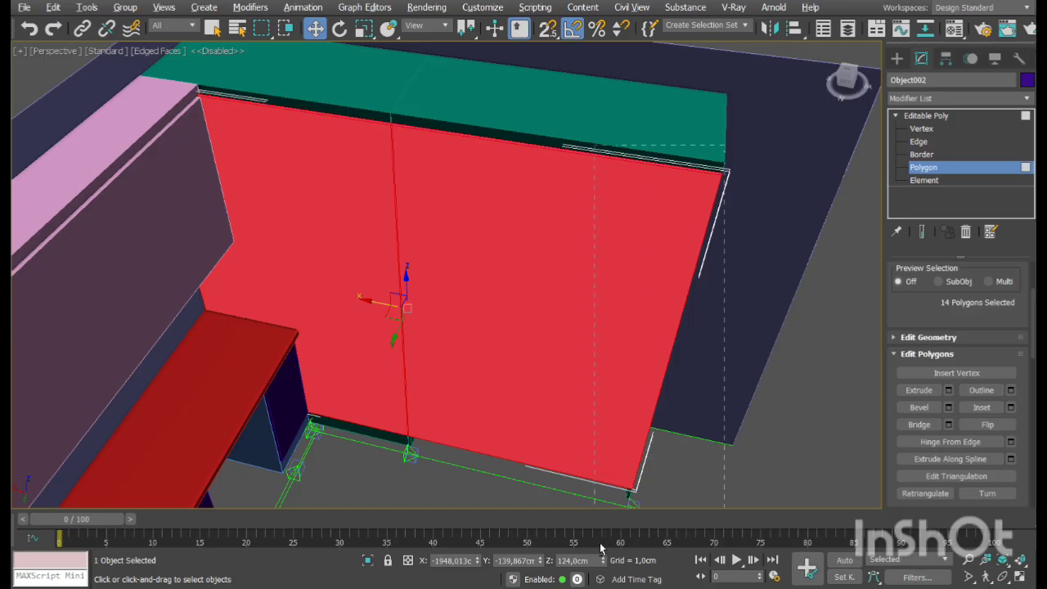
left_click_drag(602, 547, 595, 544, "alt")
left_click_drag(121, 156, 121, 156, "alt")
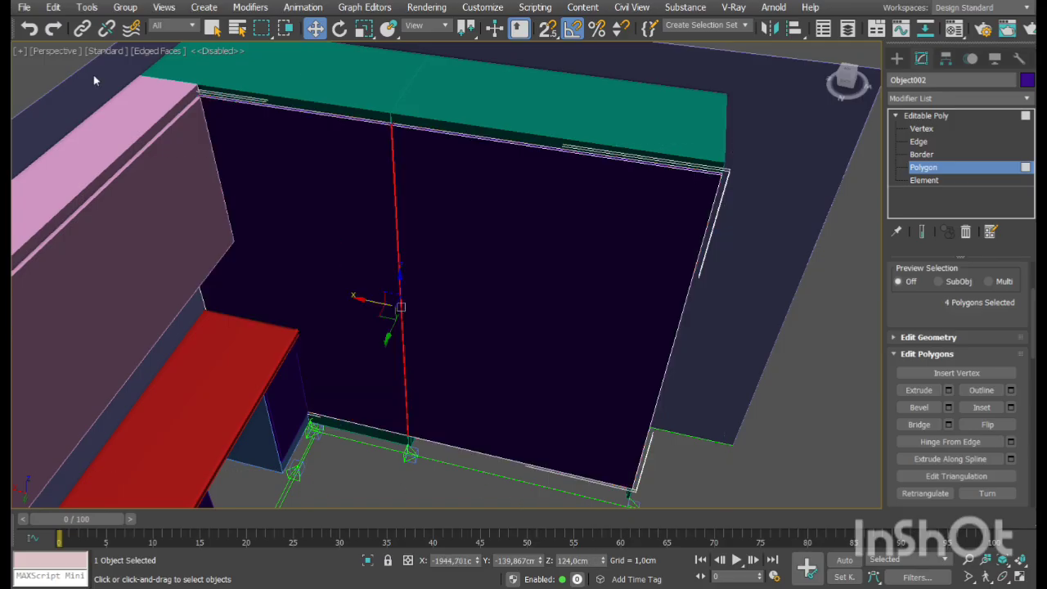
left_click(841, 242)
Cap the two open borders along the gap between the doors
left_click(921, 154)
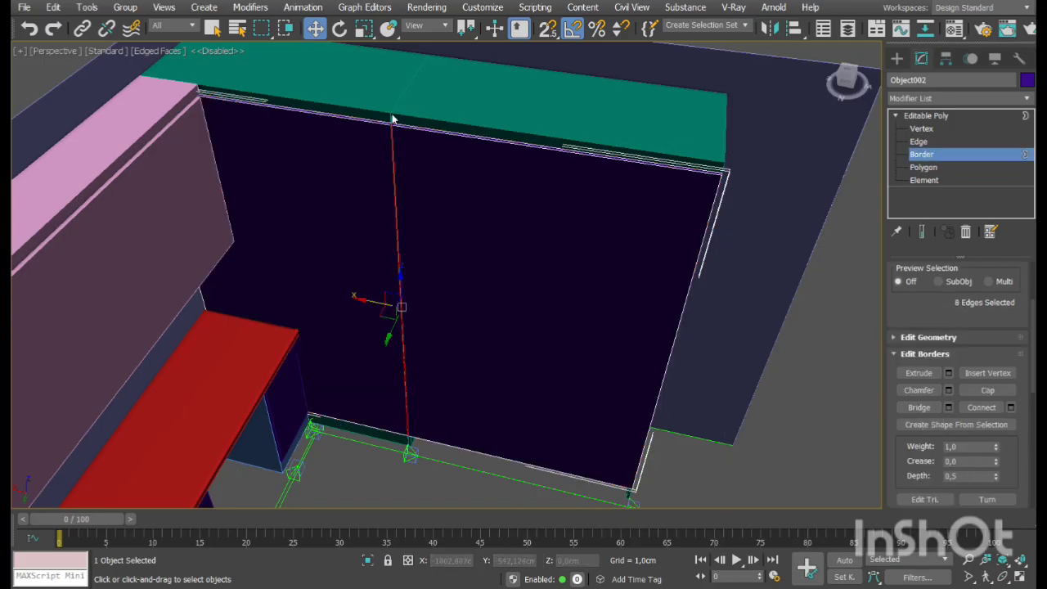
scroll(392, 114, "up", 6)
middle_click_drag(375, 267, 434, 209)
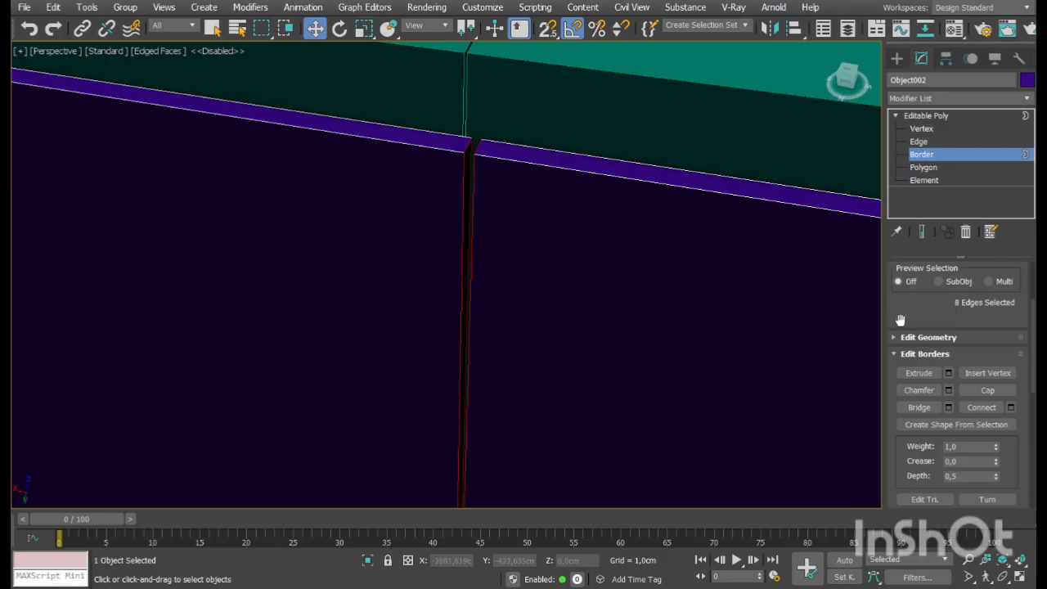
left_click_drag(936, 317, 901, 313)
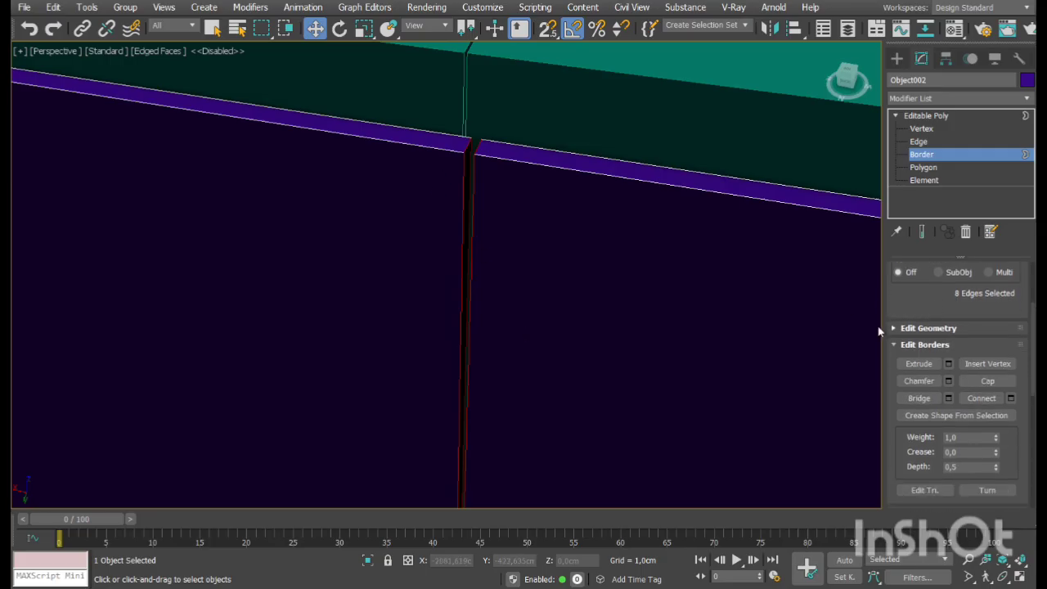
left_click(986, 382)
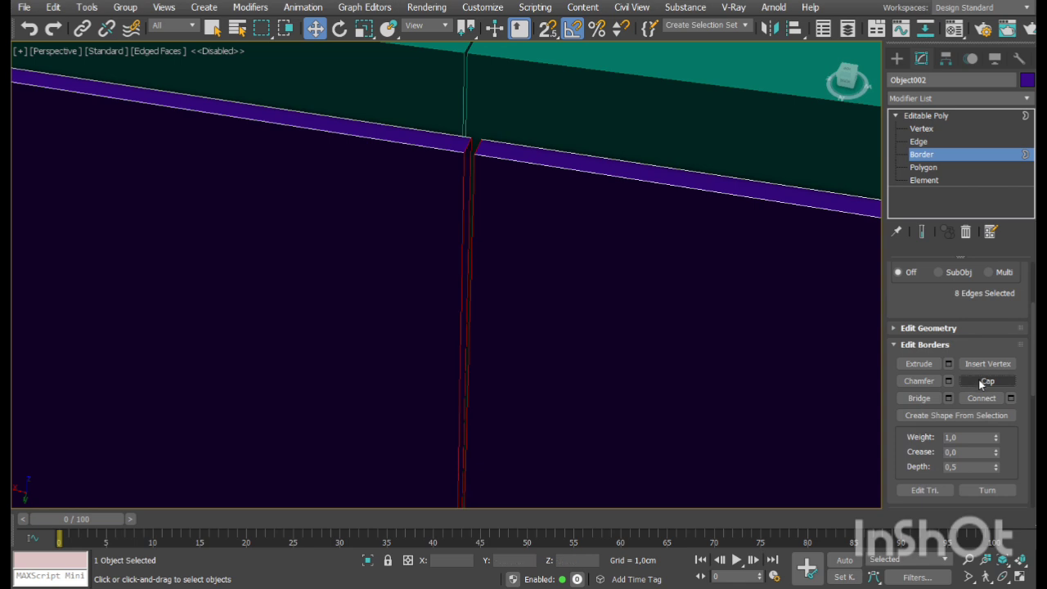
In the top view, move both capped borders along X to align the door gap with the joint between the tall cabinets
middle_click_drag(570, 247, 603, 176)
scroll(604, 176, "down", 3)
middle_click_drag(587, 360, 599, 342)
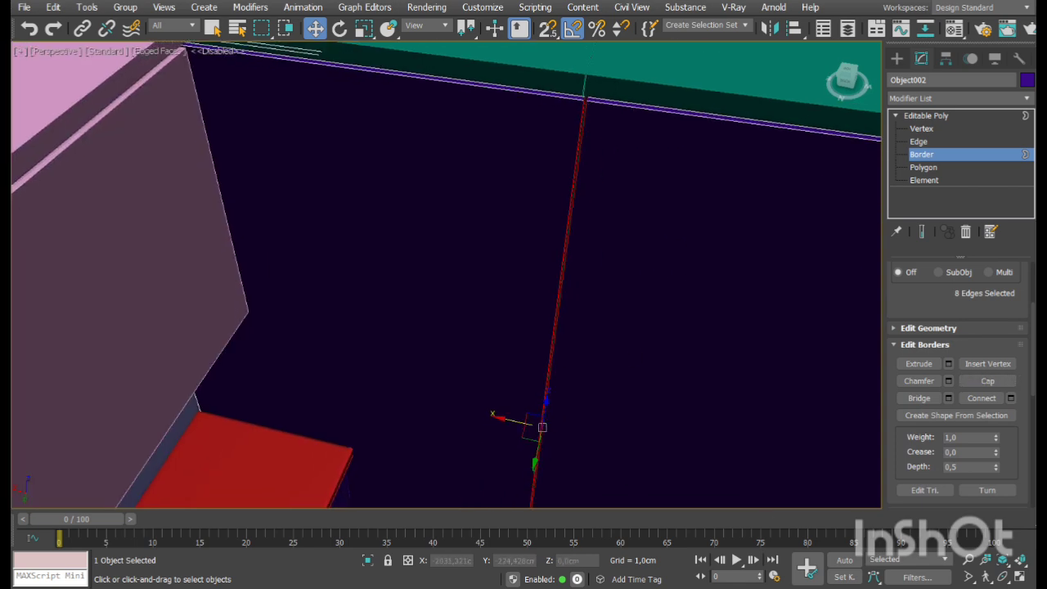
left_click(1020, 578)
left_click(1020, 577)
scroll(594, 262, "down", 10)
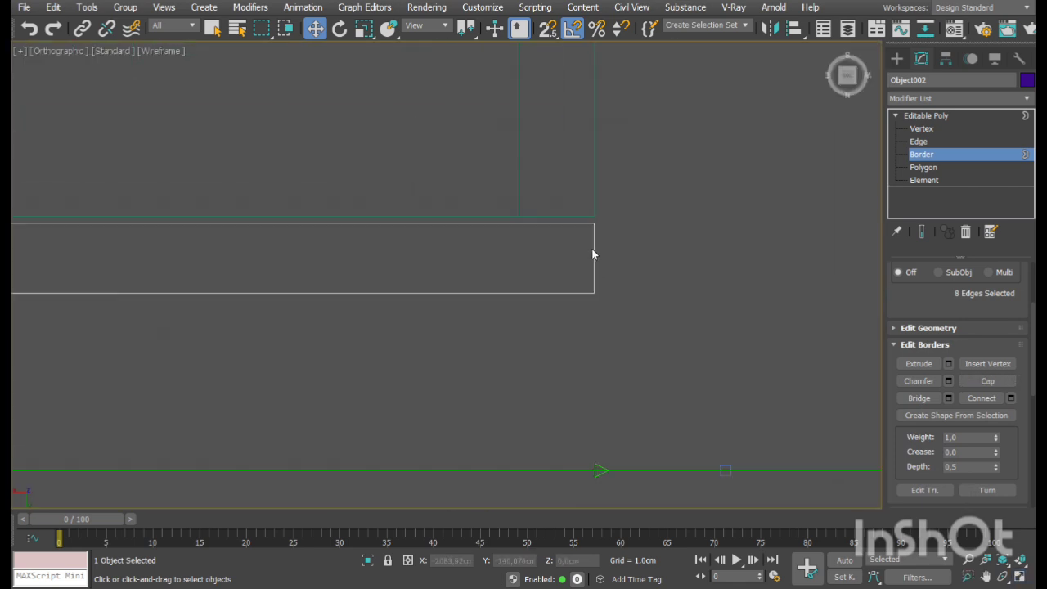
middle_click_drag(802, 298, 672, 301)
middle_click_drag(270, 295, 591, 299)
scroll(458, 307, "up", 8)
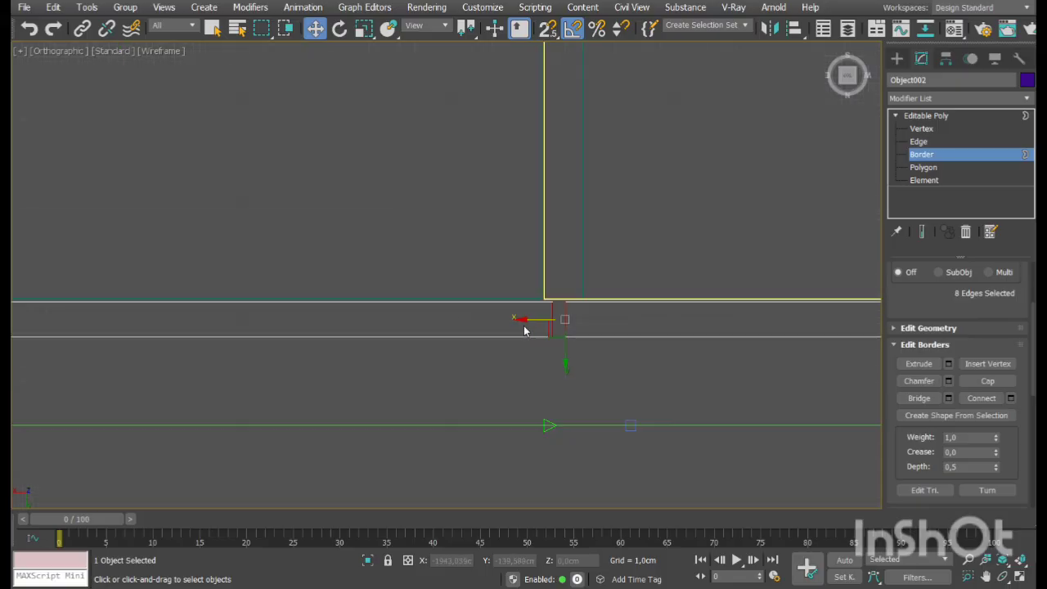
left_click_drag(552, 323, 528, 328)
middle_click_drag(736, 367, 397, 283)
scroll(409, 280, "down", 10)
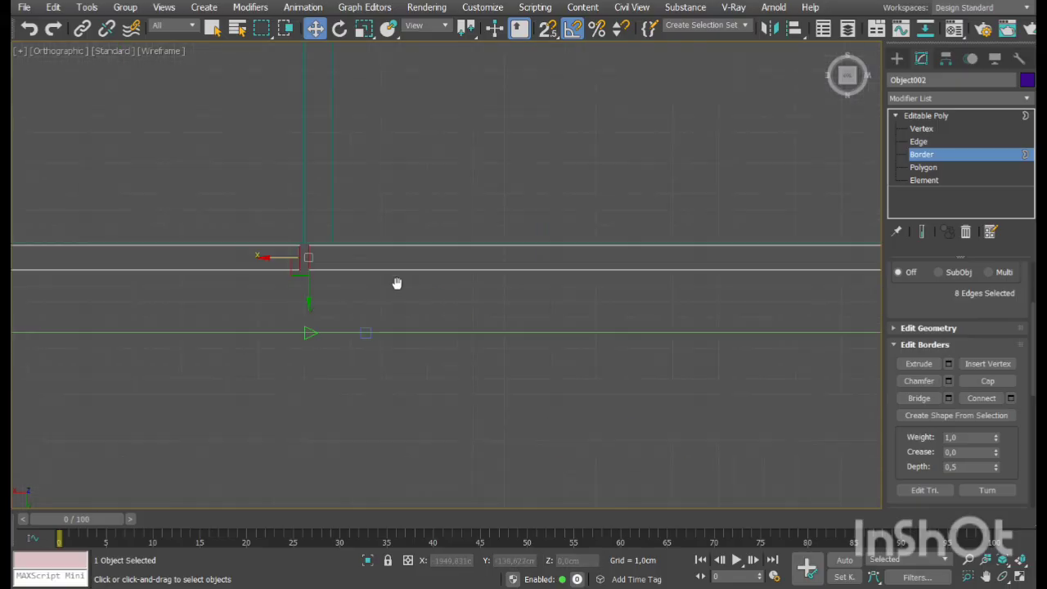
Raise the bottom edges of the door over the end tall cabinet to the top of the refrigerator opening
left_click(1019, 576)
left_click(718, 383)
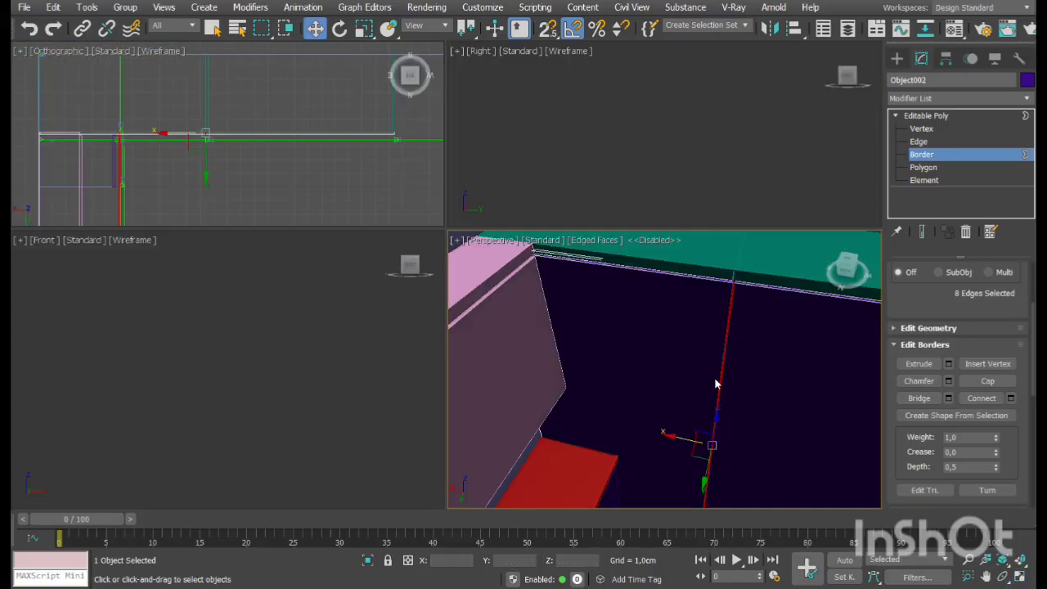
left_click(1021, 577)
middle_click_drag(740, 381, 341, 257)
scroll(341, 258, "down", 4)
left_click(919, 142)
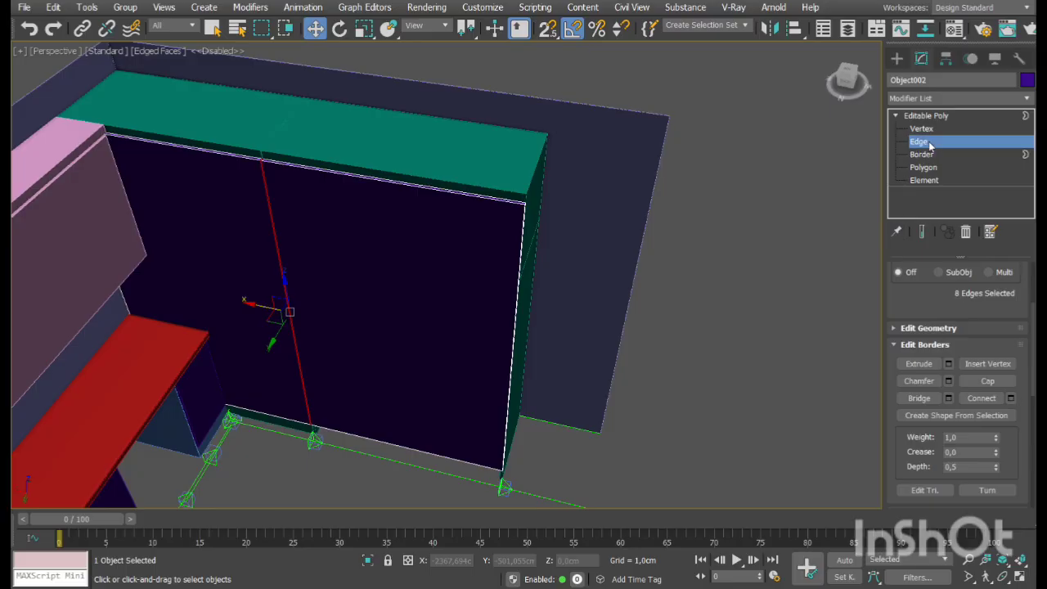
left_click(410, 455)
left_click(1002, 578)
left_click_drag(422, 370, 382, 283)
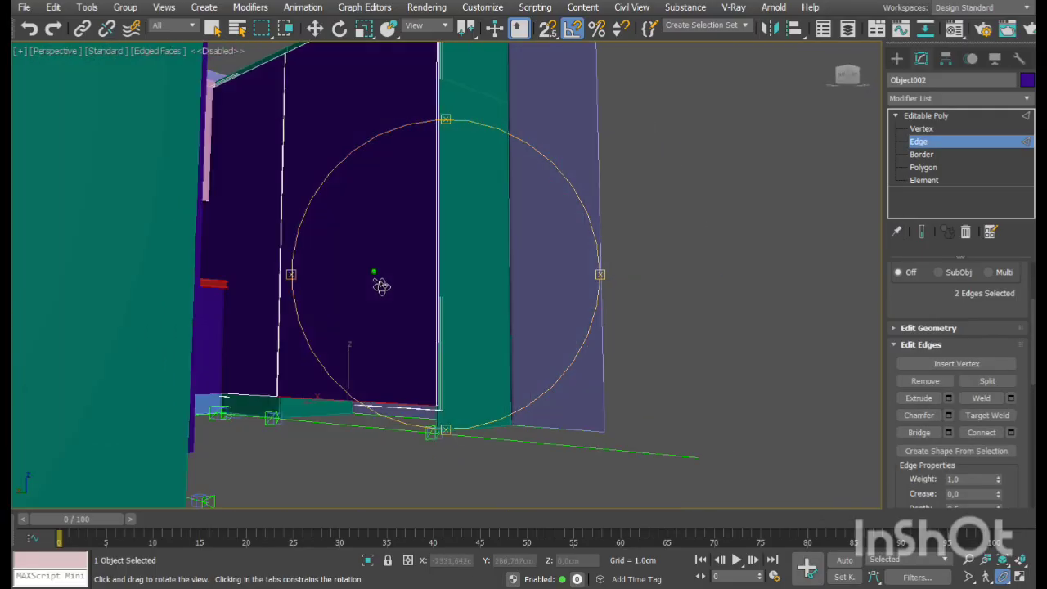
right_click(347, 342)
scroll(352, 390, "up", 3)
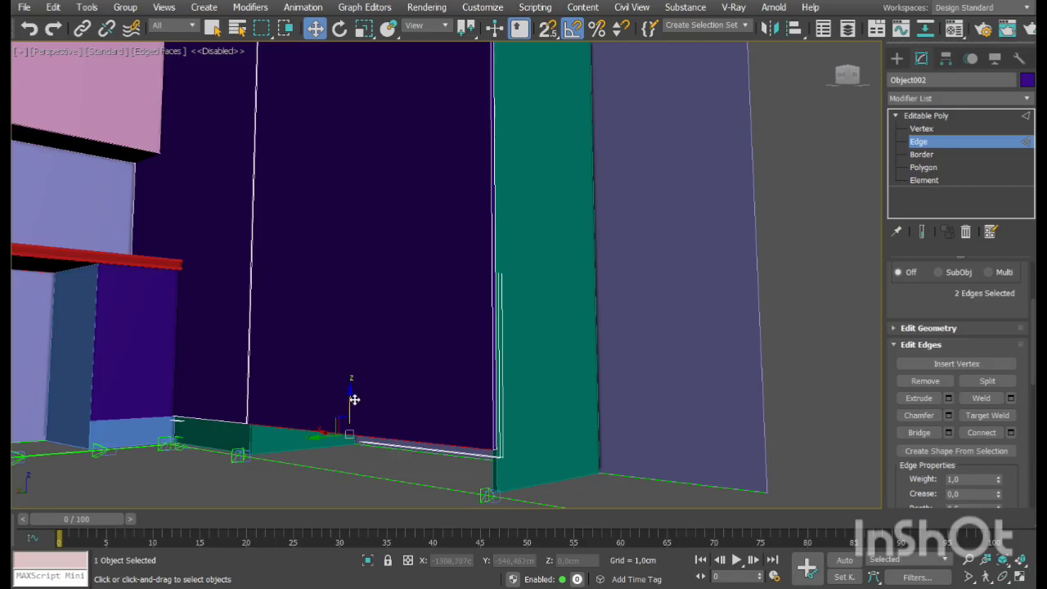
left_click_drag(354, 400, 375, 59)
middle_click_drag(372, 200, 377, 446)
left_click_drag(379, 319, 390, 196)
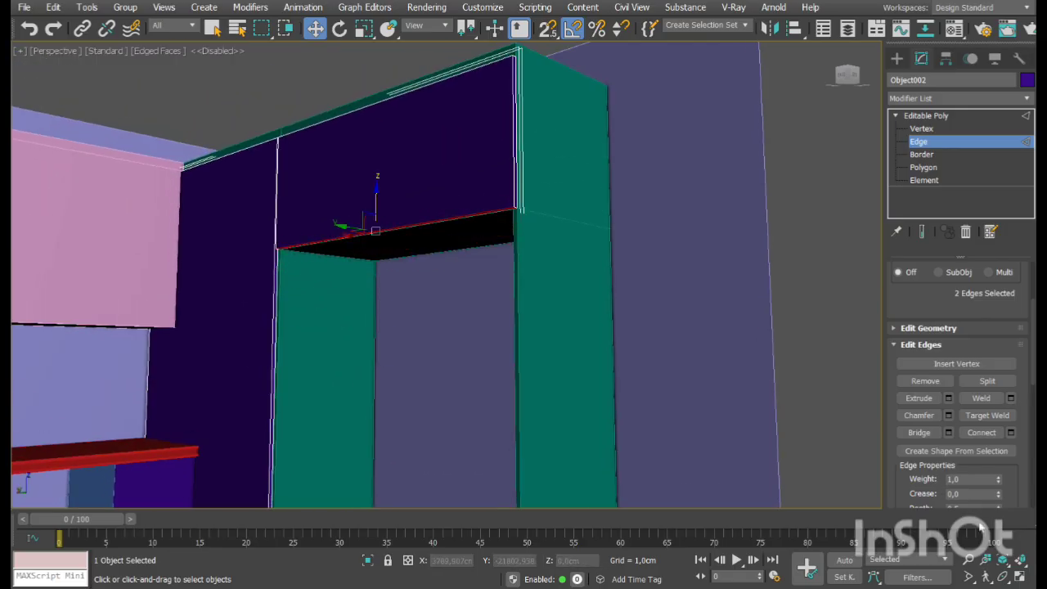
Connect the full-height door's four horizontal edges with a vertical edge loop in line with the countertop's front corner, and chamfer it
left_click(1003, 577)
mouse_move(413, 247)
left_mouse_down()
mouse_move(355, 304)
mouse_move(563, 236)
mouse_move(502, 255)
mouse_move(482, 290)
mouse_move(417, 265)
left_mouse_up()
right_click(417, 262)
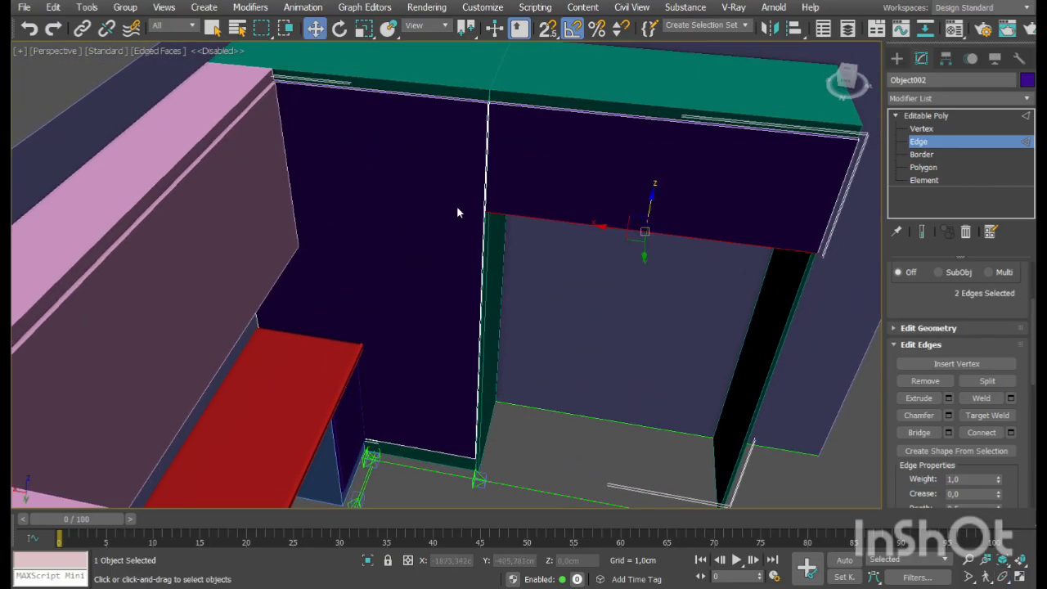
double_click(407, 495)
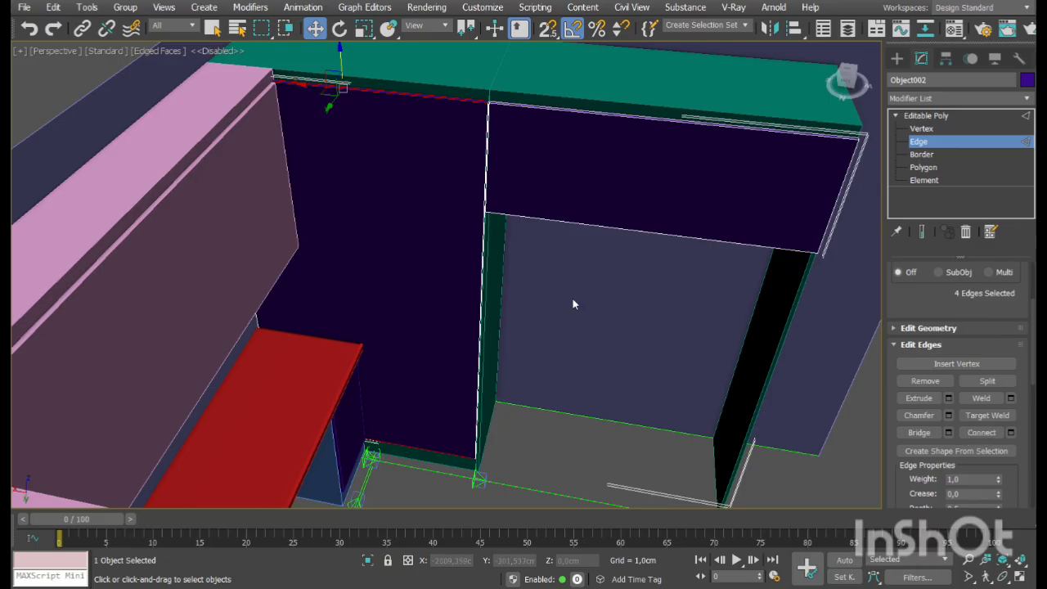
left_click(1012, 433)
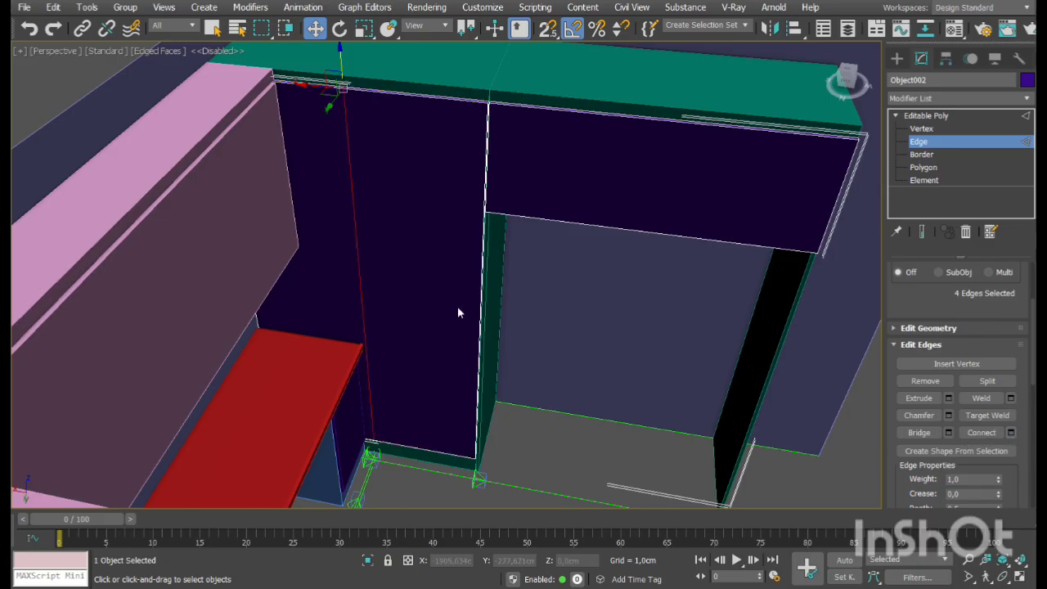
left_click_drag(347, 80, 360, 270)
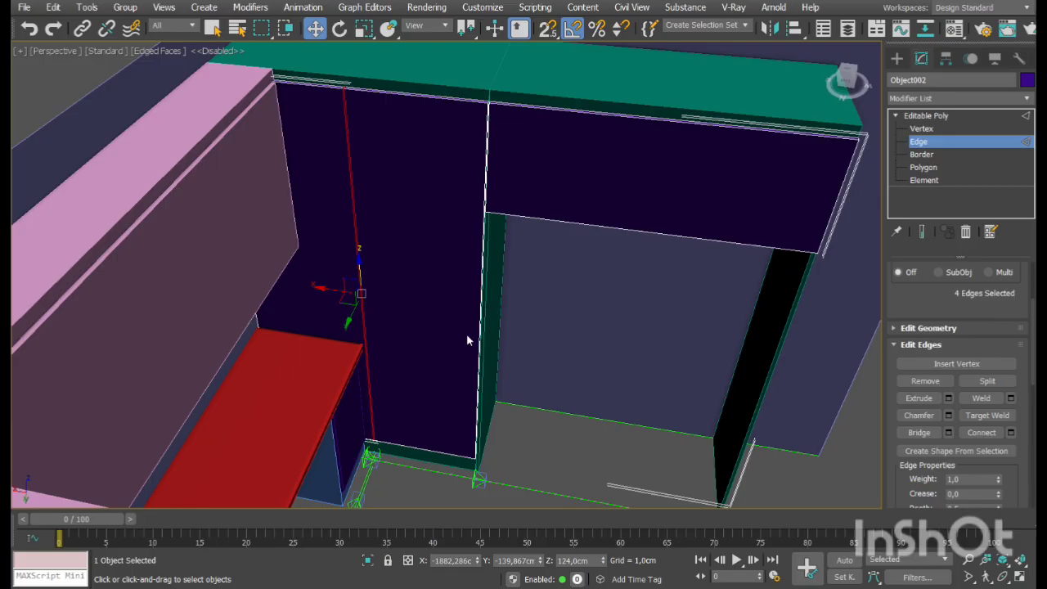
left_click(450, 433)
Delete the four narrow polygons between the new chamfered edges to separate the strip behind the countertop from the full-height door
left_click(941, 181)
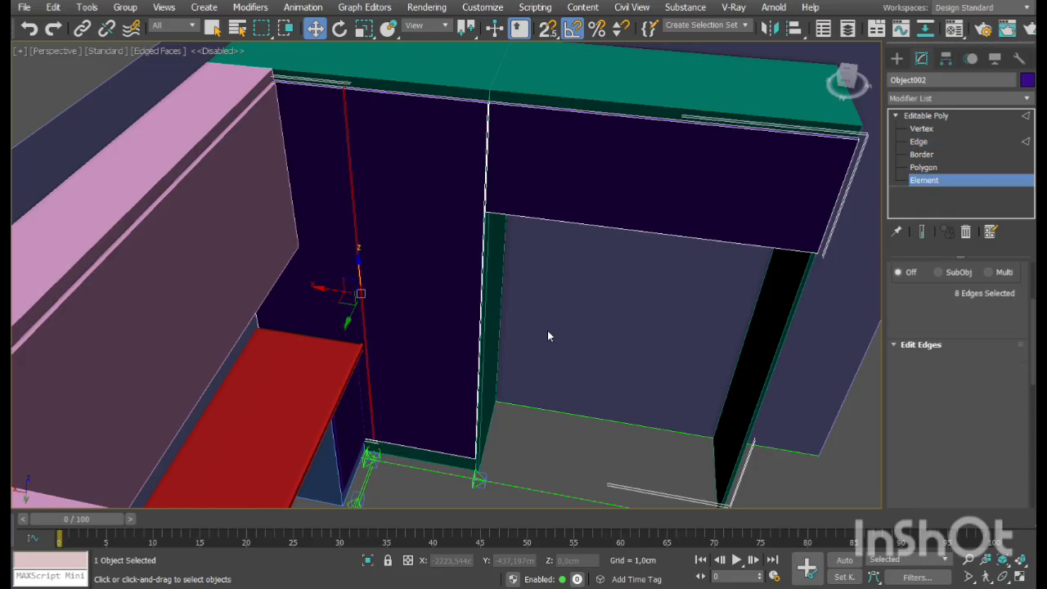
left_click(434, 283)
left_click(933, 168)
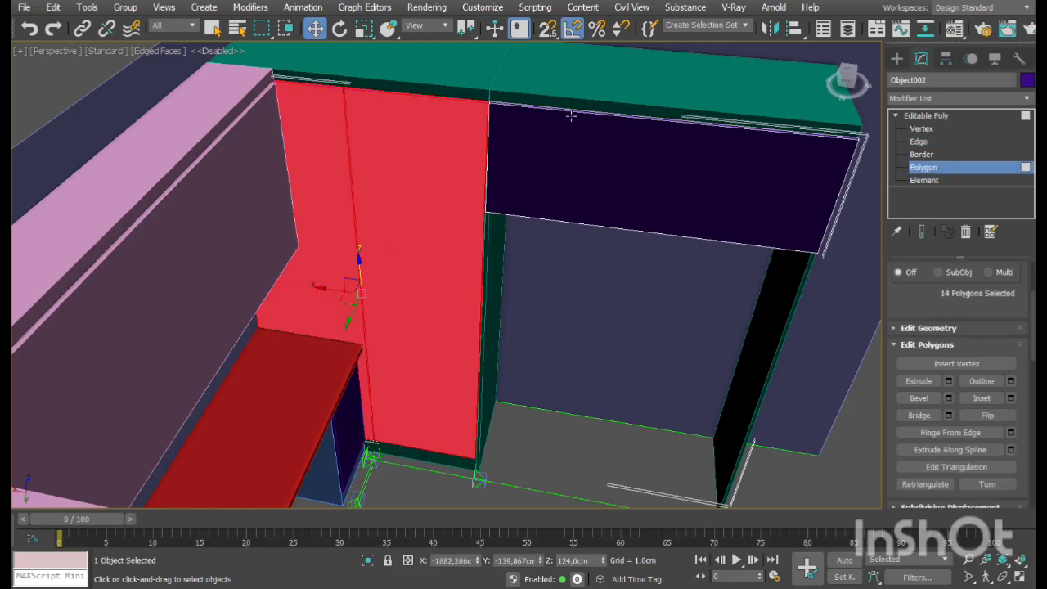
left_click_drag(478, 159, 474, 158, "alt")
left_click_drag(524, 358, 440, 503, "alt")
left_click(306, 111, "alt")
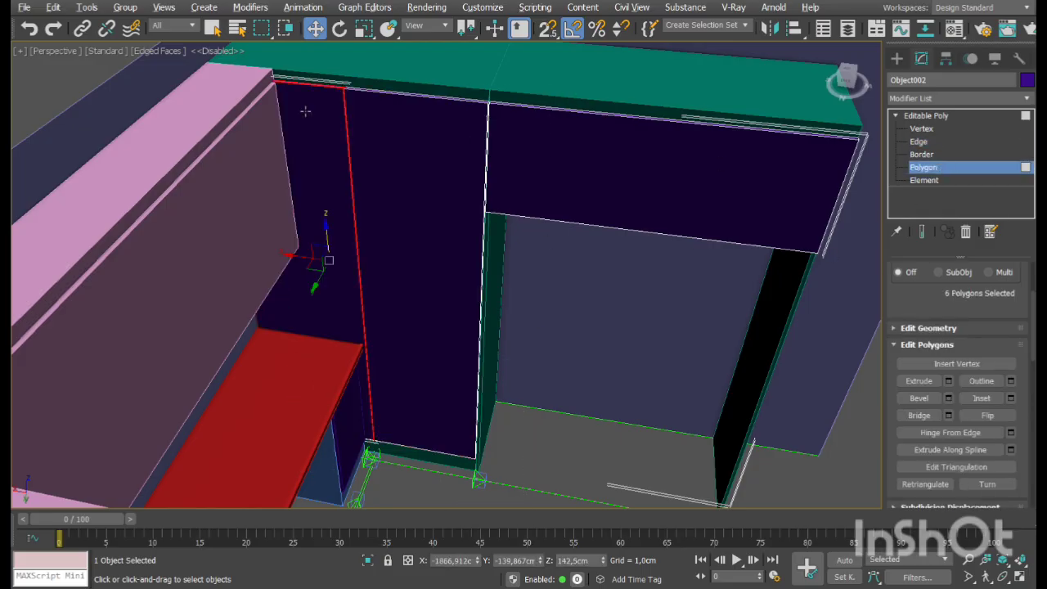
left_click_drag(16, 244, 103, 235, "alt")
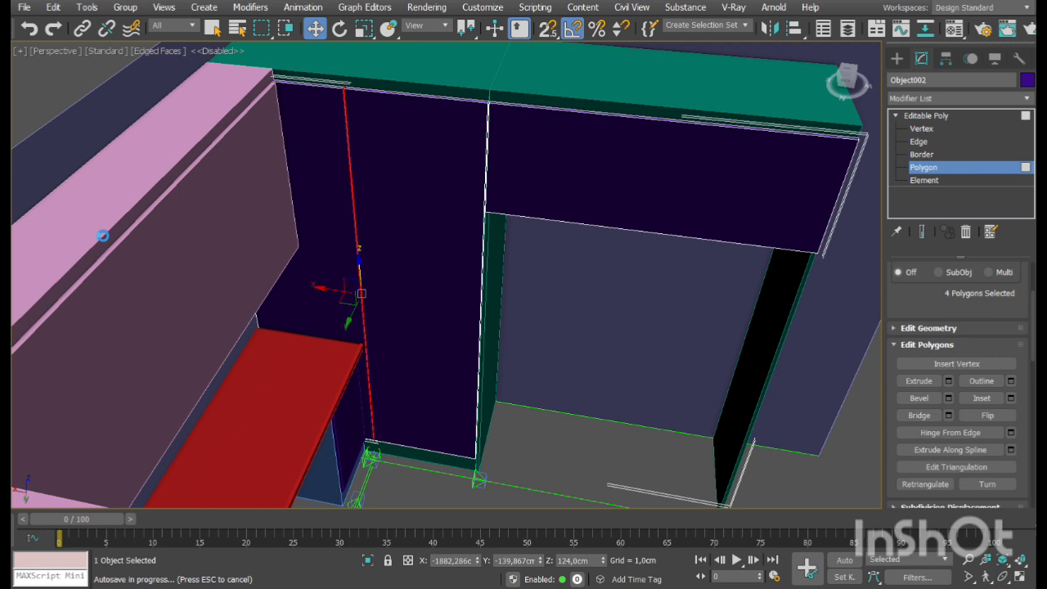
Cap the two open borders along the new gap and deselect the panel
left_click(922, 154)
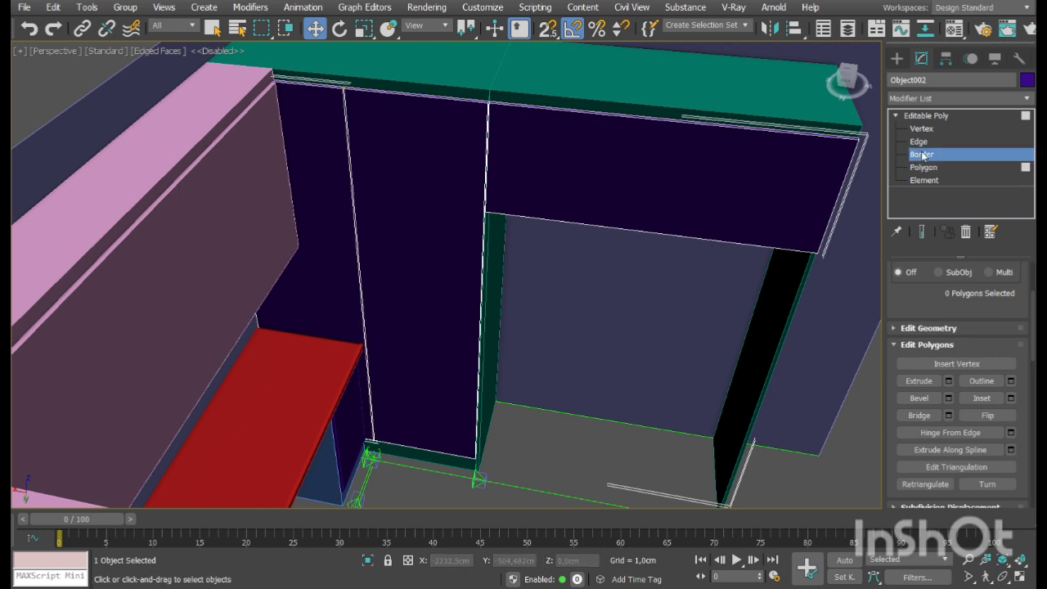
left_click_drag(487, 194, 185, 336)
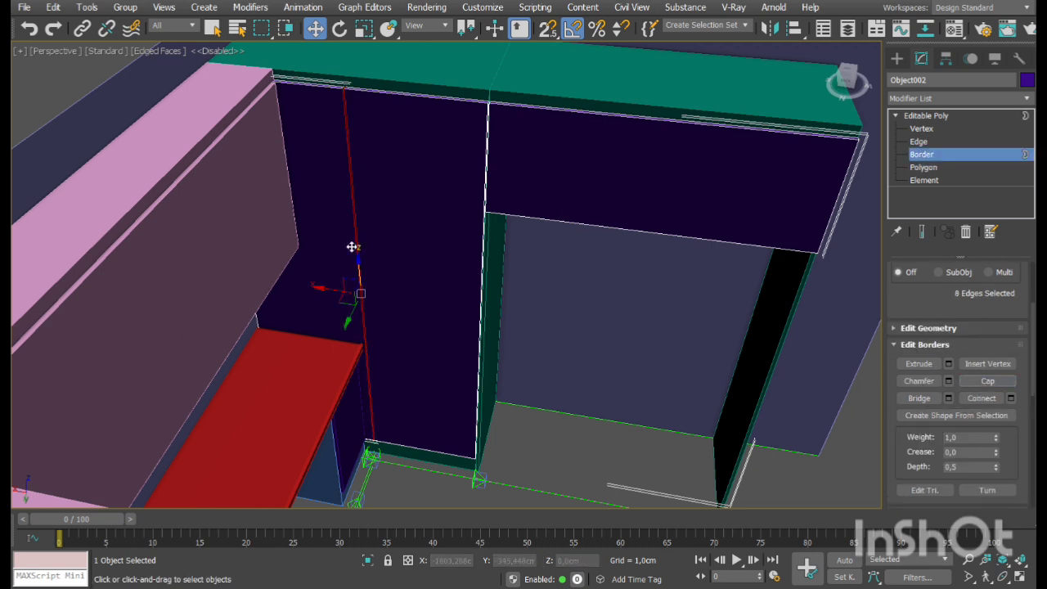
middle_click_drag(351, 243, 342, 238)
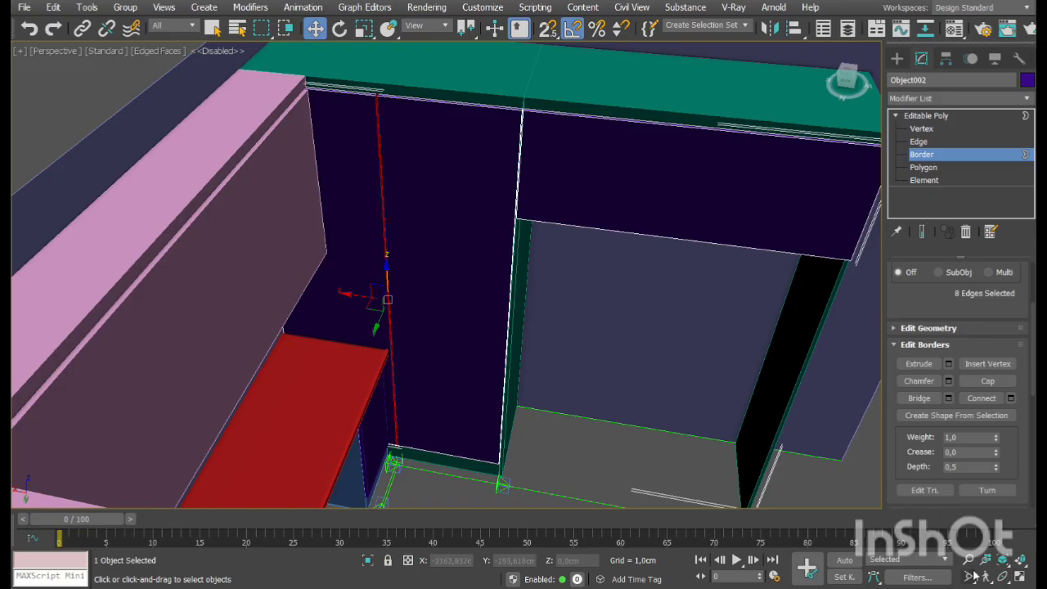
scroll(393, 147, "up", 6)
middle_click_drag(392, 147, 330, 268)
scroll(331, 269, "down", 6)
left_click(928, 156)
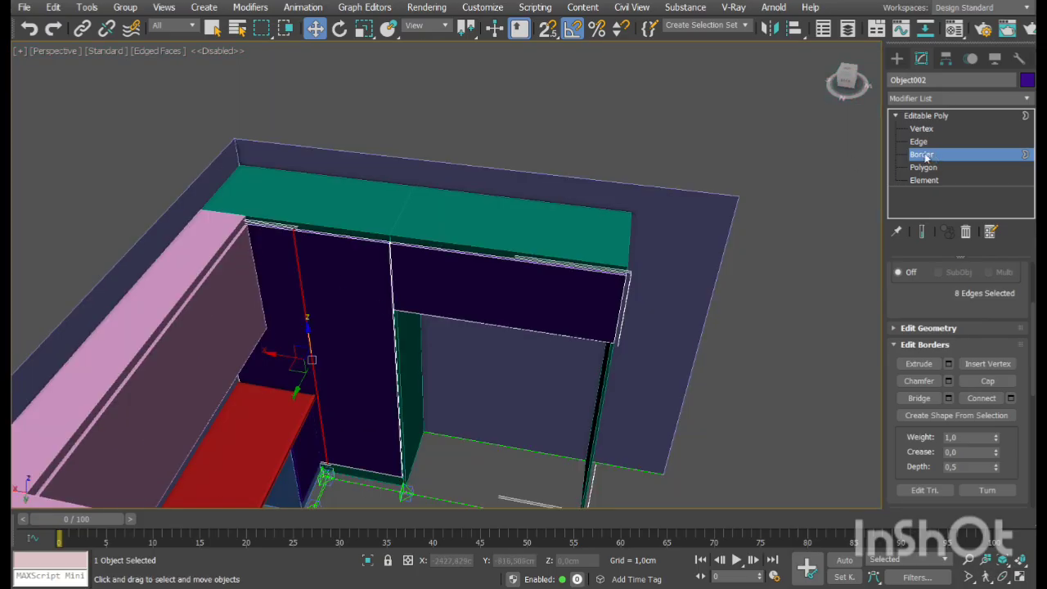
left_click(769, 237)
Examine the divided tall cabinet doors and the whole kitchen from several angles
middle_click_drag(544, 307, 537, 227)
scroll(538, 226, "down", 3)
left_click(1004, 576)
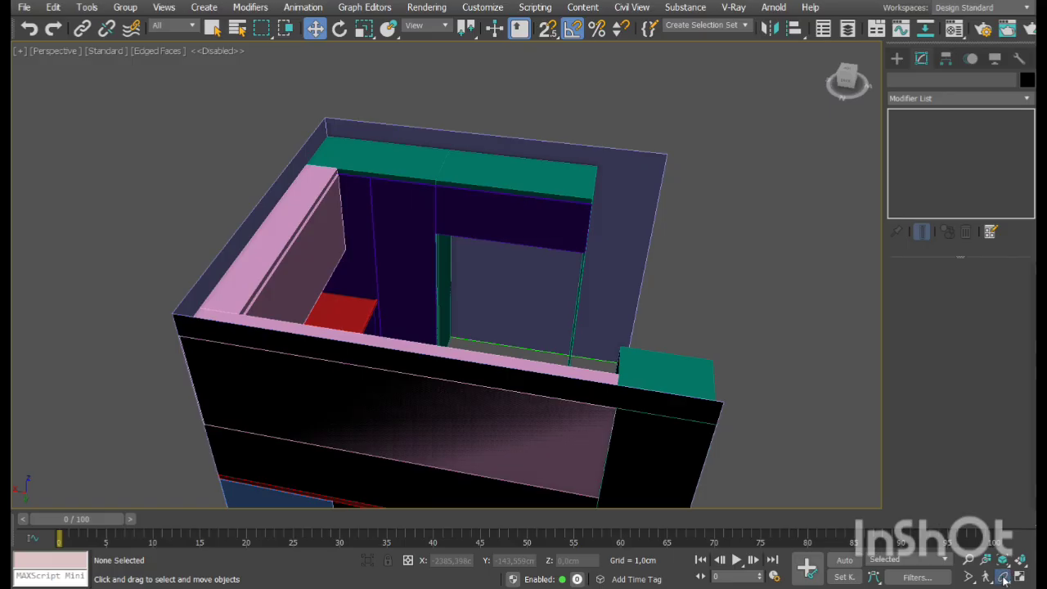
left_click_drag(425, 286, 399, 271)
middle_click_drag(518, 279, 477, 289)
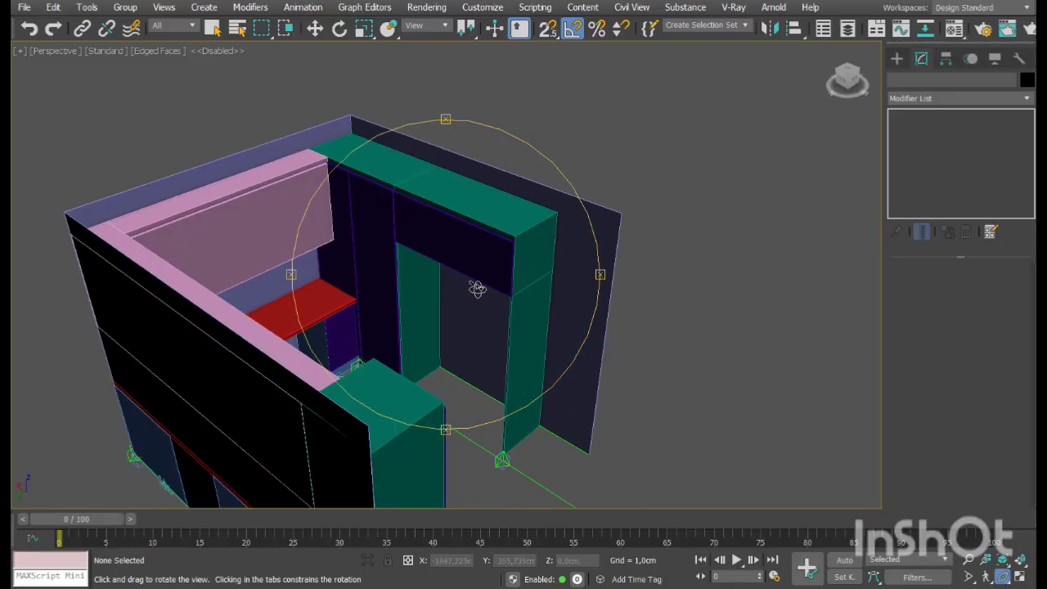
scroll(476, 289, "up", 4)
left_click_drag(475, 288, 443, 258)
left_click_drag(453, 260, 473, 237)
key("w")
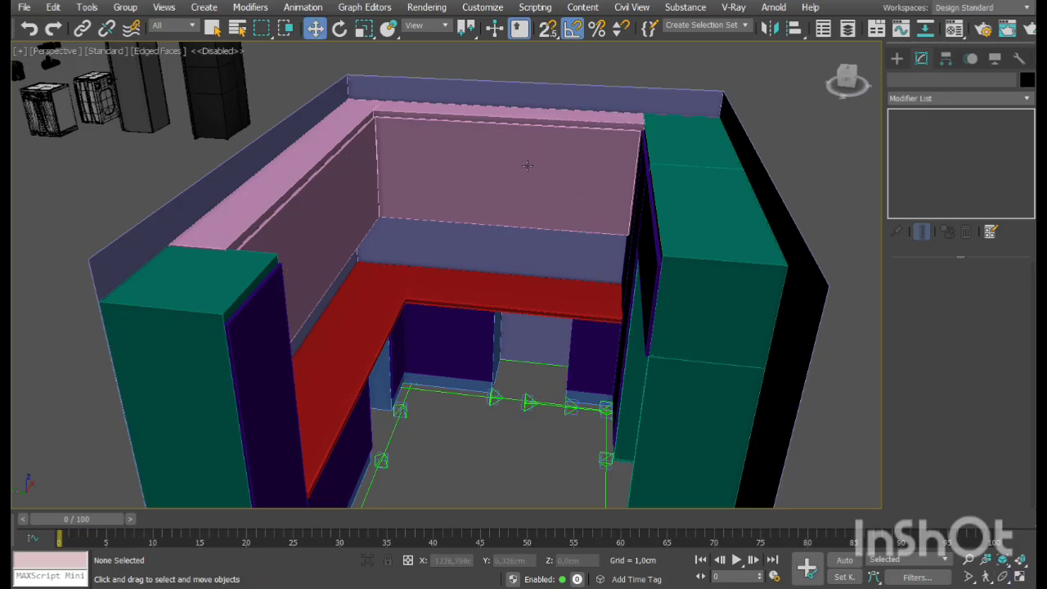
In the top view, move the refrigerator group and the Liebherr side-by-side fridge from the row of imported models closer to the kitchen
left_click(528, 168)
left_click(1020, 578)
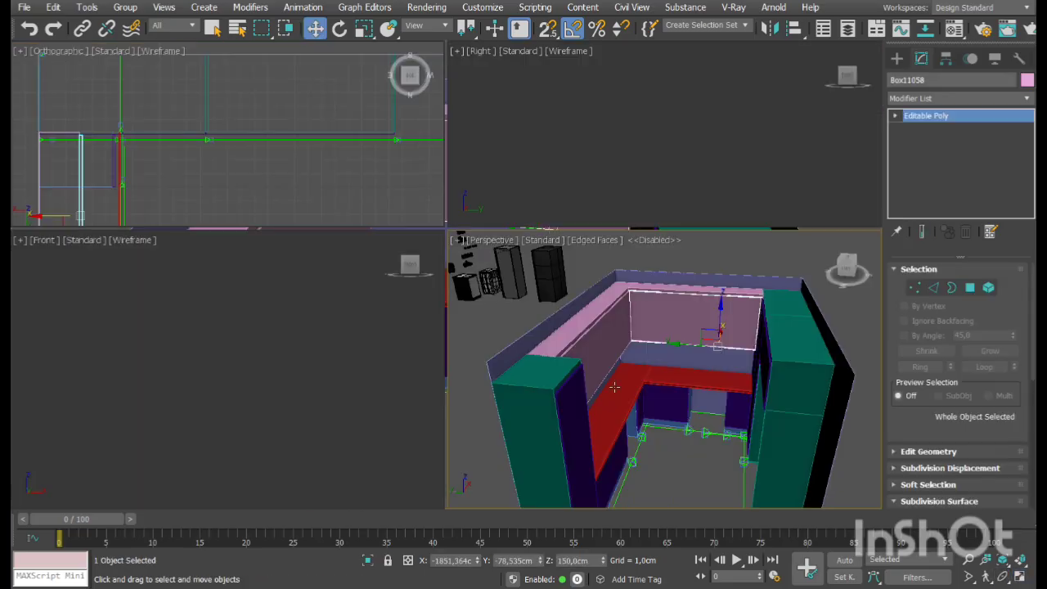
right_click(296, 184)
left_click(1020, 577)
scroll(502, 135, "down", 4)
scroll(643, 205, "down", 5)
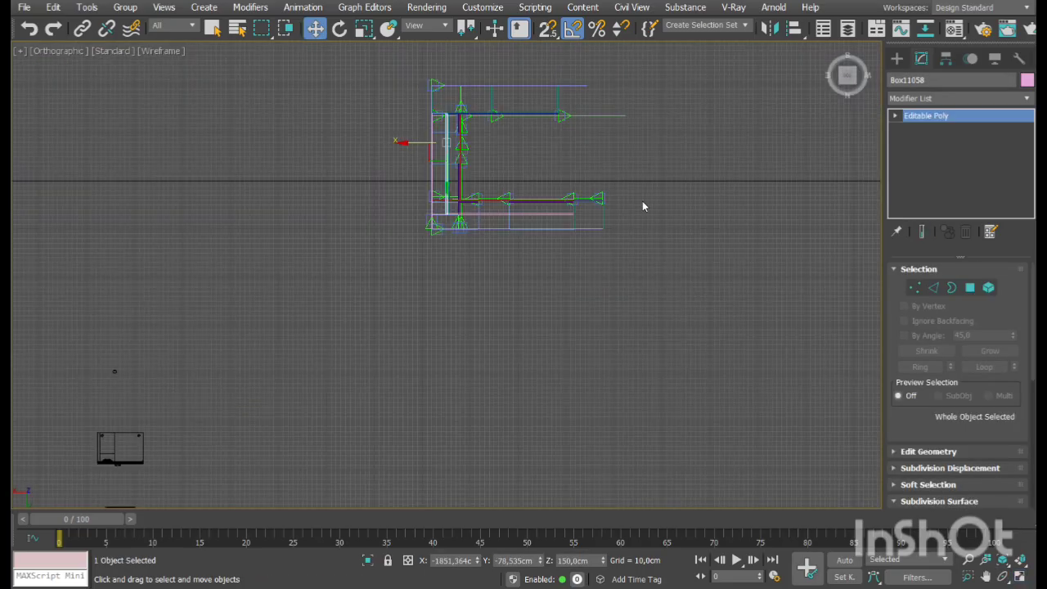
left_click(879, 55)
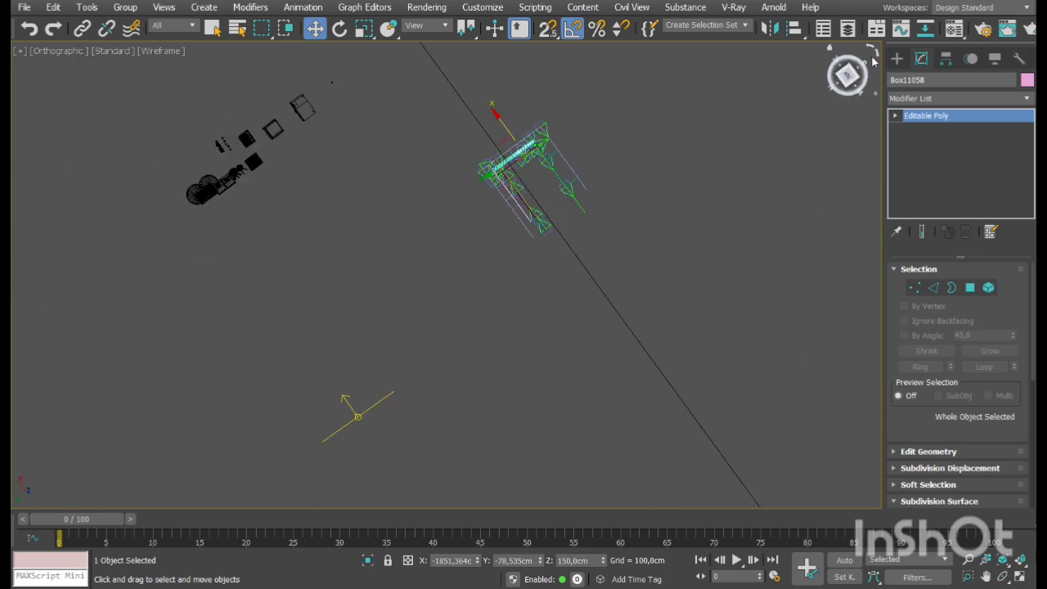
scroll(458, 161, "up", 4)
middle_click_drag(516, 139, 500, 173)
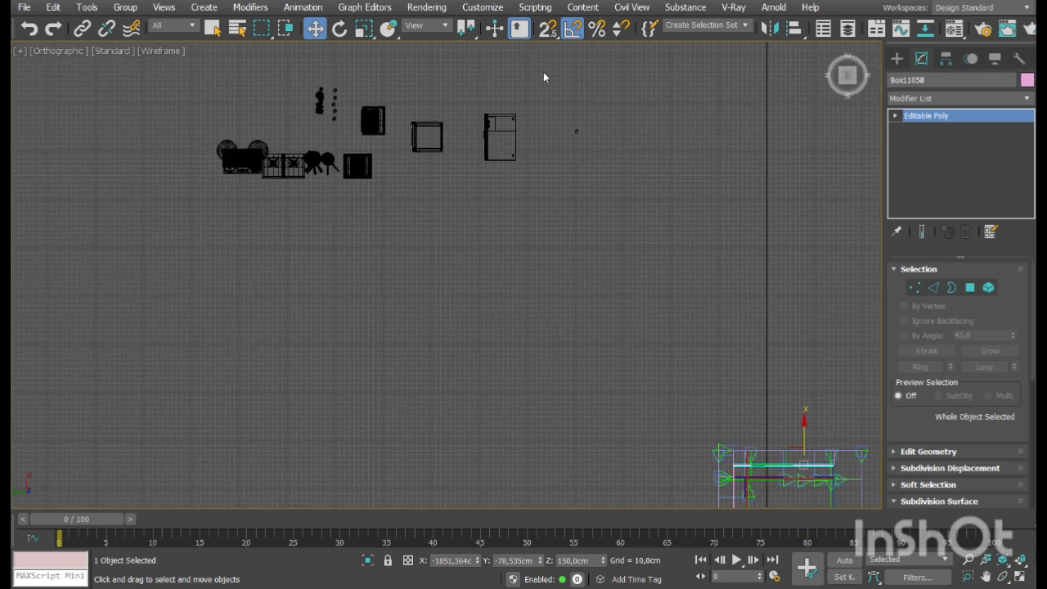
middle_click_drag(558, 227, 474, 205)
scroll(425, 167, "down", 2)
left_click(428, 158)
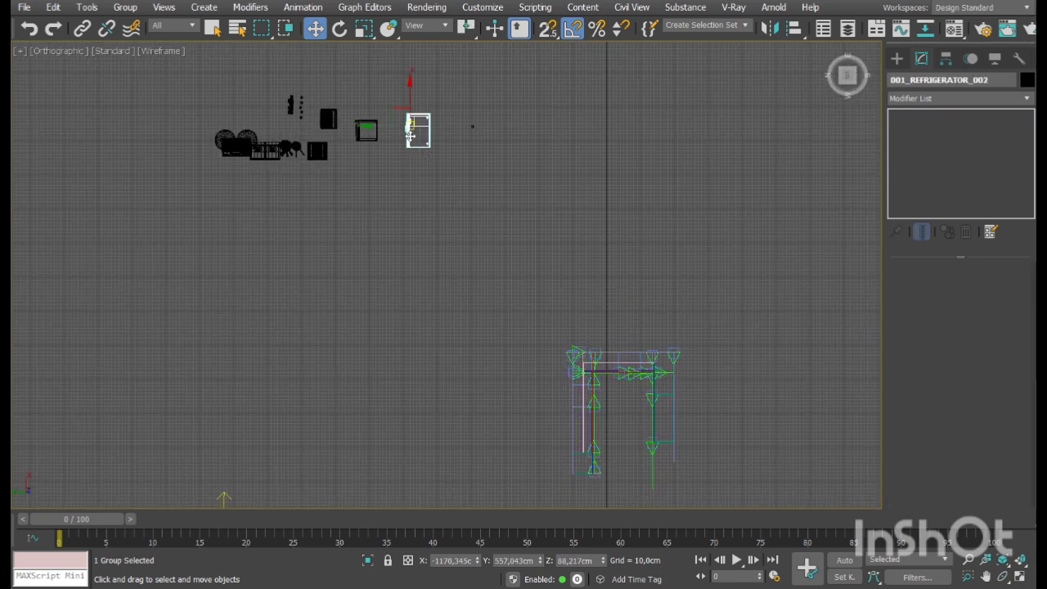
left_click_drag(403, 117, 529, 164)
left_click_drag(371, 147, 552, 232)
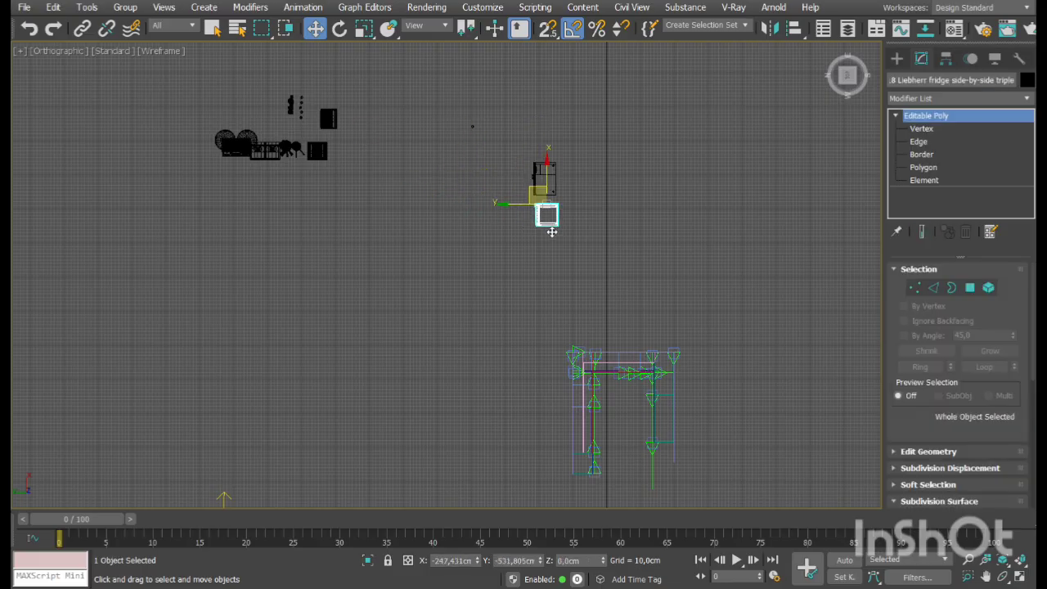
Move the two built-in appliances, the hob and range hood group, and the Blanco double-bowl sink to the kitchen's counter runs
left_click_drag(317, 151, 591, 405)
left_click_drag(332, 122, 632, 367)
left_click_drag(232, 158, 583, 434)
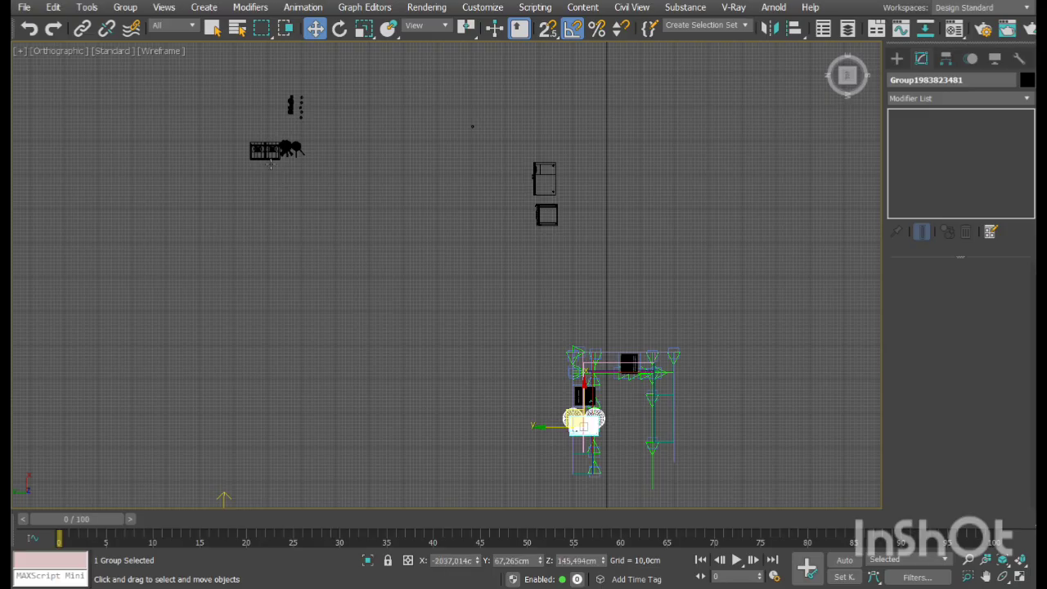
left_click_drag(267, 150, 604, 364)
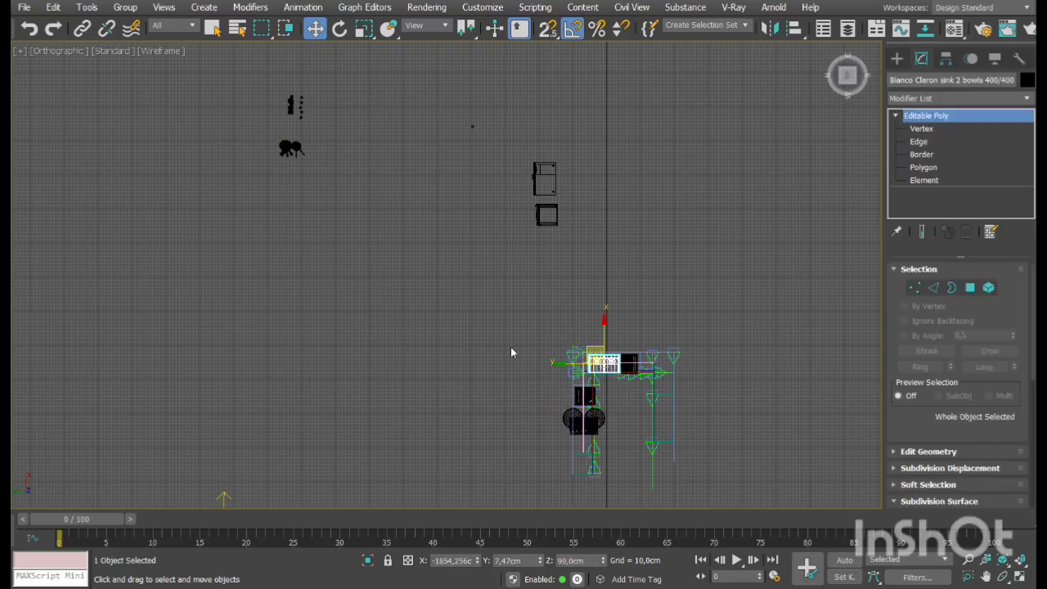
Examine the placement of the sink, hob, hood and built-in appliances in the perspective view
middle_click_drag(460, 338, 378, 183)
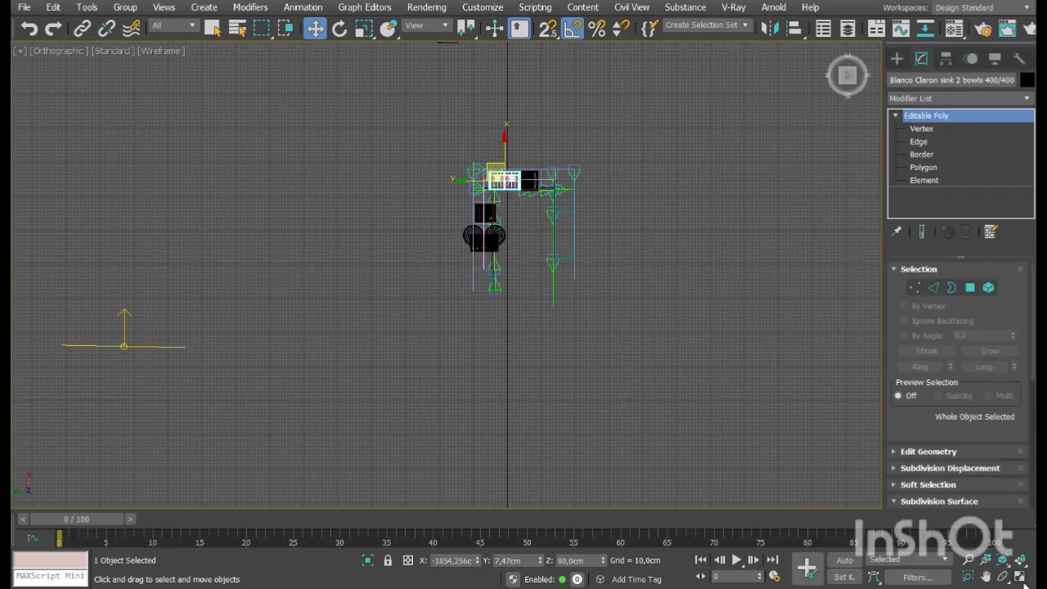
left_click(1020, 578)
left_click(1022, 580)
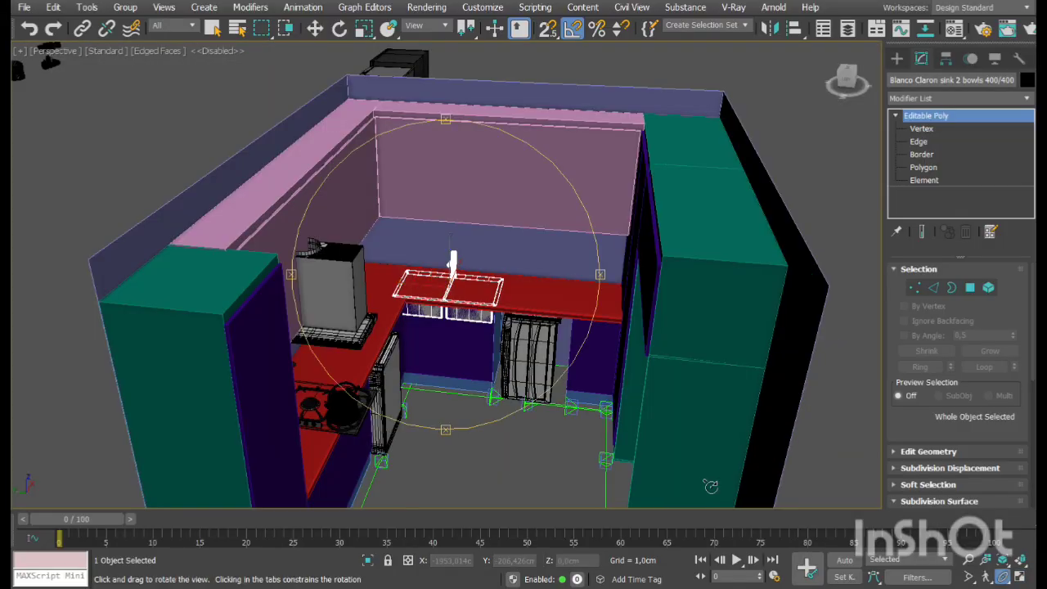
middle_click_drag(395, 302, 377, 305, "alt")
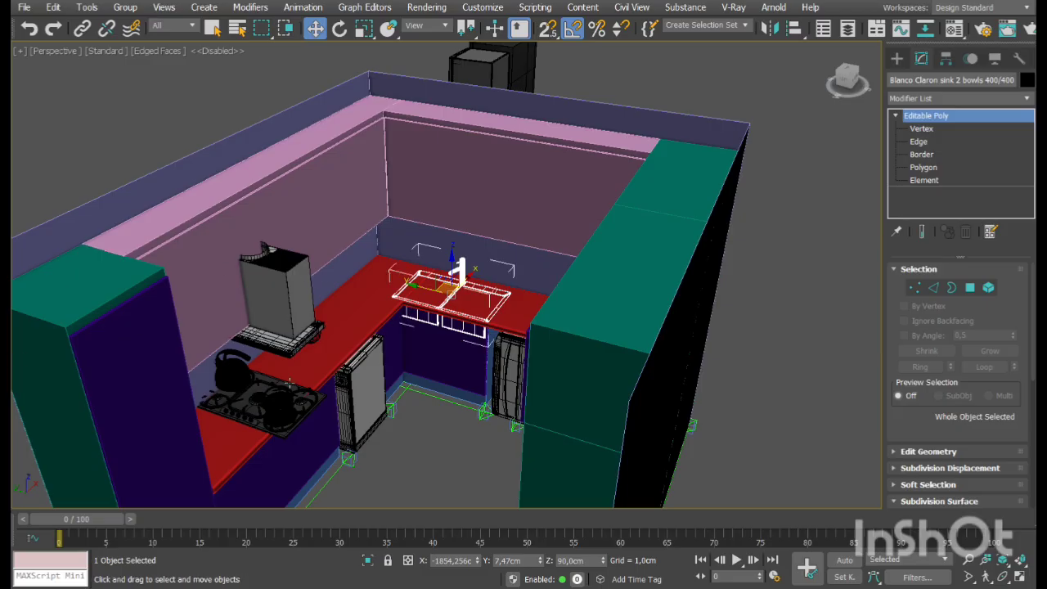
middle_click_drag(290, 383, 277, 366)
middle_click_drag(385, 385, 410, 338, "alt")
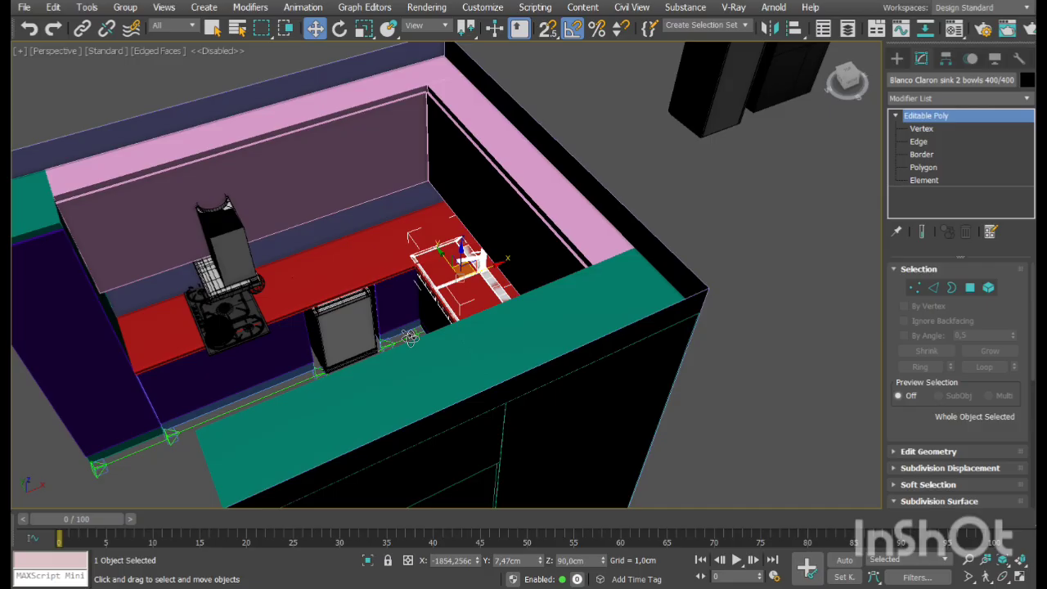
left_click(1003, 577)
left_click_drag(458, 311, 482, 308)
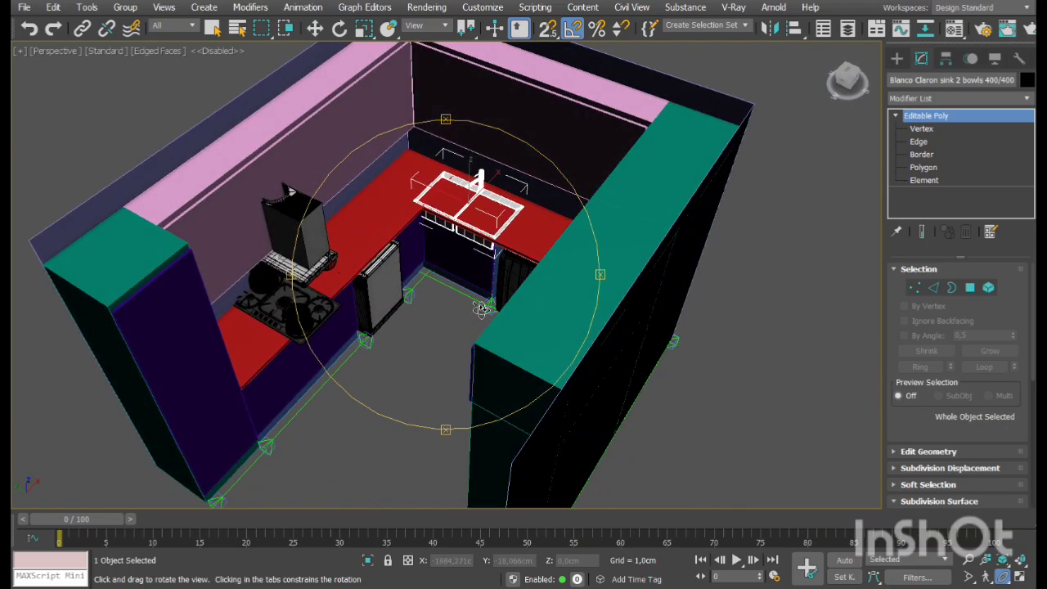
left_click_drag(414, 283, 324, 239)
right_click(324, 239)
Rotate the hob and range hood group about the vertical axis to line it up with the countertop and the wall behind it
scroll(252, 236, "up", 2)
left_click(255, 217)
key("e")
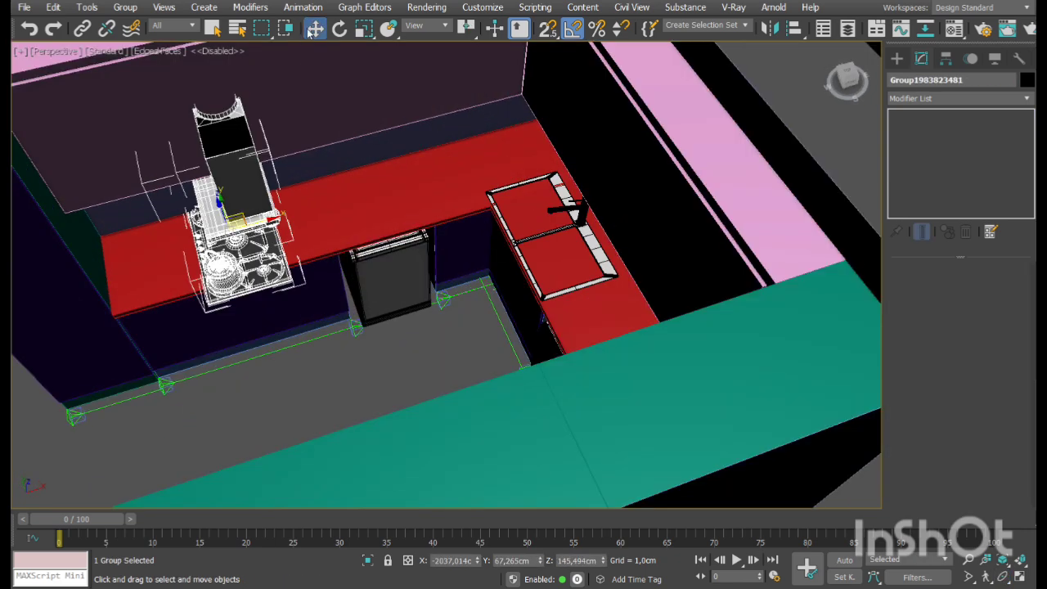
left_click_drag(205, 260, 300, 228)
left_click(315, 28)
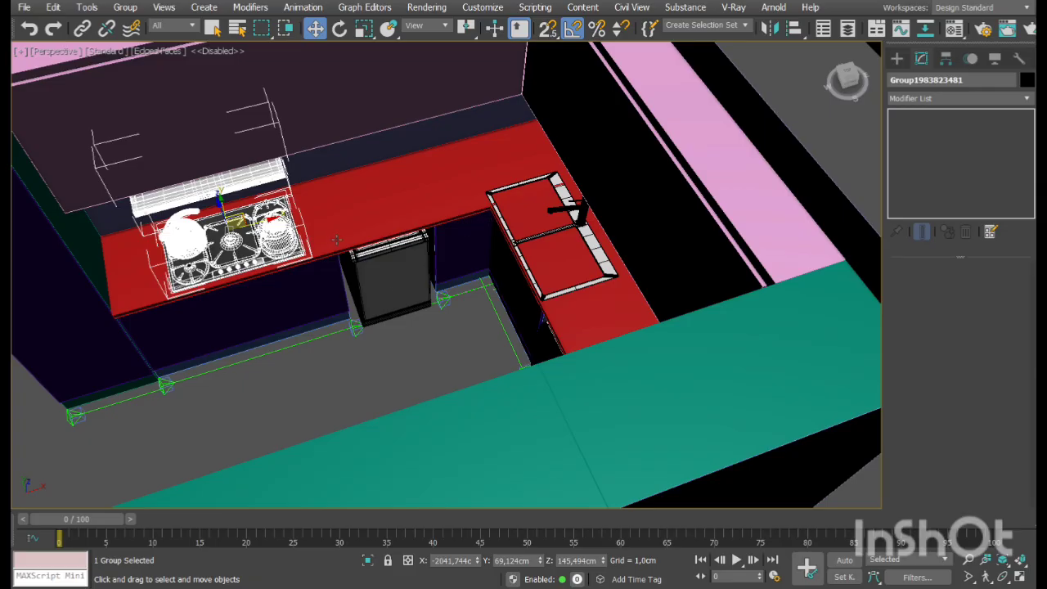
Rotate the dishwasher group under the hob countertop 90° about the vertical axis so its front faces the room
left_click(1005, 579)
left_click_drag(383, 251, 364, 261)
middle_click_drag(374, 263, 538, 292)
left_click_drag(538, 292, 471, 240)
key("w")
left_click(547, 318)
scroll(546, 315, "up", 6)
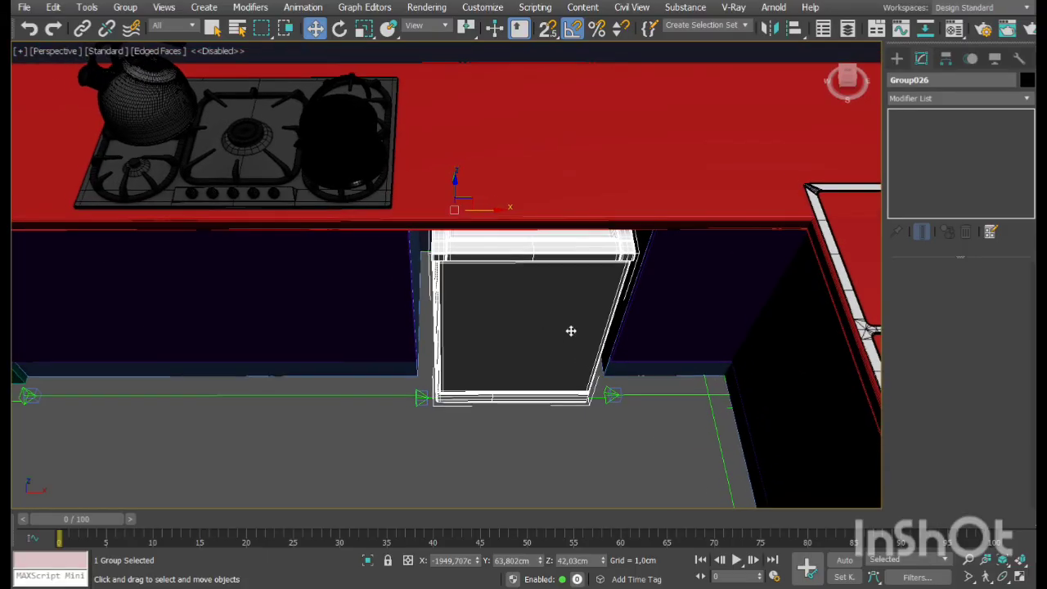
left_click(339, 28)
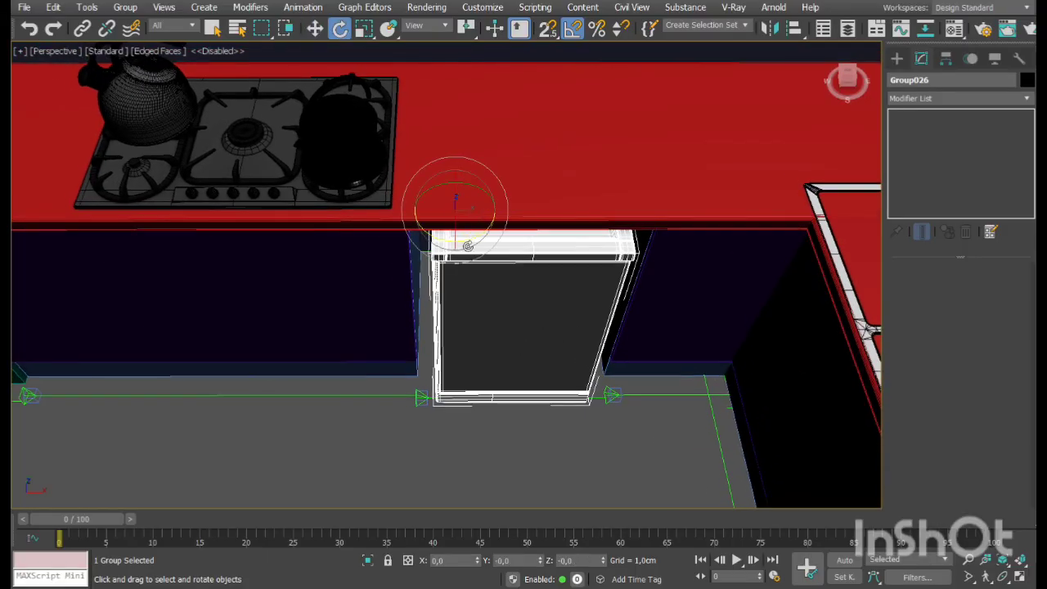
left_click_drag(470, 234, 526, 244)
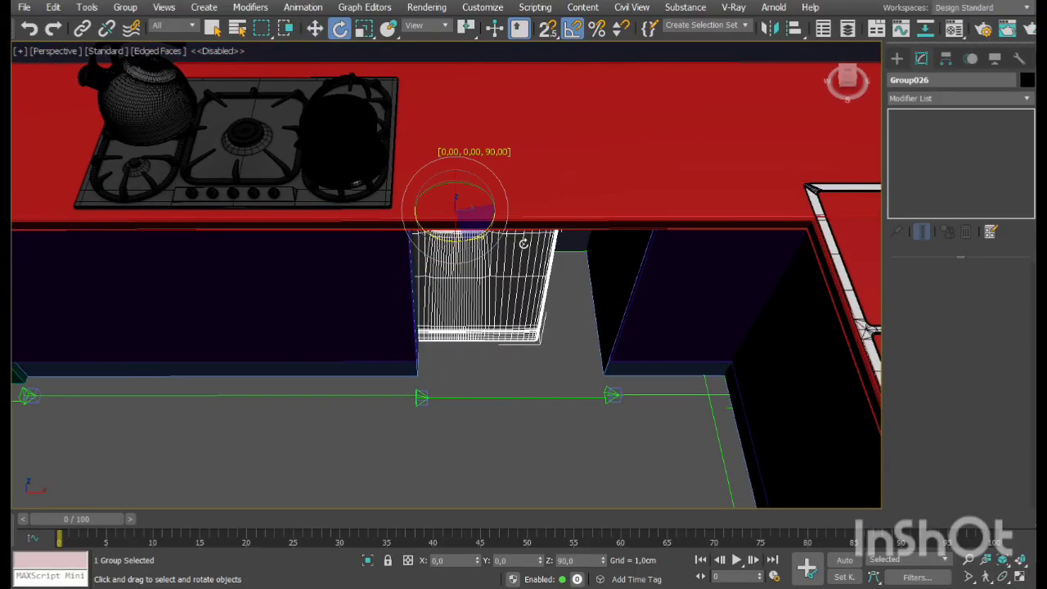
Move the dishwasher into the gap between the base cabinets and align its front with the neighbouring cabinet fronts
left_click(315, 28)
left_click_drag(473, 209, 534, 250)
left_click(1003, 575)
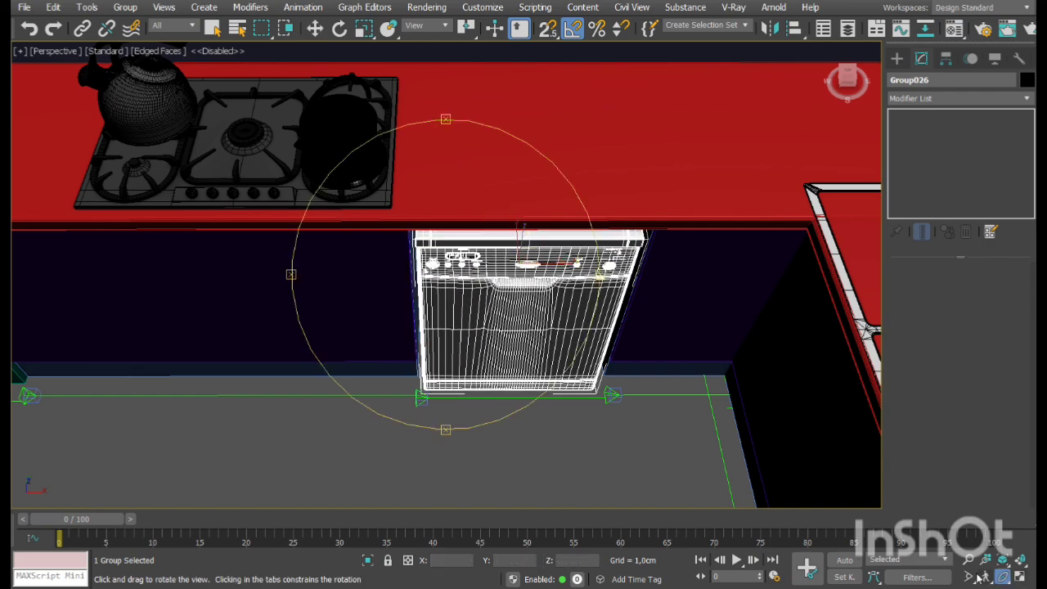
left_click_drag(487, 322, 520, 291)
right_click(522, 291)
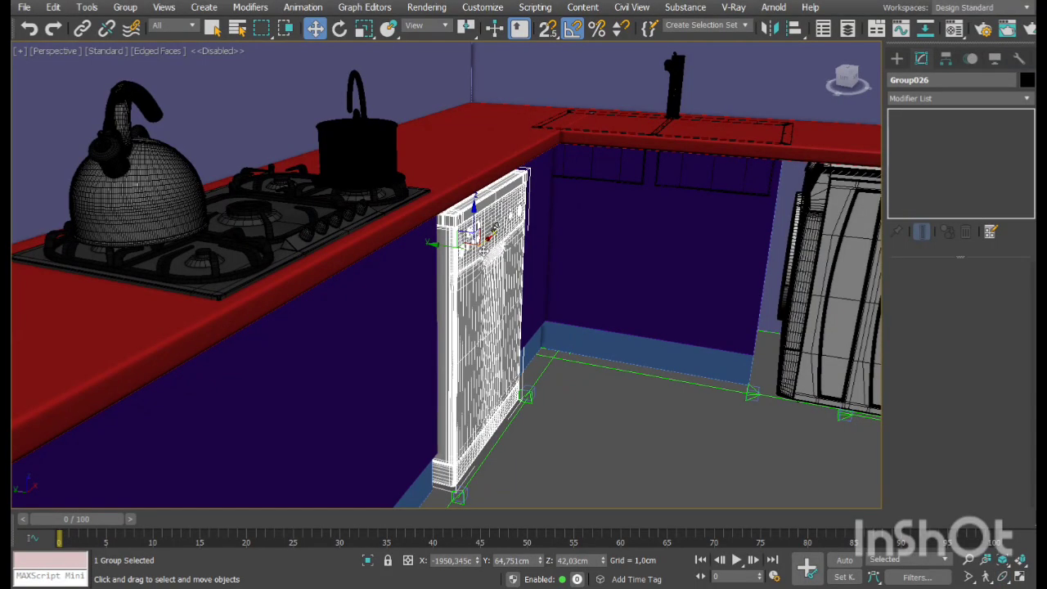
left_click_drag(451, 250, 452, 251)
Rotate the Gorenje washer under the sink countertop about the vertical axis so its door faces the room
left_click(986, 577)
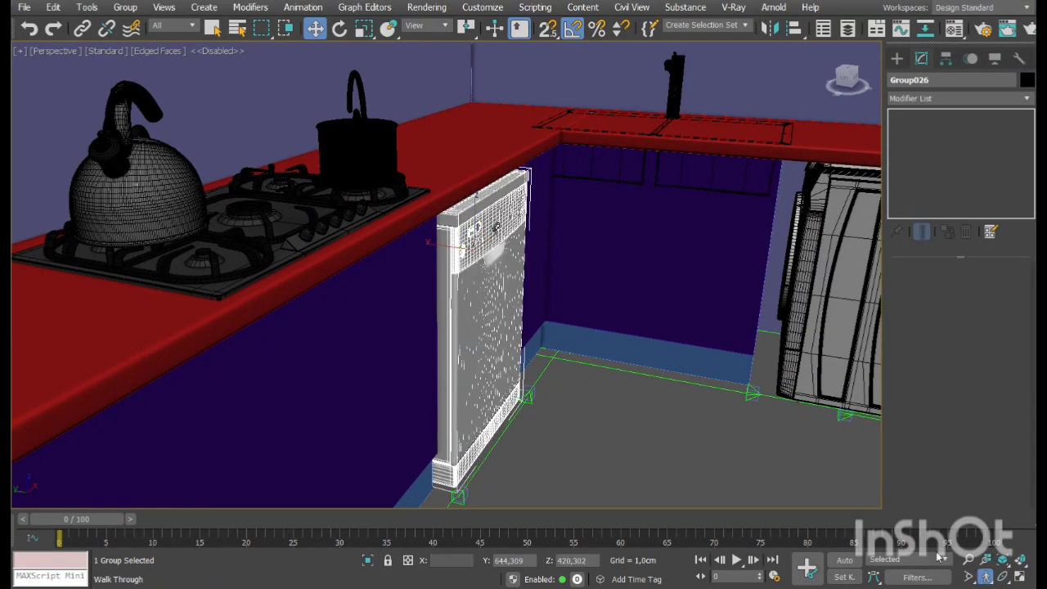
middle_click_drag(683, 347, 554, 335)
mouse_move(554, 335)
left_mouse_down()
mouse_move(581, 322)
mouse_move(564, 320)
left_mouse_up()
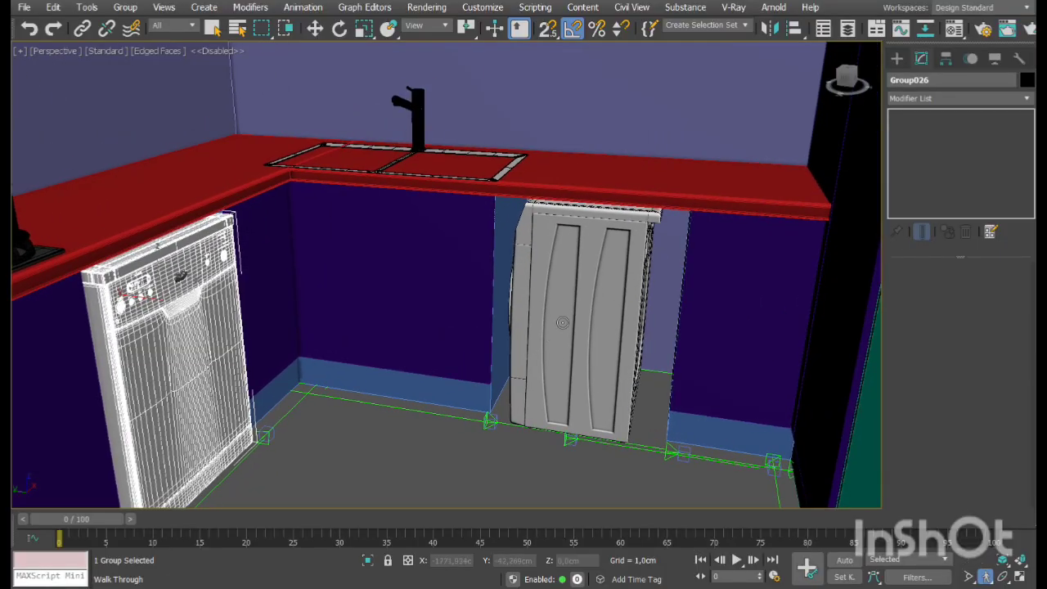
right_click(566, 311)
left_click(569, 259)
key("e")
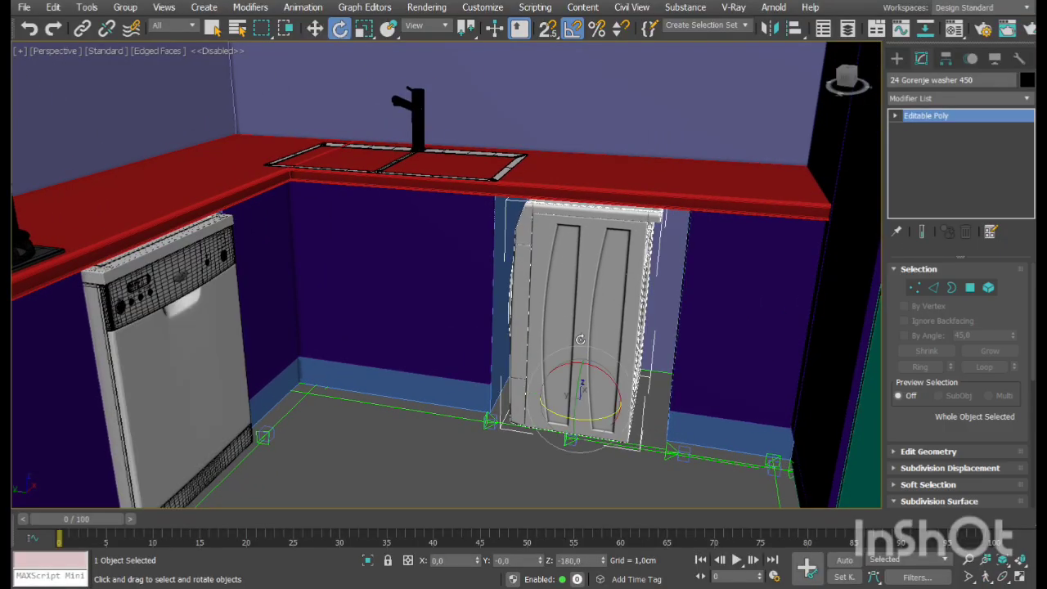
left_click_drag(597, 426, 590, 216)
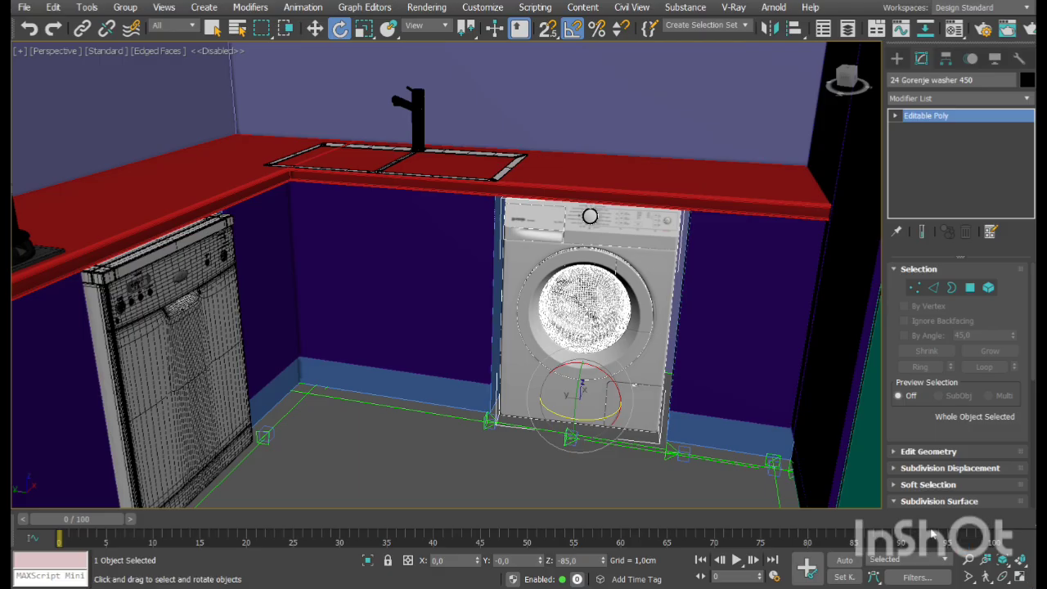
In the top view, straighten the Gorenje washer's rotation and shift it to fit its gap between the base cabinets
key("alt+w")
right_click(341, 174)
key("alt+w")
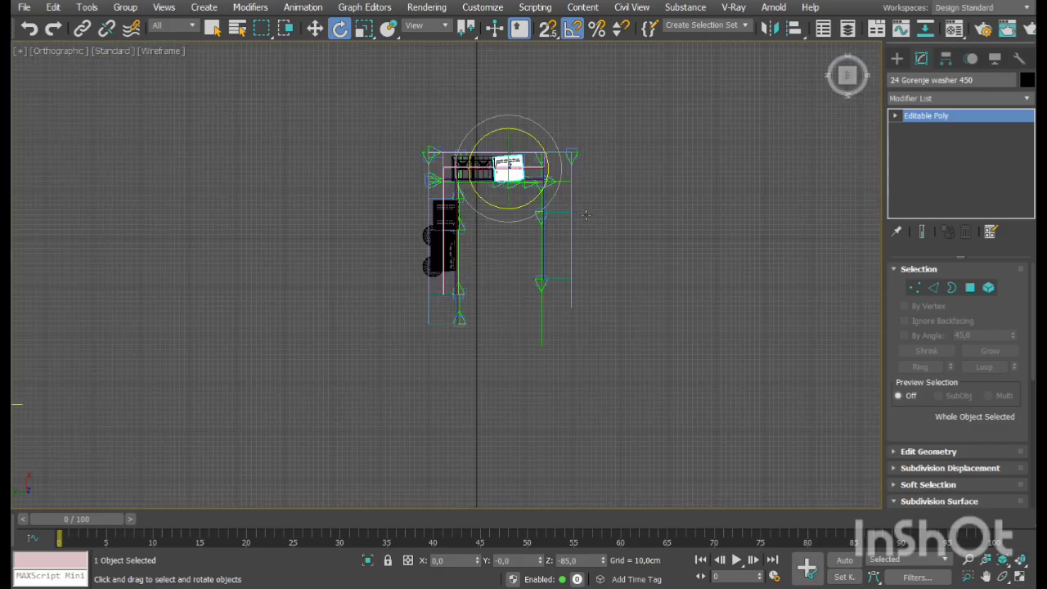
scroll(374, 133, "up", 5)
left_click_drag(525, 241, 512, 261)
key("w")
scroll(401, 229, "up", 3)
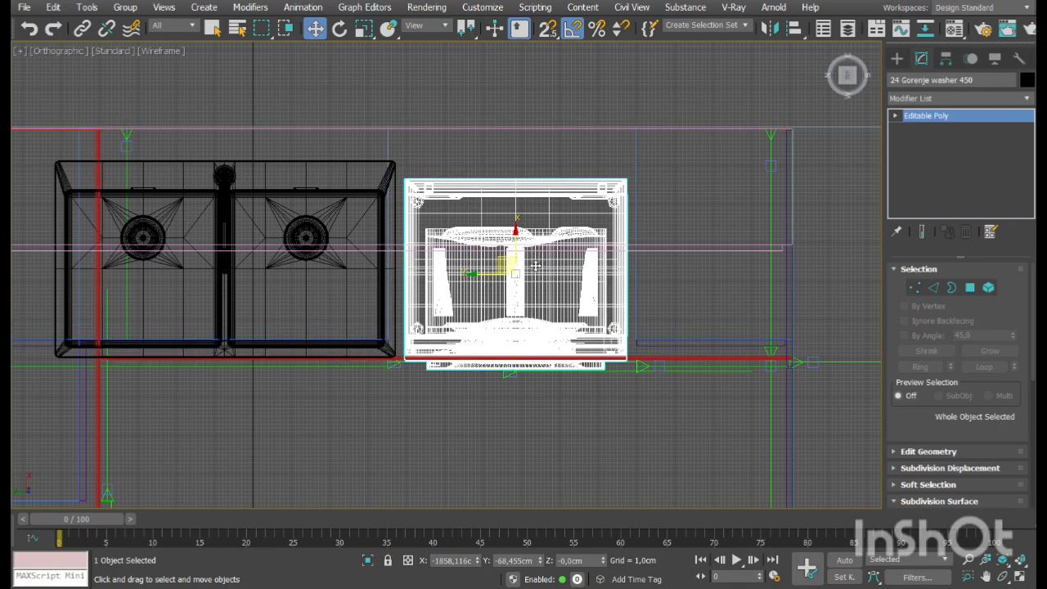
left_click_drag(521, 247, 521, 252)
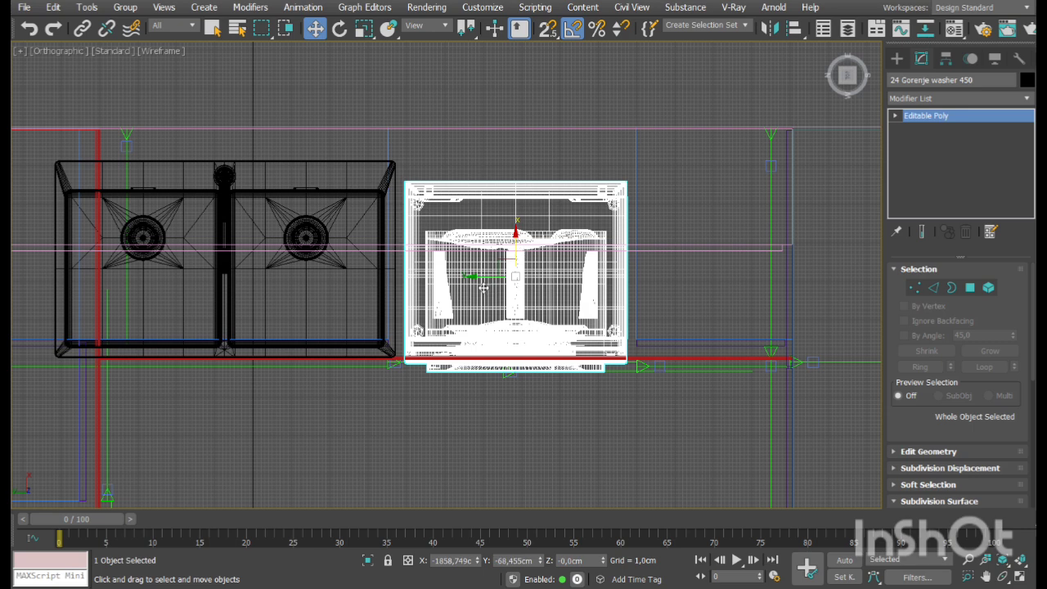
left_click_drag(486, 282, 484, 280)
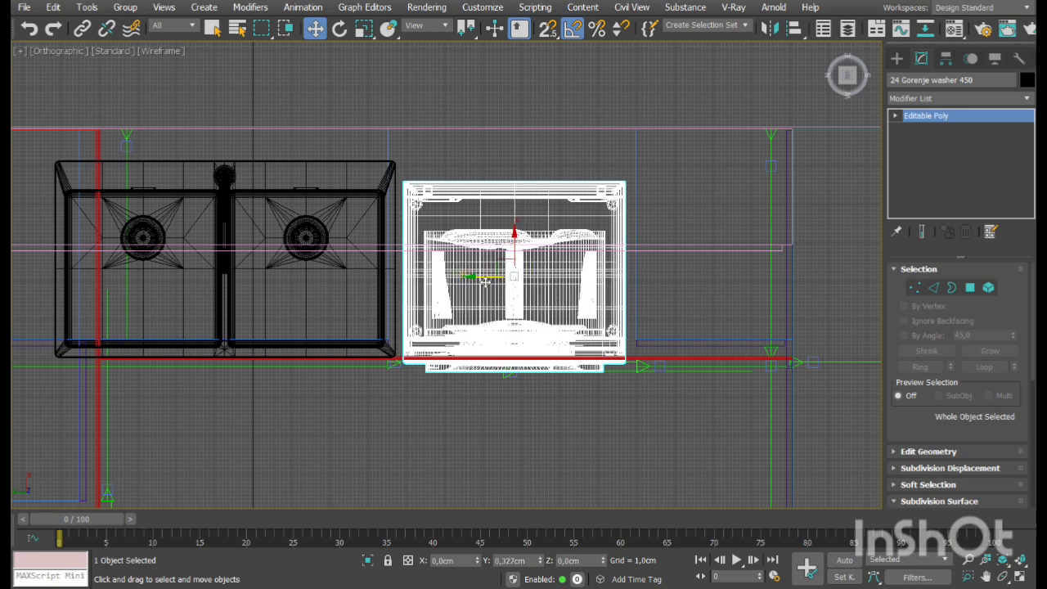
Move the Blanco double-bowl sink about 6.4 cm back towards the wall
left_click(368, 73)
left_click(278, 276)
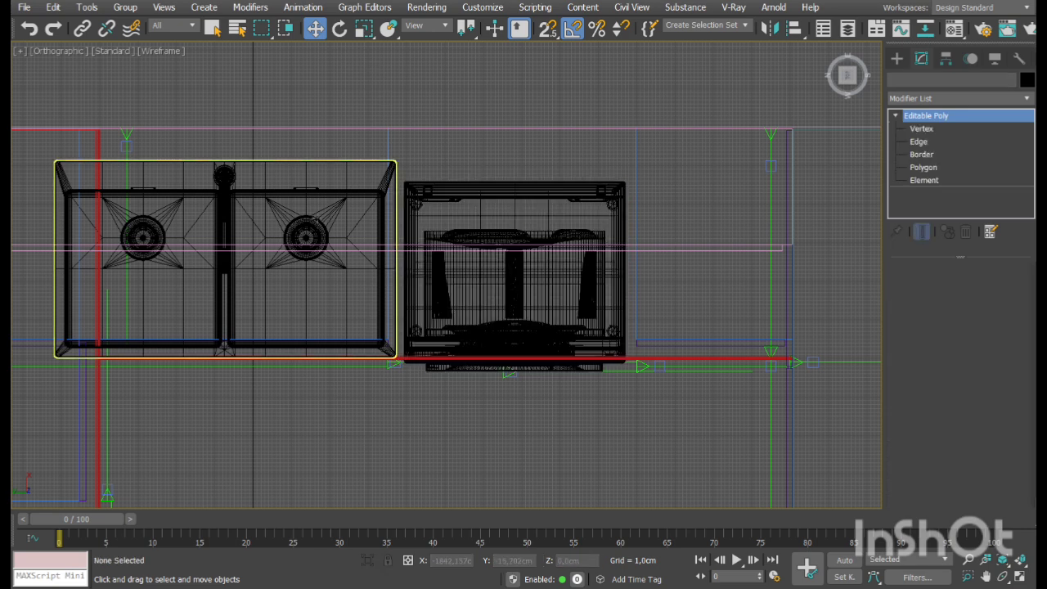
middle_click_drag(277, 276, 474, 246)
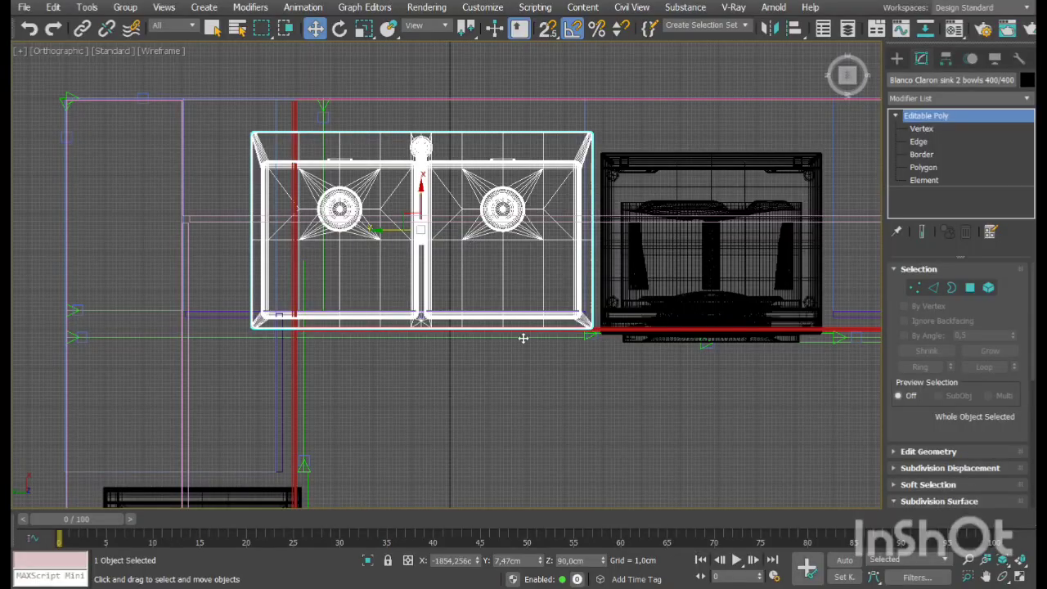
left_click_drag(422, 193, 423, 168)
middle_click_drag(408, 316, 465, 278)
scroll(466, 276, "down", 2)
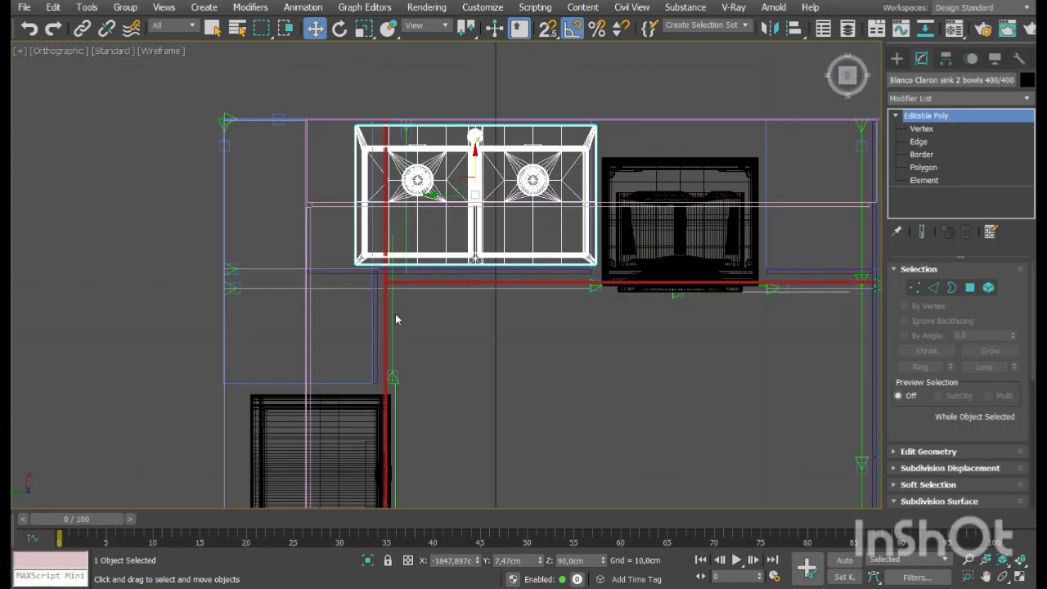
Extend the sink countertop across the corner by moving its end vertices out to the outer wall line
left_click(393, 313)
scroll(409, 239, "up", 2)
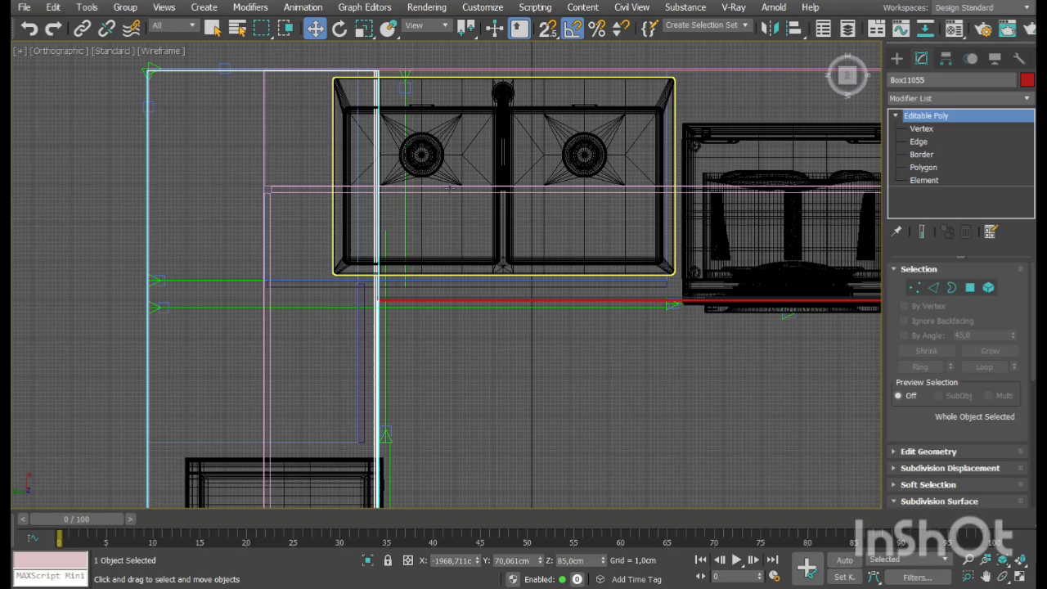
left_click(464, 301)
middle_click_drag(456, 301, 650, 399)
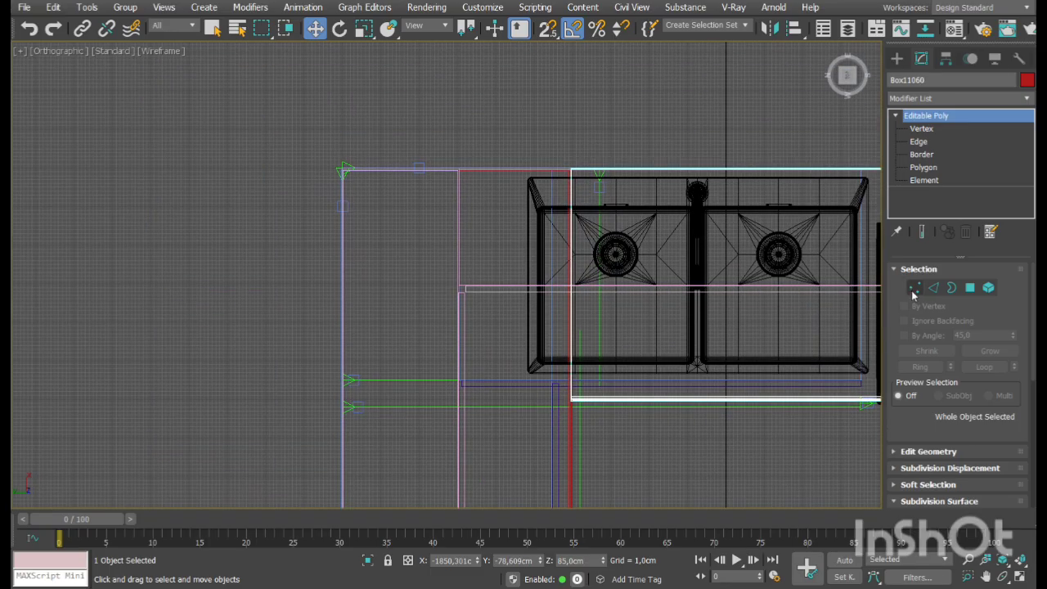
left_click(915, 288)
left_click_drag(706, 469, 449, 109)
left_click_drag(543, 385, 318, 374)
left_click(916, 289)
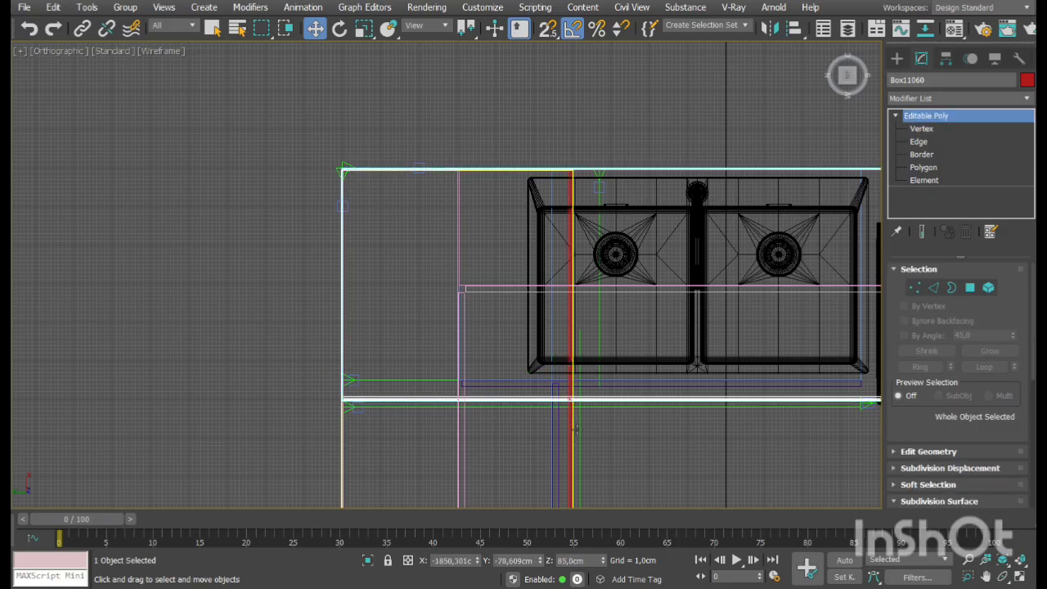
Shorten the hob countertop about 60 cm by moving its corner end vertices to the sink countertop's front edge
left_click(572, 319)
left_click(922, 130)
left_click_drag(609, 124, 321, 198)
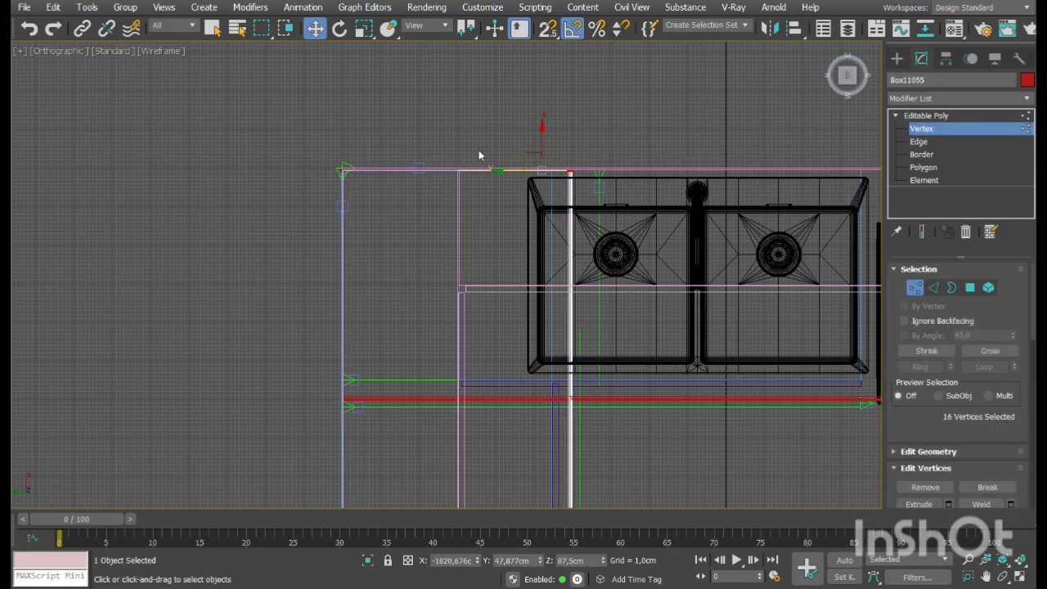
left_click_drag(549, 146, 547, 374)
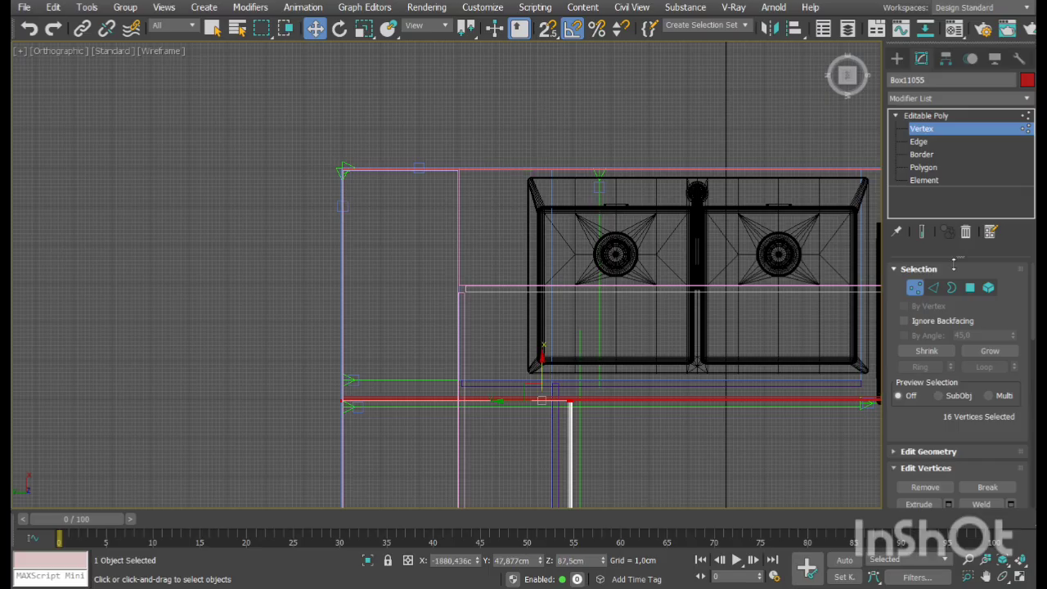
left_click(920, 290)
left_click(740, 129)
In the perspective view, select the sink countertop's lengthwise edges and connect them to divide the slab crosswise
scroll(746, 291, "down", 2)
middle_click_drag(746, 291, 545, 165)
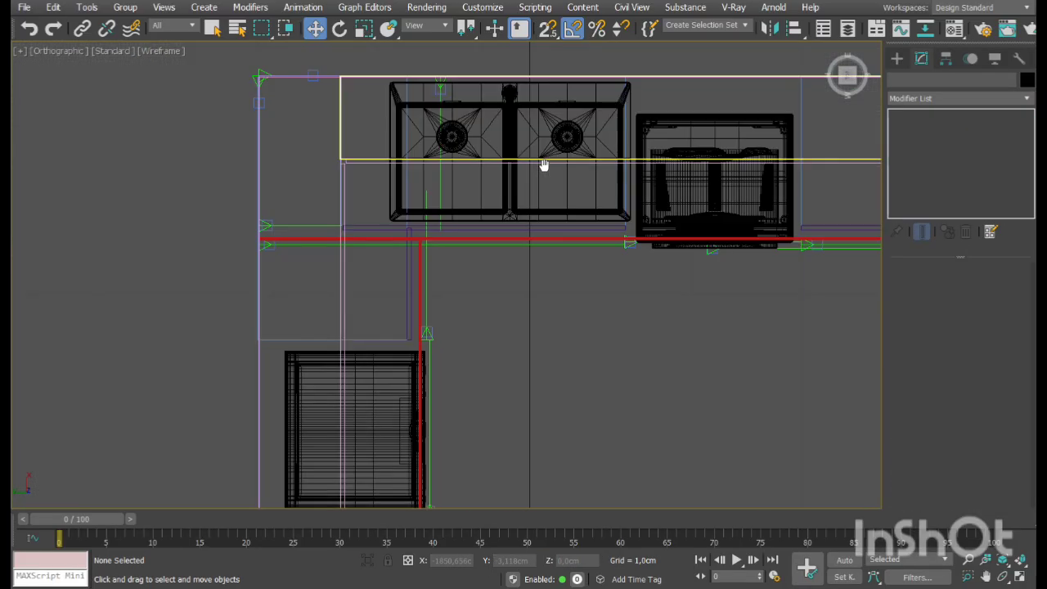
left_click(522, 240)
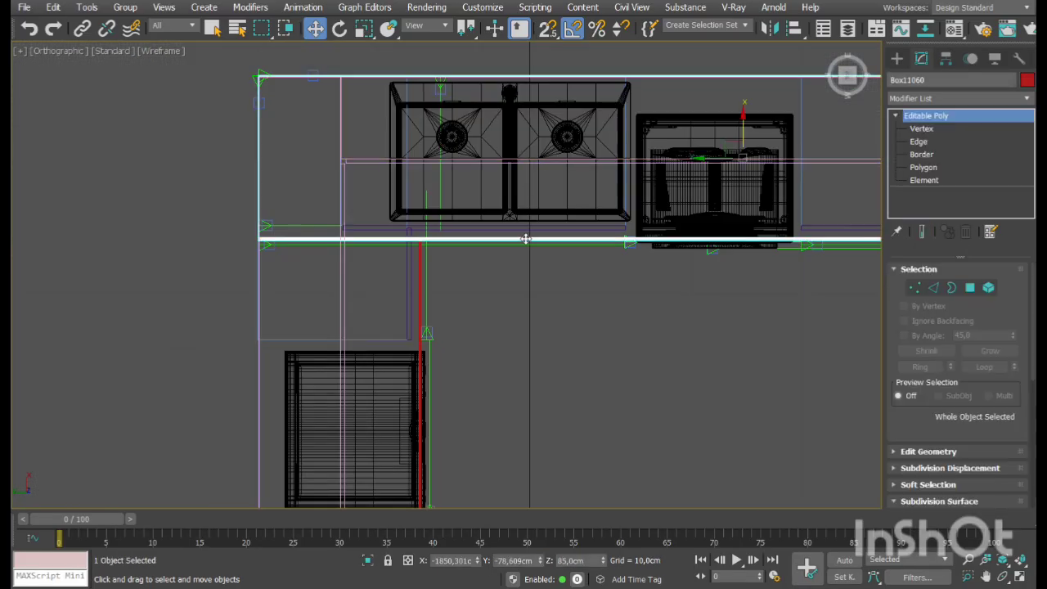
left_click(1020, 577)
right_click(841, 467)
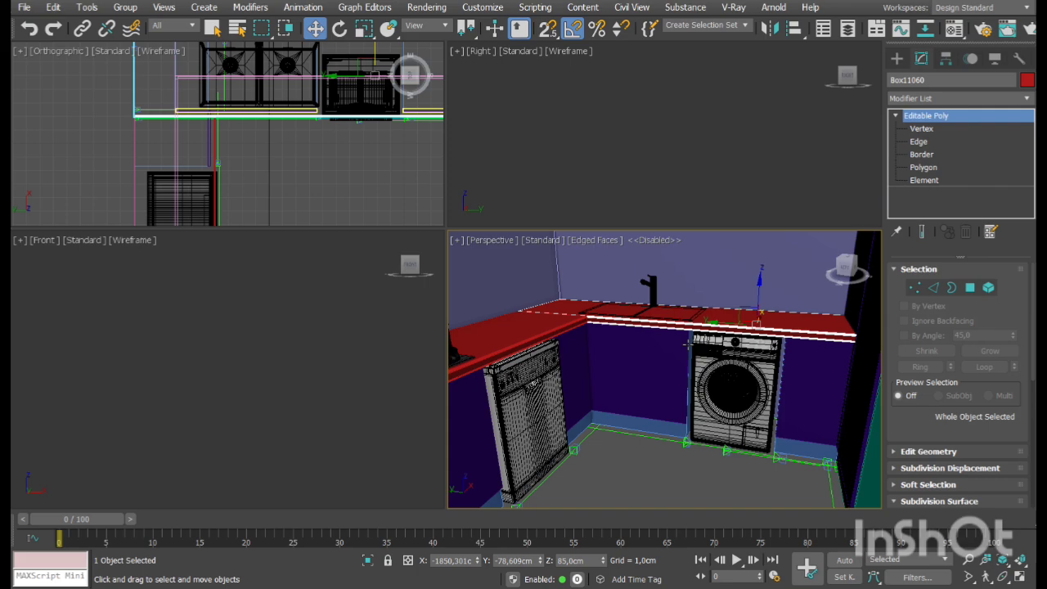
left_click(1019, 579)
left_click(1006, 580)
left_click_drag(440, 255, 486, 283)
middle_click_drag(486, 283, 515, 311)
scroll(515, 278, "up", 3)
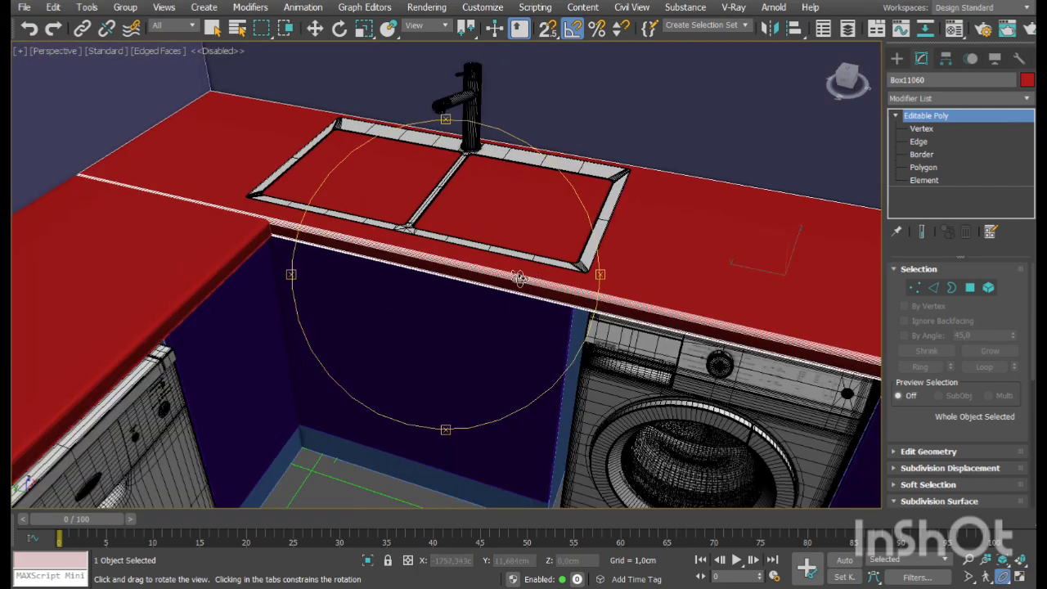
left_click_drag(491, 275, 519, 275)
right_click(519, 275)
middle_click_drag(665, 412, 641, 411)
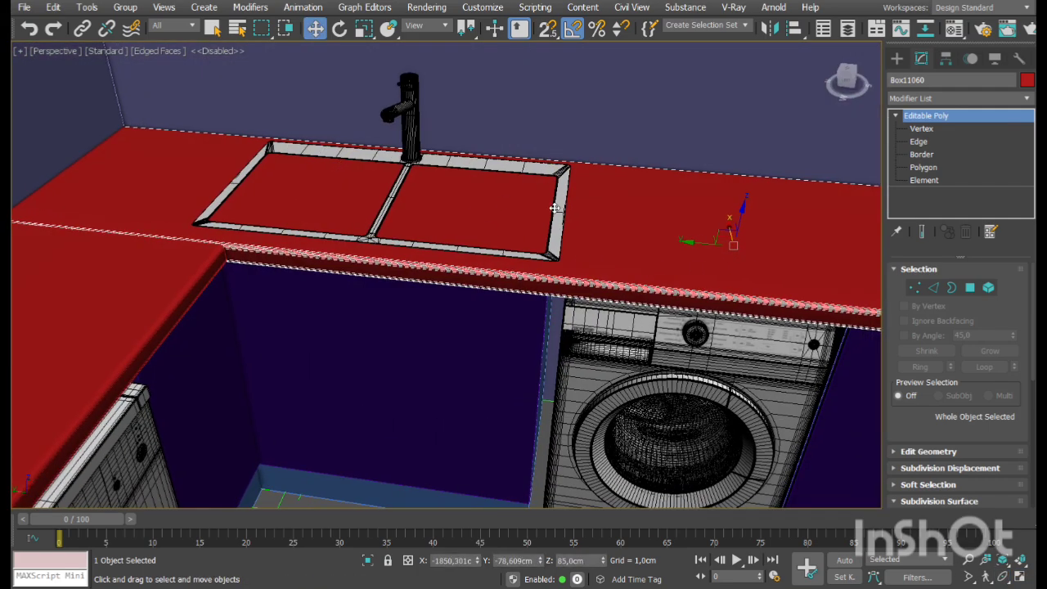
left_click(933, 288)
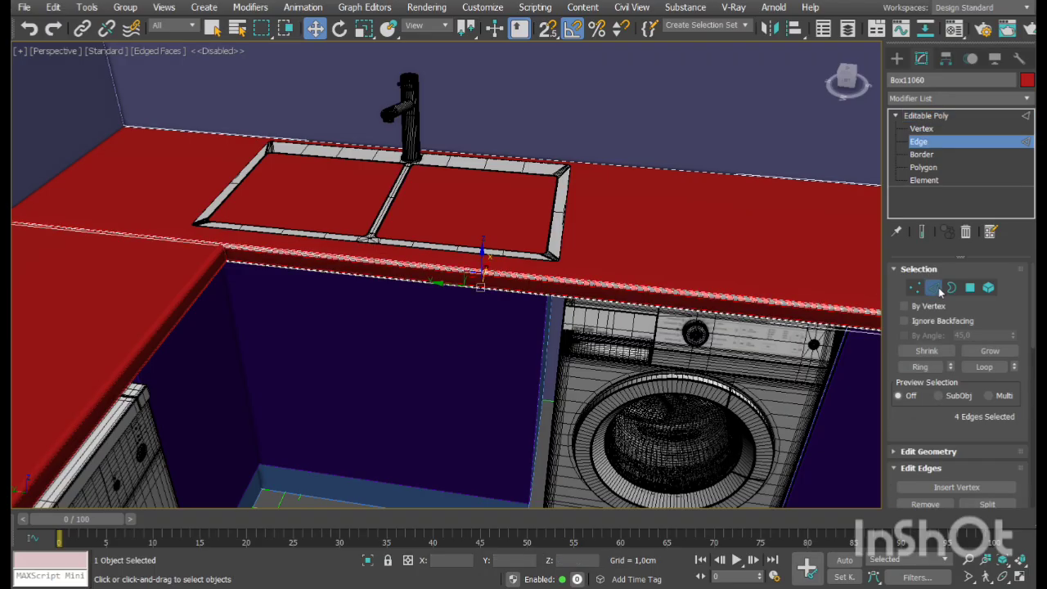
left_click_drag(495, 91, 465, 440)
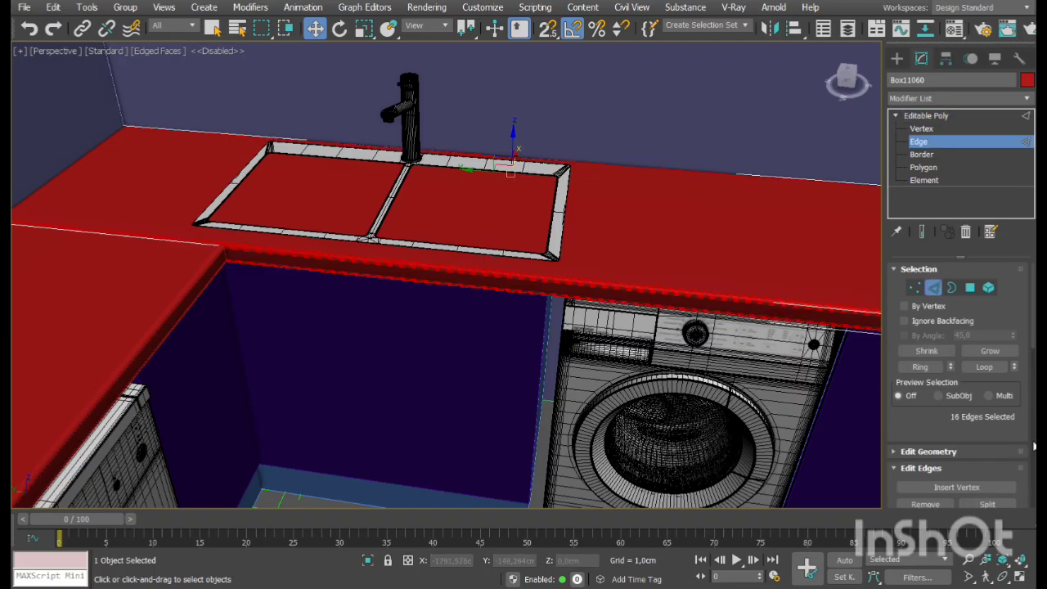
left_click_drag(937, 427, 949, 269)
left_click(1011, 398)
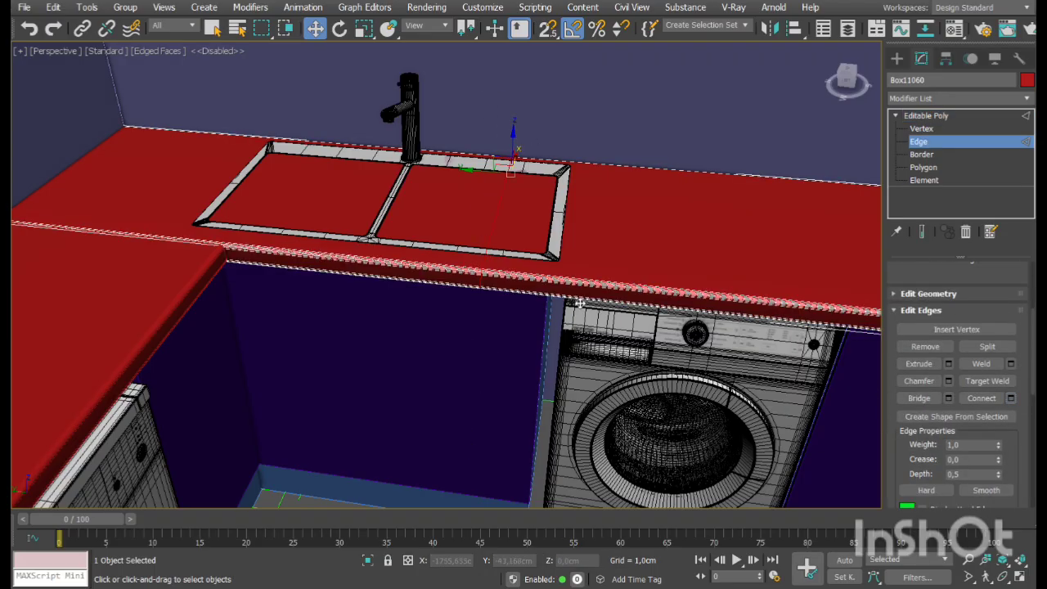
Move the sink countertop's crosswise edges to line up with the two ends of the sink
middle_click_drag(415, 306, 448, 288, "alt")
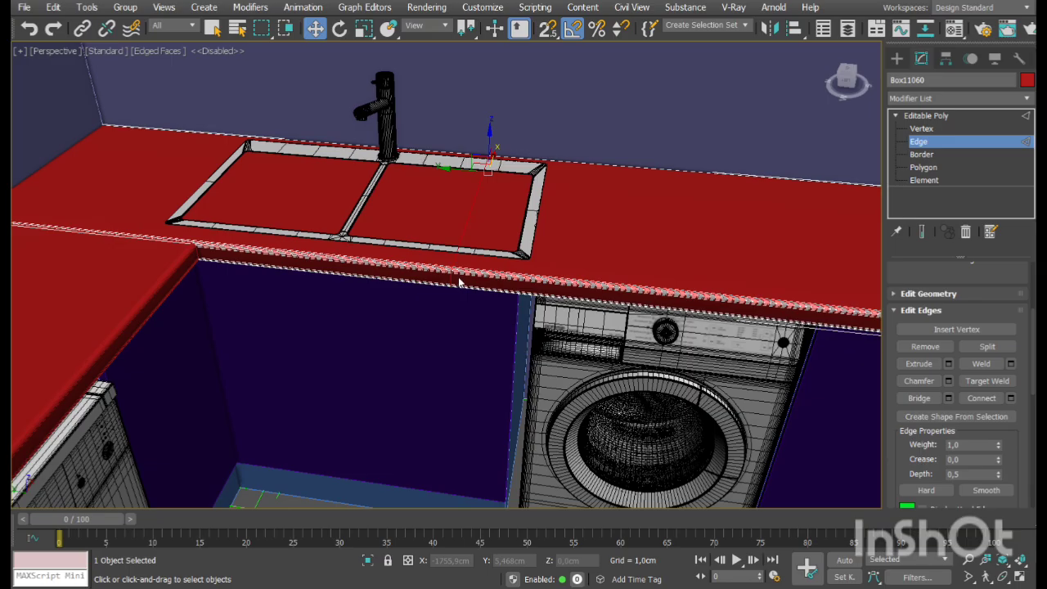
left_click(456, 350)
left_click_drag(602, 280, 492, 295)
middle_click_drag(253, 198, 321, 234)
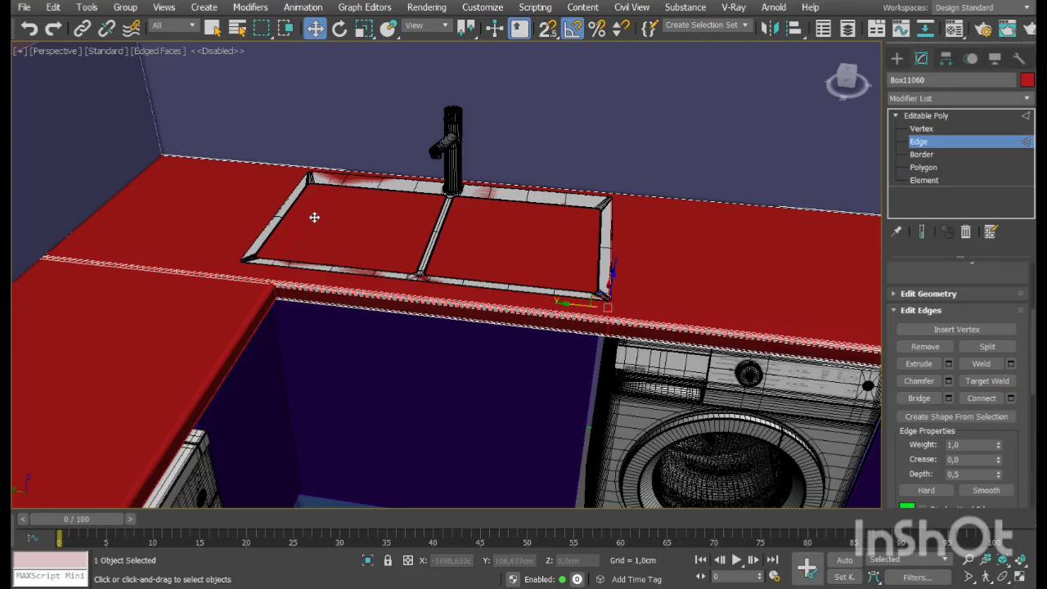
left_click(273, 272)
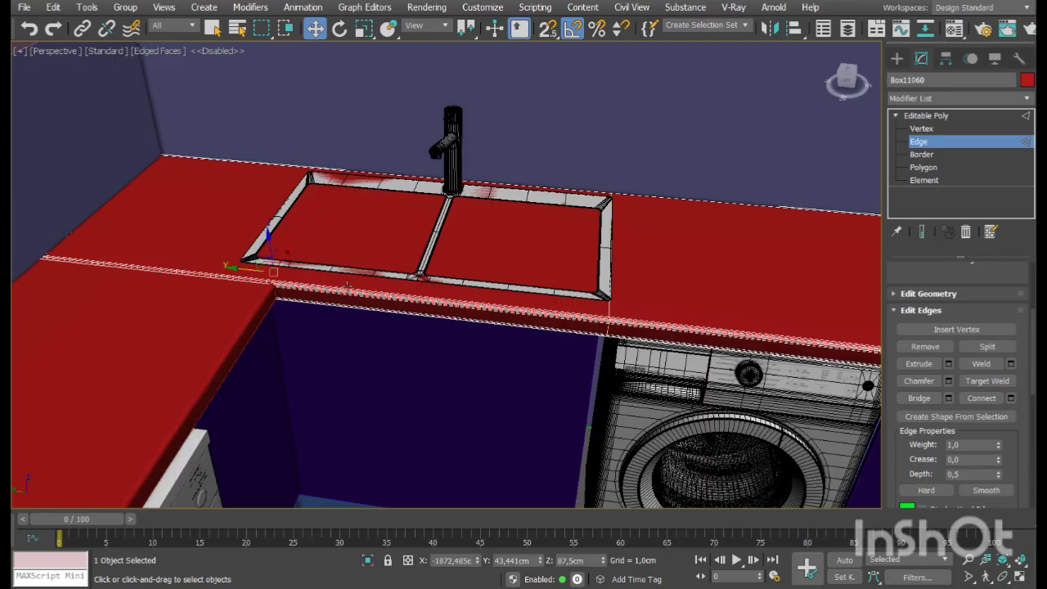
left_click_drag(260, 276, 231, 274)
Connect the sink countertop's two crosswise edges with two lengthwise divisions and move these to the sink's back and front rims
middle_click_drag(615, 270, 635, 329)
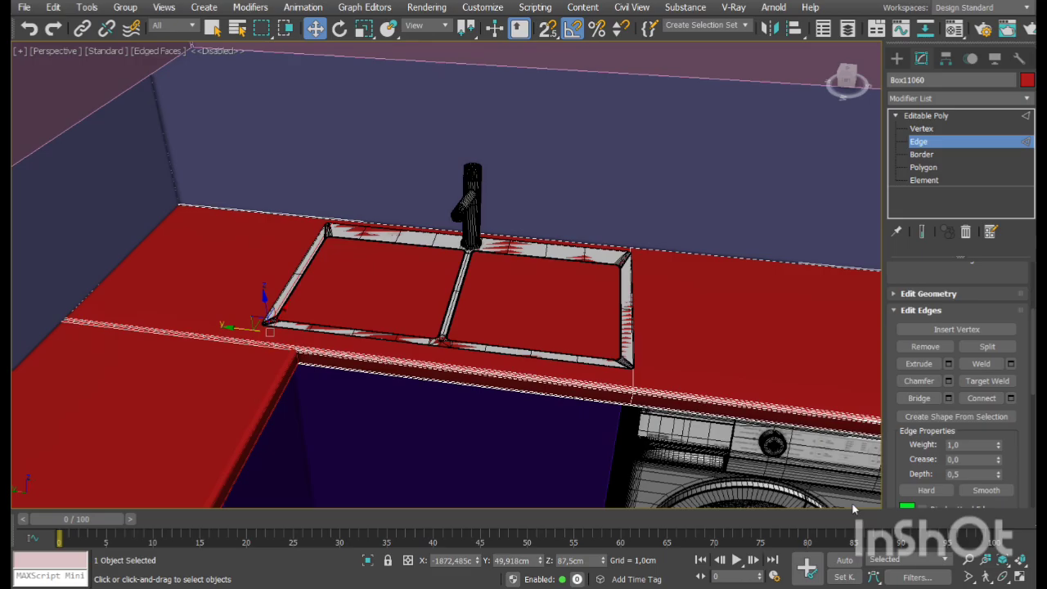
left_click(1003, 577)
left_click_drag(456, 285, 468, 315)
key("w")
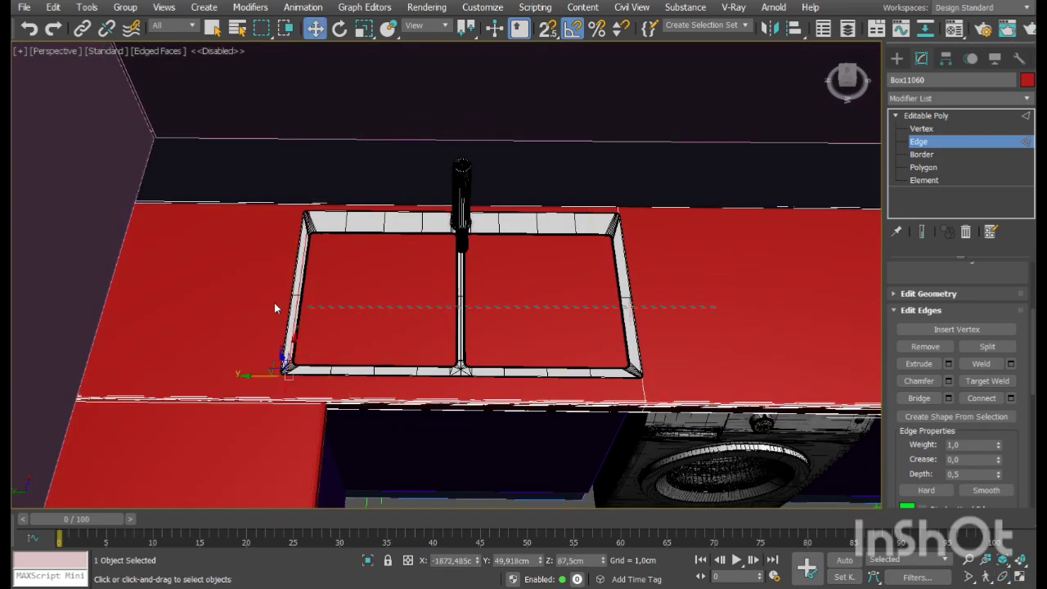
left_click_drag(274, 302, 241, 313)
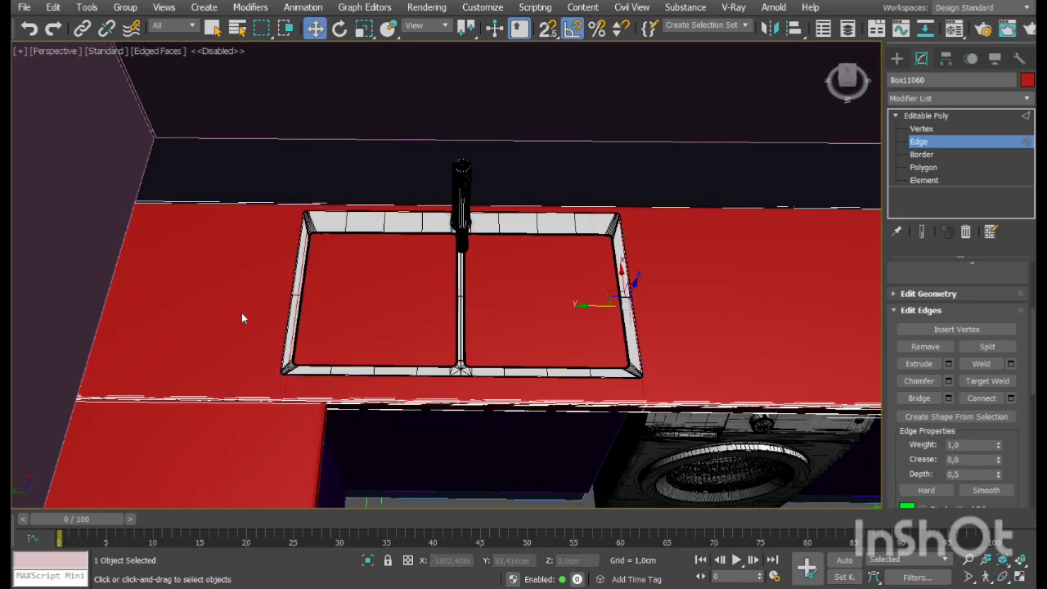
left_click(1005, 398)
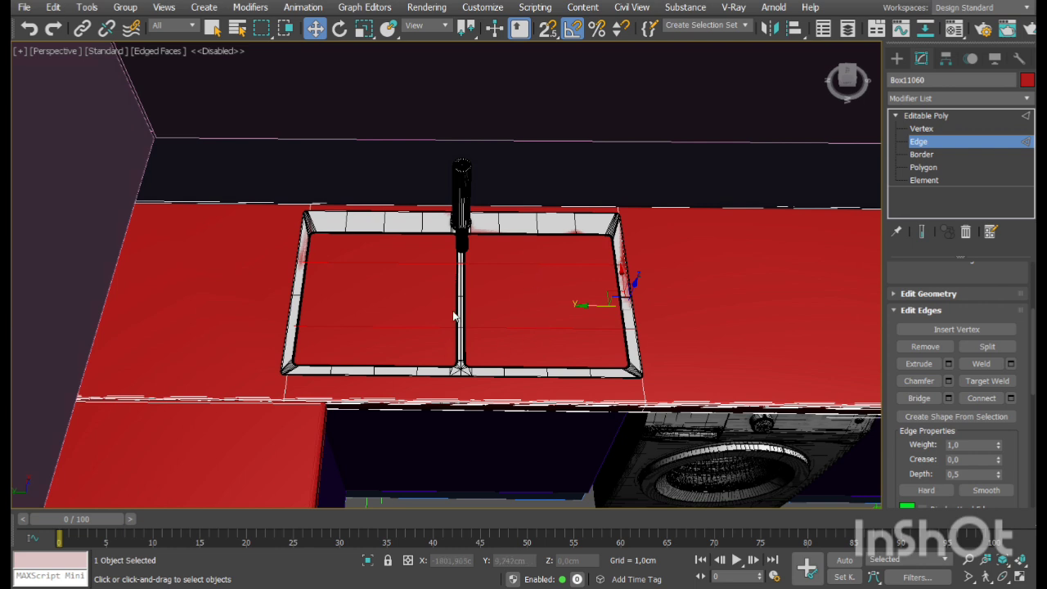
left_click_drag(458, 306, 486, 128)
left_click(463, 352)
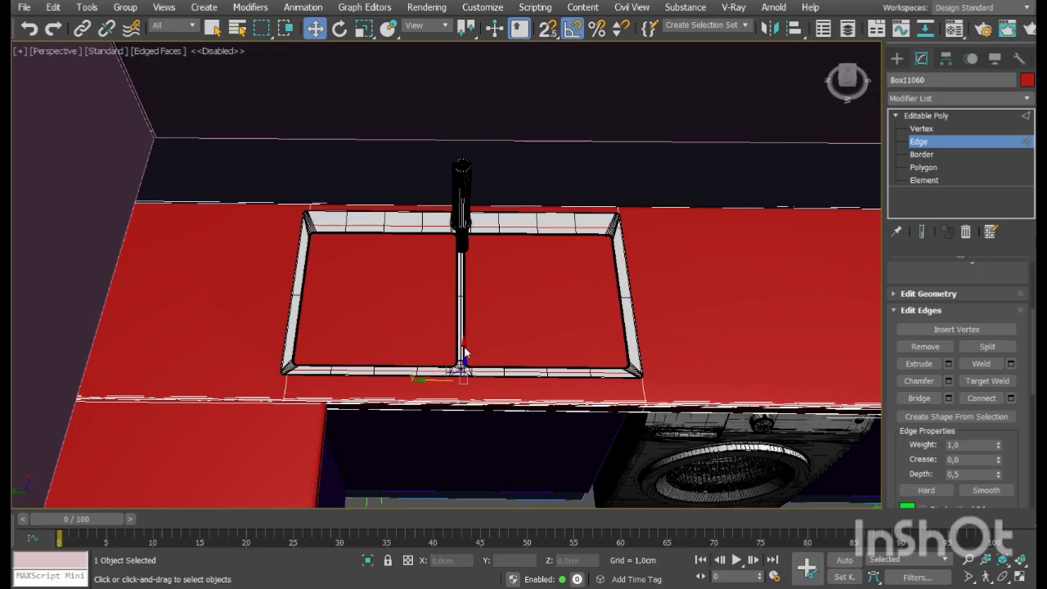
Delete the countertop's top and bottom polygons inside the sink outline to open the slab
left_click(924, 167)
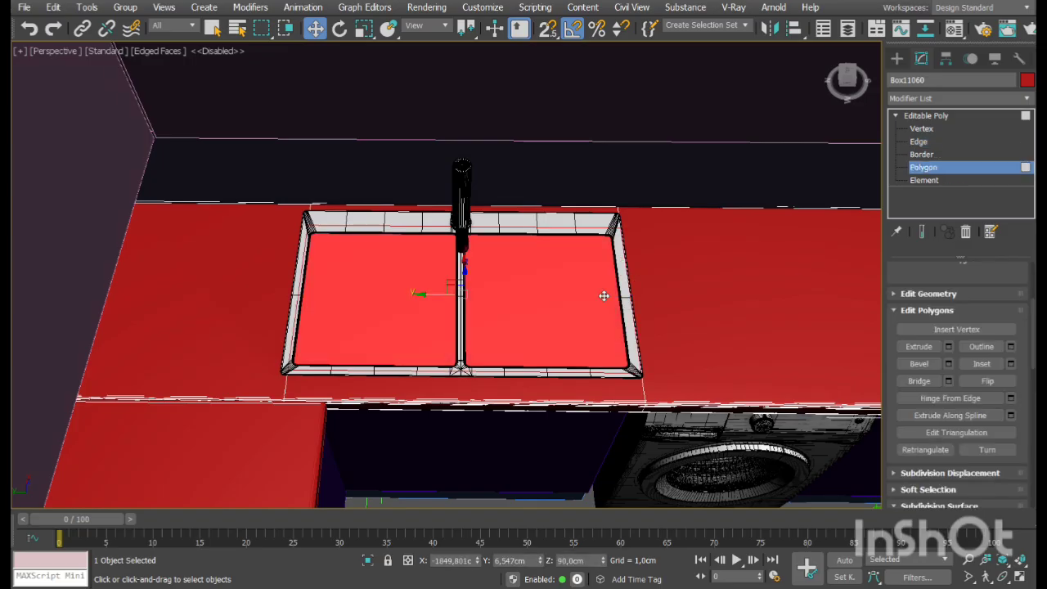
key("Delete")
left_click(604, 296)
key("Delete")
left_click(938, 168)
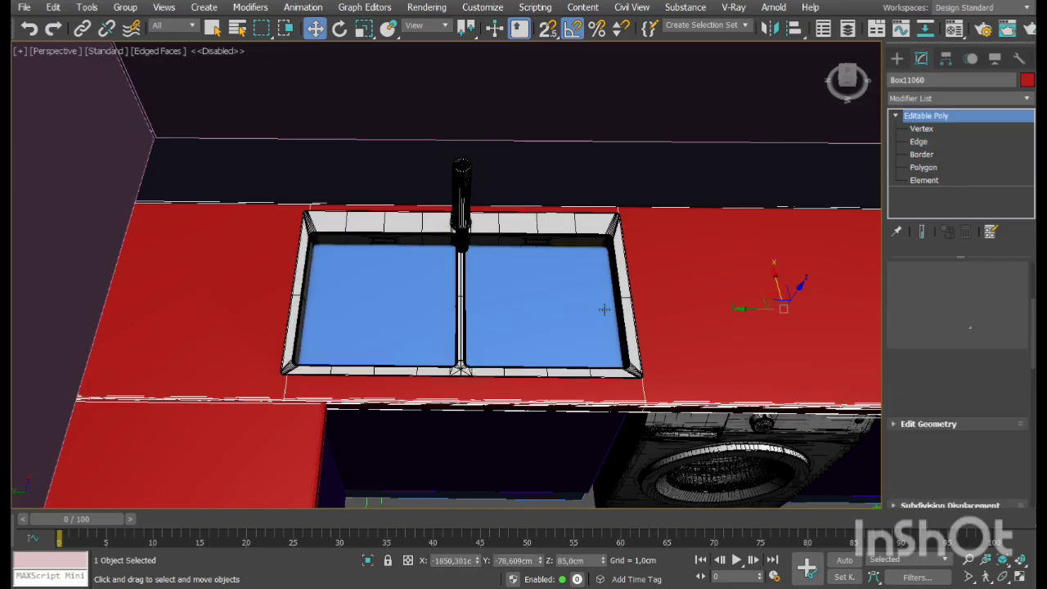
Delete the top polygon of the cabinet beneath the sink and leave polygon editing
left_click(558, 290)
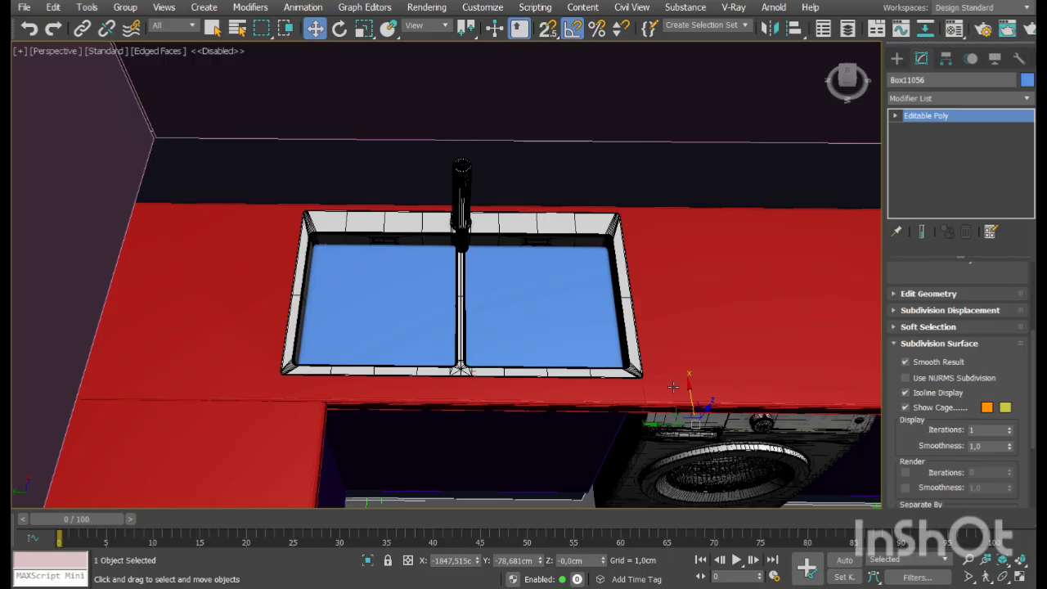
middle_click_drag(672, 386, 649, 373)
left_click(895, 116)
left_click(928, 170)
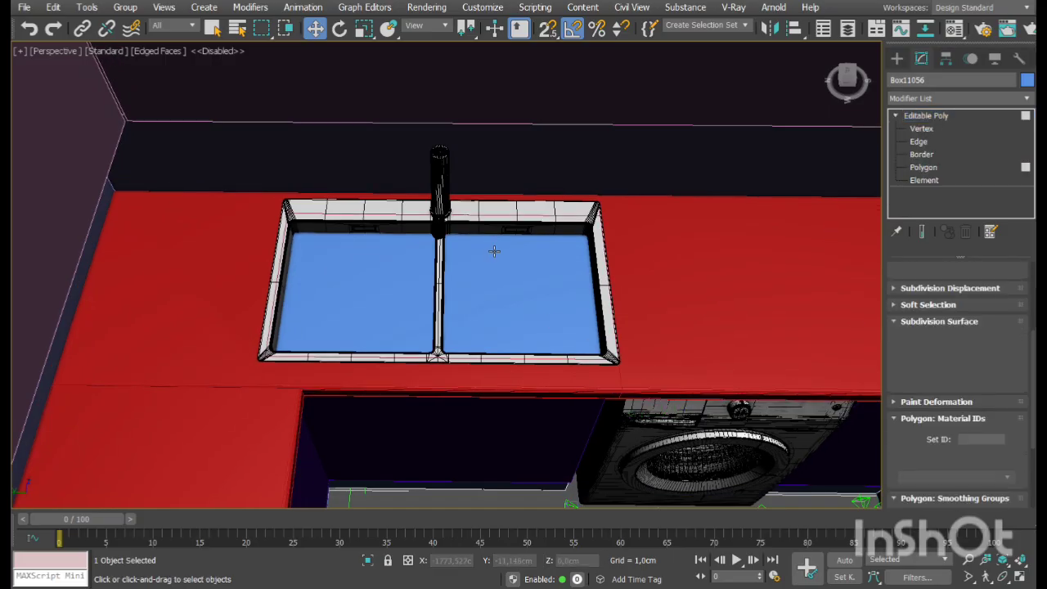
left_click(494, 250)
key("Delete")
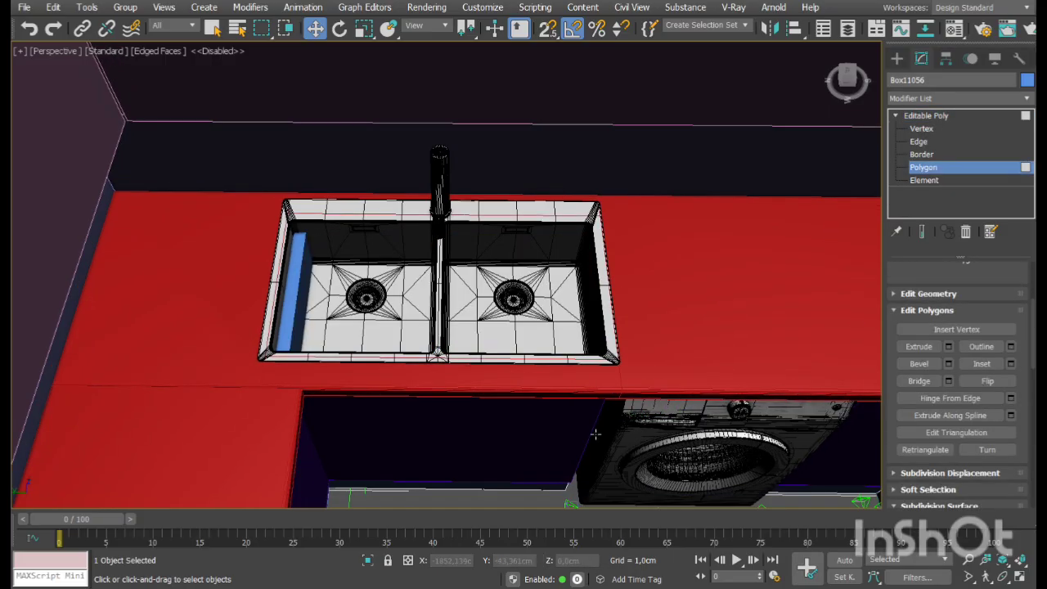
left_click(1004, 576)
left_click_drag(445, 314, 424, 304)
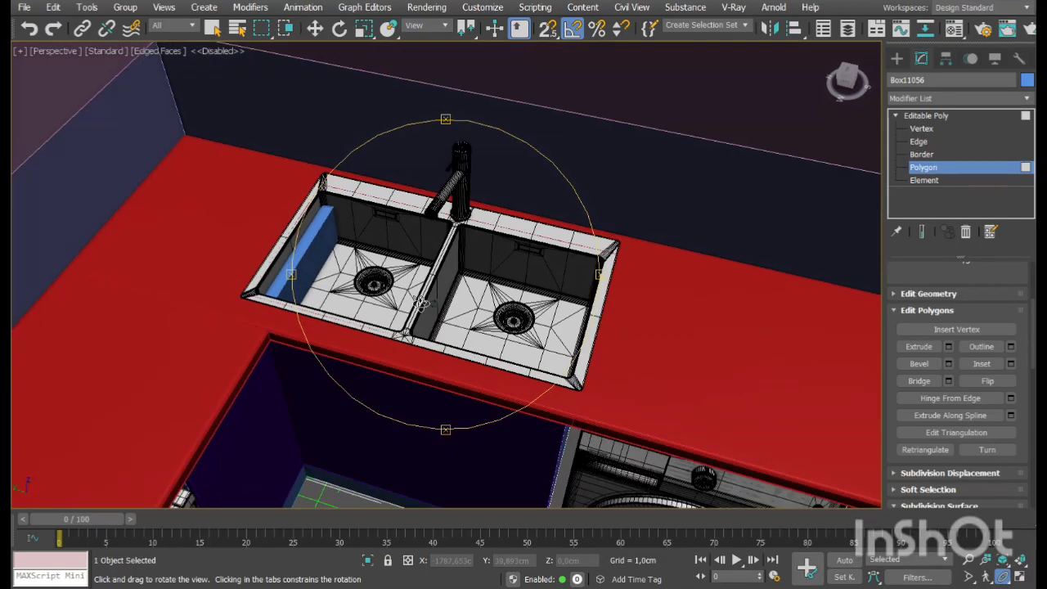
right_click(344, 274)
left_click(959, 170)
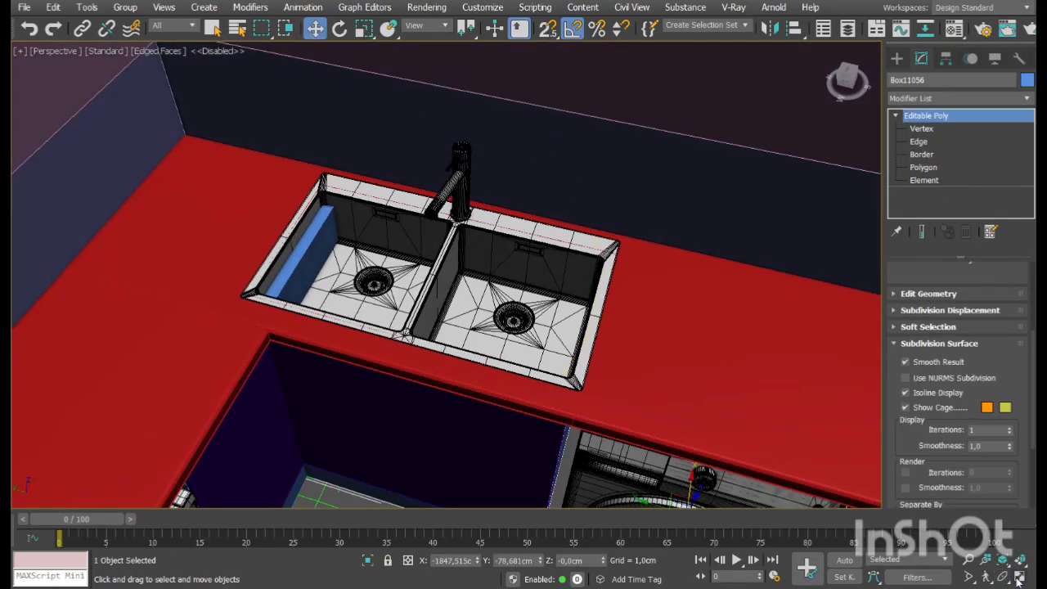
In the top view, shorten the corner cabinet about 55 cm by moving its wall-end vertices to the sink cabinet's front line
key("alt+w")
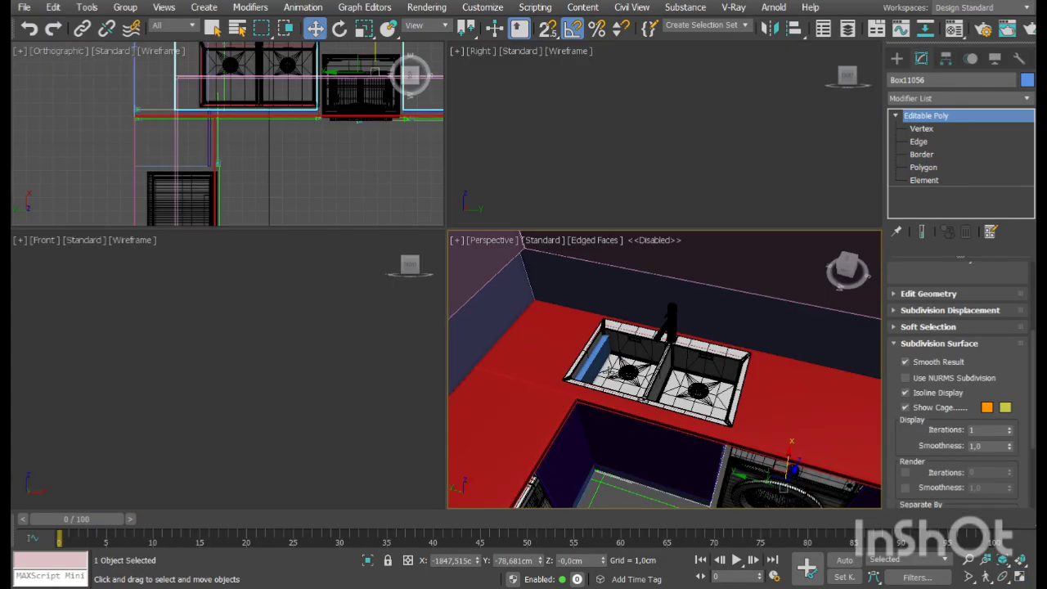
middle_click_drag(609, 374, 613, 305)
left_click(590, 428)
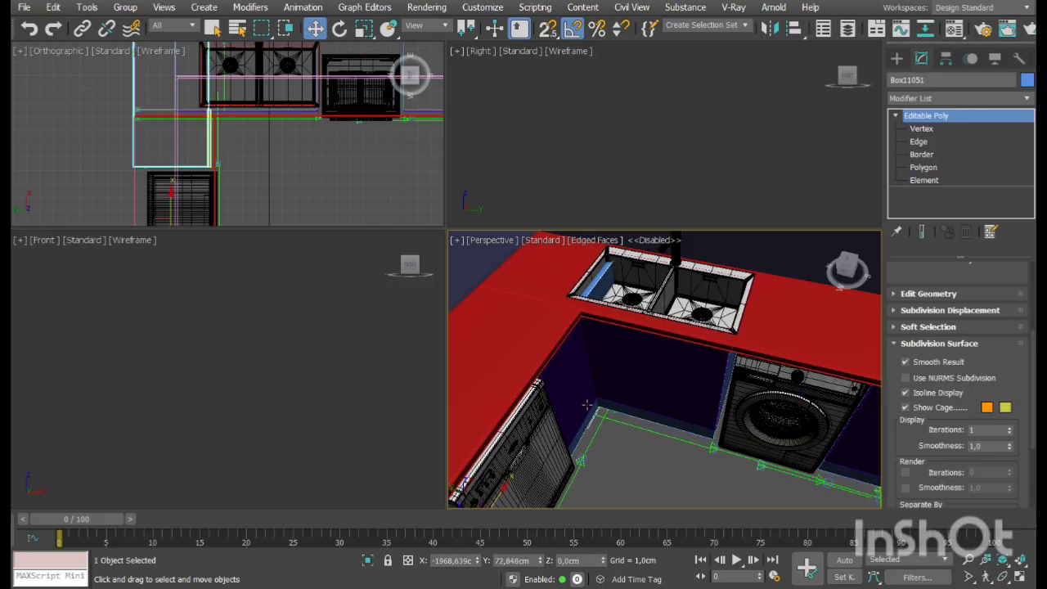
middle_click_drag(211, 113, 222, 133)
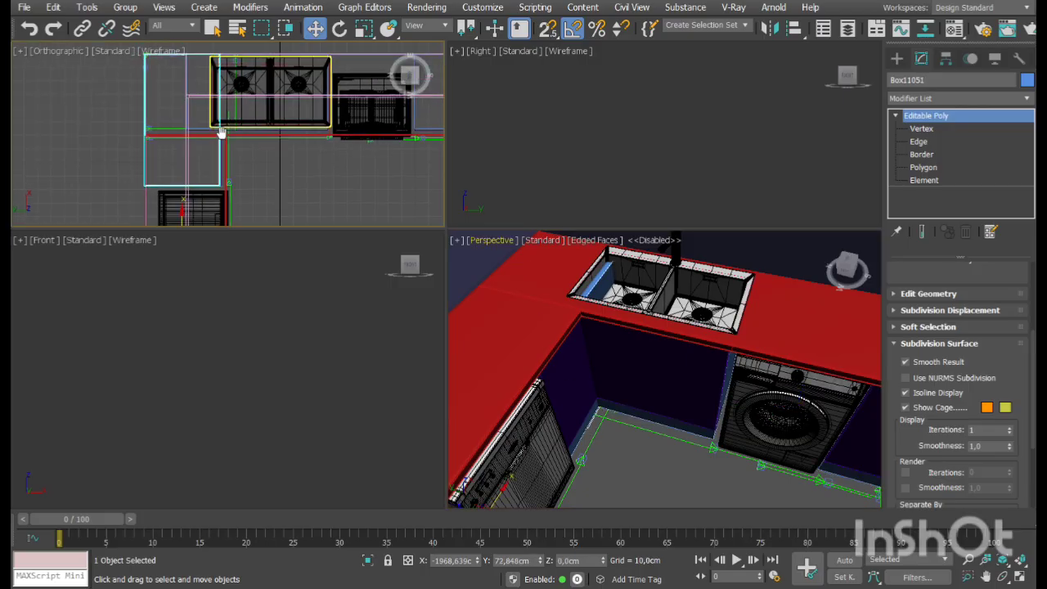
left_click(1020, 578)
left_click(918, 129)
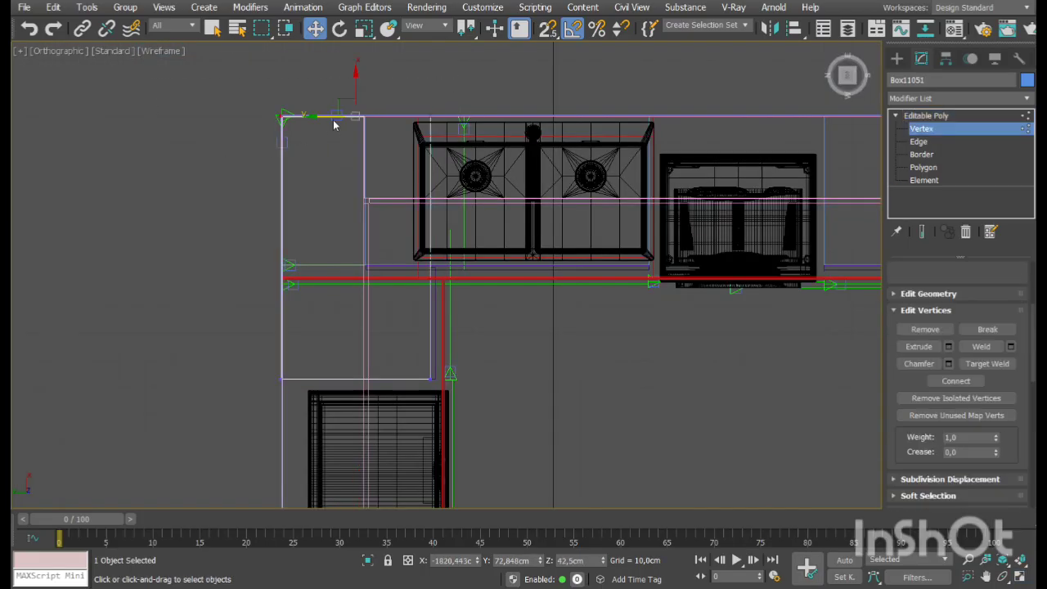
left_click_drag(357, 85, 367, 234)
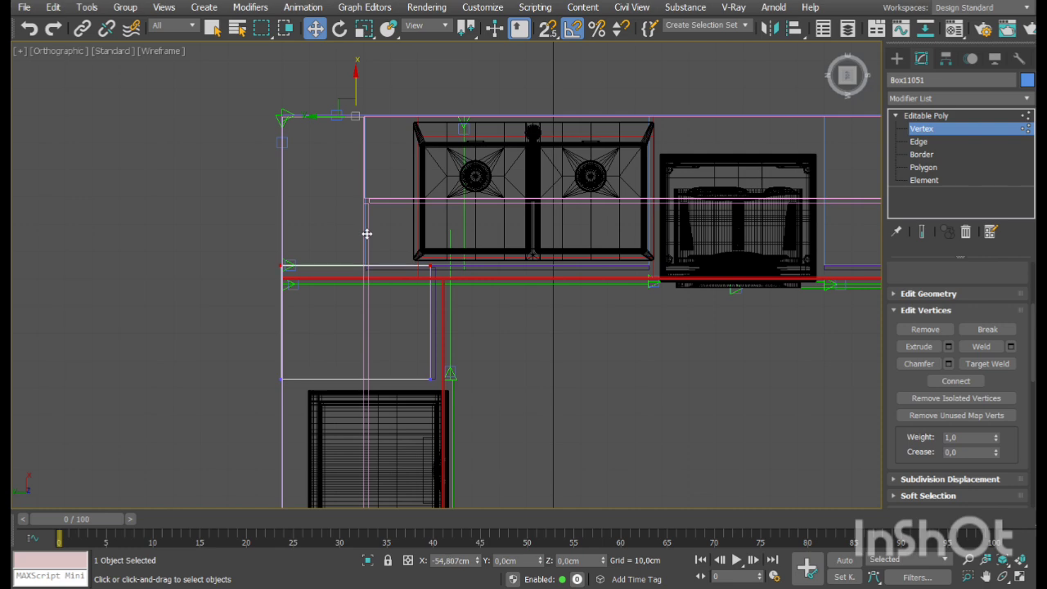
left_click(922, 130)
Extend the sink cabinet into the corner by moving its end vertices out to the outer wall line
scroll(653, 255, "up", 10)
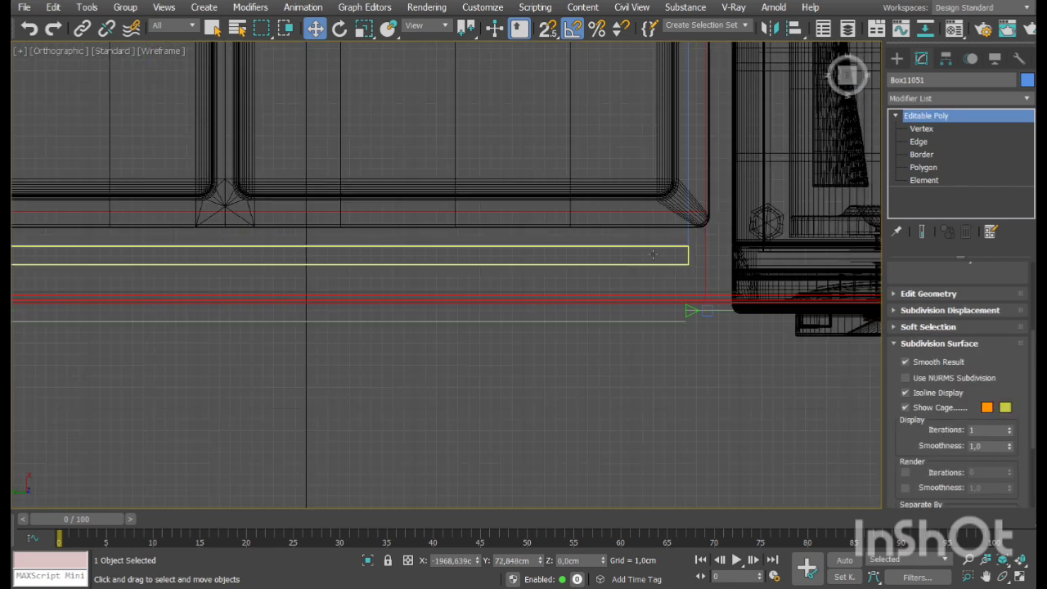
left_click(691, 241)
scroll(691, 242, "down", 5)
middle_click_drag(476, 284, 599, 290)
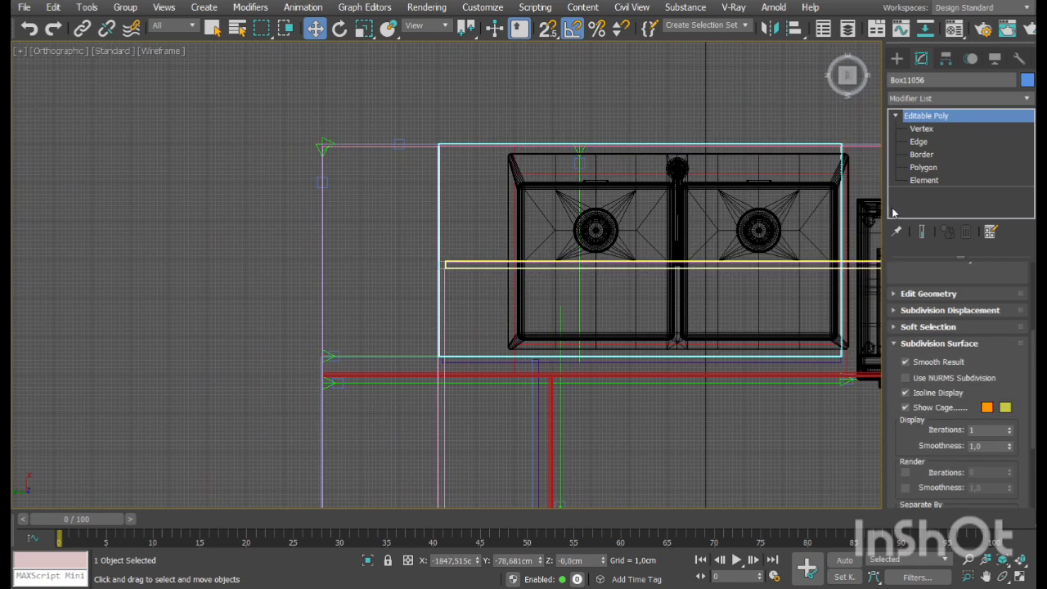
left_click(922, 129)
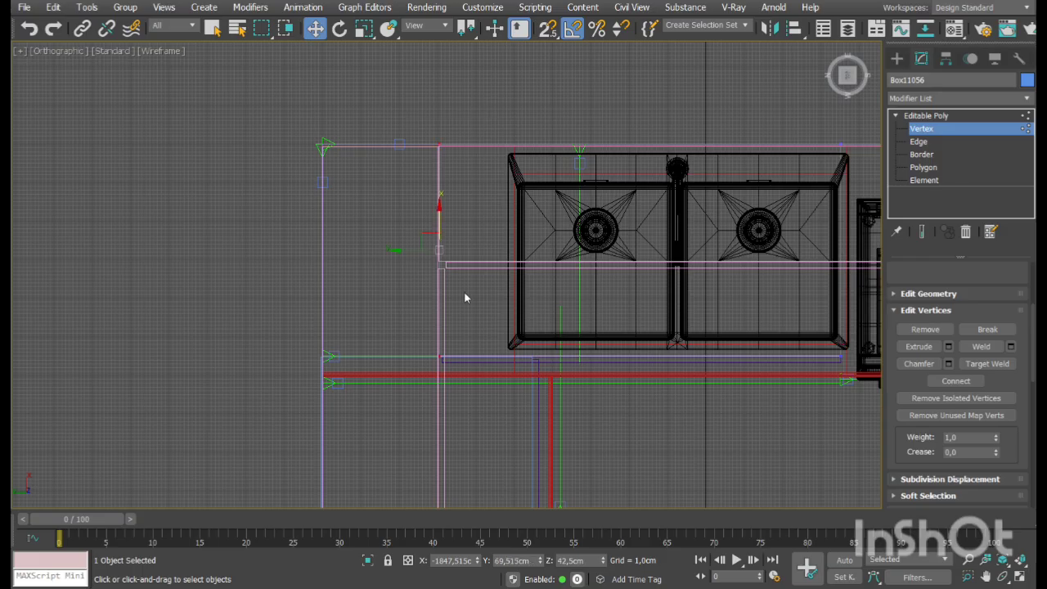
left_click_drag(416, 257, 298, 268)
left_click(916, 131)
left_click(732, 94)
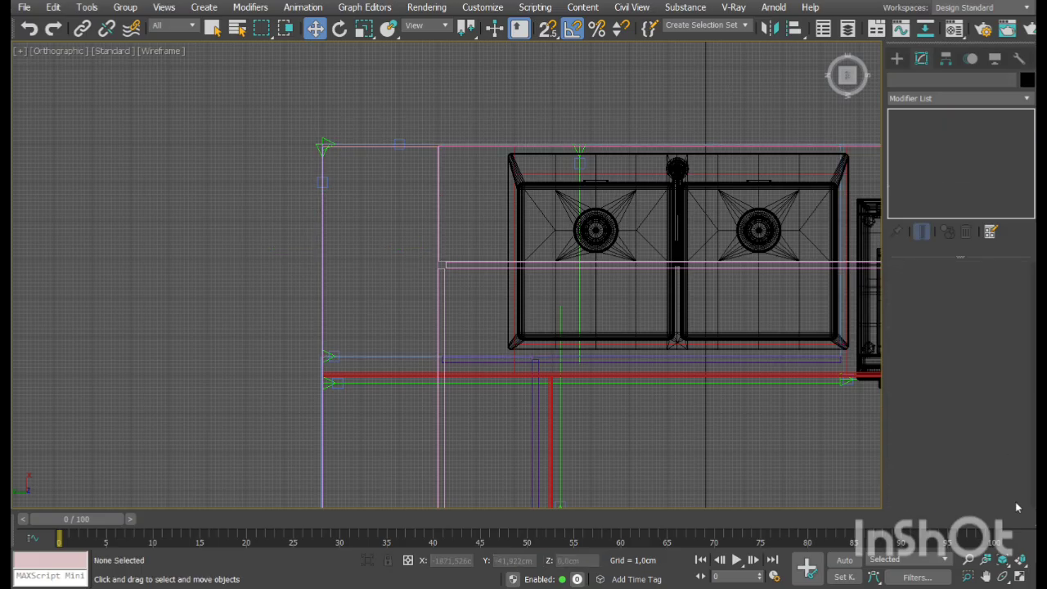
Examine the sink opening, corner cabinets and hob run from several angles in the perspective view
left_click(1020, 578)
left_click(871, 494)
left_click(1020, 578)
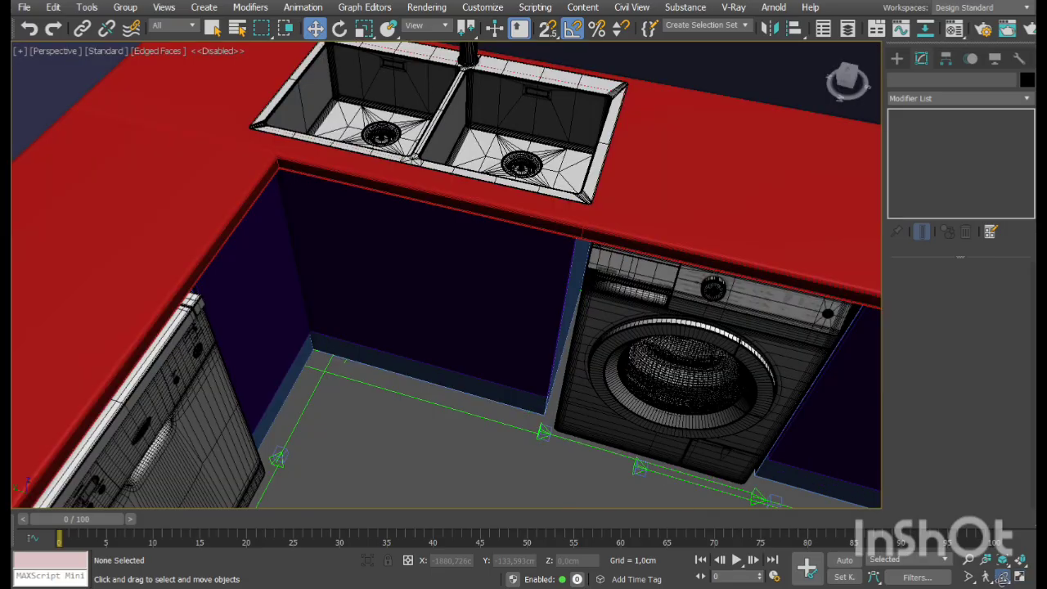
left_click(1003, 576)
left_click_drag(409, 221, 469, 293)
scroll(557, 252, "up", 4)
middle_click_drag(558, 252, 562, 258)
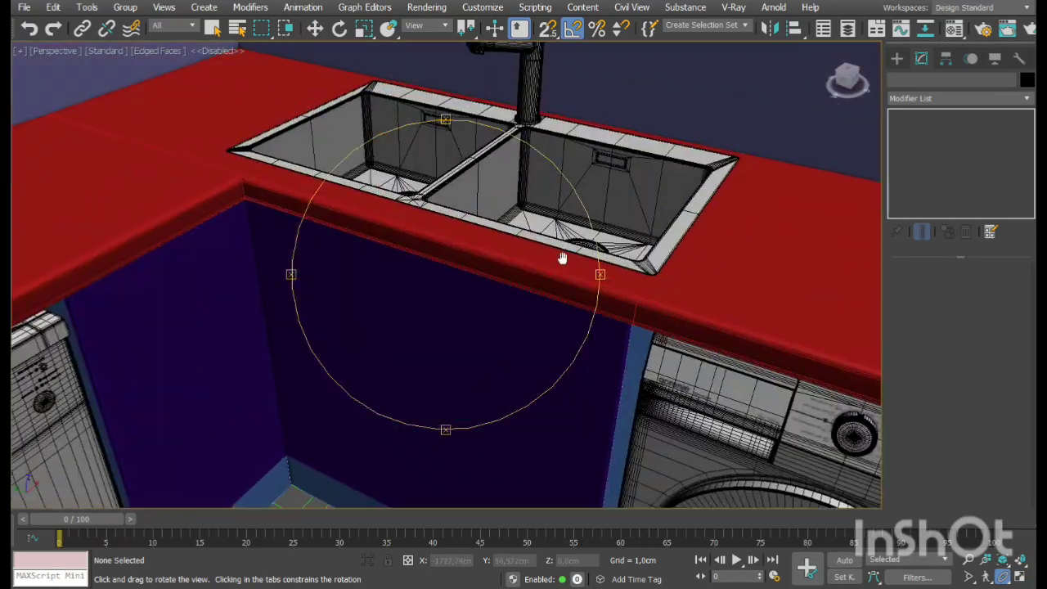
left_click_drag(562, 258, 422, 298)
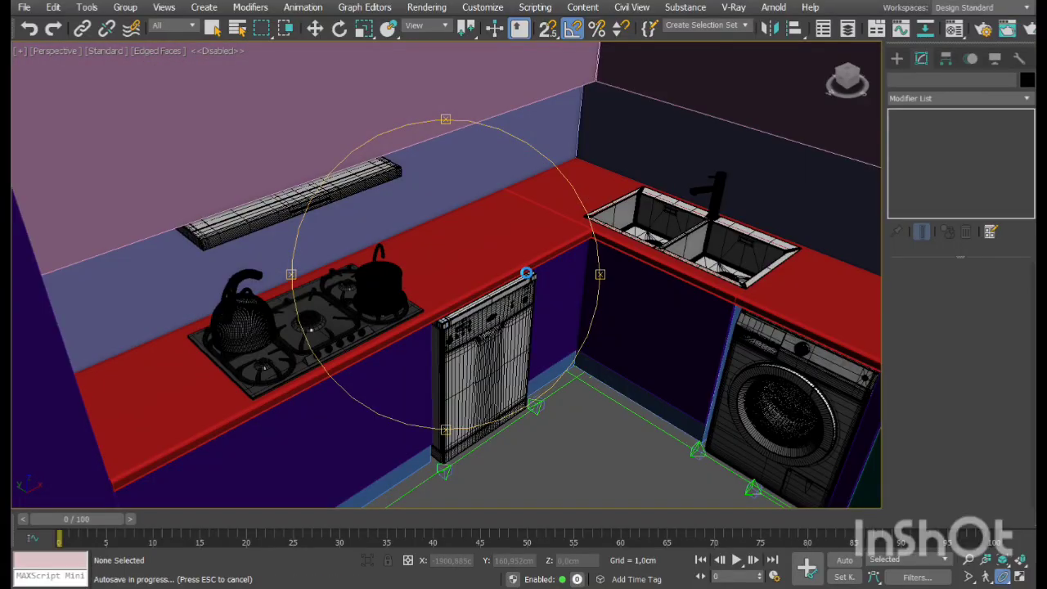
left_click_drag(526, 278, 423, 240)
right_click(409, 243)
Connect the tall cabinet door panel's vertical edges with two horizontal divisions and chamfer them into narrow strips
left_click(301, 234)
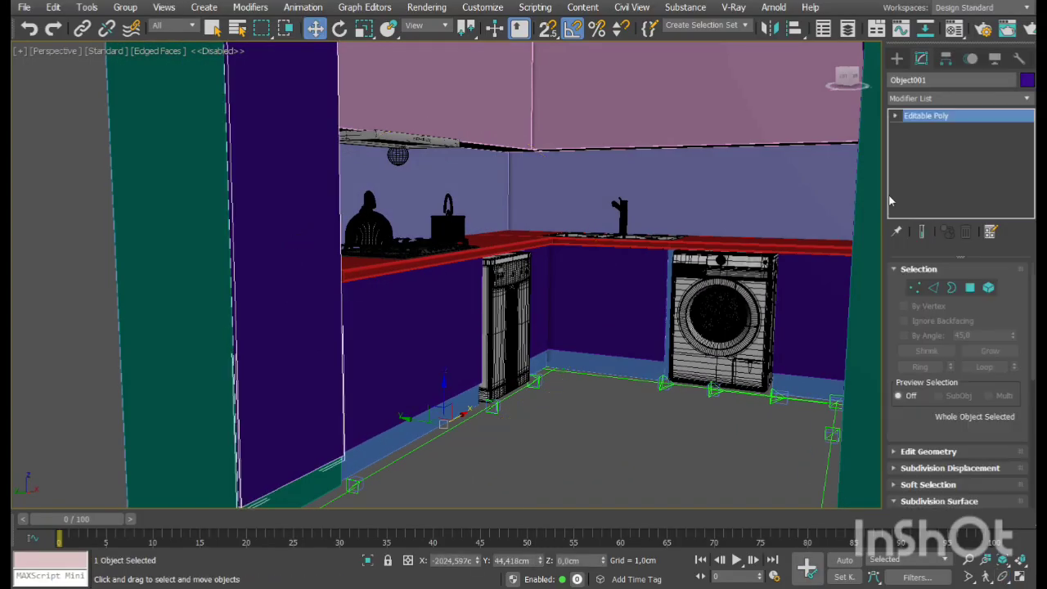
left_click(933, 287)
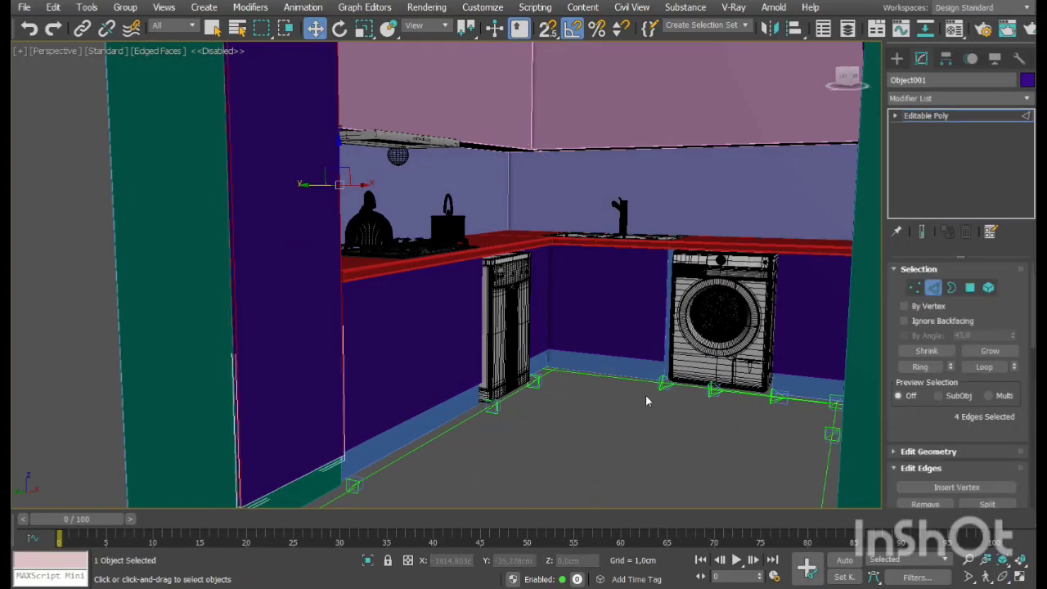
scroll(912, 376, "down", 3)
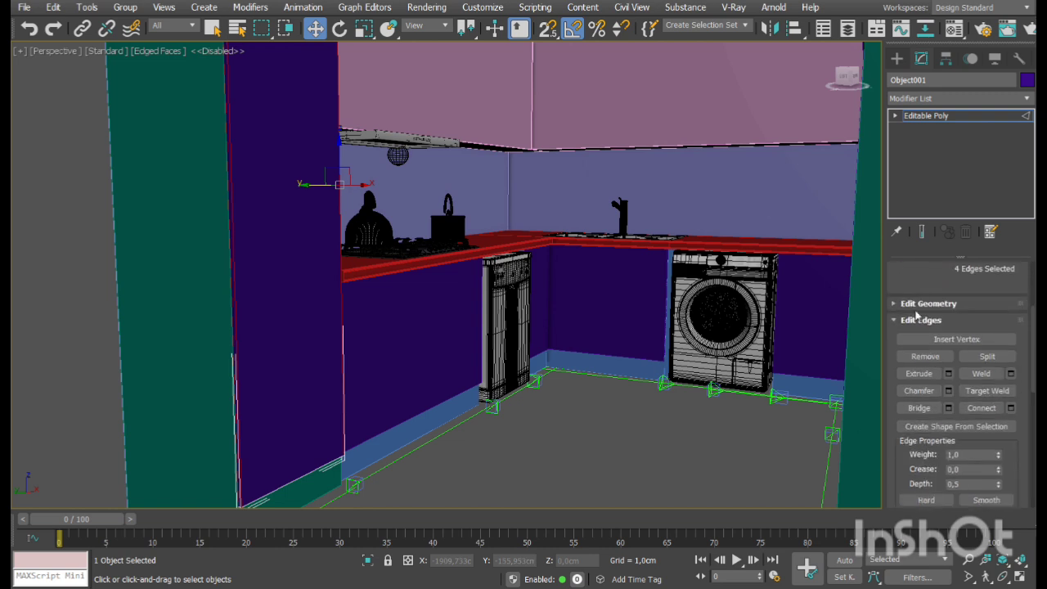
left_click(456, 276)
left_click(453, 347)
middle_click_drag(297, 302, 353, 319)
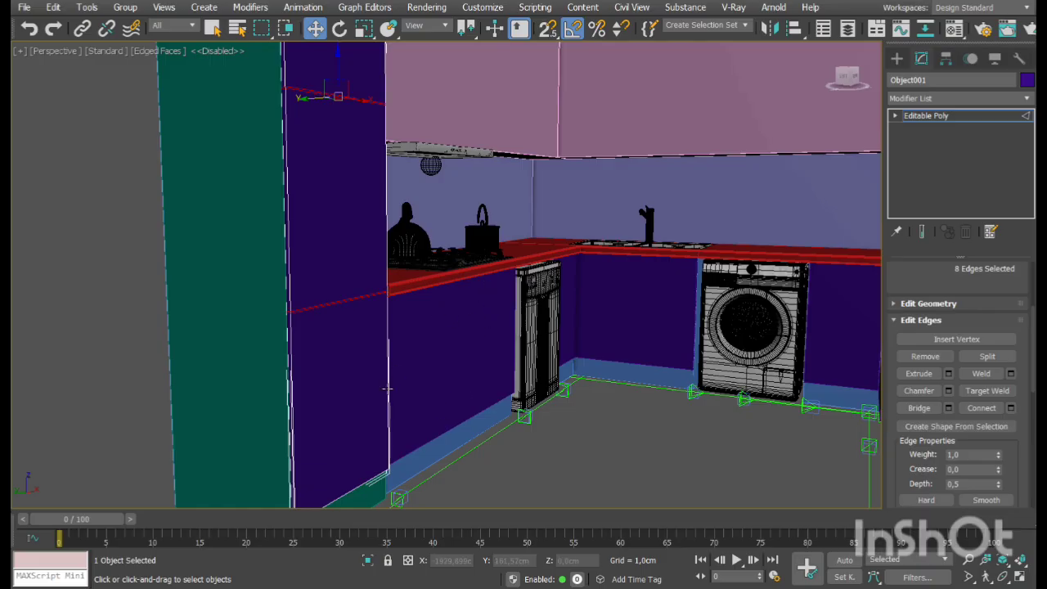
Select only the narrow strip polygons around the tall door panel's two divisions, delete them and cap the open borders
left_click(897, 115)
left_click(917, 168)
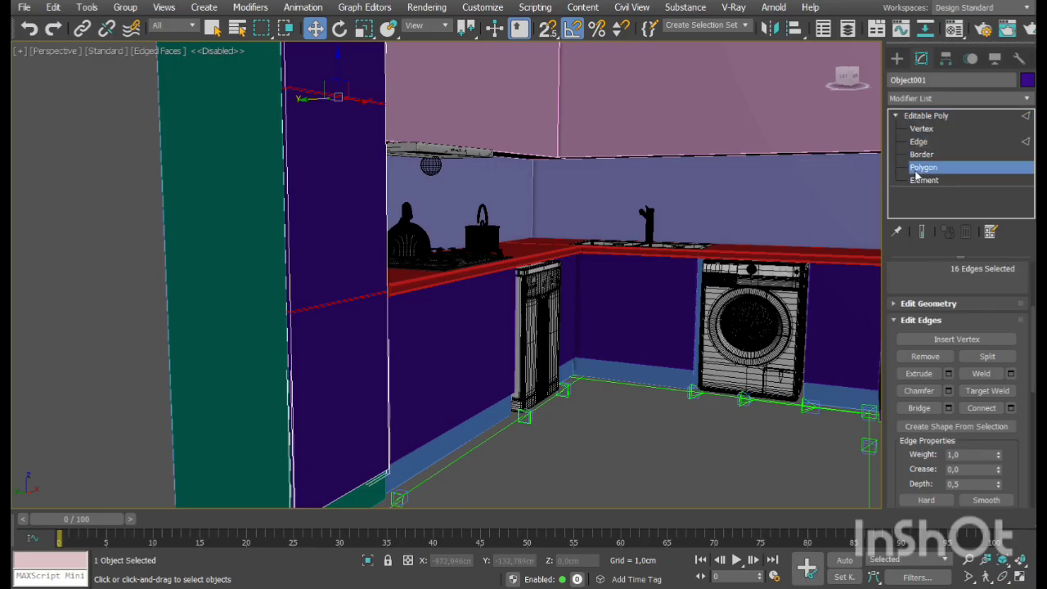
left_click(923, 180)
middle_click_drag(375, 352, 409, 290)
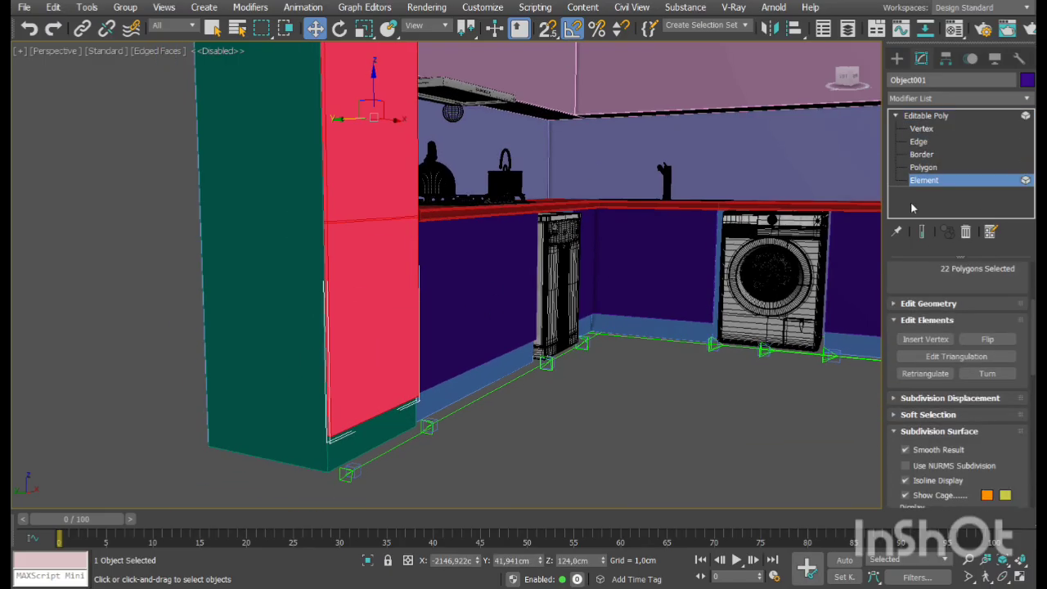
left_click(921, 168)
middle_click_drag(416, 236, 433, 338)
left_click_drag(476, 226, 262, 231, "alt")
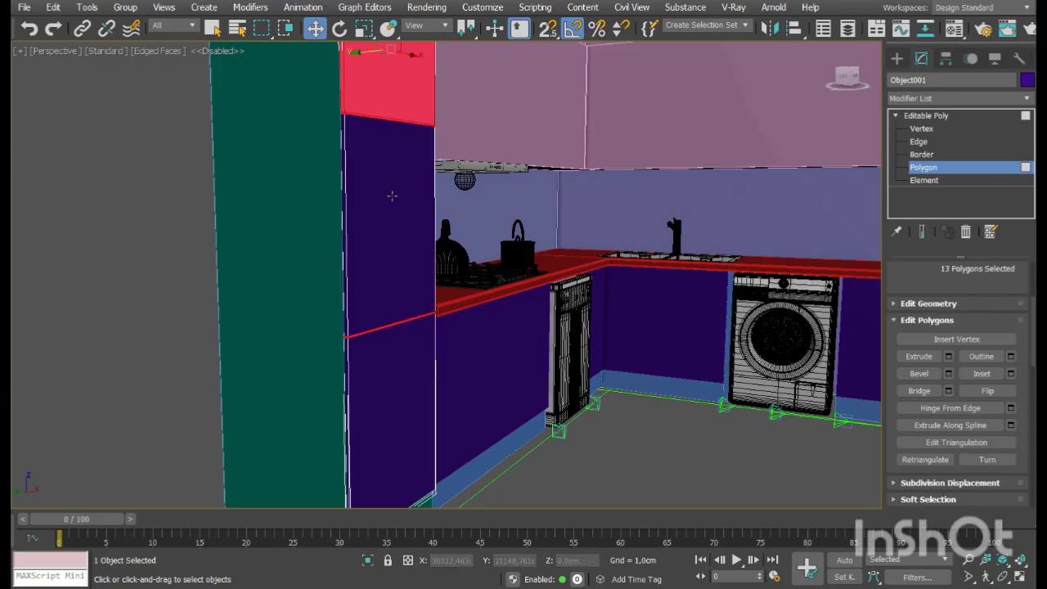
middle_click_drag(393, 201, 405, 350)
left_click_drag(532, 203, 383, 265, "alt")
middle_click_drag(383, 265, 404, 209)
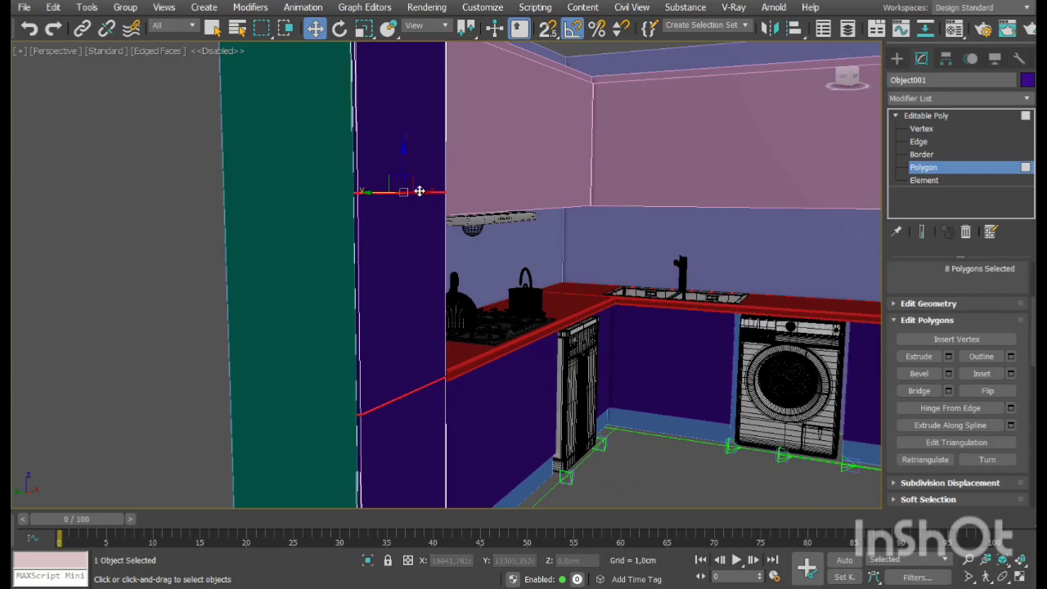
left_click(922, 154)
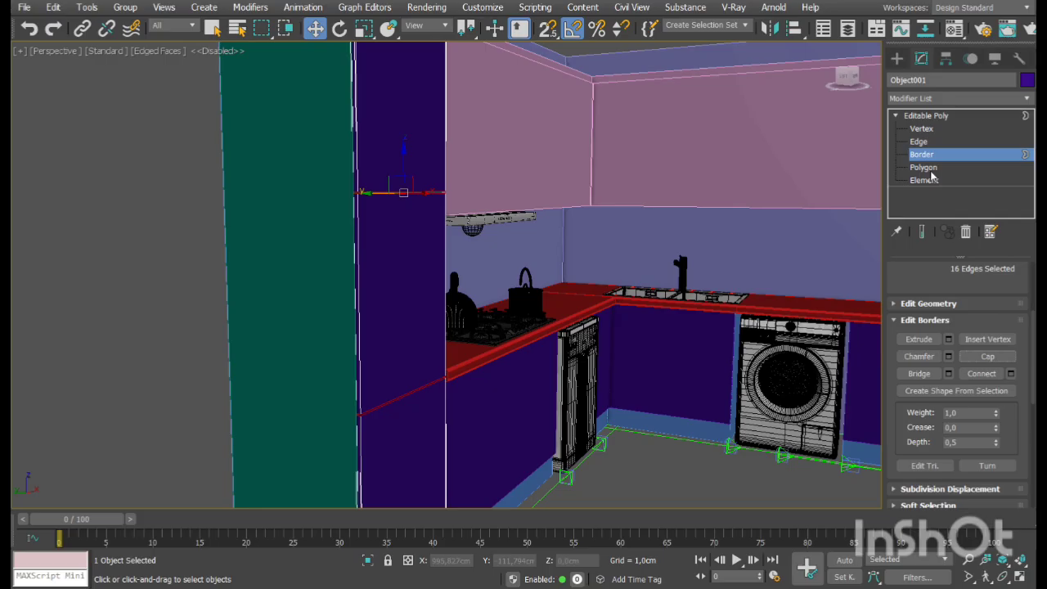
Select the vertices around the tall door panel's lower gap and set their height to Z 85 cm
left_click(921, 128)
middle_click_drag(560, 354, 537, 289)
left_click_drag(479, 250, 251, 318)
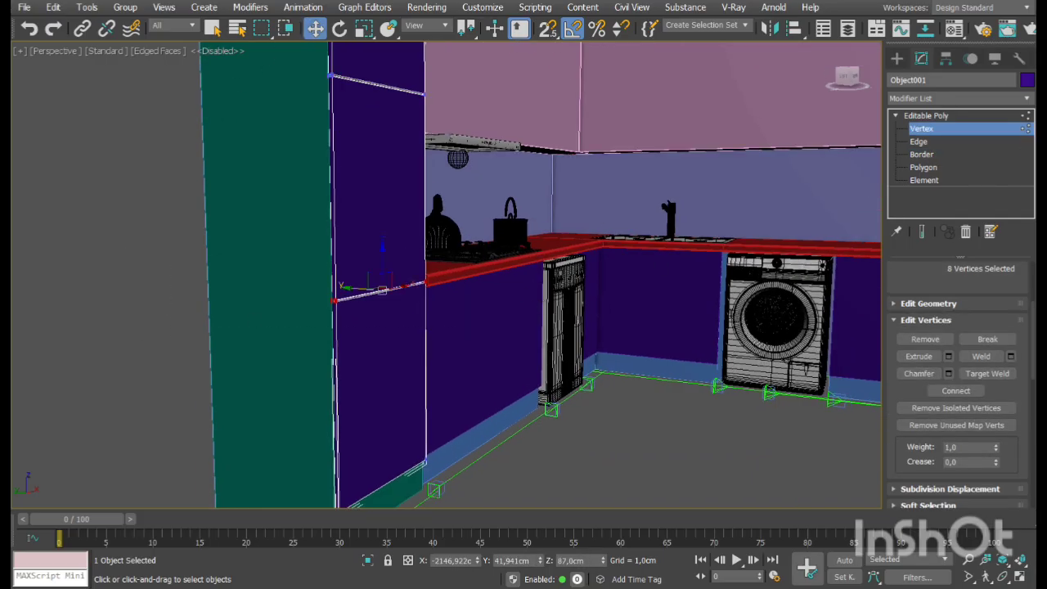
left_click_drag(603, 561, 603, 564)
middle_click_drag(217, 185, 232, 228)
left_click(1003, 577)
left_click_drag(507, 288, 489, 299)
right_click(489, 299)
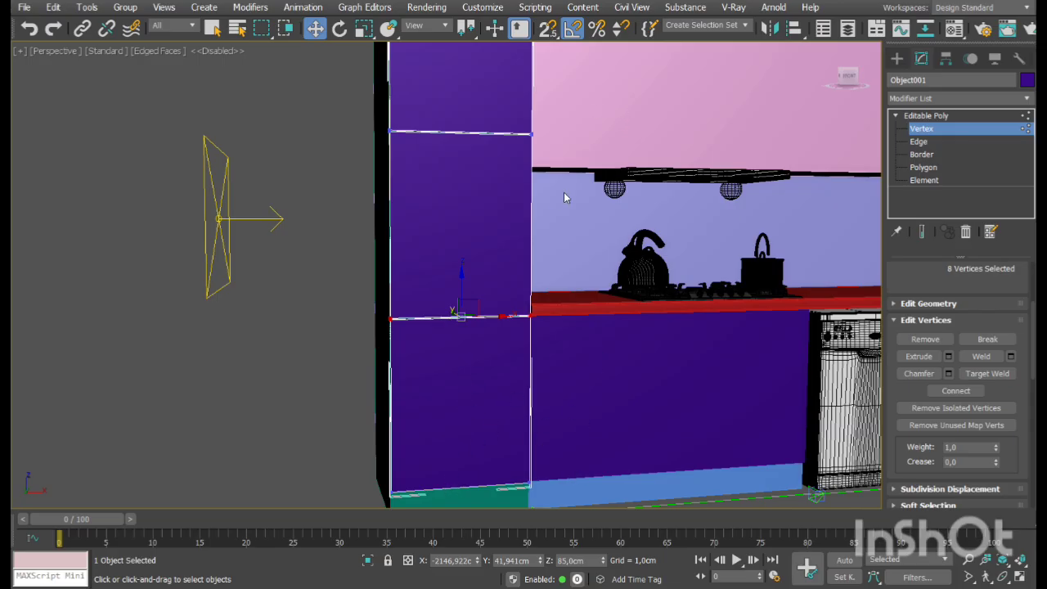
Lower the vertices around the tall door panel's upper gap to Z 145 cm and detach the middle panel as a separate object
left_click(463, 134)
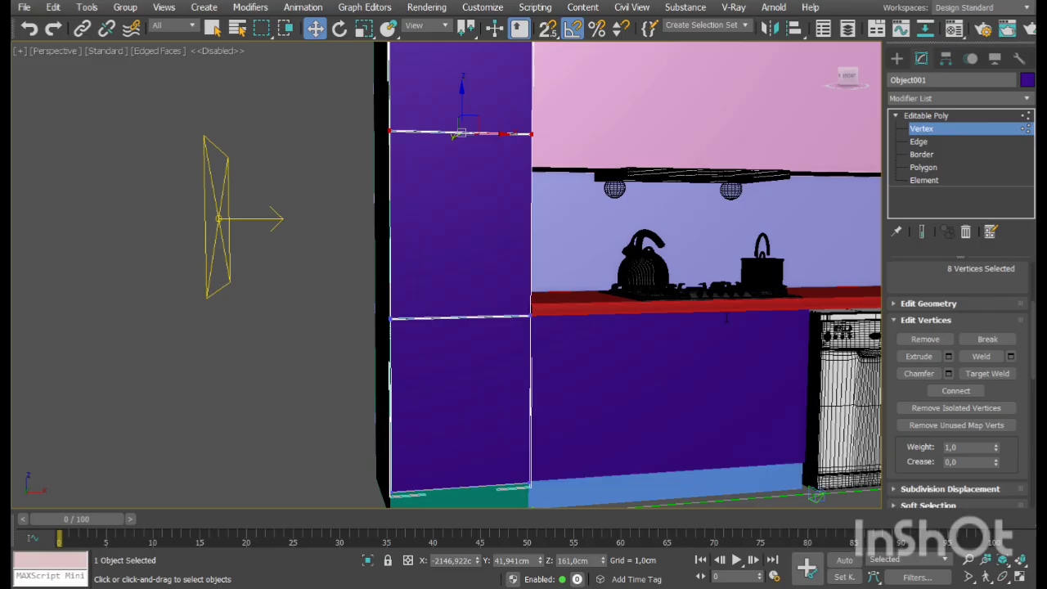
left_click_drag(456, 135, 456, 174)
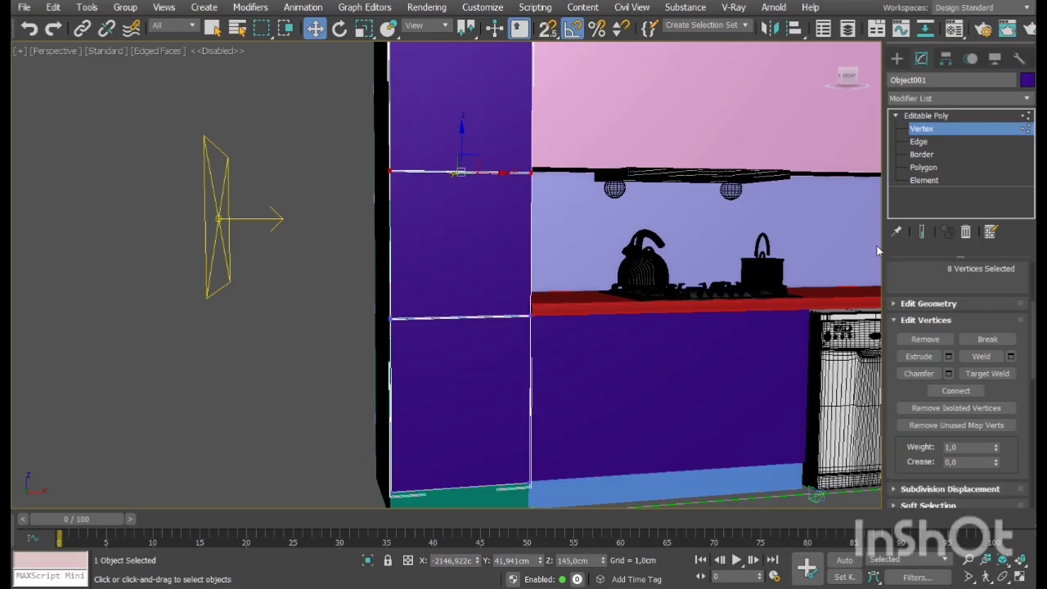
left_click(925, 180)
left_click(455, 239)
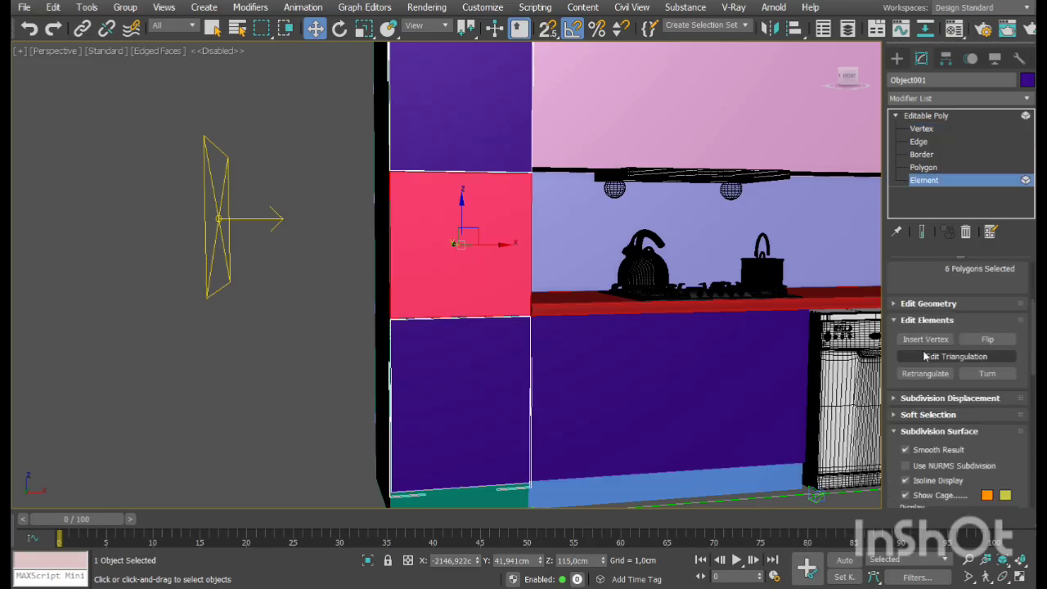
left_click(892, 304)
left_click(837, 209)
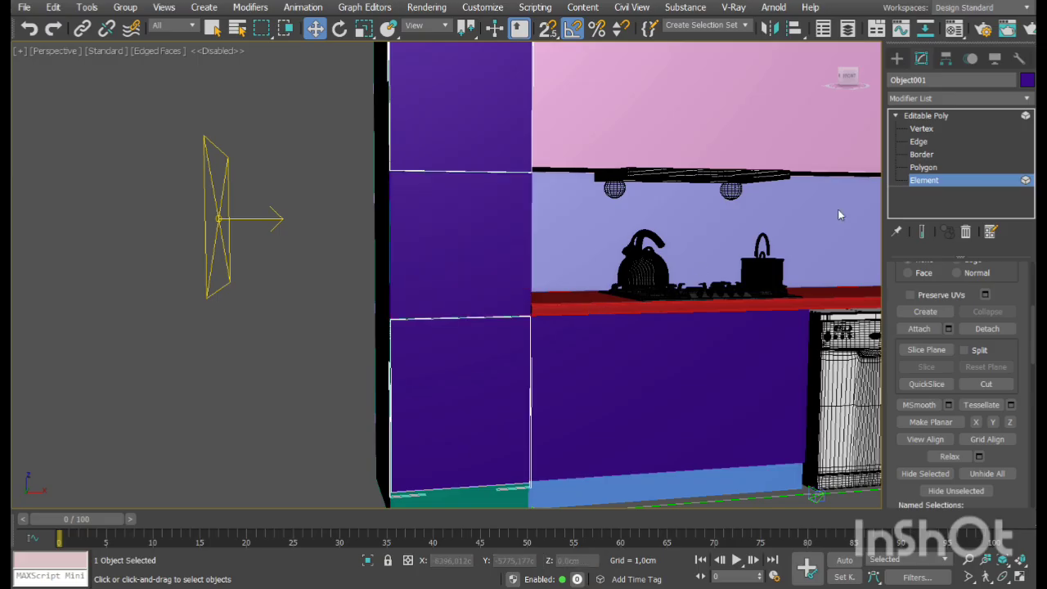
left_click(920, 184)
left_click(497, 265)
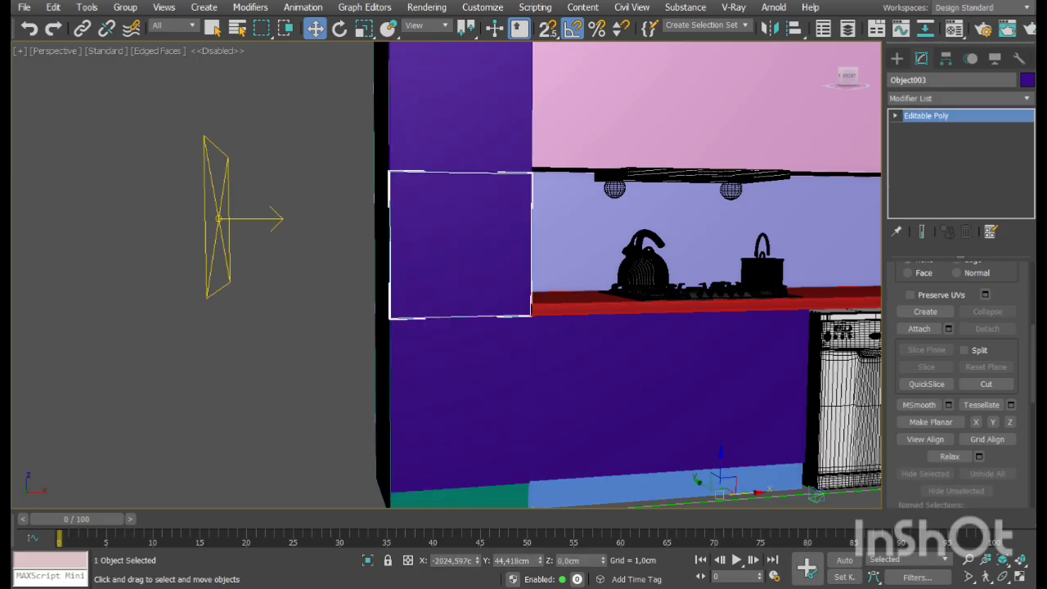
Examine the tall cabinet's detached middle panel and its gaps to the neighbouring panels from several angles
left_click(1004, 578)
left_click_drag(388, 303, 451, 310)
right_click(451, 309)
left_click(454, 341)
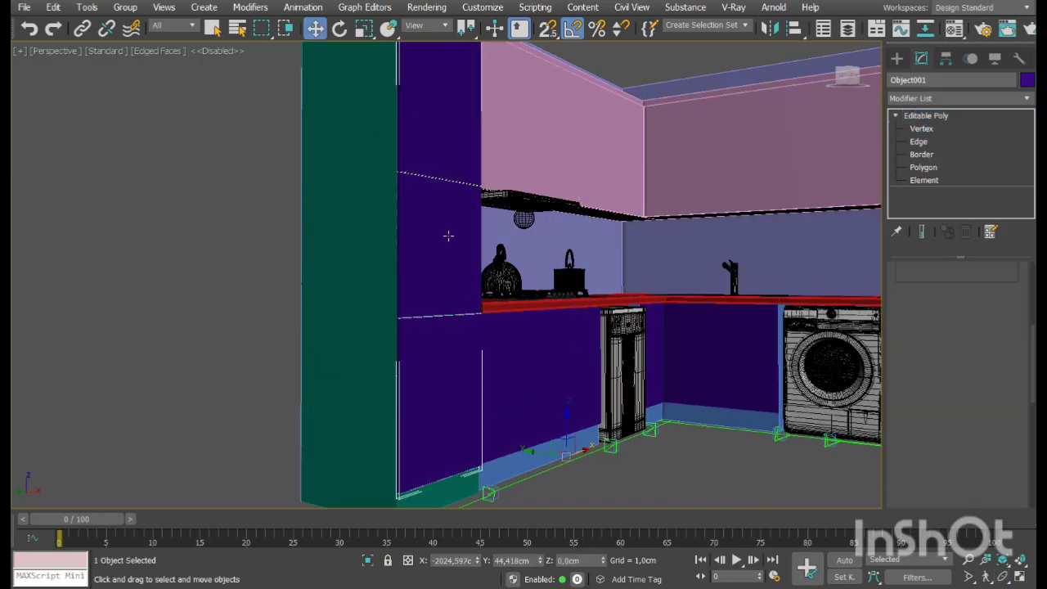
scroll(449, 233, "up", 3)
left_click(447, 232)
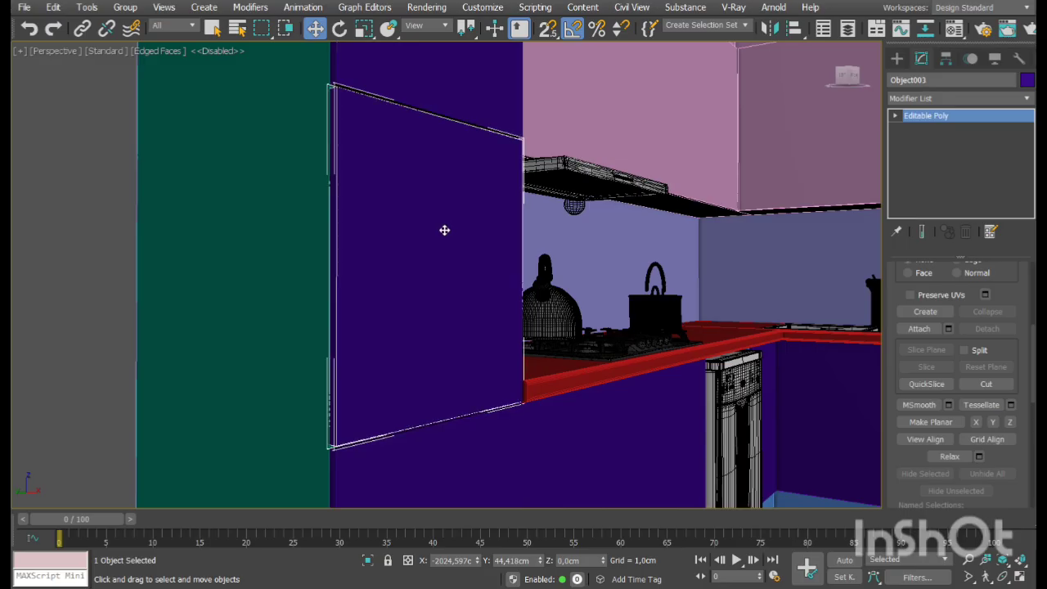
left_click(513, 453)
middle_click_drag(514, 453, 515, 389)
scroll(515, 389, "down", 3)
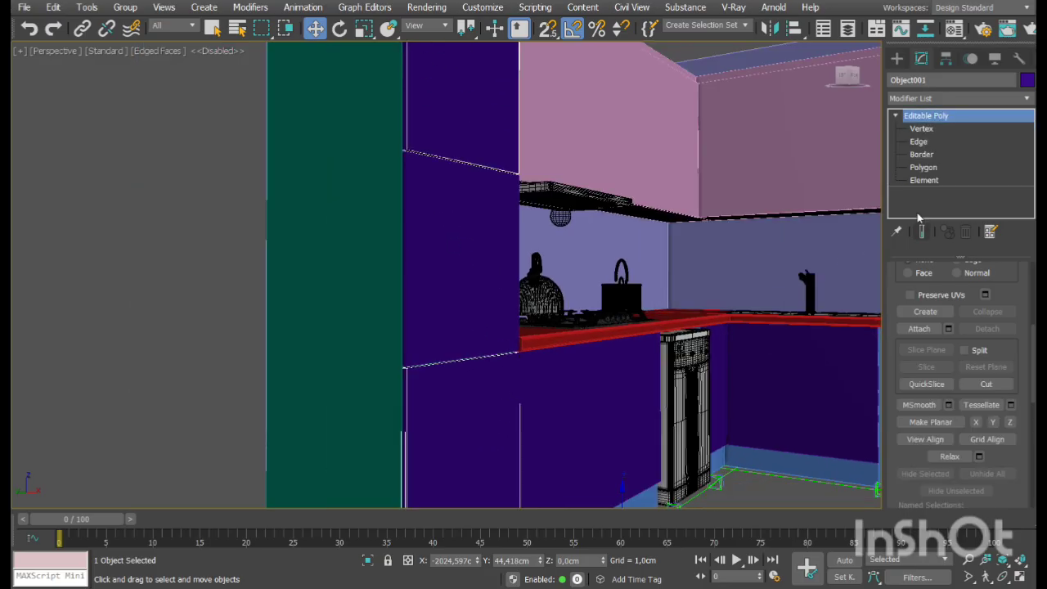
left_click(471, 200)
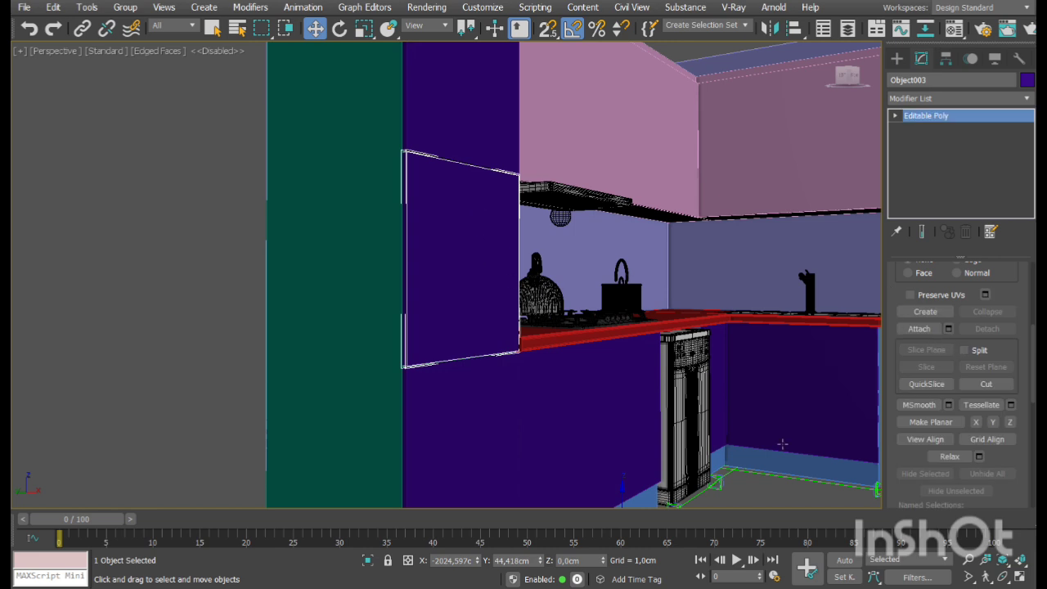
left_click(987, 577)
left_click(1004, 579)
left_click_drag(486, 304, 482, 311)
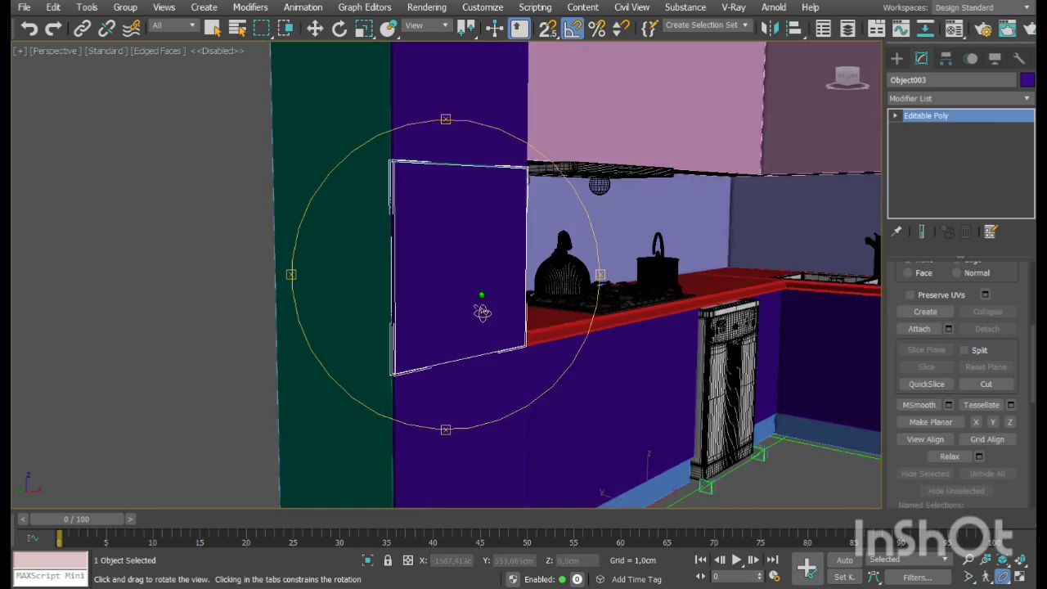
right_click(464, 271)
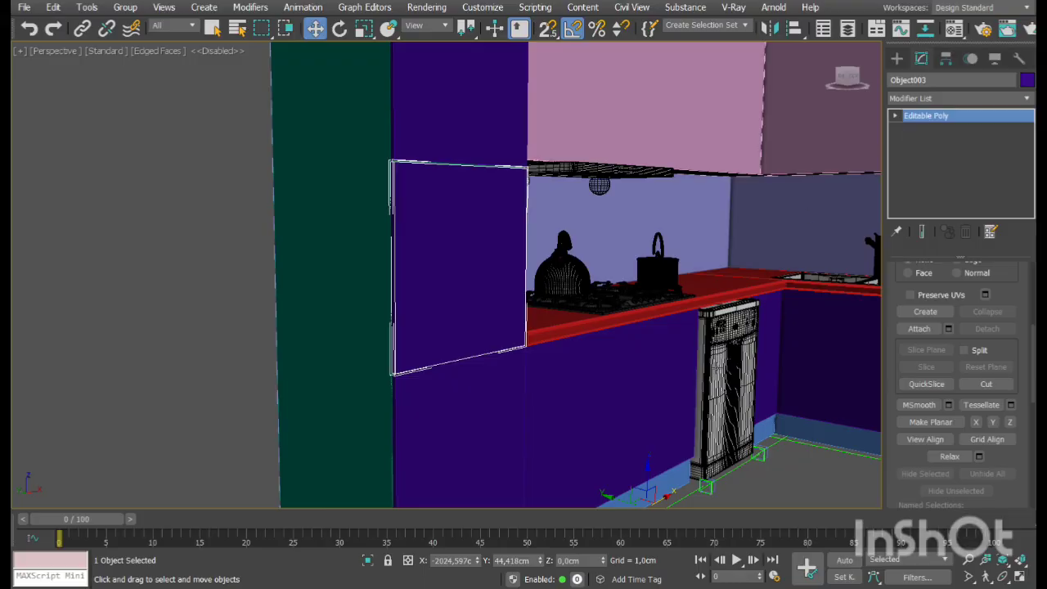
left_click(487, 350)
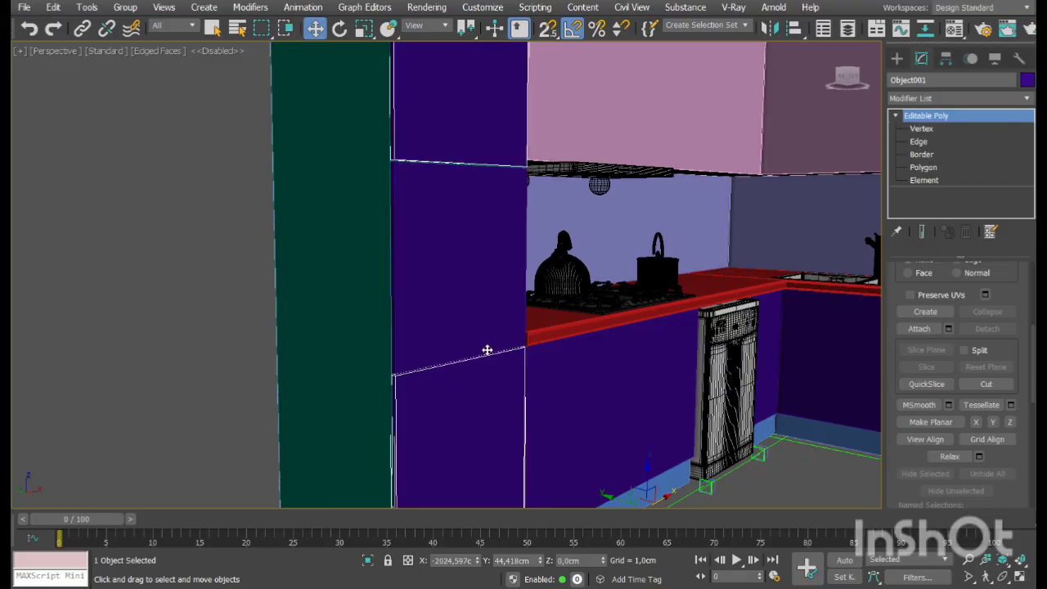
left_click(479, 249)
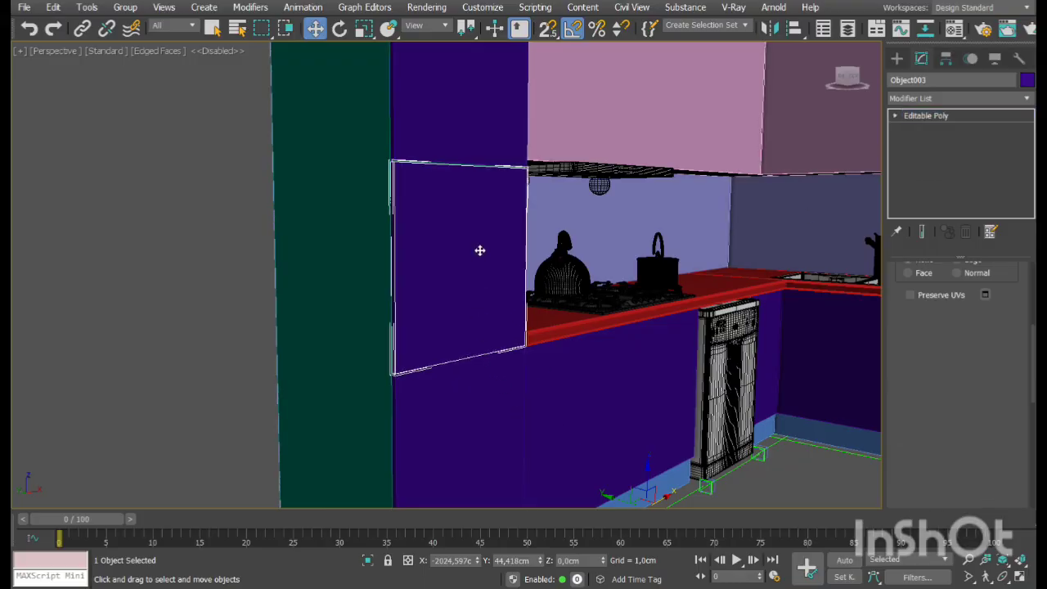
left_click(1003, 577)
left_click_drag(507, 335, 385, 292)
left_click_drag(568, 405, 533, 311)
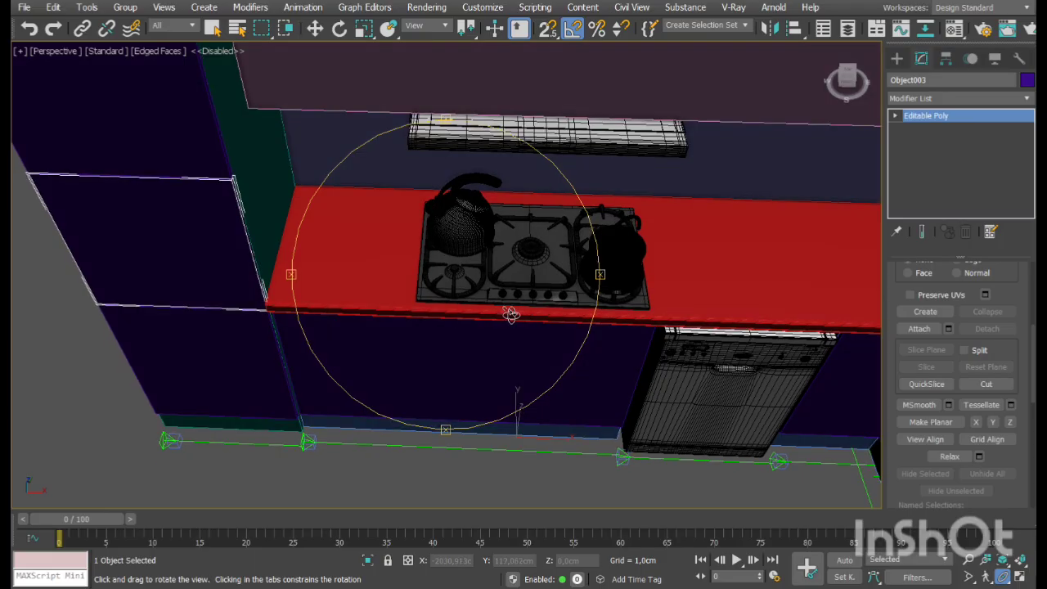
key("w")
left_click(895, 115)
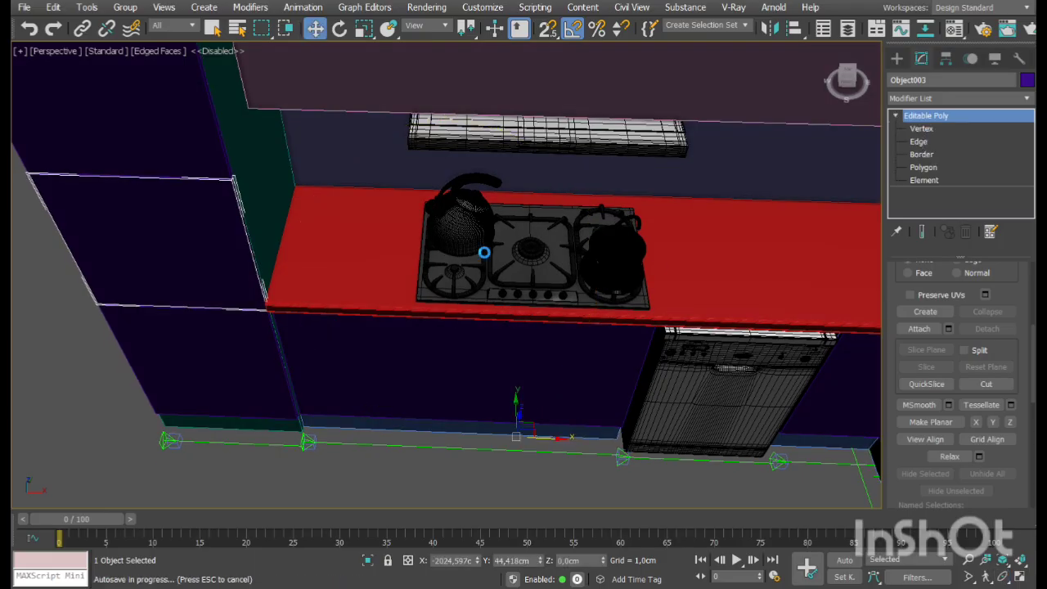
key("2")
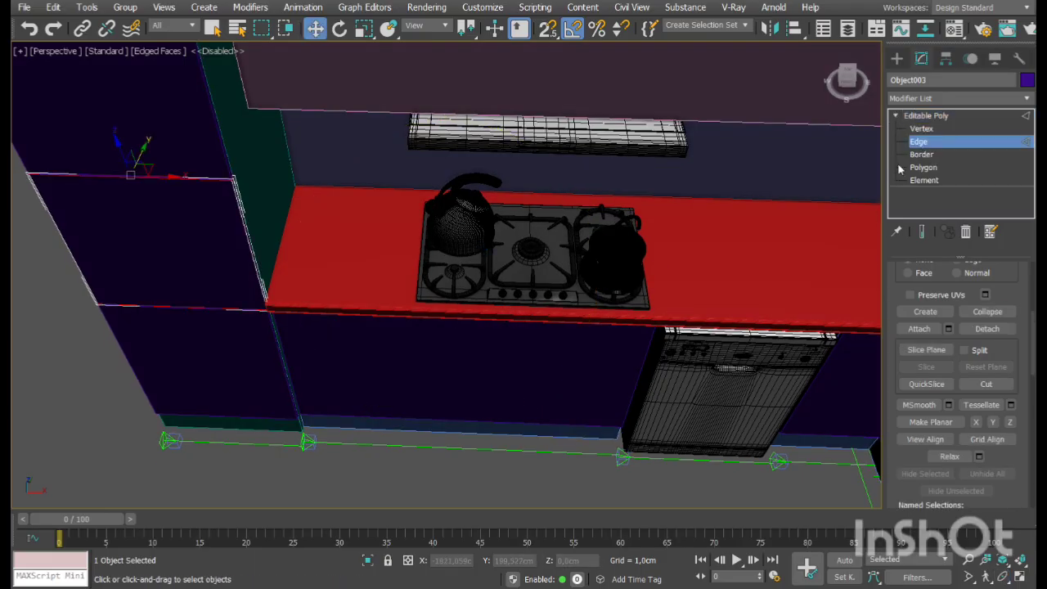
left_click(933, 116)
Connect the horizontal edges of the base cabinet front under the hob with two vertical divisions
left_click(592, 374)
key("2")
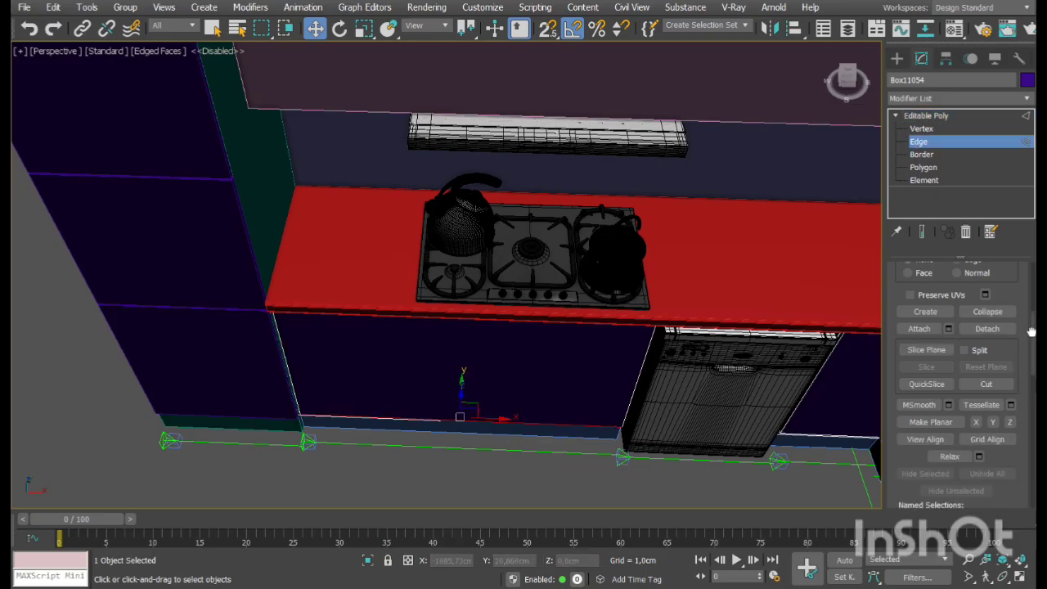
scroll(1008, 357, "up", 2)
left_click(925, 294)
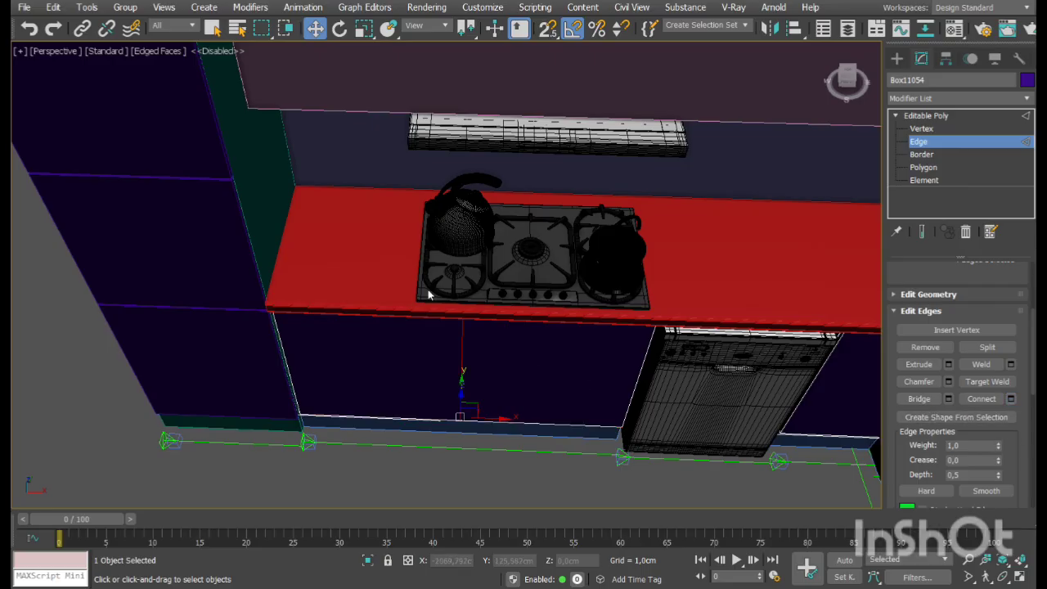
left_click(459, 284)
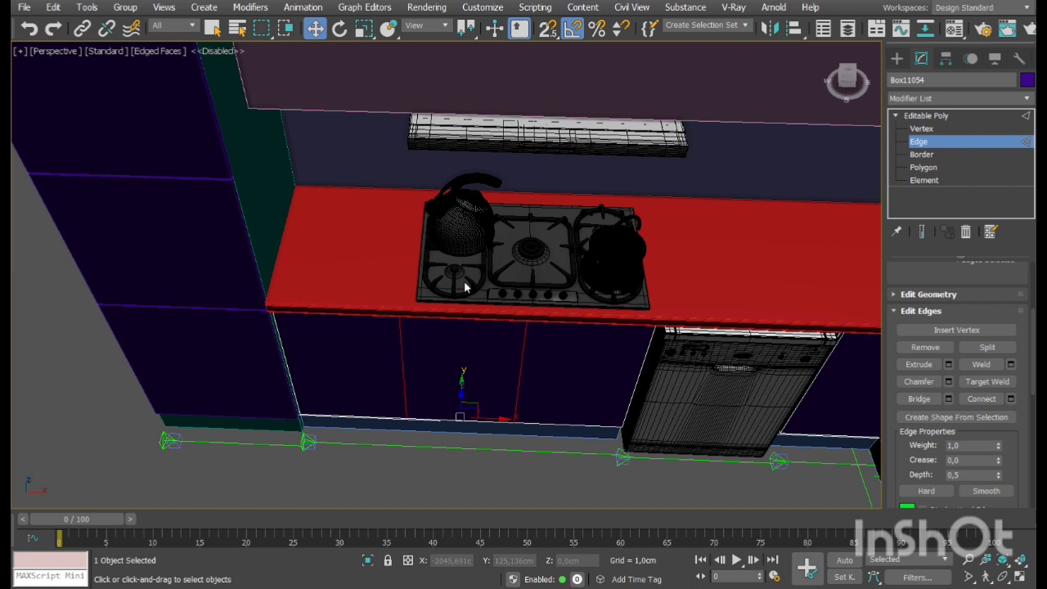
key("BackSpace")
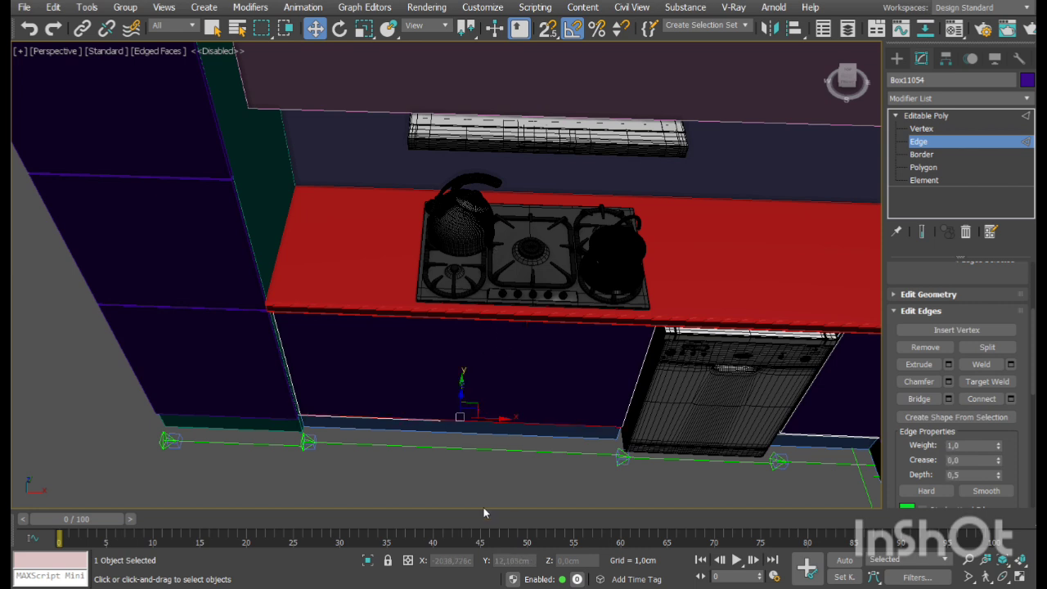
left_click(1012, 400)
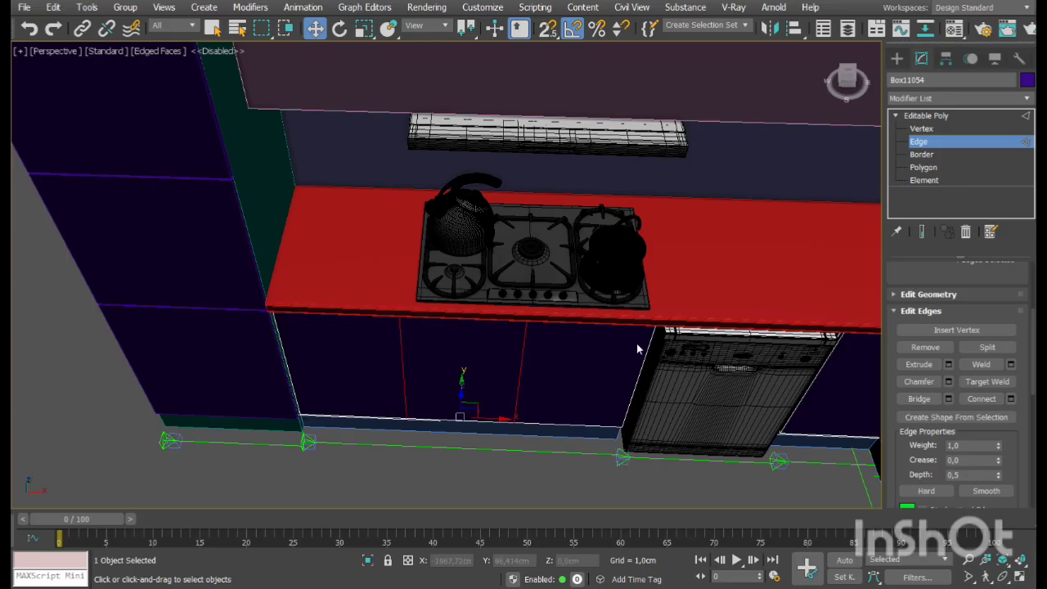
Chamfer the two vertical divisions of the front under the hob into narrow strips
left_click(521, 360)
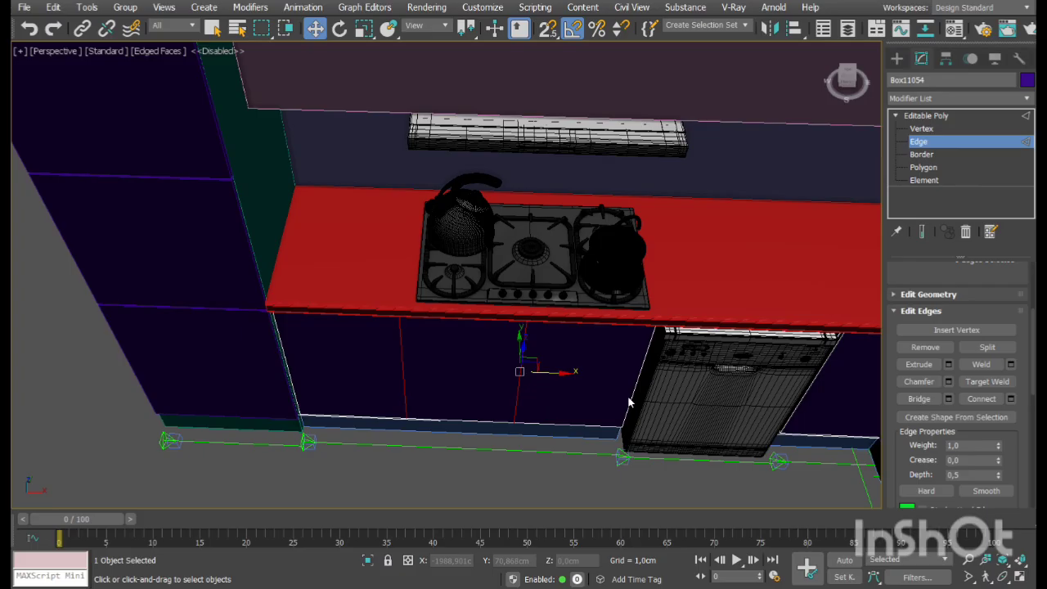
left_click(948, 383)
scroll(415, 336, "up", 8)
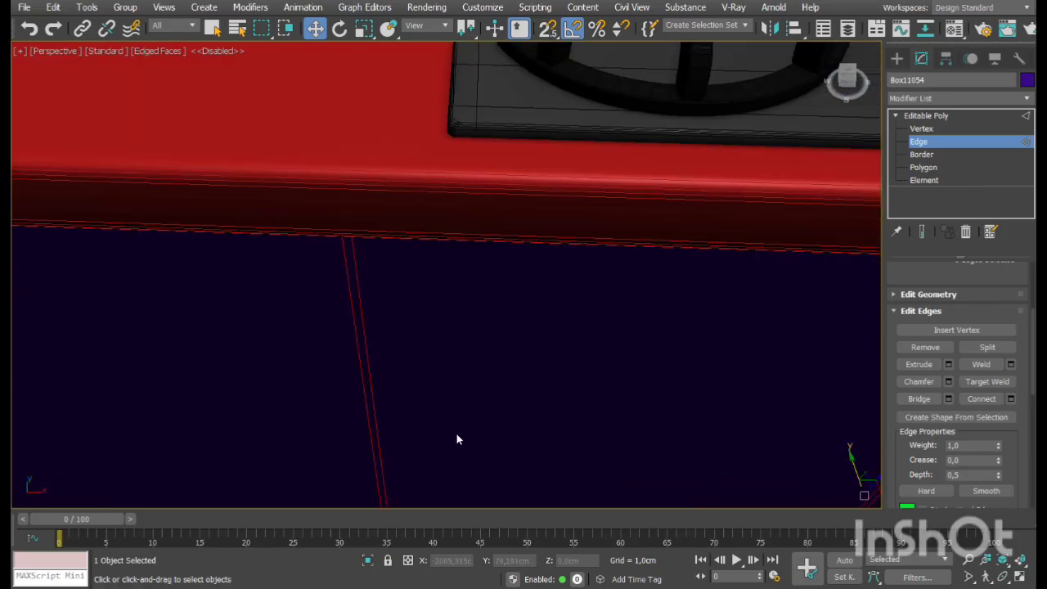
scroll(389, 335, "down", 8)
Select only the narrow strip polygons between the three doors under the hob, delete them and cap the open borders
left_click(924, 180)
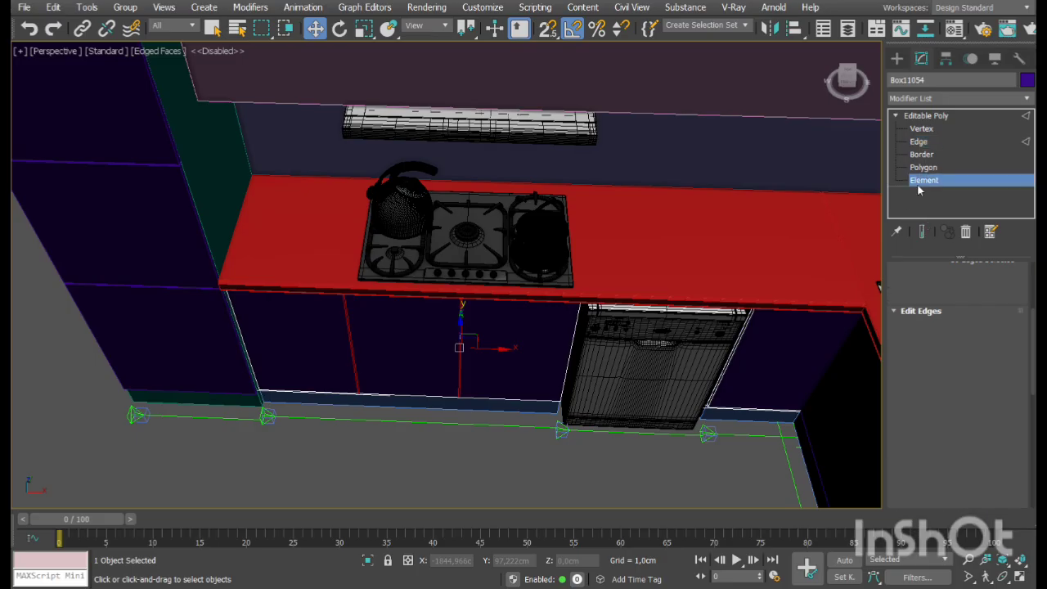
left_click(501, 352)
left_click(924, 167)
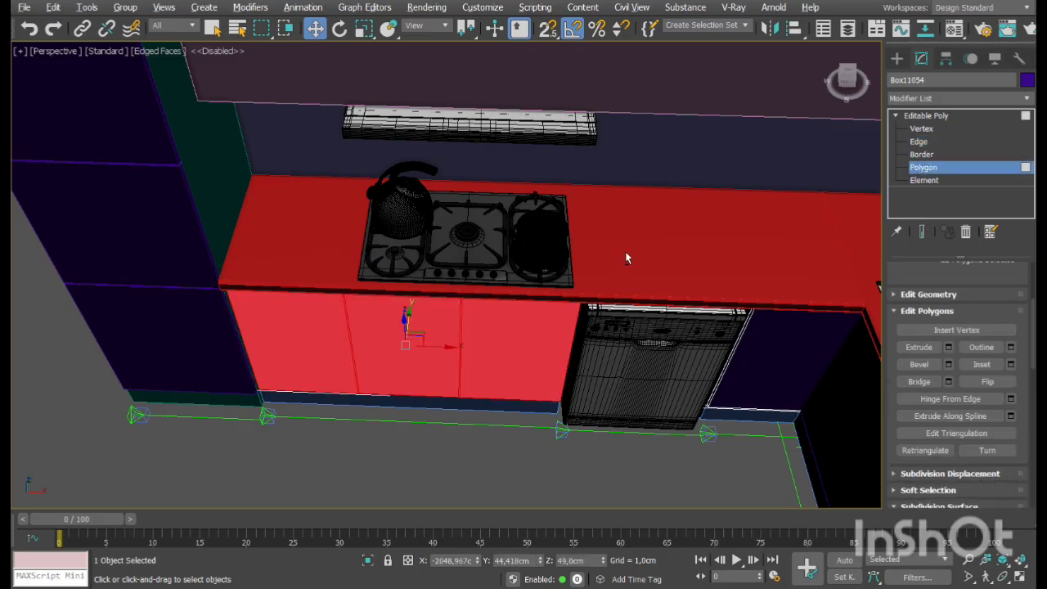
left_click_drag(430, 276, 430, 267, "alt")
left_click_drag(325, 250, 95, 493, "alt")
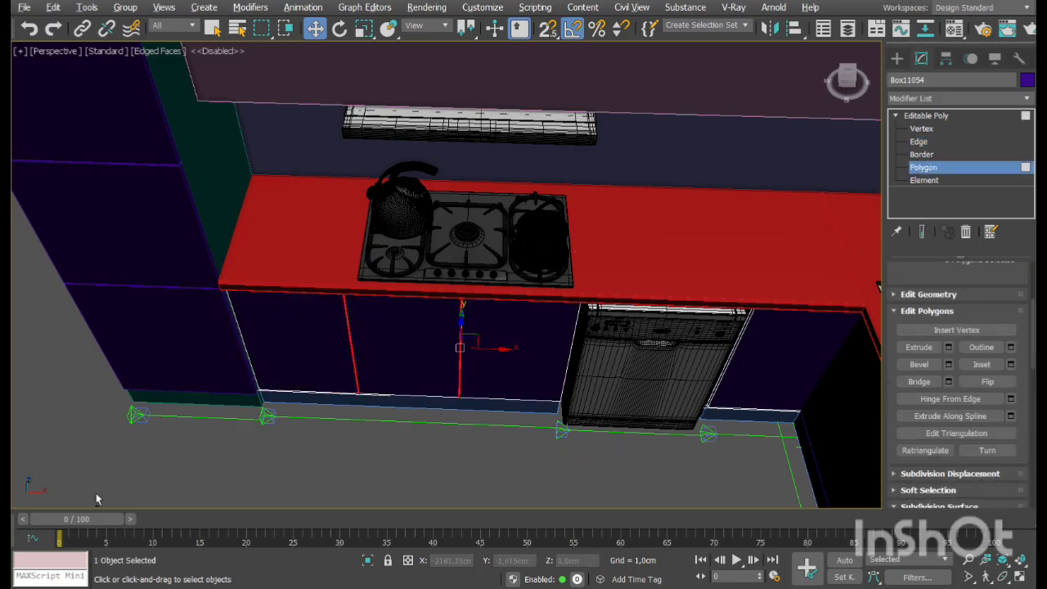
left_click(1004, 576)
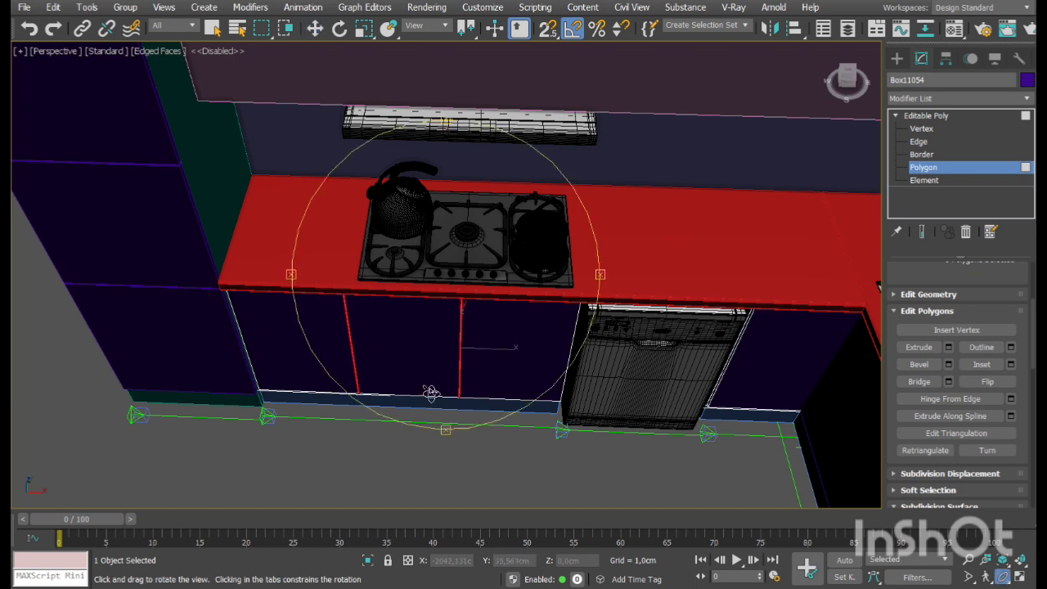
scroll(469, 334, "up", 8)
left_click_drag(546, 381, 538, 355)
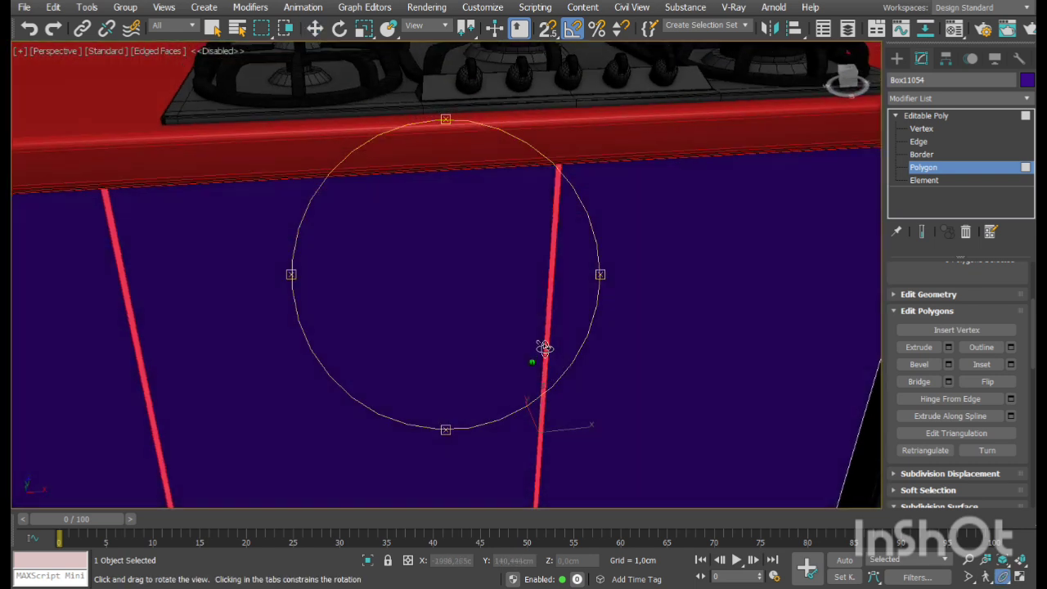
key("w")
left_click(923, 155)
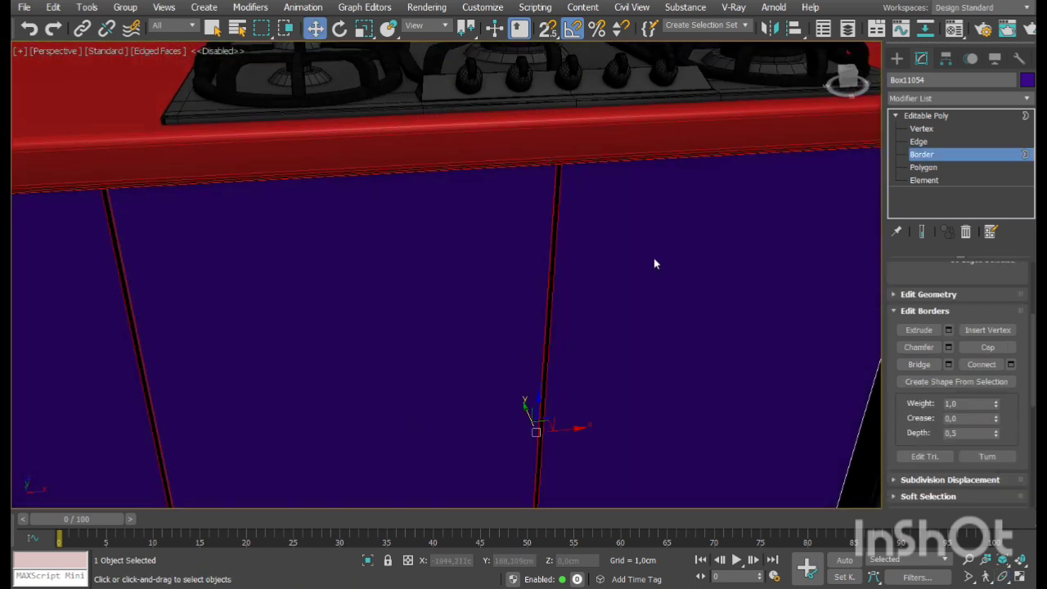
left_click(1004, 350)
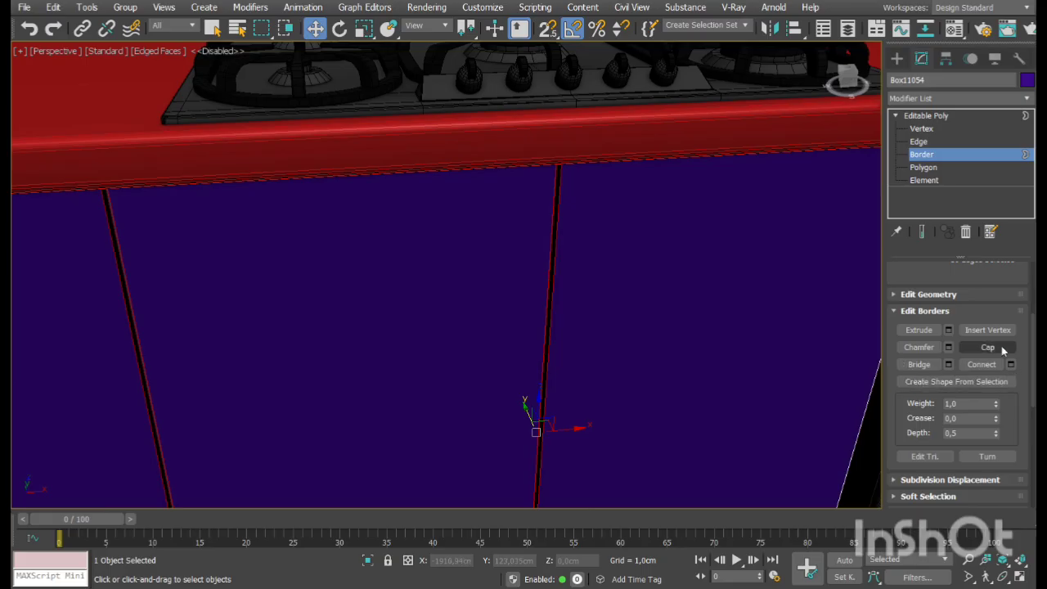
left_click(924, 156)
scroll(647, 273, "down", 5)
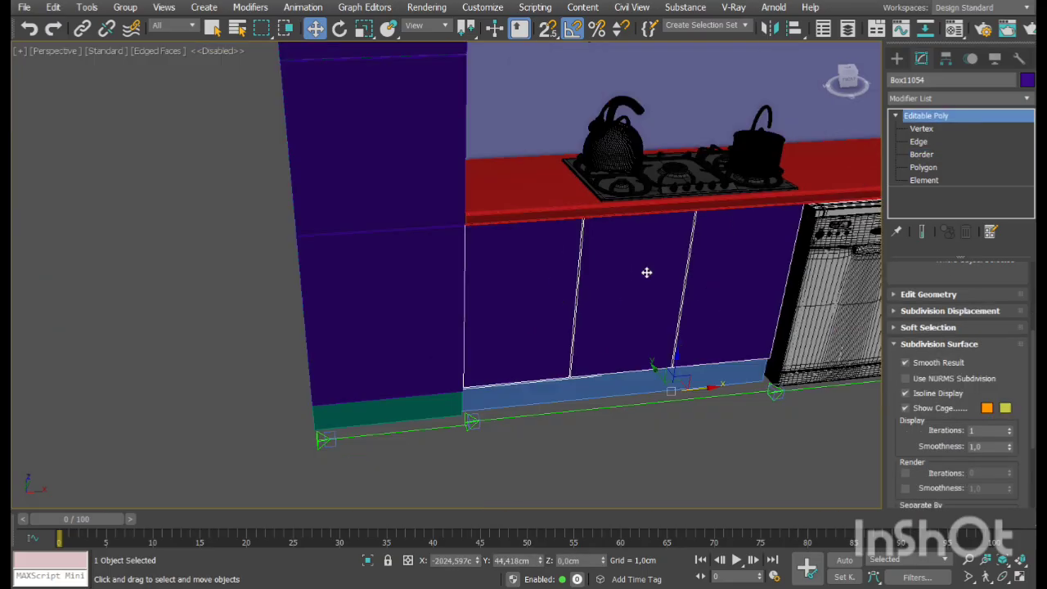
Inspect the gaps between the doors under the hob up close and bring the doors into a maximised Top view
left_click(1002, 578)
left_click_drag(535, 311, 484, 345)
left_click_drag(546, 366, 456, 274)
key("w")
scroll(417, 188, "up", 3)
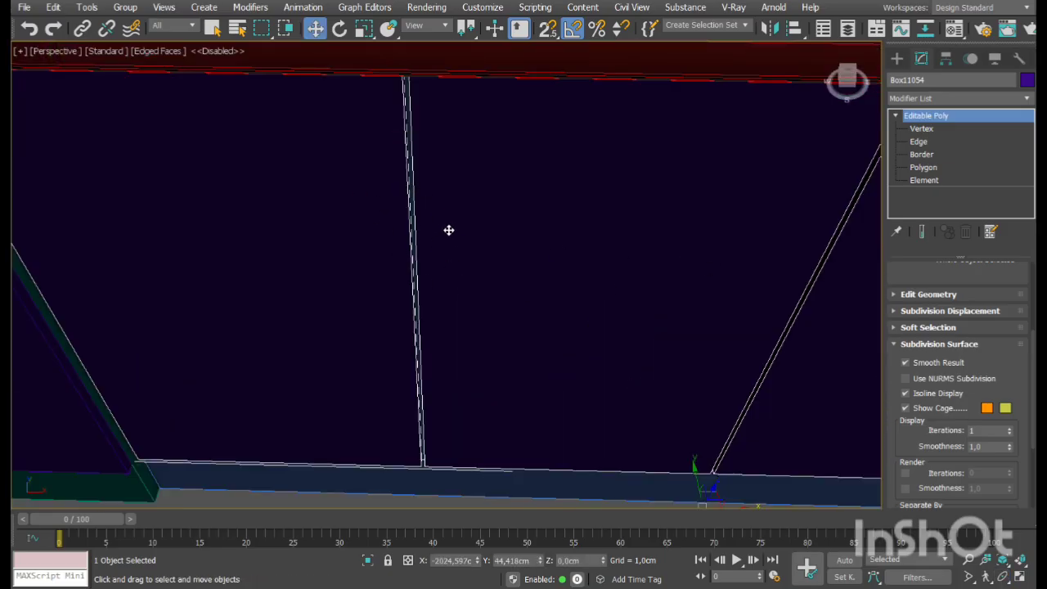
middle_click_drag(775, 387, 736, 363)
left_click(1019, 578)
right_click(352, 192)
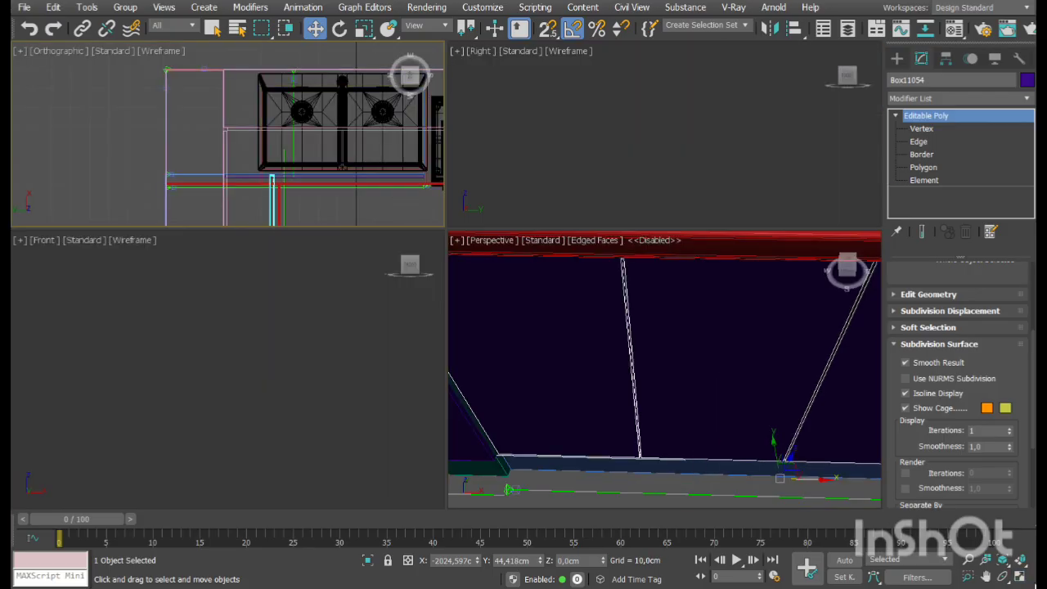
left_click(1021, 578)
scroll(480, 296, "down", 2)
middle_click_drag(480, 296, 527, 160)
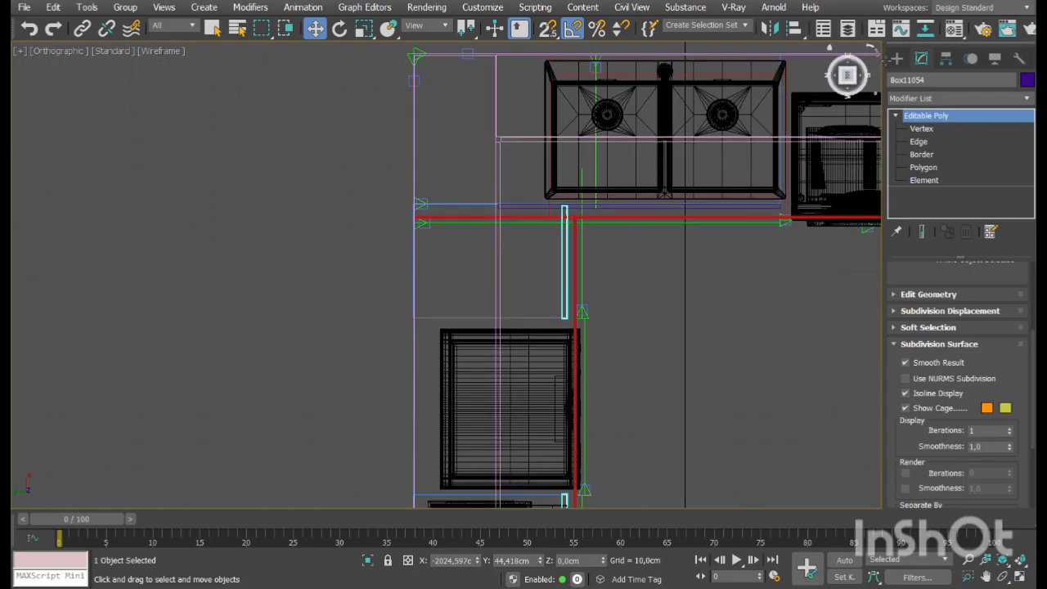
left_click(847, 75)
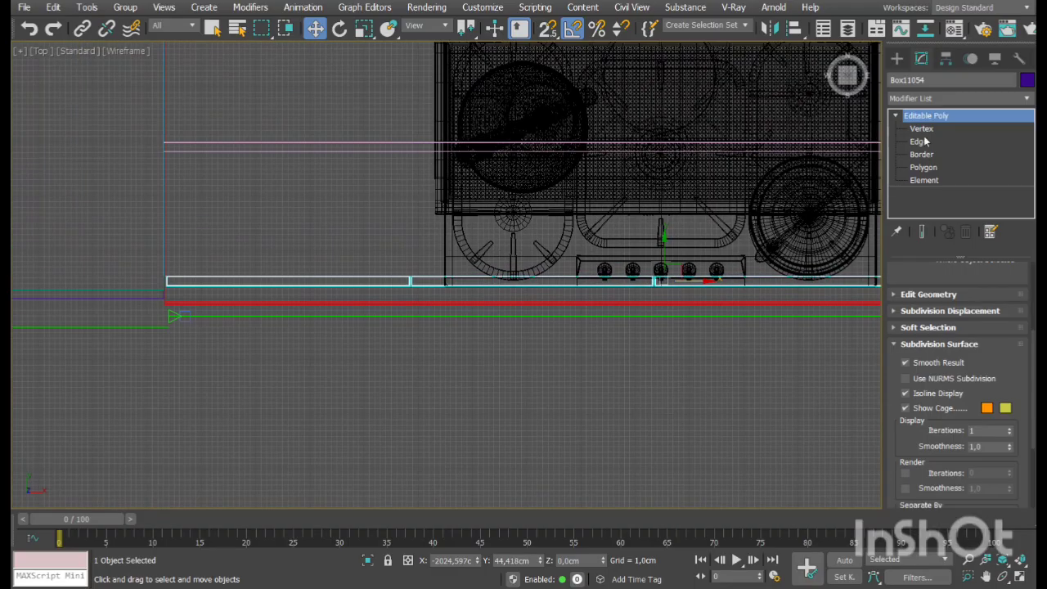
left_click(923, 129)
left_click(410, 280)
scroll(416, 306, "up", 3)
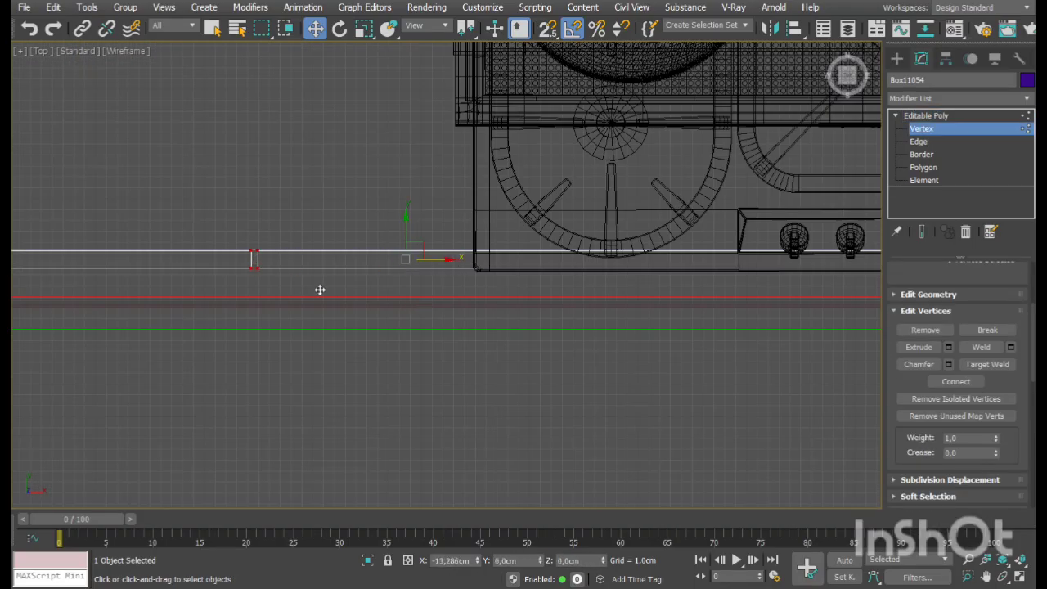
left_click_drag(320, 290, 435, 302)
left_click(29, 30)
middle_click_drag(623, 345, 573, 336)
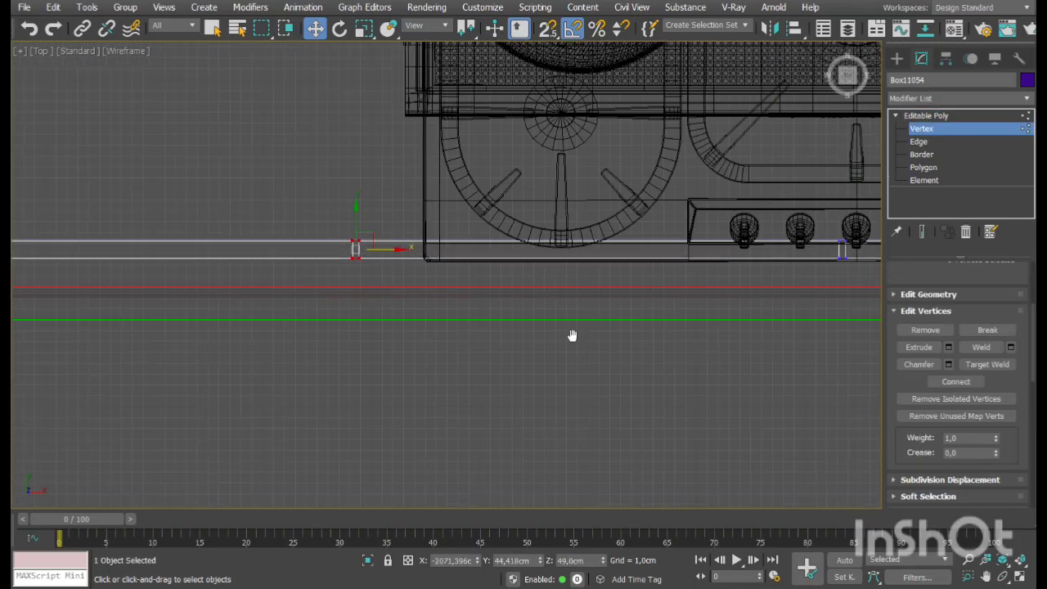
scroll(407, 298, "down", 5)
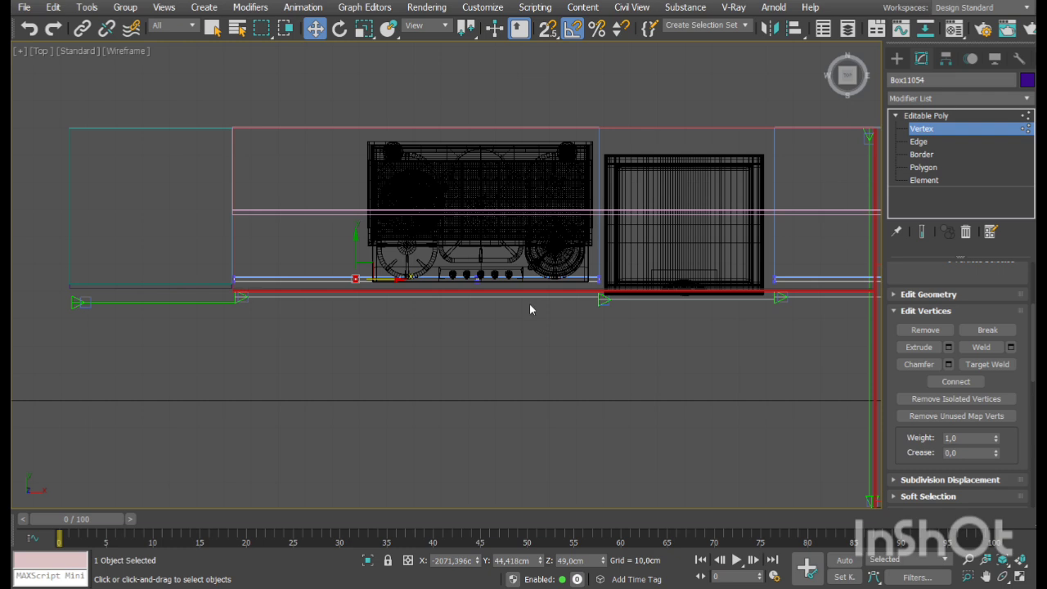
left_click(994, 131)
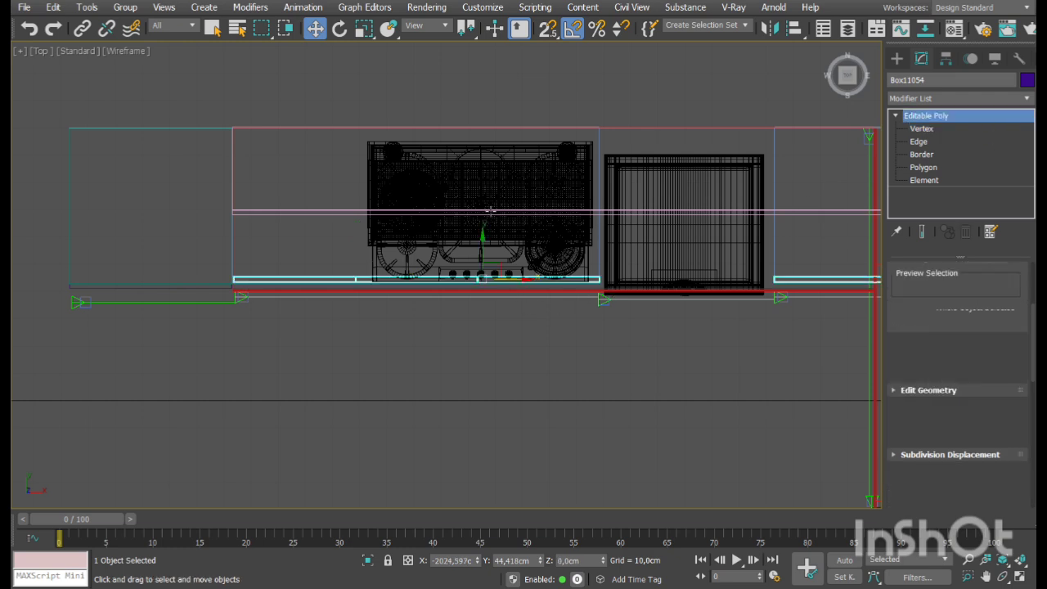
Move the hob group slightly back from the base cabinet fronts and away from the dishwasher
left_click(501, 229)
scroll(501, 229, "up", 3)
left_click_drag(518, 223, 476, 179)
scroll(756, 305, "down", 2)
Shorten the base cabinet front under the sink by moving its corner-end vertices about 25.5 cm inward to meet the adjoining front
middle_click_drag(757, 306, 271, 255)
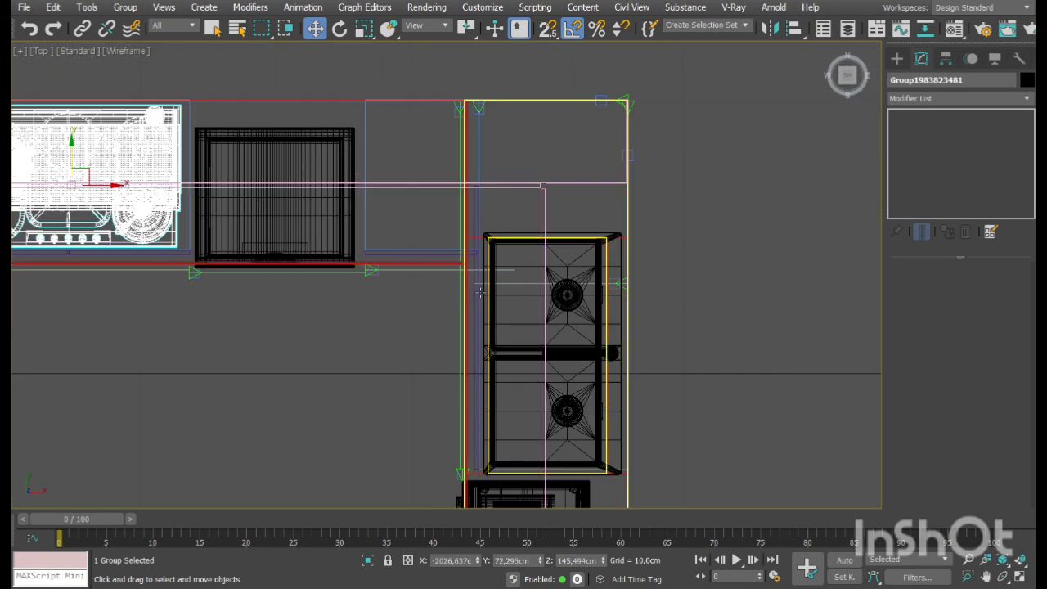
left_click(873, 48)
middle_click_drag(455, 144, 614, 396)
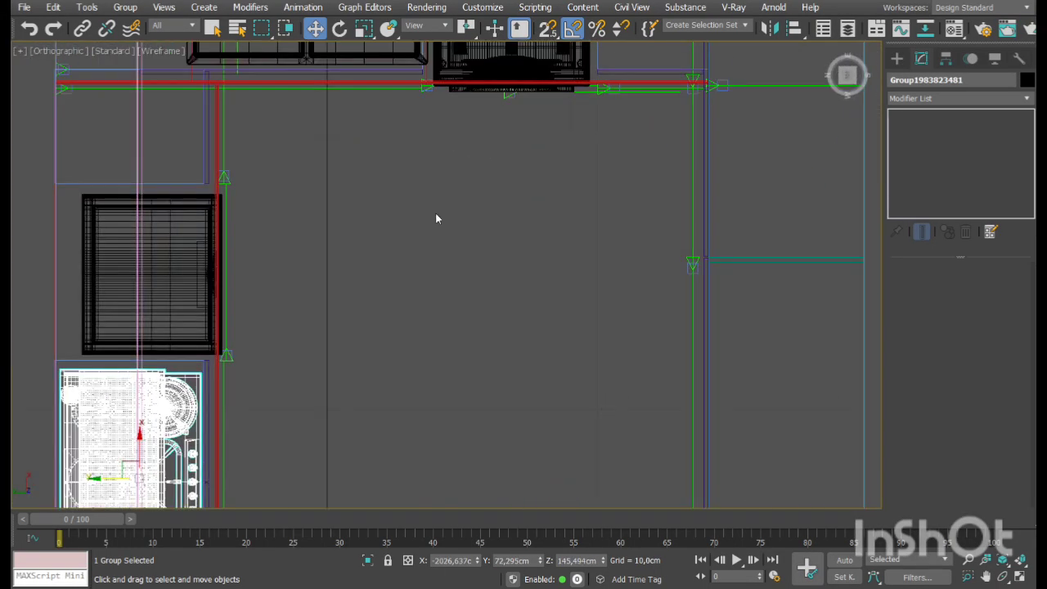
middle_click_drag(435, 213, 592, 414)
scroll(507, 264, "up", 3)
left_click(529, 288)
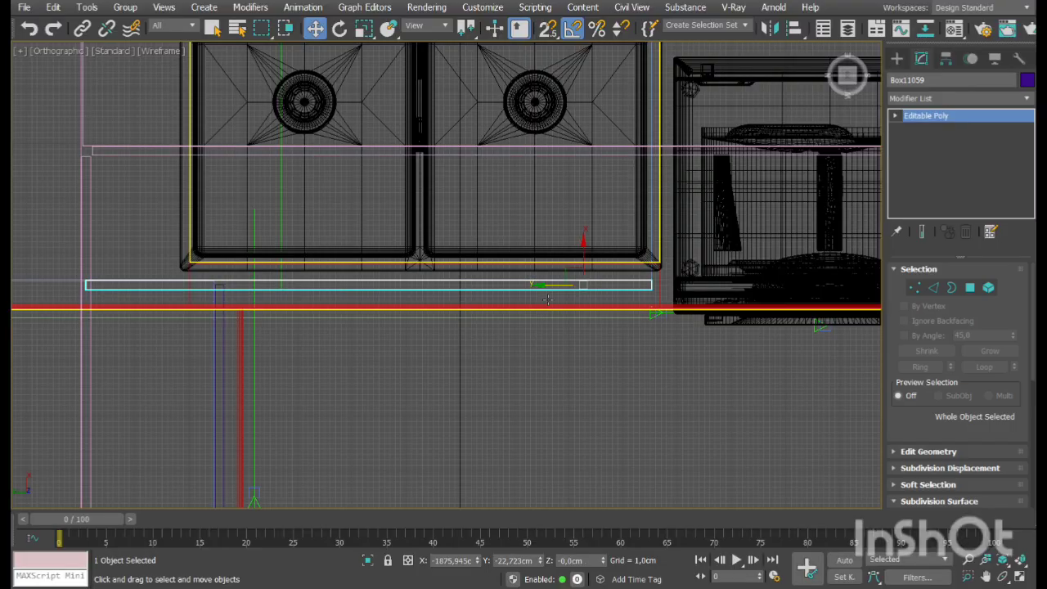
middle_click_drag(376, 297, 617, 288)
left_click(916, 288)
left_click_drag(352, 254, 292, 292)
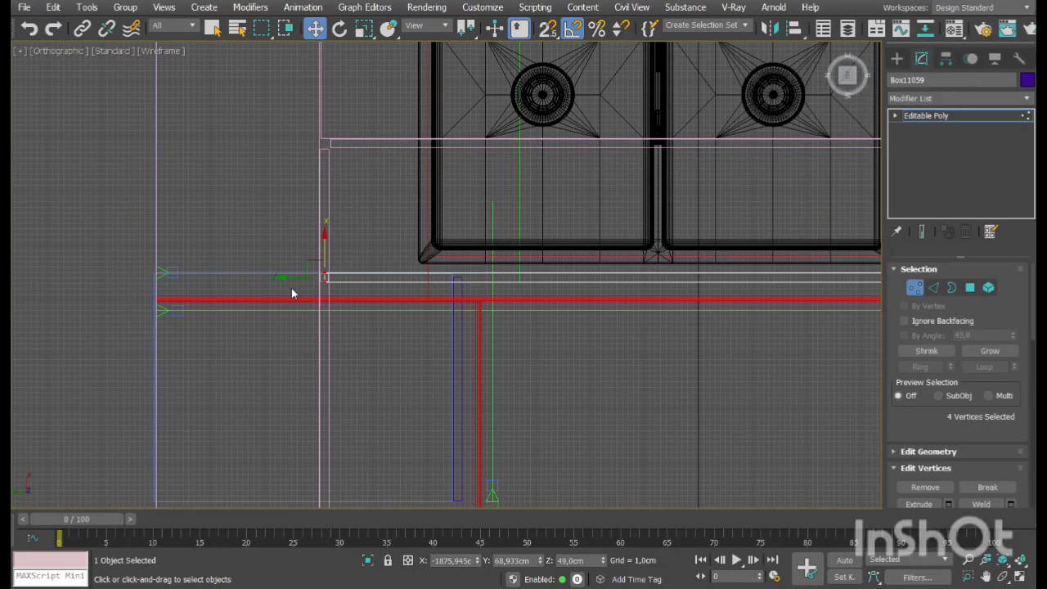
scroll(331, 297, "up", 3)
left_click_drag(299, 254, 575, 330)
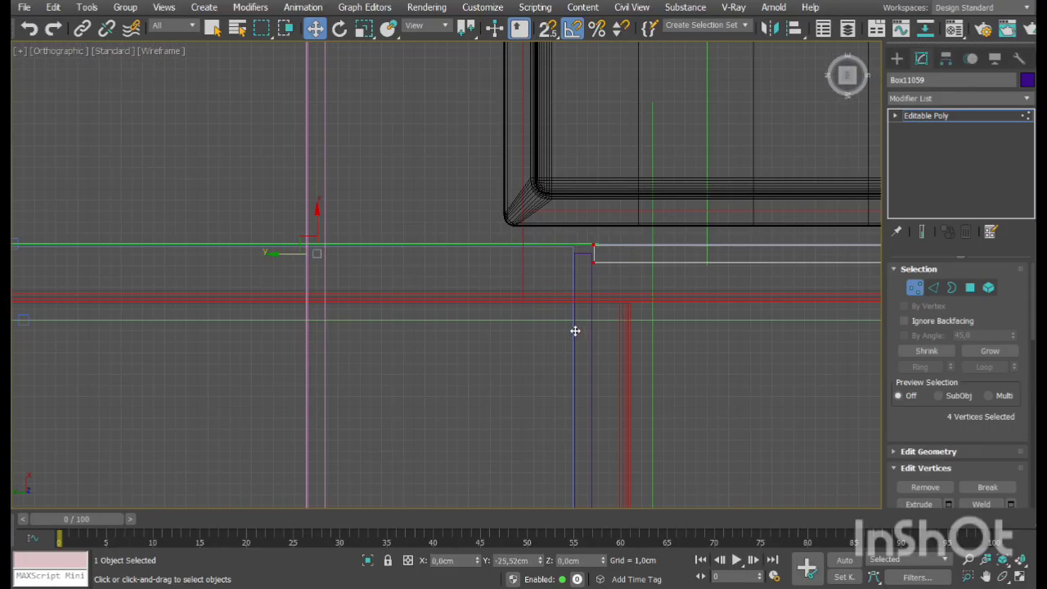
key("1")
Connect the horizontal edges of the front under the sink with one vertical division and chamfer it into a narrow strip
scroll(601, 347, "down", 2)
middle_click_drag(602, 346, 379, 306)
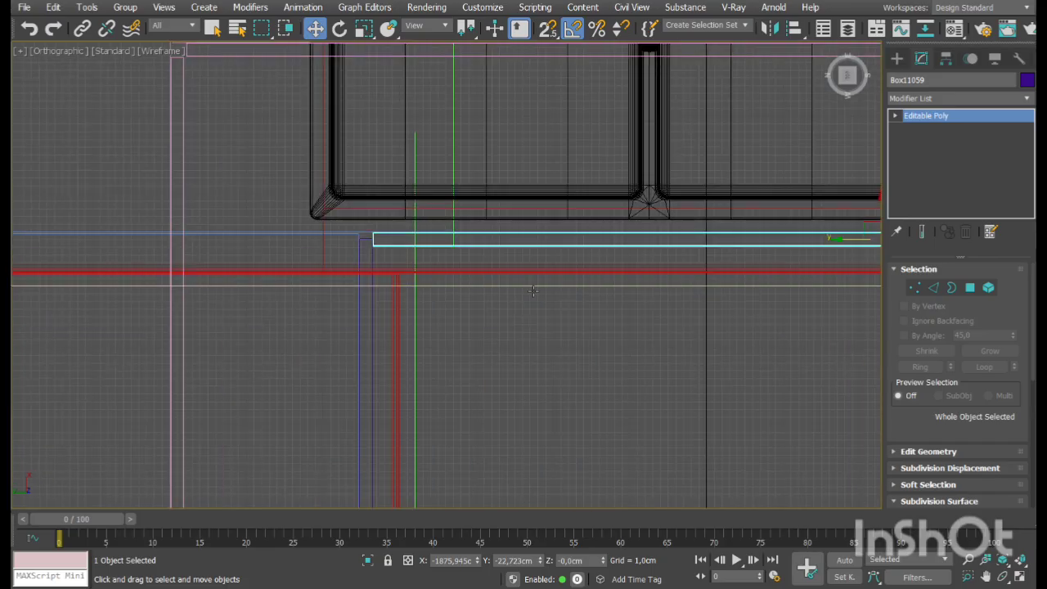
left_click(933, 288)
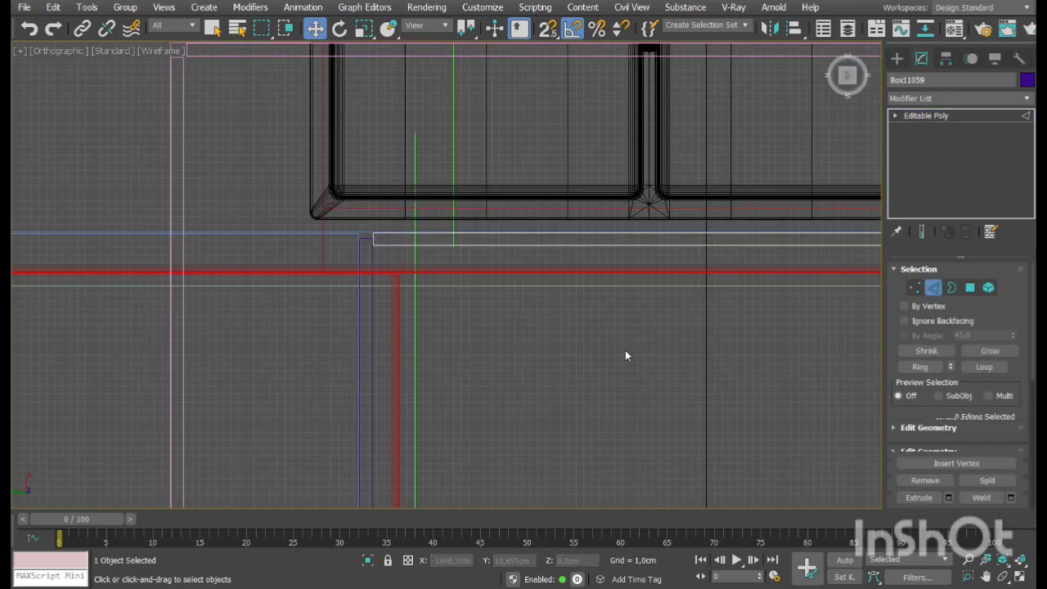
left_click(1021, 578)
left_click(1020, 577)
left_click(986, 578)
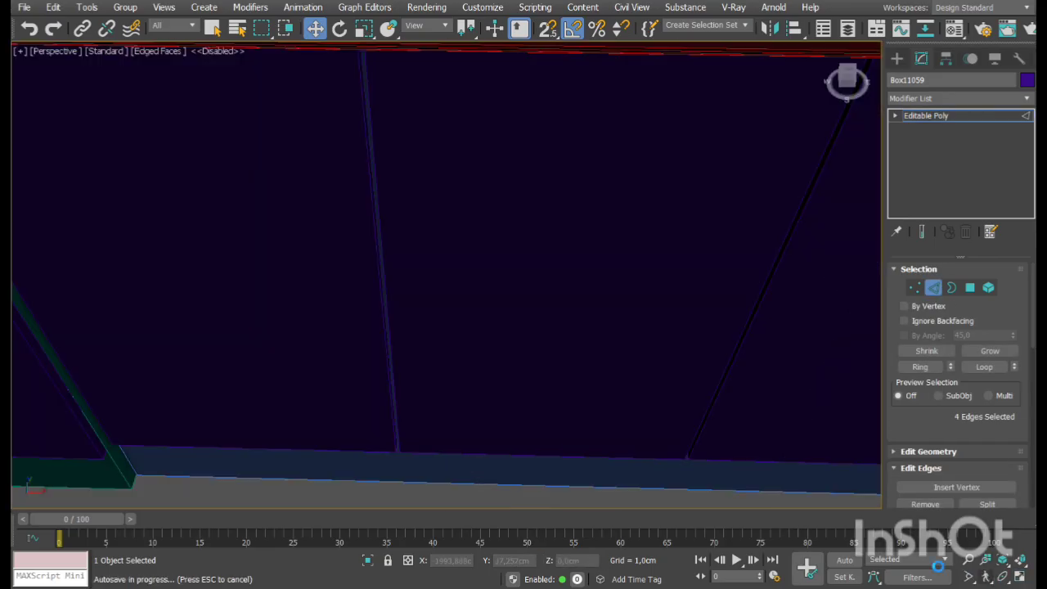
left_click_drag(613, 291, 577, 314)
right_click(577, 313)
left_click_drag(968, 469, 968, 316)
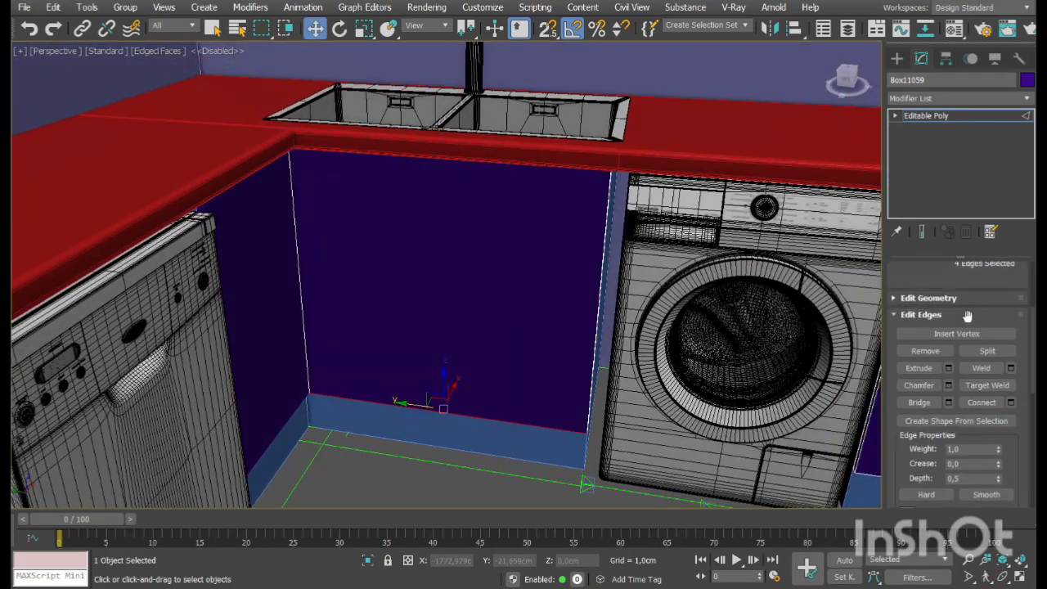
left_click(1012, 403)
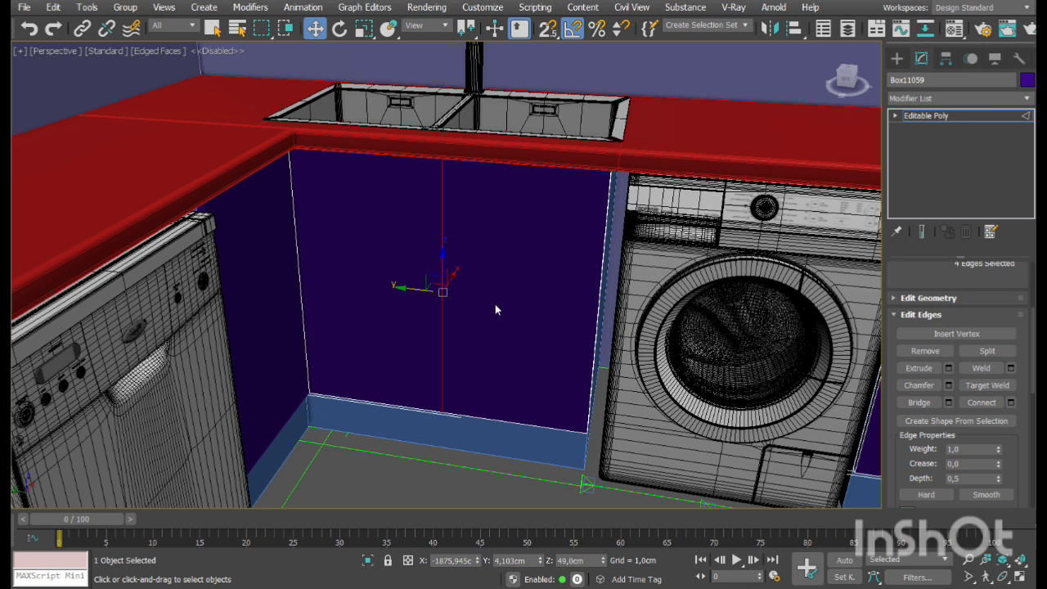
key("Return")
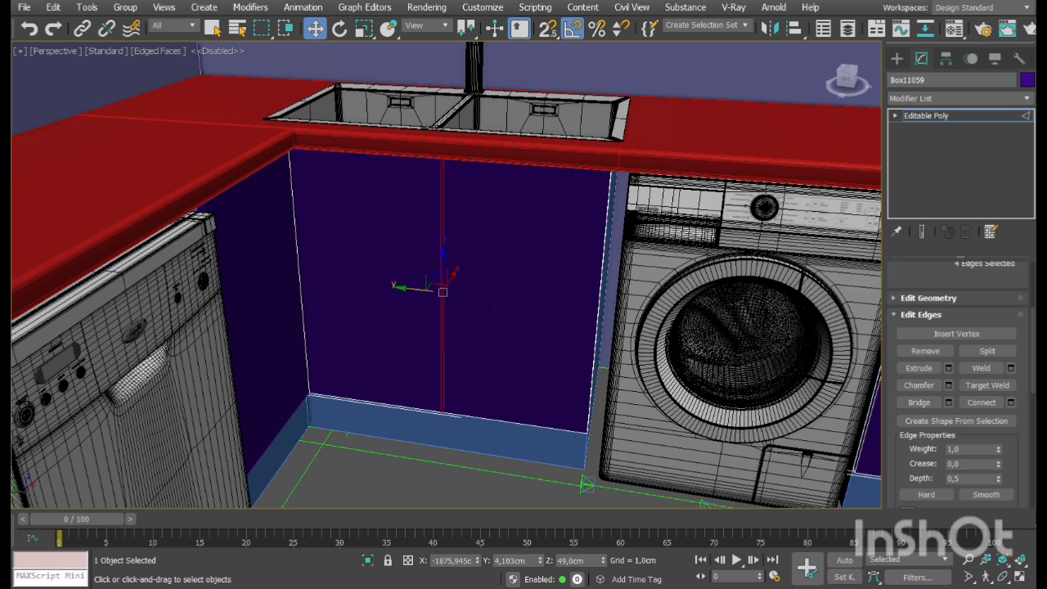
Select only the narrow strip polygons between the two doors under the sink, delete them and cap the open borders
left_click(896, 115)
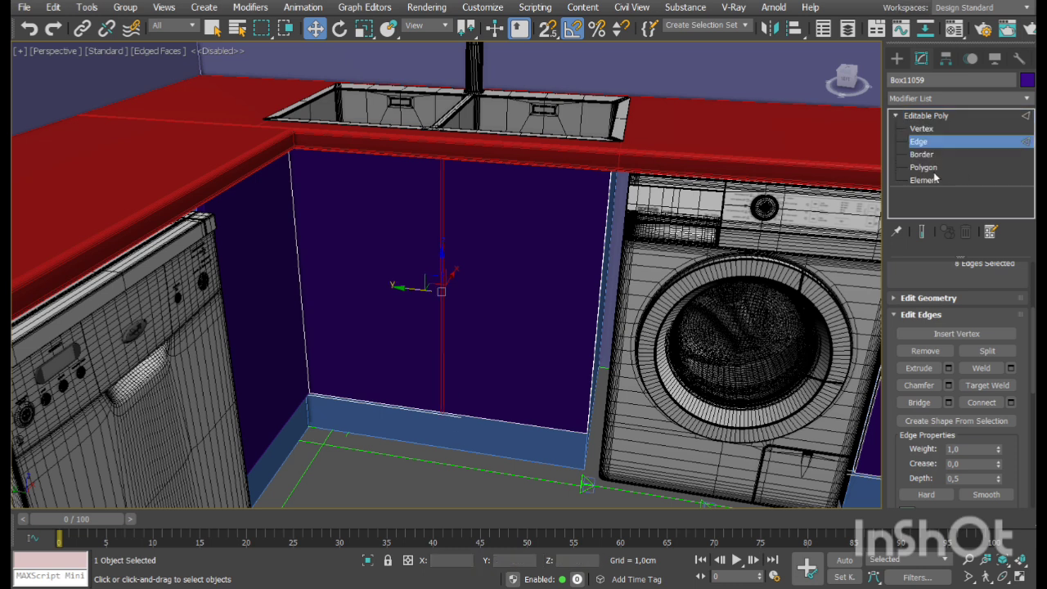
left_click(924, 180)
left_click(931, 155)
left_click(928, 167)
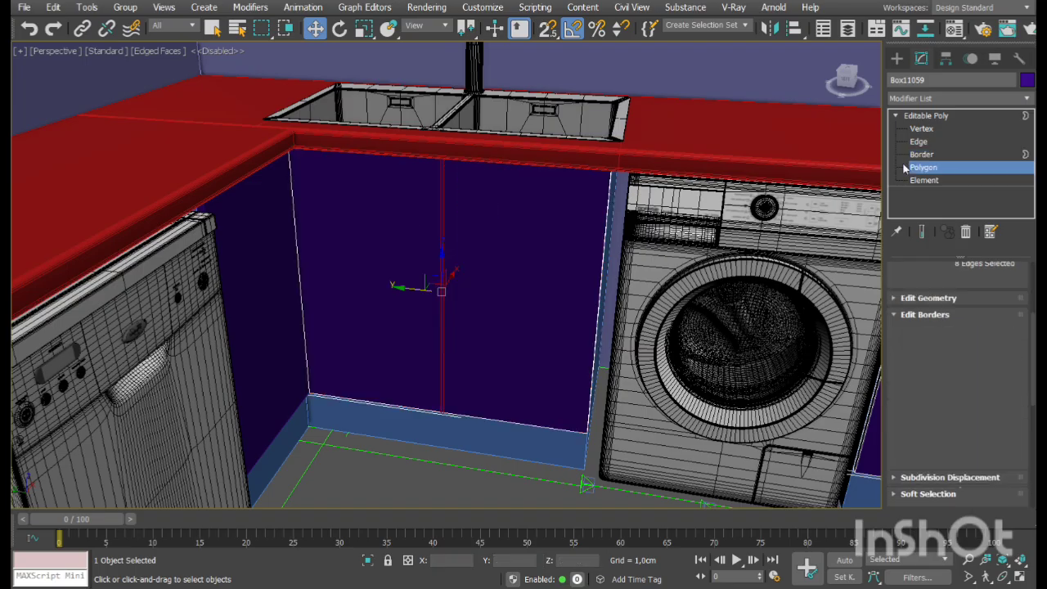
left_click_drag(715, 145, 556, 468, "alt")
left_click_drag(367, 449, 190, 106, "alt")
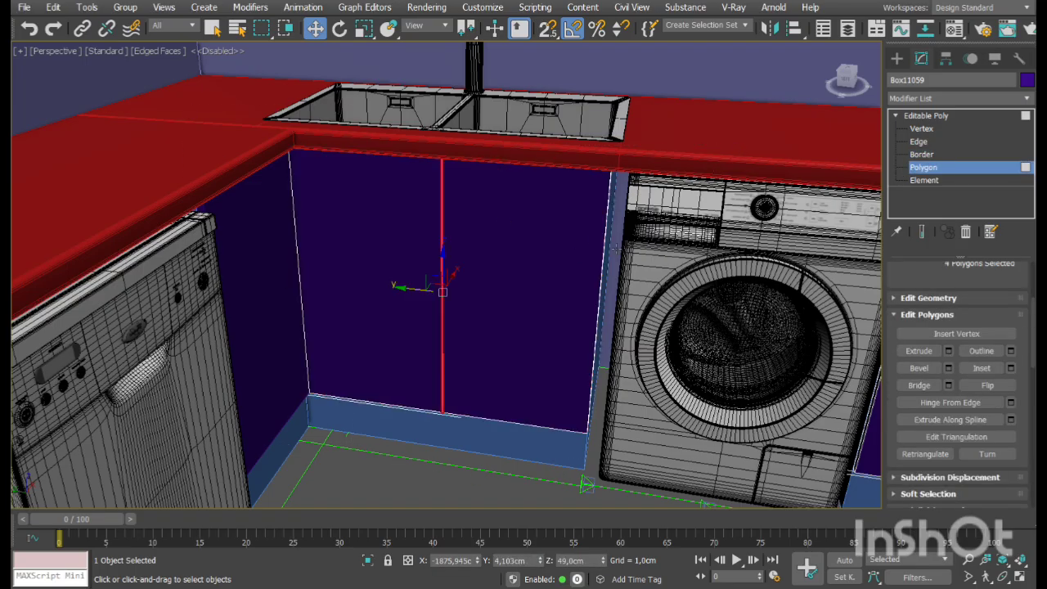
left_click(923, 155)
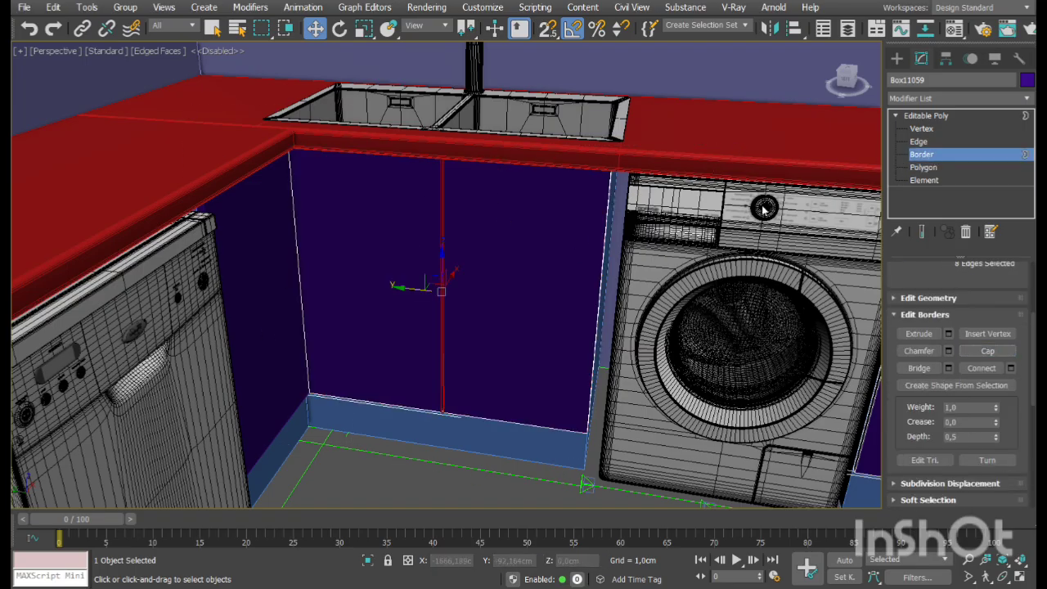
left_click(922, 155)
Examine the tall cabinet front beside the washing machine counter, including its vertical edges and its upper end
scroll(701, 392, "down", 6)
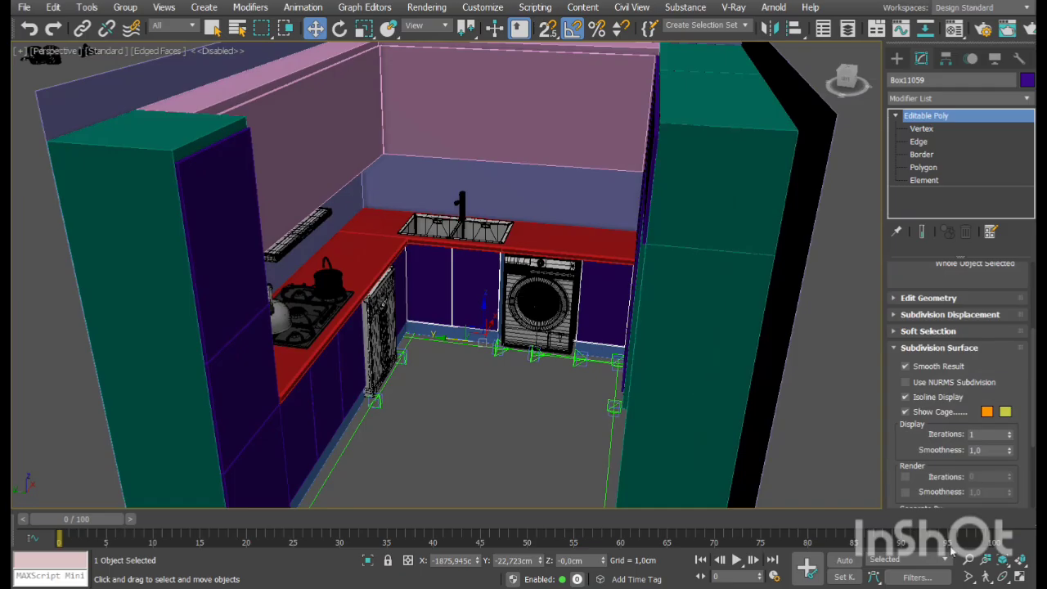
left_click(1002, 579)
left_click_drag(443, 243, 537, 275)
scroll(538, 275, "up", 5)
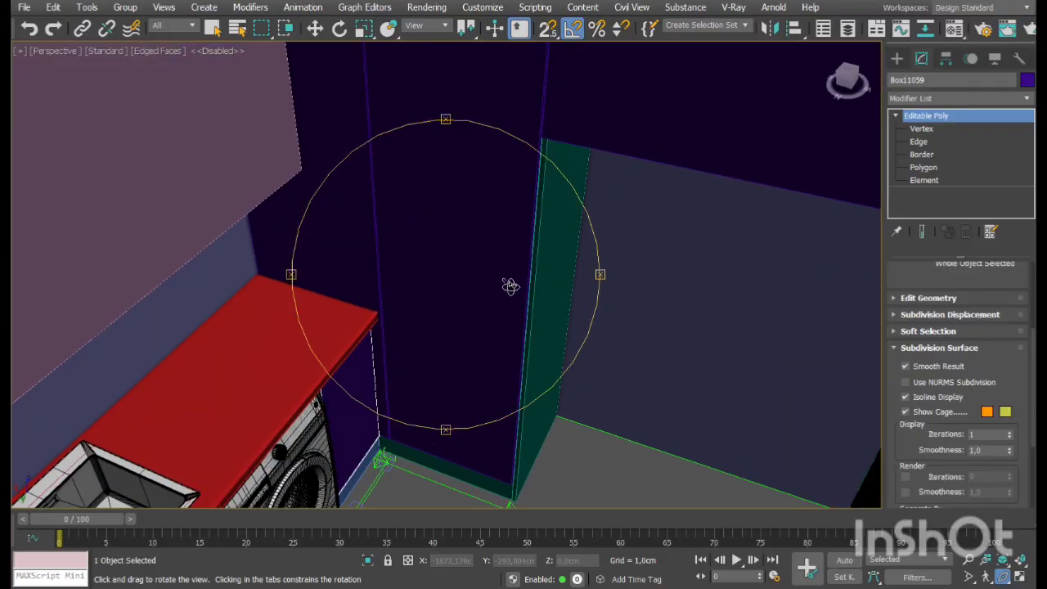
right_click(509, 283)
left_click(542, 204)
left_click(917, 142)
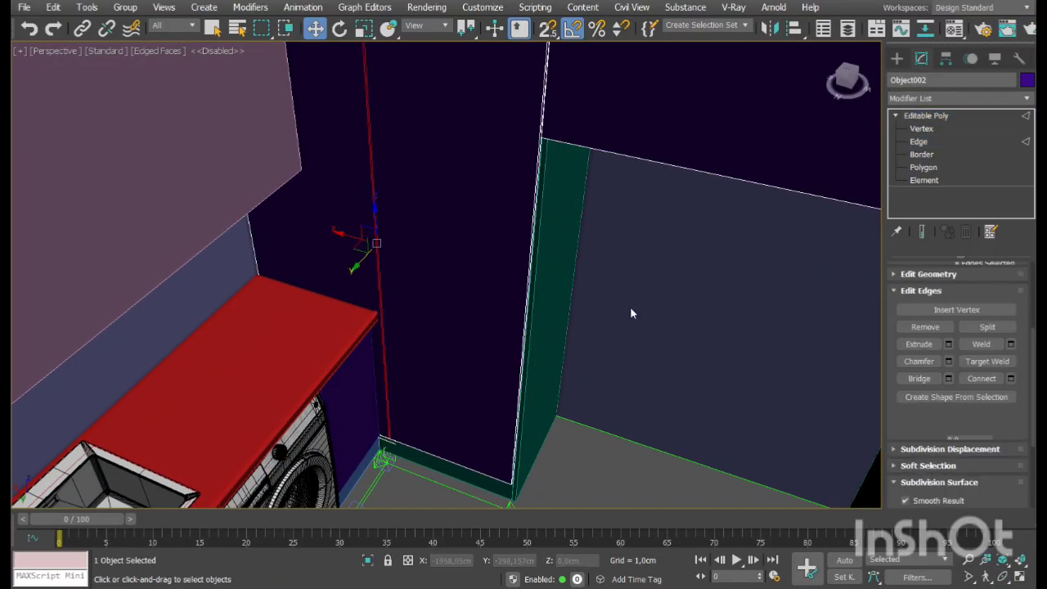
left_click(518, 297)
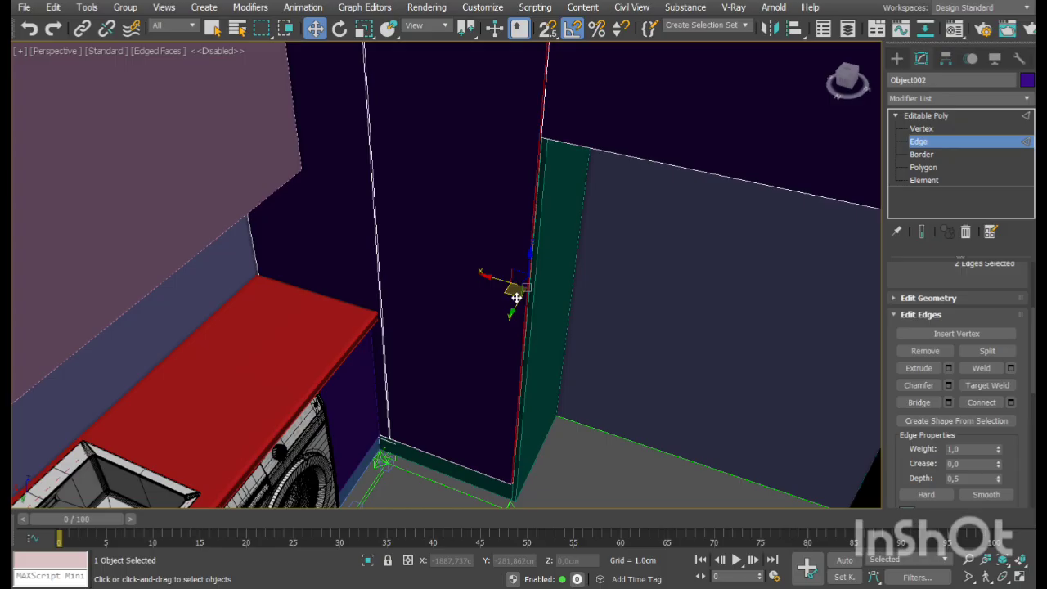
left_click(1003, 578)
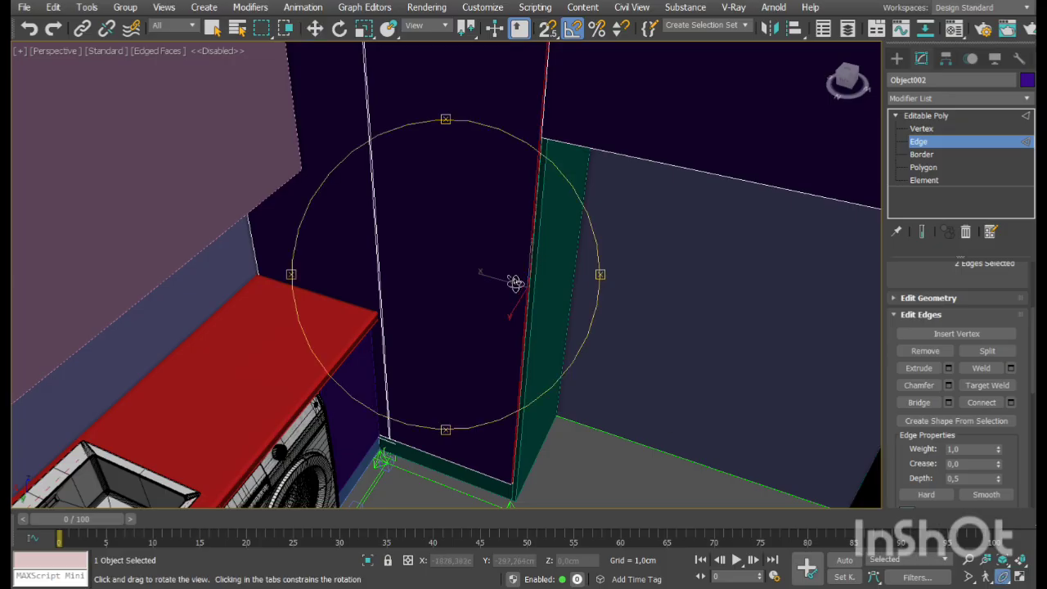
left_click_drag(515, 285, 488, 275)
middle_click_drag(489, 276, 525, 353)
scroll(526, 354, "down", 3)
right_click(495, 303)
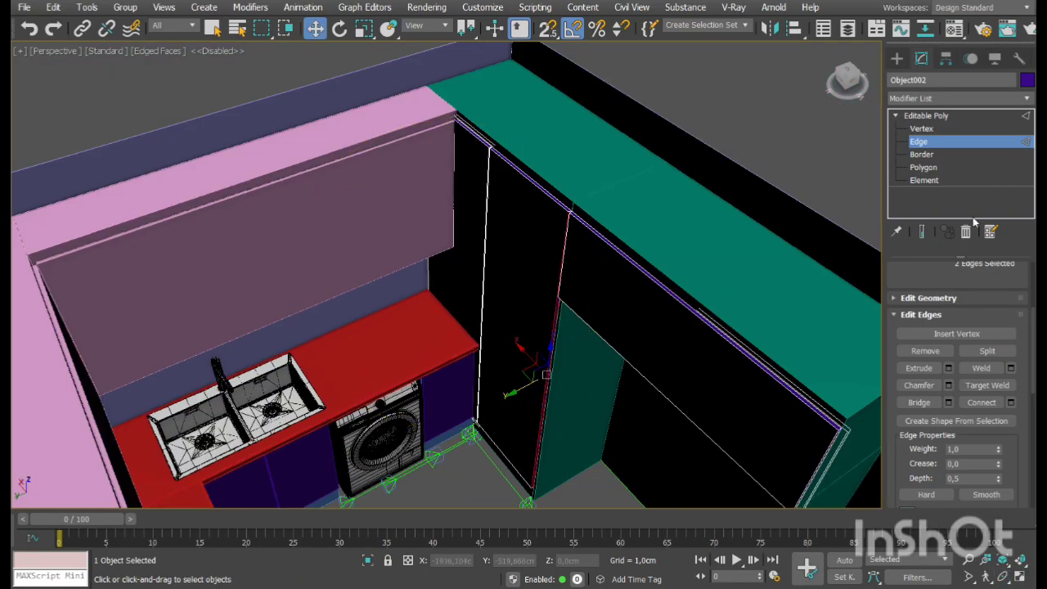
left_click(949, 148)
Delete the top polygon of the tall cabinet carcass next to the wall units
left_click(580, 123)
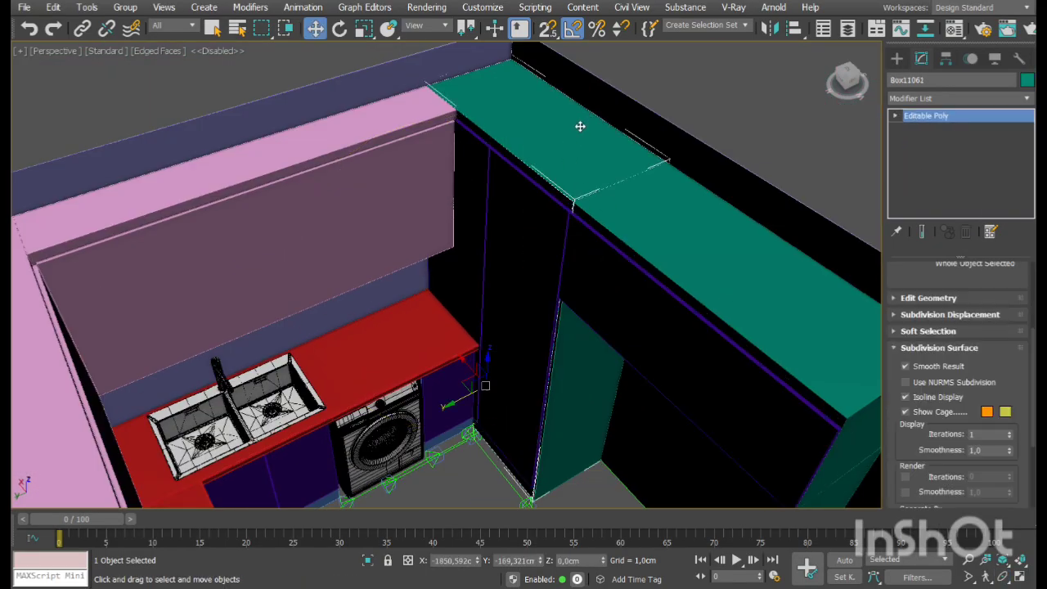
left_click(894, 117)
left_click(923, 167)
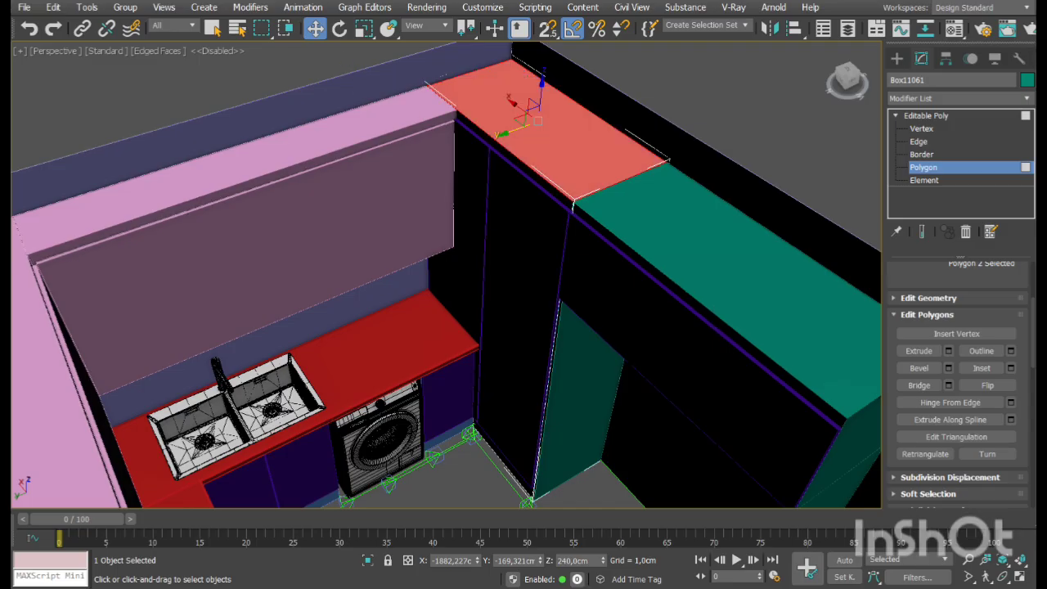
key("Delete")
left_click(926, 116)
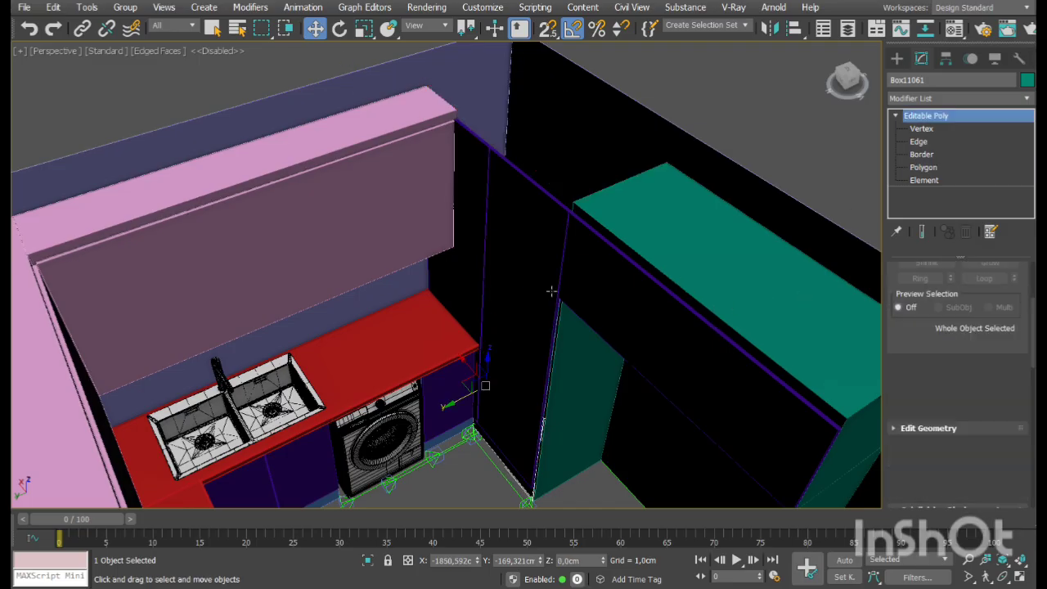
Lower the top edges of the tall front section next to the wall units towards countertop height
left_click(702, 311)
key("ctrl+r")
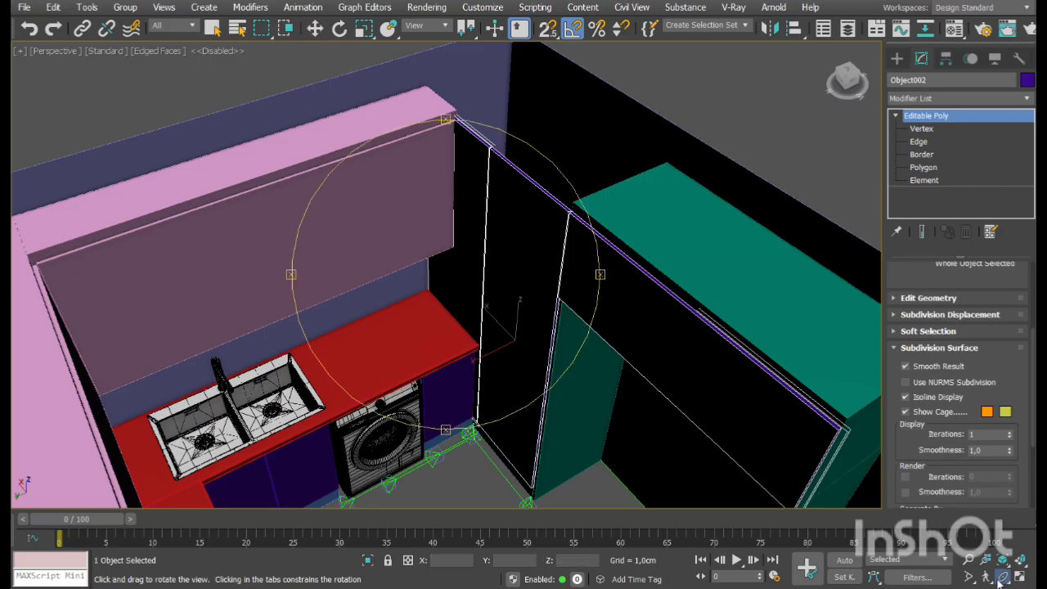
left_click_drag(498, 335, 485, 340)
key("w")
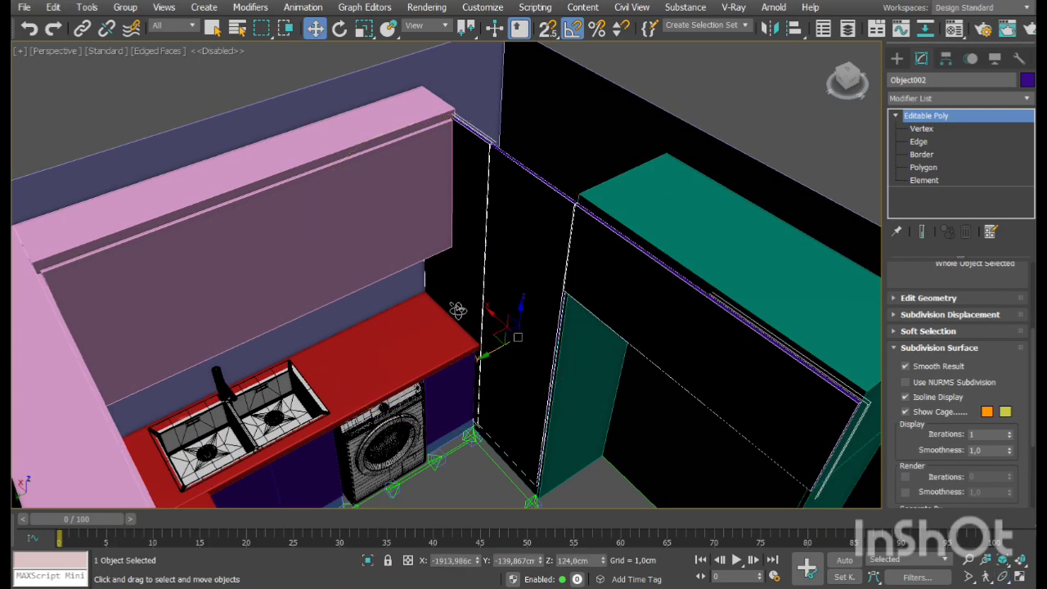
left_click(918, 142)
left_click(465, 140)
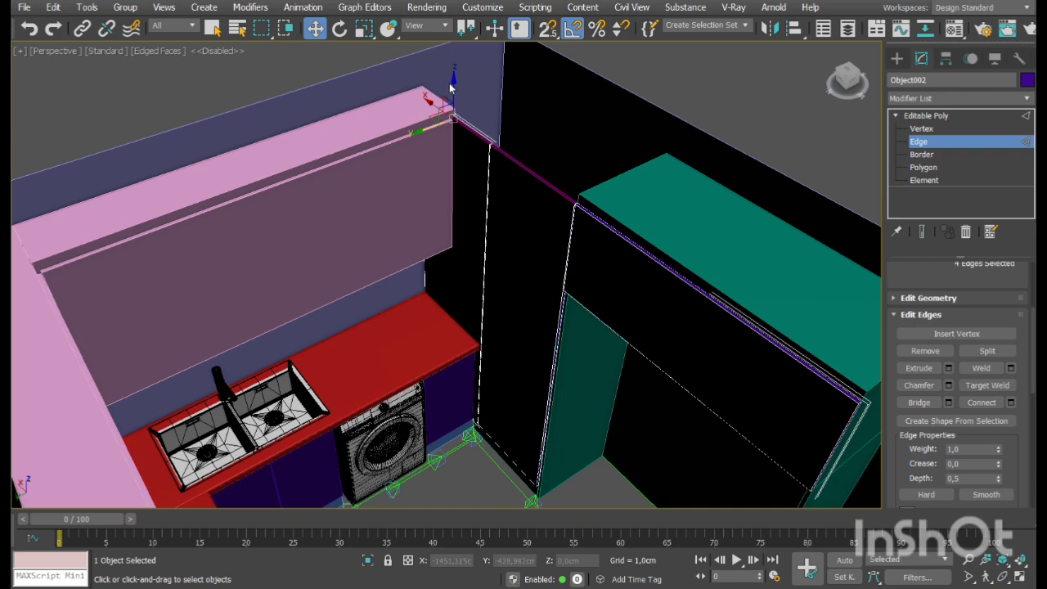
left_click_drag(452, 88, 486, 260)
Select all the top vertices of the lowered front section between the countertop and the tall carcass
left_click(1003, 579)
left_click_drag(493, 368, 557, 269)
scroll(465, 265, "up", 4)
middle_click_drag(556, 269, 498, 262)
left_click_drag(498, 262, 488, 255)
right_click(489, 254)
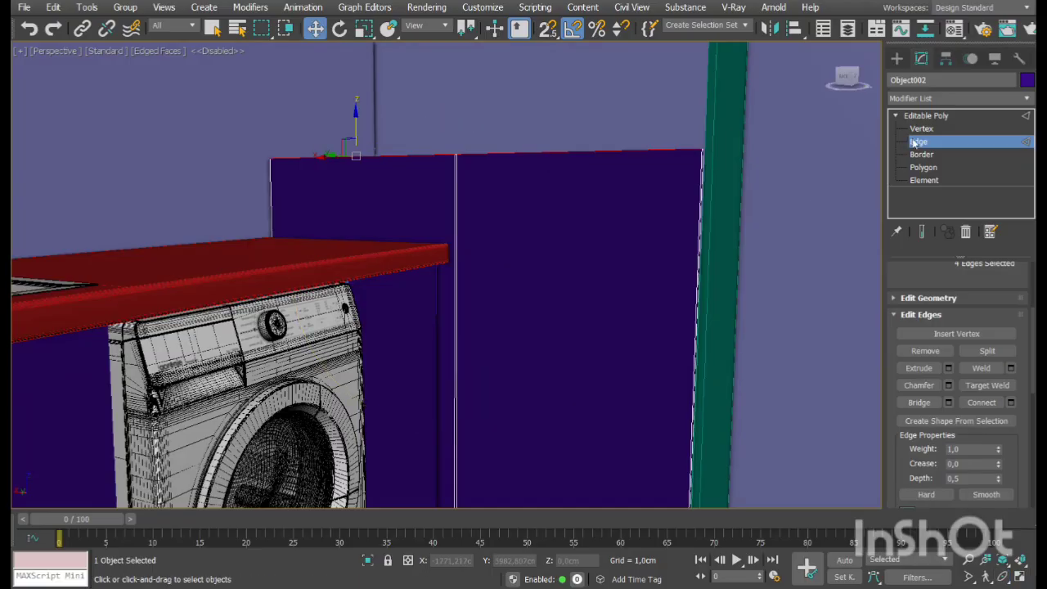
left_click(922, 128)
left_click_drag(771, 90, 291, 149)
left_click_drag(119, 172, 108, 187)
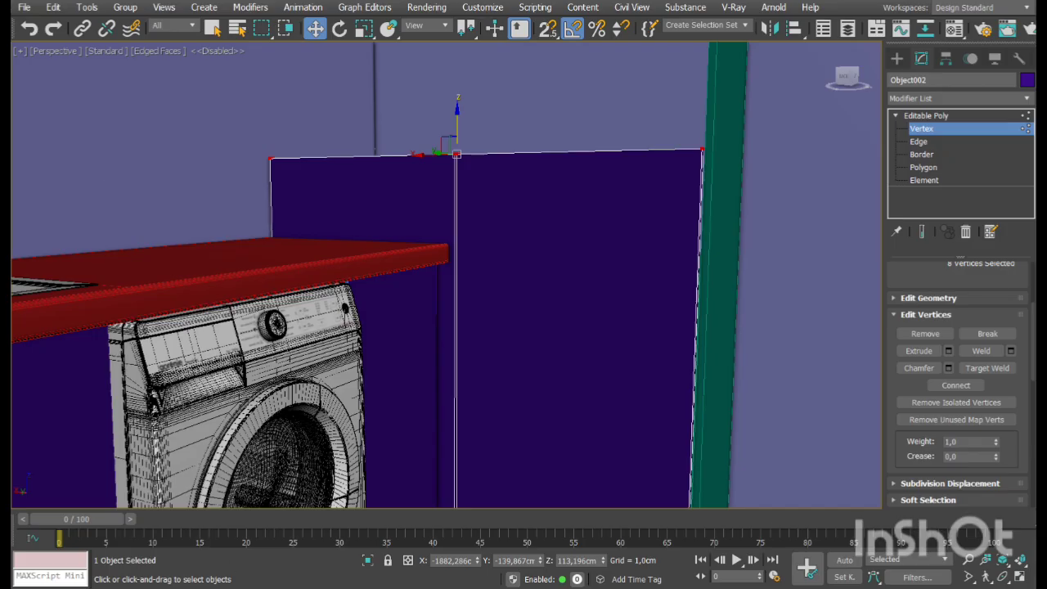
Inspect the lowered cabinet with its drawer fronts beside the washing machine from a closer viewpoint
left_click(969, 576)
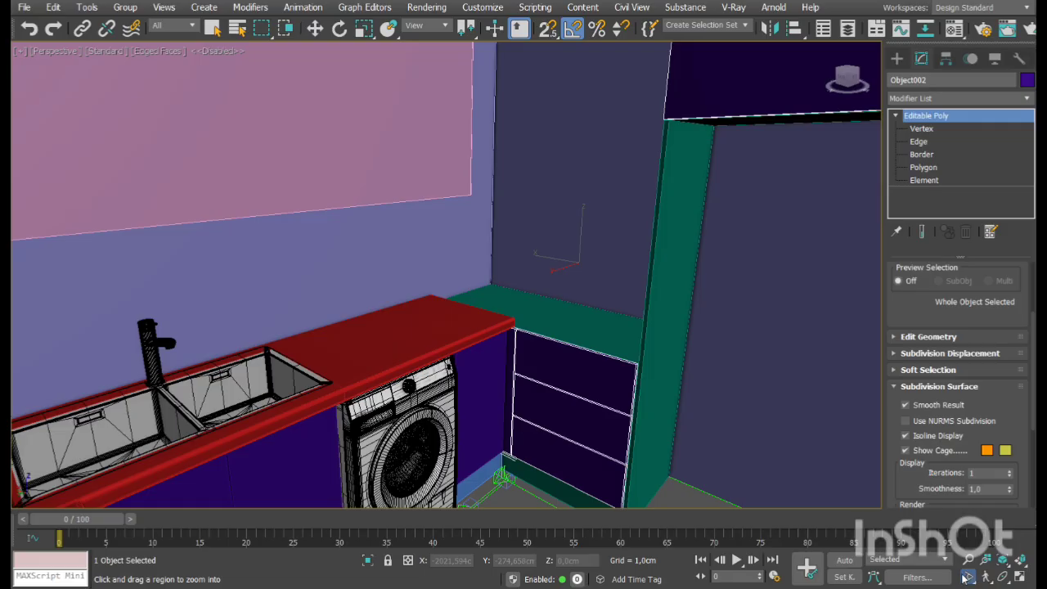
middle_click_drag(603, 421, 579, 360)
left_click(986, 577)
left_click_drag(476, 370, 400, 353)
middle_click_drag(591, 393, 625, 416)
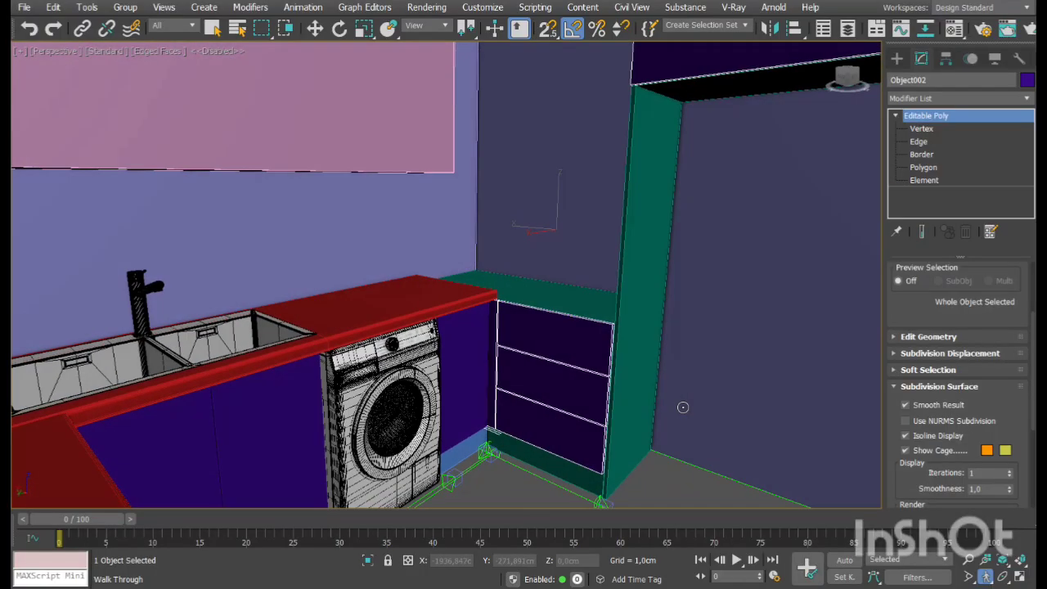
Examine the corner drawer cabinet, the tall cabinet opening and the bare wall above from several viewpoints
left_click_drag(531, 215, 521, 250)
left_click(986, 577)
left_click_drag(591, 401, 512, 378)
middle_click_drag(667, 376, 546, 375)
left_click_drag(565, 376, 568, 400)
middle_click_drag(464, 395, 520, 424)
scroll(367, 343, "up", 4)
left_click_drag(367, 344, 521, 343)
scroll(508, 347, "up", 2)
middle_click_drag(508, 347, 445, 326)
scroll(418, 335, "down", 4)
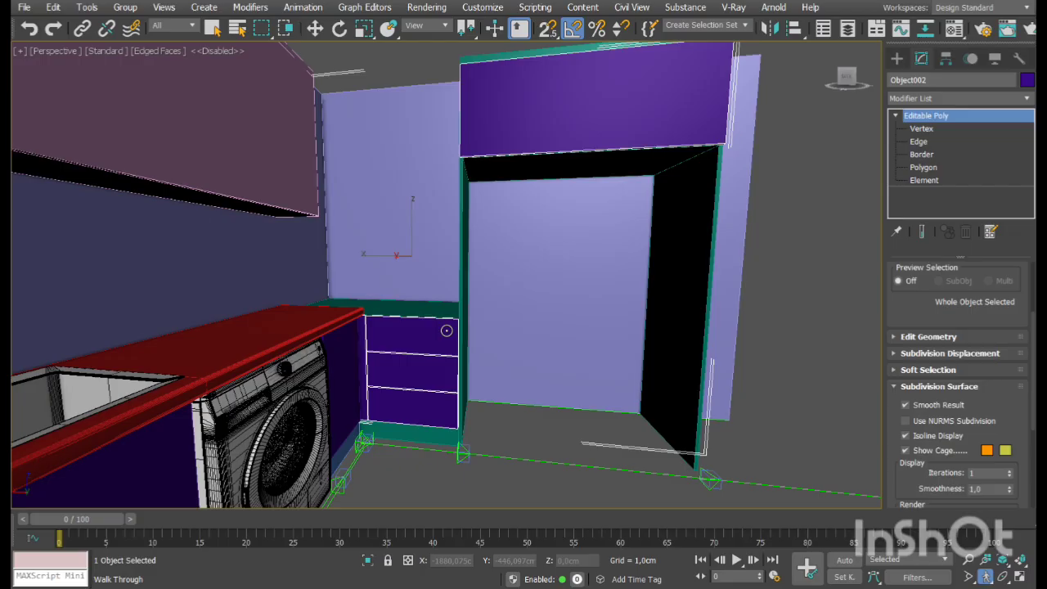
left_click(972, 580)
left_click_drag(402, 336, 435, 273)
left_click(968, 561)
left_click_drag(414, 404, 510, 304)
left_click(969, 576)
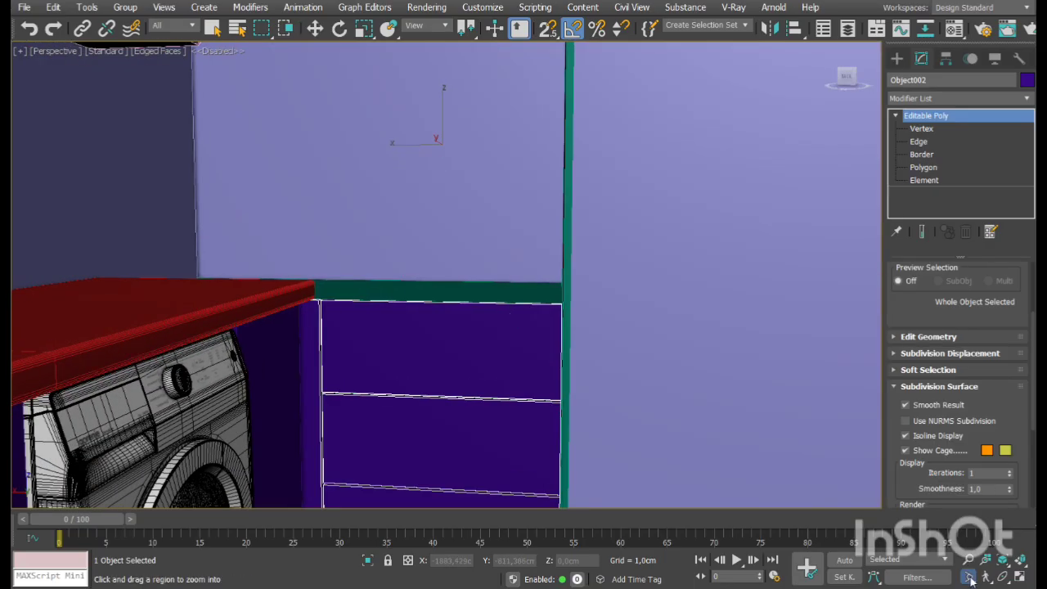
scroll(486, 260, "down", 5)
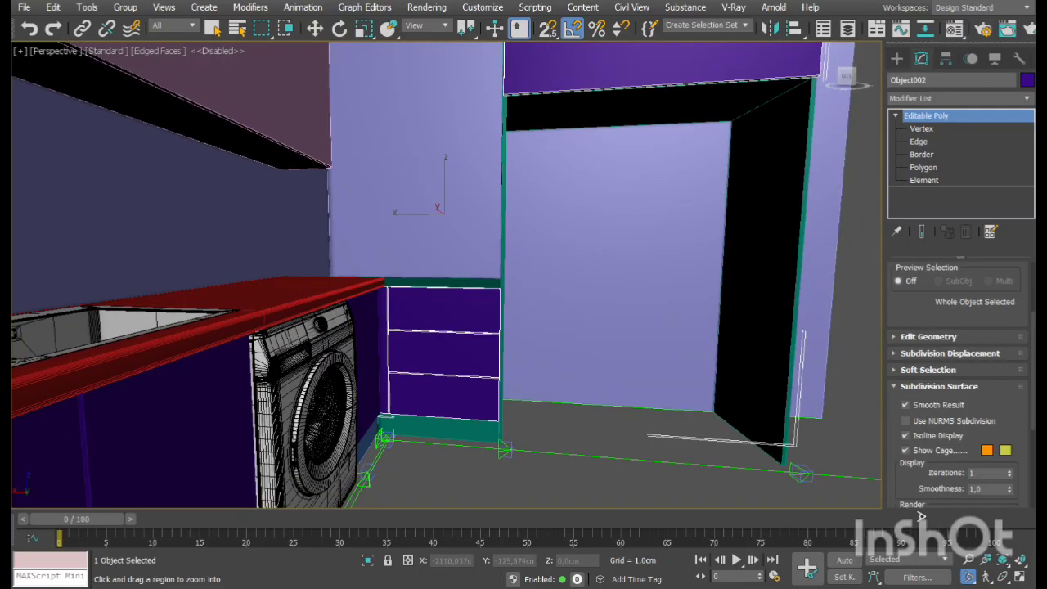
left_click(986, 577)
left_click_drag(472, 311, 498, 316)
middle_click_drag(524, 318, 541, 350)
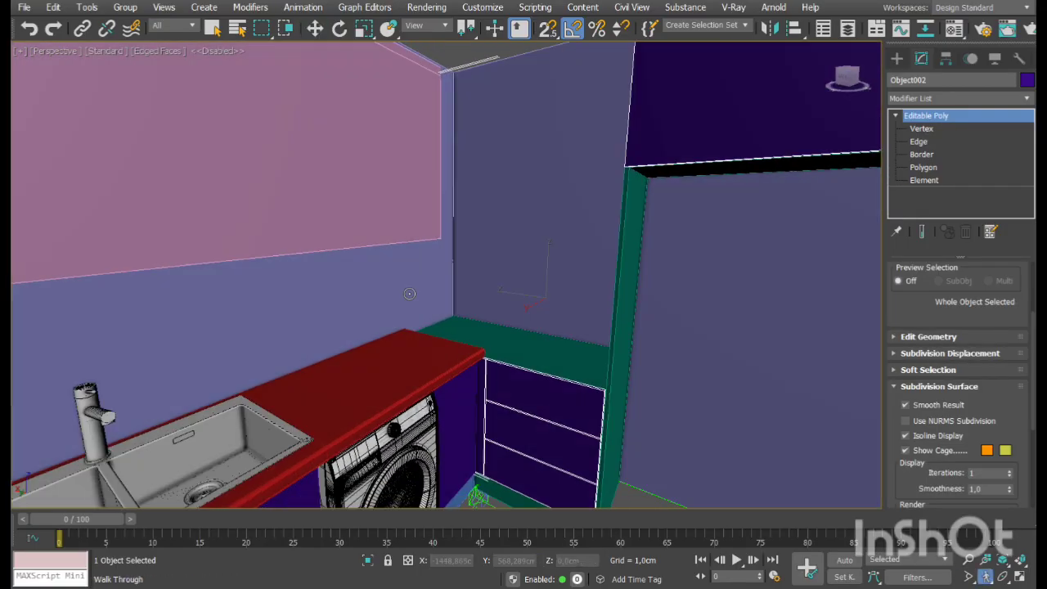
Copy the wall cabinet above the sink with its front, rotated 90 degrees, and move the copy towards the tall cabinet's wall
left_click_drag(409, 294, 633, 369)
middle_click_drag(633, 369, 521, 373)
left_click_drag(520, 373, 558, 336)
scroll(568, 302, "down", 5)
right_click(568, 302)
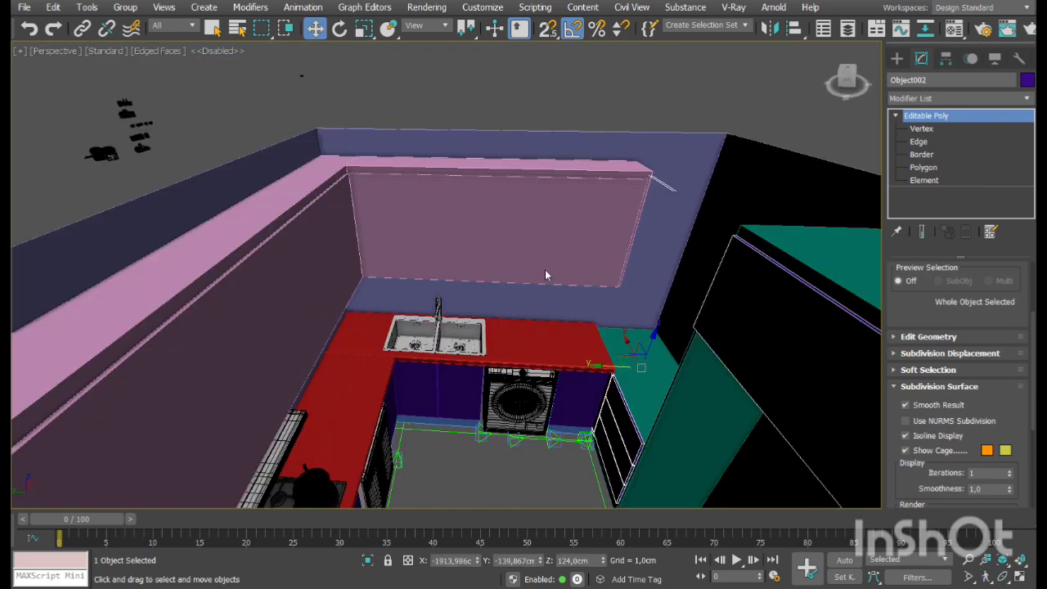
left_click(464, 169)
left_click(460, 182, "ctrl")
left_click(339, 29)
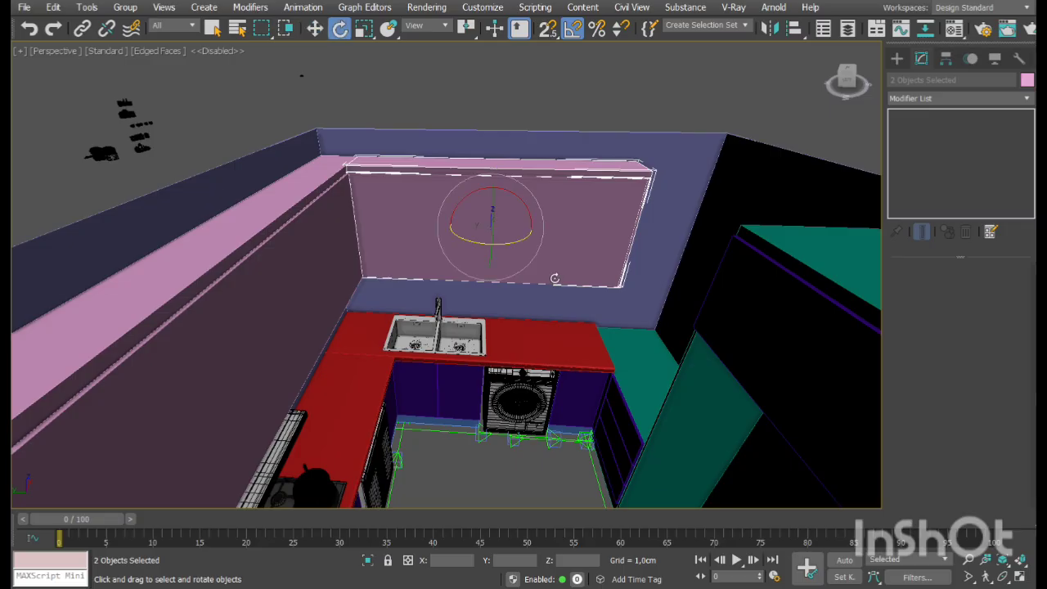
left_click_drag(507, 260, 449, 261)
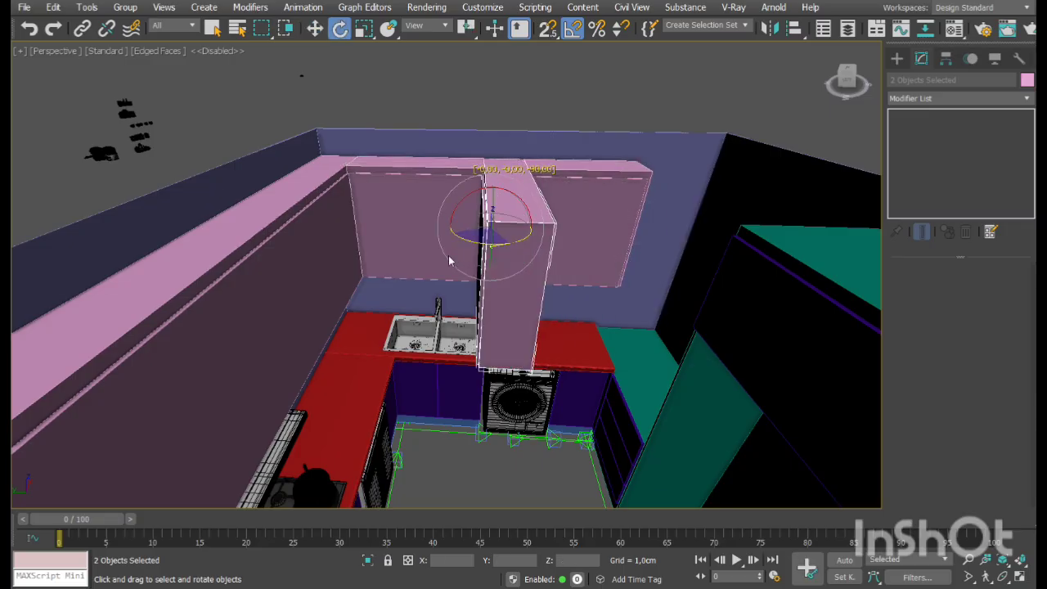
left_click(315, 29)
left_click_drag(463, 230, 646, 285)
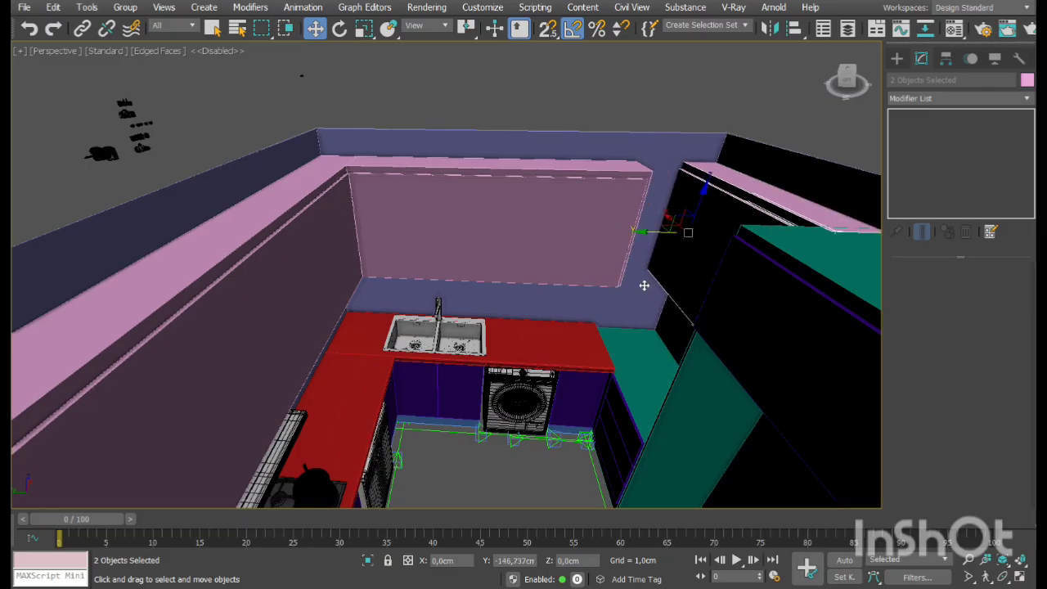
Align the back of the copied wall unit with the wall behind the tall cabinets in the top view
left_click(1021, 577)
right_click(320, 190)
left_click(1020, 577)
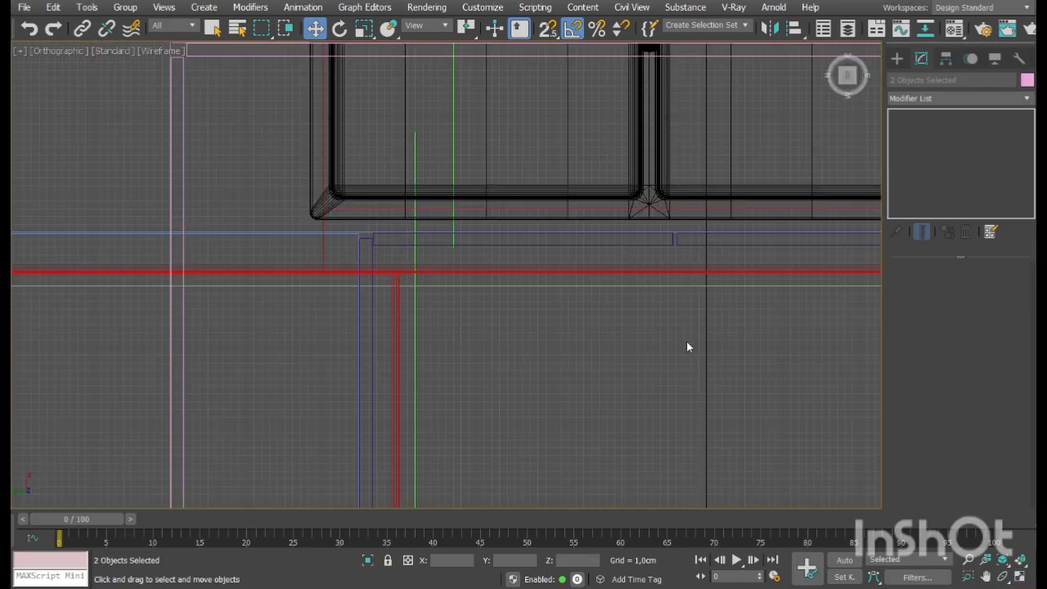
scroll(687, 341, "down", 7)
middle_click_drag(687, 327, 505, 247)
scroll(591, 257, "up", 4)
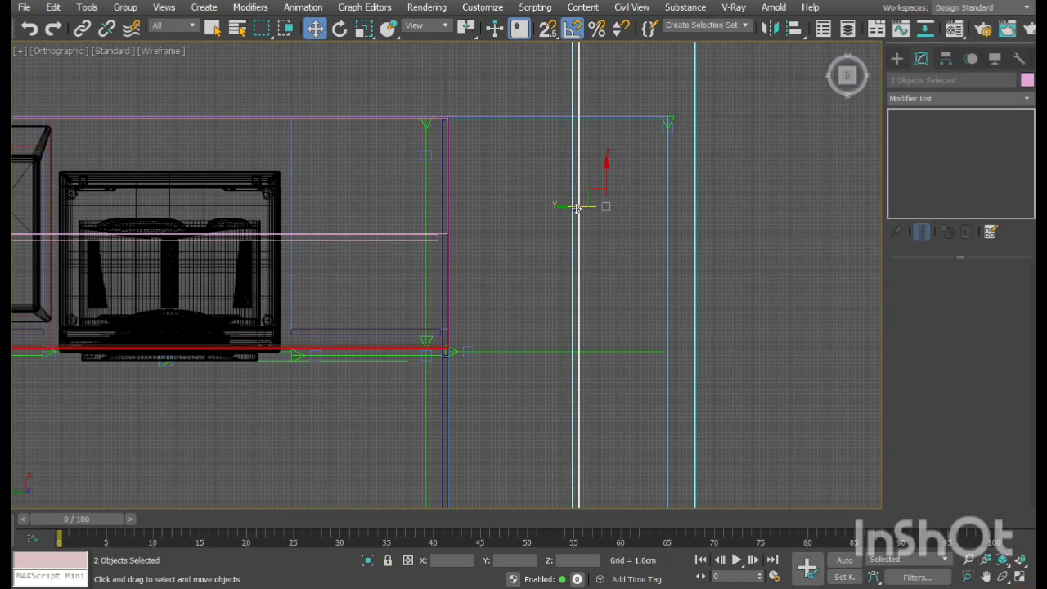
left_click_drag(578, 205, 550, 218)
scroll(549, 227, "down", 2)
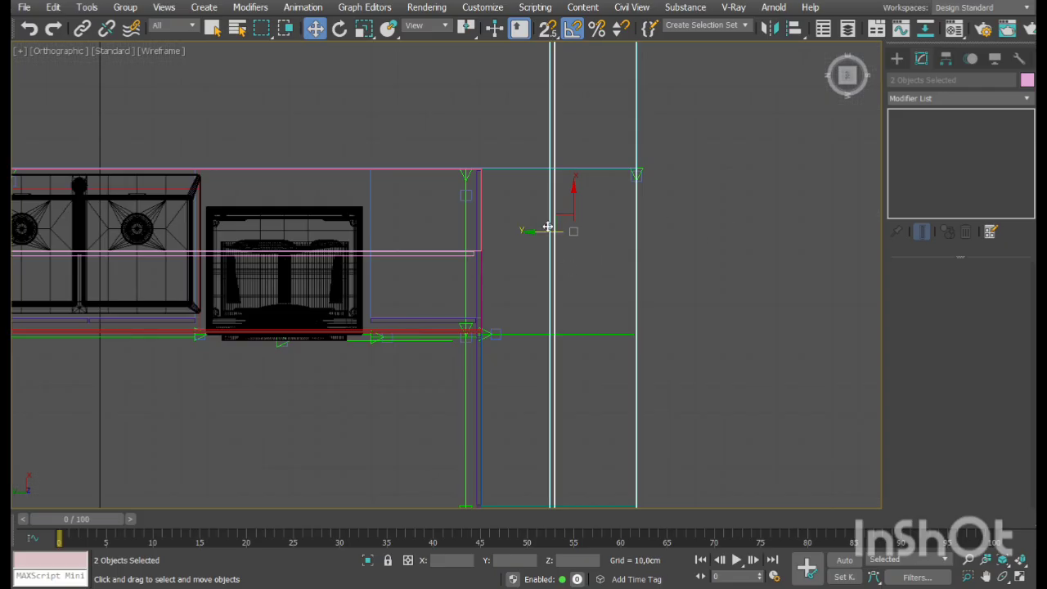
Extend the end vertices of the wall cabinet above the sink to the front of the copied wall unit
left_click(469, 207)
left_click(896, 115)
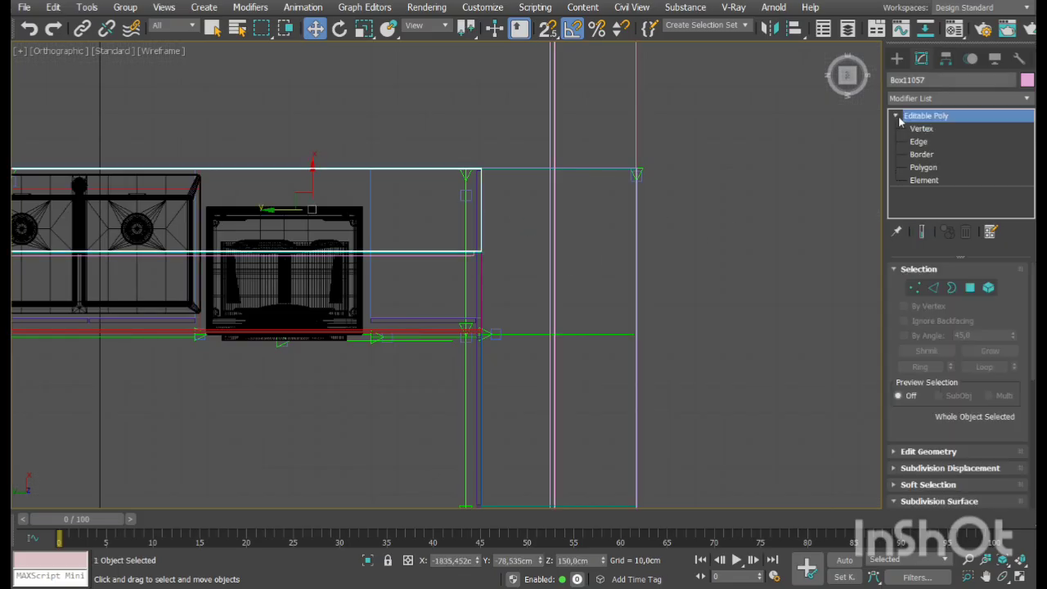
left_click(922, 129)
scroll(470, 199, "up", 2)
left_click_drag(454, 211, 554, 264)
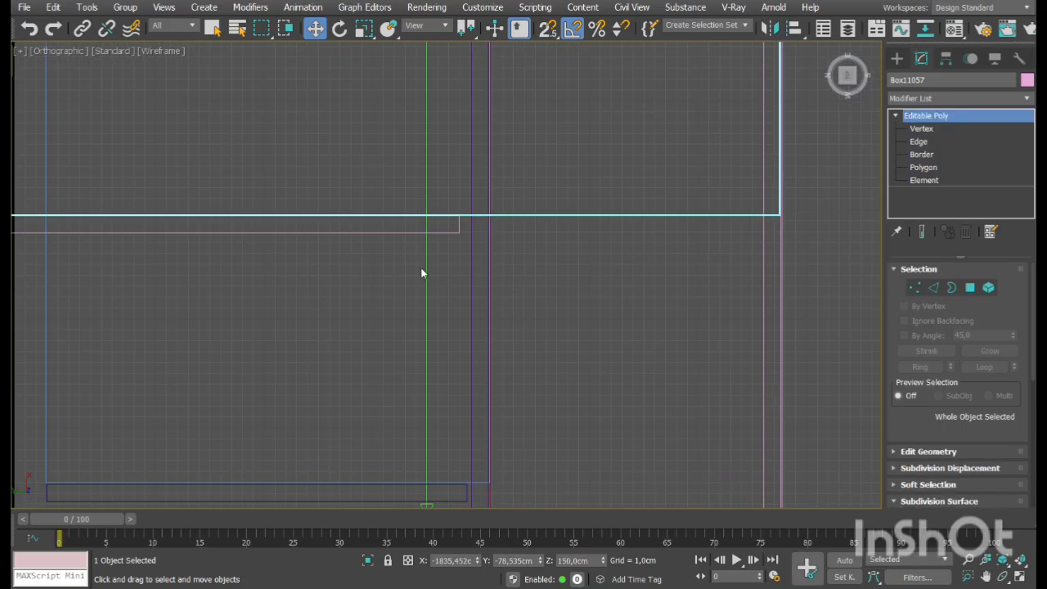
Extend the end vertices of the sink wall cabinet's front panel to meet the copied unit's front
left_click(896, 116)
left_click(906, 119)
key("1")
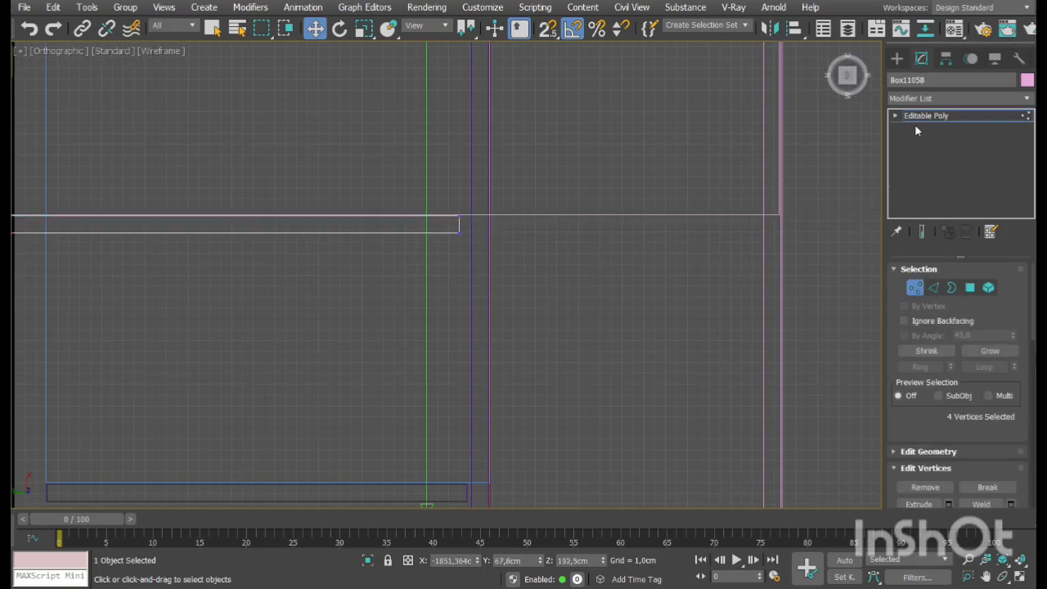
left_click_drag(356, 281, 335, 285)
left_click_drag(434, 232, 736, 334)
left_click(916, 289)
Slide the copied wall unit along its wall to the tall cabinet's side and shift its front panel flush with that end
middle_click_drag(676, 233, 522, 399)
scroll(522, 398, "down", 5)
left_click(870, 48)
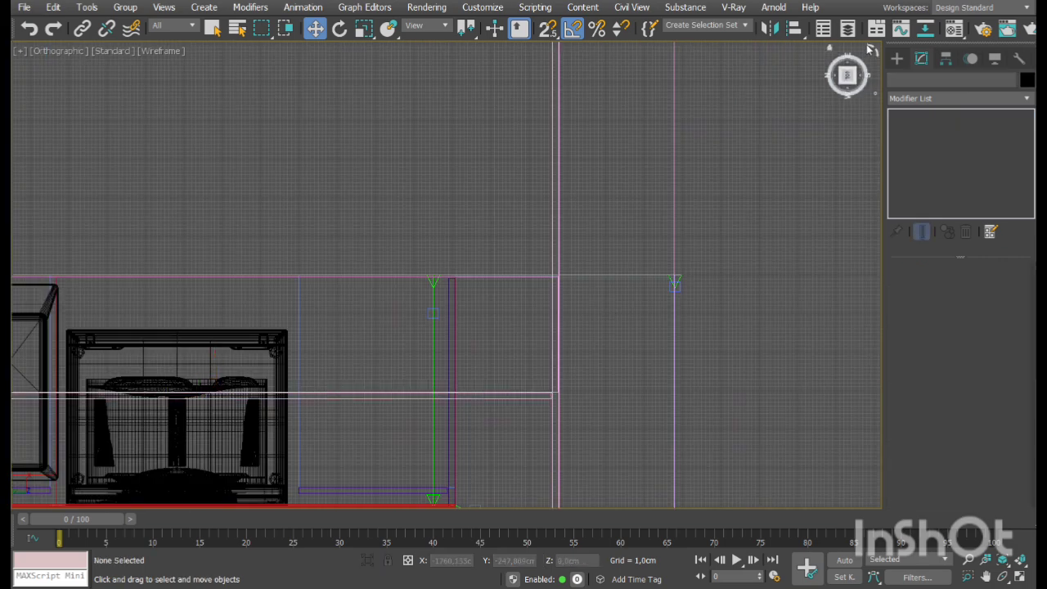
left_click(871, 50)
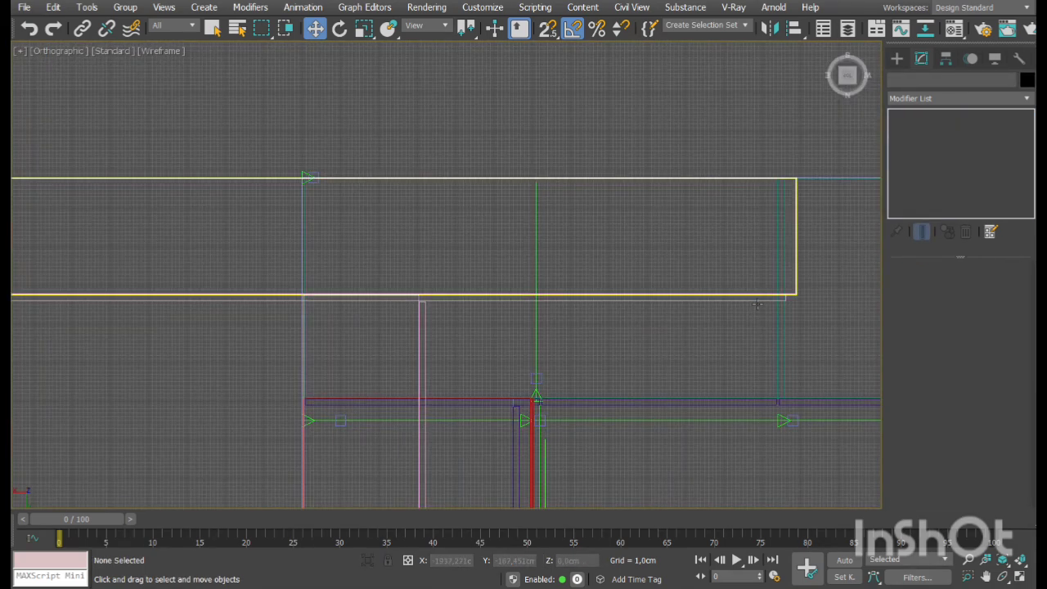
left_click_drag(743, 311, 729, 278)
middle_click_drag(699, 297, 537, 316)
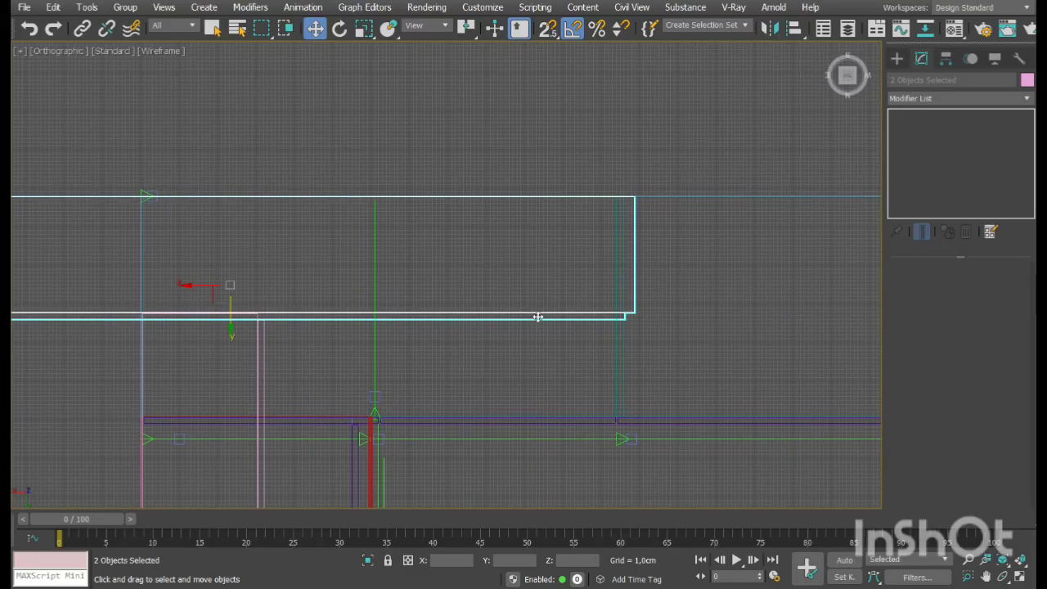
left_click_drag(199, 289, 180, 302)
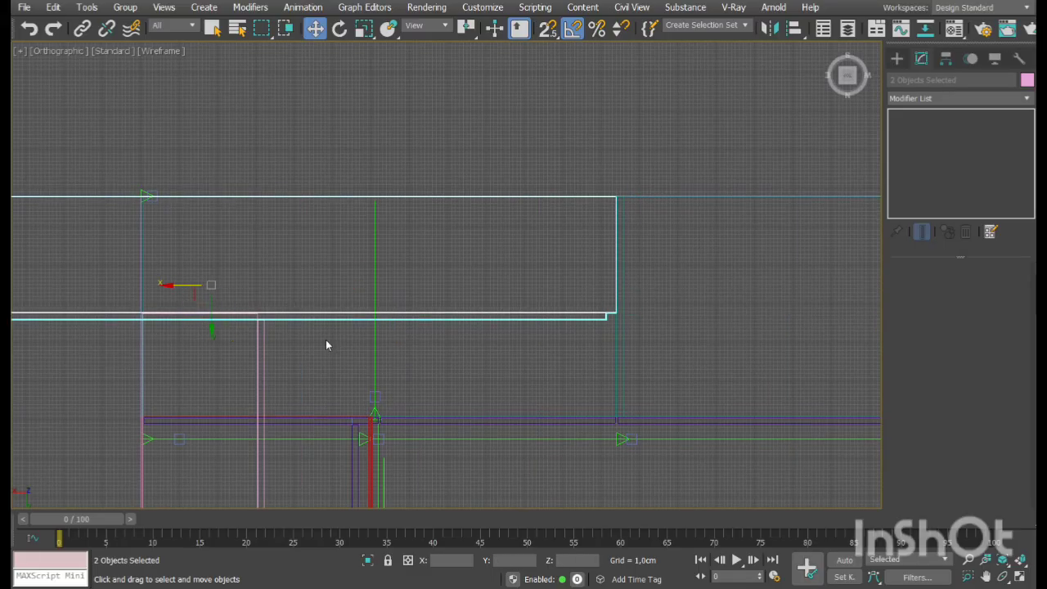
left_click(370, 319)
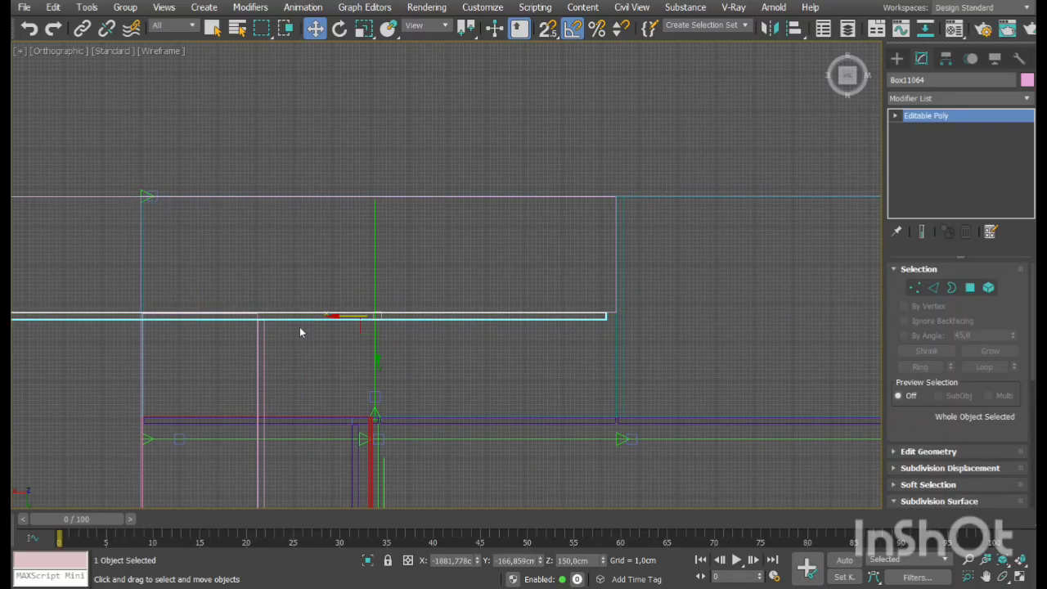
left_click_drag(353, 324, 357, 326)
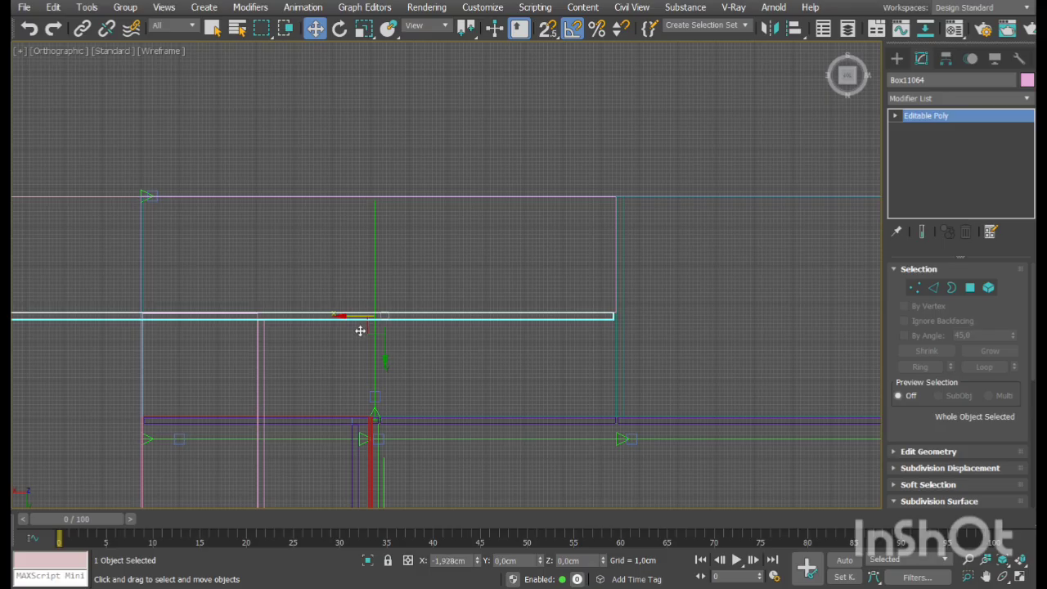
Shorten the copied front panel by moving its far-end vertices up to the adjoining front panel at the corner
scroll(236, 287, "down", 2)
middle_click_drag(237, 287, 601, 317)
left_click(915, 288)
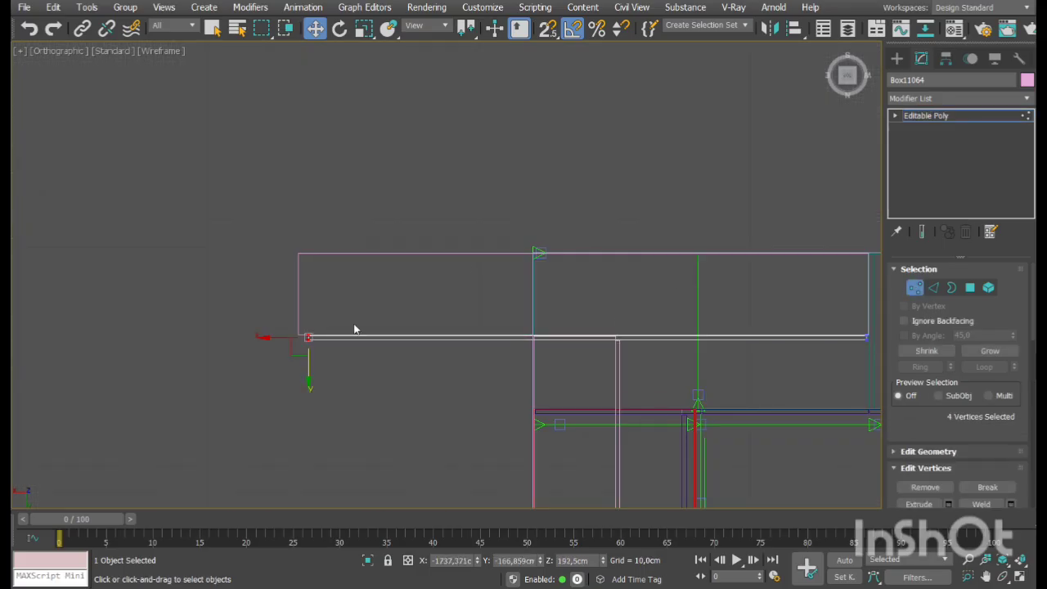
left_click_drag(297, 338, 615, 410)
scroll(625, 373, "up", 5)
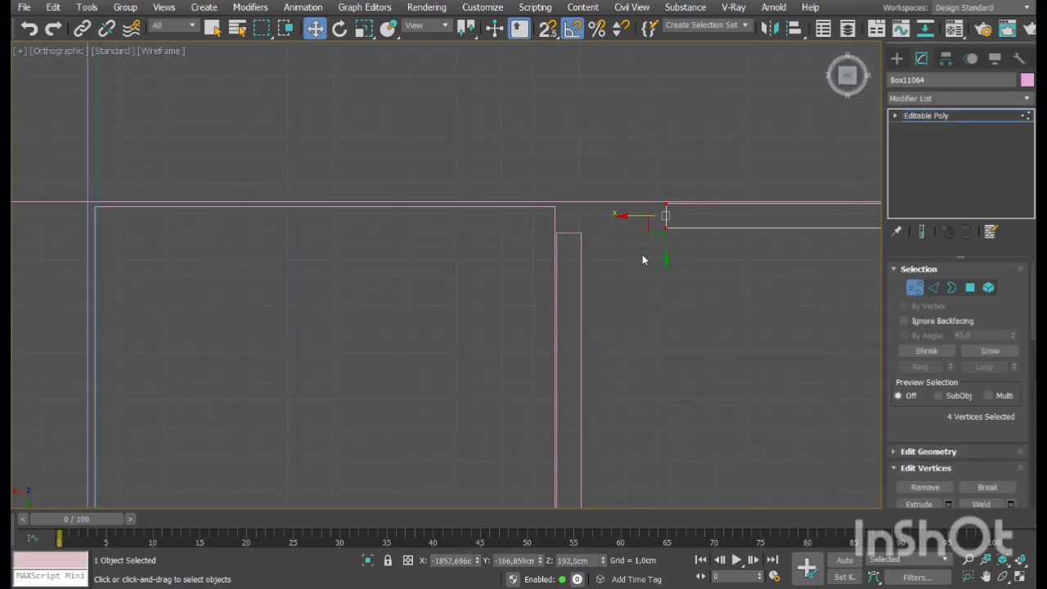
left_click_drag(650, 221, 561, 241)
key("1")
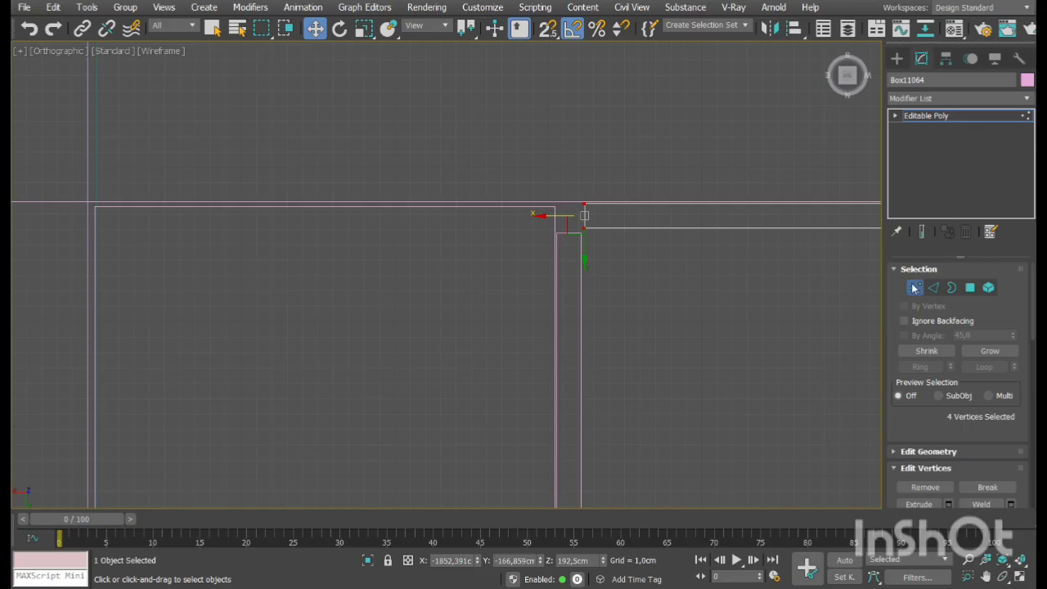
Shorten the copied wall cabinet's carcass by moving its overhanging end vertices back to the wall at the corner
scroll(472, 185, "down", 3)
middle_click_drag(477, 186, 587, 348)
left_click(305, 352)
scroll(332, 344, "down", 2)
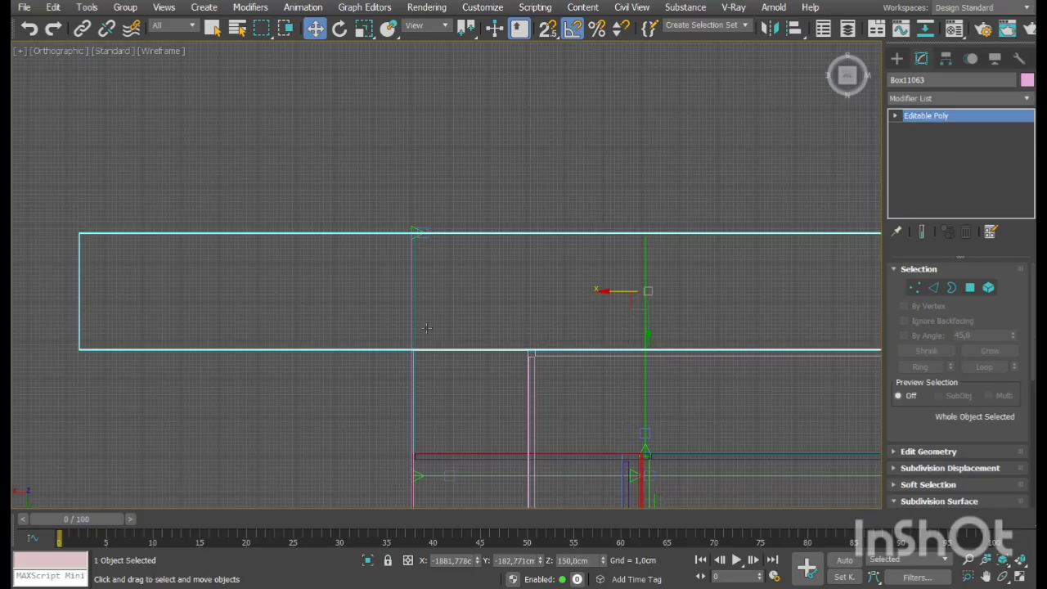
left_click(914, 289)
left_click_drag(374, 421, 65, 221)
left_click_drag(77, 292, 401, 352)
middle_click_drag(668, 387, 390, 244)
scroll(391, 244, "down", 3)
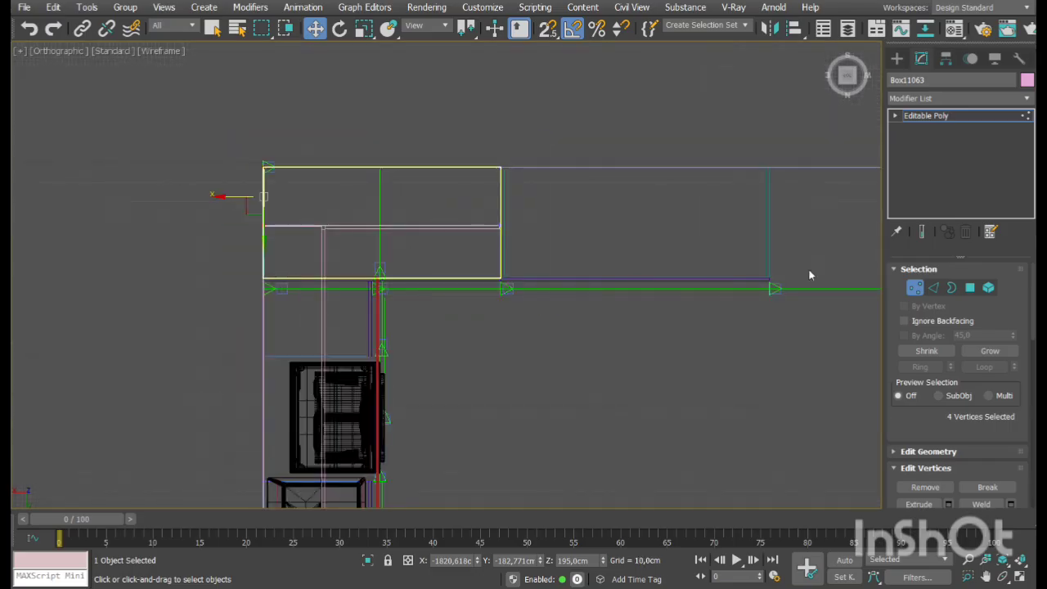
left_click(915, 289)
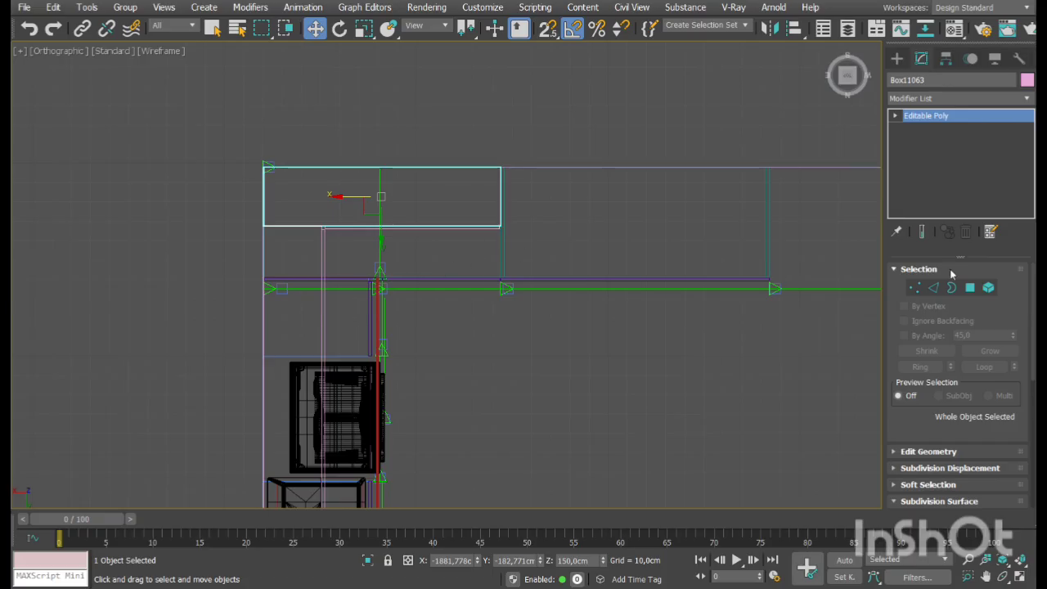
Connect the copied front panel's long edges and move the new edge loop near the corner, split into a narrow pair
scroll(375, 234, "up", 5)
scroll(375, 234, "up", 2)
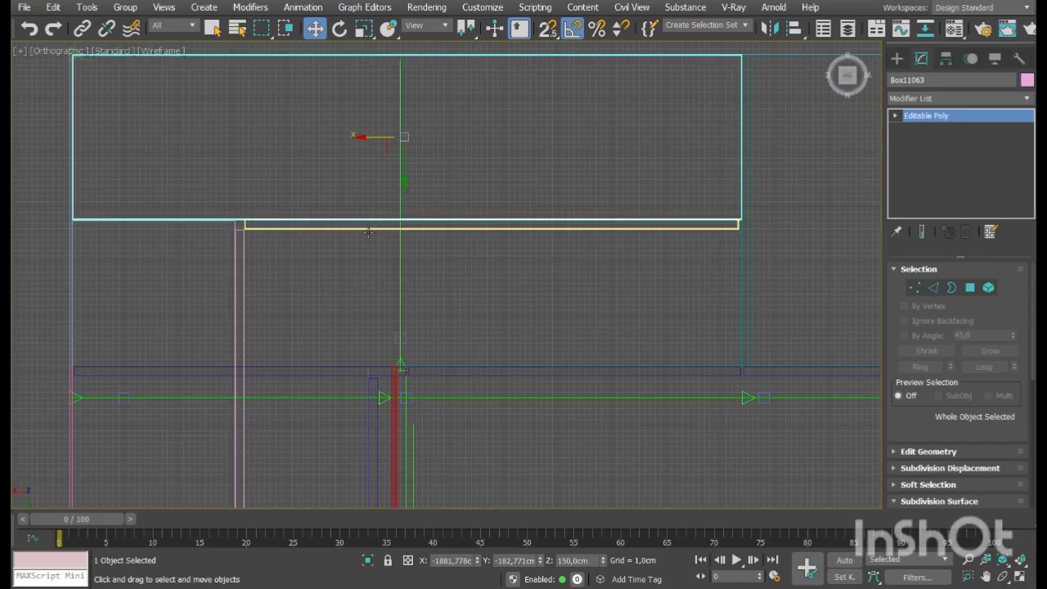
left_click(932, 287)
left_click_drag(334, 125, 340, 338)
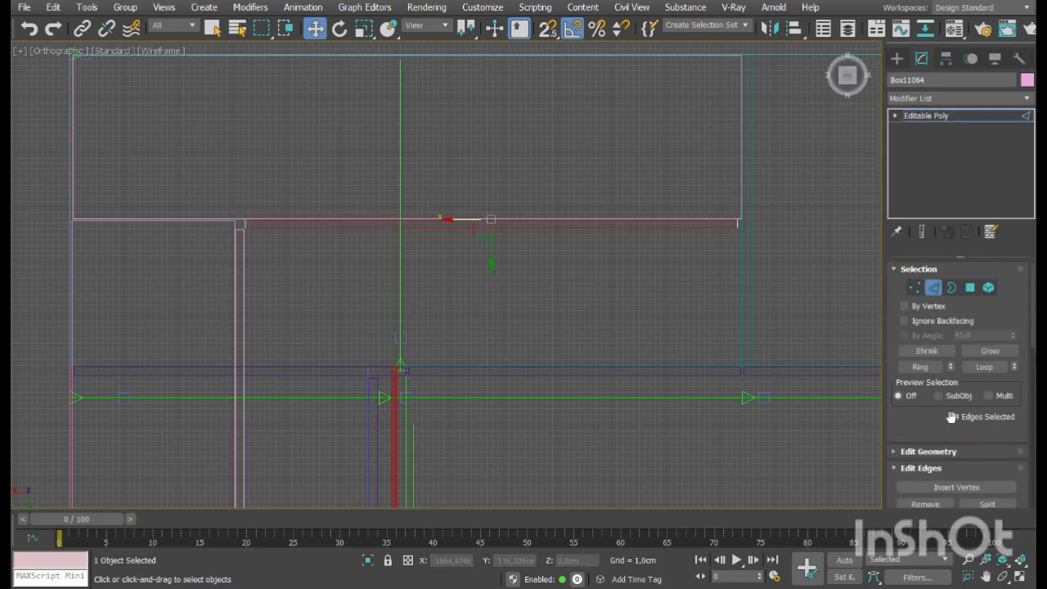
left_click_drag(934, 431, 934, 307)
left_click(1011, 409)
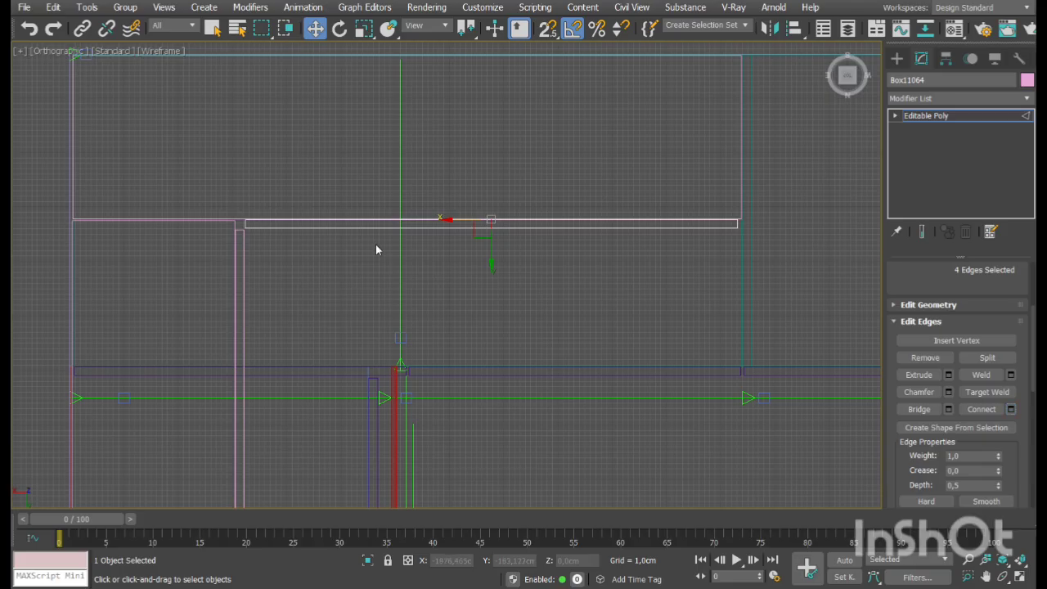
left_click(458, 348)
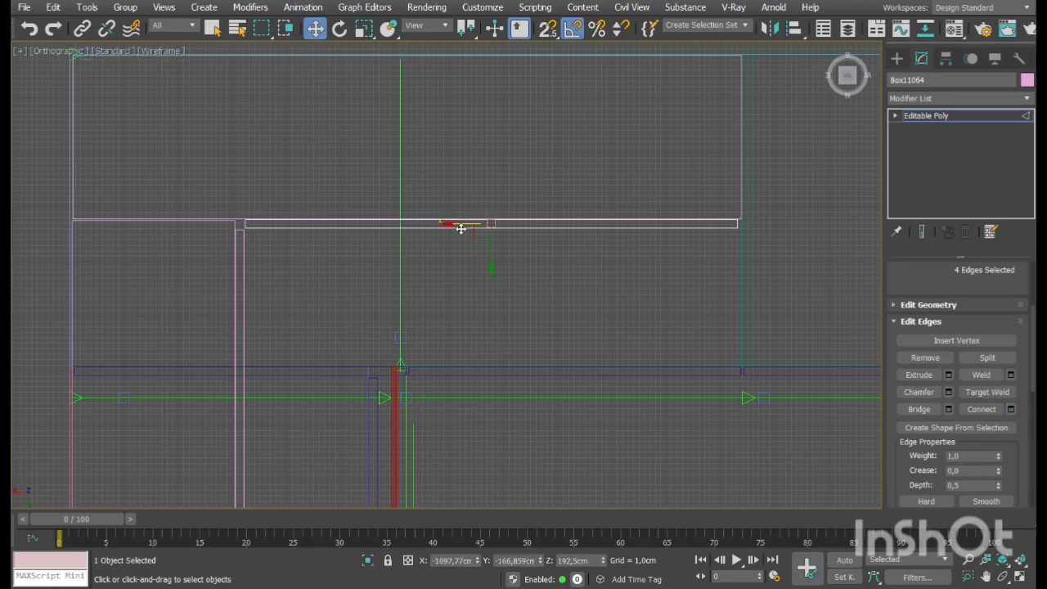
left_click_drag(461, 226, 248, 244)
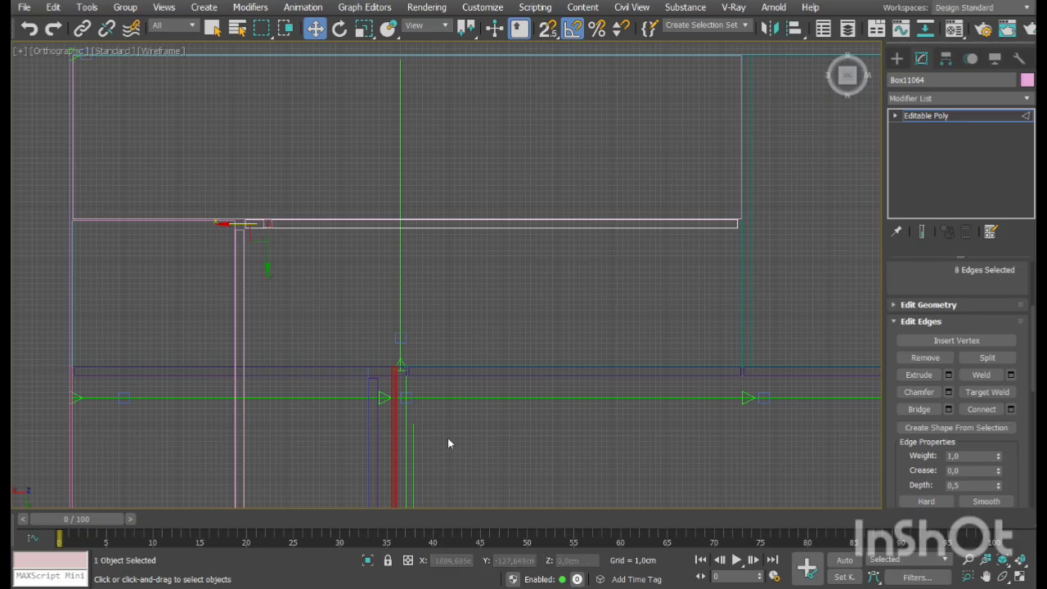
Delete the narrow polygon strip between the two edge loops on the copied front panel and select the open borders
left_click(895, 116)
left_click(925, 180)
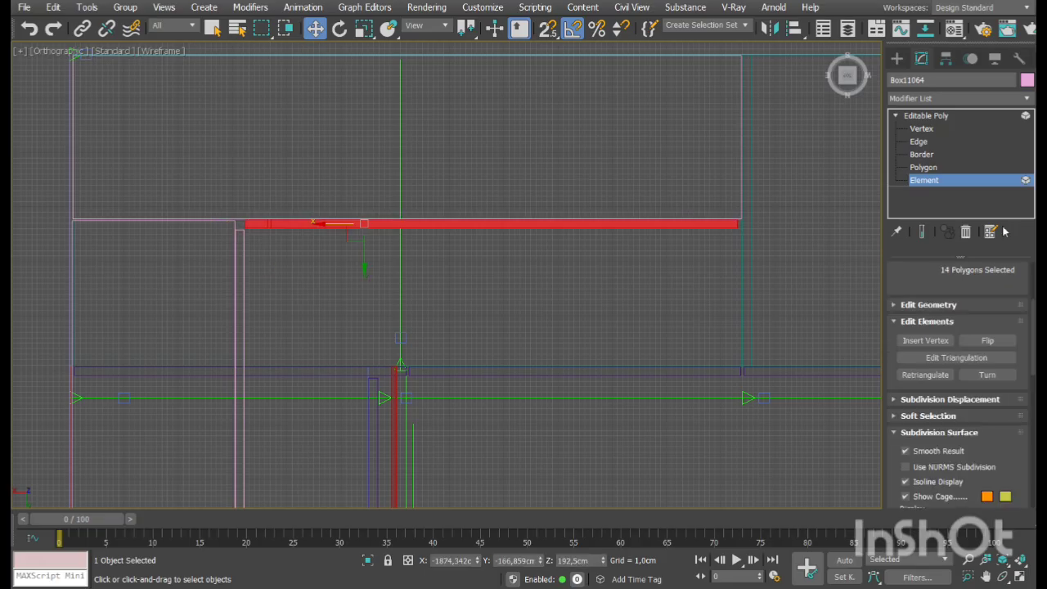
left_click(931, 169)
left_click_drag(804, 175, 567, 323, "alt")
left_click_drag(253, 257, 207, 190, "alt")
left_click(838, 407)
left_click(923, 154)
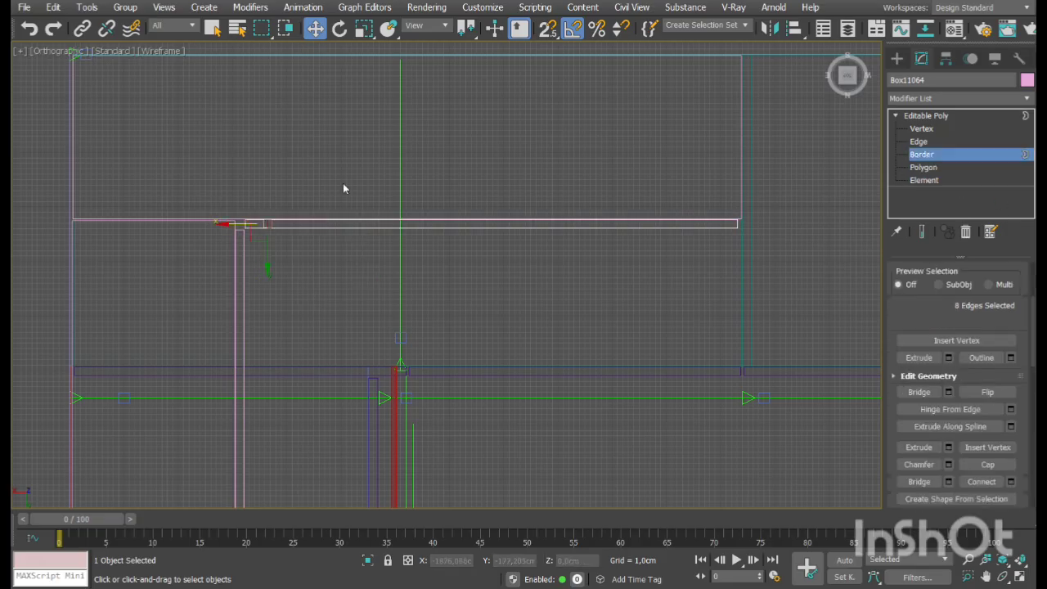
Inspect the split front panel and the corner wall units in the maximized perspective view
key("alt+w")
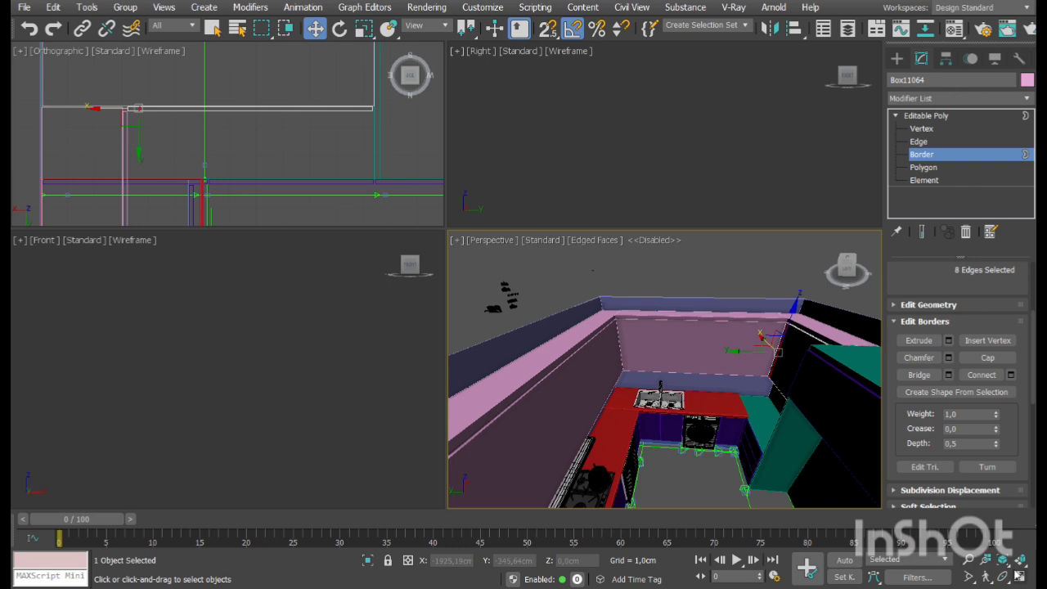
left_click(1021, 577)
left_click(986, 577)
left_click_drag(630, 360, 595, 357)
key("z")
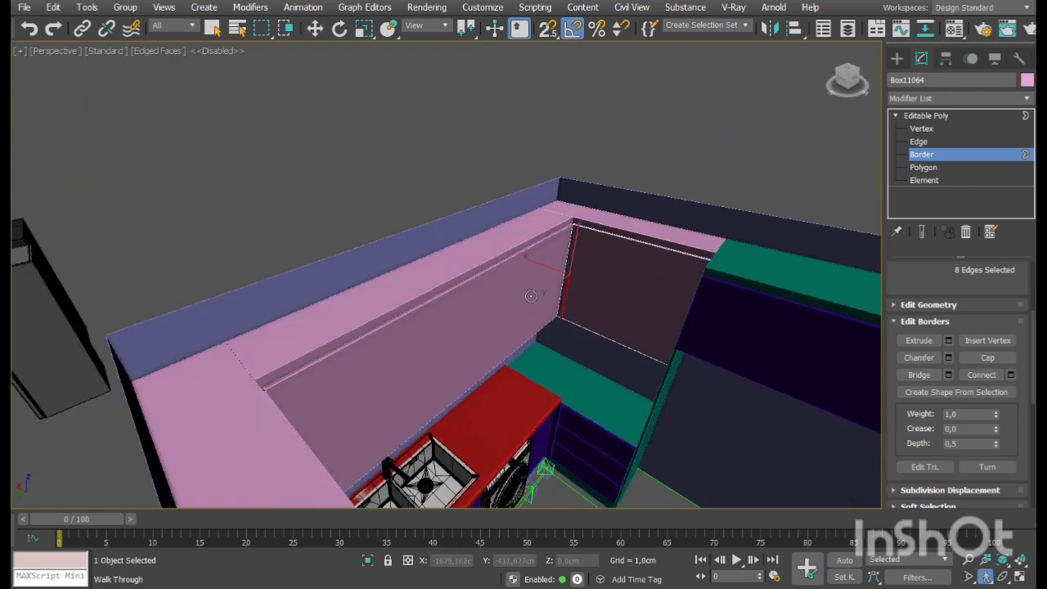
Cap the split corner front panel's open borders and divide its wide part with a narrow pair of horizontal edges
key("w")
left_click(966, 360)
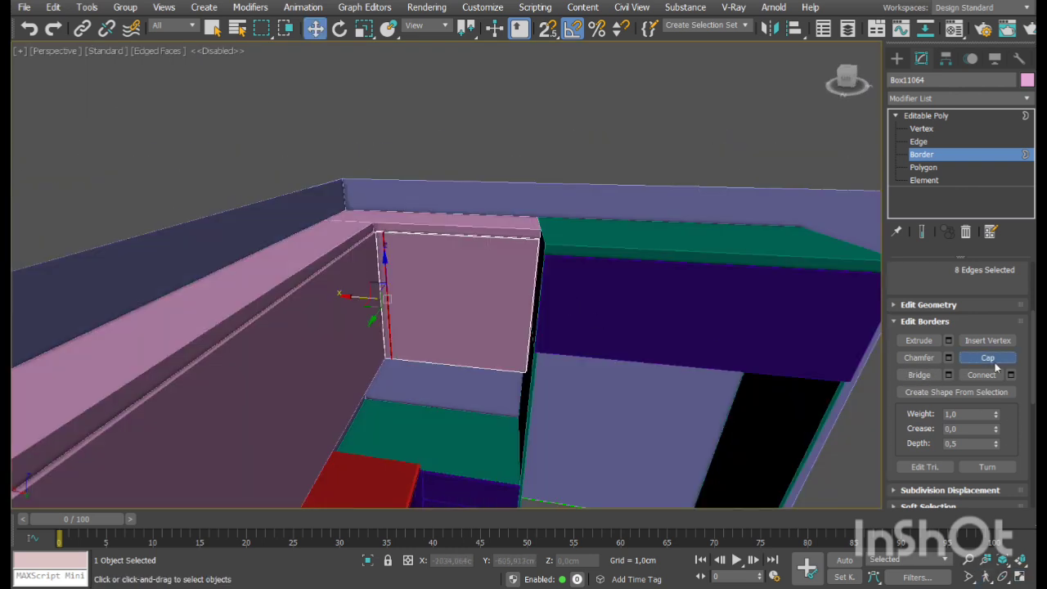
left_click(922, 143)
left_click_drag(607, 299, 432, 300)
scroll(433, 300, "up", 3)
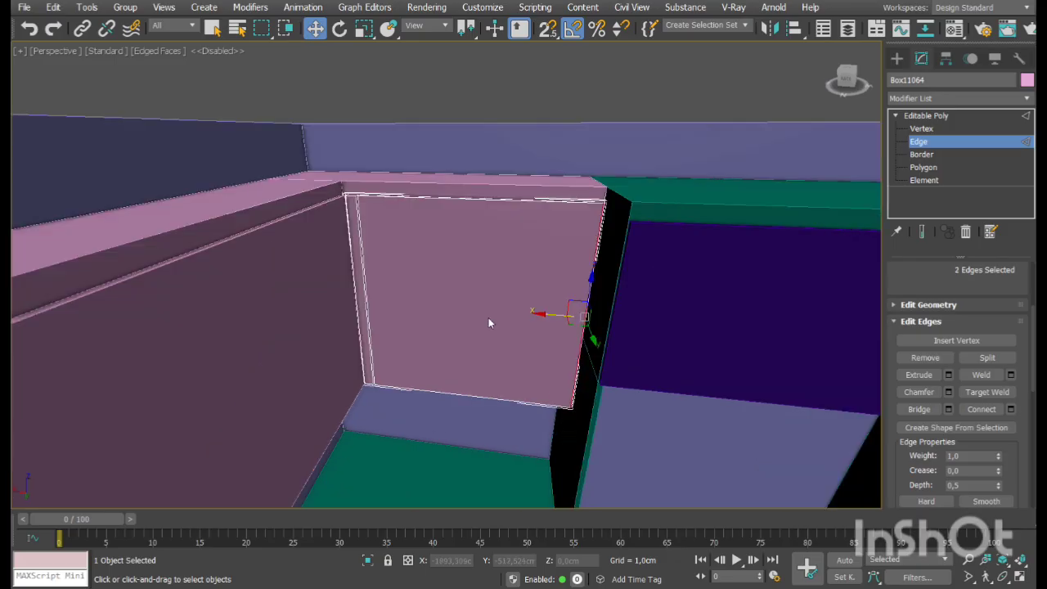
middle_click_drag(488, 319, 500, 295)
left_click_drag(932, 299, 923, 318)
left_click(920, 358)
left_click(1012, 465)
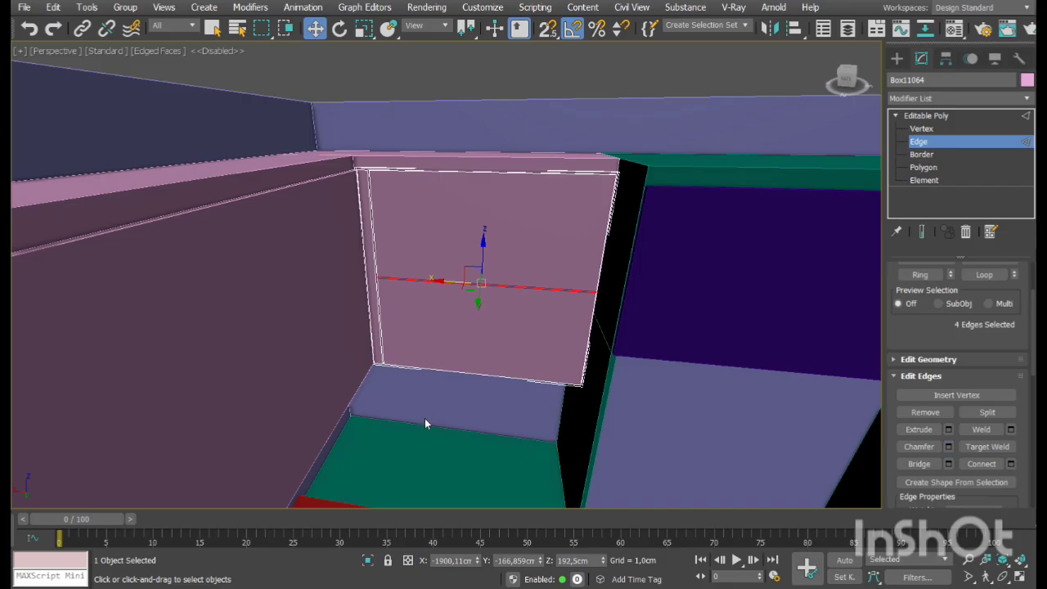
Delete the narrow horizontal polygon strip on the corner front panel and cap the open borders
left_click(923, 180)
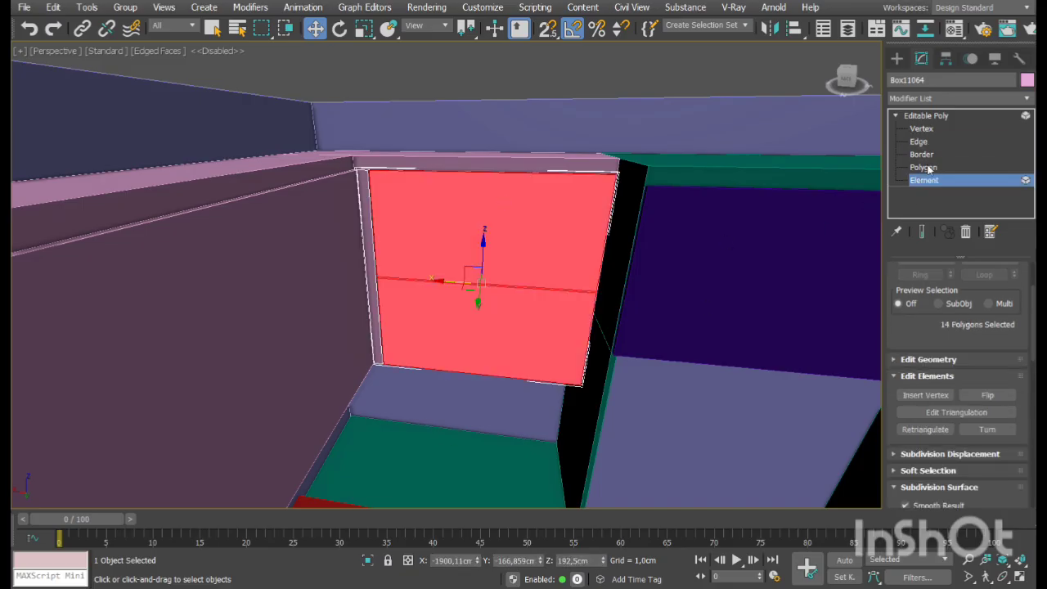
left_click(924, 167)
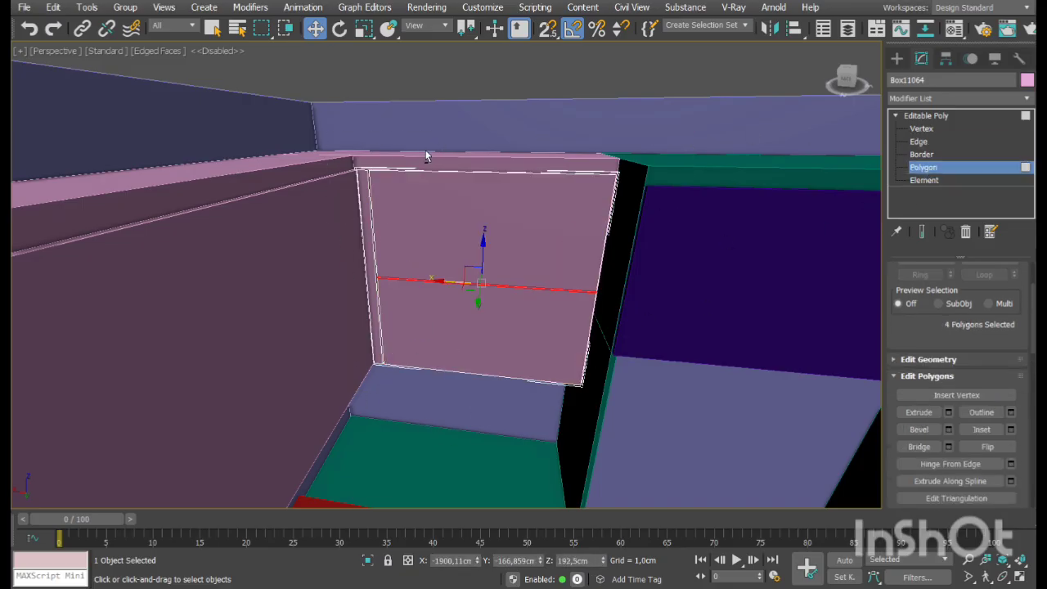
key("3")
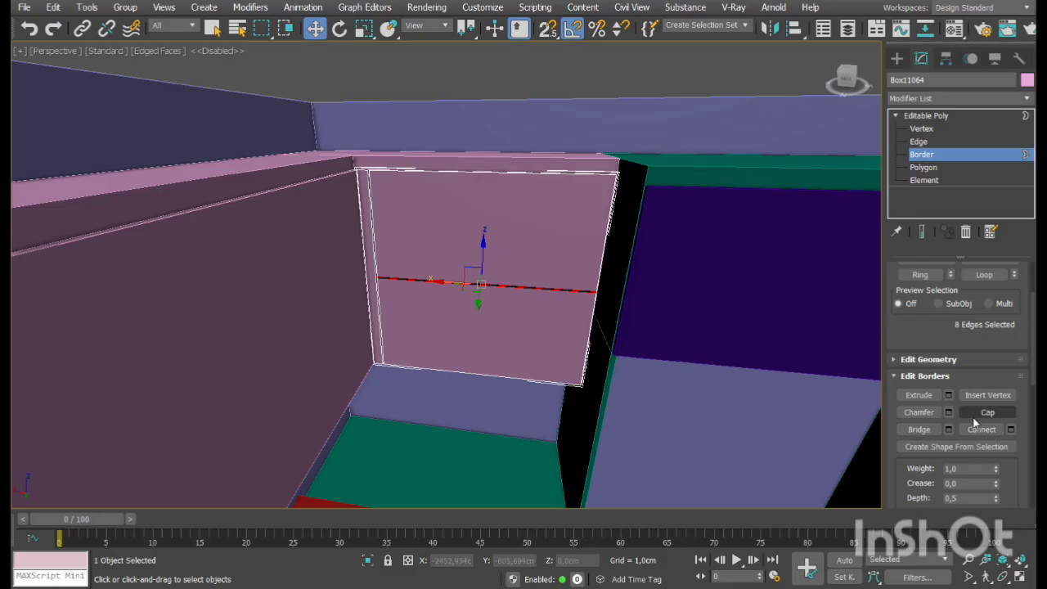
left_click(932, 155)
left_click(782, 190)
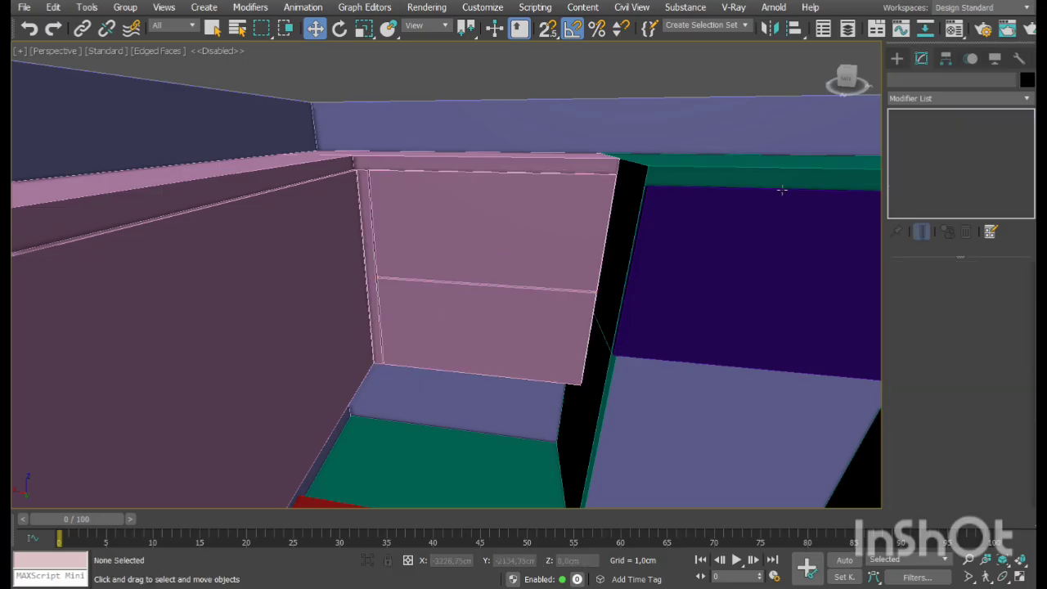
Copy the red countertop of the stove run onto the base cabinets at the opposite corner in the top view
key("ctrl+r")
left_click_drag(514, 368, 412, 281)
key("Escape")
left_click(1004, 577)
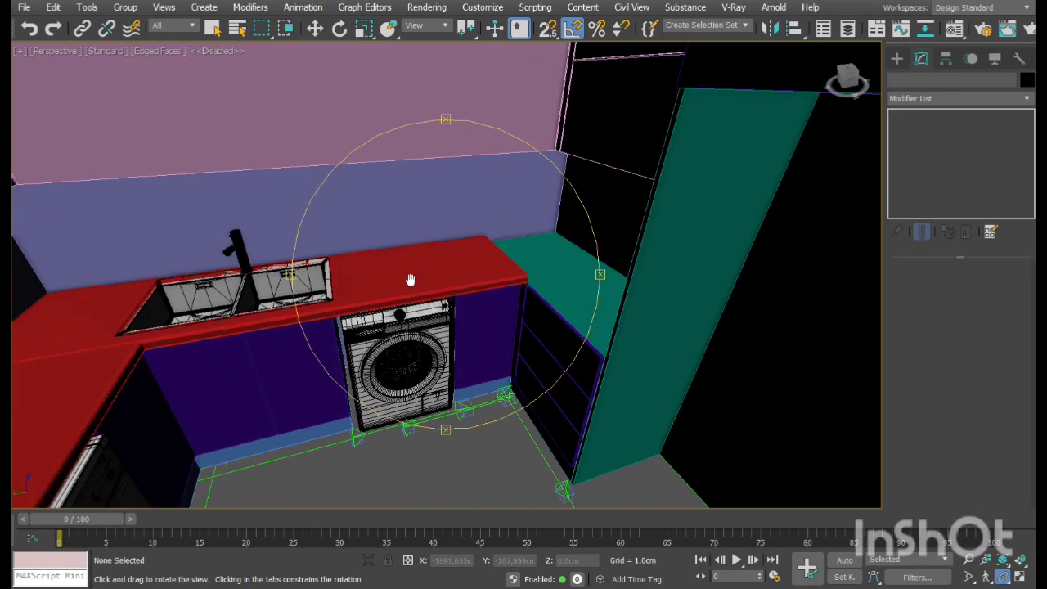
key("Escape")
left_click(125, 370)
left_click(1021, 577)
right_click(265, 161)
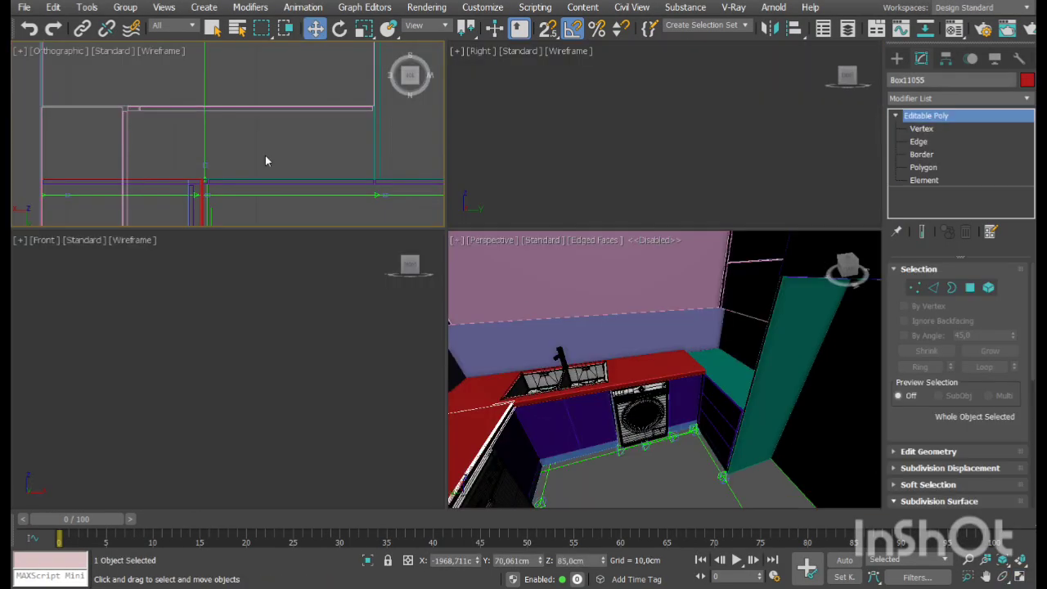
left_click(1021, 578)
scroll(605, 291, "down", 5)
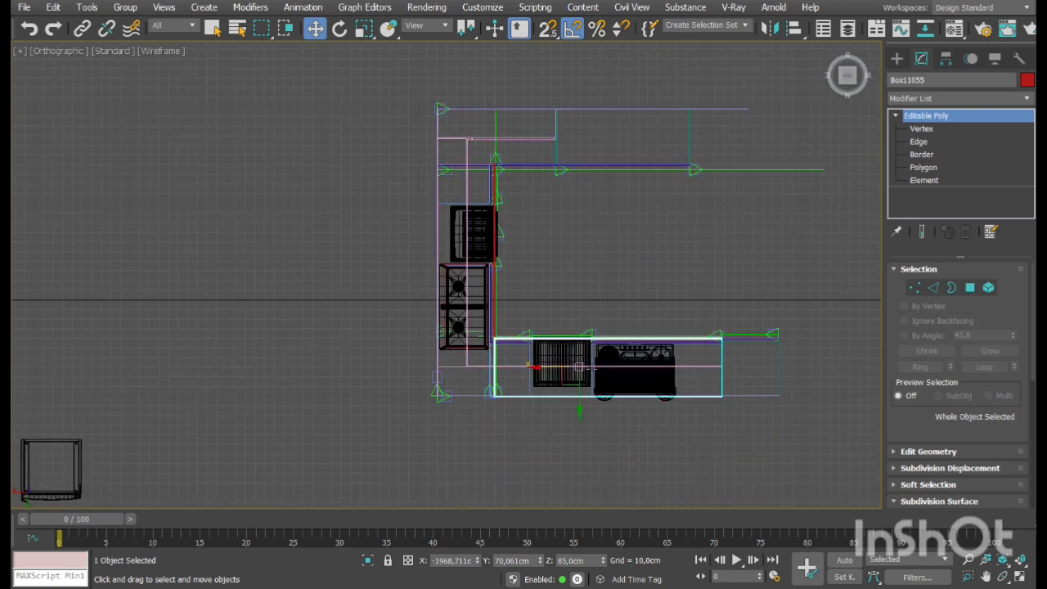
left_click(434, 144)
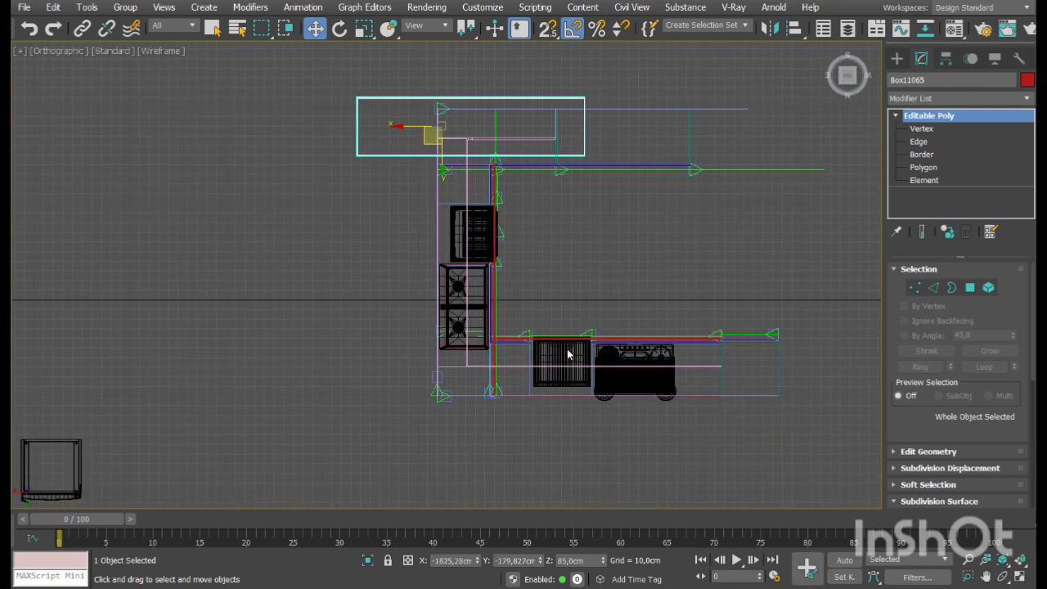
Rotate the copied countertop 180 degrees and align it with the back wall and the tall cabinet's side
left_click(340, 30)
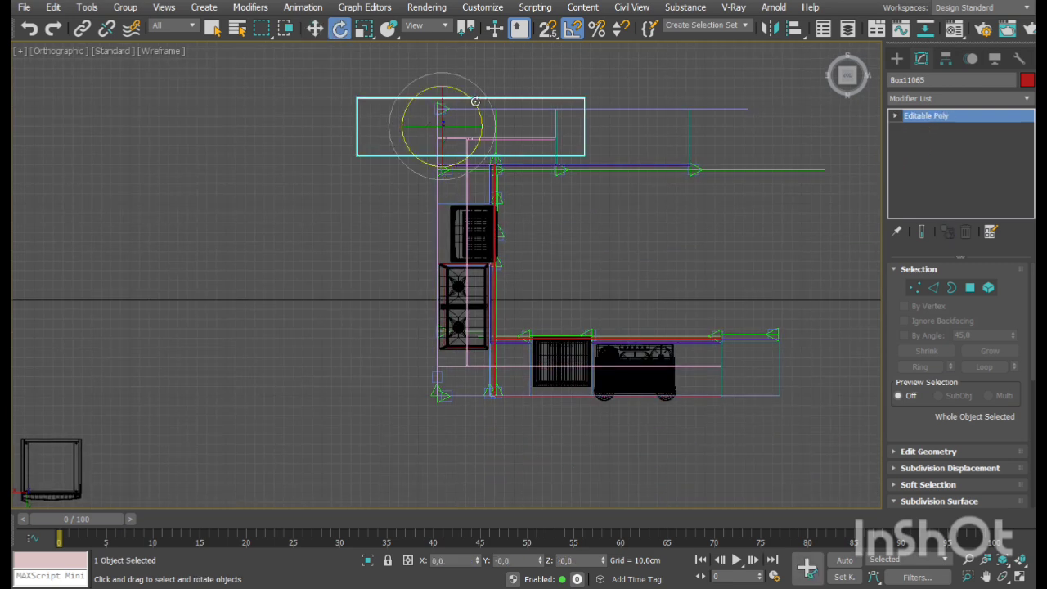
left_click_drag(475, 102, 544, 193)
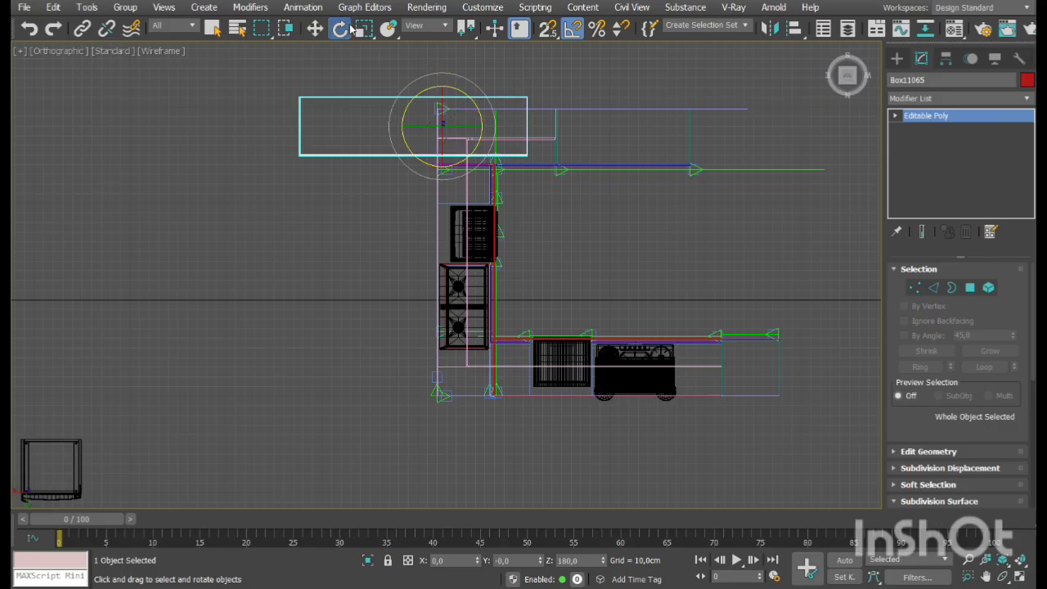
left_click(315, 29)
scroll(434, 155, "up", 3)
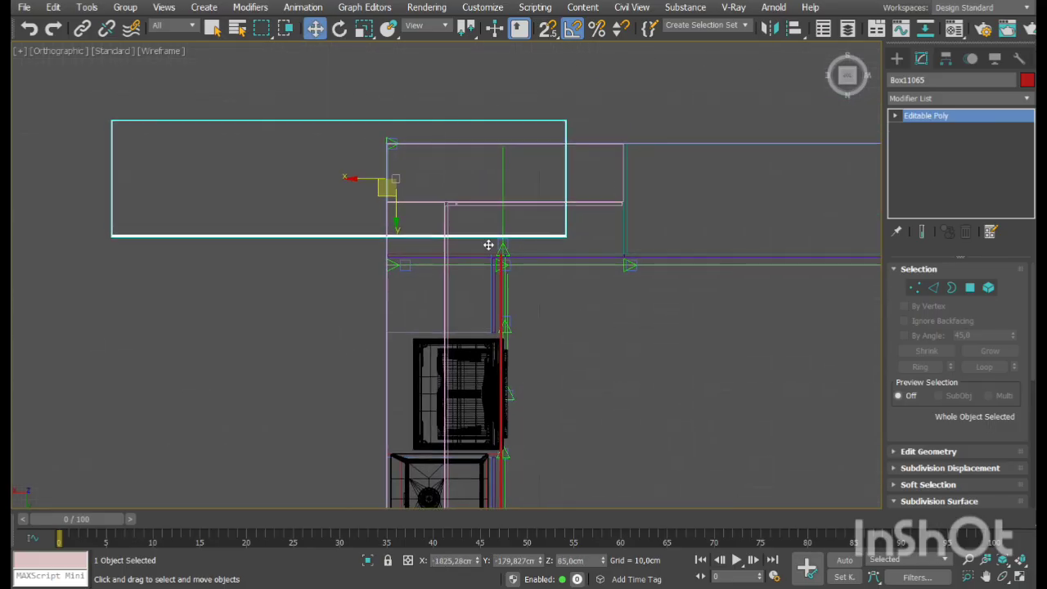
left_click_drag(386, 188, 434, 224)
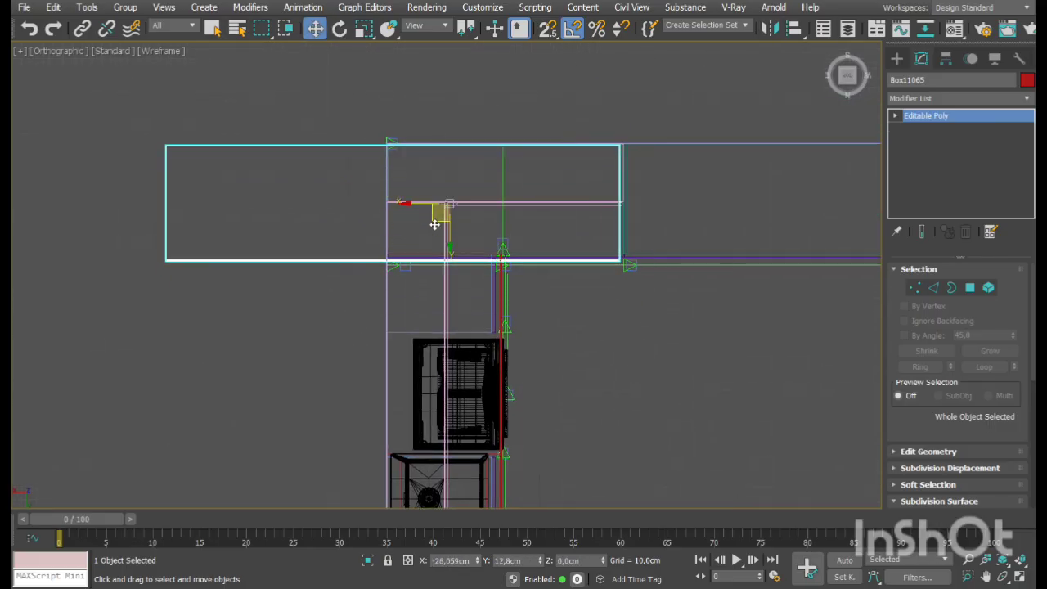
scroll(565, 185, "up", 5)
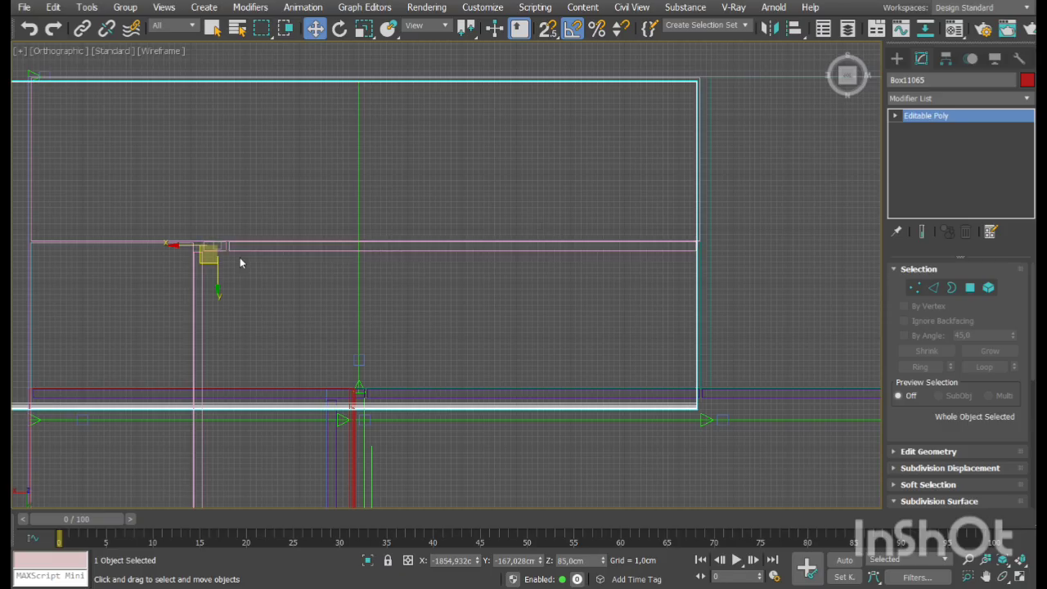
left_click_drag(222, 276, 222, 273)
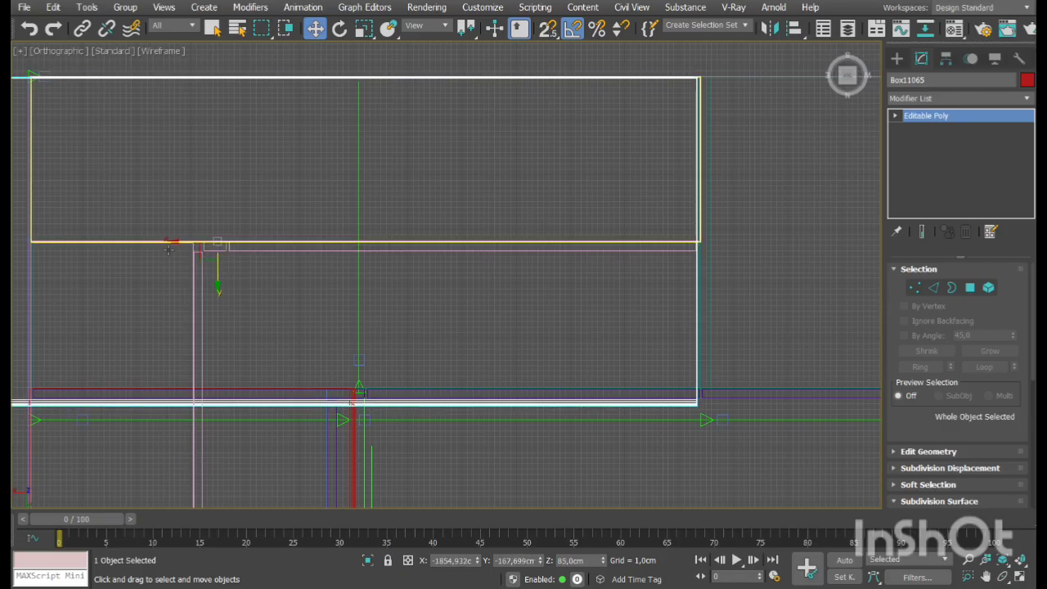
Shorten the copied countertop by moving its overhanging end vertices to the side wall at the corner
scroll(627, 275, "down", 3)
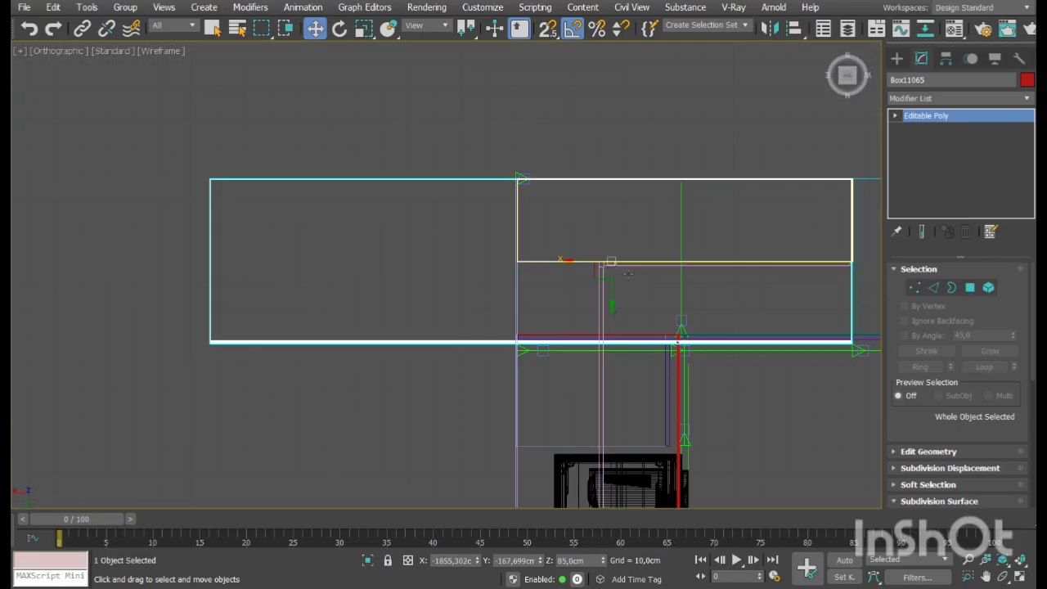
left_click(914, 288)
left_click_drag(322, 359, 168, 147)
left_click_drag(198, 325, 496, 345)
left_click(918, 290)
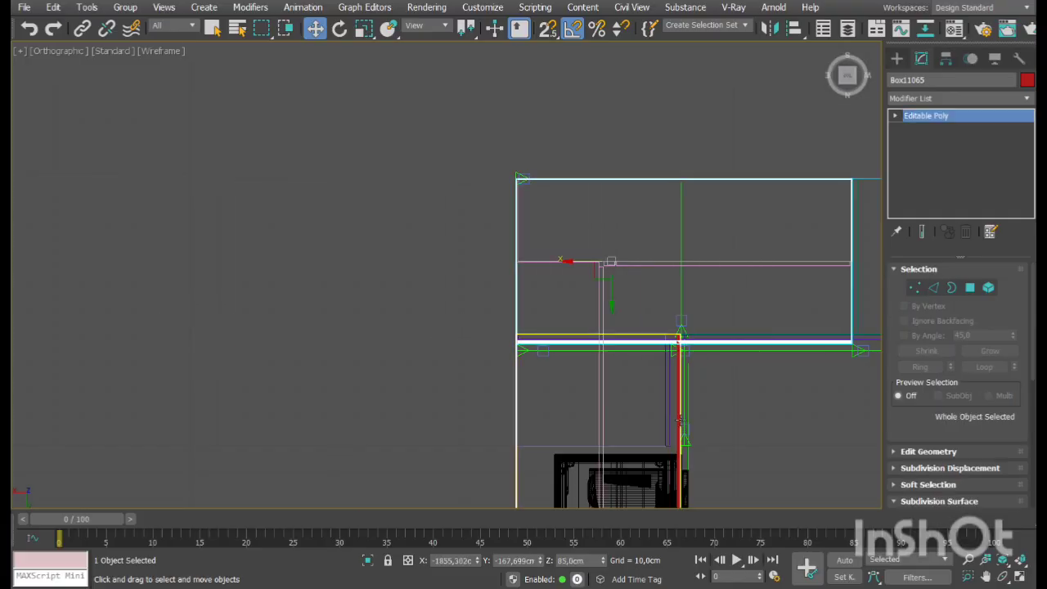
Shorten the sink countertop by moving its corner end vertices to the front edge of the copied countertop
scroll(679, 417, "up", 3)
left_click(680, 352)
left_click(924, 131)
left_click_drag(825, 159, 143, 360)
left_click_drag(649, 290, 648, 310)
scroll(685, 332, "down", 4)
left_click(912, 288)
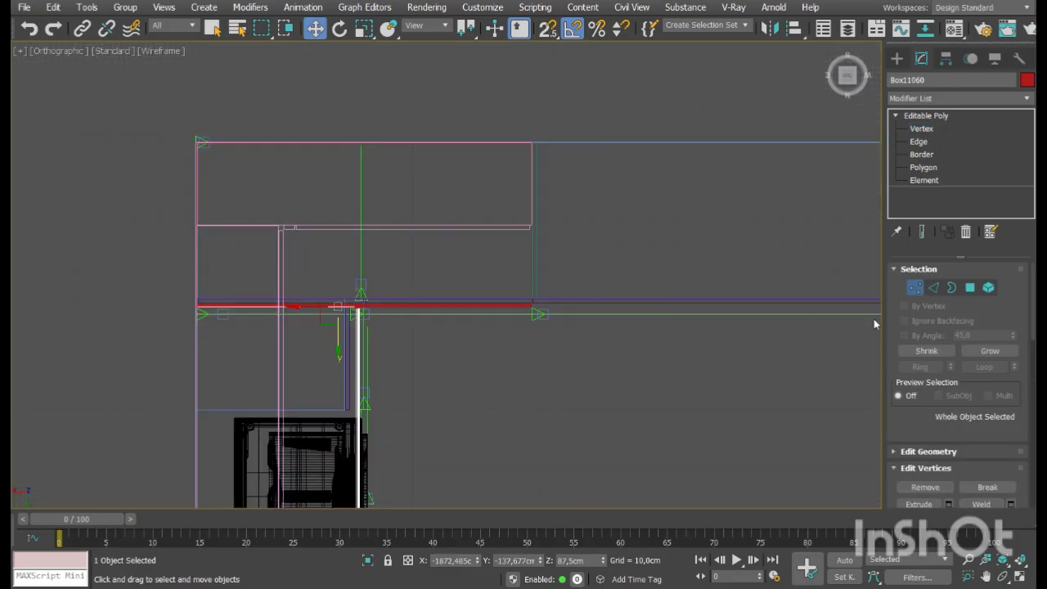
left_click(648, 416)
Inspect the countertops and wall units around the whole kitchen in the maximized perspective view
middle_click_drag(646, 416, 556, 361)
scroll(556, 361, "down", 3)
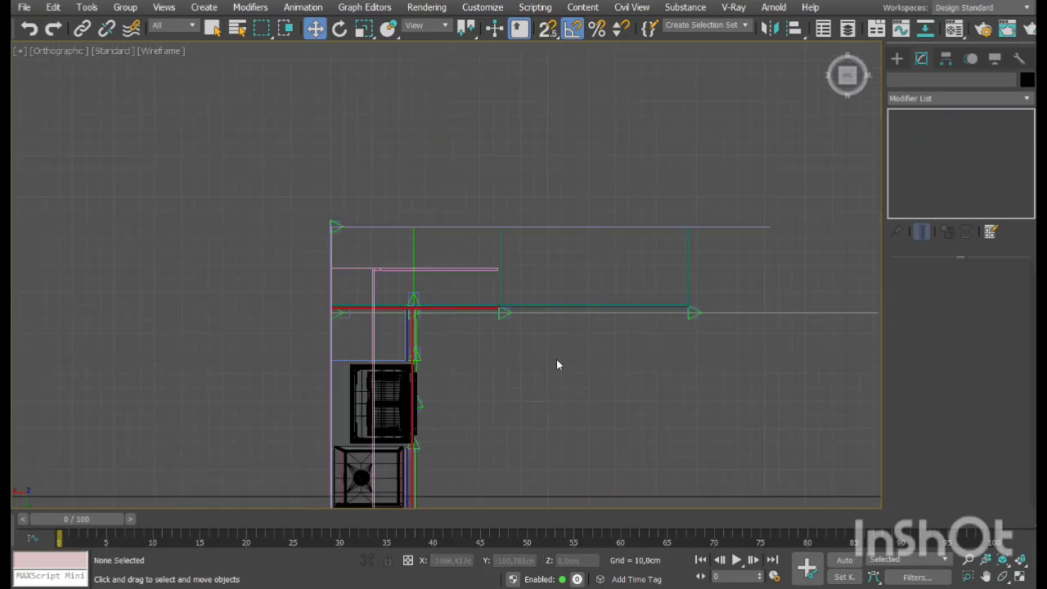
key("alt+w")
left_click(1023, 579)
left_click(1004, 577)
scroll(493, 307, "down", 5)
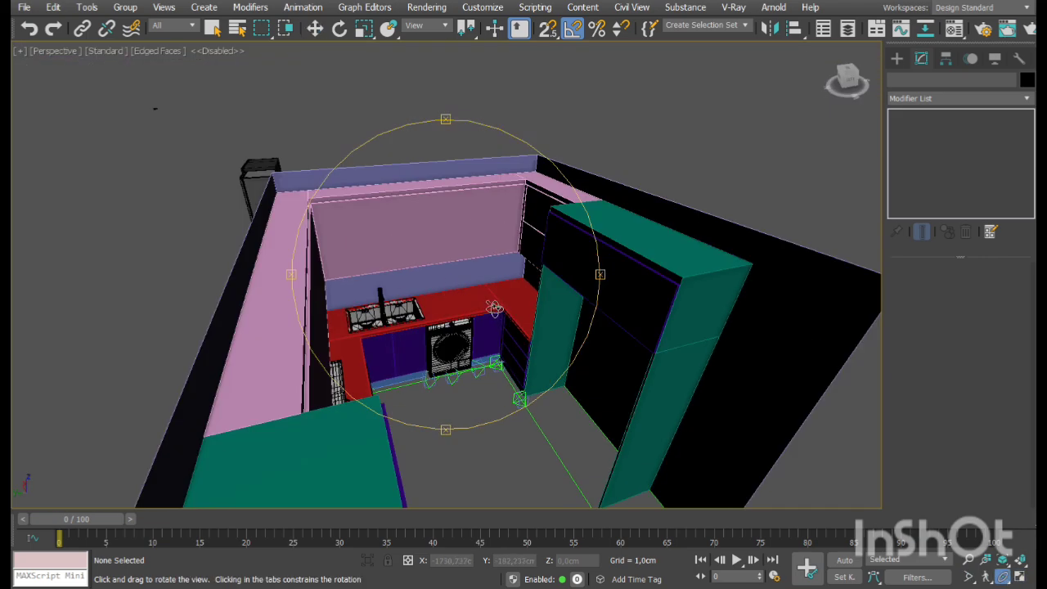
left_click_drag(493, 306, 456, 311)
middle_click_drag(456, 311, 539, 333)
key("w")
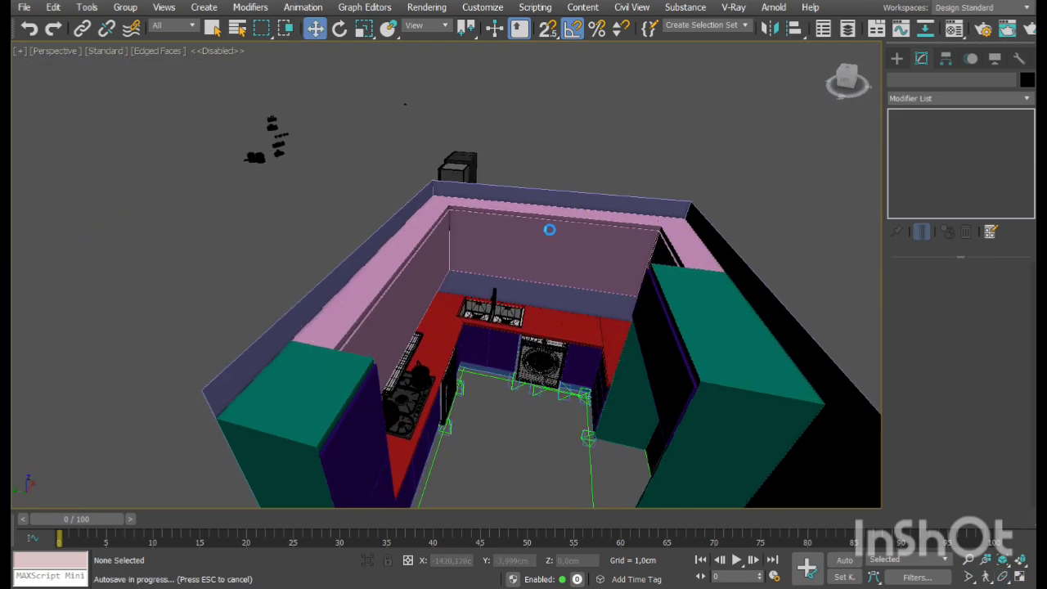
Connect the long horizontal edges of the wall cabinet front above the sink with four vertical segments
scroll(550, 230, "up", 3)
left_click(545, 225)
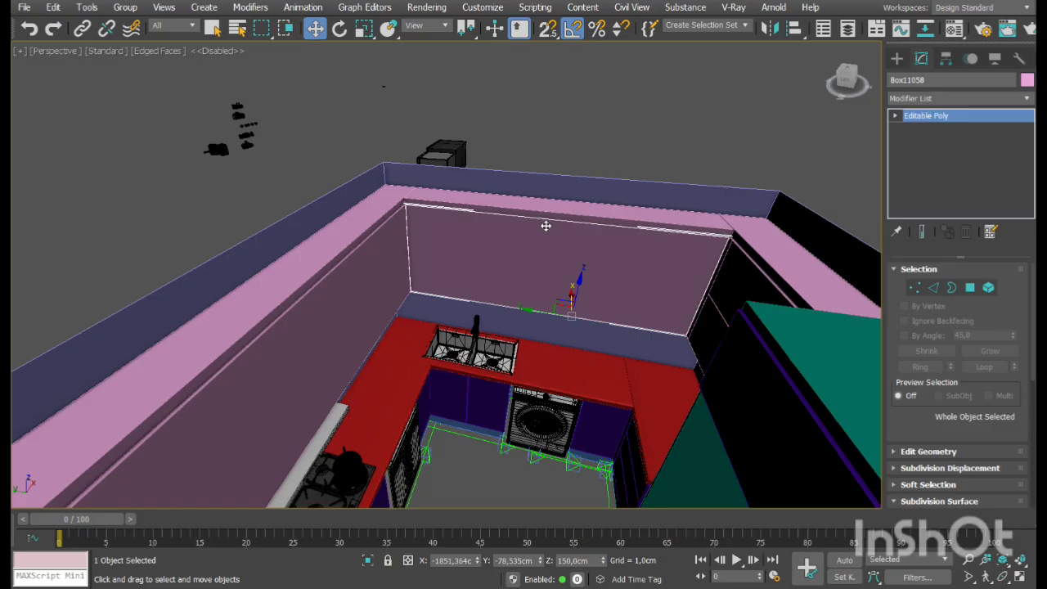
left_click(934, 287)
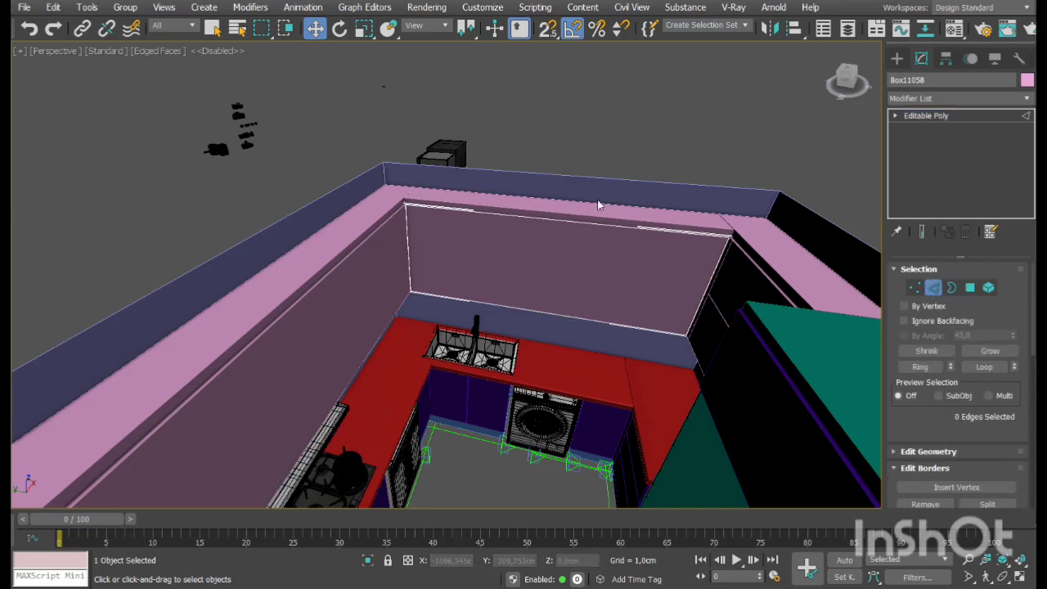
scroll(945, 436, "down", 4)
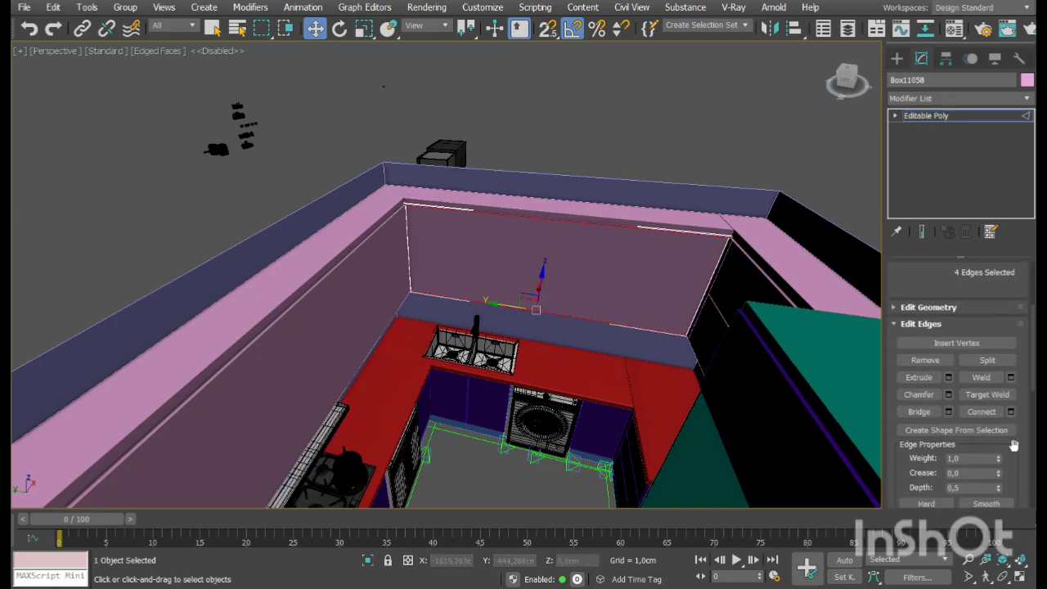
left_click(982, 411)
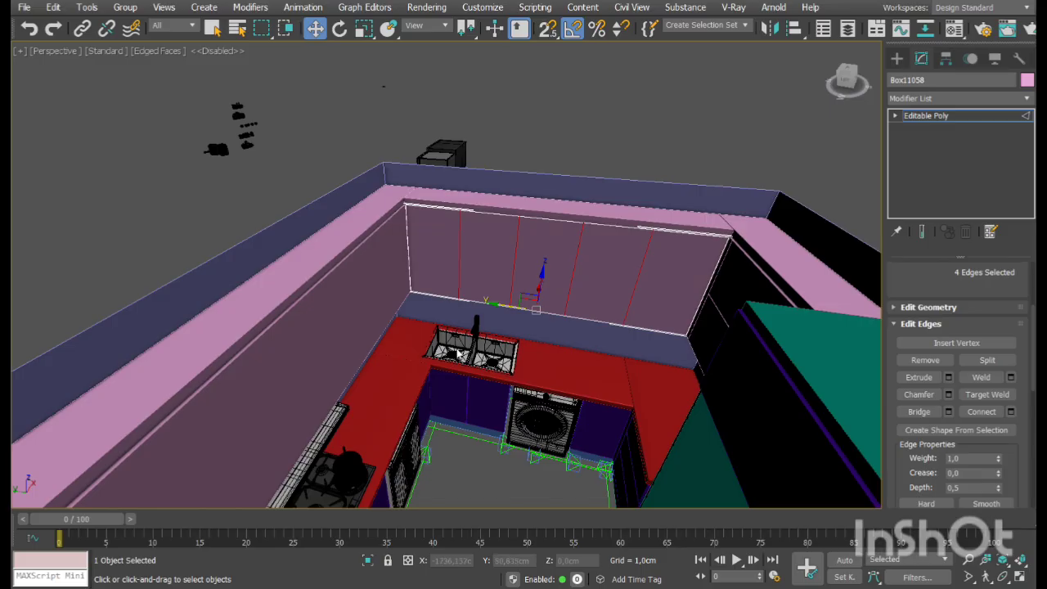
Extend the four vertical edges to full loops around the front panel and chamfer them into narrow pairs
key("alt+l")
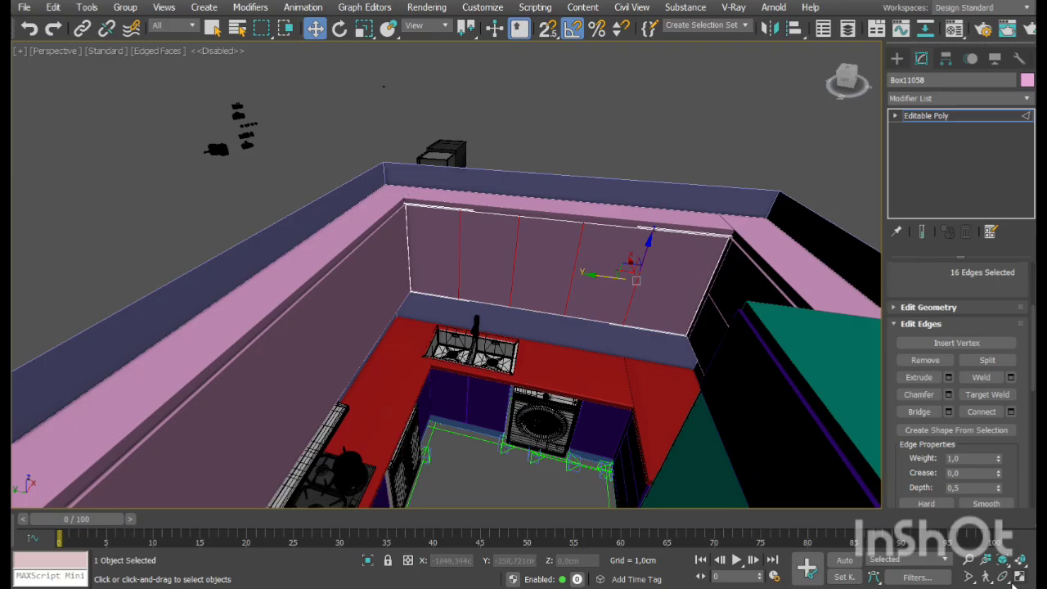
left_click(1005, 578)
left_click_drag(486, 275, 501, 265)
scroll(622, 299, "up", 4)
right_click(569, 295)
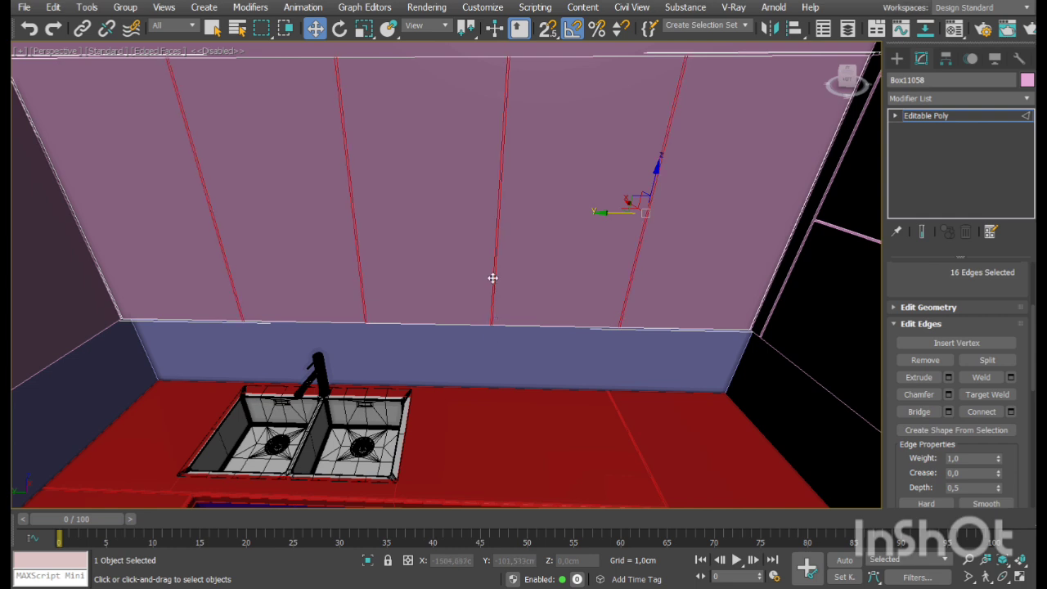
Delete the narrow polygon strips between the five doors of the front panel above the sink and cap the open borders
left_click(896, 116)
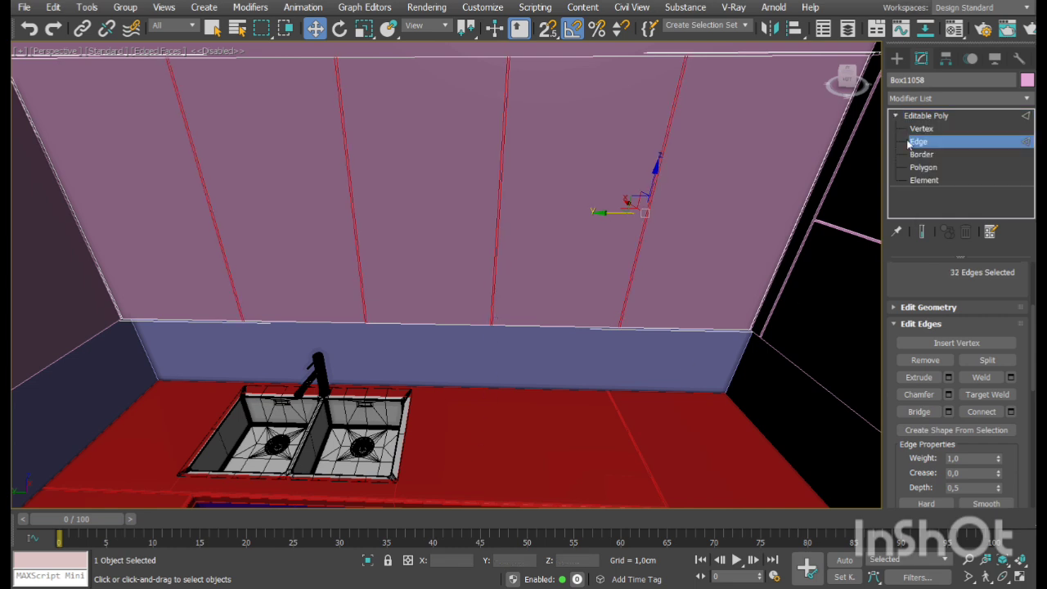
left_click(924, 180)
scroll(794, 195, "down", 5)
left_click(925, 167)
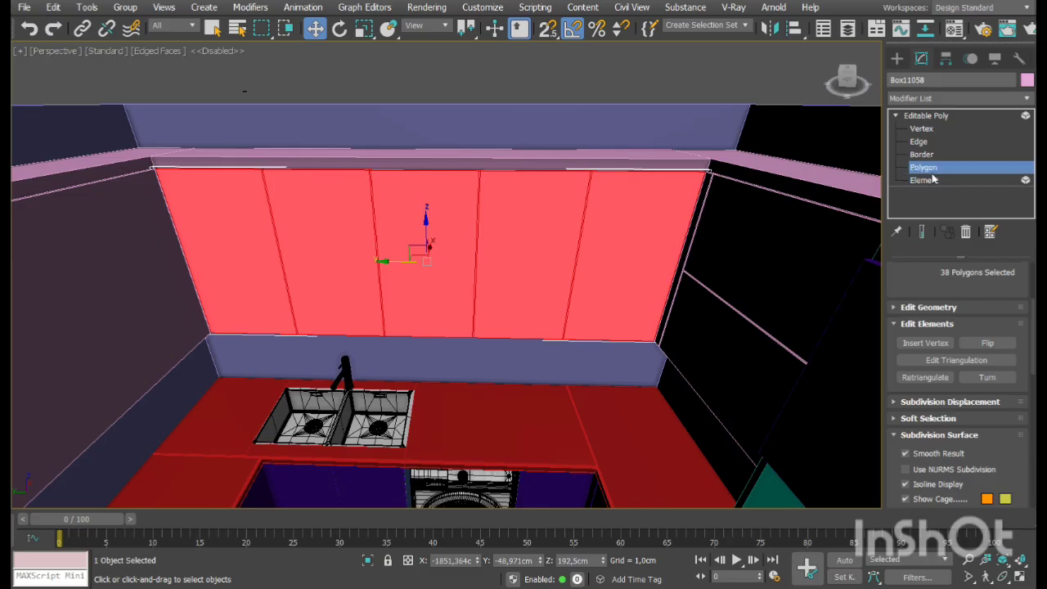
left_click_drag(673, 248, 667, 251, "alt")
left_click_drag(566, 137, 530, 218, "alt")
left_click_drag(443, 148, 409, 229, "alt")
left_click_drag(364, 154, 315, 233, "alt")
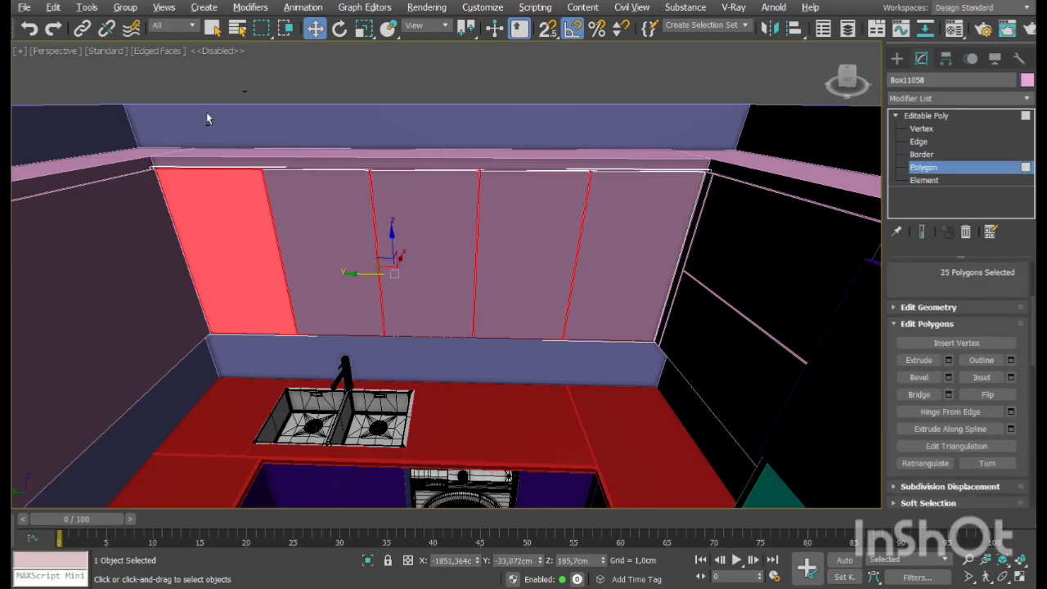
left_click_drag(206, 115, 76, 395, "alt")
left_click_drag(244, 321, 264, 355, "alt")
left_click_drag(342, 321, 365, 361, "alt")
left_click_drag(432, 321, 457, 367, "alt")
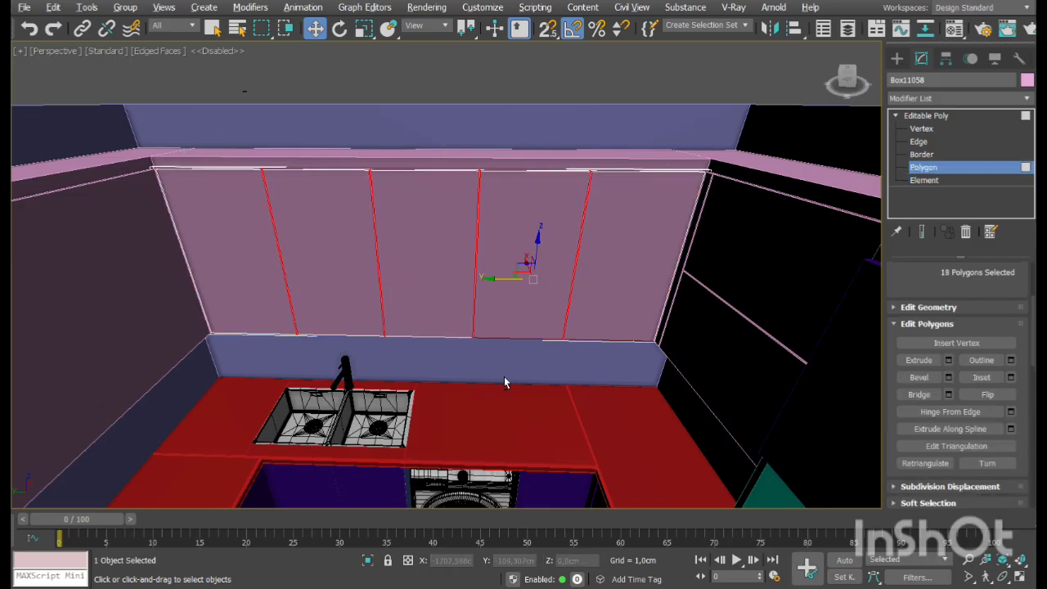
left_click_drag(533, 324, 553, 368, "alt")
left_click_drag(609, 326, 626, 383, "alt")
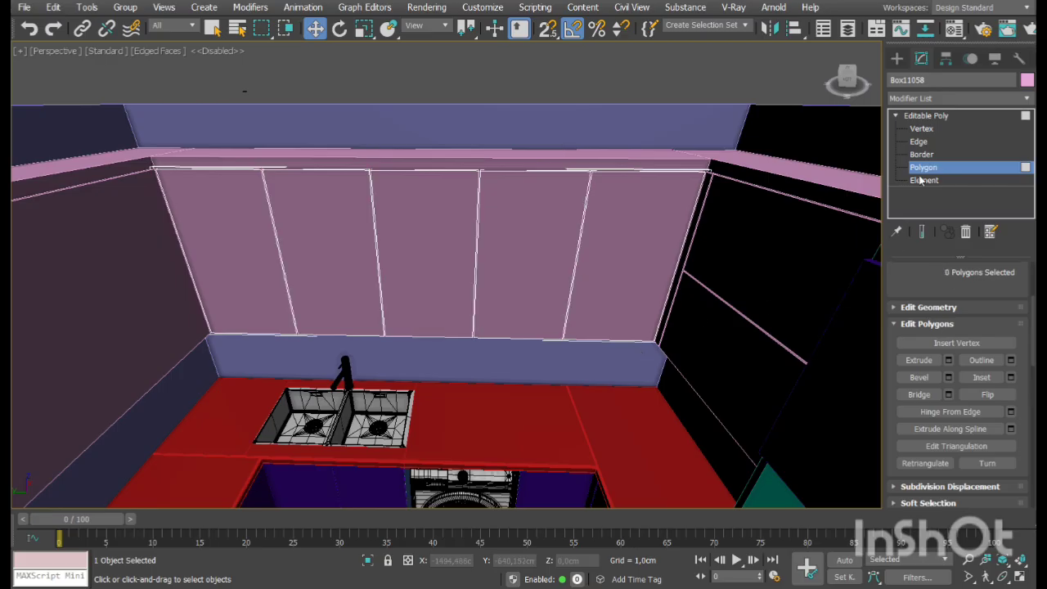
key("3")
left_click(1001, 364)
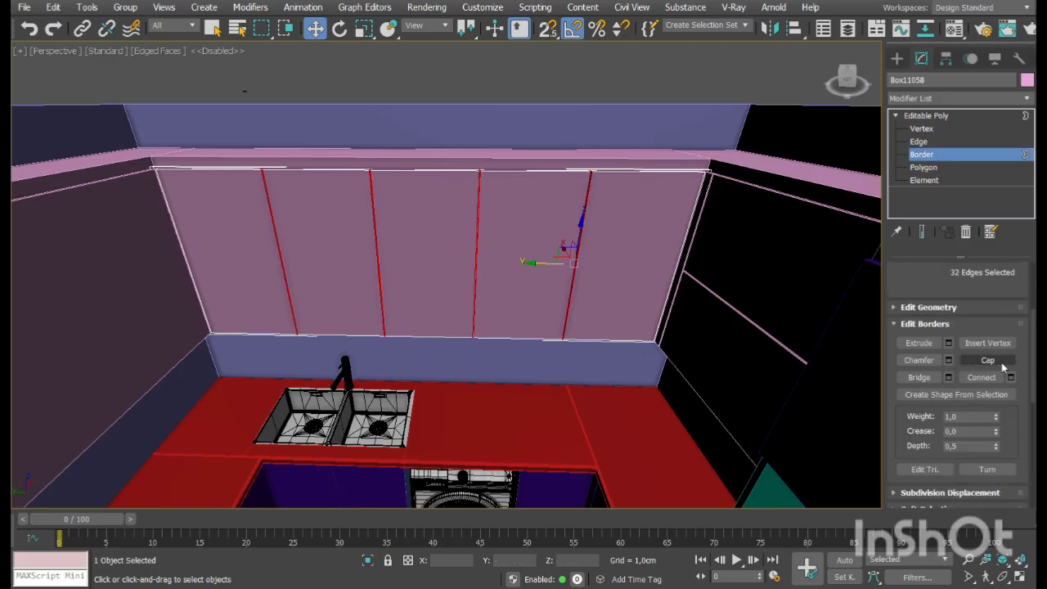
Move the second vertical divider of the front above the sink along its length to line up with the sink base cabinet's edge
left_click(927, 132)
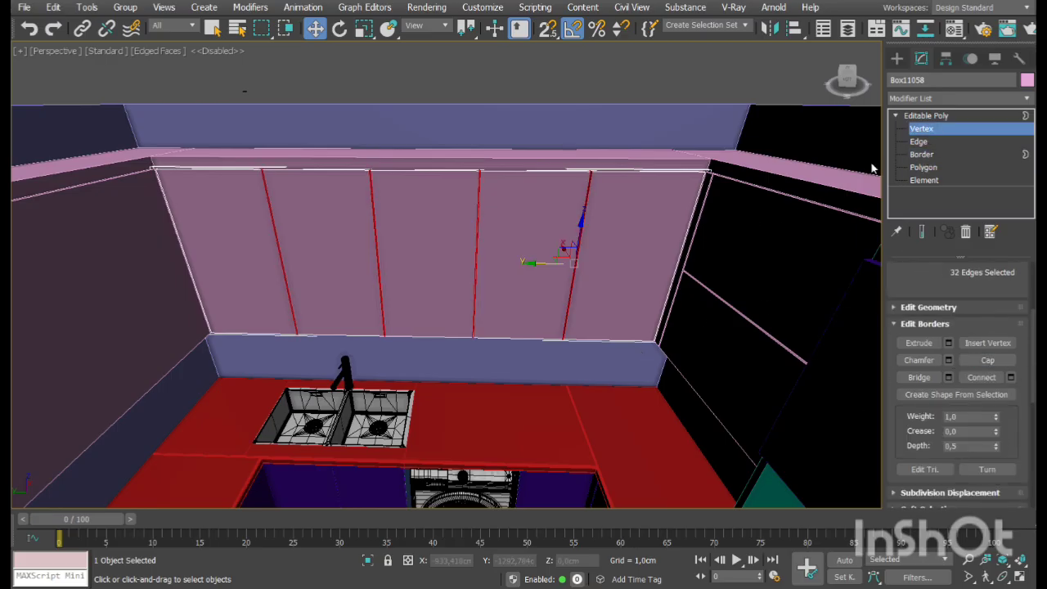
left_click(1003, 576)
left_click(1019, 577)
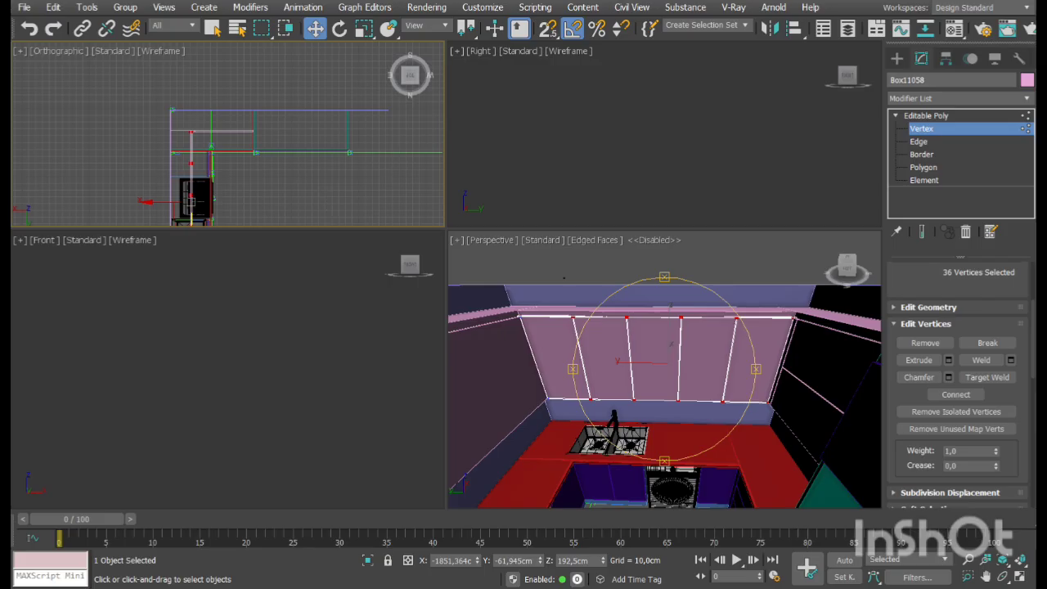
left_click(1019, 577)
left_click(877, 51)
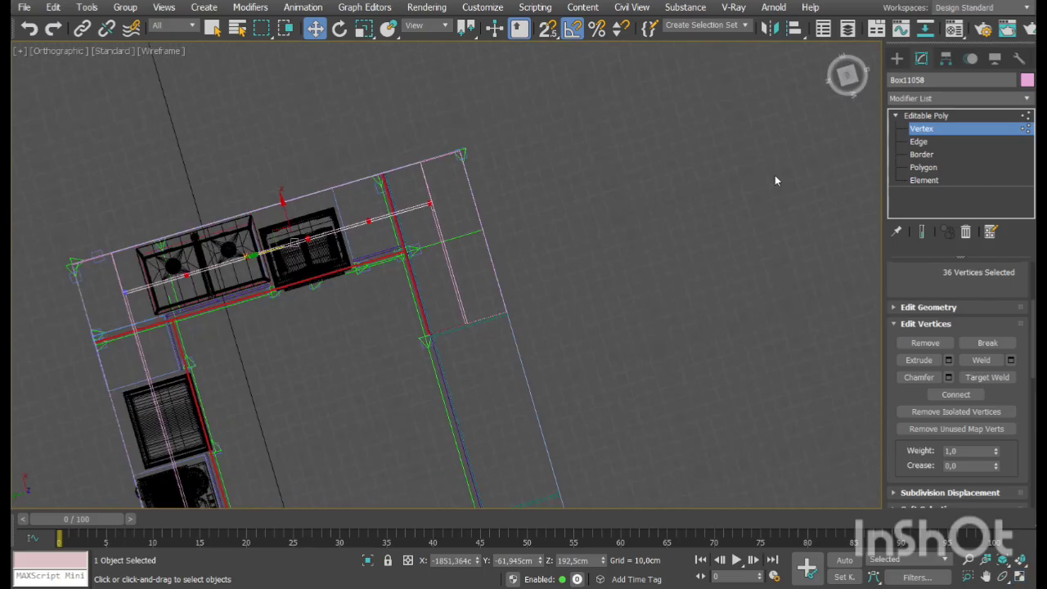
middle_click_drag(329, 206, 547, 236)
scroll(477, 239, "up", 6)
left_click_drag(522, 187, 447, 302)
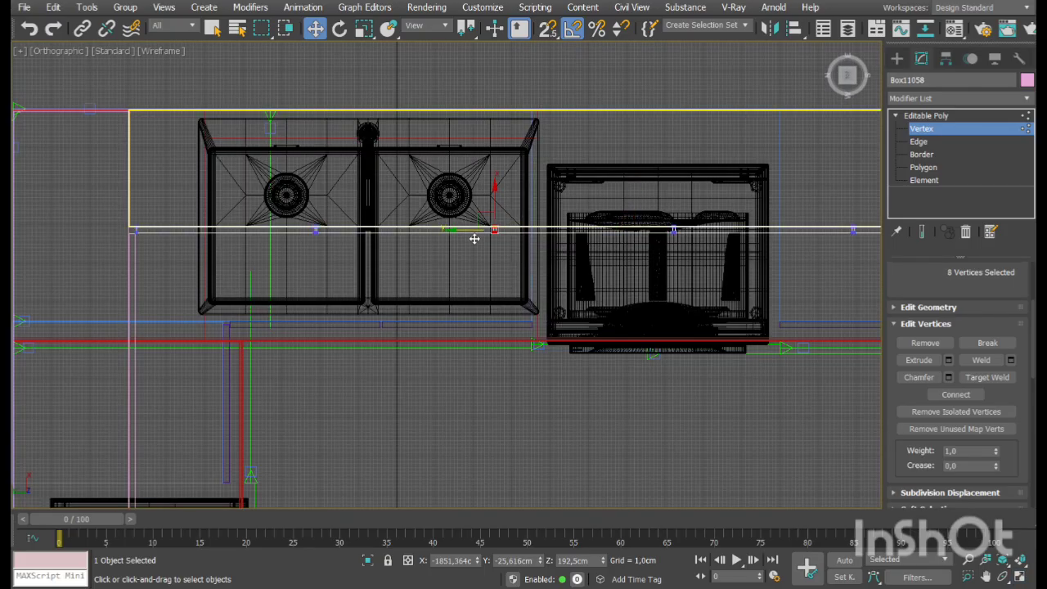
left_click_drag(474, 234, 512, 271)
left_click_drag(351, 195, 272, 281)
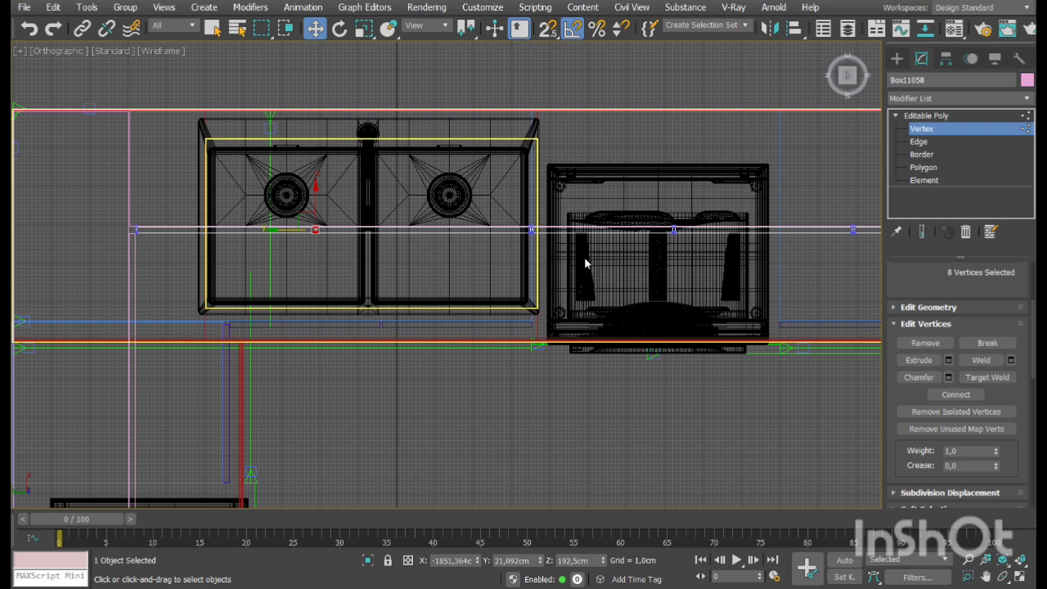
Place a tape helper from the far end of the front, beyond the appliance beside the sink, and set its length to 55 cm
middle_click_drag(513, 247, 628, 265)
left_click(897, 58)
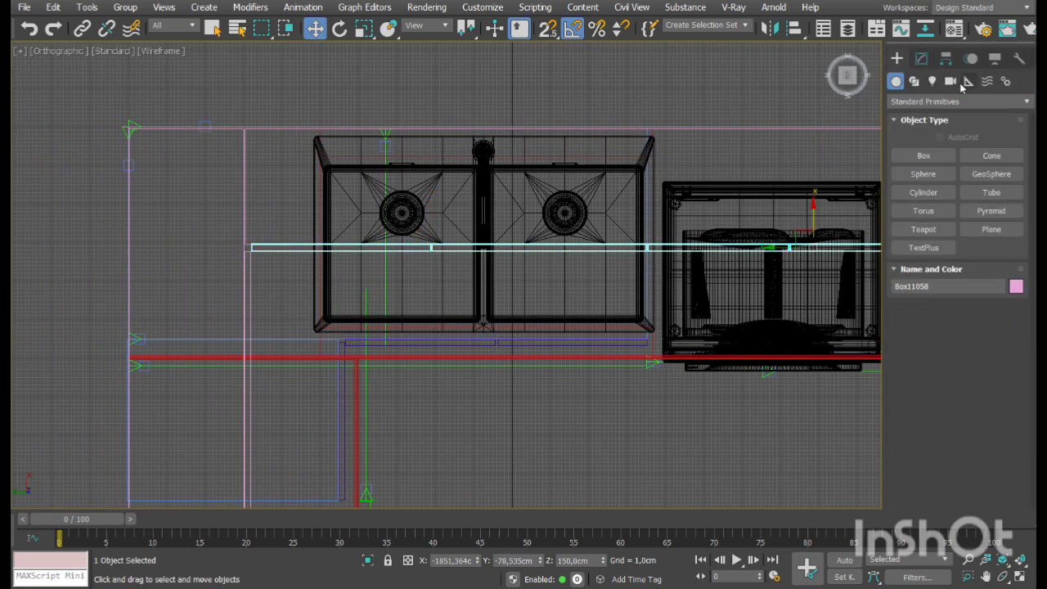
left_click(969, 81)
left_click(992, 210)
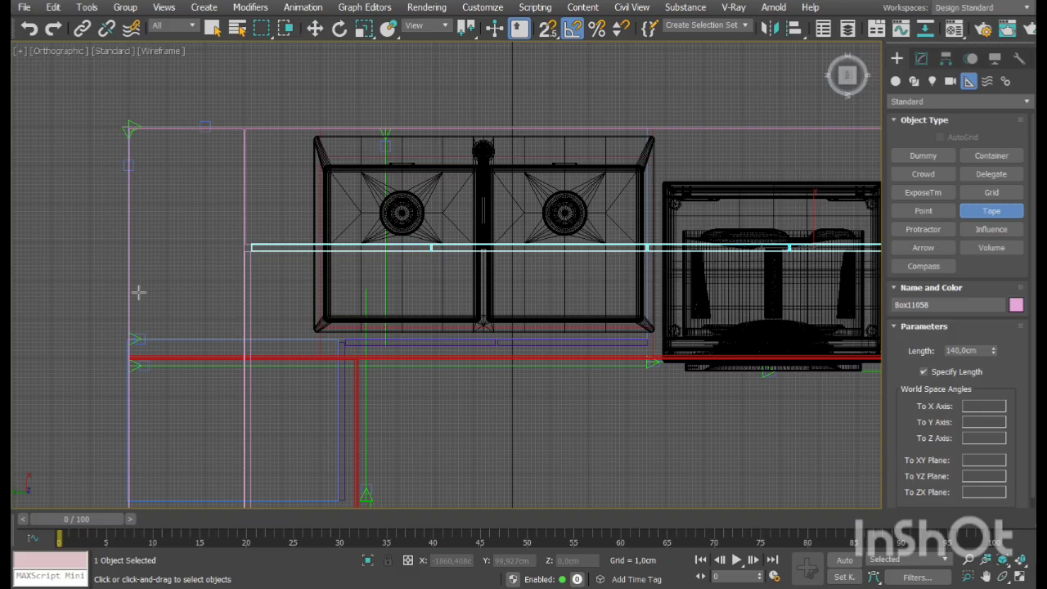
left_click_drag(138, 292, 344, 291)
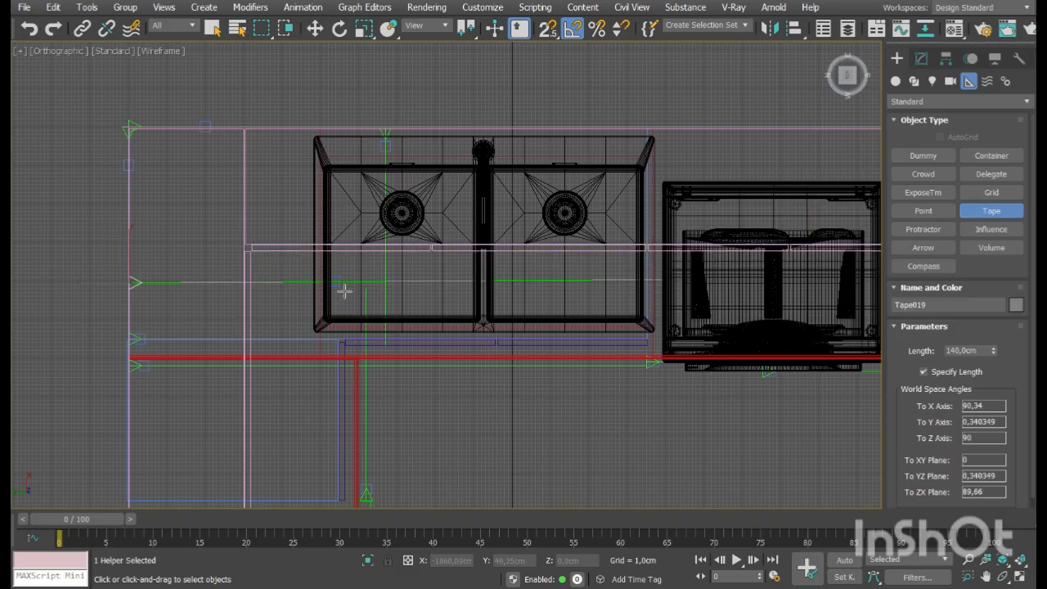
left_click(33, 36)
middle_click_drag(648, 312, 328, 293)
middle_click_drag(723, 302, 458, 301)
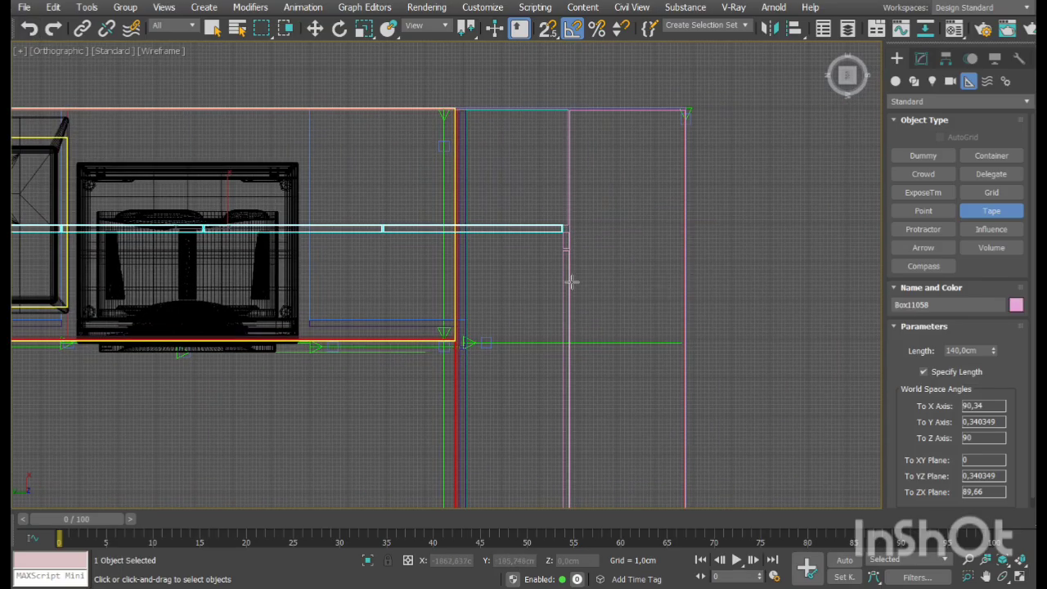
left_click_drag(565, 273, 430, 271)
type("5")
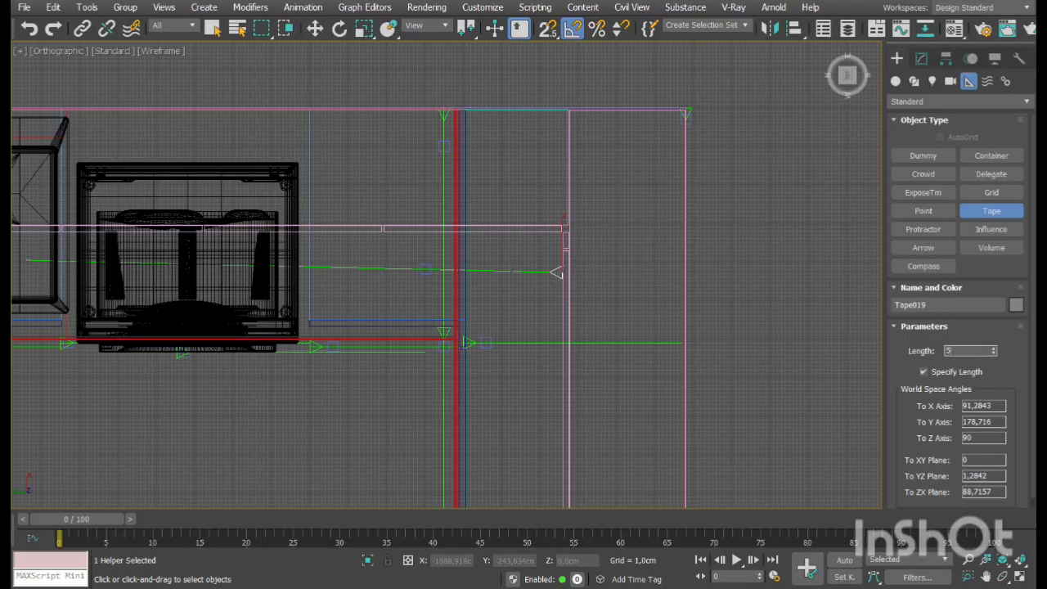
type("5")
key("Return")
Continue the measuring line along the front with two more tape helpers, 67 cm and 130 cm long
middle_click_drag(371, 328, 672, 376)
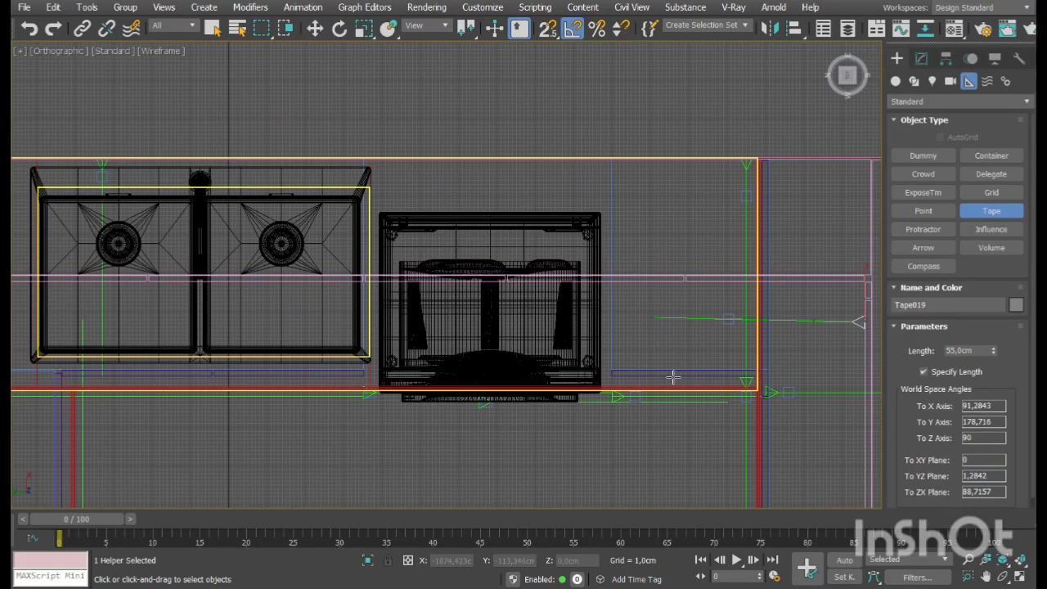
left_click_drag(661, 329, 583, 328)
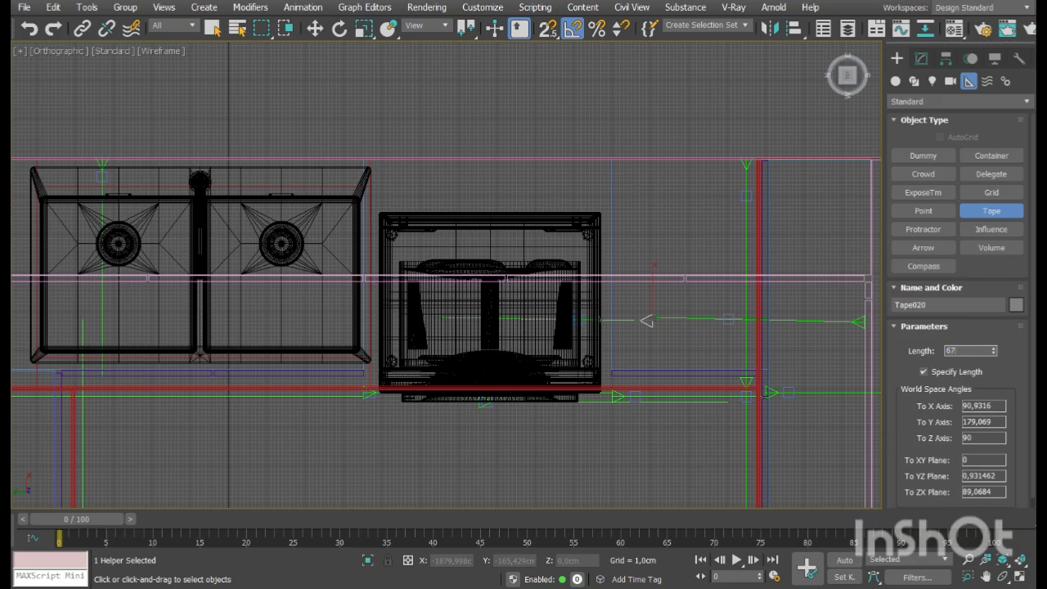
middle_click_drag(532, 297, 754, 315)
left_click_drag(636, 342, 536, 340)
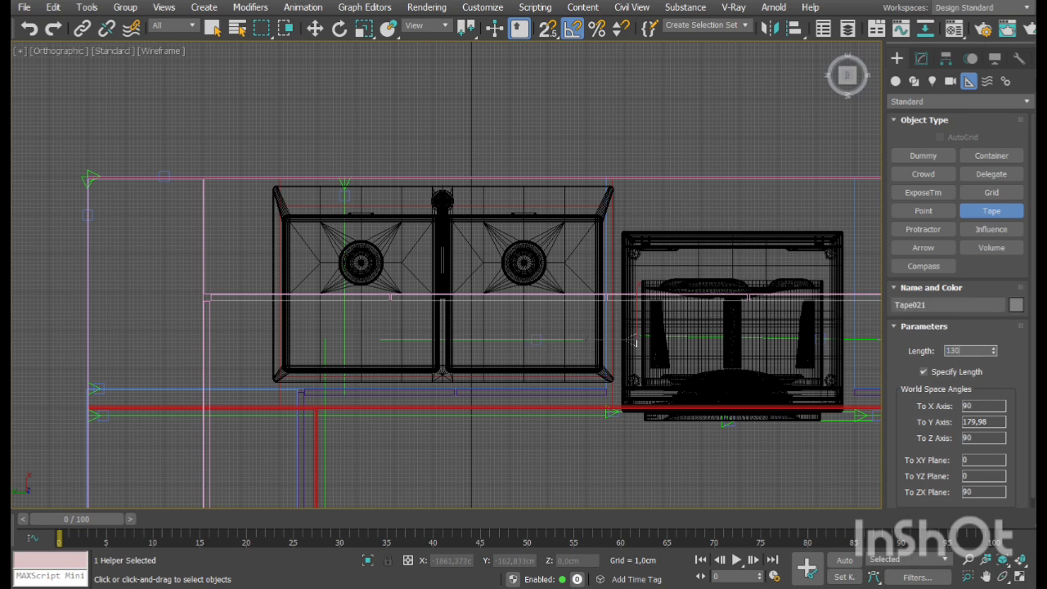
type("130")
key("Return")
Move the front's second divider to the start of the 130 cm tape and its fourth divider to the end of the 55 cm tape
key("w")
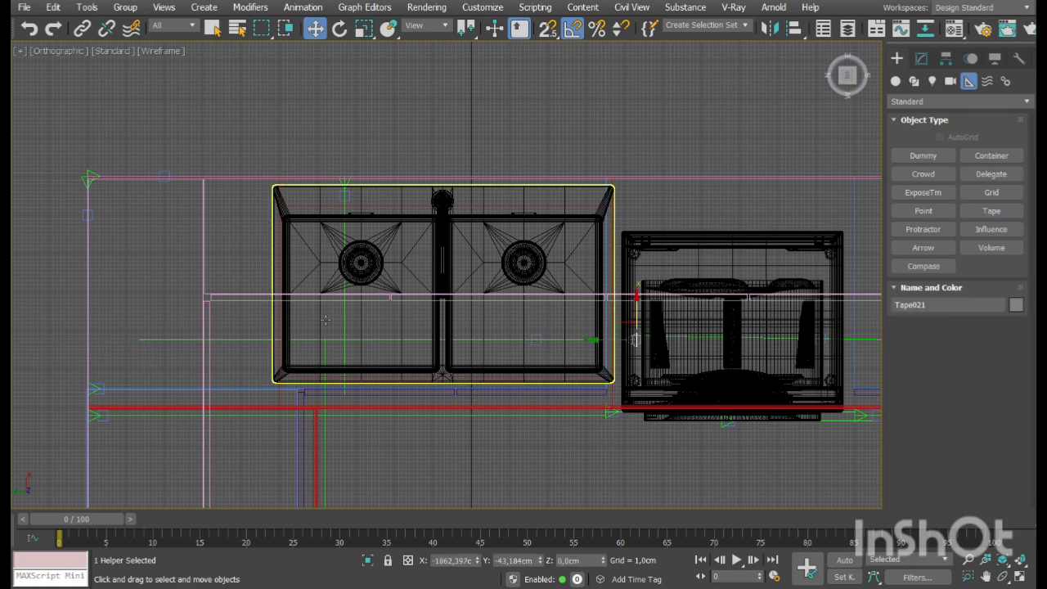
scroll(293, 311, "up", 2)
left_click(288, 292)
scroll(621, 357, "down", 2)
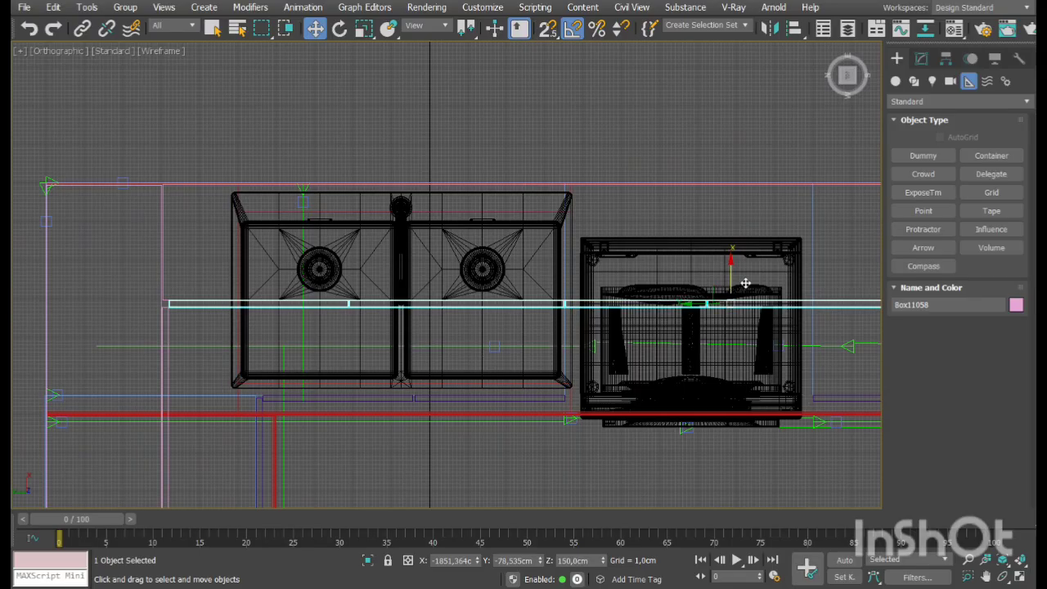
left_click(923, 59)
left_click(926, 128)
left_click_drag(589, 254, 500, 372)
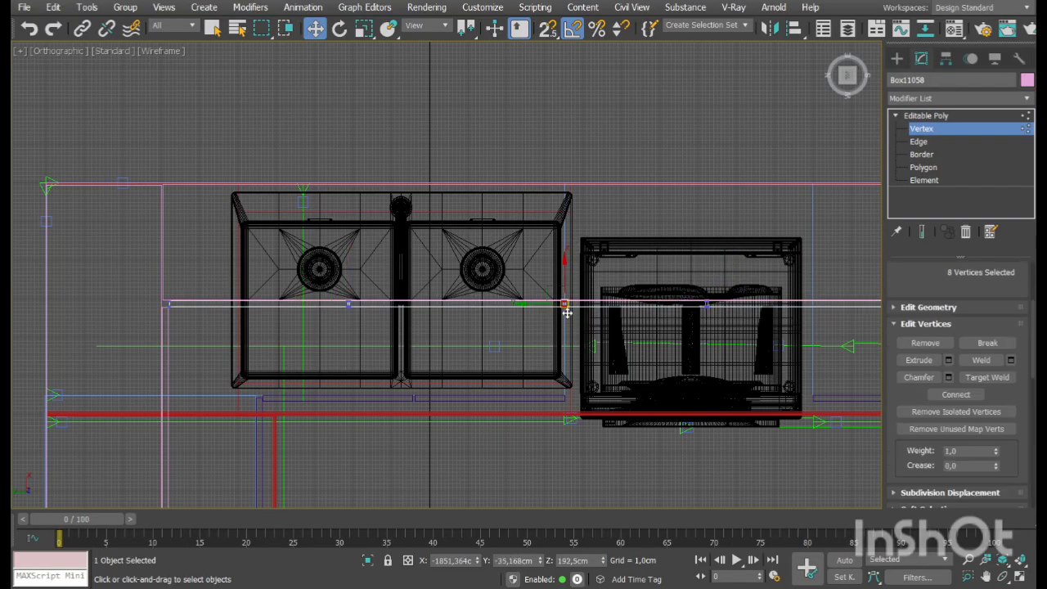
left_click_drag(552, 309, 583, 336)
middle_click_drag(812, 340, 582, 325)
left_click_drag(680, 248, 604, 352)
left_click_drag(635, 294, 595, 301)
Shift the divider over the sink's first bowl toward the nearer end of the front, narrowing the end door
middle_click_drag(206, 396, 547, 392)
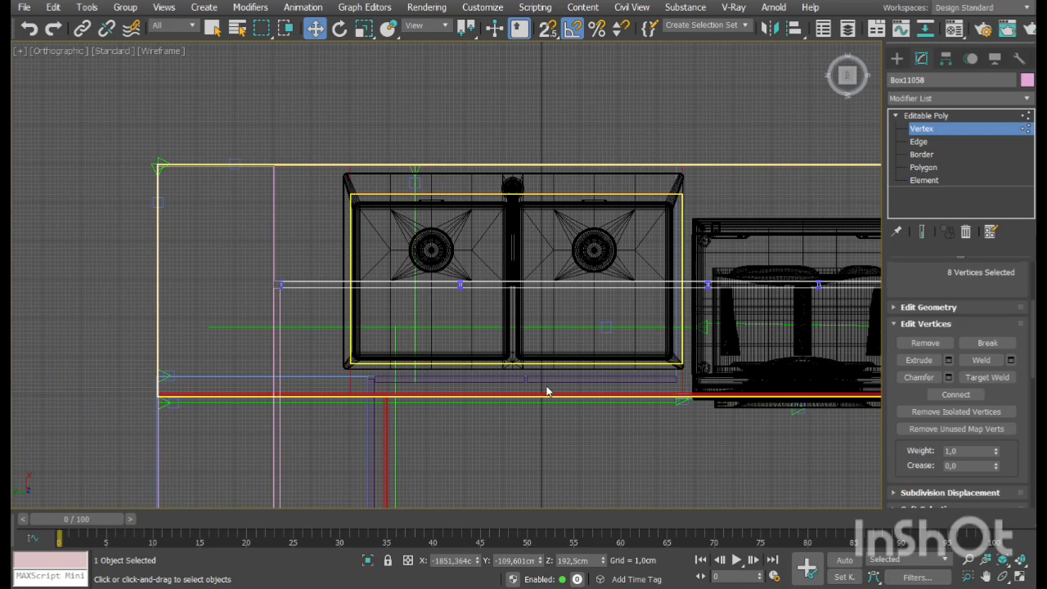
left_click_drag(425, 333, 424, 334)
left_click_drag(442, 291, 377, 311)
scroll(377, 310, "down", 3)
left_click(946, 129)
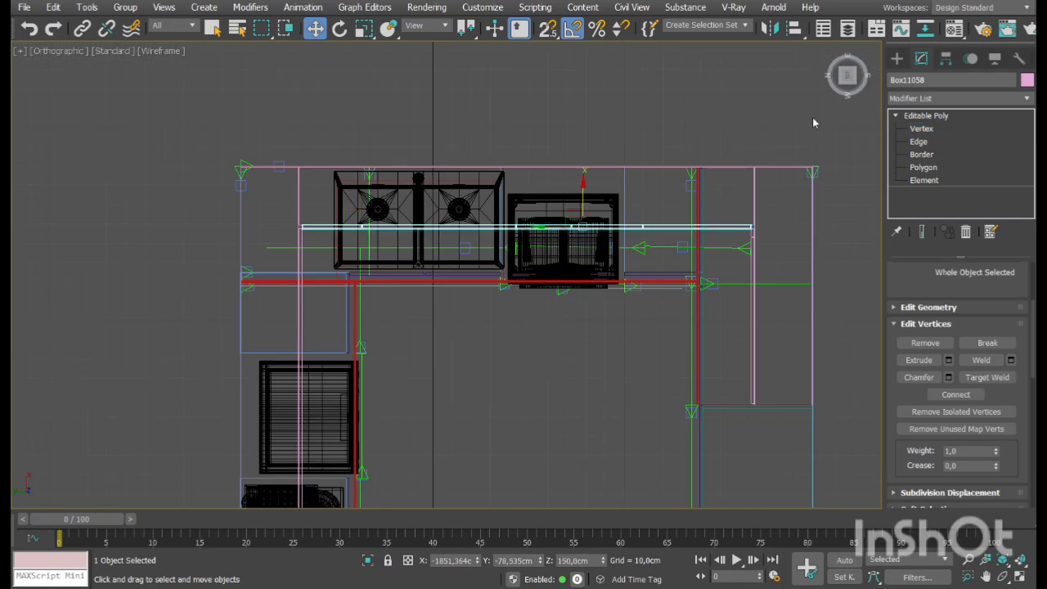
left_click(813, 118)
Connect the long horizontal edges of the wall cabinet front above the cooktop with five vertical segments
left_click(1021, 578)
left_click(701, 426)
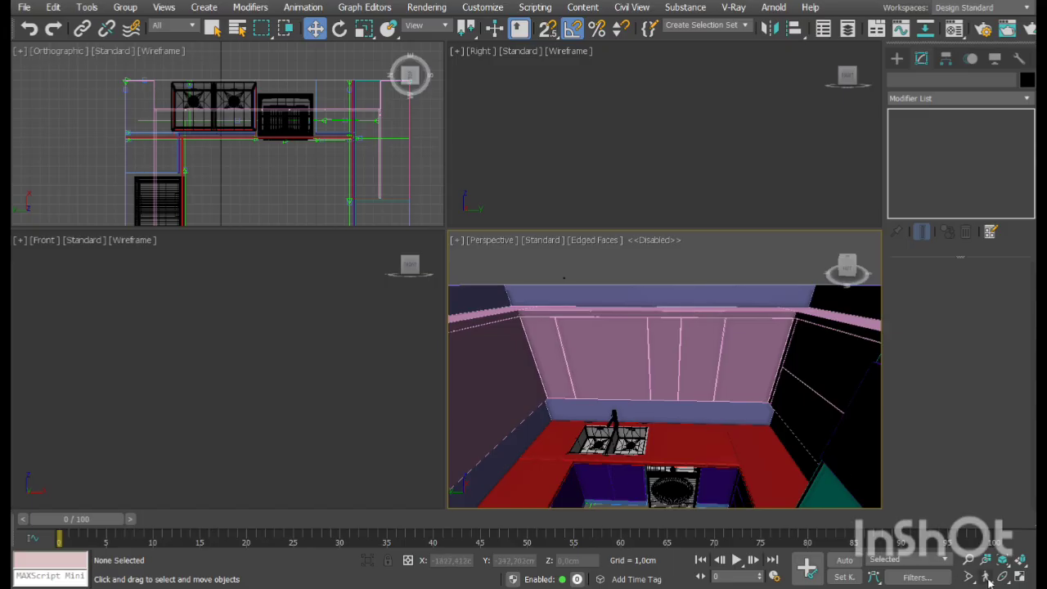
left_click(1020, 577)
left_click(1003, 577)
left_click_drag(437, 289, 500, 347)
key("w")
left_click(608, 219)
left_click(896, 116)
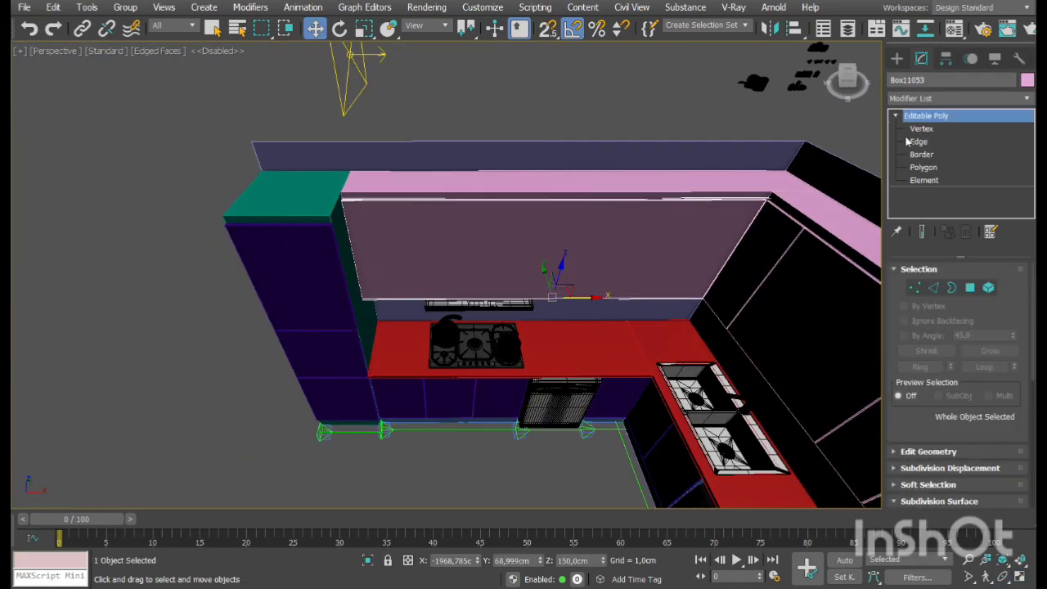
left_click(918, 142)
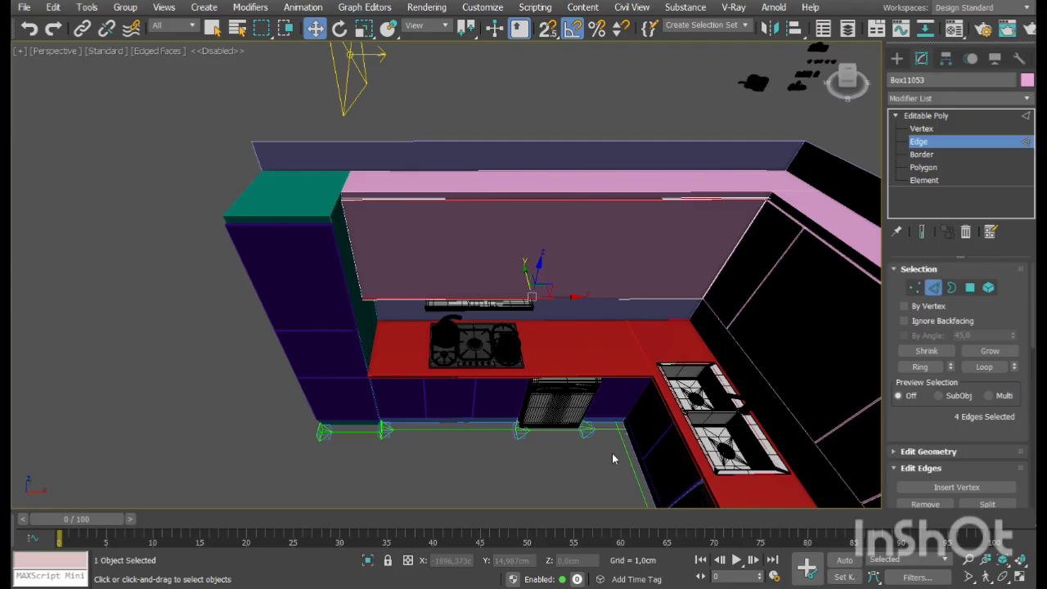
scroll(1012, 450, "down", 3)
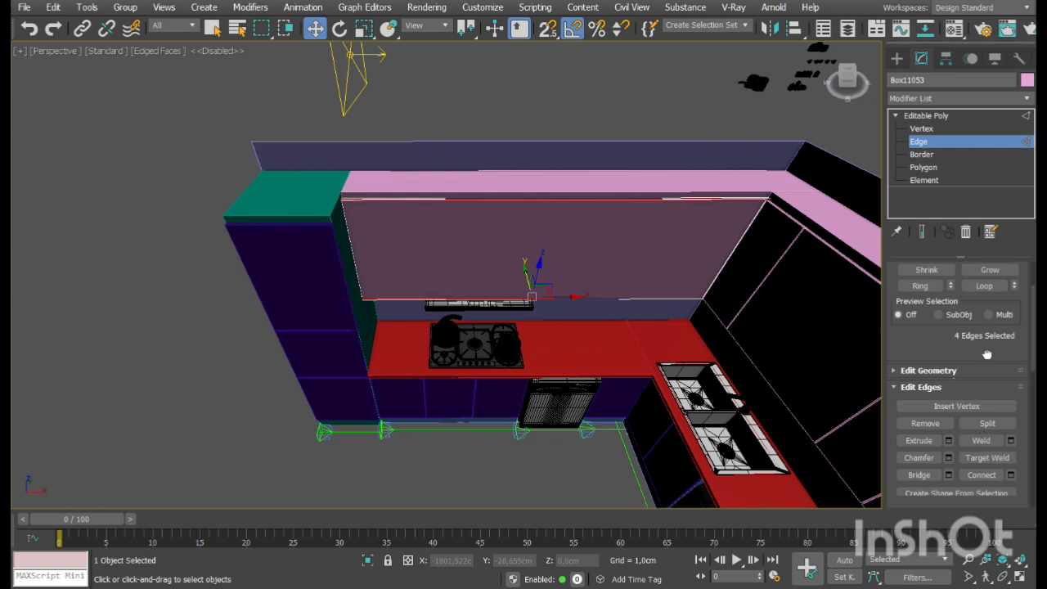
left_click(1012, 473)
left_click(460, 280)
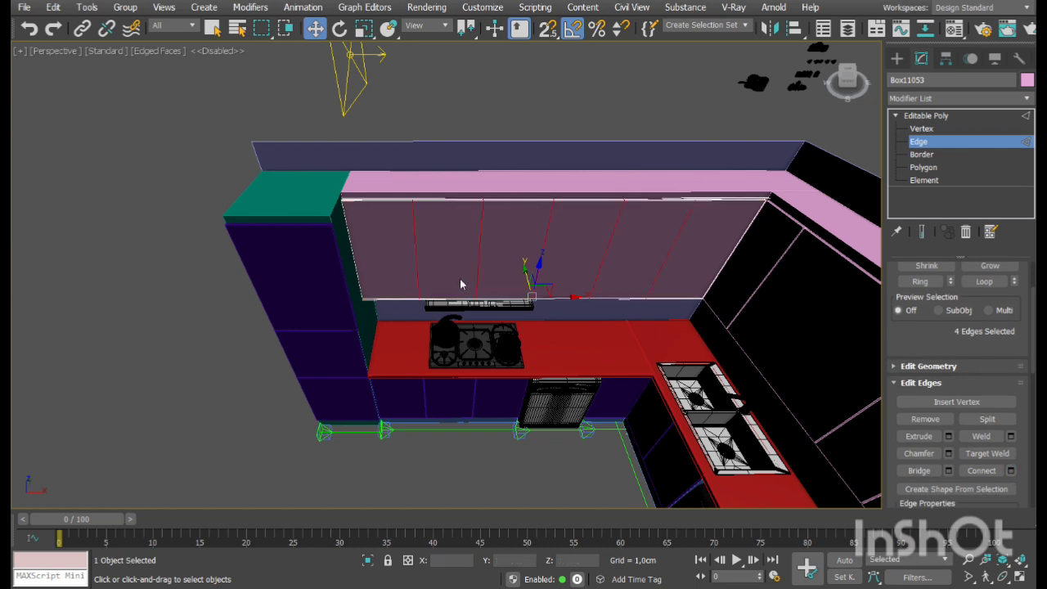
Chamfer the vertical division edges of the upper cabinet above the cooktop and convert the selection to polygons
left_click(461, 348)
left_click(949, 455)
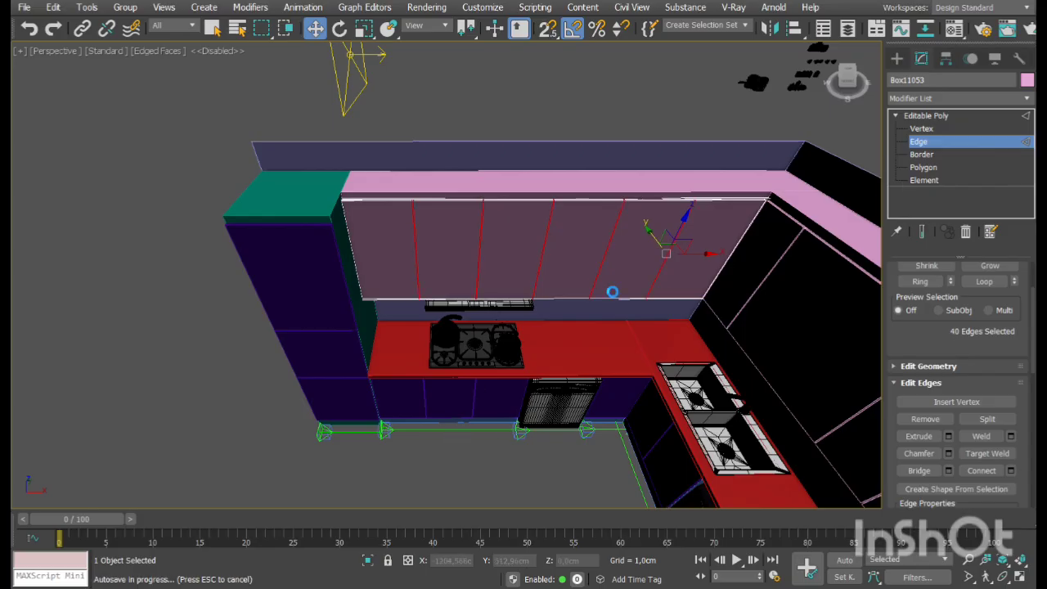
left_click(917, 180, "ctrl")
left_click(948, 167)
Deselect the door faces above the cooktop so only the narrow gap strips between doors stay selected
left_click_drag(810, 163, 748, 252, "alt")
left_click_drag(657, 186, 650, 218, "alt")
left_click_drag(587, 182, 577, 216, "alt")
left_click_drag(525, 182, 501, 211, "alt")
left_click_drag(456, 169, 449, 214, "alt")
left_click_drag(384, 175, 373, 218, "alt")
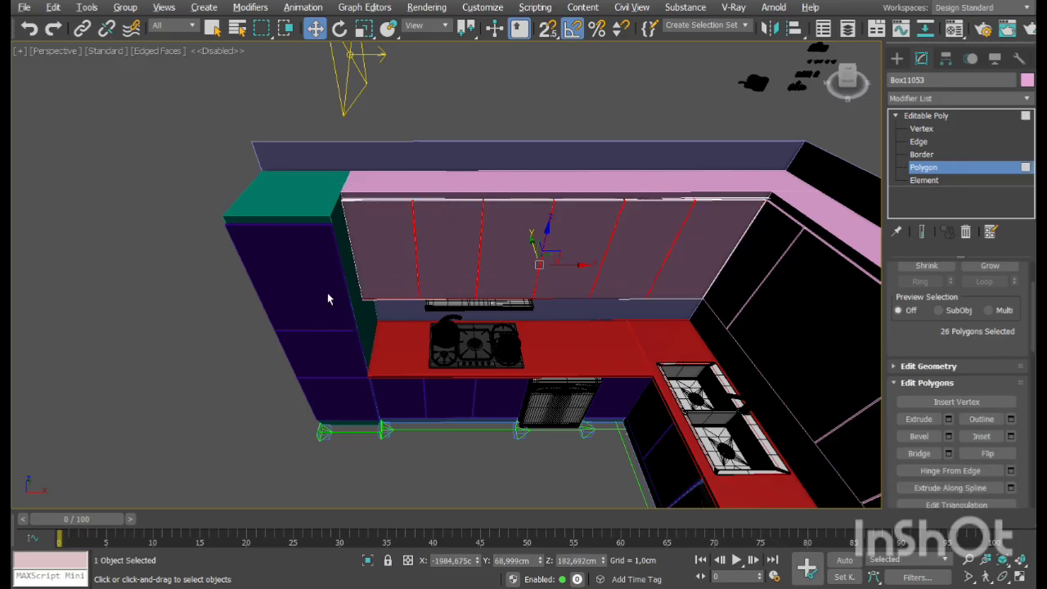
left_click_drag(392, 285, 387, 277, "alt")
left_click_drag(451, 324, 447, 284, "alt")
left_click_drag(514, 317, 507, 285, "alt")
left_click_drag(565, 322, 561, 286, "alt")
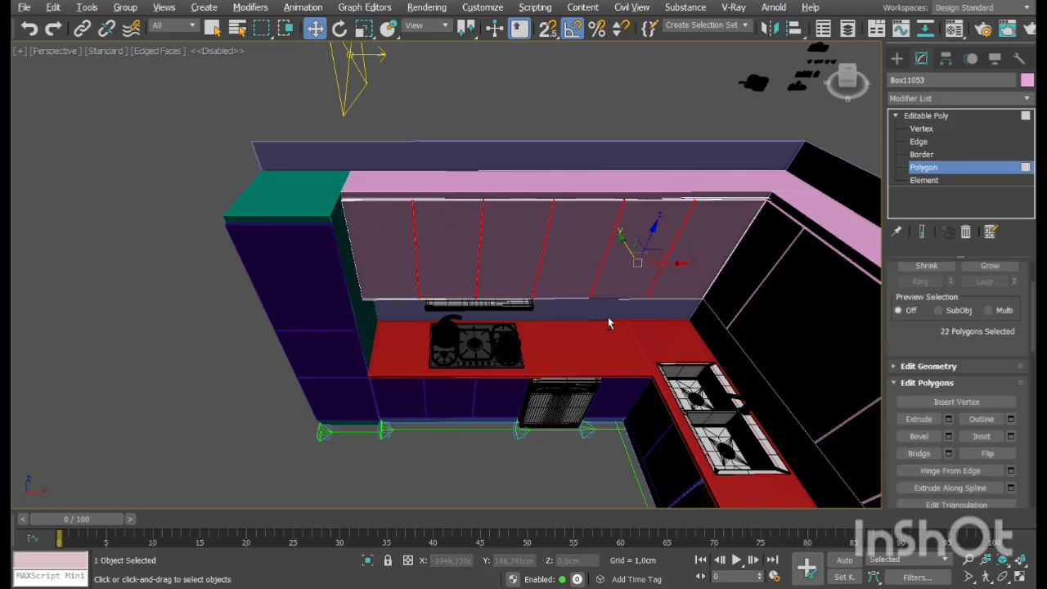
left_click_drag(626, 326, 623, 287, "alt")
left_click_drag(672, 331, 727, 282, "alt")
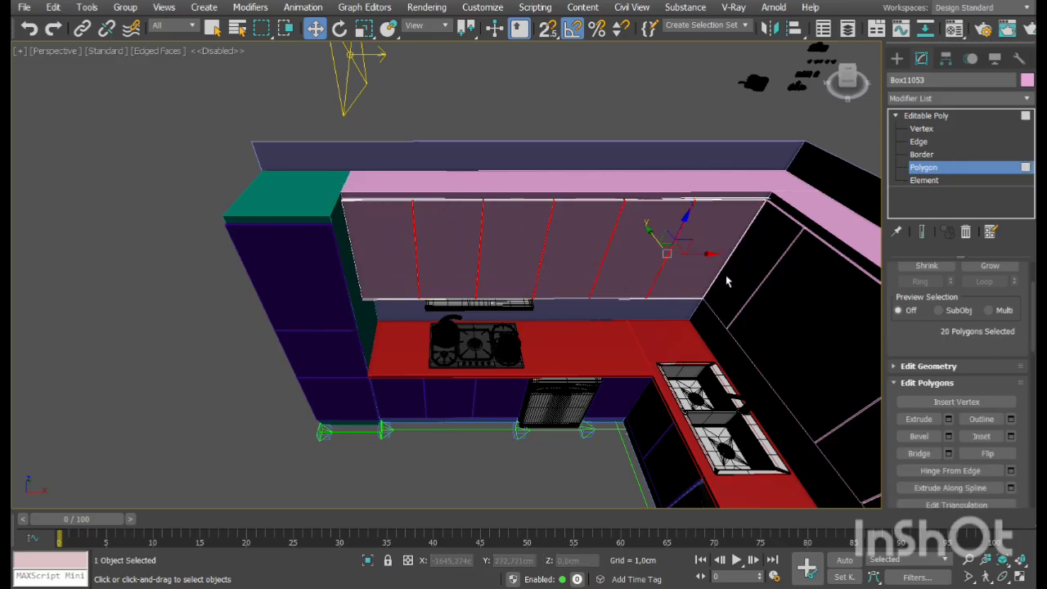
Delete the gap strips between the doors above the cooktop and cap the open borders
left_click(921, 154)
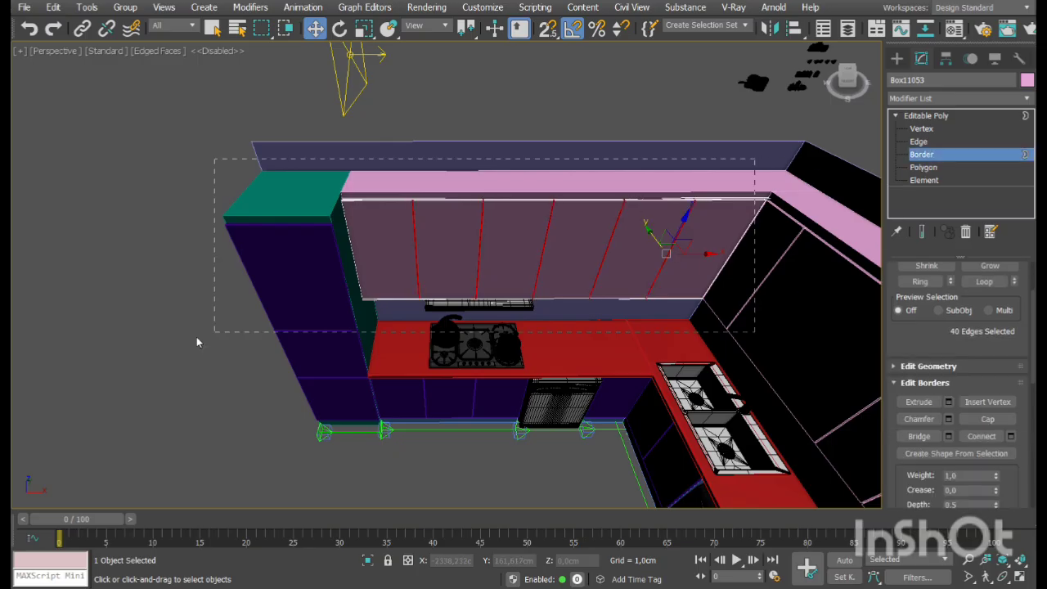
left_click(921, 128)
middle_click_drag(613, 300, 473, 279, "alt")
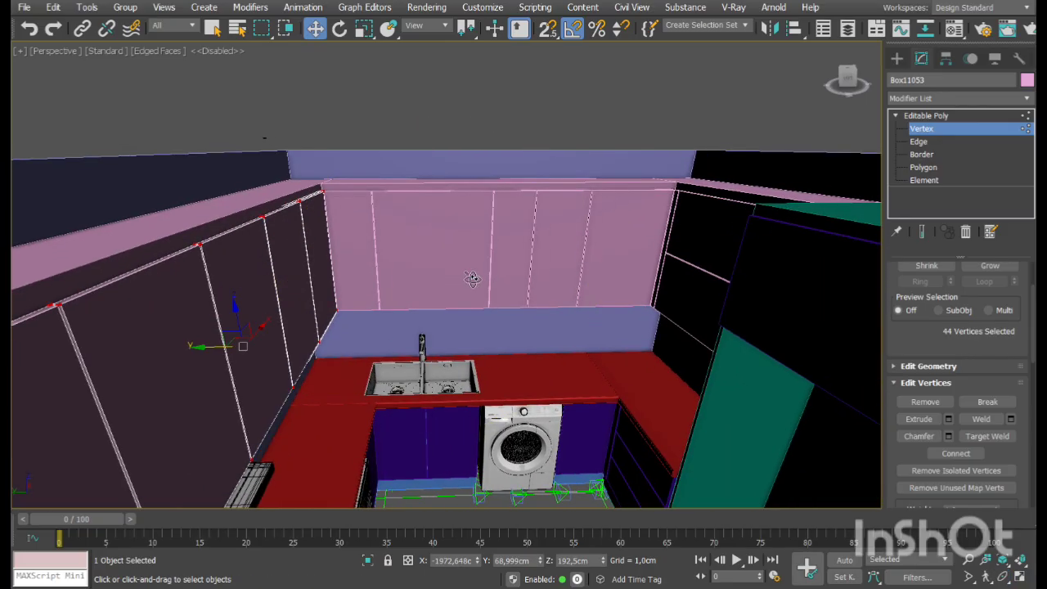
On the upper cabinet above the sink, connect the wide door's vertical side edges with one horizontal edge at mid-height
left_click(972, 119)
left_click(426, 227)
left_click(930, 142)
scroll(352, 244, "up", 6)
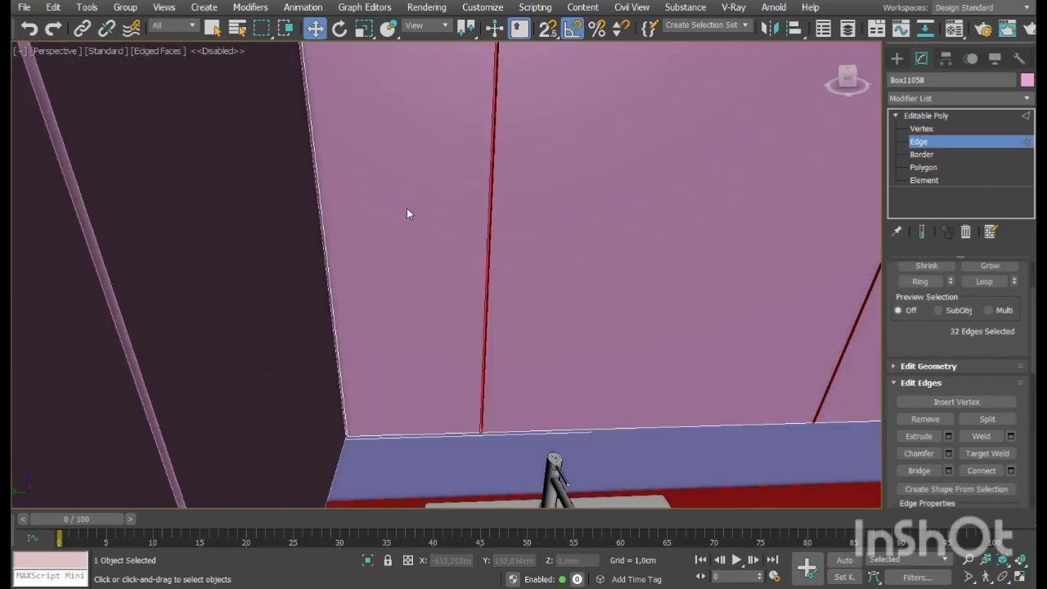
left_click(498, 158)
middle_click_drag(475, 223, 379, 264)
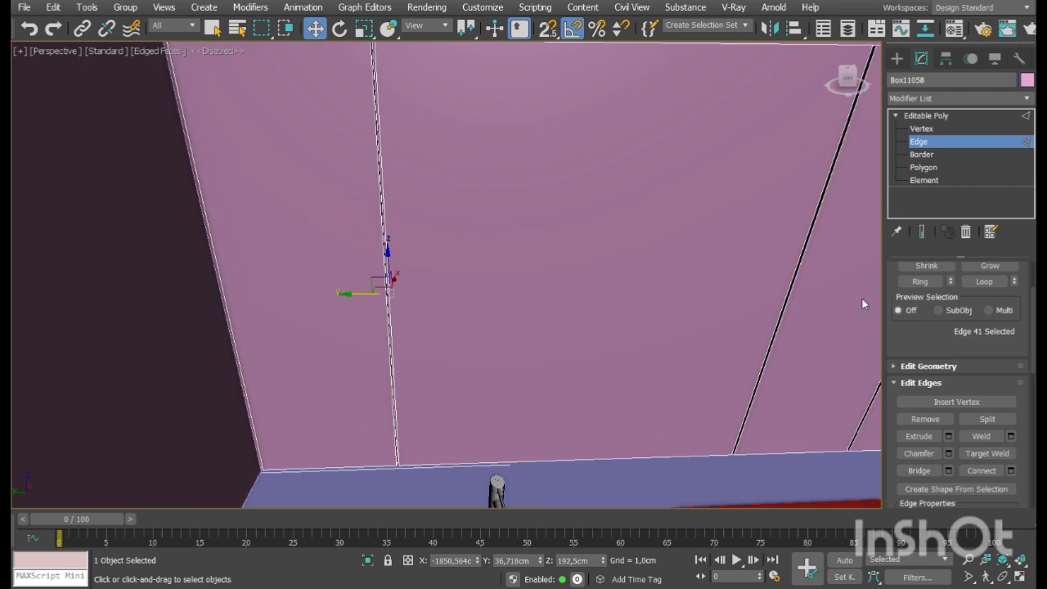
scroll(934, 323, "up", 1)
left_click(923, 308)
scroll(947, 358, "down", 1)
middle_click_drag(715, 241, 423, 337)
scroll(423, 336, "down", 5)
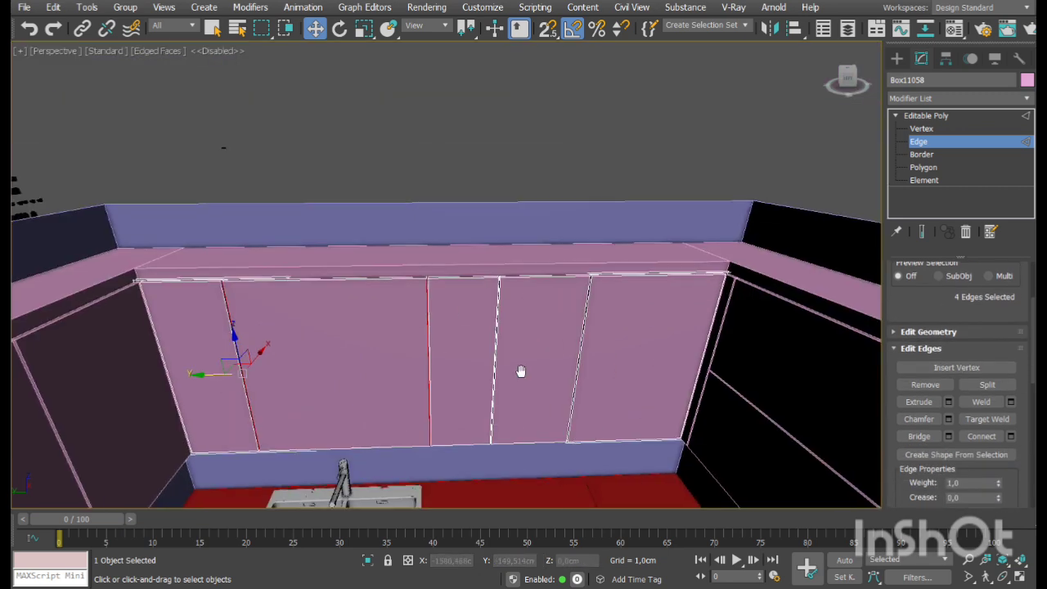
middle_click_drag(521, 371, 661, 235)
left_click(982, 436)
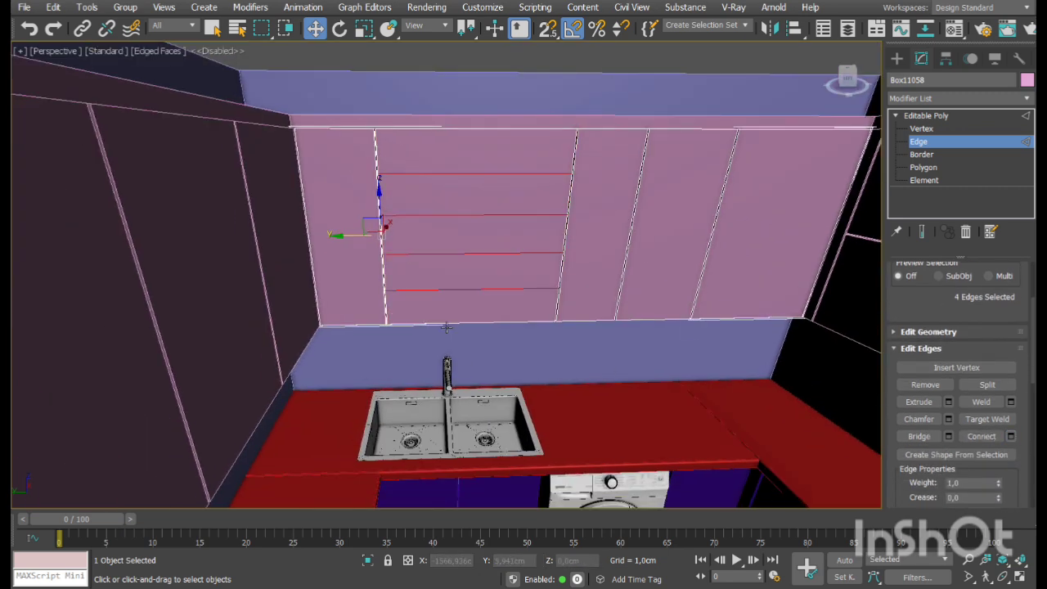
Chamfer the horizontal division of the wide door above the sink and isolate its narrow gap polygons
left_click(949, 419)
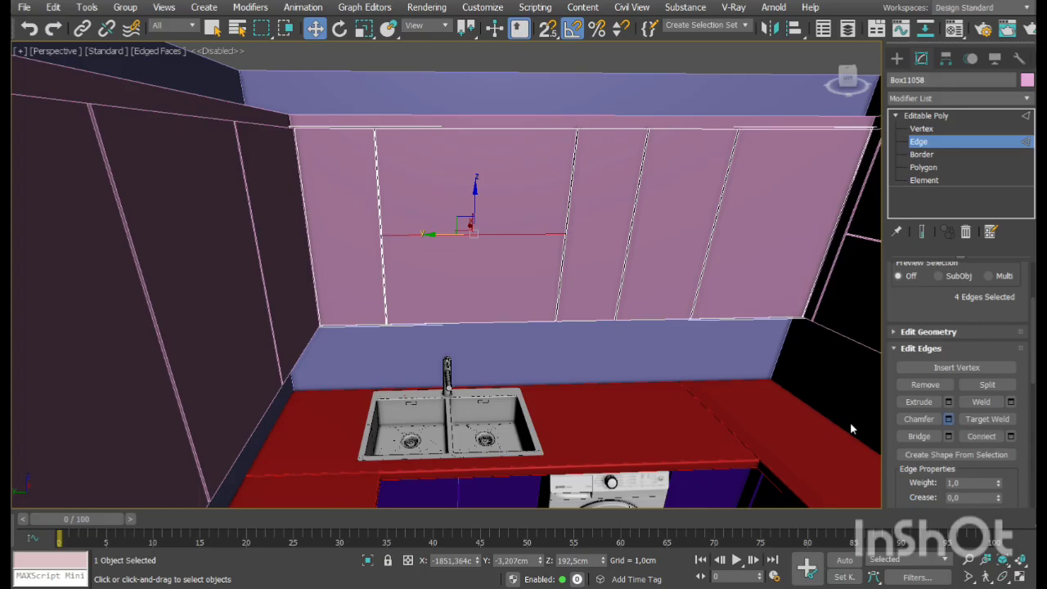
left_click(925, 180)
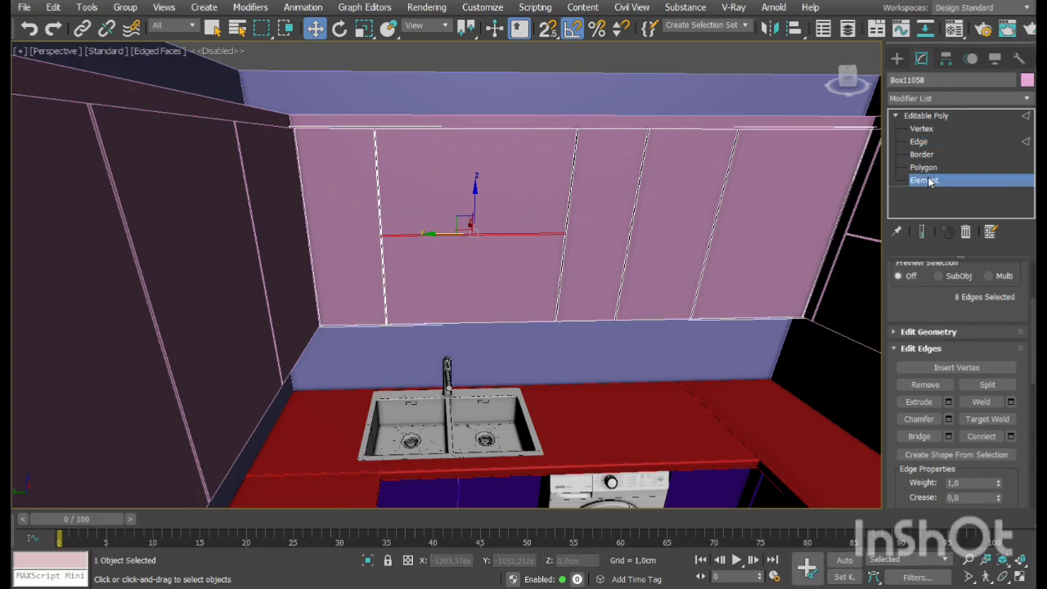
left_click(514, 214)
left_click(931, 169)
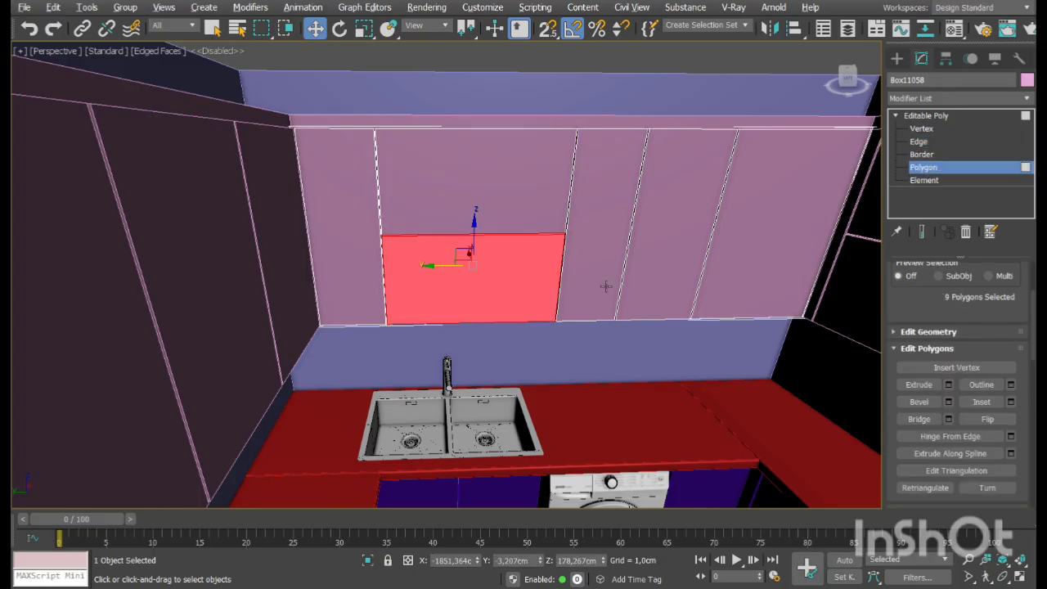
Delete the horizontal gap strip and cap the open borders of the two stacked doors above the sink
left_click(922, 154)
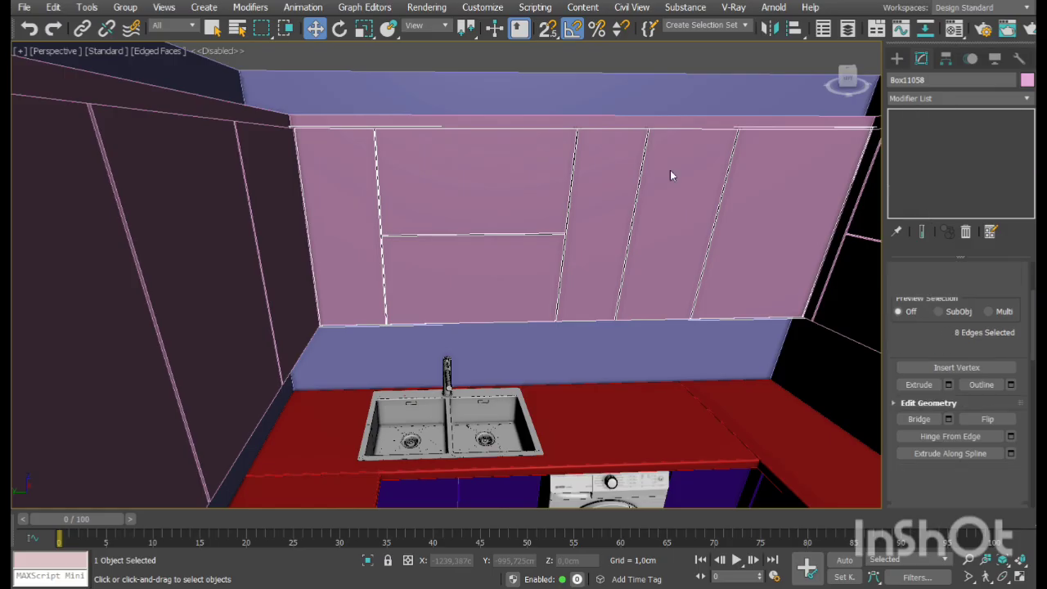
left_click(985, 389)
left_click(949, 156)
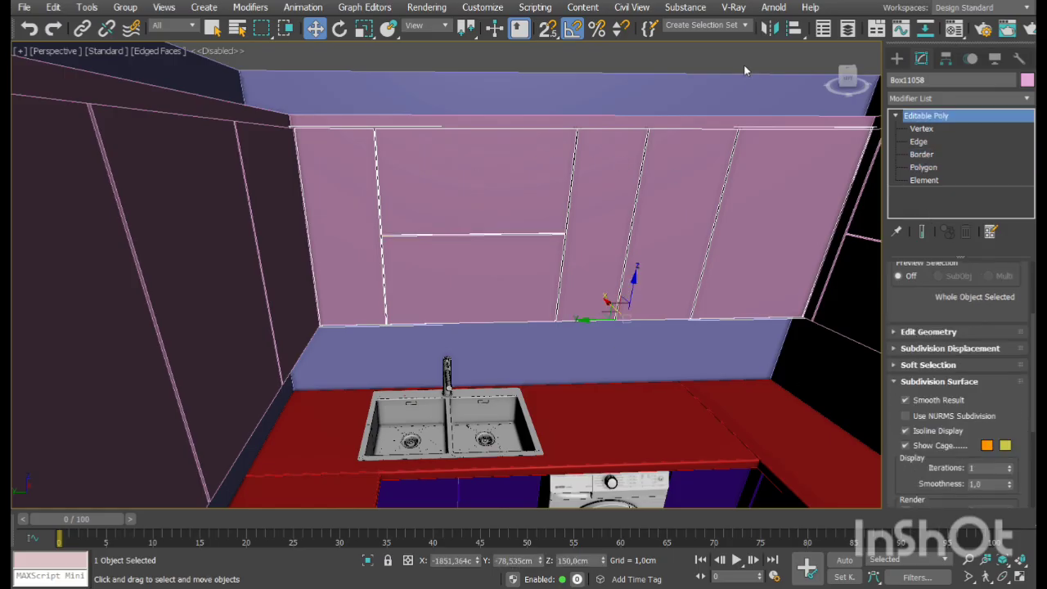
Move the vertical edges dividing the two doors beside the stacked pair slightly along the Y axis, away from that pair
left_click(744, 64)
middle_click_drag(554, 264, 484, 238)
left_click(485, 238)
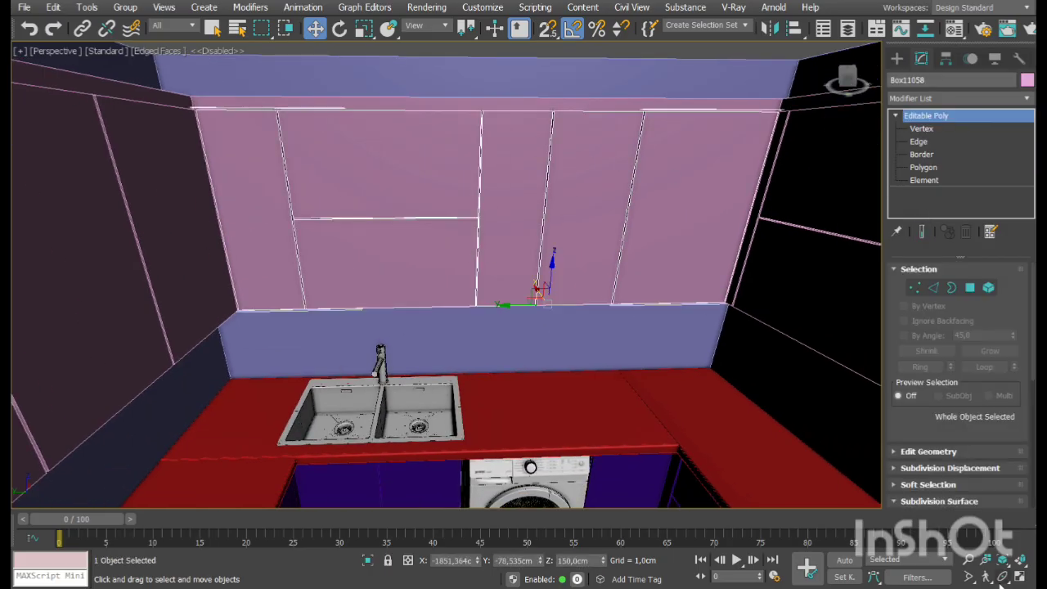
mouse_move(463, 299)
middle_mouse_down("alt")
mouse_move(451, 311)
mouse_move(458, 307)
middle_mouse_up("alt")
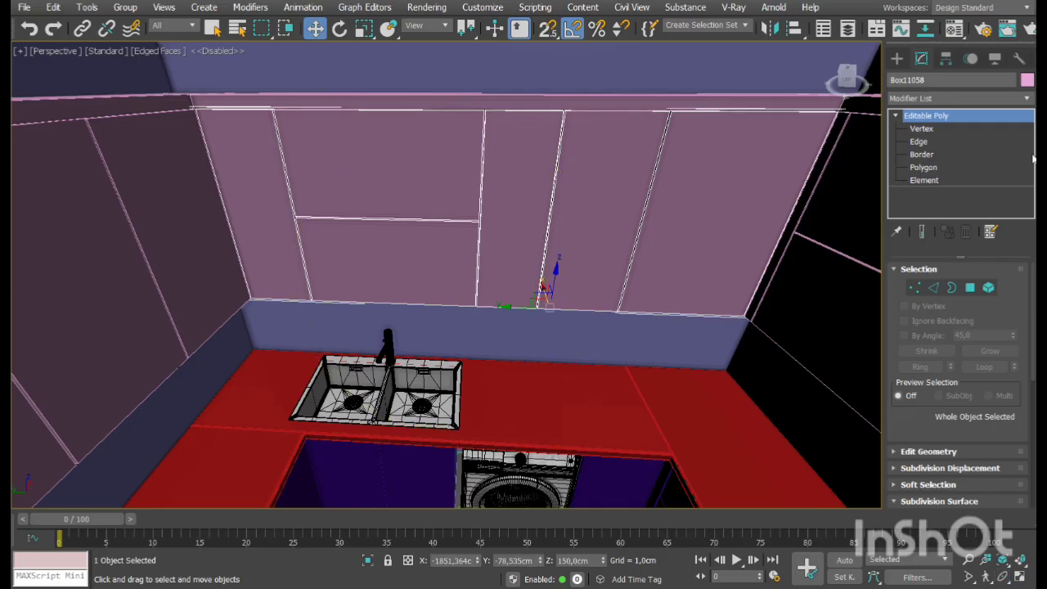
key("2")
left_click(547, 224)
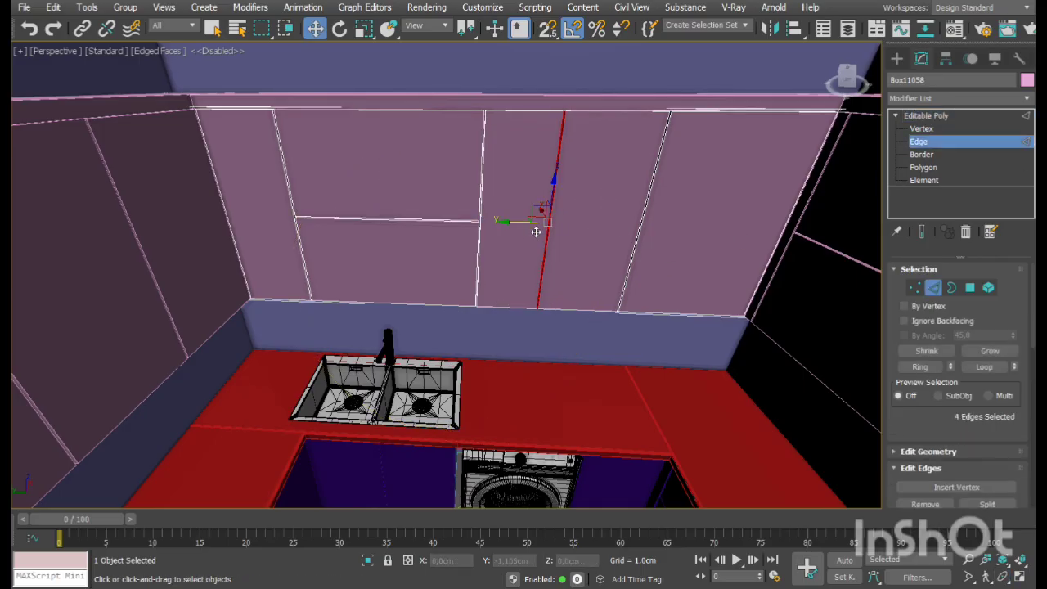
left_click_drag(536, 232, 540, 237)
Select the edges of the next vertical door division toward the corner and nudge them slightly along Y
double_click(639, 232)
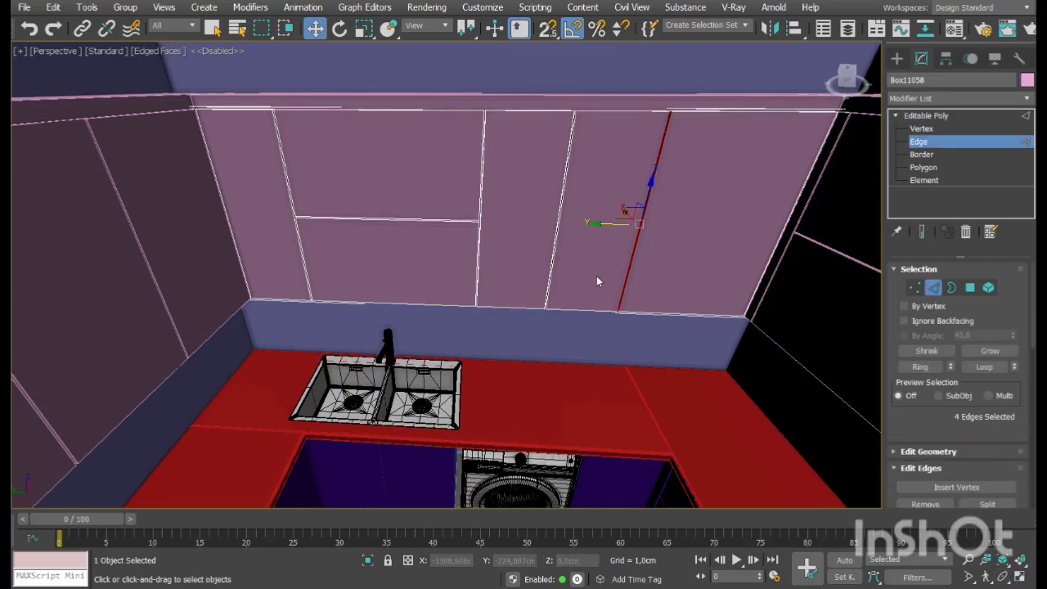
middle_click_drag(598, 279, 518, 281)
left_click_drag(521, 230, 523, 235)
middle_click_drag(506, 264, 586, 239)
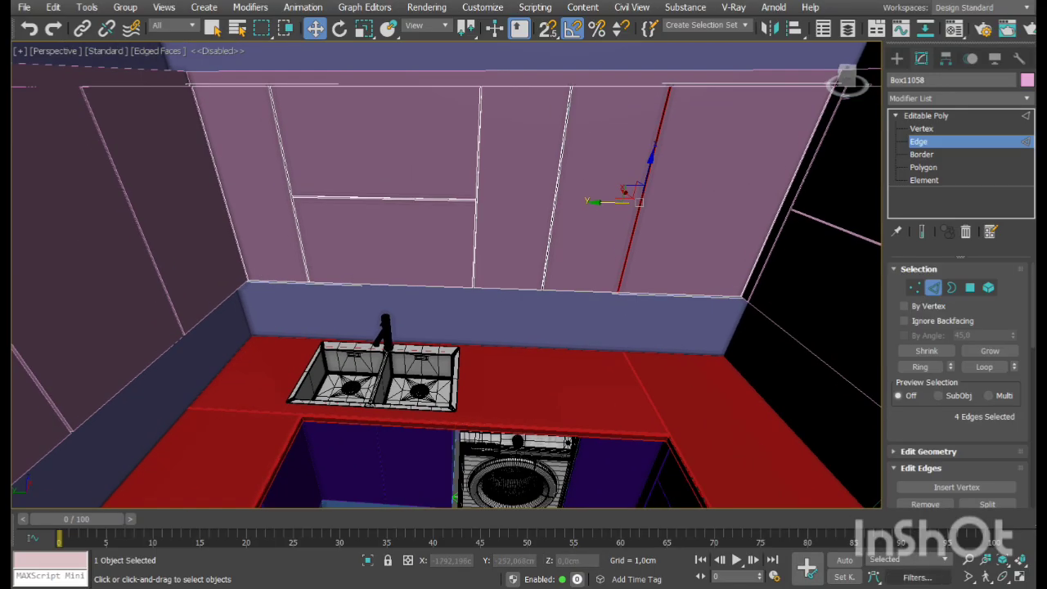
Walk through the kitchen to examine the door divisions on the upper, base and tall cabinets
left_click(986, 577)
left_click_drag(589, 315, 234, 329)
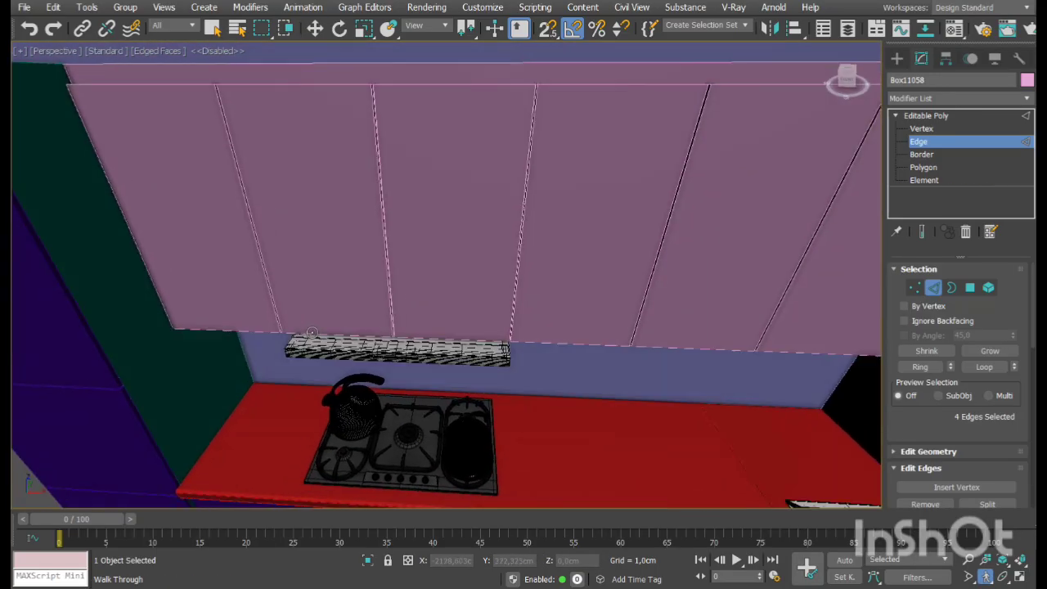
middle_click_drag(443, 413, 515, 289)
left_click_drag(406, 374, 433, 342)
middle_click_drag(375, 363, 631, 343)
mouse_move(495, 336)
left_mouse_down()
mouse_move(580, 315)
mouse_move(509, 337)
left_mouse_up()
middle_click_drag(622, 369, 700, 348)
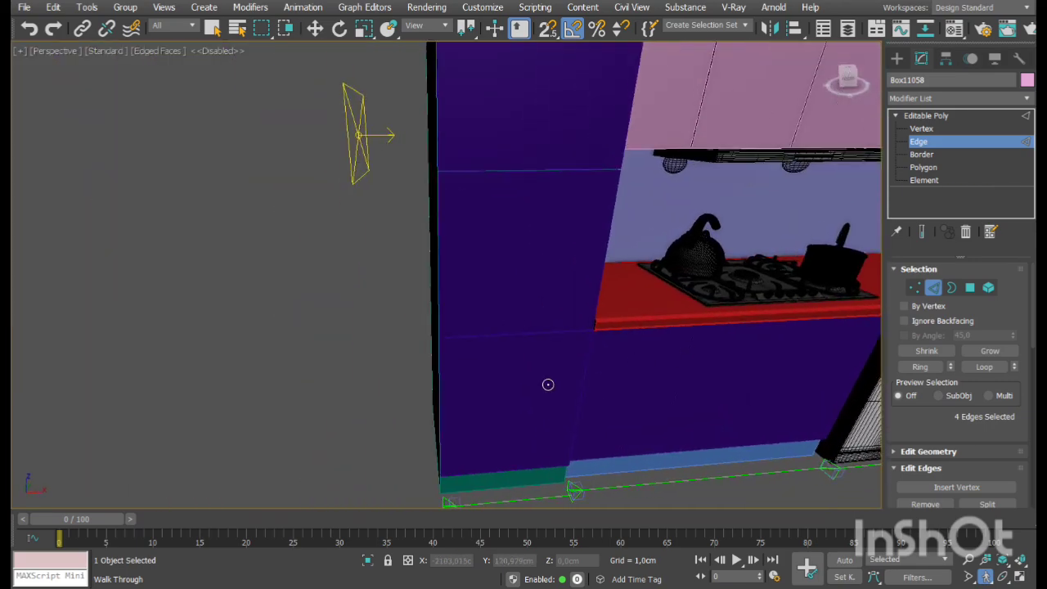
left_click_drag(549, 384, 683, 362)
middle_click_drag(527, 370, 529, 440)
scroll(529, 440, "up", 2)
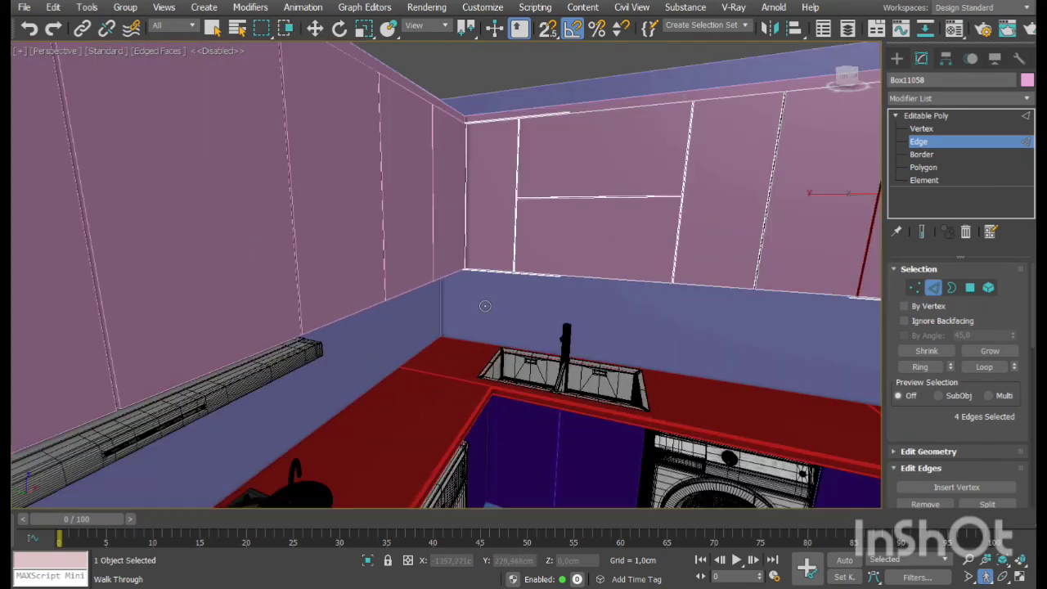
left_click_drag(484, 305, 620, 304)
middle_click_drag(386, 328, 482, 317)
left_click_drag(437, 358, 539, 352)
Connect the top and bottom edges of the purple cabinet front above the tall open niche with one central vertical edge
key("w")
left_click(932, 291)
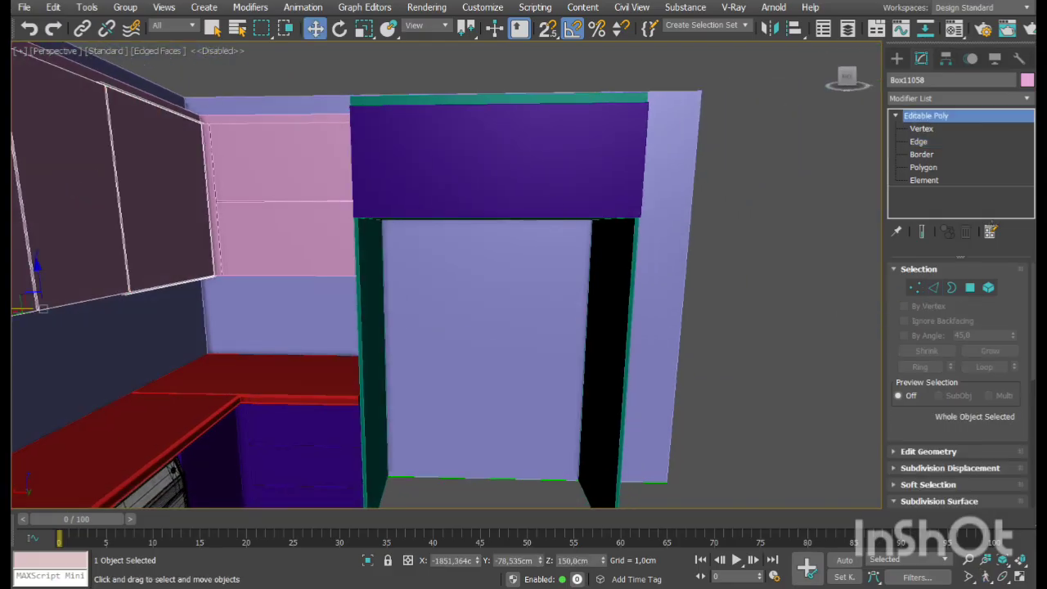
left_click(549, 171)
left_click(931, 143)
left_click_drag(529, 64, 507, 324)
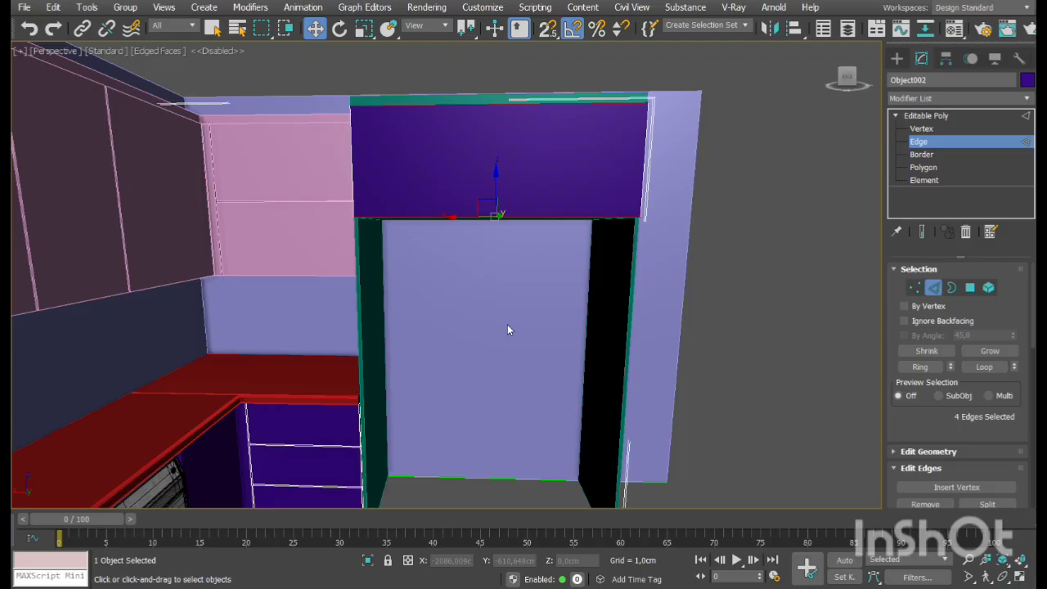
left_click_drag(923, 434, 923, 332)
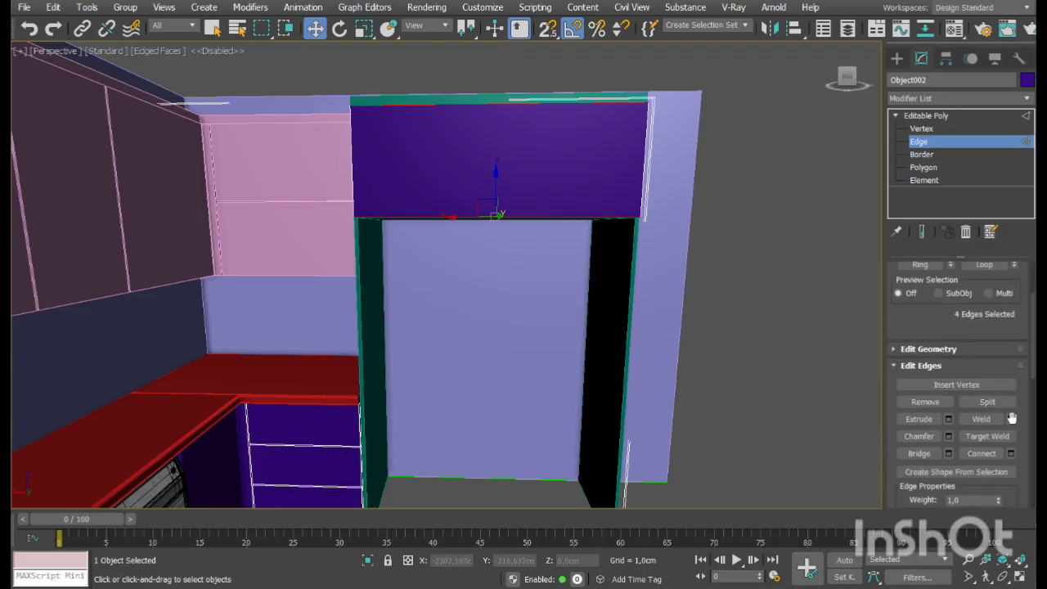
left_click(982, 453)
left_click(458, 282)
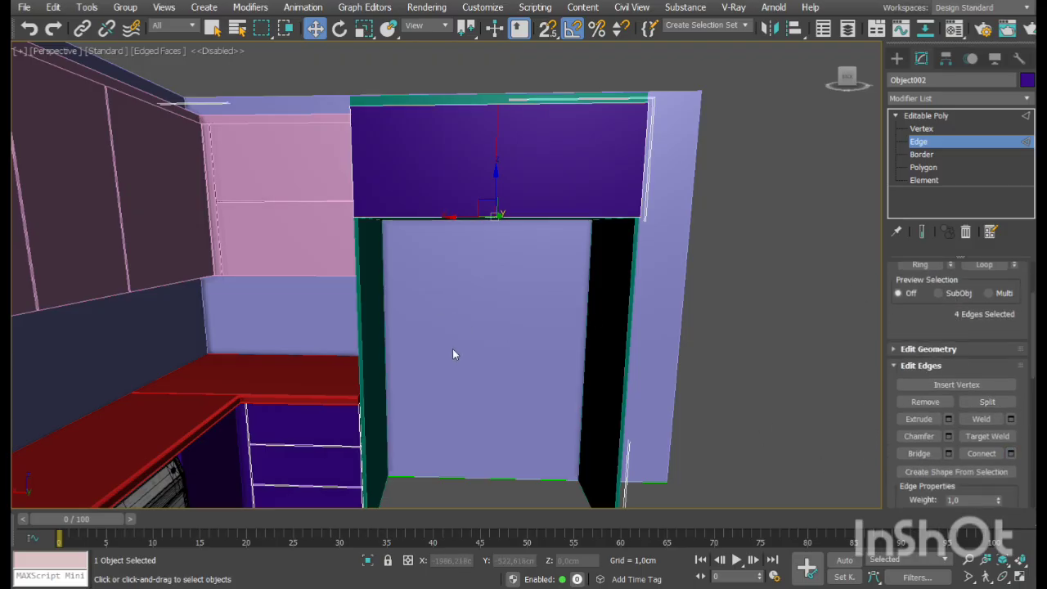
left_click(453, 349)
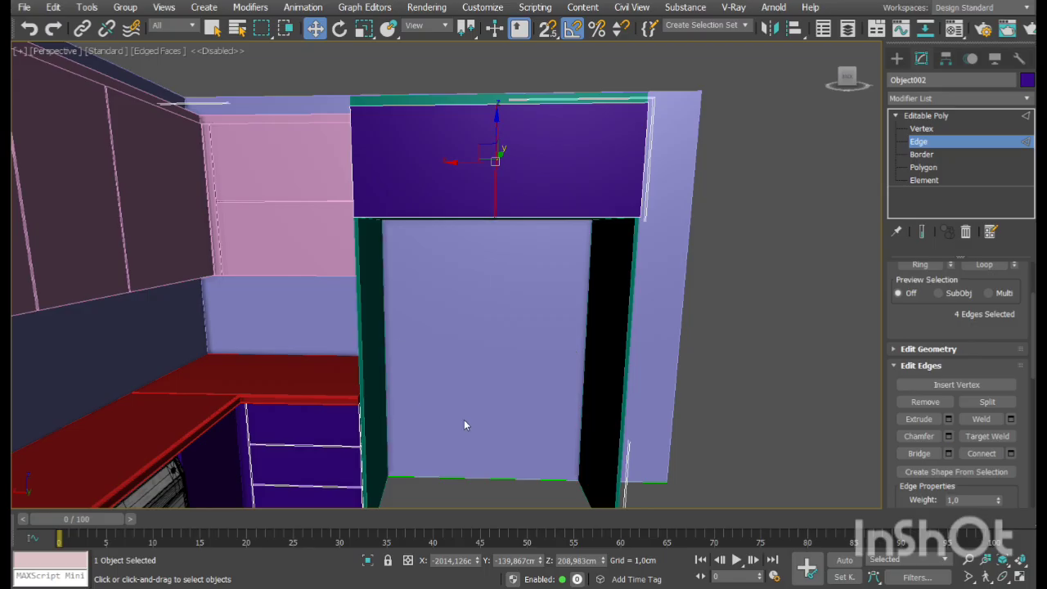
Chamfer the central division of the front above the niche and isolate the polygons of its narrow gap
key("5")
left_click(527, 178)
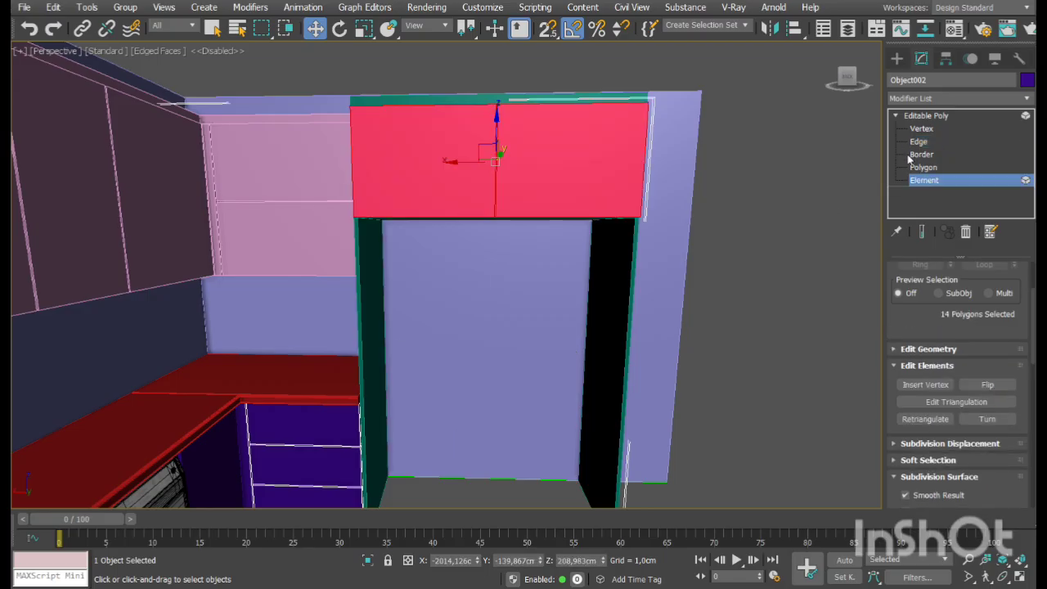
left_click(912, 157)
left_click(916, 167)
left_click_drag(730, 289, 609, 184, "alt")
left_click_drag(406, 292, 397, 198, "alt")
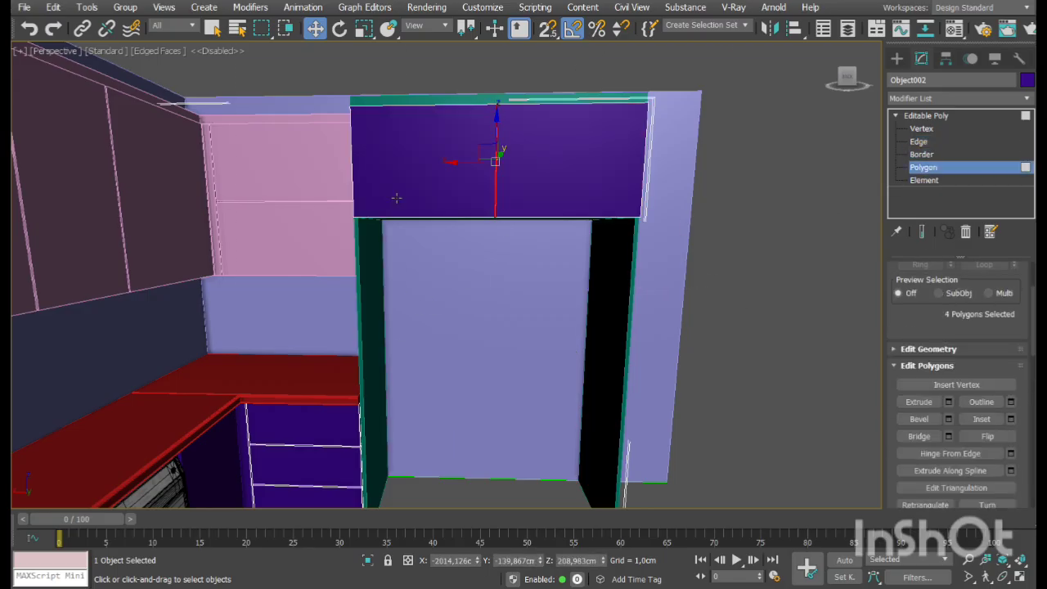
Delete the central gap strip, cap the open borders of both doors above the niche, and deselect the object
left_click(922, 153)
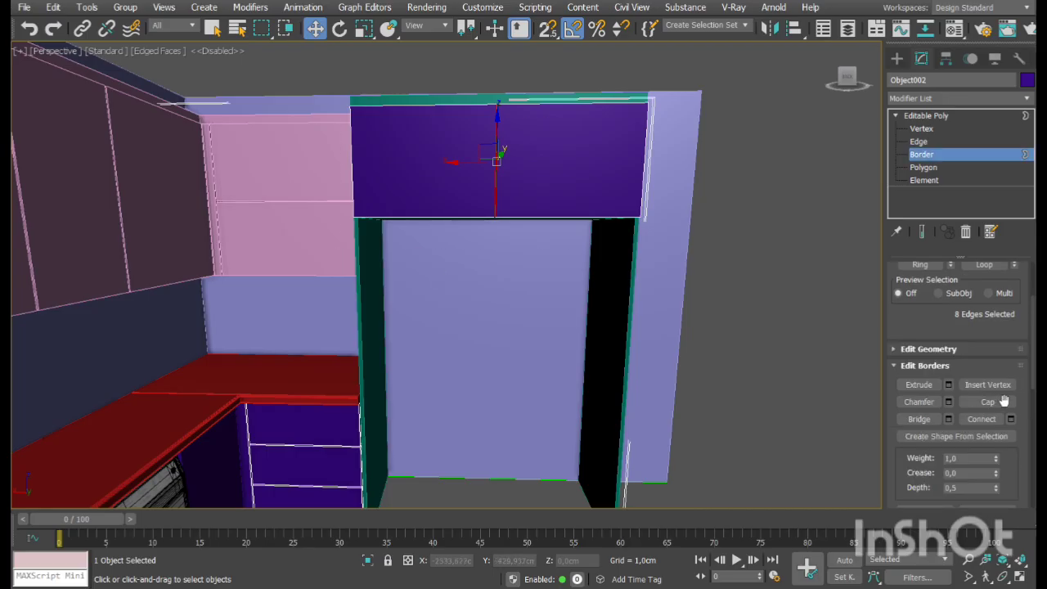
left_click(1002, 401)
left_click(958, 155)
left_click(783, 416)
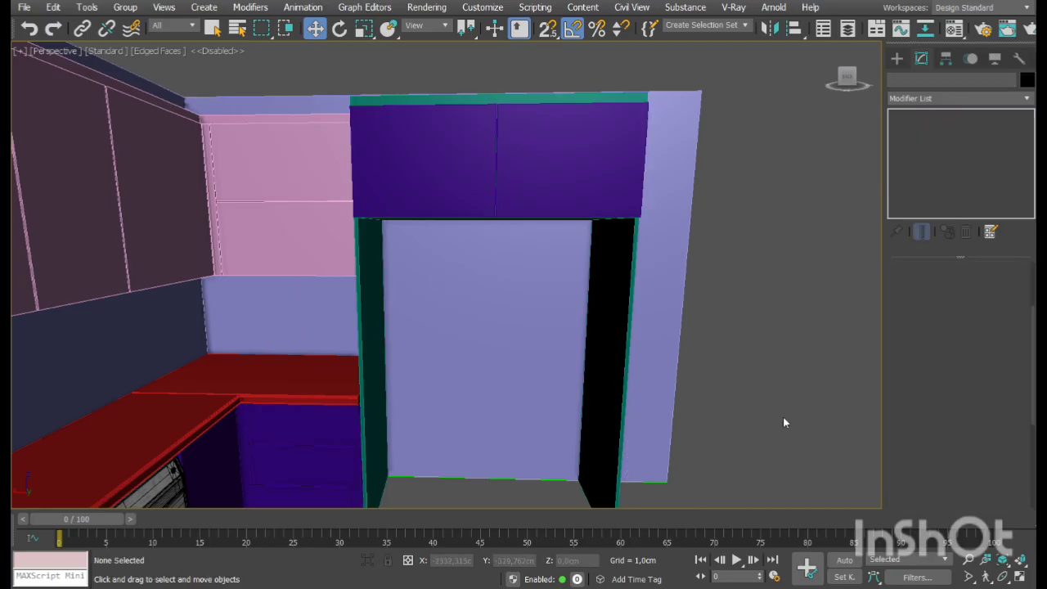
Select the middle front panel of the tall cabinet beside the hob and assign the oven material to it
left_click(1004, 578)
left_click_drag(464, 290, 407, 293)
middle_click_drag(408, 293, 444, 292)
left_click_drag(444, 292, 418, 311)
scroll(467, 283, "down", 5)
key("w")
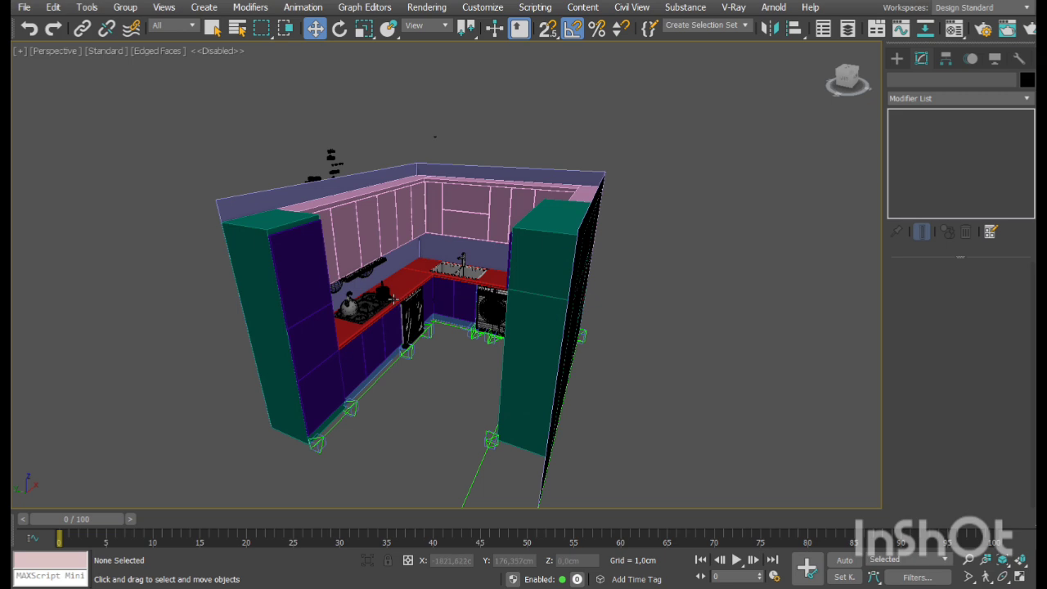
left_click(213, 28)
left_click(301, 284)
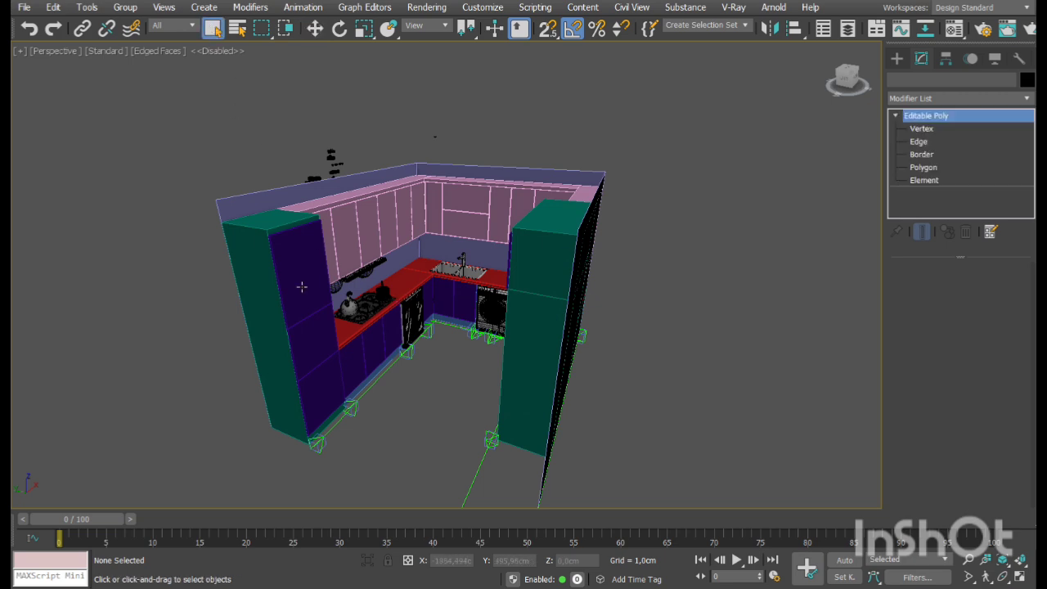
scroll(317, 333, "up", 5)
left_click(333, 328)
left_click(864, 130)
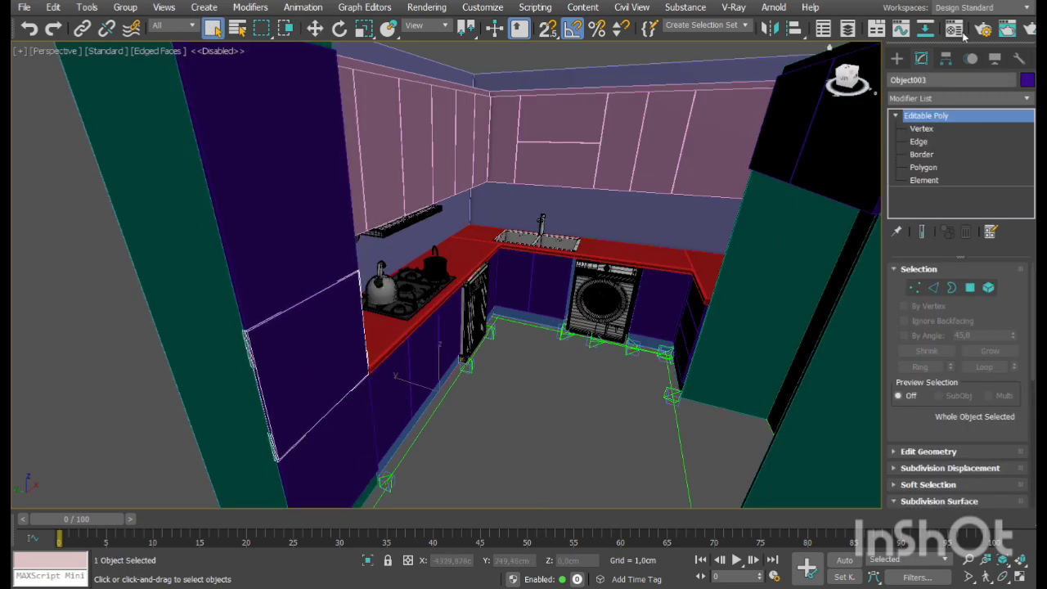
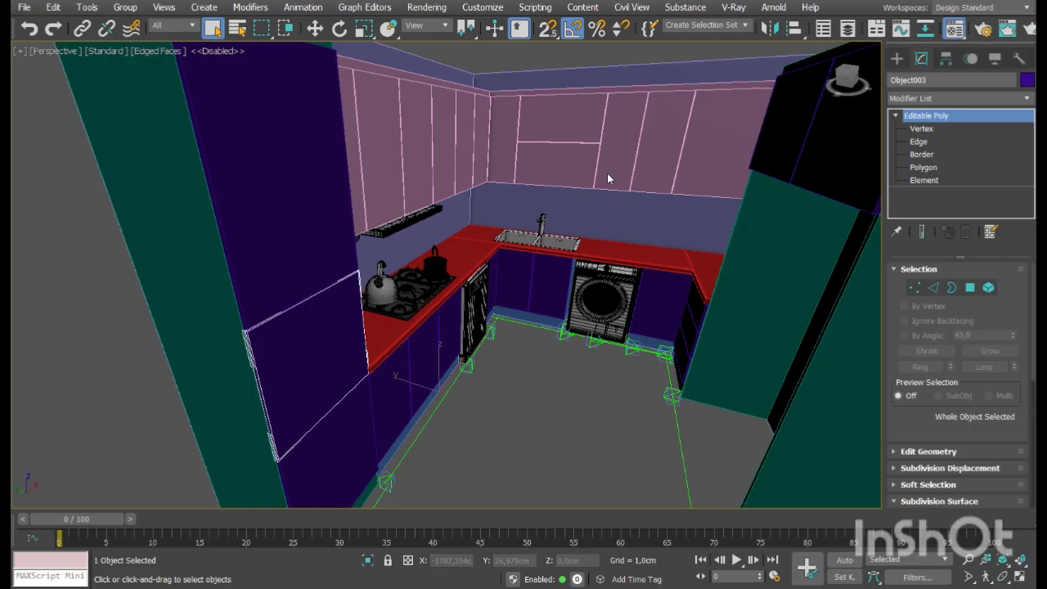
left_click(599, 308)
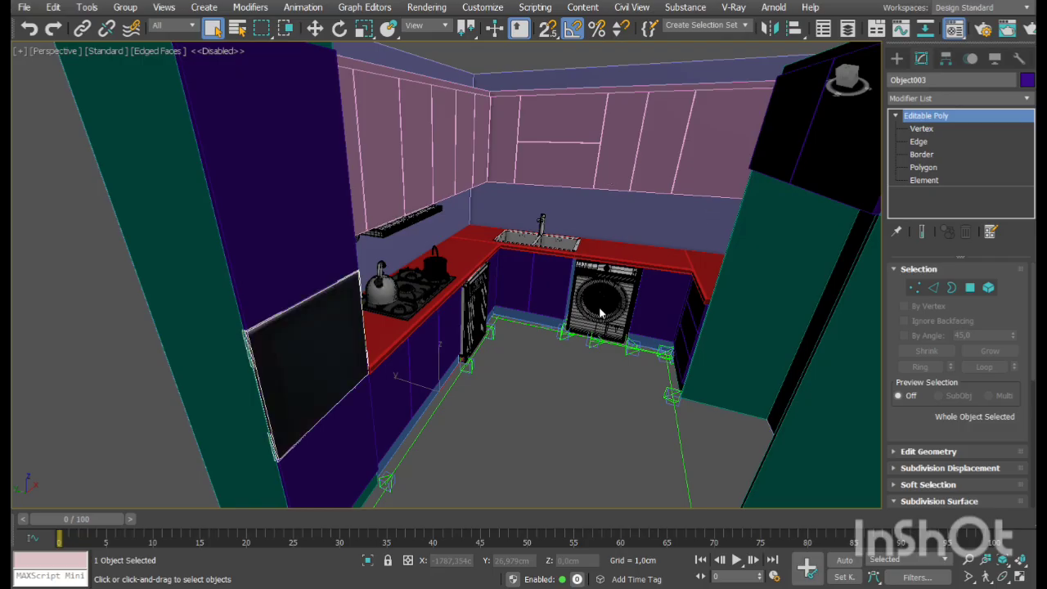
Apply a UVW Map modifier with Box mapping to the oven front panel
left_click(1003, 576)
left_click_drag(630, 347, 513, 291)
scroll(492, 252, "up", 2)
left_click_drag(493, 251, 651, 295)
right_click(650, 295)
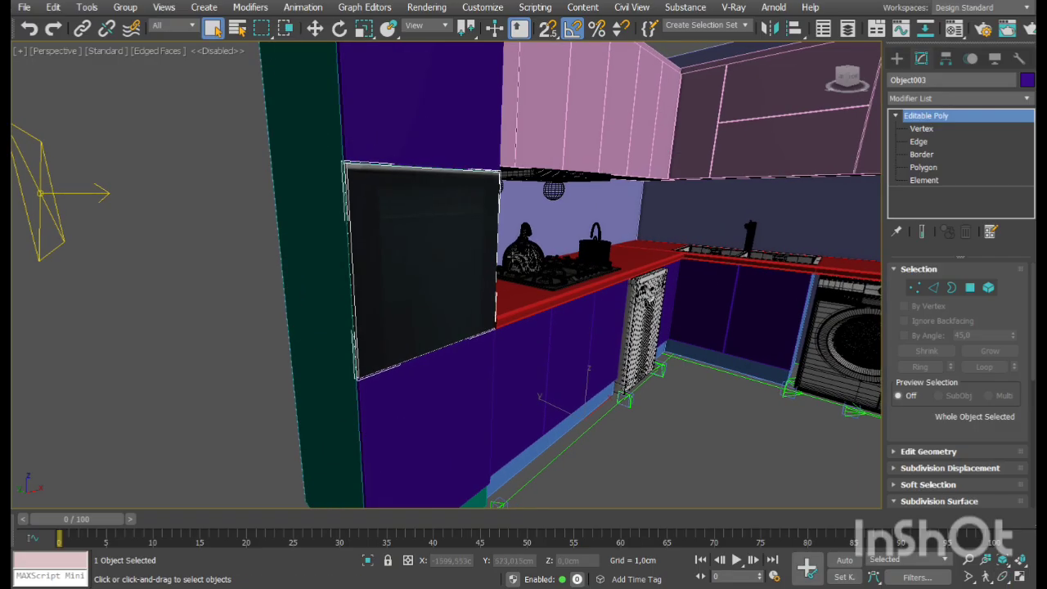
left_click(992, 102)
key("Return")
left_click(938, 355)
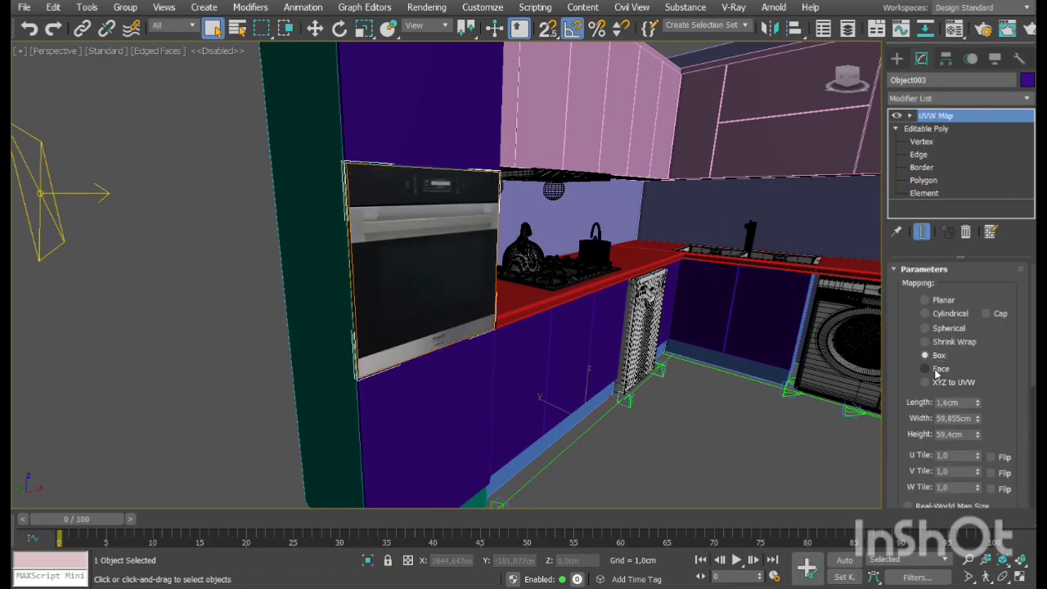
Examine the textured oven front up close, and the kitchen's tall cabinets and open niche from different angles
left_click(1003, 577)
mouse_move(483, 263)
left_mouse_down()
mouse_move(505, 260)
mouse_move(490, 258)
left_mouse_up()
right_click(490, 258)
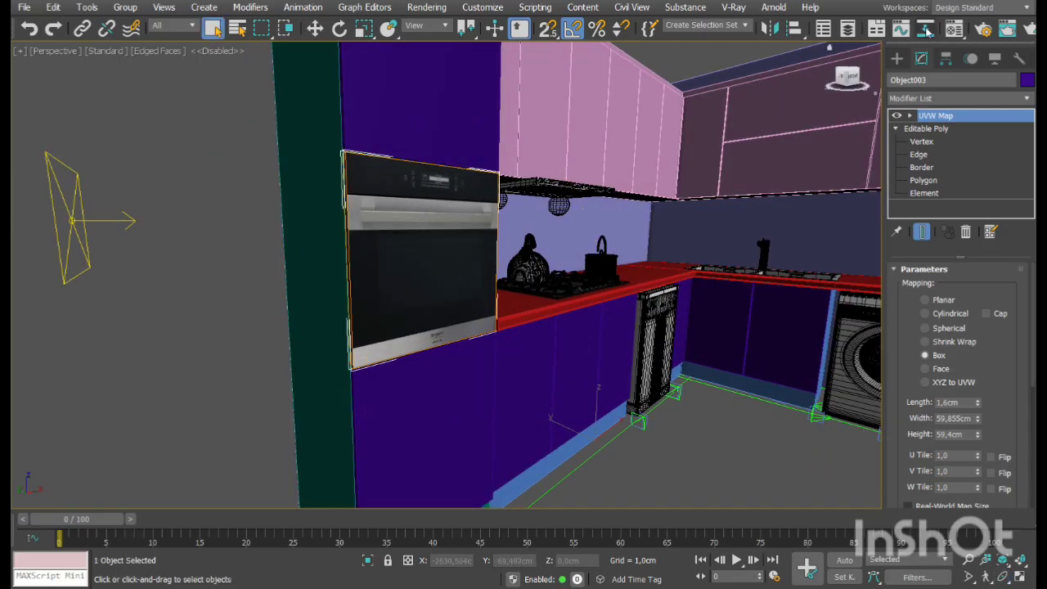
left_click(1003, 577)
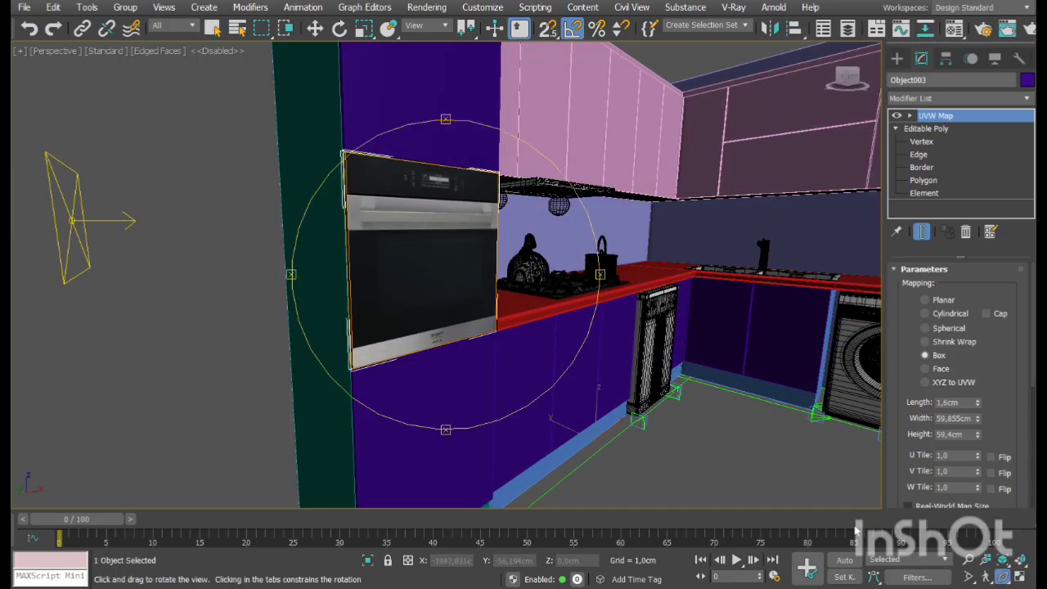
left_click_drag(498, 296, 493, 311)
right_click(492, 311)
scroll(400, 255, "up", 3)
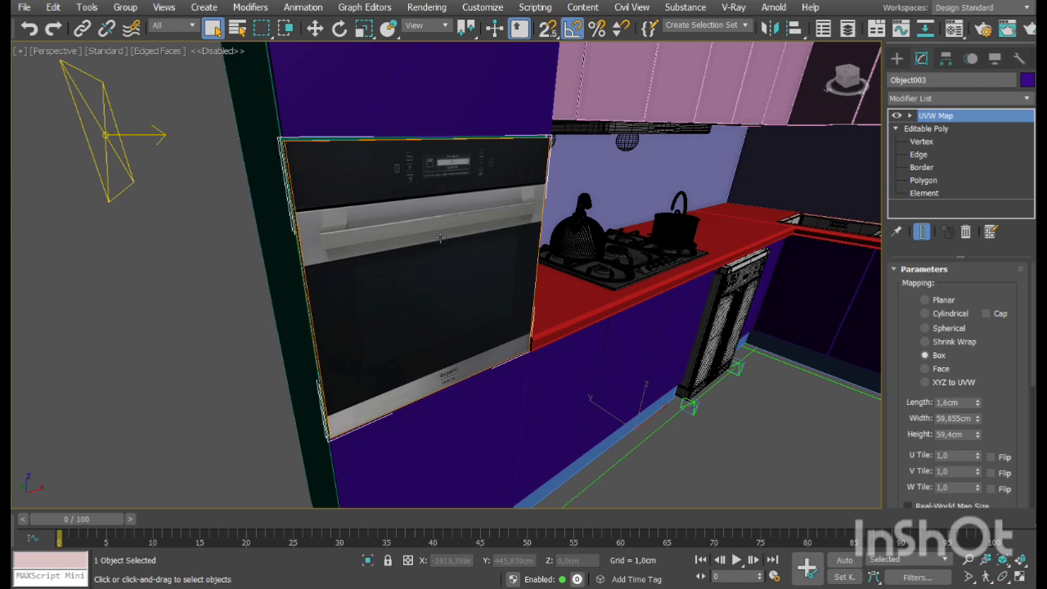
left_click(1003, 577)
left_click_drag(440, 311, 500, 273)
middle_click_drag(427, 280, 479, 283)
right_click(403, 301)
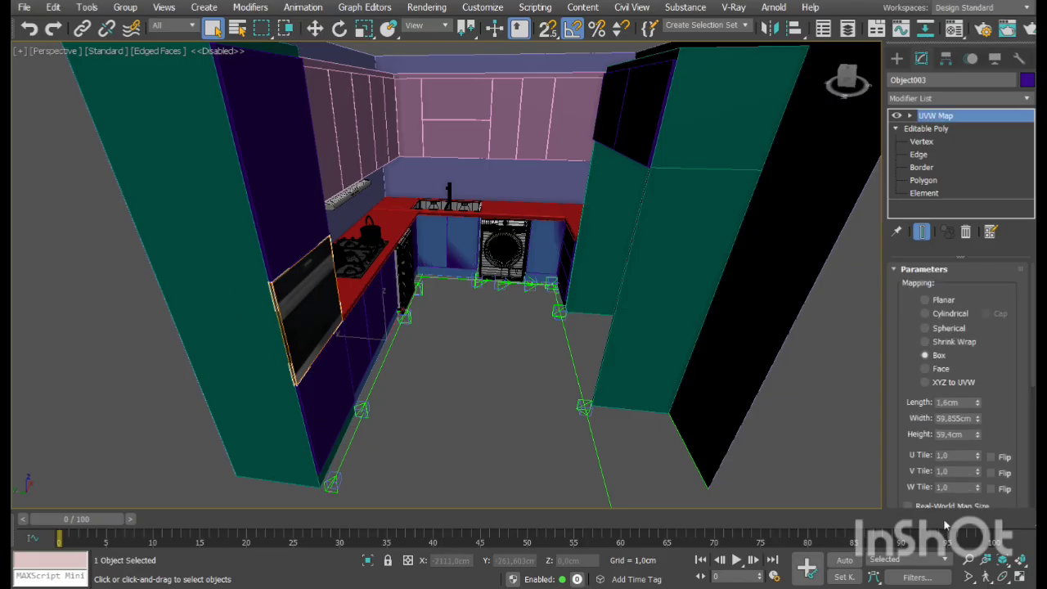
left_click(1003, 577)
left_click_drag(442, 384, 448, 293)
left_click_drag(450, 293, 514, 287)
right_click(515, 287)
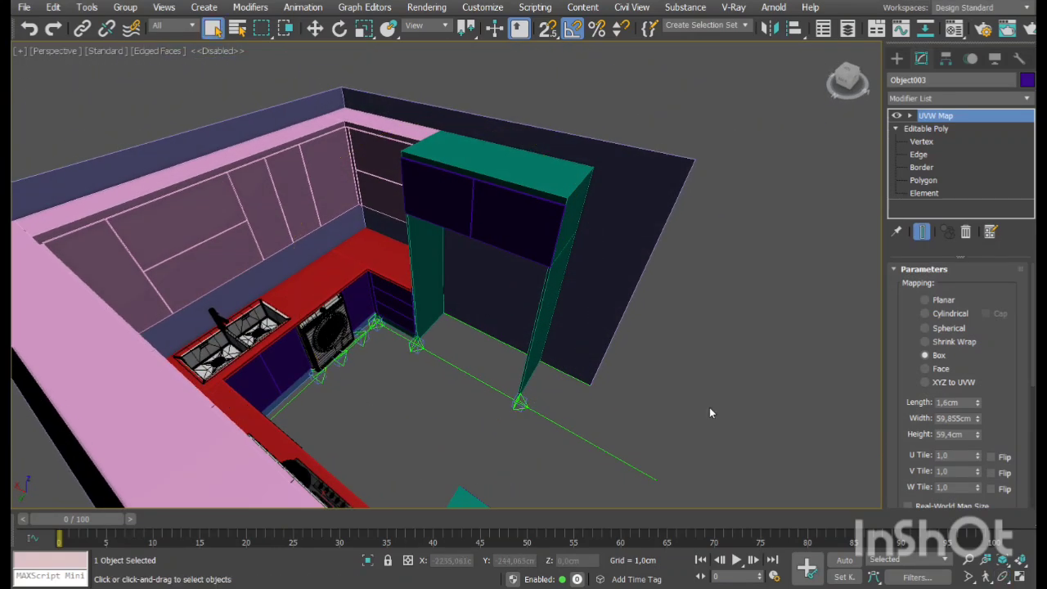
In the top view, create a box about 57 by 59 cm and 240 cm high against the outer side of the tall niche cabinet
left_click(1022, 578)
key("alt+w")
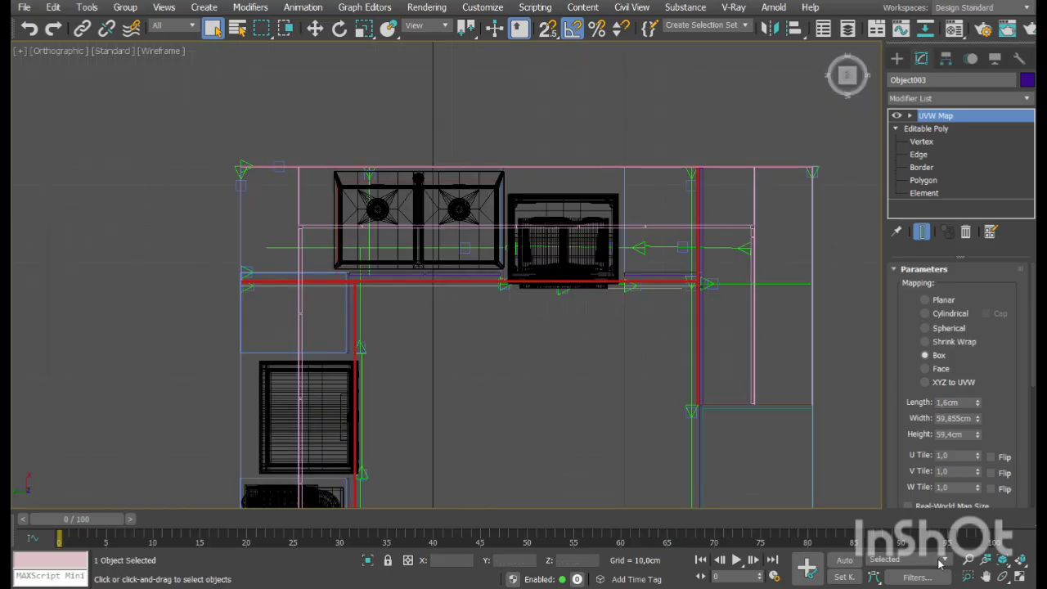
scroll(530, 207, "down", 10)
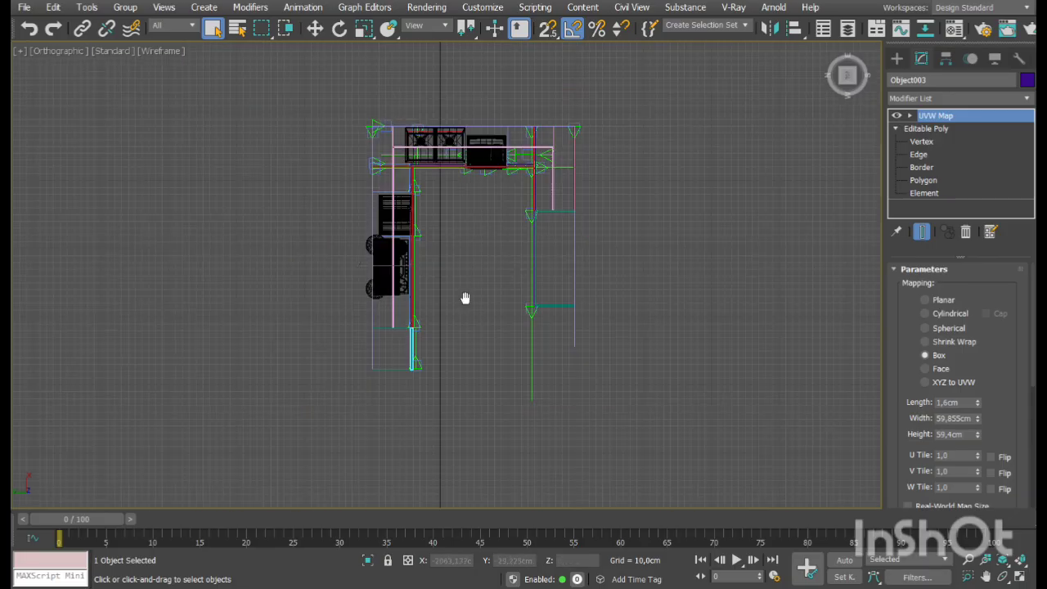
middle_click_drag(559, 284, 574, 425)
scroll(565, 327, "up", 10)
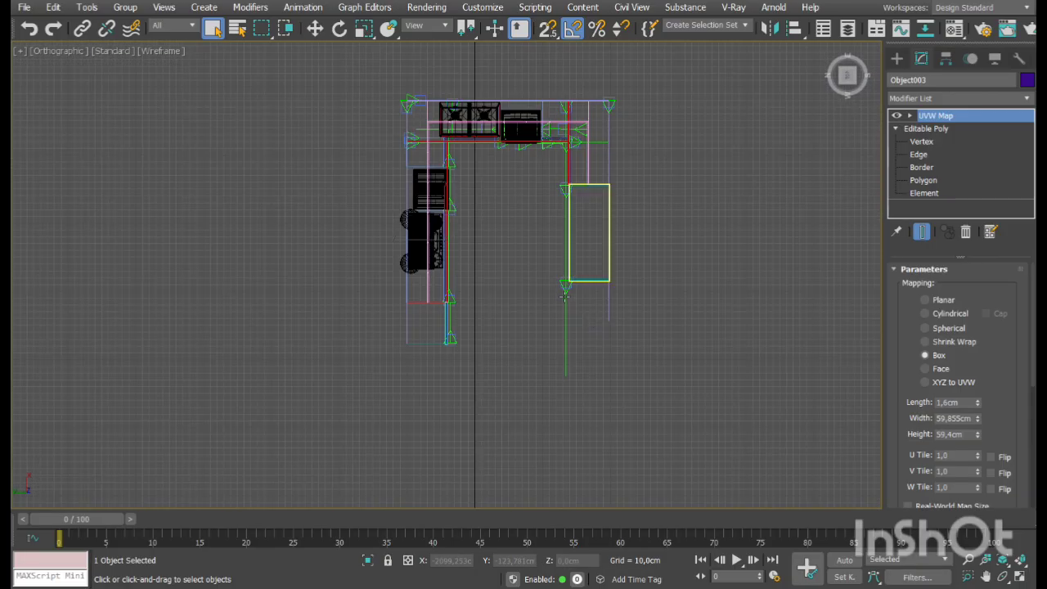
left_click(897, 58)
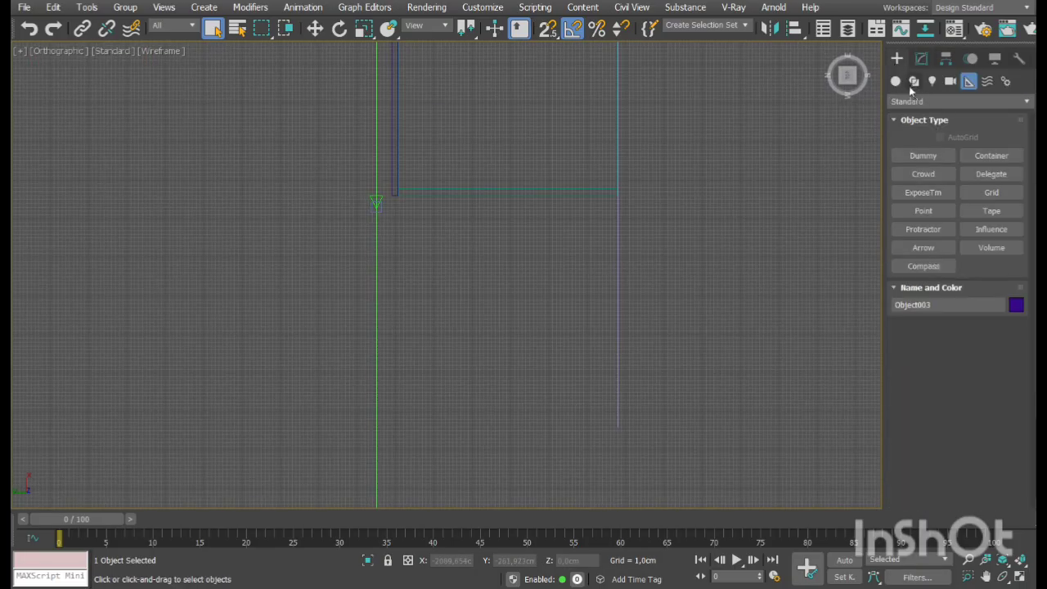
left_click(896, 81)
left_click(924, 156)
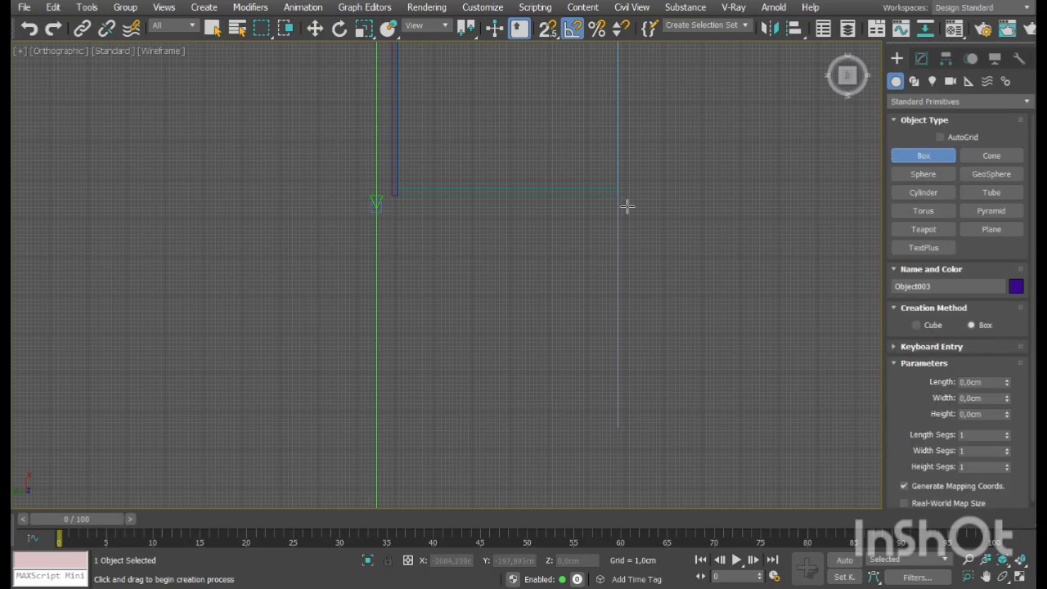
left_click_drag(627, 207, 410, 436)
left_click(573, 149)
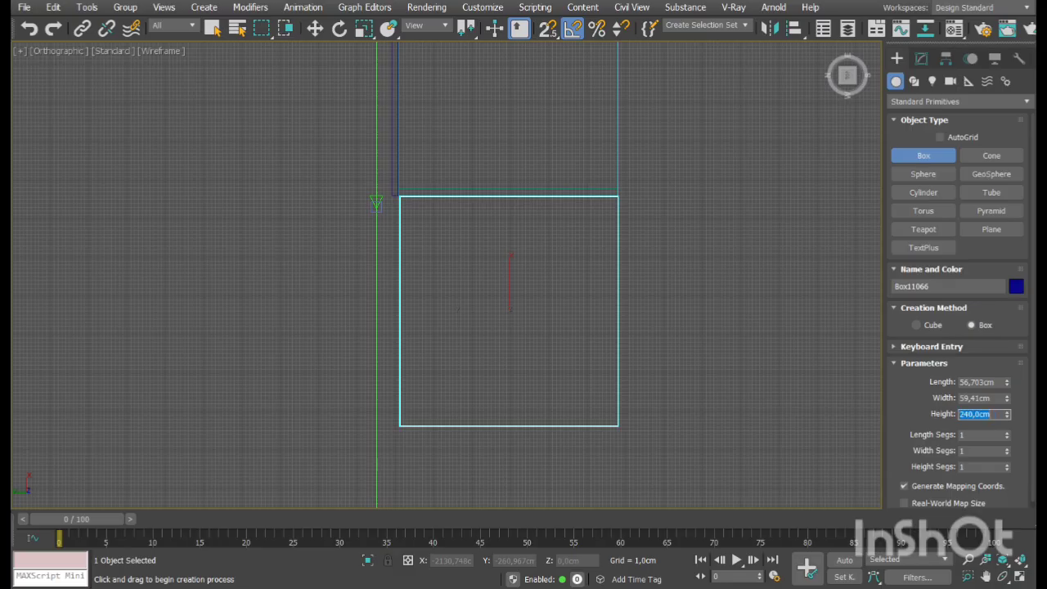
right_click(702, 358)
Convert the new tall box to an editable poly and connect its four vertical edges with two horizontal segments
left_click(1021, 578)
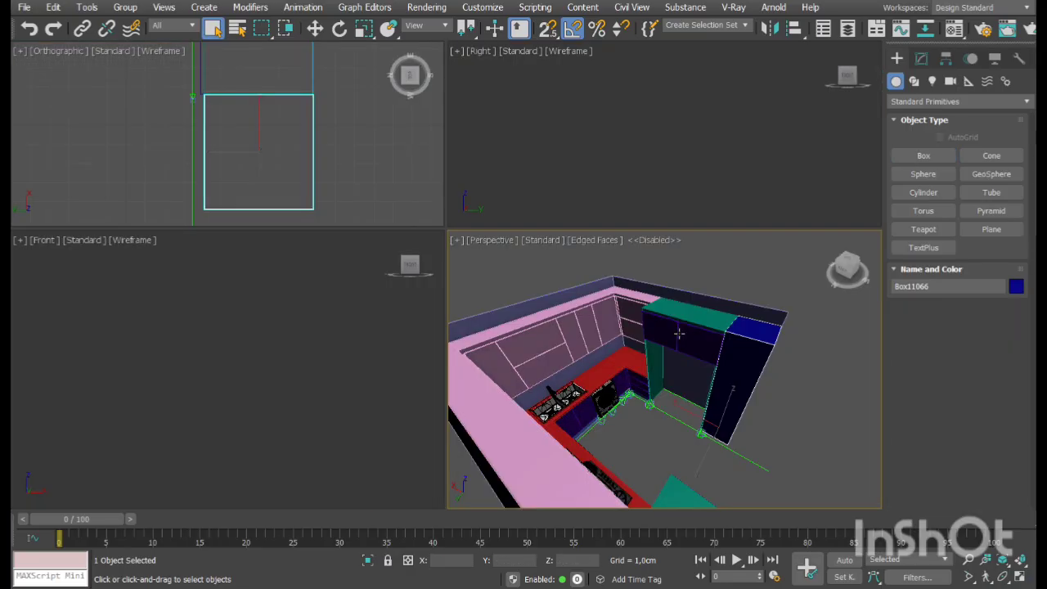
left_click(1018, 578)
middle_click_drag(554, 334, 509, 232, "alt")
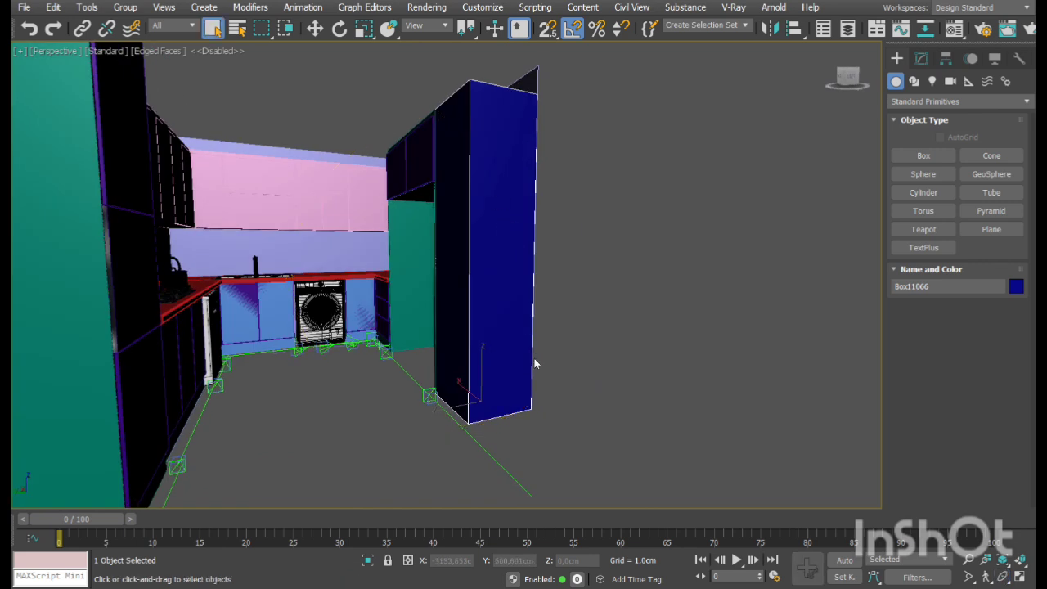
key("2")
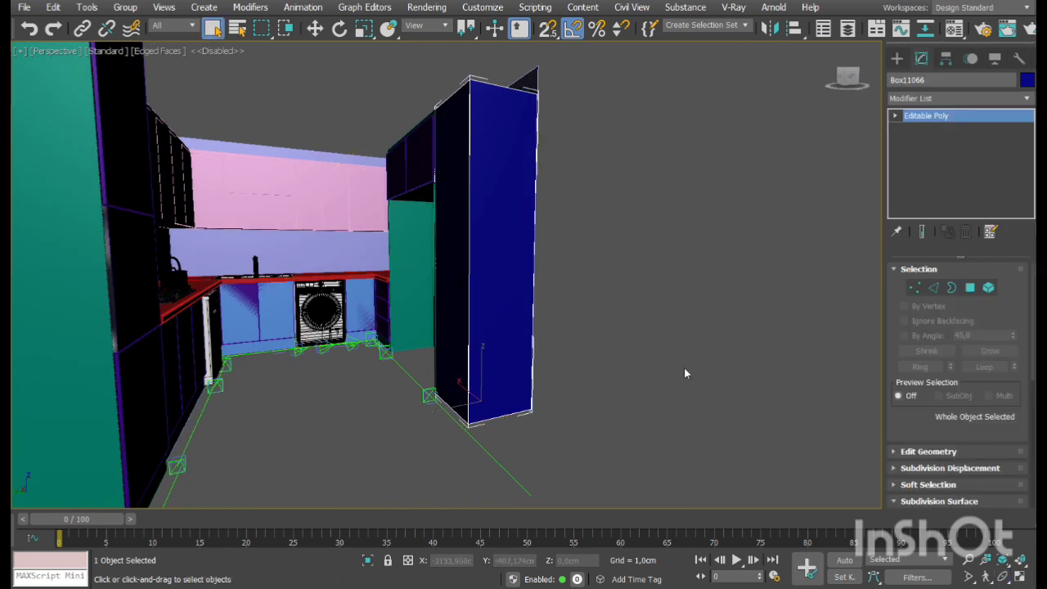
left_click(934, 287)
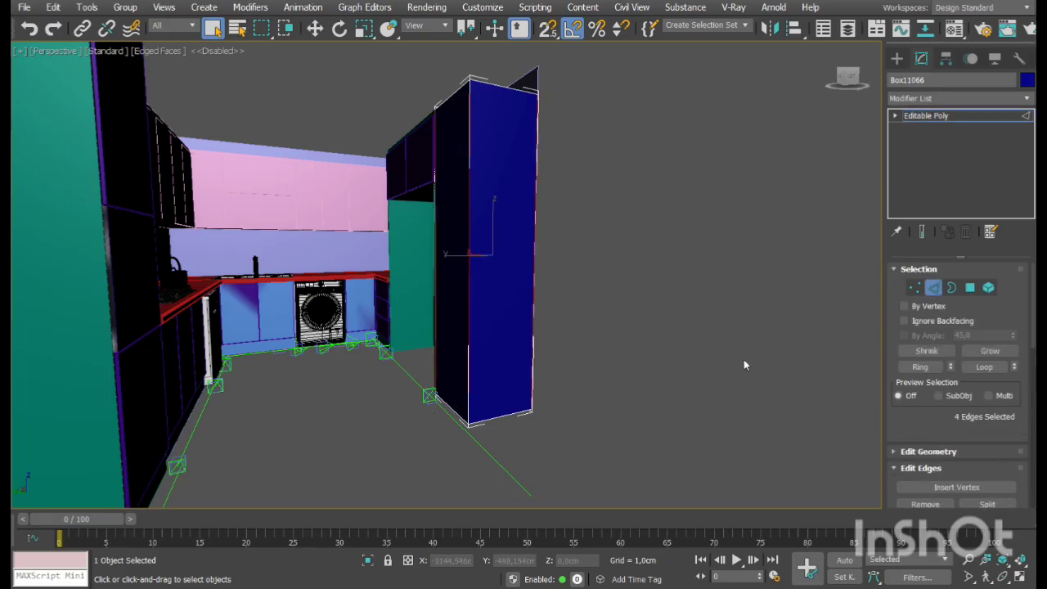
scroll(933, 409, "down", 3)
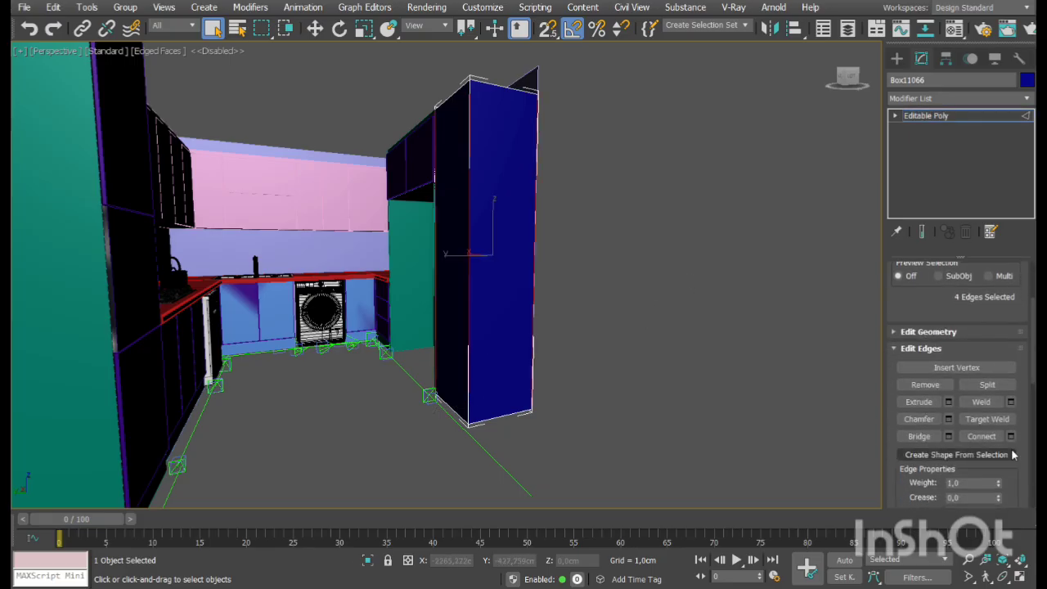
left_click(982, 436)
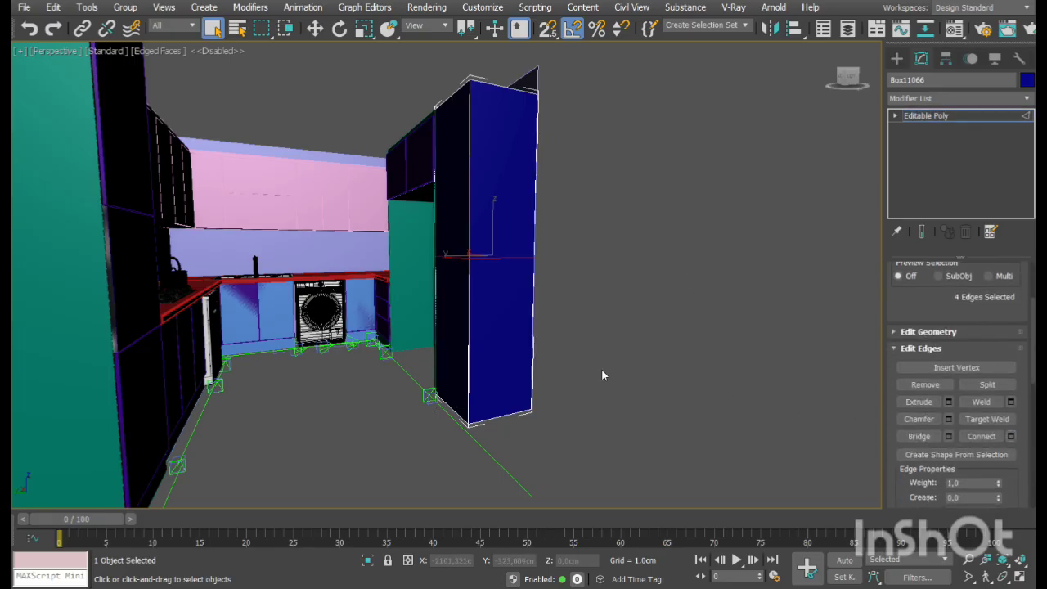
left_click(454, 279)
left_click(454, 348)
Raise the tall box's four upper division vertices to align with the bottom of the fronts above the niche
left_click(894, 115)
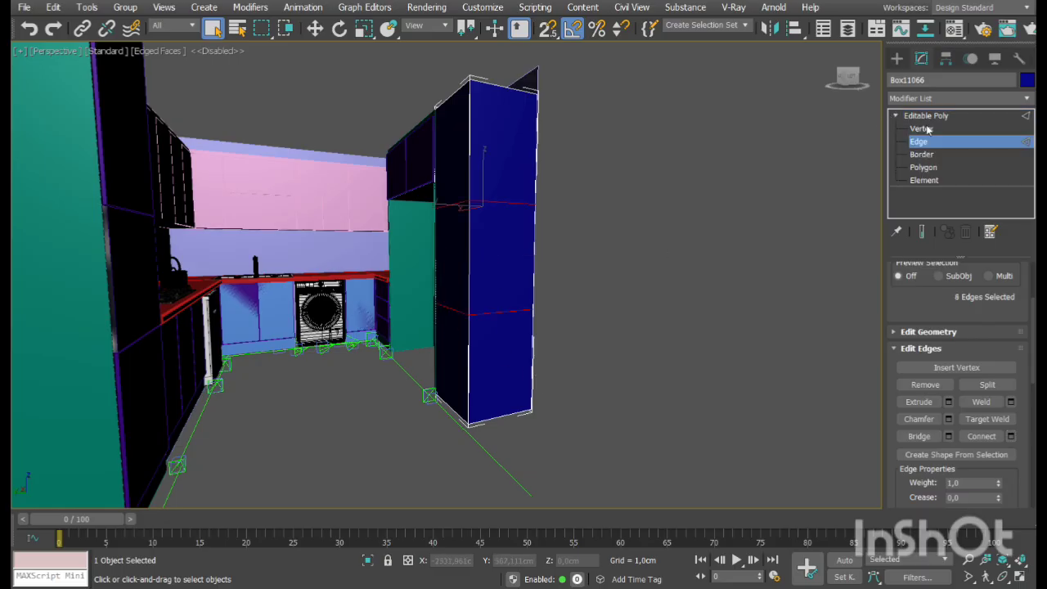
left_click(922, 129)
left_click_drag(643, 175, 403, 237)
middle_click_drag(487, 219, 491, 299)
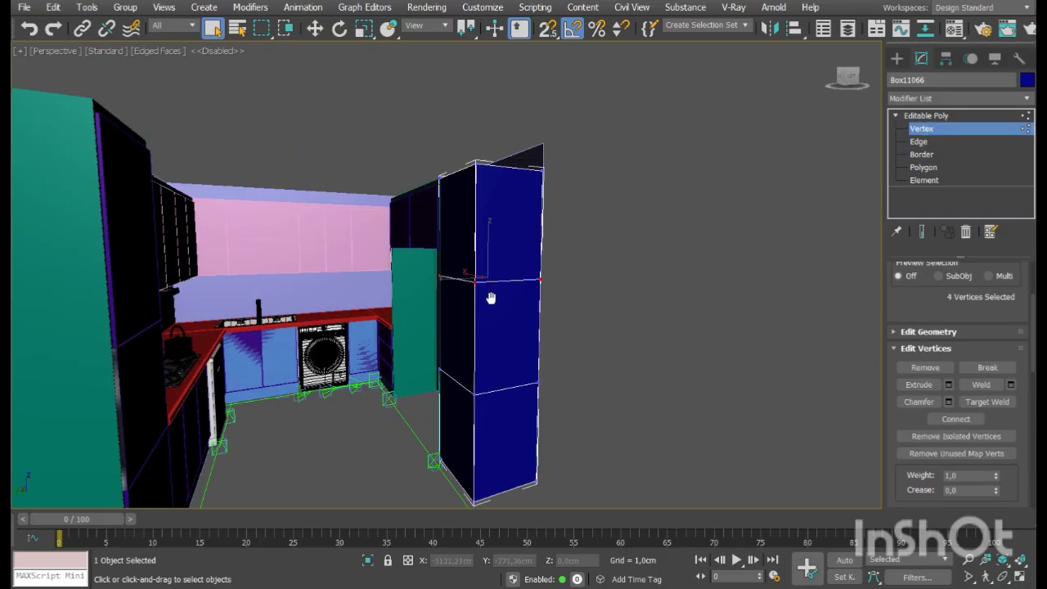
left_click(315, 29)
scroll(491, 245, "up", 5)
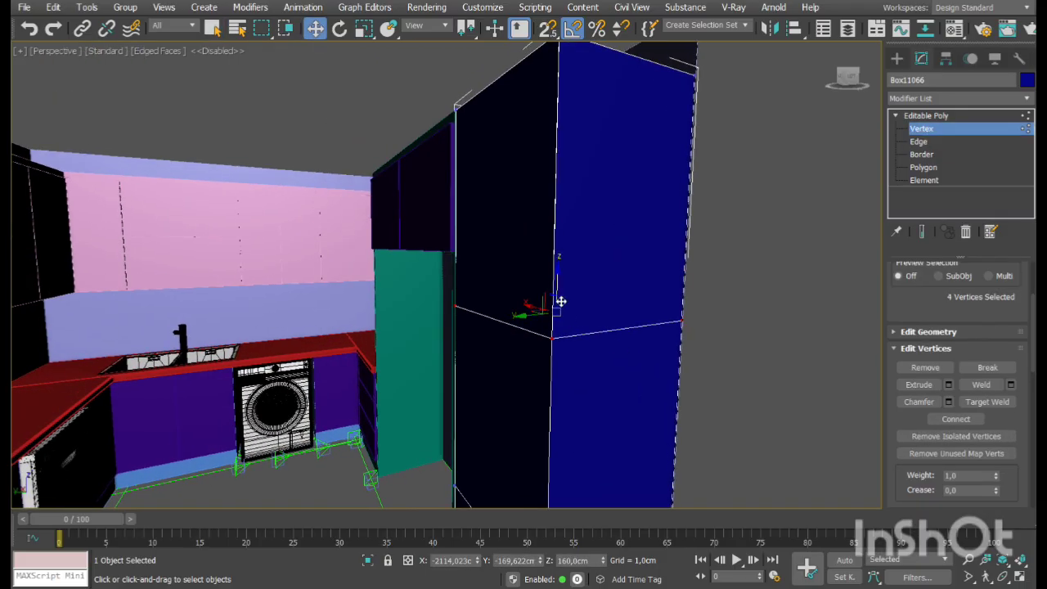
left_click_drag(574, 225, 576, 235)
Set the height of the tall box's four lower division vertices to Z 85 cm
middle_click_drag(572, 356, 565, 247)
scroll(570, 292, "down", 5)
left_click_drag(662, 257, 479, 340)
left_click(315, 29)
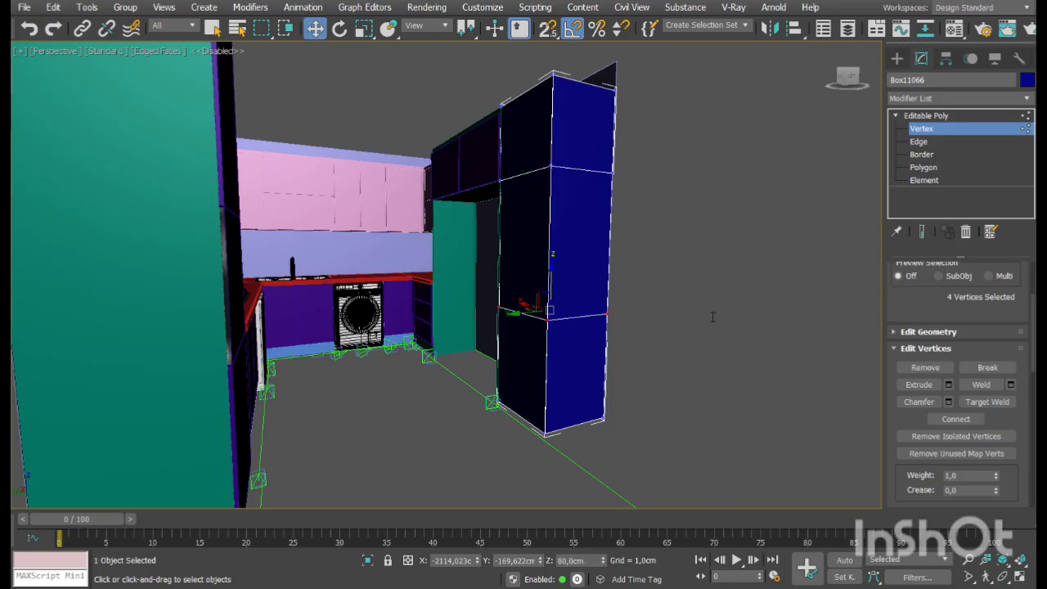
type("85")
key("Return")
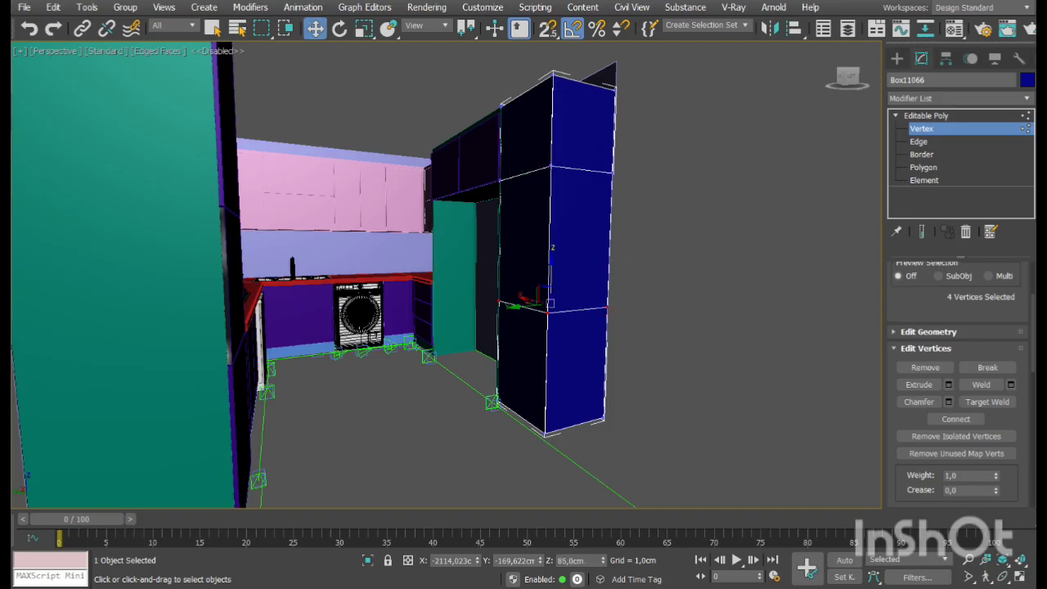
Inset the middle polygon on the exposed outer side of the tall box to form a thin frame
left_click(924, 167)
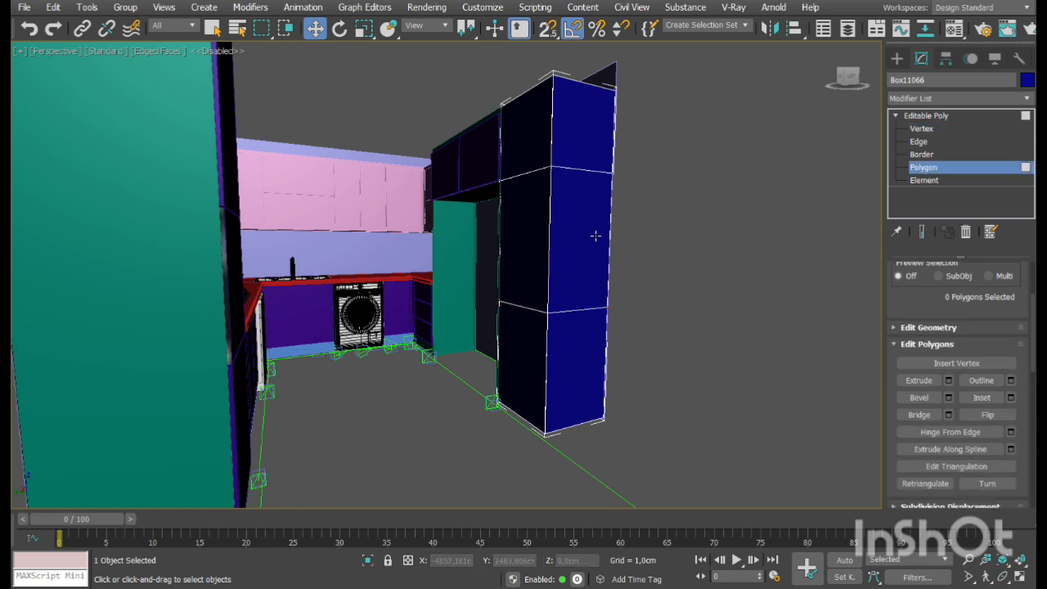
left_click(577, 241)
scroll(573, 252, "up", 3)
scroll(597, 290, "up", 2)
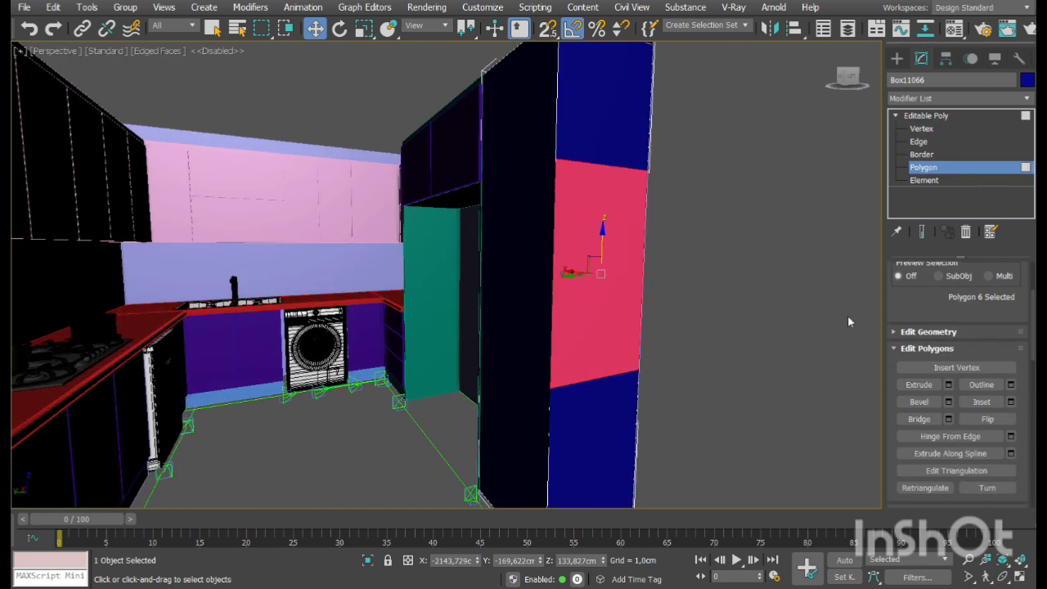
left_click(1012, 403)
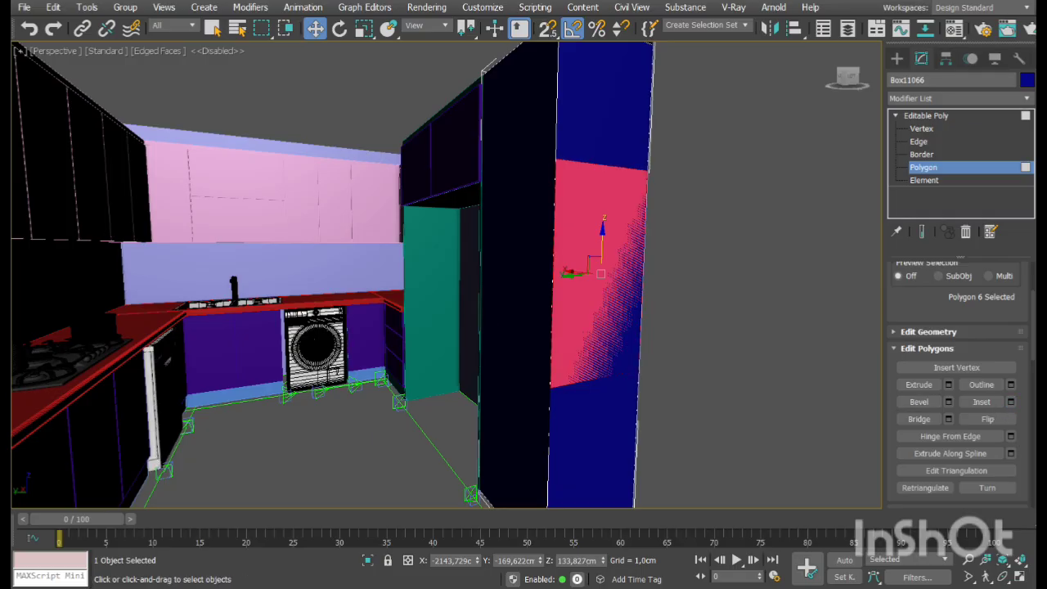
key("Return")
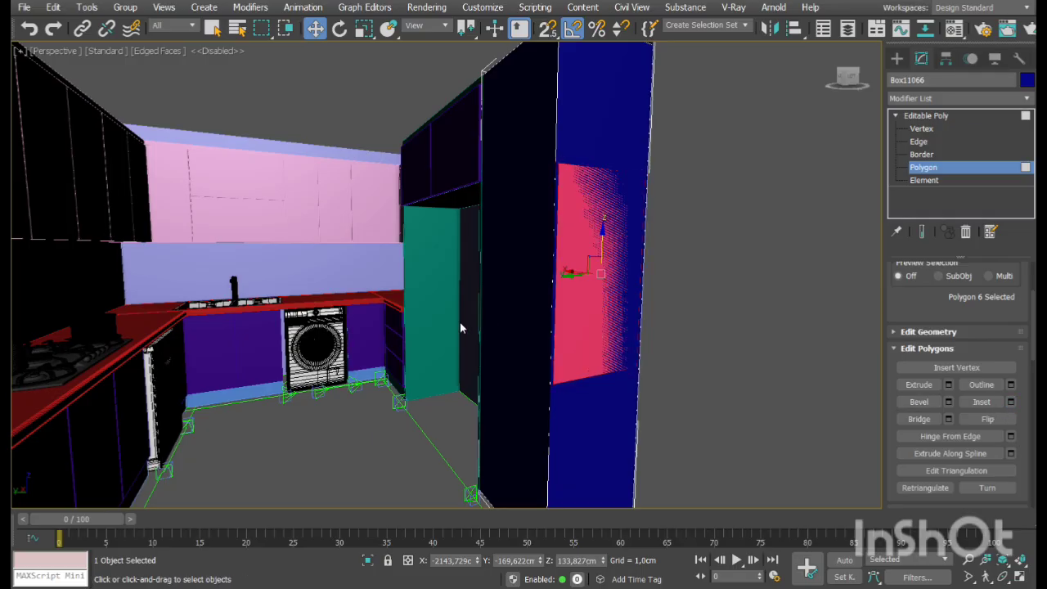
Extrude the inset middle polygon inward to form an open recess in the tall box
left_click(919, 385)
left_click_drag(634, 303, 582, 283)
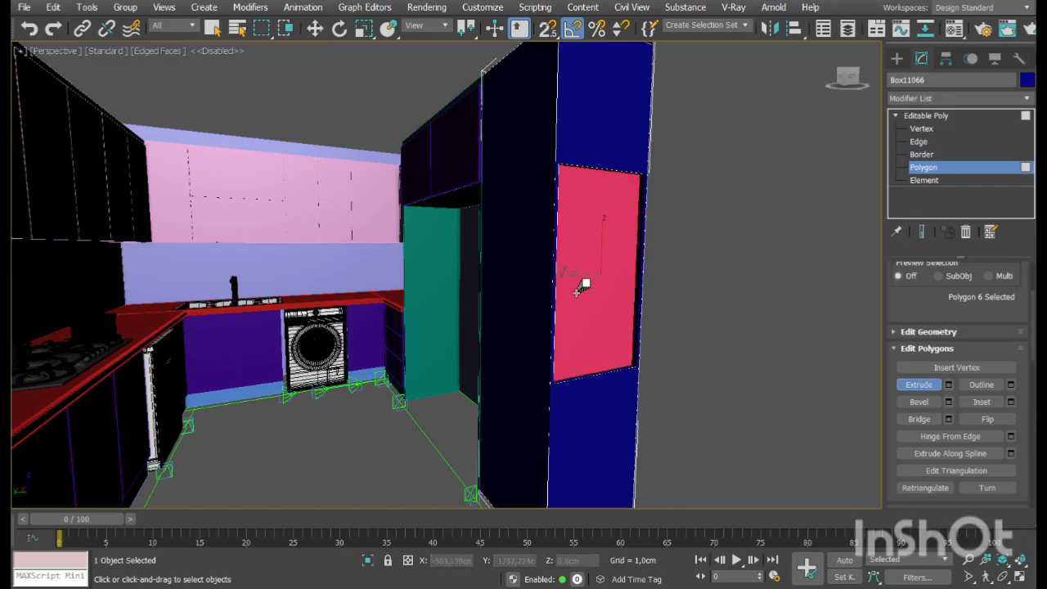
left_click(324, 31)
middle_click_drag(657, 338, 633, 351)
scroll(633, 351, "up", 3)
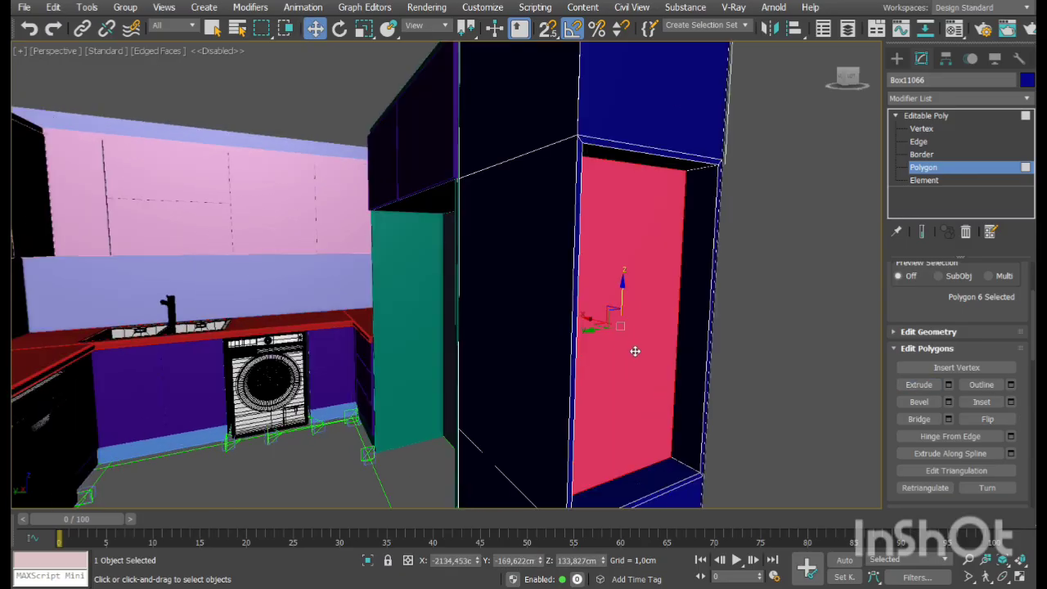
Extrude the recess's back polygon further inward into the tall box
left_click(919, 385)
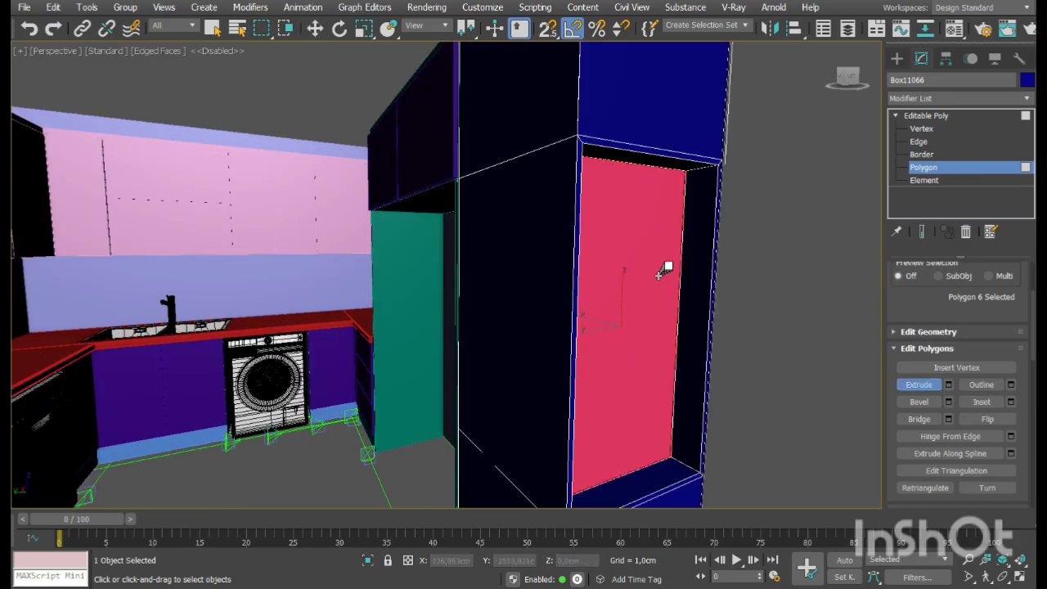
left_click_drag(666, 269, 661, 282)
left_click_drag(671, 237, 644, 570)
left_click(316, 31)
middle_click_drag(595, 350, 617, 346)
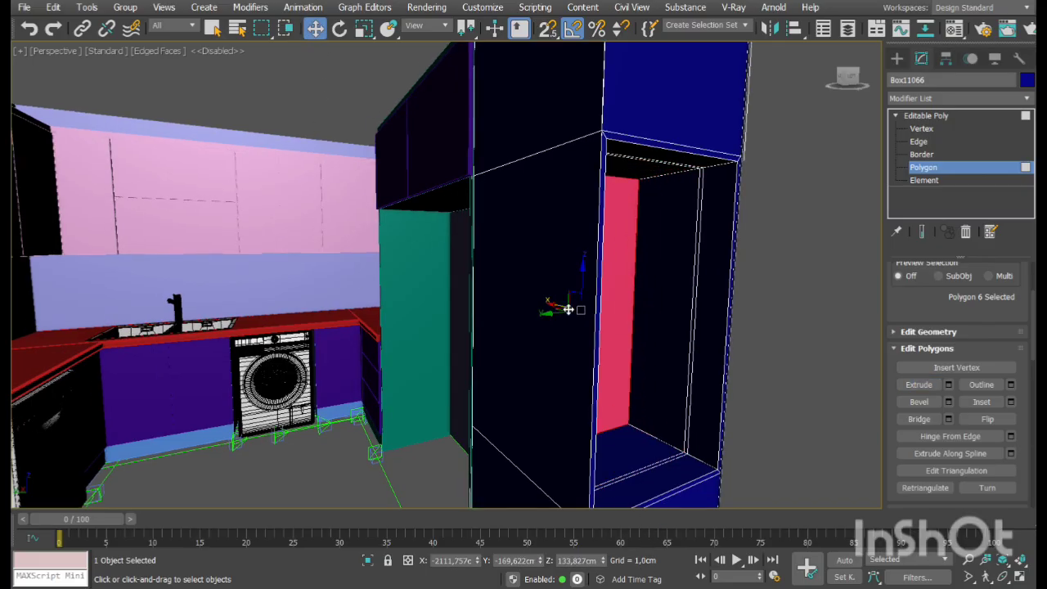
Move the recess's back polygon along X to about -2086 cm, close to the tall box's far side
left_click_drag(568, 309, 532, 306)
middle_click_drag(656, 329, 576, 372)
left_click_drag(483, 330, 471, 338)
scroll(547, 347, "down", 3)
middle_click_drag(546, 347, 591, 317)
Shorten the tall box by moving the vertices of its open recess side inward along X to about -2116,5 cm
left_click(1019, 578)
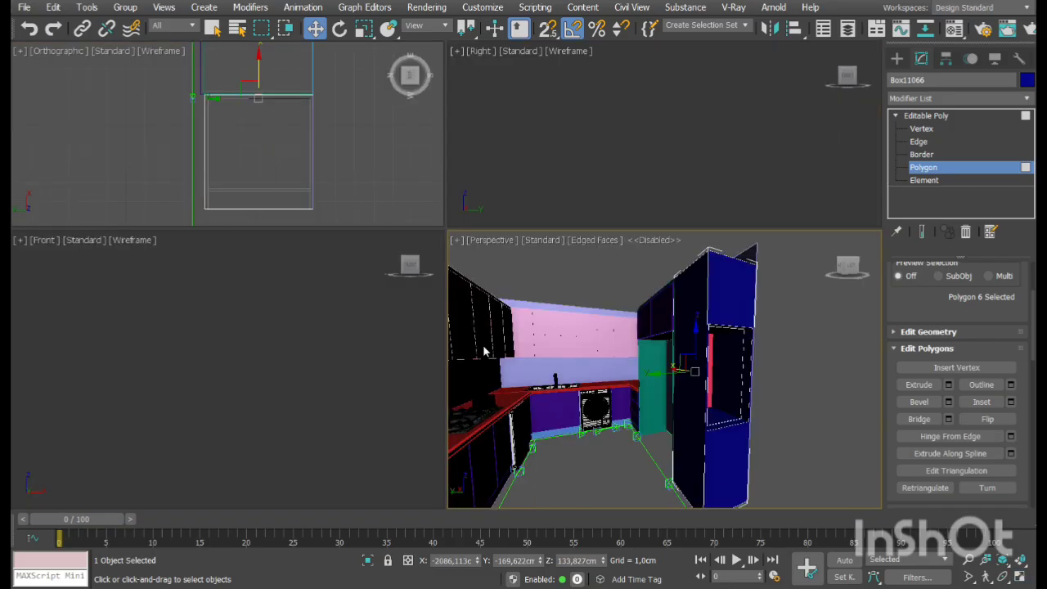
right_click(387, 213)
left_click(1019, 578)
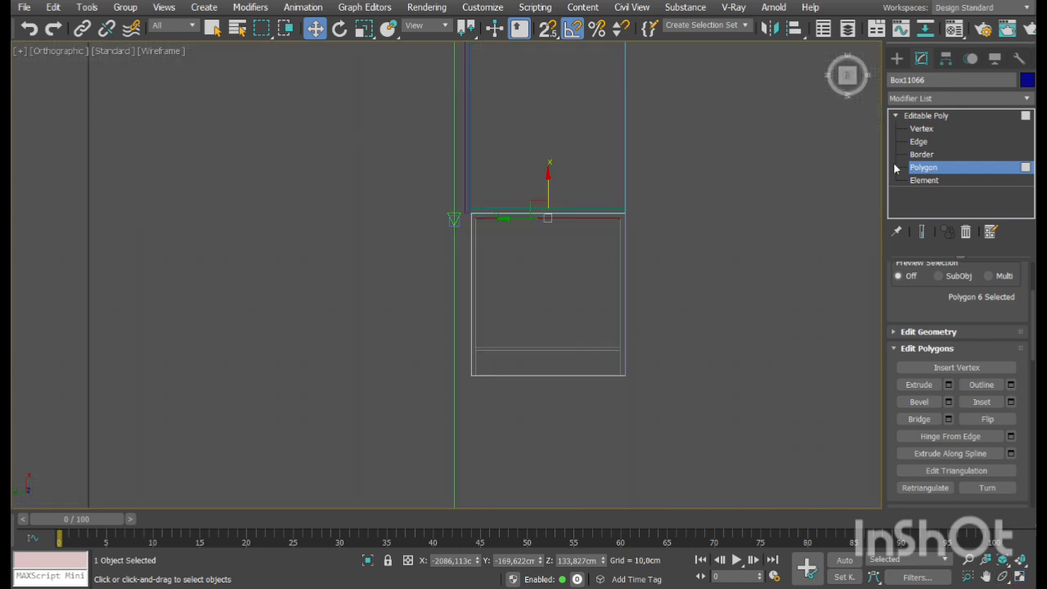
left_click(923, 167)
left_click(914, 131)
left_click_drag(688, 321, 448, 398)
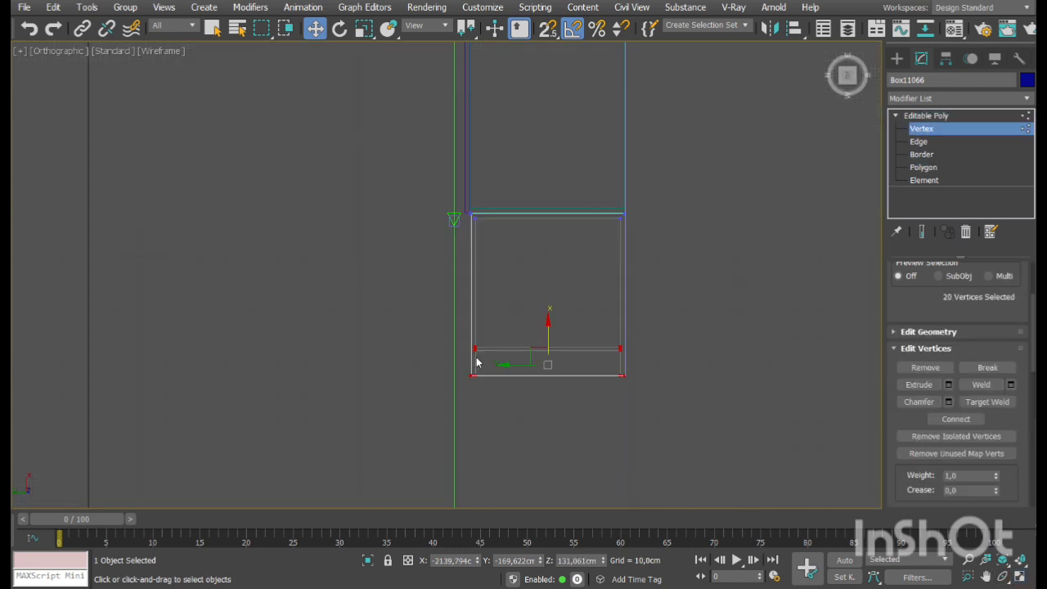
scroll(513, 347, "up", 2)
left_click_drag(562, 343, 588, 255)
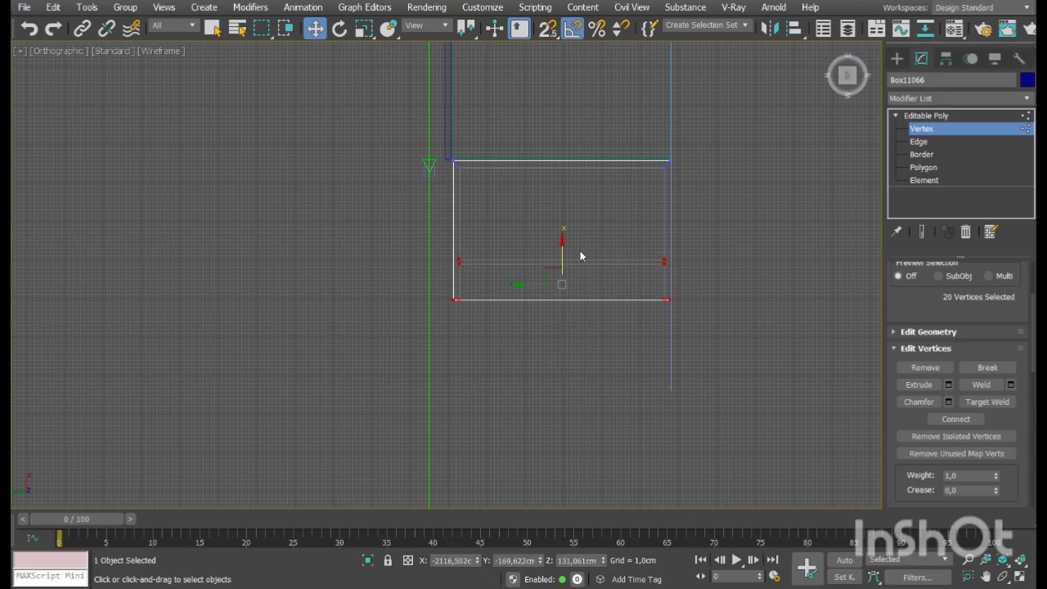
left_click(1024, 577)
left_click(1021, 578)
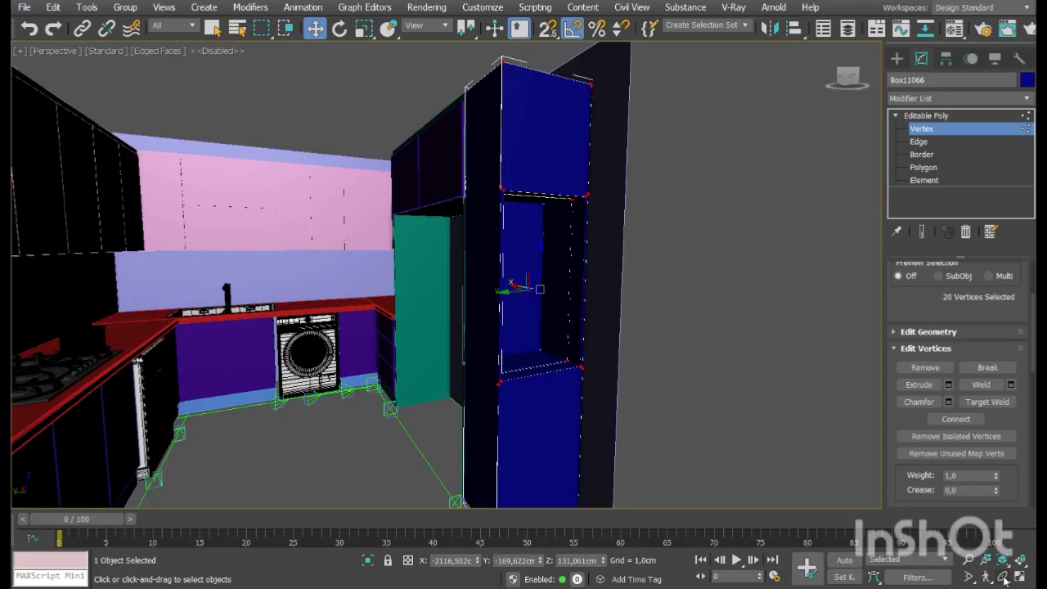
left_click(1003, 577)
left_click_drag(481, 306, 507, 305)
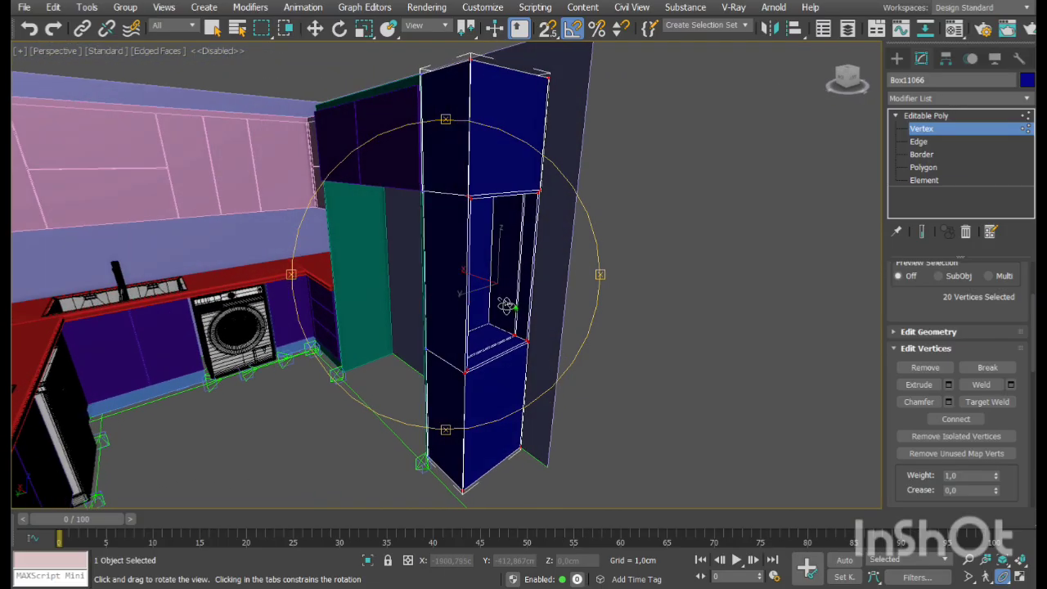
right_click(296, 323)
left_click(299, 302)
left_click(965, 129)
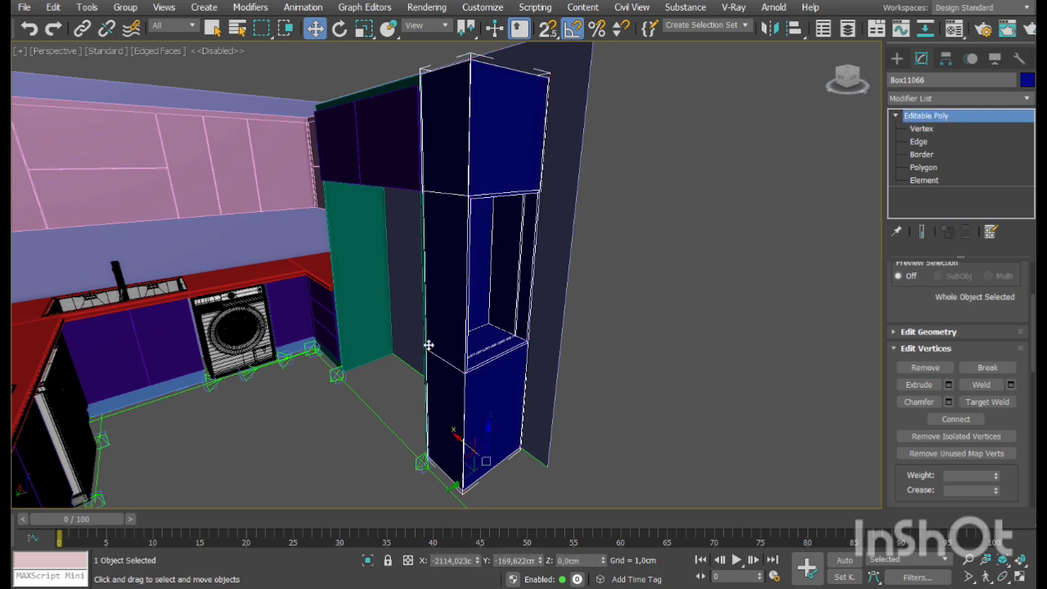
Draw a thin box about 56,6 cm long and 1,6 cm wide along the tall cabinet's recessed side
left_click(290, 301)
left_click(918, 181)
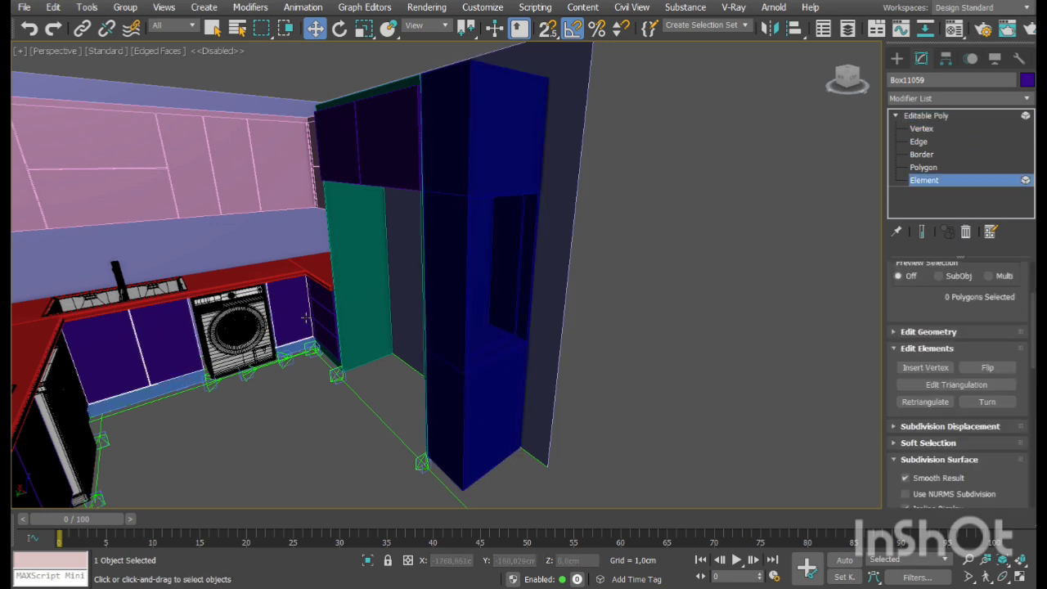
left_click(1023, 578)
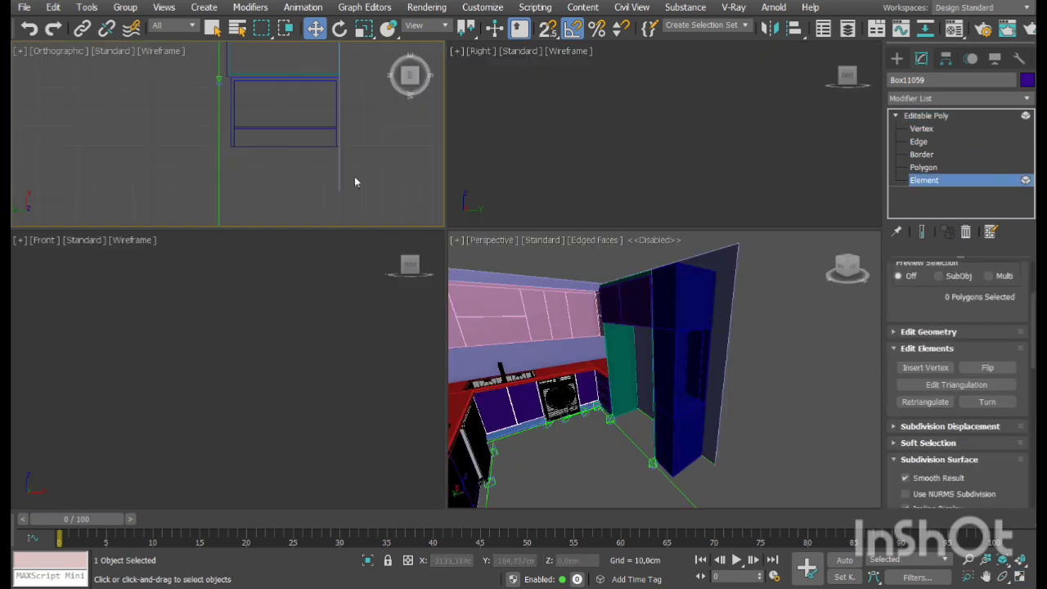
left_click(1012, 576)
left_click(897, 58)
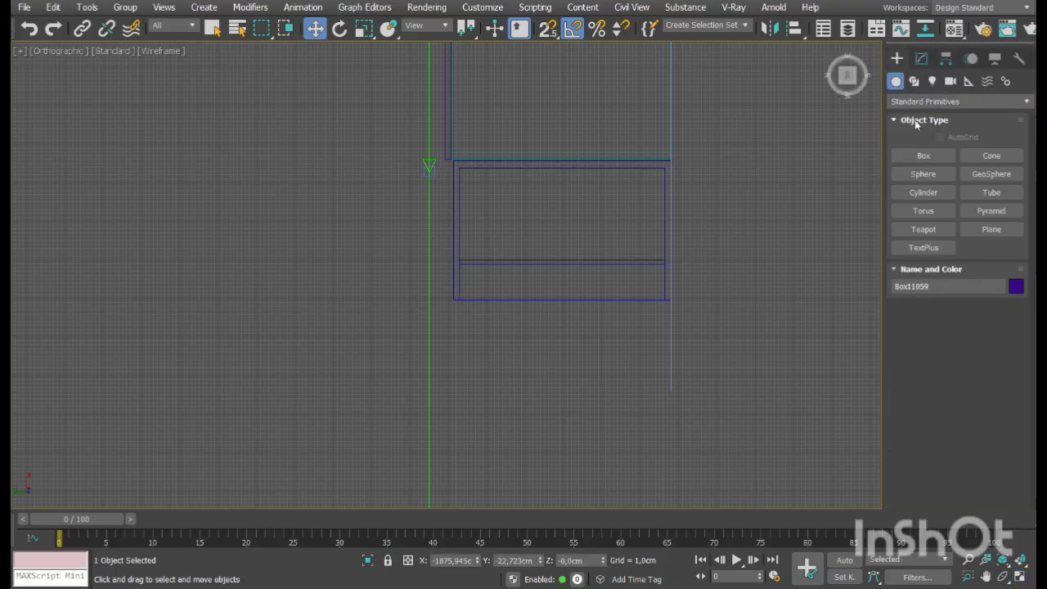
left_click(924, 155)
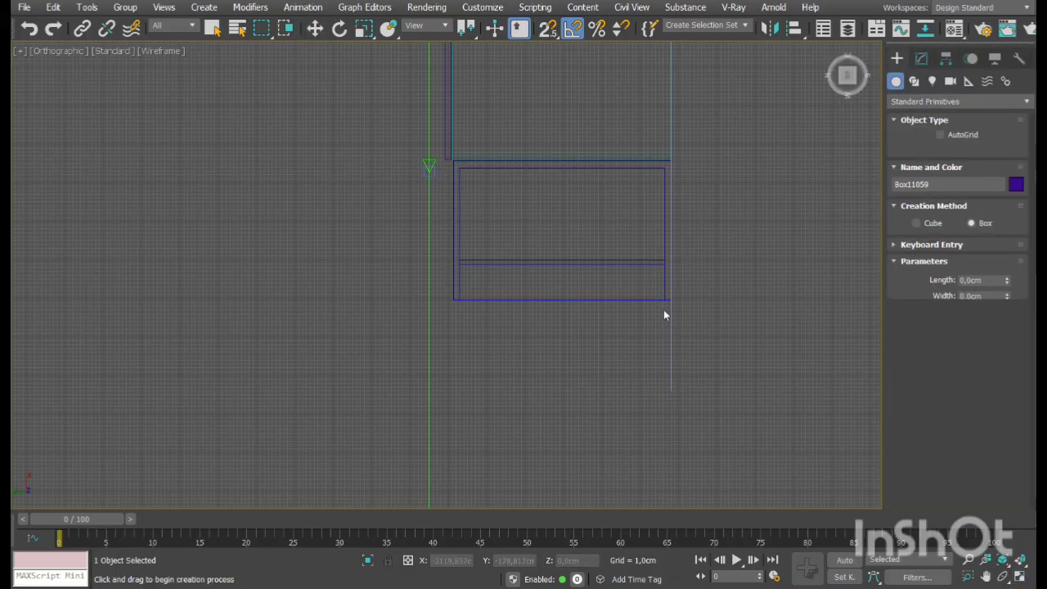
scroll(714, 324, "up", 3)
left_click_drag(734, 316, 300, 328)
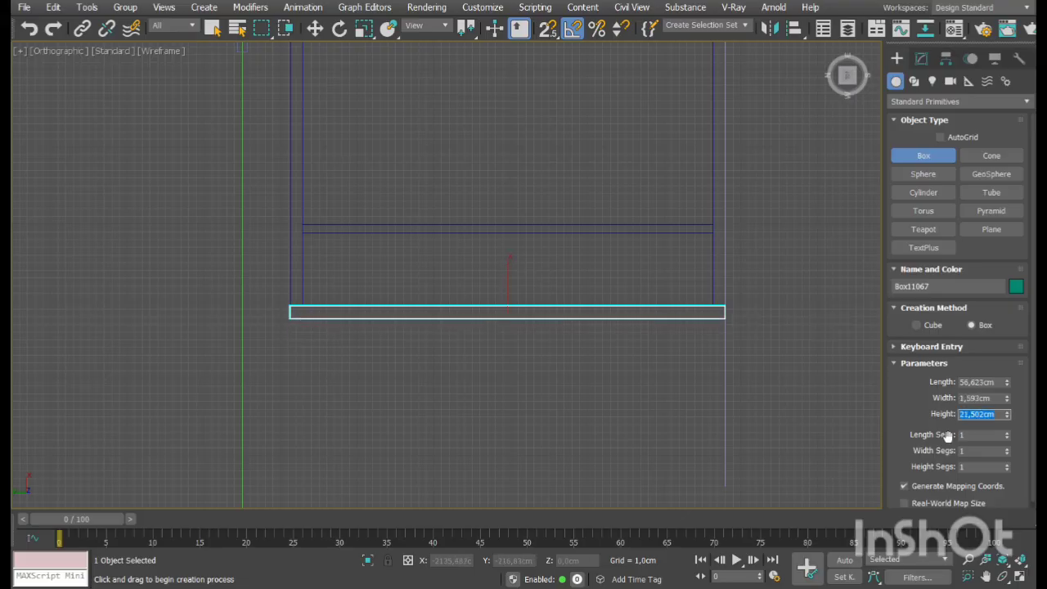
Set the thin front panel's width to 1,48 cm and its height to reach the recess's lower edge
double_click(979, 399)
type("1,48")
key("Return")
right_click(569, 341)
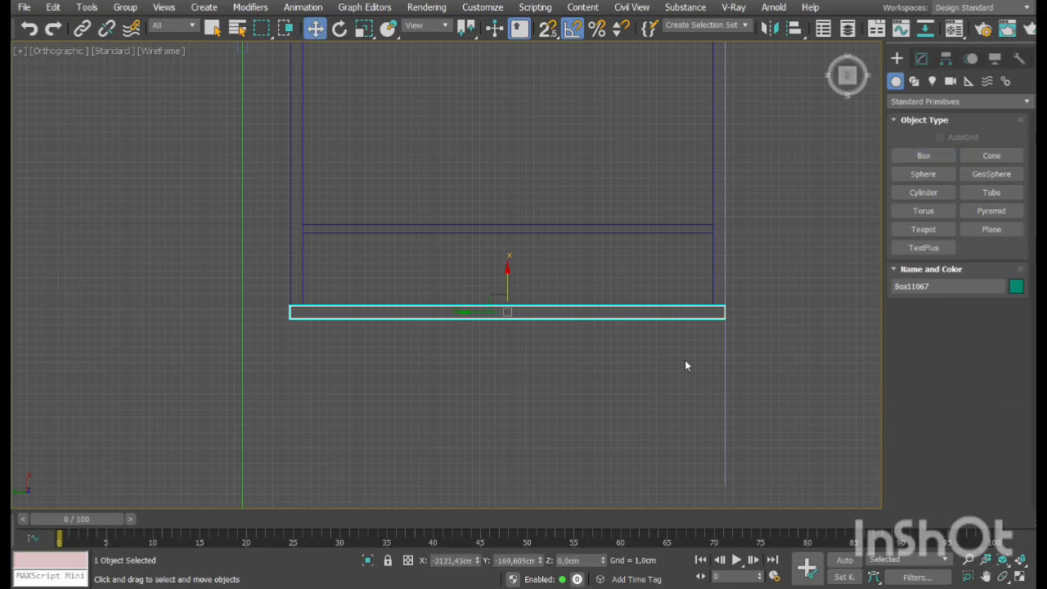
left_click(1023, 580)
right_click(725, 425)
left_click(1020, 577)
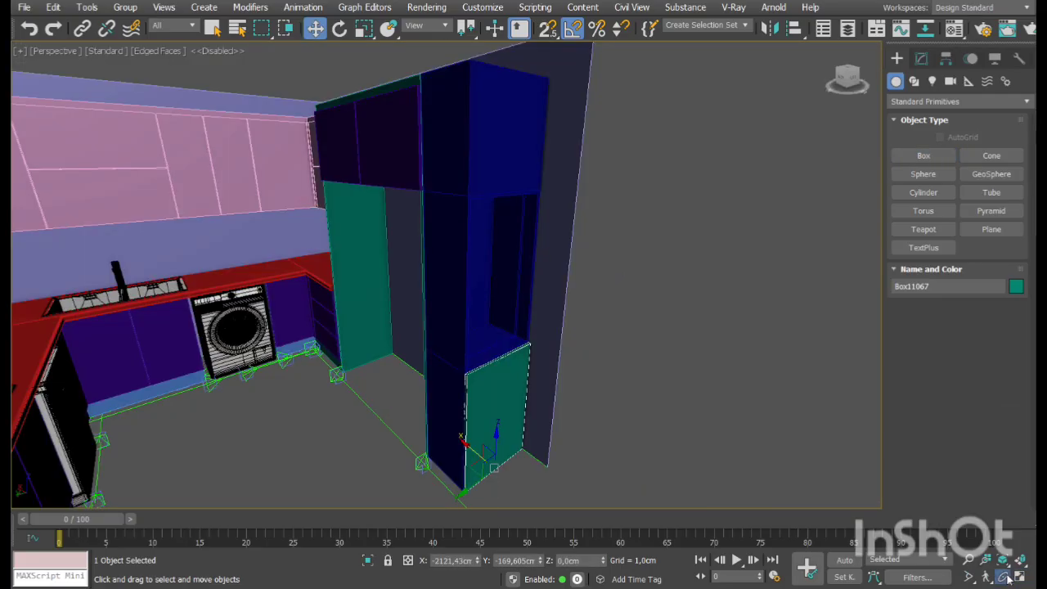
left_click(1004, 578)
mouse_move(490, 309)
left_mouse_down()
mouse_move(477, 247)
mouse_move(497, 323)
left_mouse_up()
right_click(497, 322)
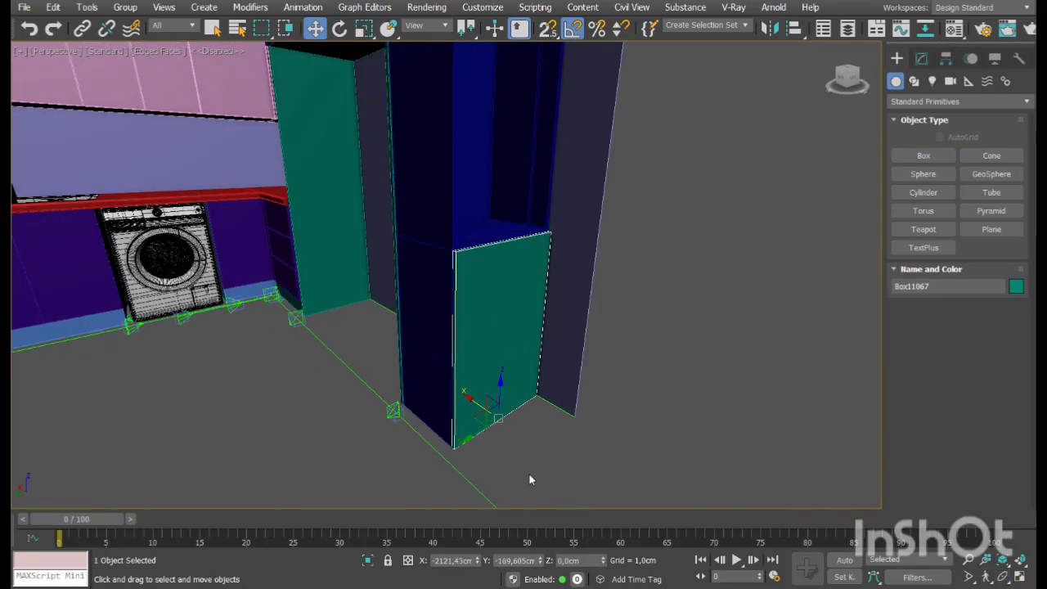
Convert the front panel to an editable poly and set its bottom vertices to Z 13 cm
left_click(921, 59)
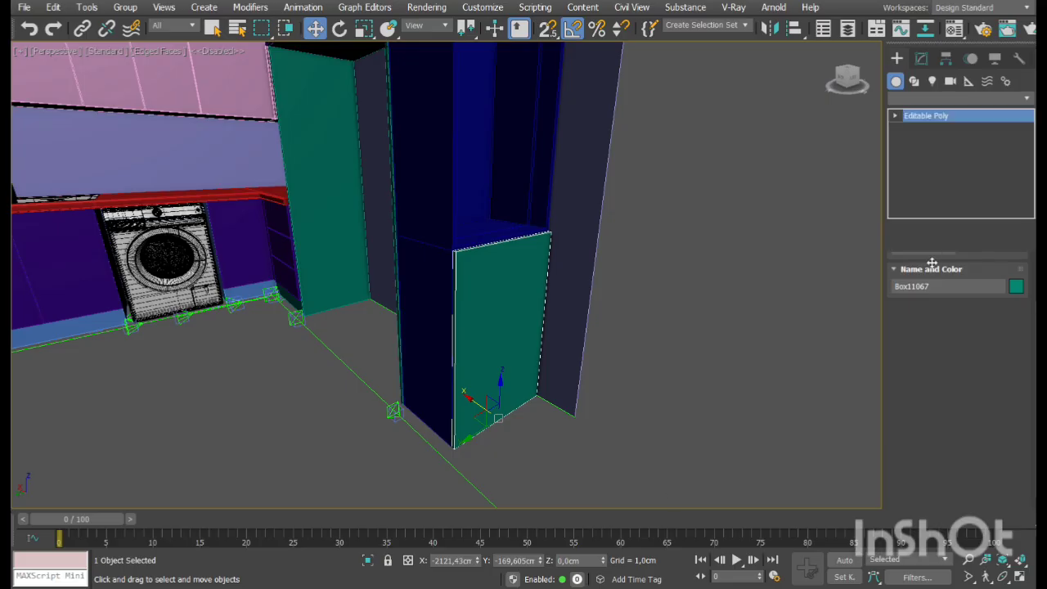
left_click(895, 116)
left_click(922, 128)
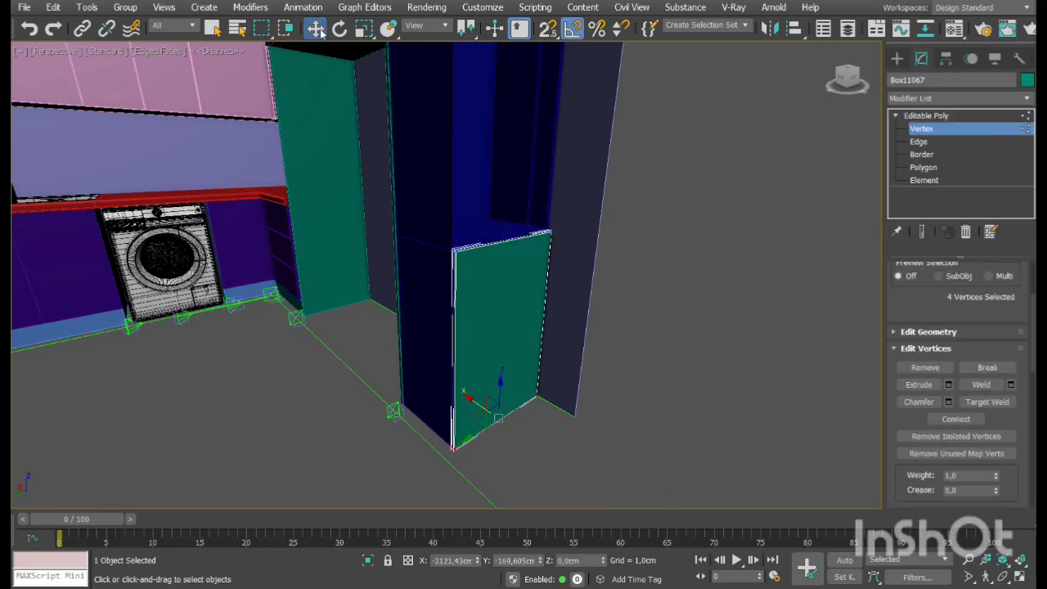
key("Return")
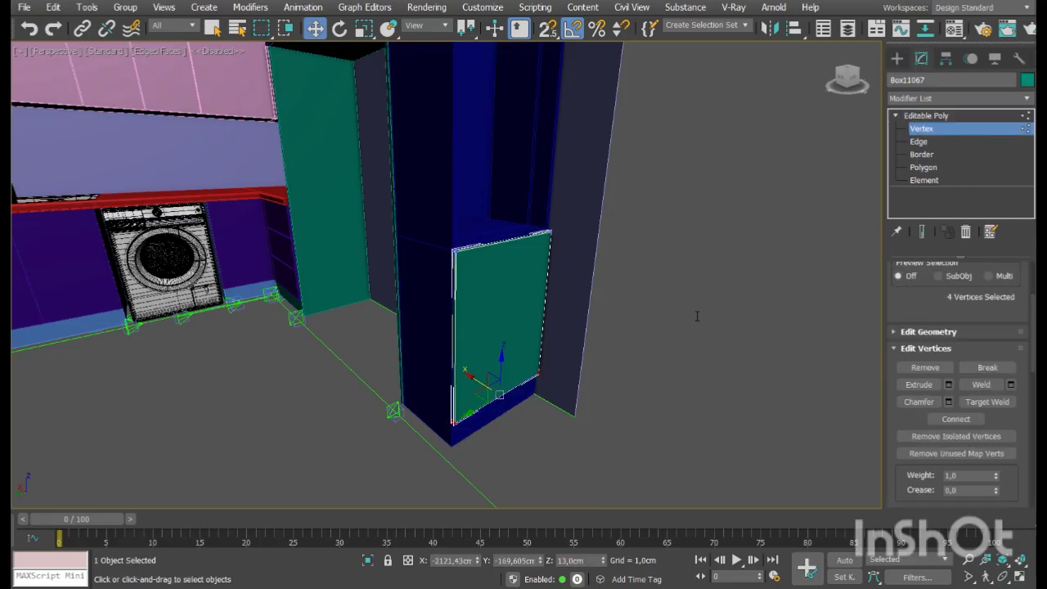
Connect the front panel's horizontal edges with a central vertical edge loop and chamfer it into a narrow strip
left_click(920, 142)
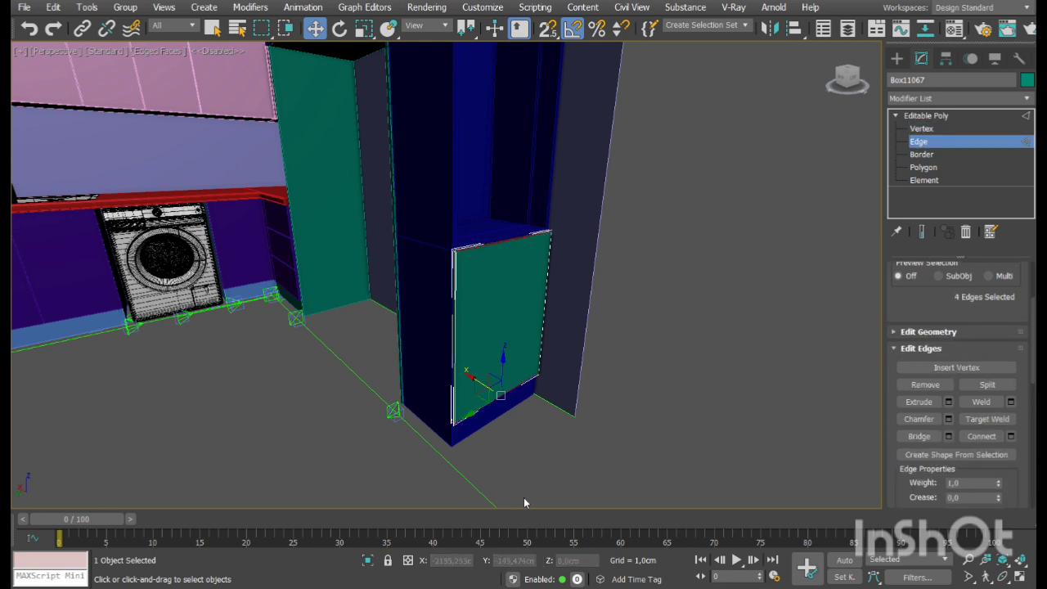
left_click(994, 436)
left_click(947, 418)
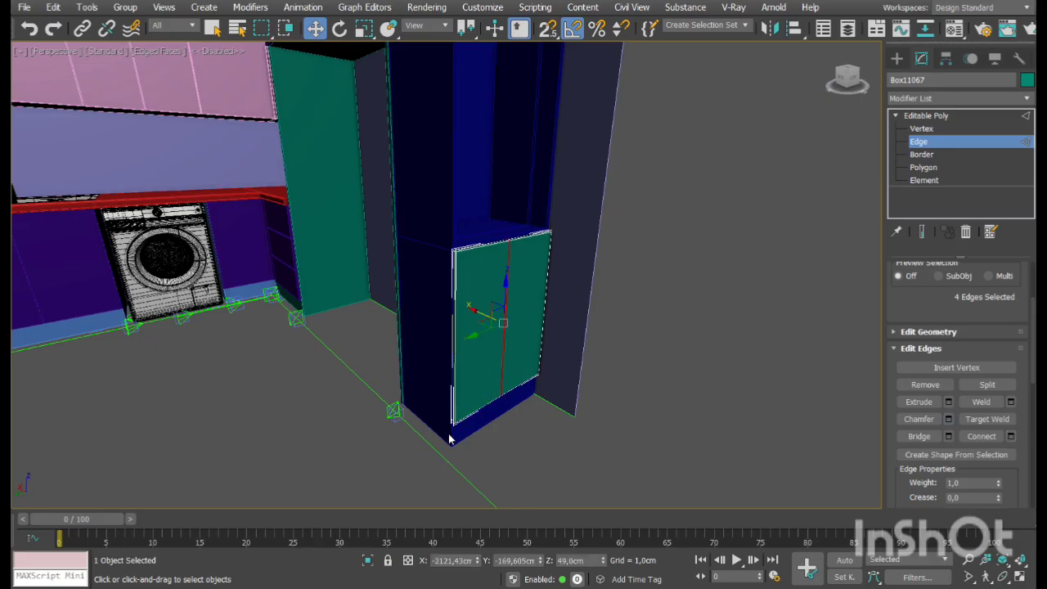
Isolate the narrow middle strip's polygons in the selection and delete them to split the panel into two doors
left_click(925, 180, "ctrl")
left_click(925, 167, "ctrl")
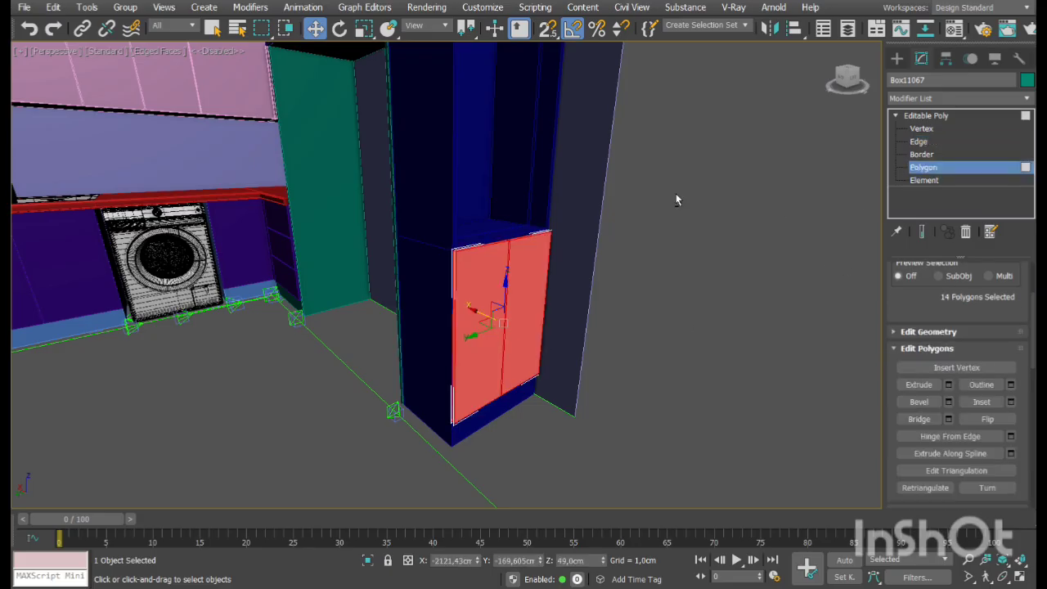
left_click_drag(551, 293, 545, 292, "alt")
left_click_drag(501, 225, 452, 275, "alt")
left_click_drag(550, 410, 537, 368, "alt")
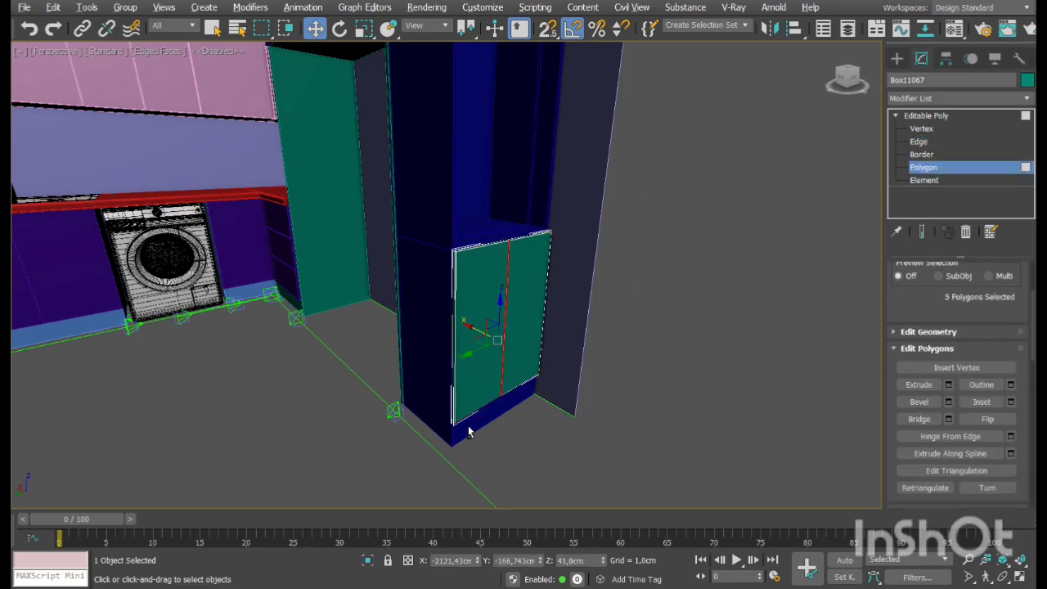
left_click_drag(468, 428, 449, 406, "alt")
Cap the open borders along the gap between the two lower doors
key("3")
left_click_drag(627, 229, 330, 368)
left_click(925, 180, "ctrl")
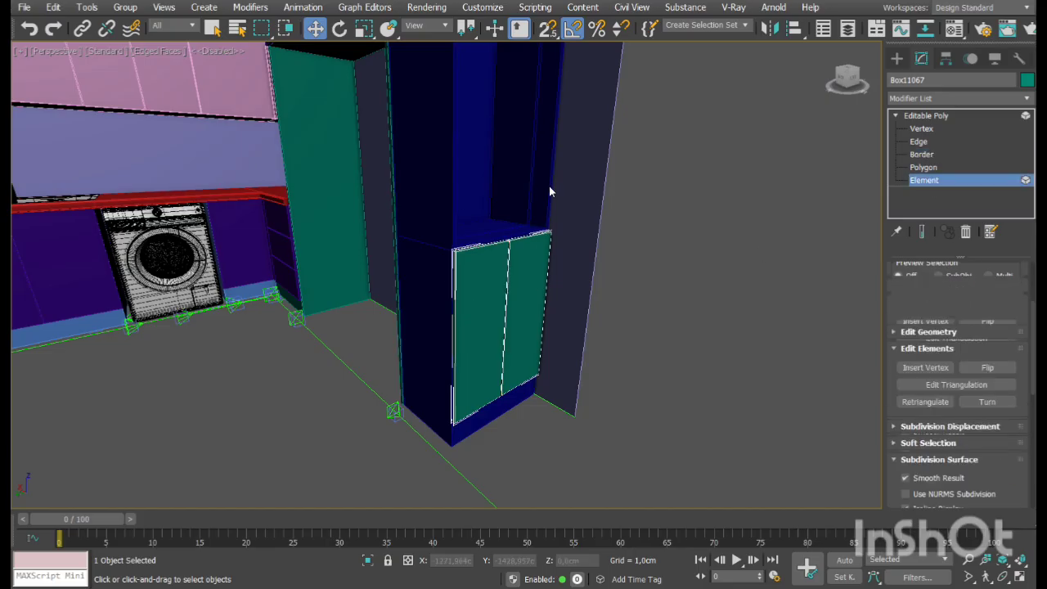
middle_click_drag(552, 188, 742, 286, "alt")
left_click(927, 117)
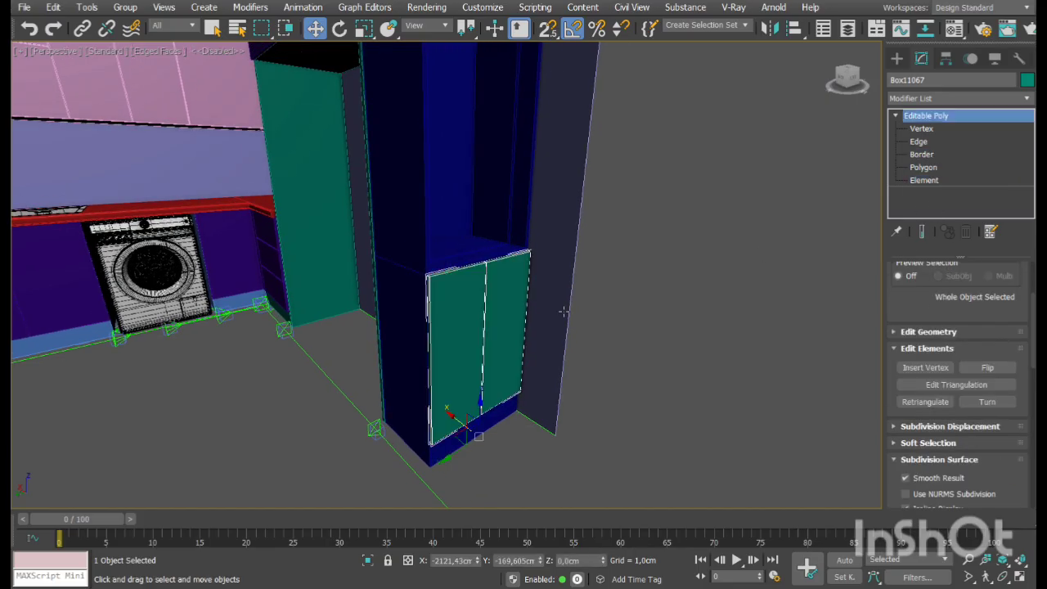
Copy the lower door pair upward onto the tall cabinet's section above the recess, at Z about 169,6 cm
scroll(496, 371, "down", 4)
scroll(503, 319, "down", 3)
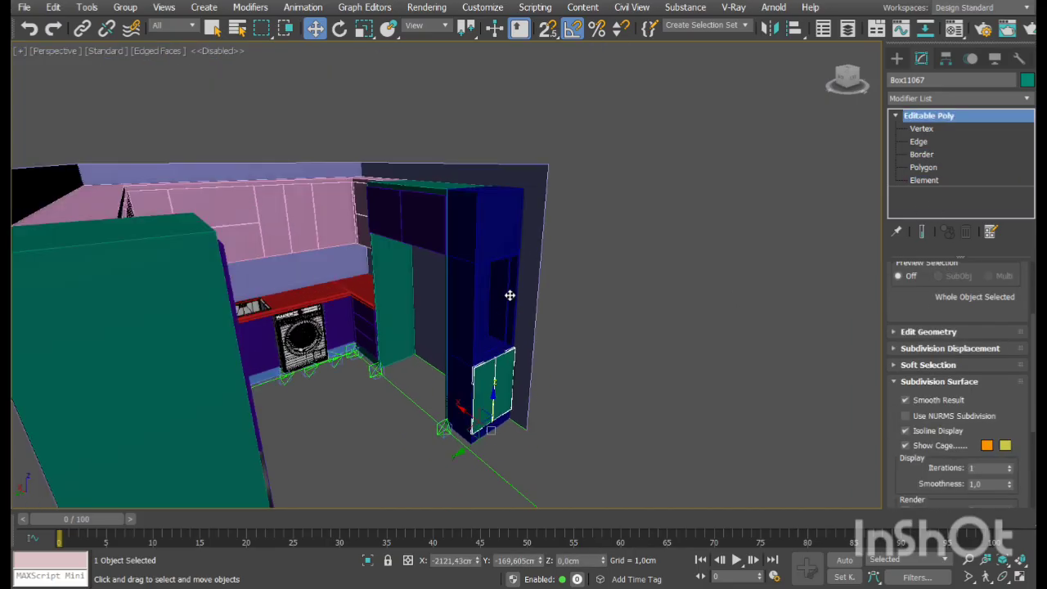
left_click_drag(495, 422, 507, 275, "shift")
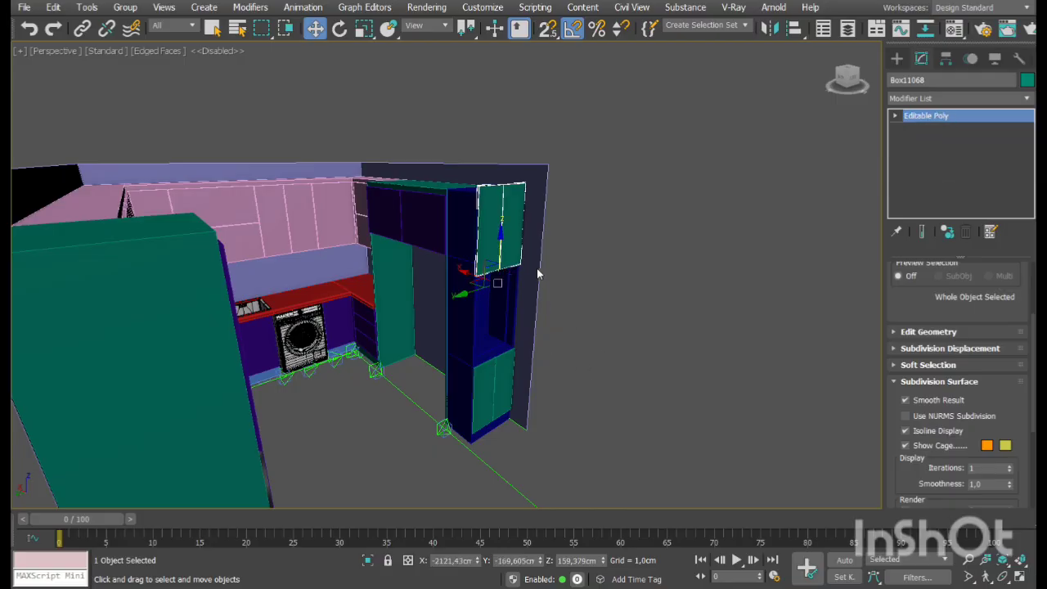
scroll(499, 276, "up", 4)
left_click_drag(503, 293, 519, 269)
Set the top vertices of the upper door pair to Z 235 cm so the doors fit the cabinet
left_click(1003, 577)
middle_click_drag(511, 283, 508, 253, "alt")
scroll(505, 227, "up", 4)
middle_click_drag(535, 195, 657, 281, "alt")
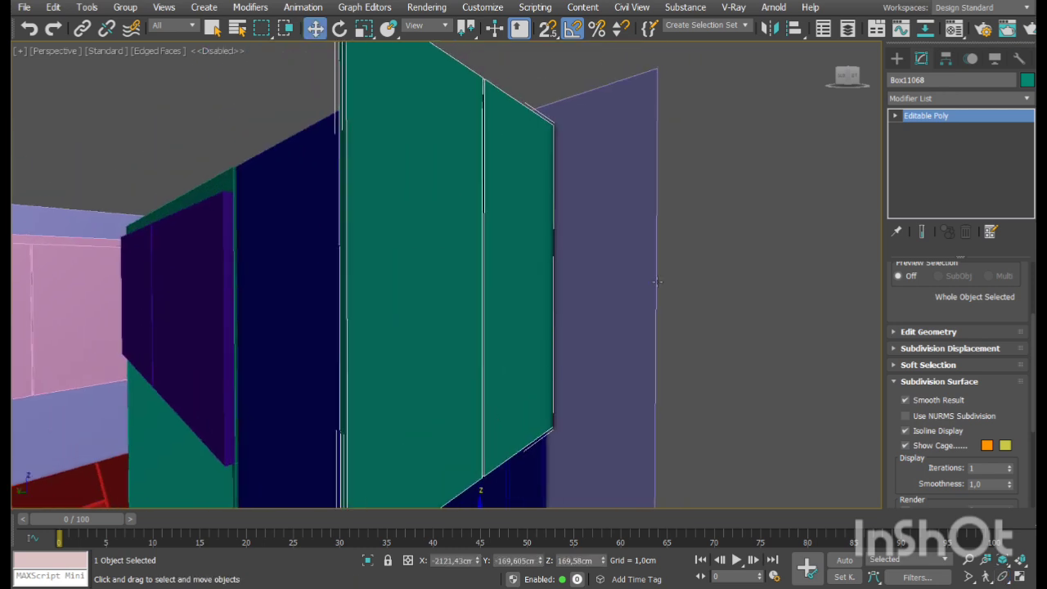
left_click(895, 115)
left_click(923, 128)
scroll(533, 231, "down", 4)
left_click_drag(727, 330, 332, 131)
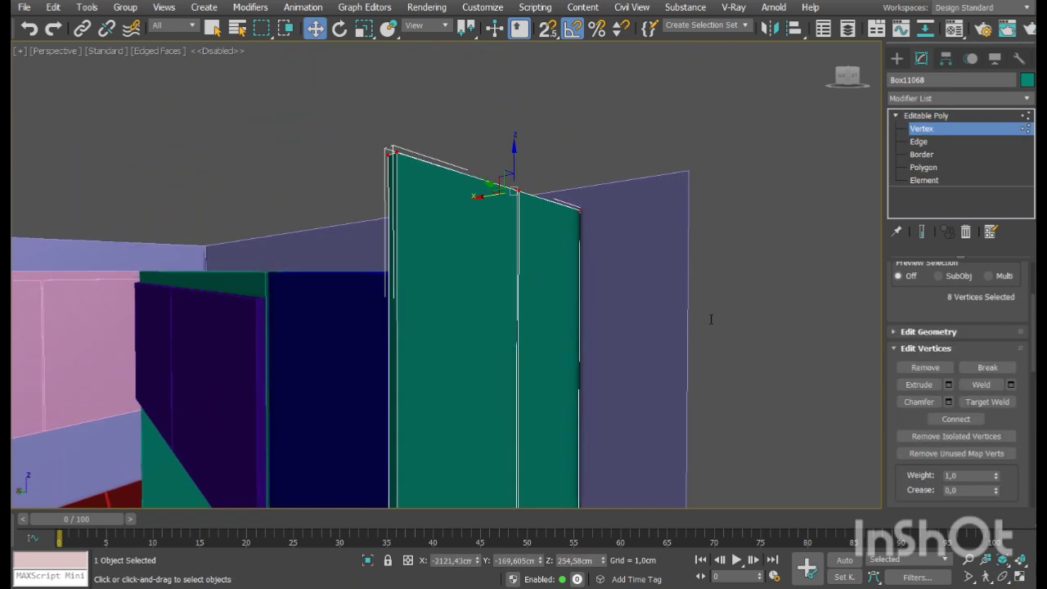
key("Return")
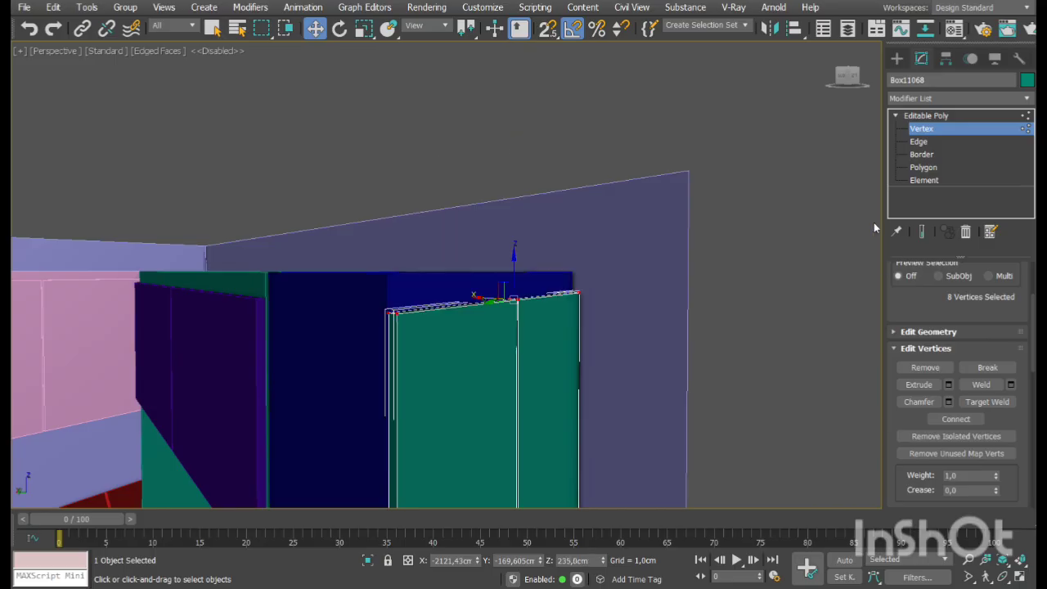
scroll(393, 131, "down", 5)
left_click(932, 130)
left_click(721, 306)
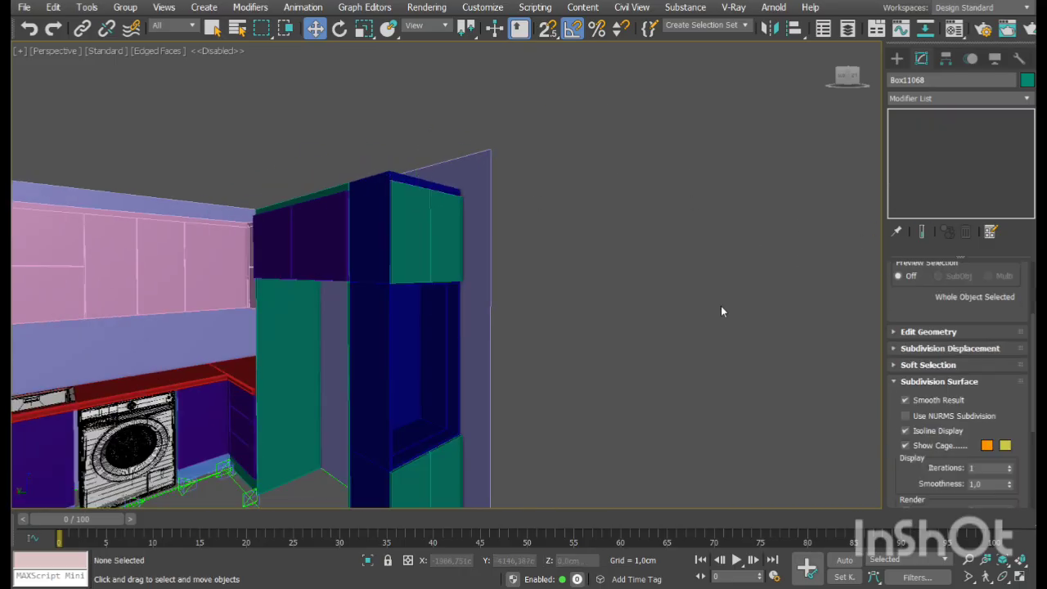
Draw a box about 53,4 by 17,3 cm within the tall end cabinet's inner width in plan and set its height to 1,6 cm
left_click(1004, 575)
left_click_drag(419, 293, 492, 294)
middle_click_drag(492, 295, 487, 293)
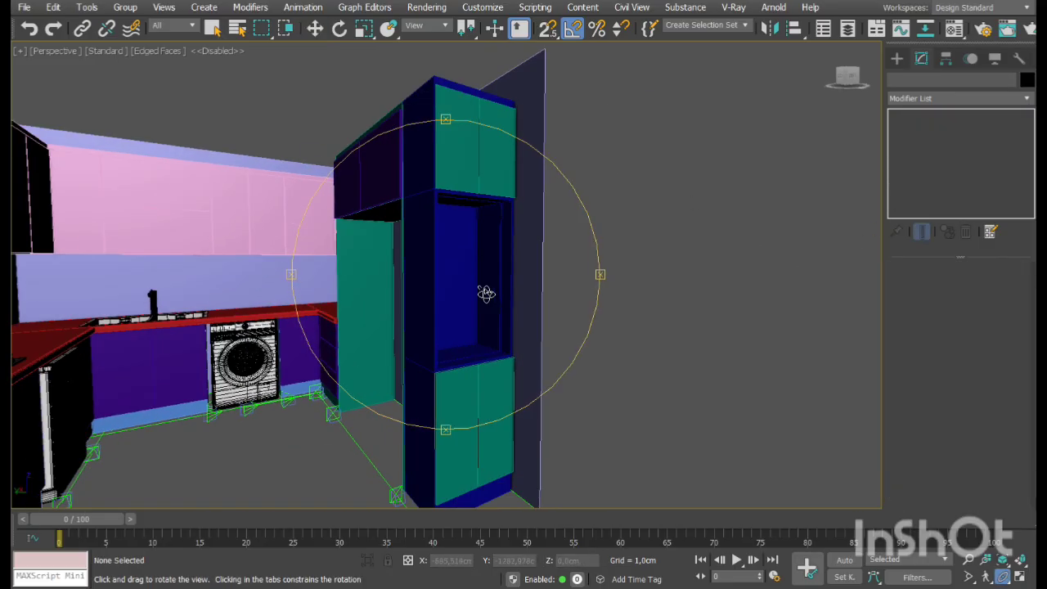
right_click(487, 293)
left_click(451, 261)
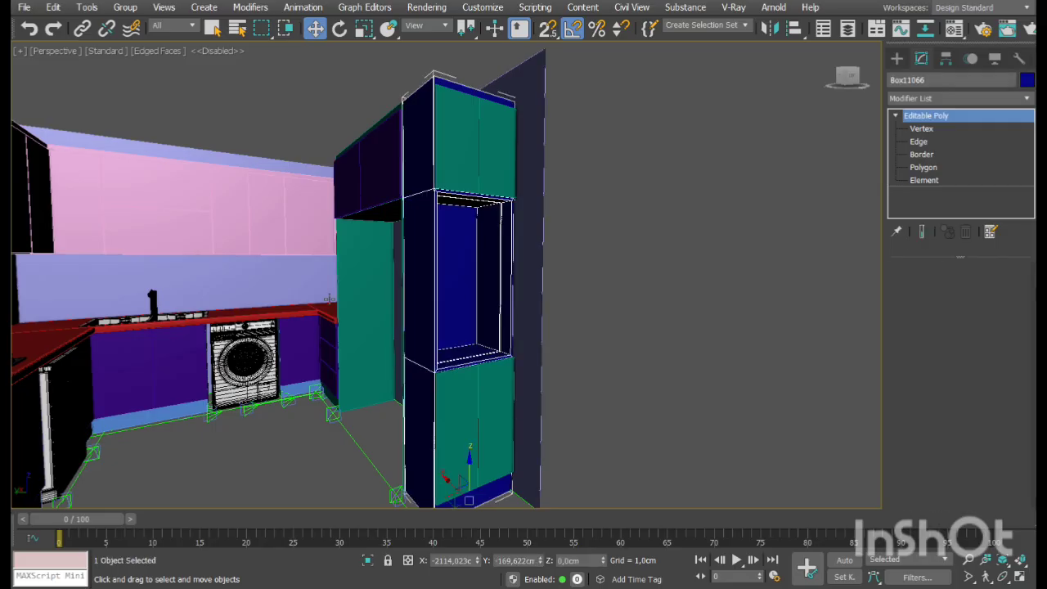
left_click(1020, 576)
left_click(1019, 577)
middle_click_drag(564, 227, 539, 369)
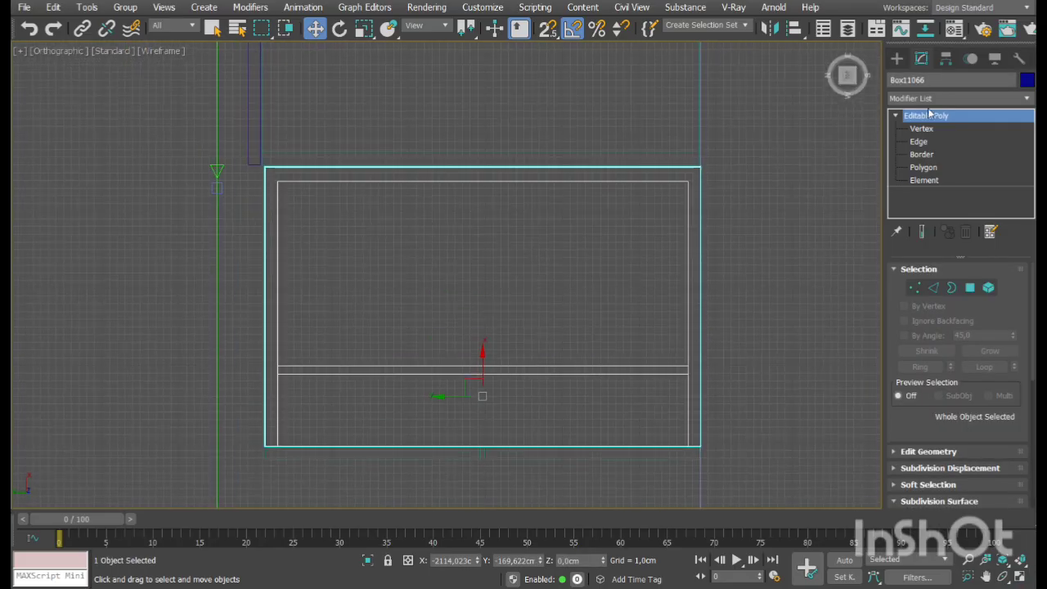
left_click(898, 59)
left_click(924, 155)
left_click_drag(690, 184, 287, 323)
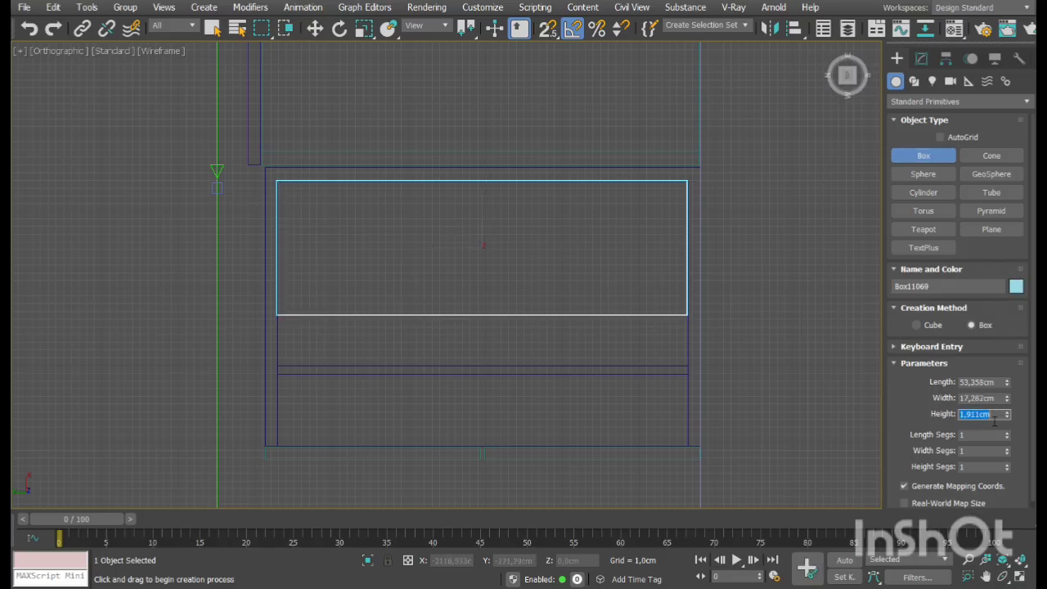
type("1")
Raise the new shelf into the tall cabinet's open recess, to Z about 130,8 cm
left_click(1022, 579)
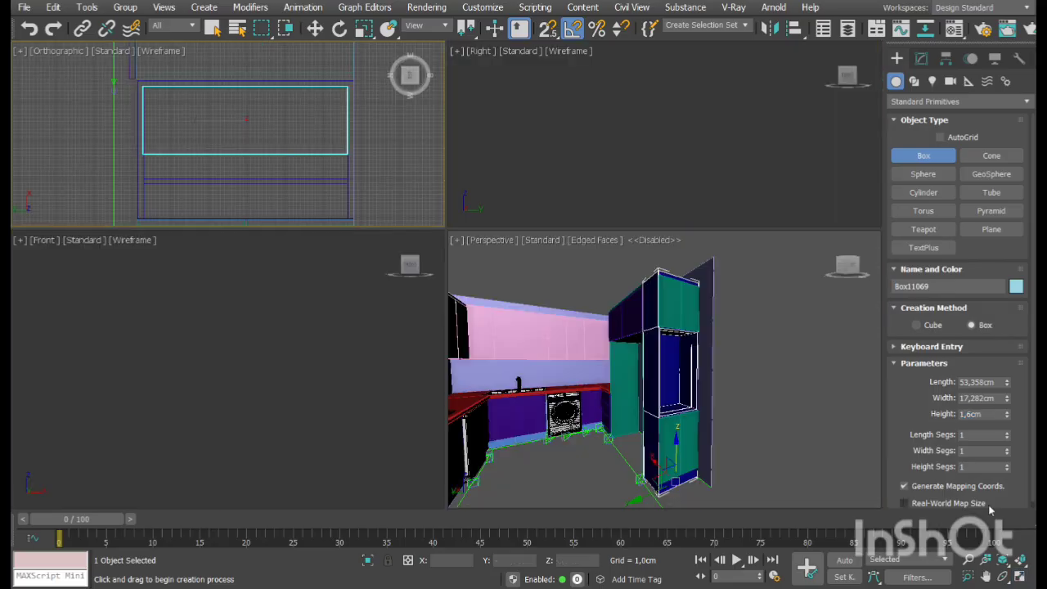
left_click(1027, 579)
middle_click_drag(497, 395, 385, 205, "alt")
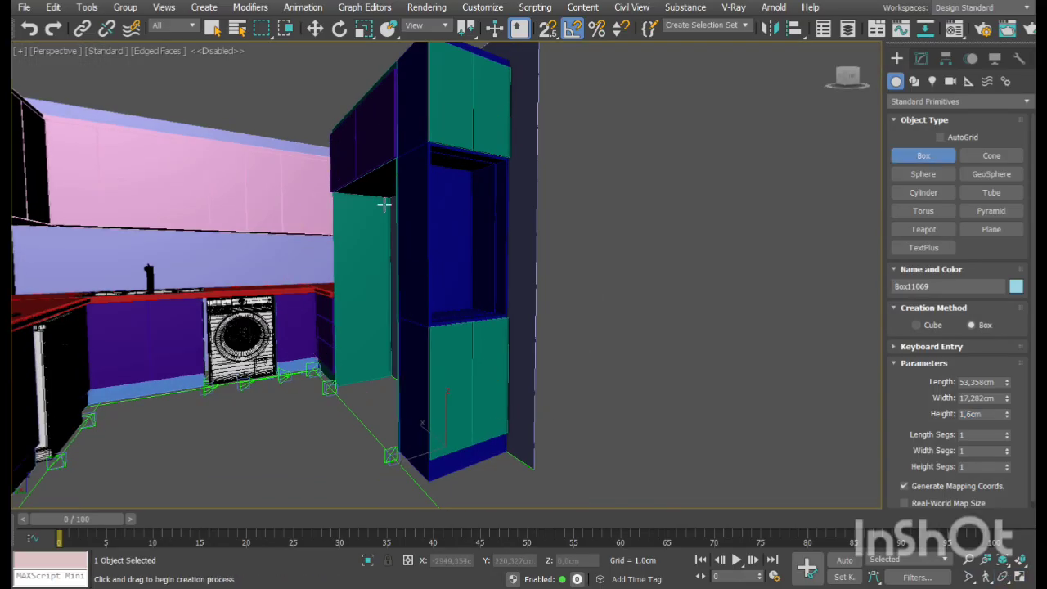
left_click(321, 31)
left_click_drag(451, 422, 455, 214)
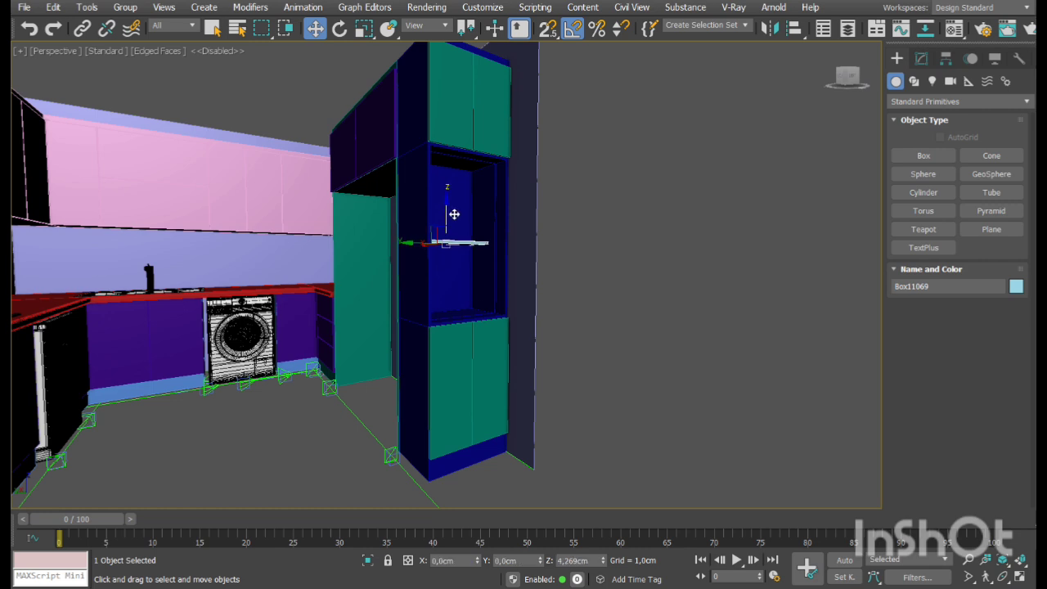
scroll(459, 246, "up", 3)
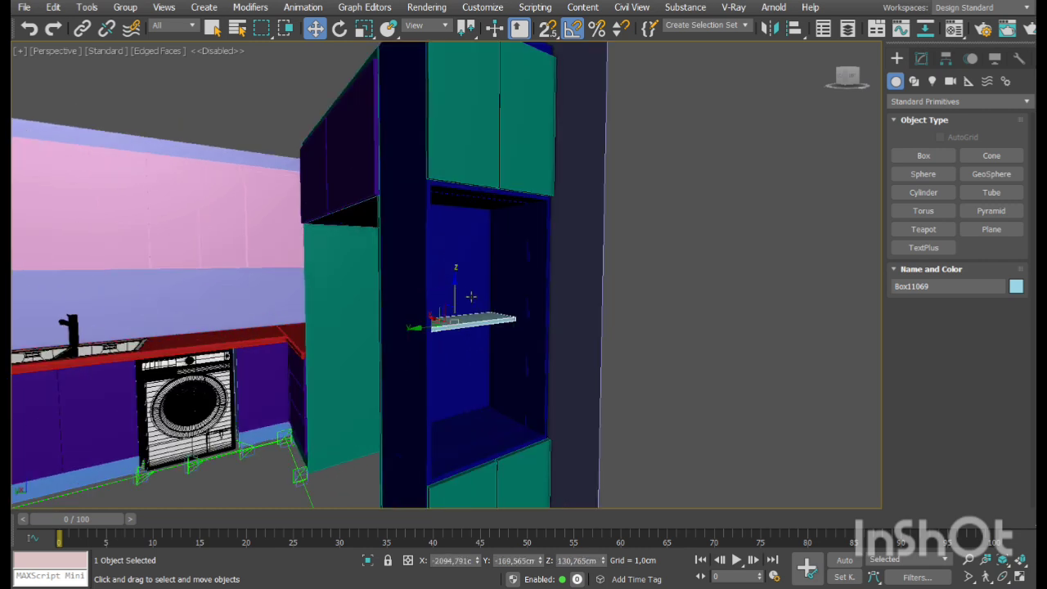
Copy the shelf upward within the recess to Z about 154,7 cm and save the scene
left_click_drag(461, 288, 463, 233, "shift")
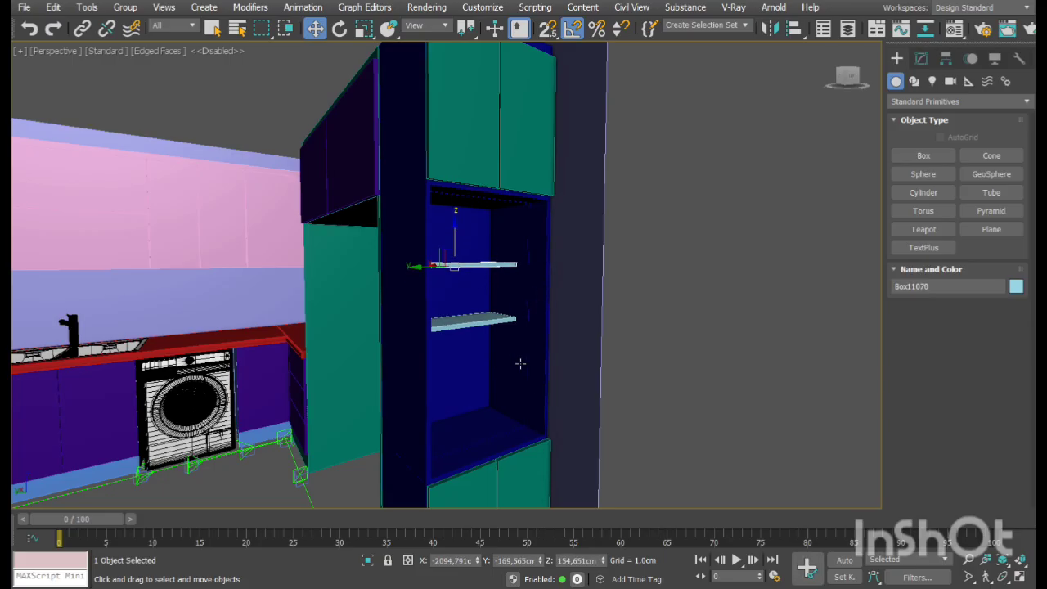
scroll(520, 363, "down", 6)
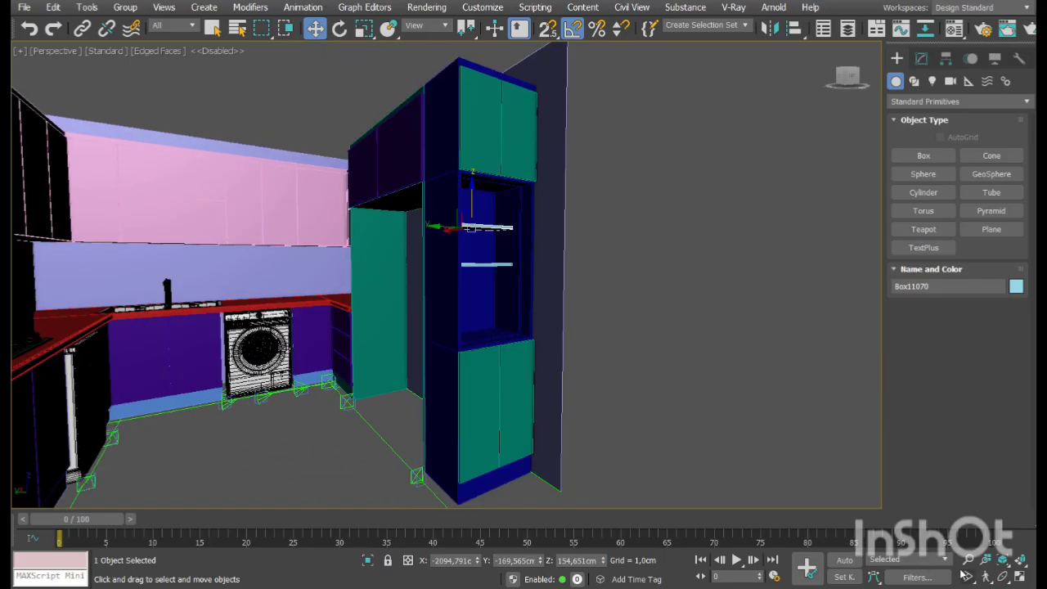
left_click(1003, 577)
left_click_drag(491, 311, 428, 327)
middle_click_drag(381, 292, 461, 304)
left_click_drag(486, 319, 472, 318)
key("w")
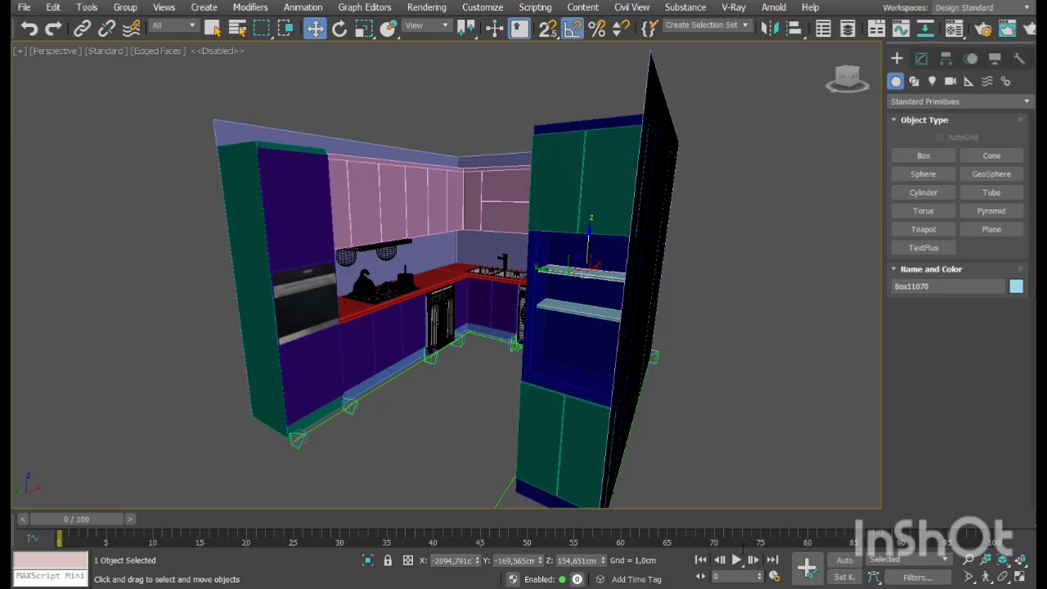
key("ctrl+s")
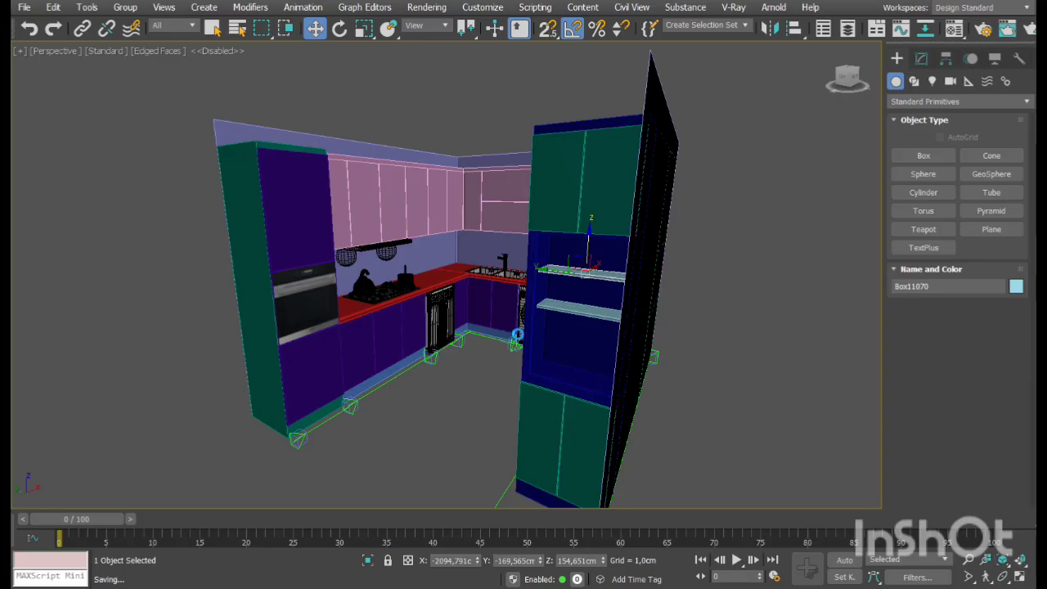
Extrude the wall object's open end edge beside the oven cabinet outward to lengthen that wall well past the kitchen
middle_click_drag(637, 344, 687, 341, "alt")
left_click(986, 577)
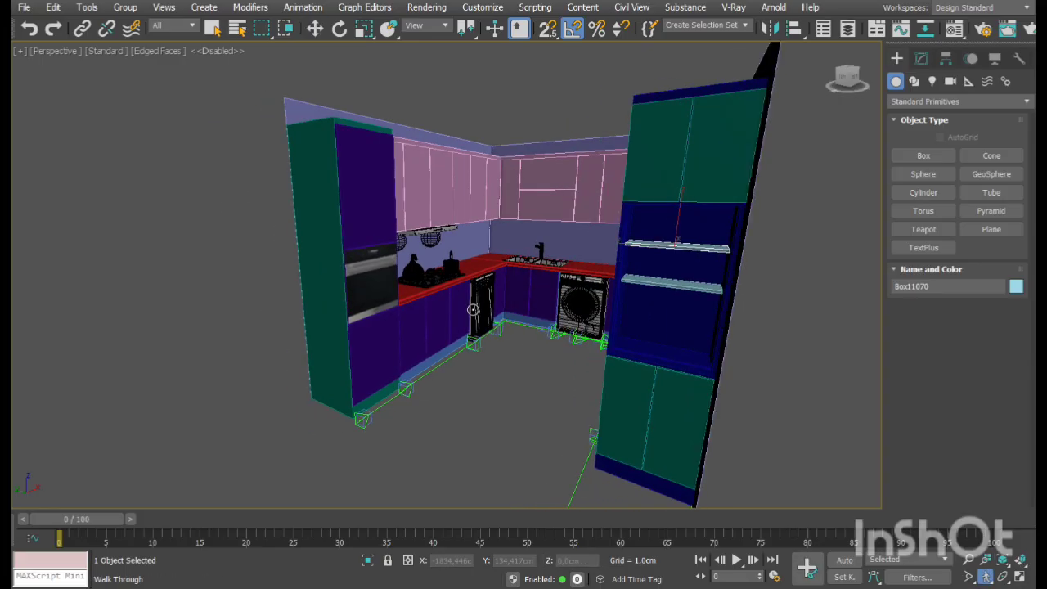
left_click_drag(473, 309, 421, 303)
right_click(421, 304)
left_click(366, 124)
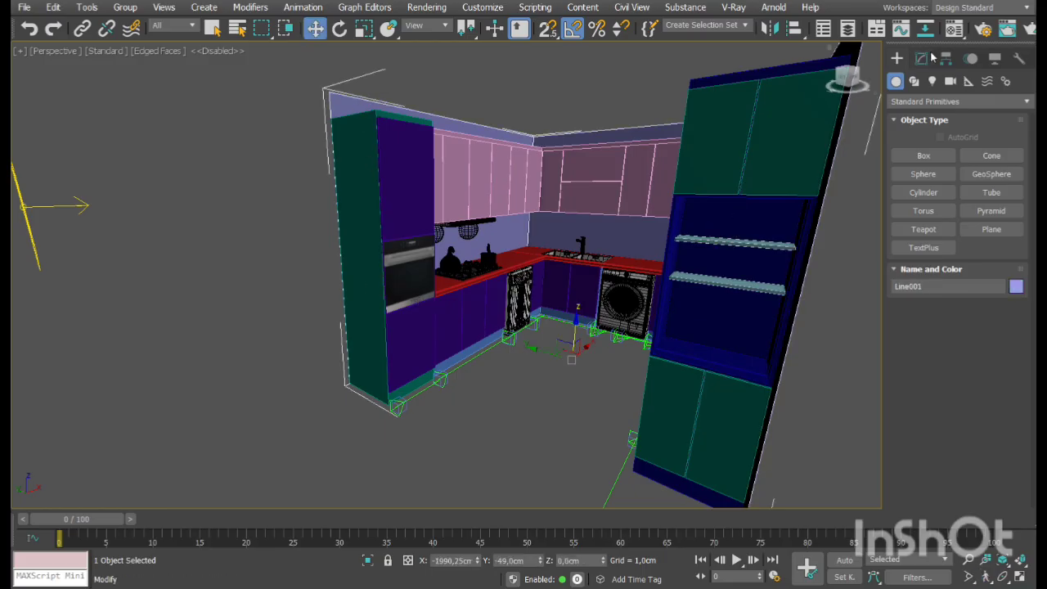
left_click(921, 58)
key("2")
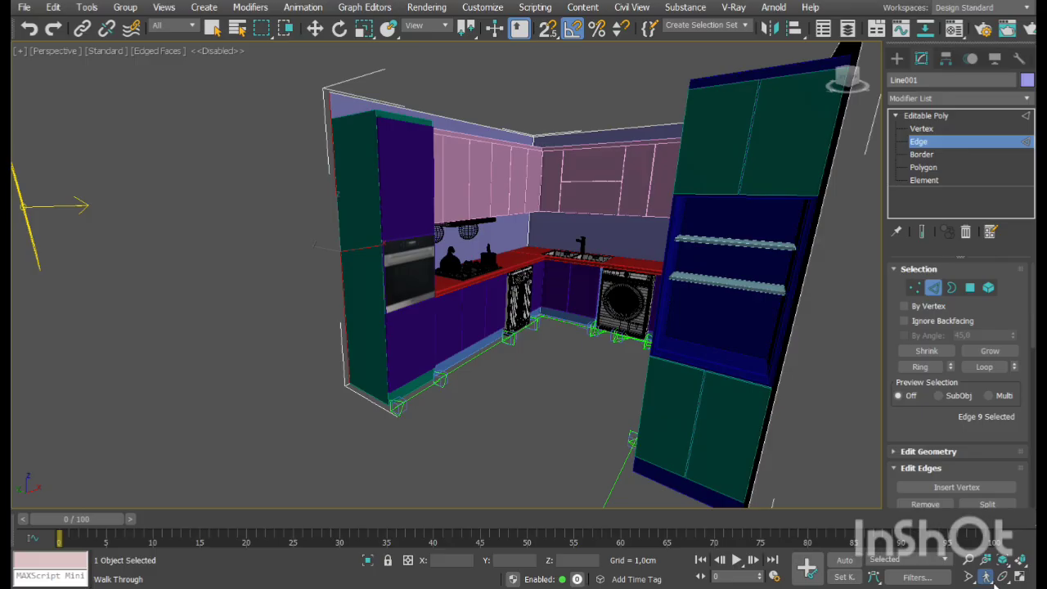
left_click(989, 579)
scroll(612, 396, "down", 5)
key("w")
middle_click_drag(592, 382, 503, 329, "alt")
scroll(496, 344, "up", 2)
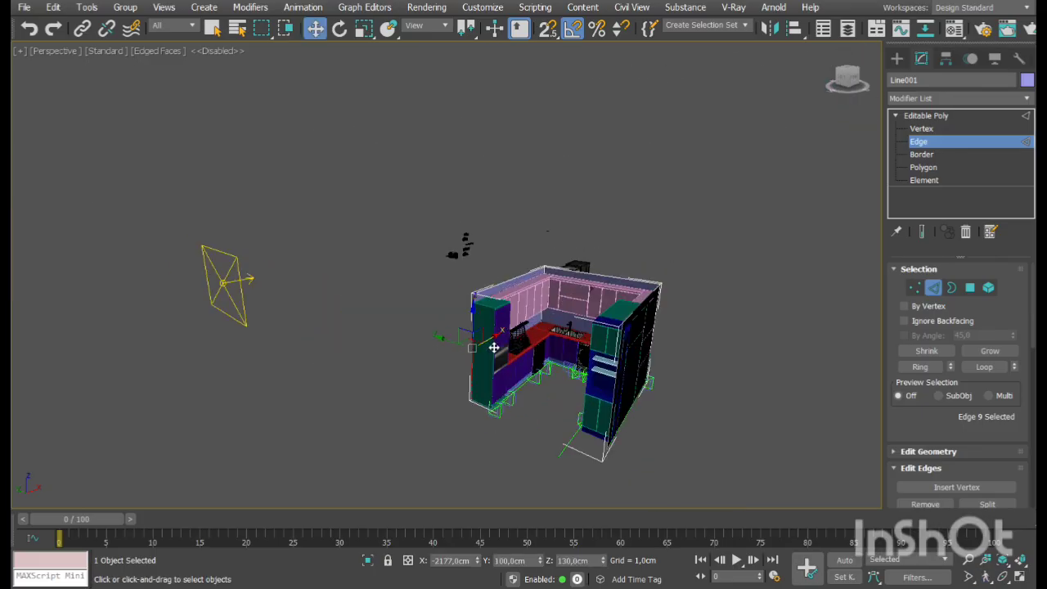
left_click_drag(492, 338, 150, 500)
Extrude the wall's other open edge, beside the tall end cabinet, sideways and again along the room's length
left_click(1002, 578)
left_click_drag(368, 369, 477, 368)
scroll(475, 331, "up", 5)
key("w")
left_click(475, 278)
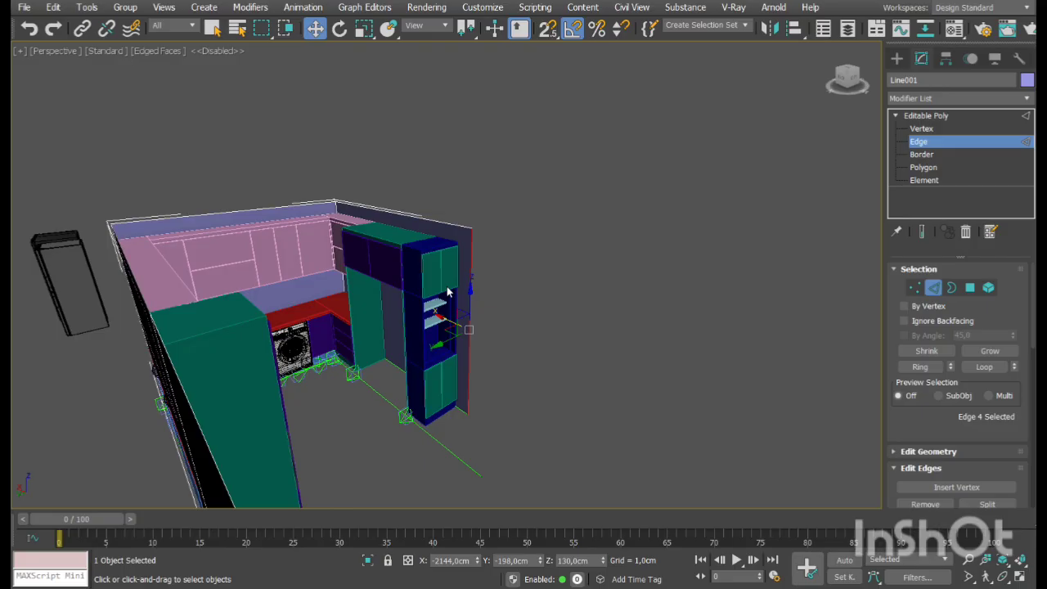
middle_click_drag(411, 318, 391, 316)
left_click_drag(437, 338, 666, 317, "shift")
scroll(446, 316, "down", 3)
left_click_drag(639, 248, 665, 335)
scroll(578, 282, "down", 3)
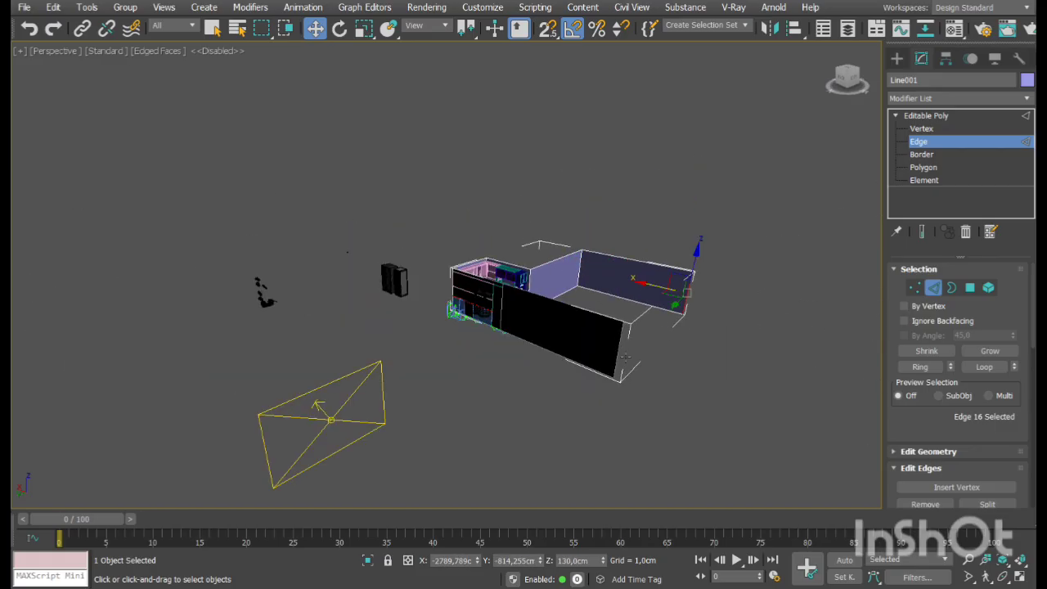
Pull the end edges of both long walls further out together and bridge them to close the room
left_click(620, 341, "ctrl")
left_click_drag(600, 342, 733, 424)
left_click_drag(898, 438, 921, 229)
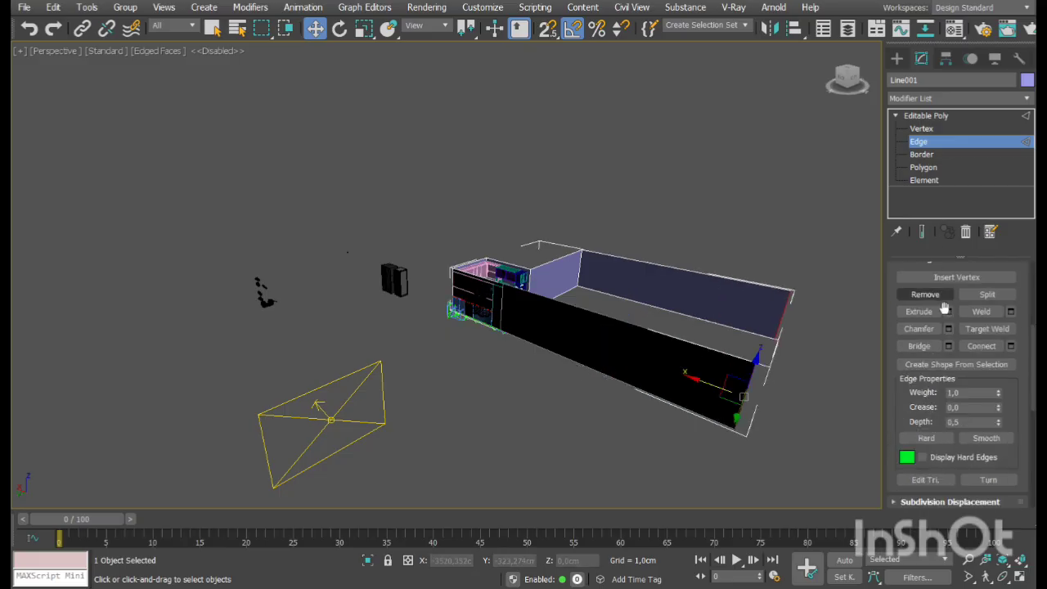
left_click(934, 348)
Cap the upper and lower open borders of the walls to create the room's ceiling and floor
left_click(921, 154)
scroll(603, 299, "up", 10)
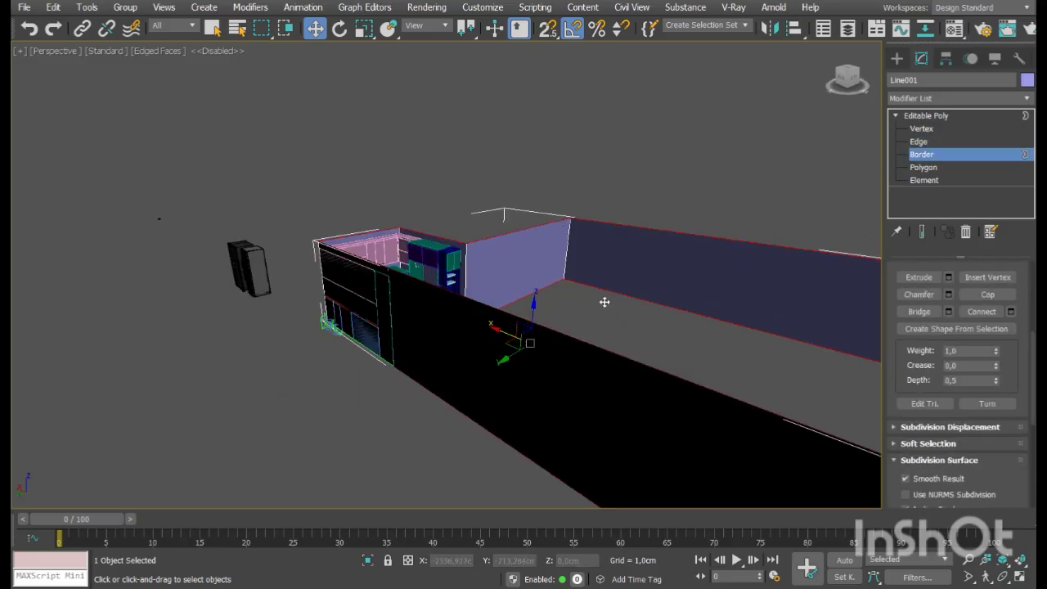
left_click(986, 578)
left_click_drag(433, 229, 135, 110)
scroll(369, 246, "up", 4)
key("Escape")
left_click(988, 294)
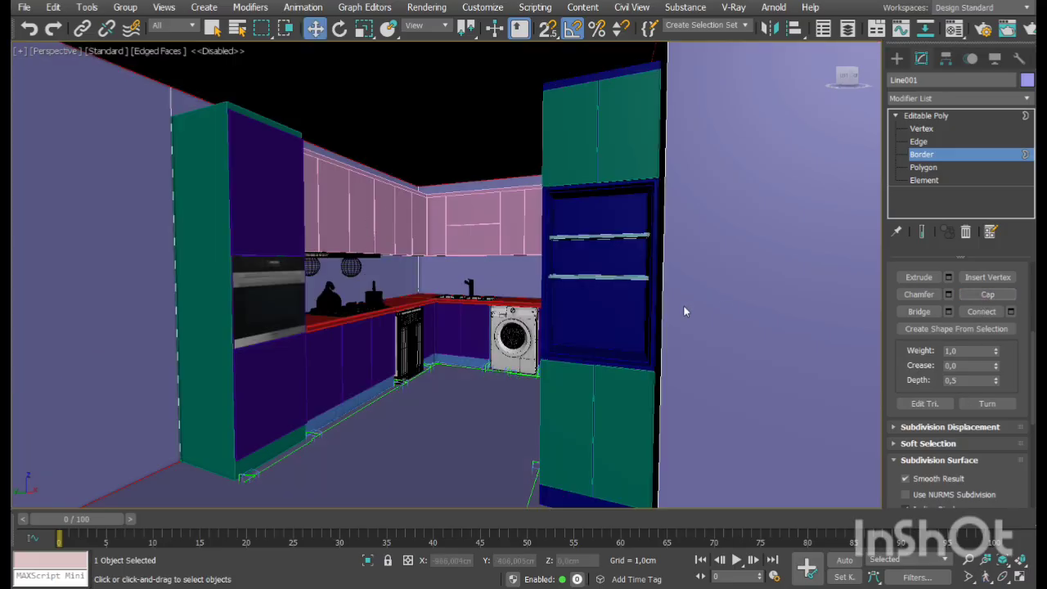
Detach the floor polygon from the room as a separate object
left_click(924, 167)
middle_click_drag(756, 303, 784, 303, "alt")
left_click(938, 168)
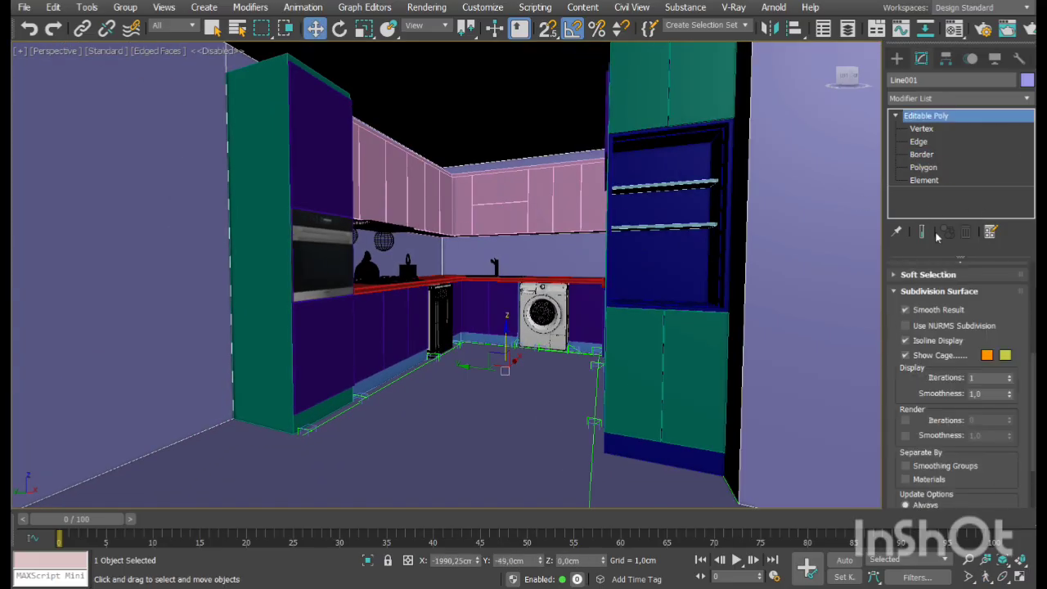
left_click(924, 167)
left_click(489, 381)
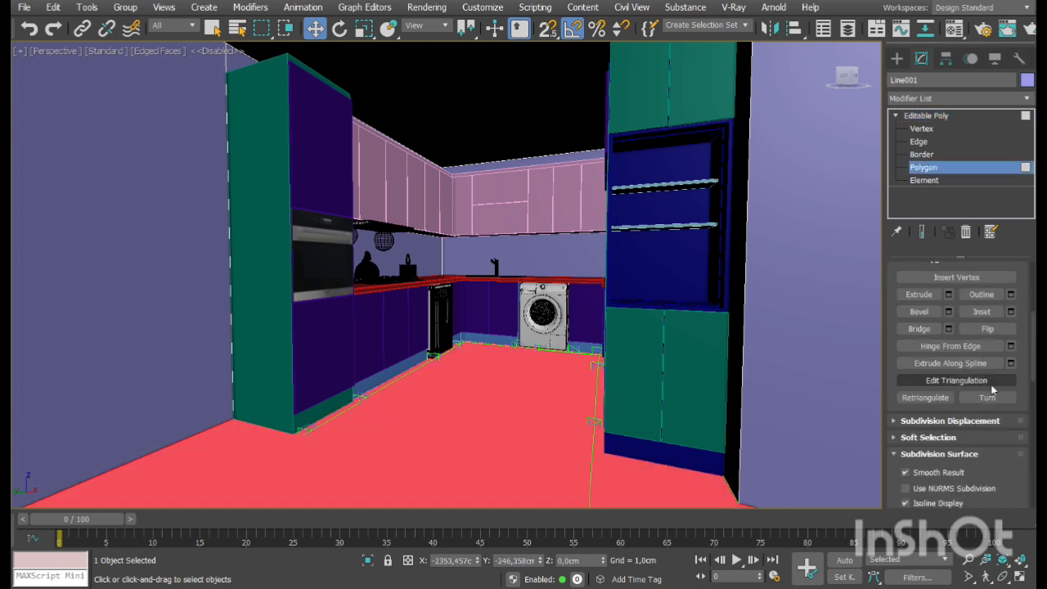
scroll(965, 344, "up", 5)
scroll(897, 383, "down", 1)
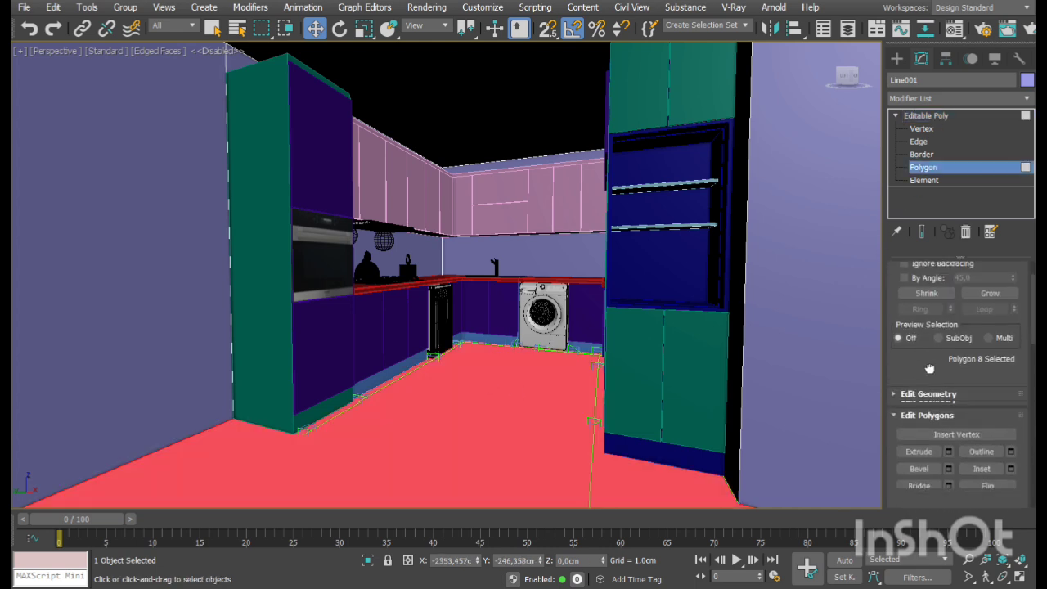
left_click(897, 391)
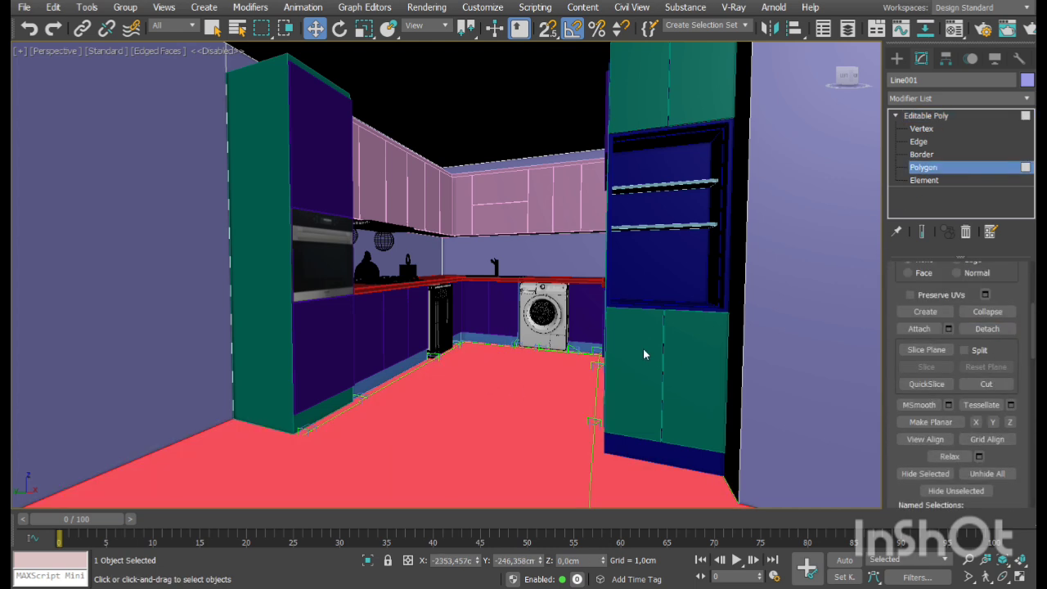
left_click(589, 324)
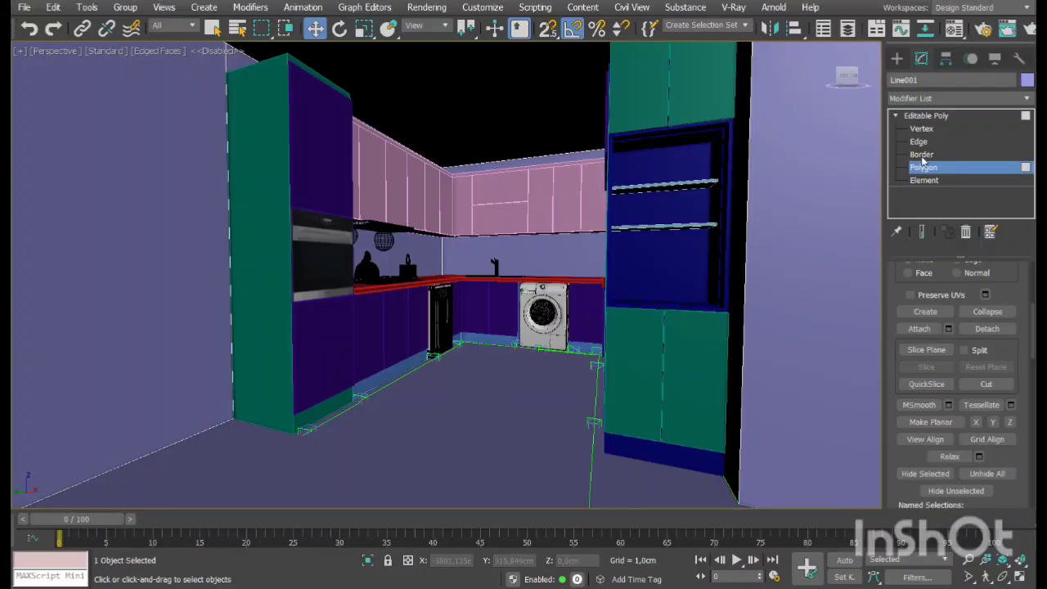
Select the three wall polygons behind the kitchen cabinets and detach them as a separate object
left_click(212, 28)
left_click(360, 245)
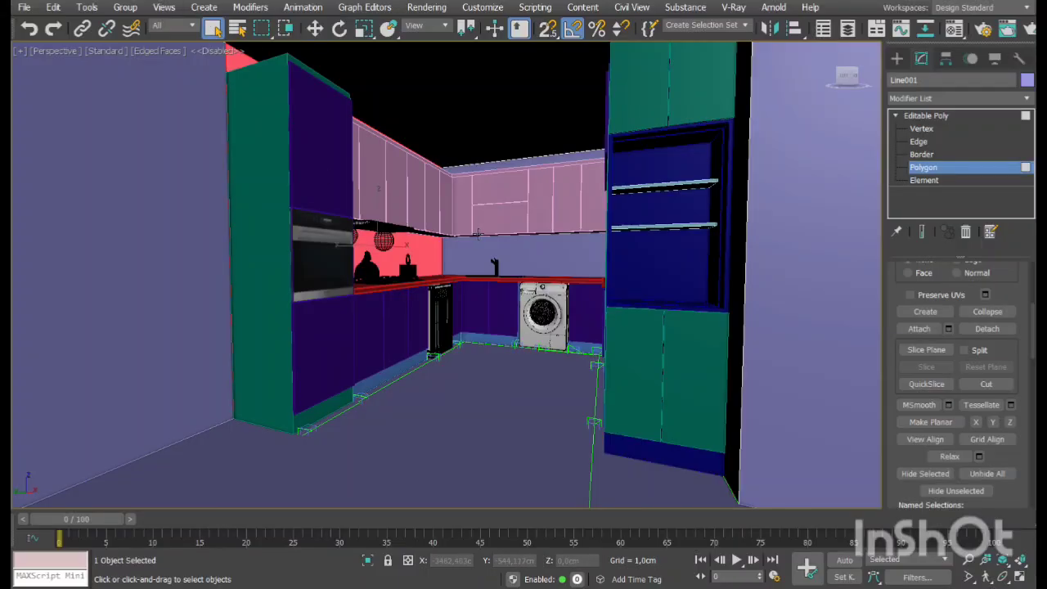
left_click(479, 234, "ctrl")
left_click(985, 577)
left_click_drag(548, 365, 489, 314)
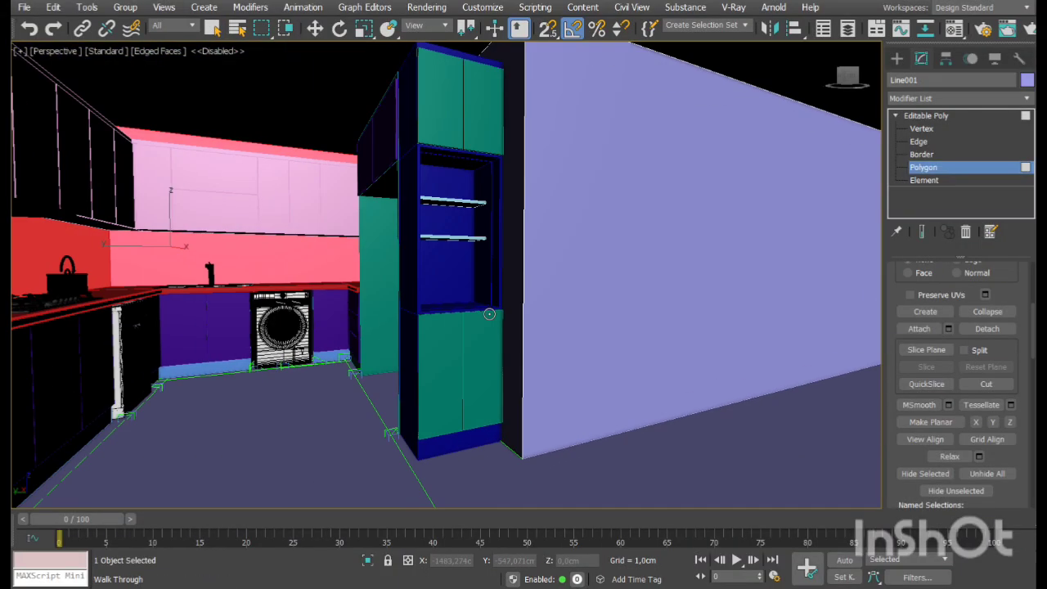
right_click(490, 314)
left_click(511, 270, "ctrl")
middle_click_drag(511, 282, 536, 335)
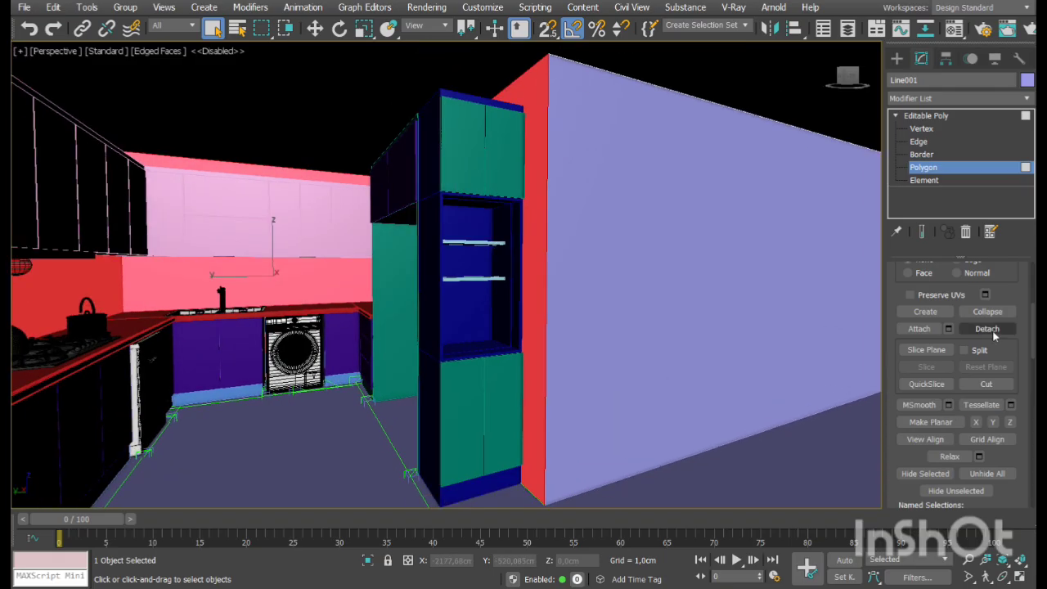
key("Delete")
Assign materials to the remaining room walls, the floor and the detached kitchen walls
left_click(926, 116)
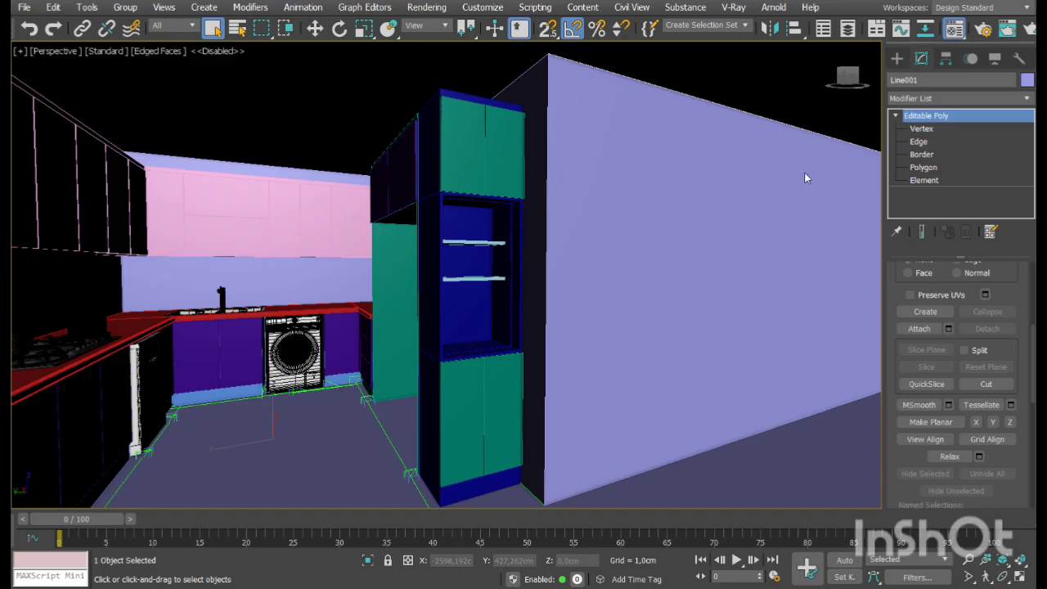
left_click(605, 313)
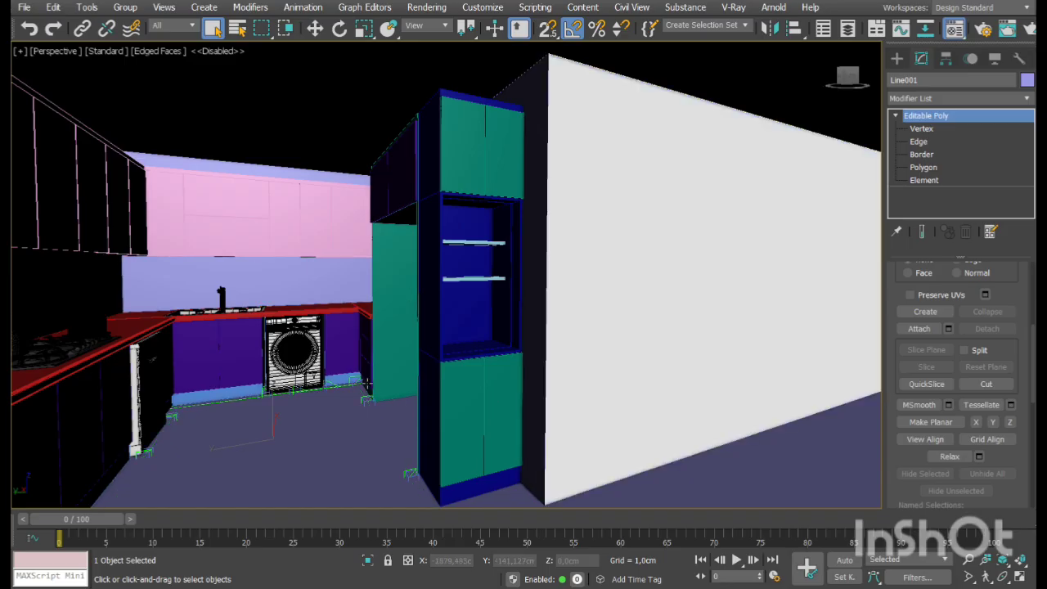
left_click(746, 462)
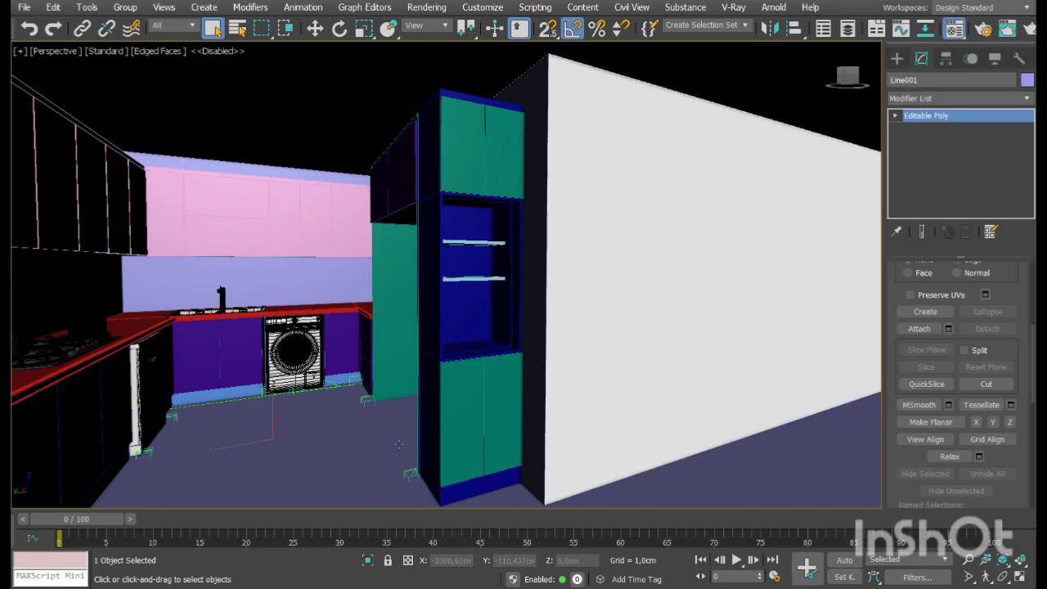
left_click(597, 311)
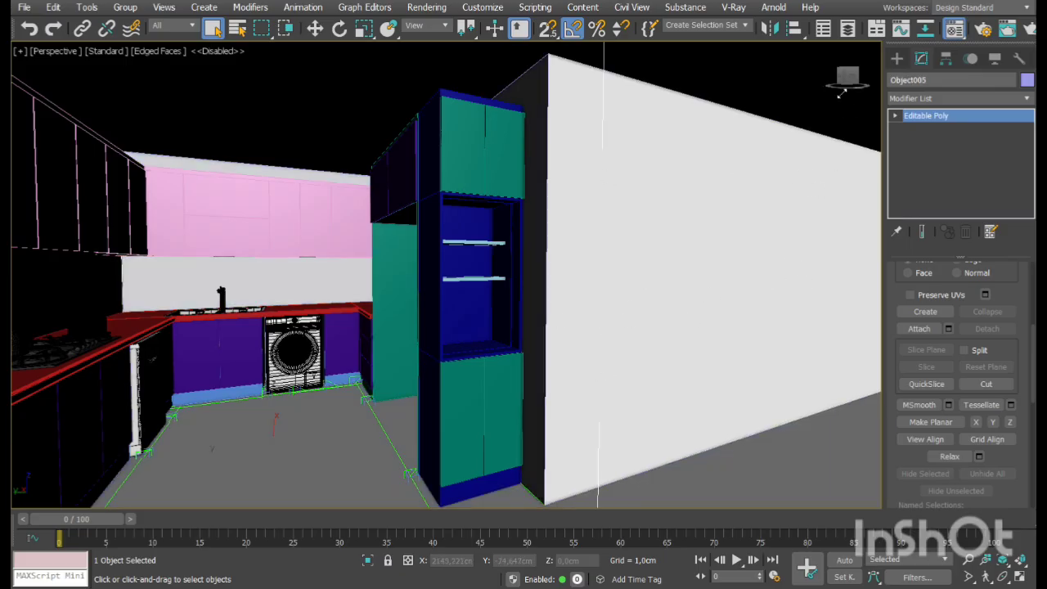
Add a UVW Map modifier with Box mapping to the detached kitchen walls
left_click(1029, 100)
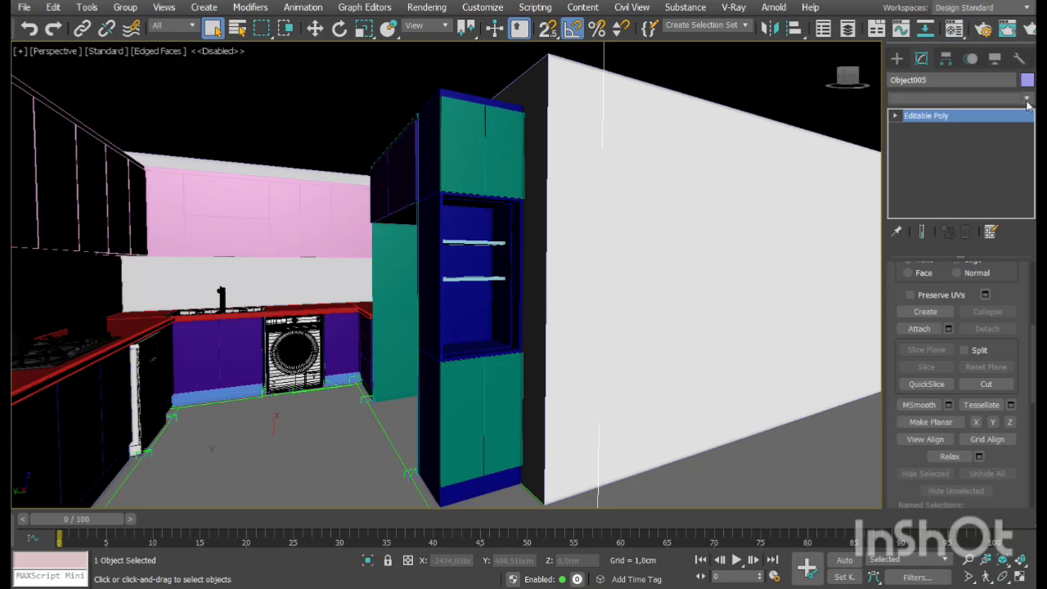
left_click(923, 413)
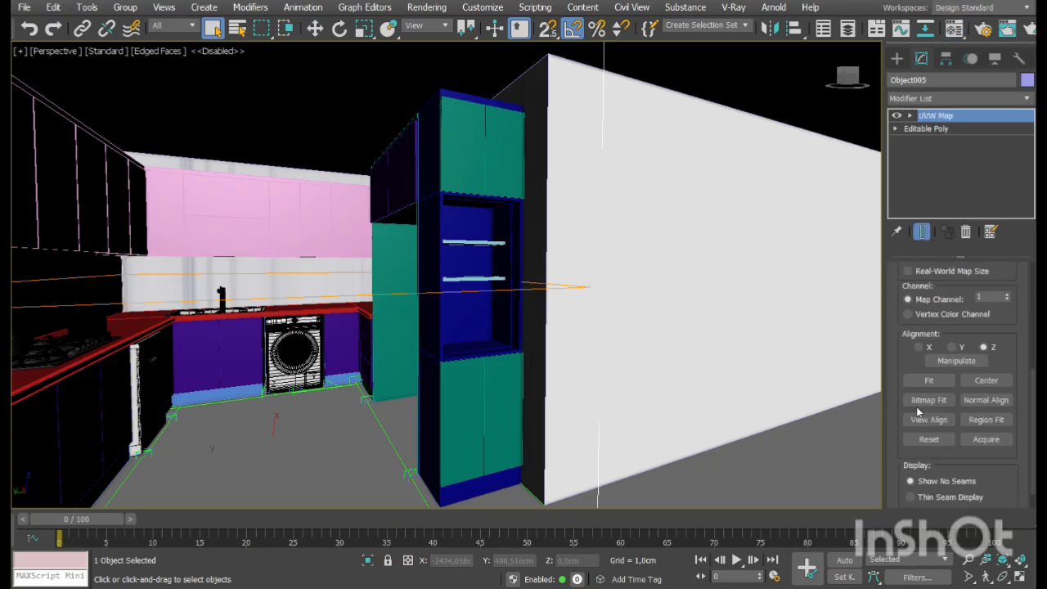
Apply a planar UVW Map to the floor and set its length and width to 200 cm
left_click(988, 575)
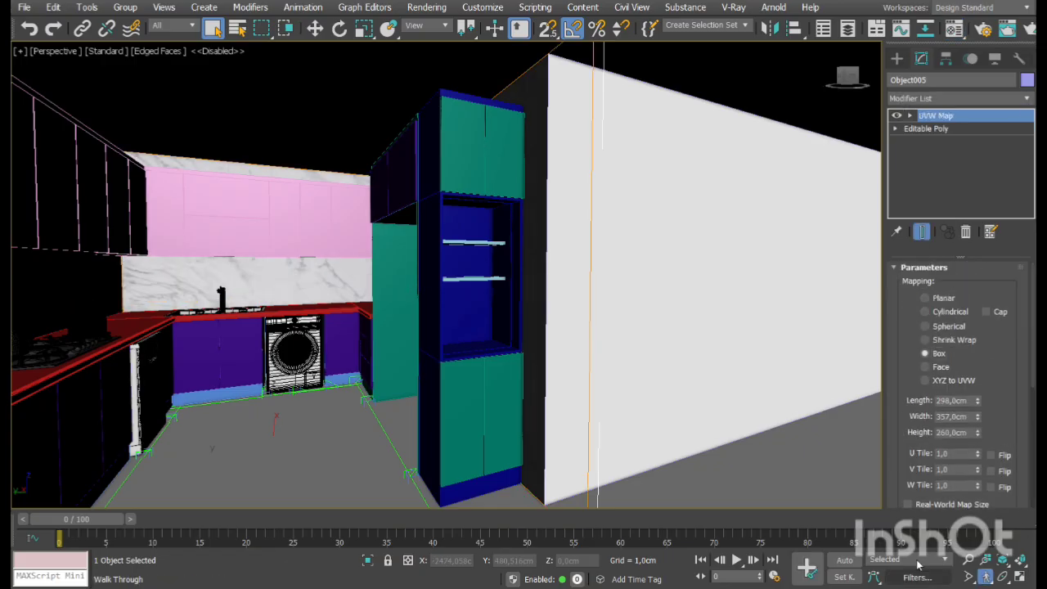
left_click_drag(573, 323, 330, 316)
middle_click_drag(666, 306, 512, 348)
left_click_drag(418, 364, 415, 378)
middle_click_drag(415, 378, 493, 344)
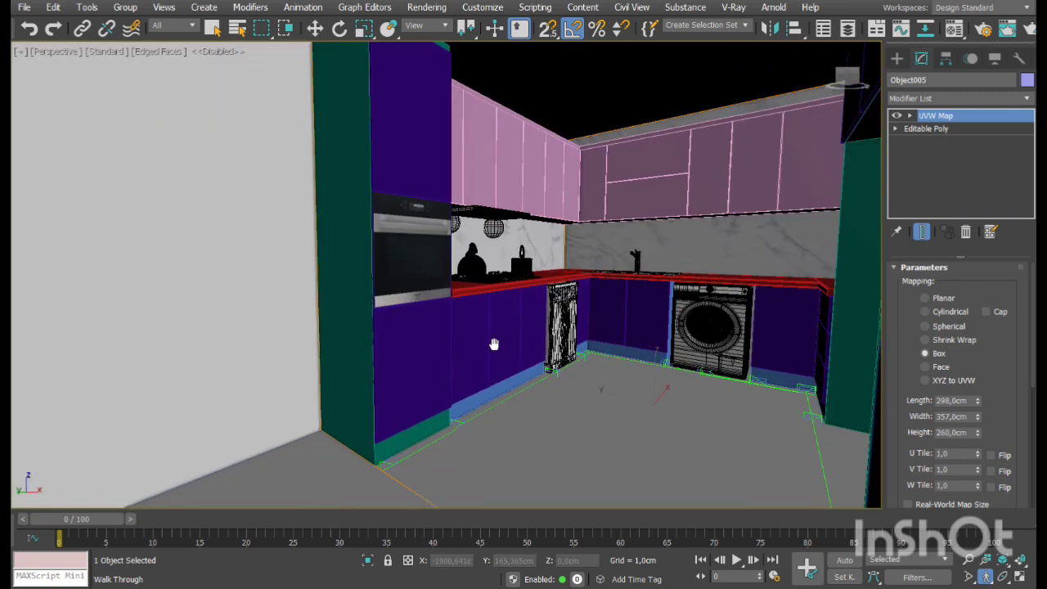
right_click(489, 345)
left_click(534, 250)
left_click(1028, 98)
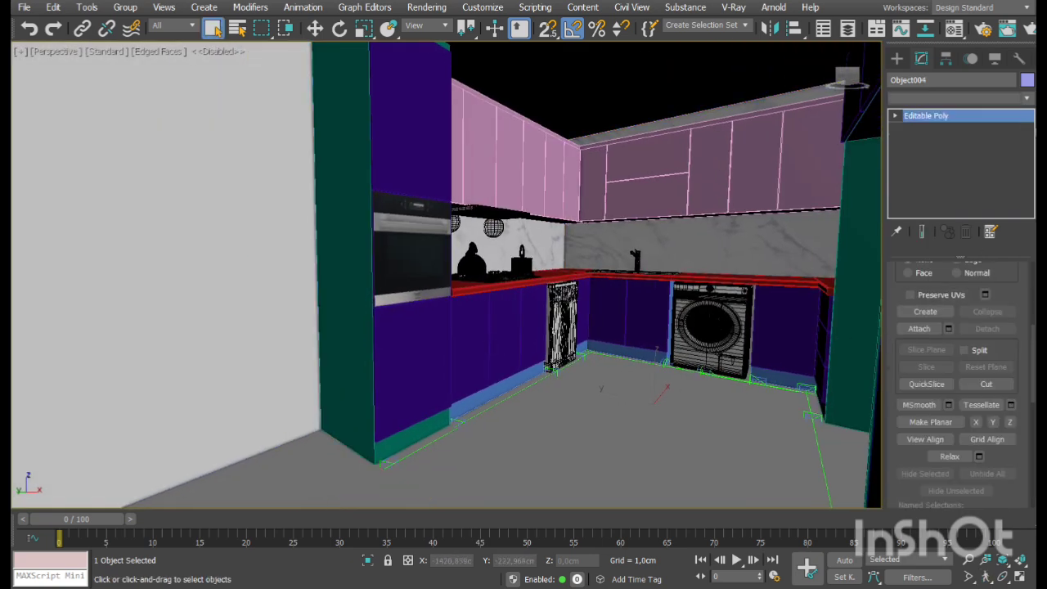
left_click(918, 414)
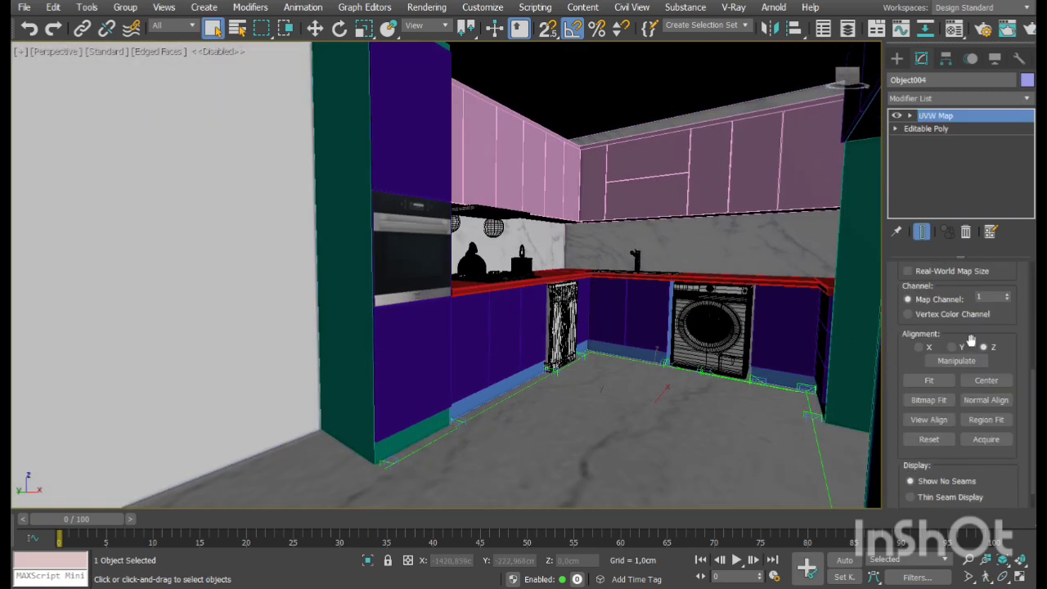
scroll(907, 334, "up", 8)
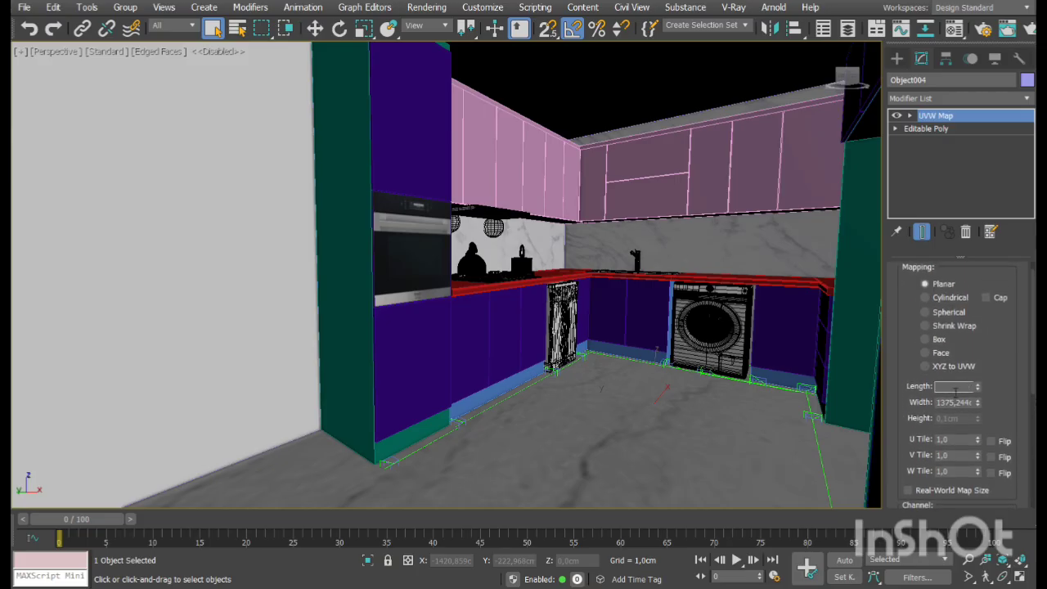
double_click(954, 386)
type("200")
key("Tab")
type("2")
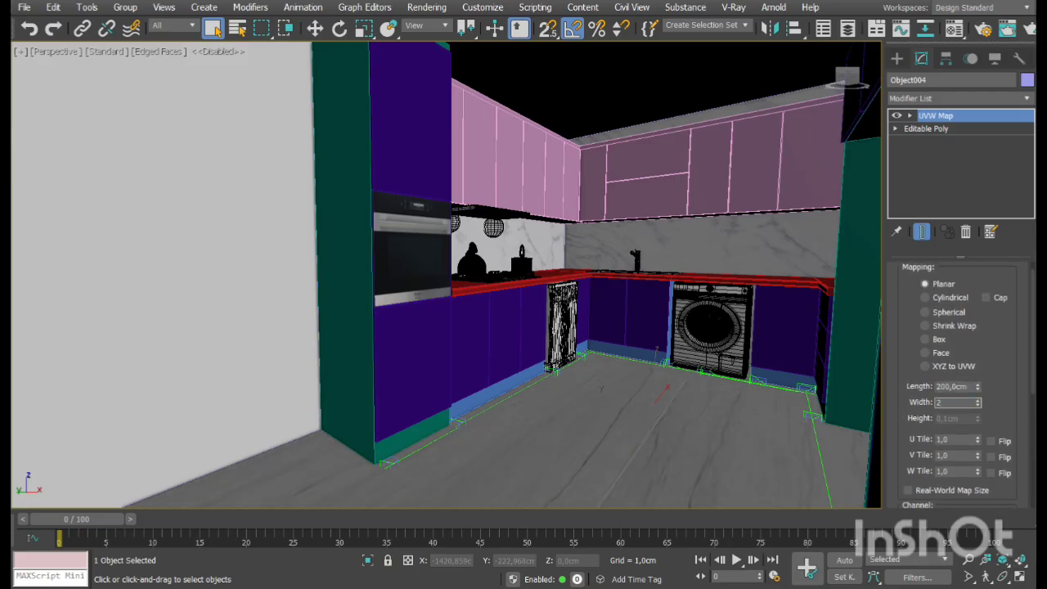
left_click(257, 132)
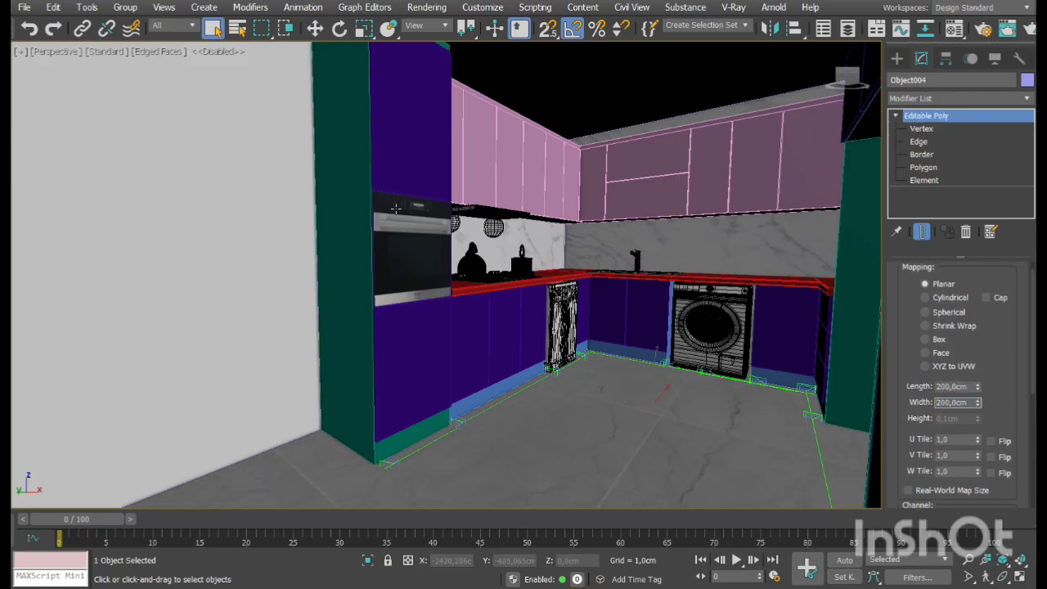
Select the tall oven unit's doors, the upper and base cabinet fronts, and the plinths beneath them
middle_click_drag(706, 305, 689, 290)
middle_click_drag(643, 325, 631, 351)
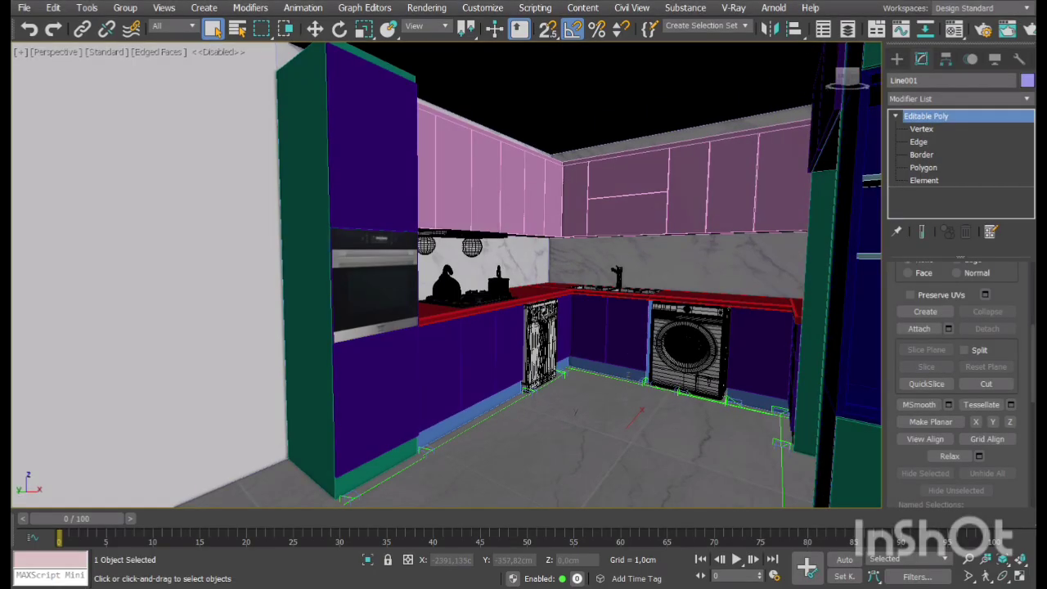
left_click(403, 141)
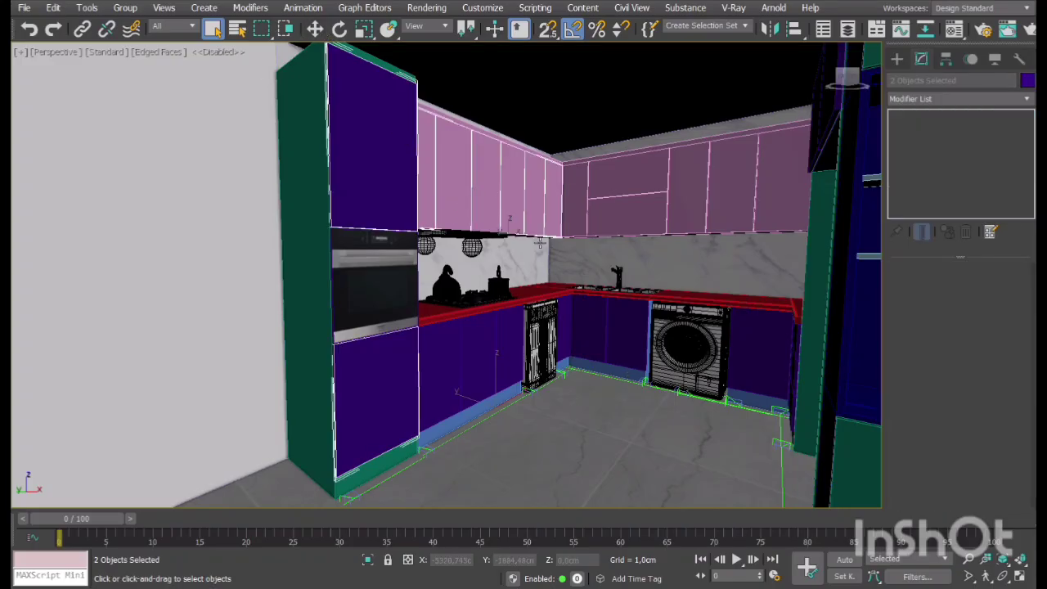
left_click(624, 186, "ctrl")
left_click(614, 335, "ctrl")
left_click(489, 399, "ctrl")
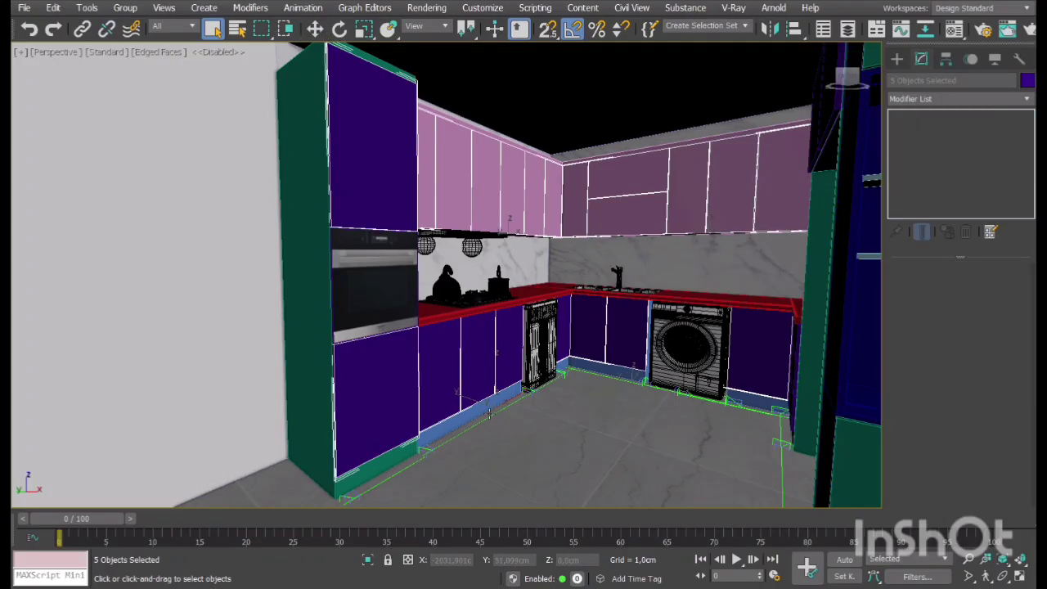
left_click(489, 413, "ctrl")
left_click(402, 468, "ctrl")
Add the trim strips above the upper cabinets on both adjoining walls to the selection
middle_click_drag(483, 172, 488, 203)
scroll(408, 150, "up", 2)
scroll(491, 180, "up", 2)
left_click(494, 193, "ctrl")
left_click(681, 218, "ctrl")
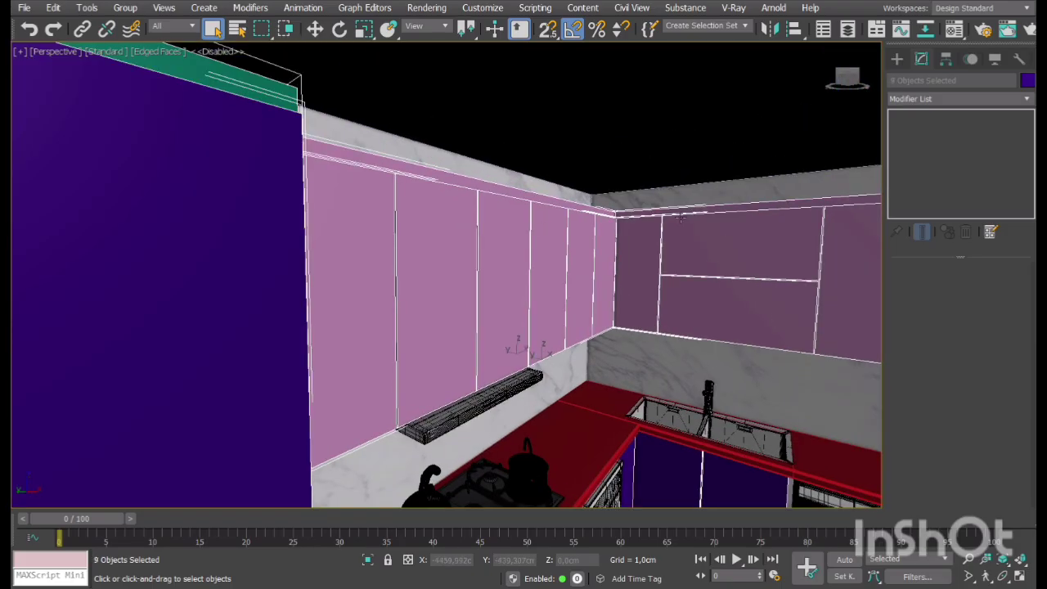
Add the corner upper fronts, the cabinets above the open recess and the tall shelf cabinet's body to the selection
left_click(986, 574)
left_click_drag(635, 449, 781, 453)
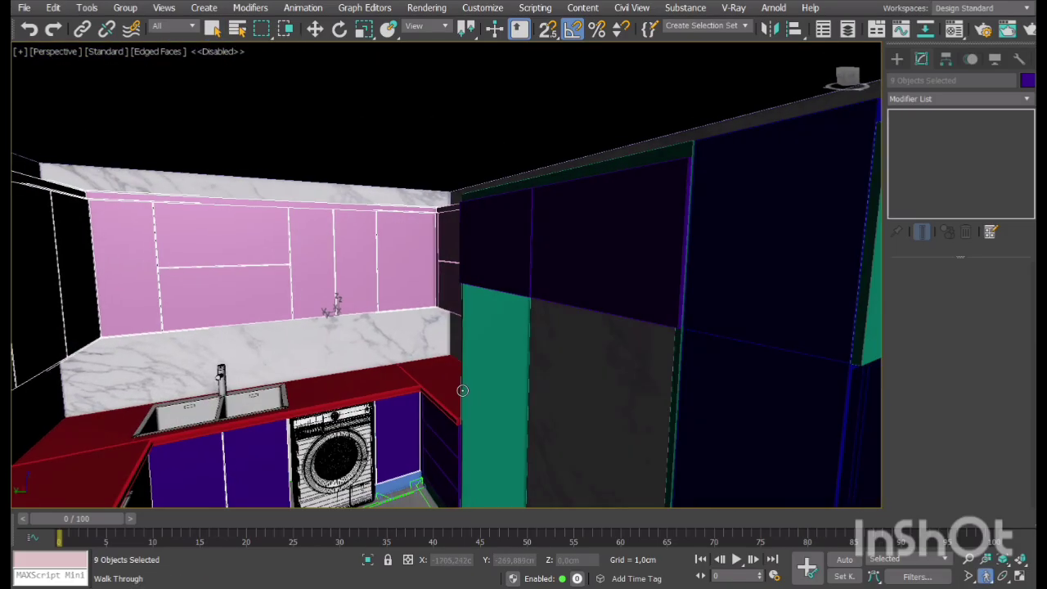
left_click_drag(463, 391, 602, 340)
right_click(468, 299)
left_click(428, 220, "ctrl")
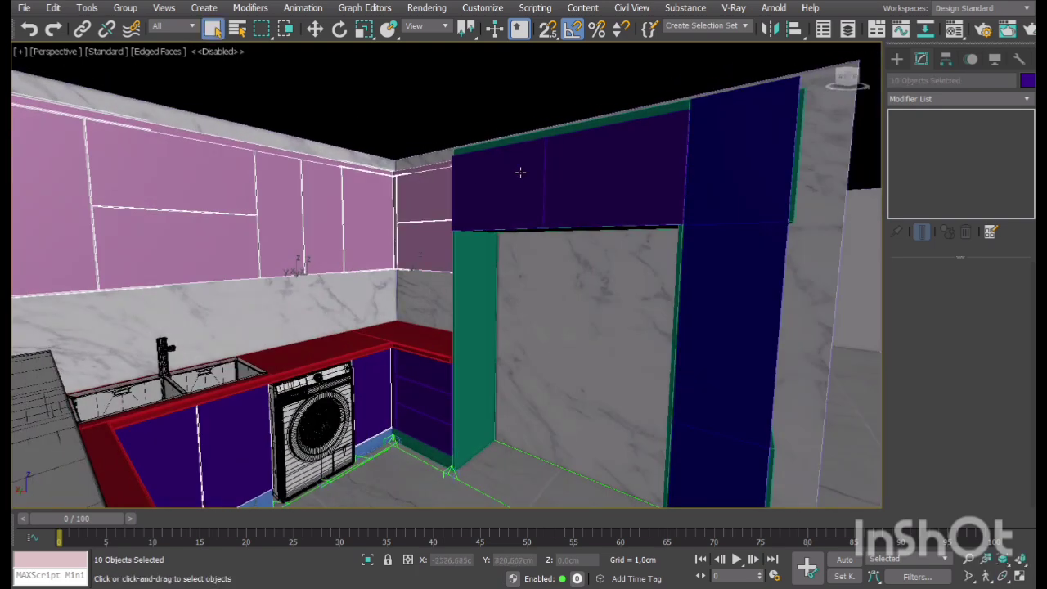
left_click(570, 180, "ctrl")
left_click(747, 236, "ctrl")
Add the tall shelf cabinet's upper and lower doors and its two shelves to the selection
middle_click_drag(653, 197, 495, 210, "alt")
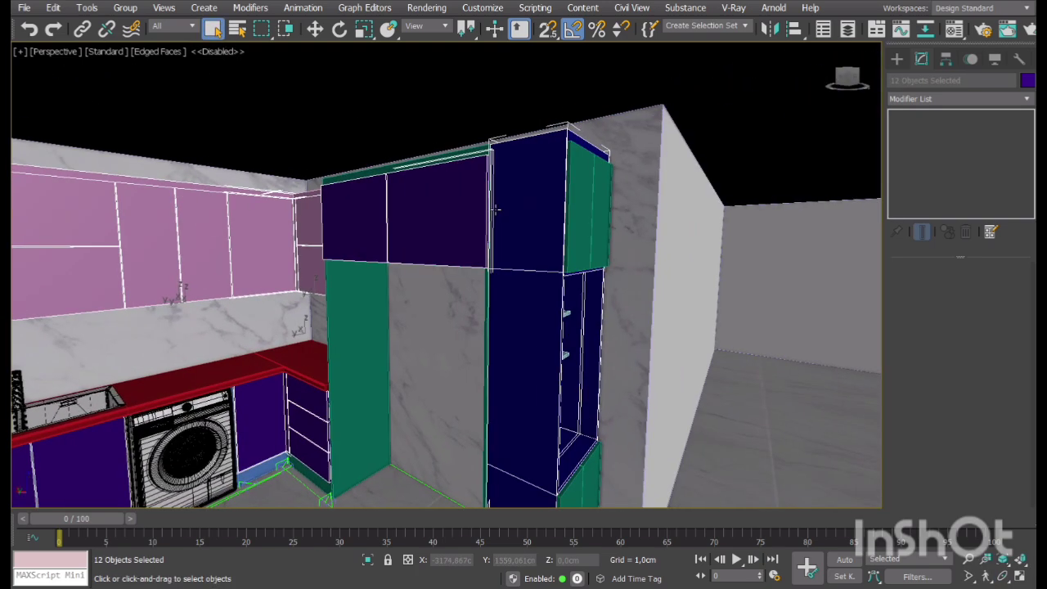
scroll(497, 209, "up", 2)
left_click(628, 221, "ctrl")
middle_click_drag(584, 428, 502, 217)
left_click(562, 441, "ctrl")
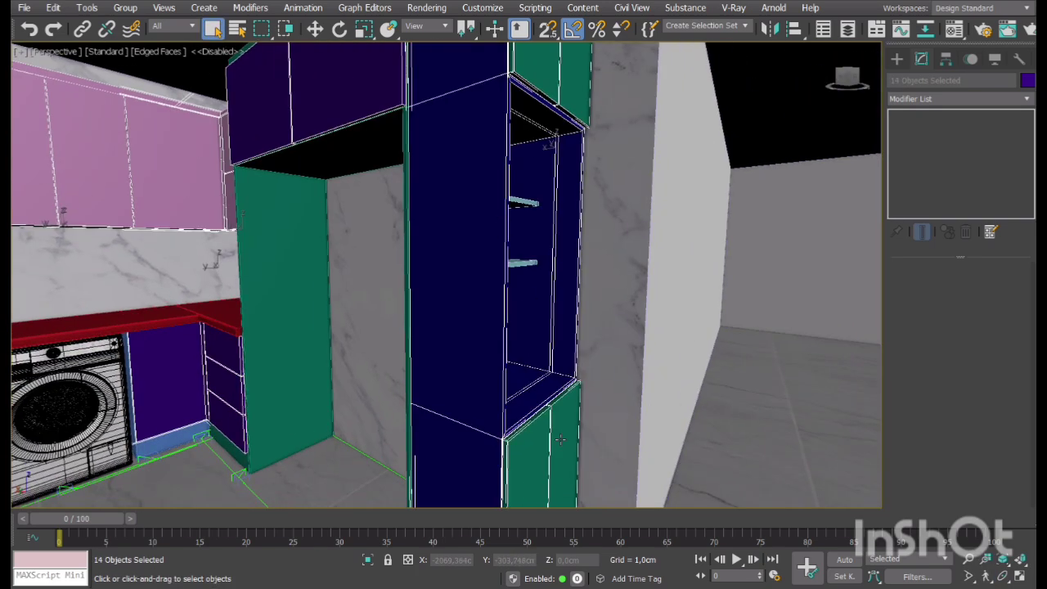
left_click(524, 264, "ctrl")
left_click(525, 202, "ctrl")
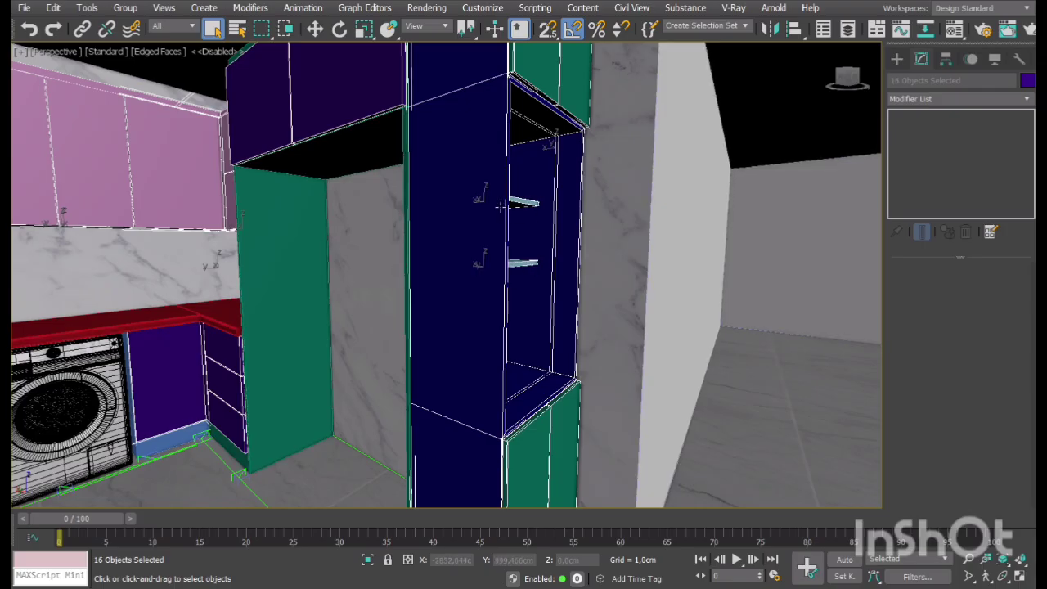
Add the recess side panel, the countertop sections by the sink and drawers, and the adjoining plinths to the selection
scroll(275, 321, "up", 3)
left_click(311, 325, "ctrl")
left_click(278, 292, "ctrl")
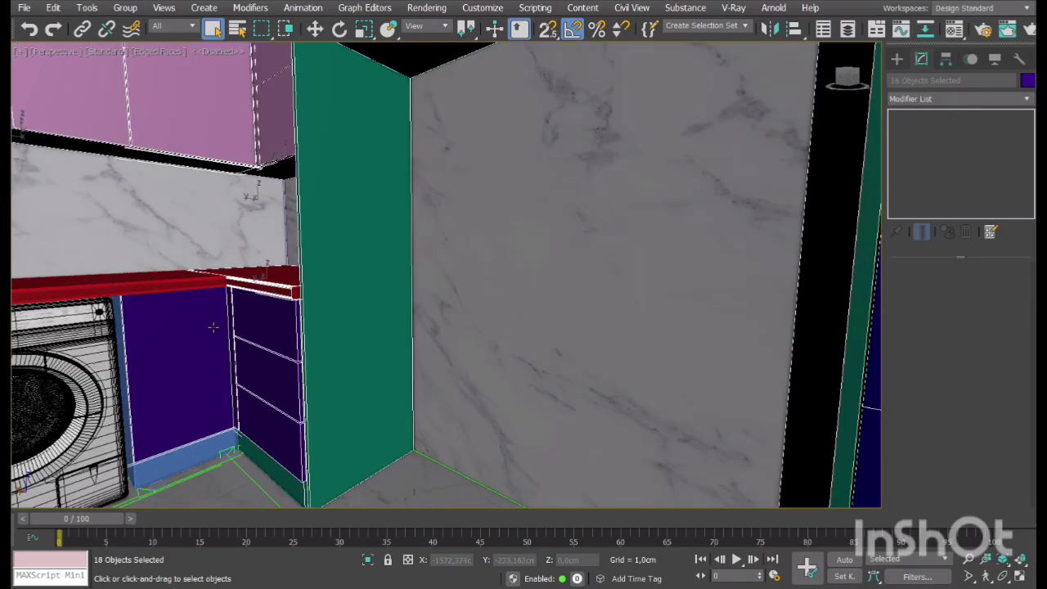
left_click(201, 291, "ctrl")
left_click(282, 489, "ctrl")
left_click(206, 465, "ctrl")
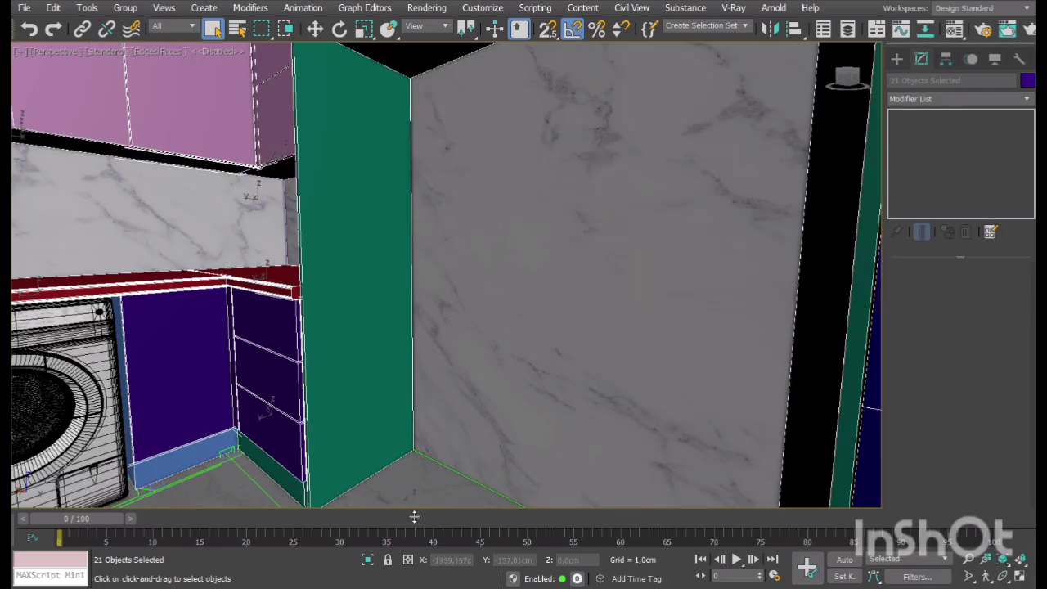
Add the countertop section under the hob to the selection
left_click(985, 577)
left_click_drag(348, 322, 183, 331)
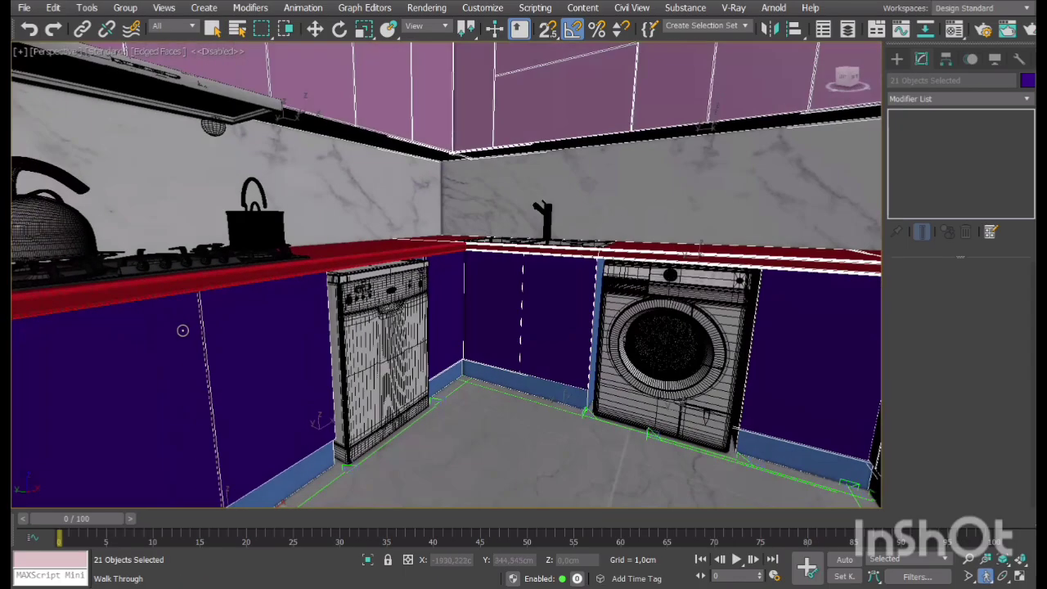
right_click(316, 316)
left_click(368, 264, "ctrl")
Add the remaining cabinet piece near the recess to the selection and assign the white material to all selected objects
middle_click_drag(362, 430, 493, 425, "alt")
scroll(476, 402, "down", 3)
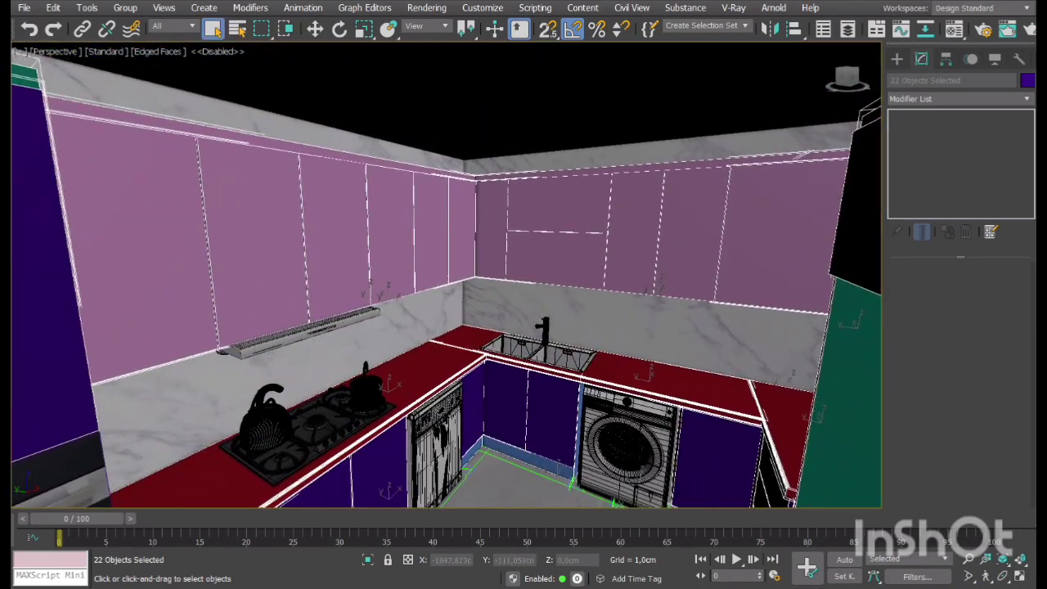
left_click(985, 577)
left_click_drag(584, 337, 407, 255)
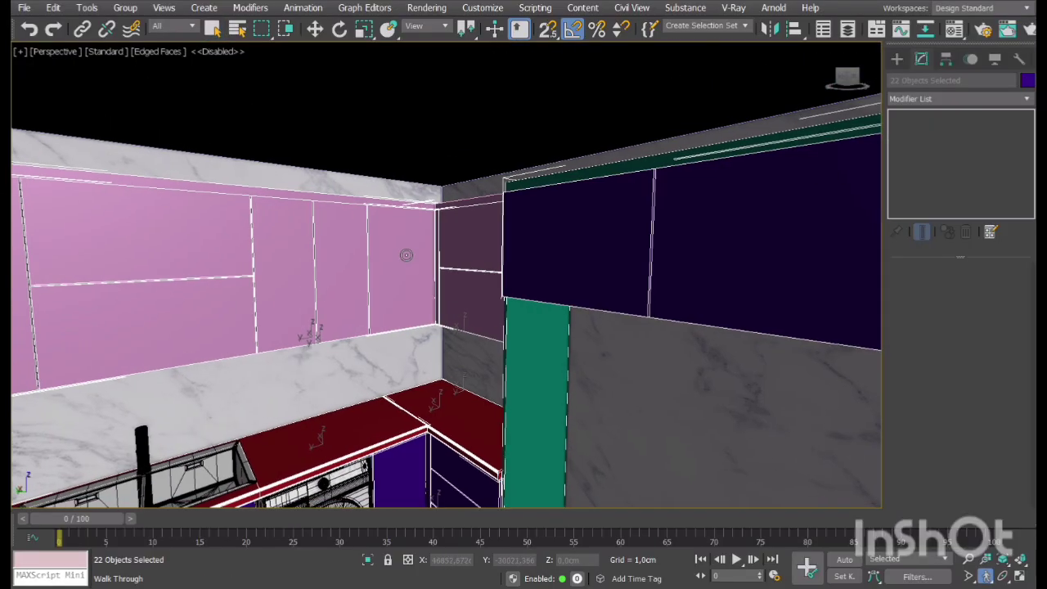
right_click(406, 256)
middle_click_drag(634, 265, 567, 246)
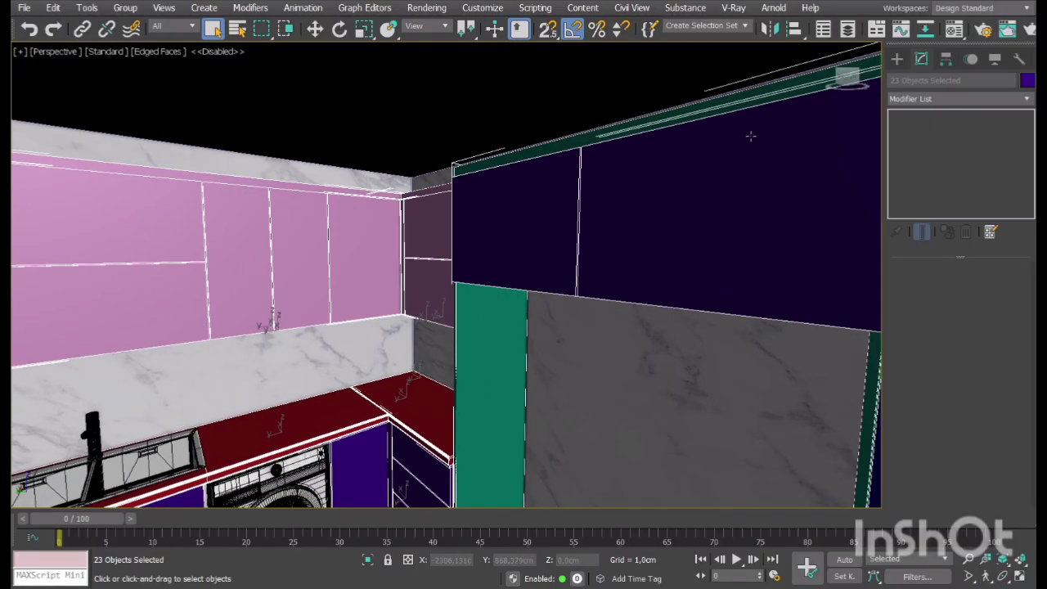
left_click(955, 31)
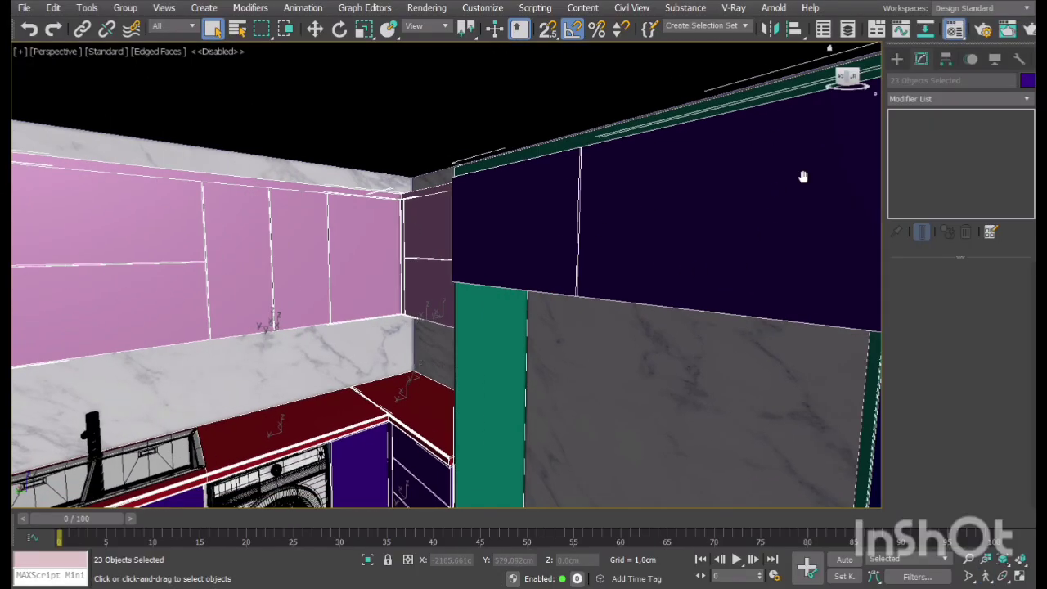
left_click(606, 315)
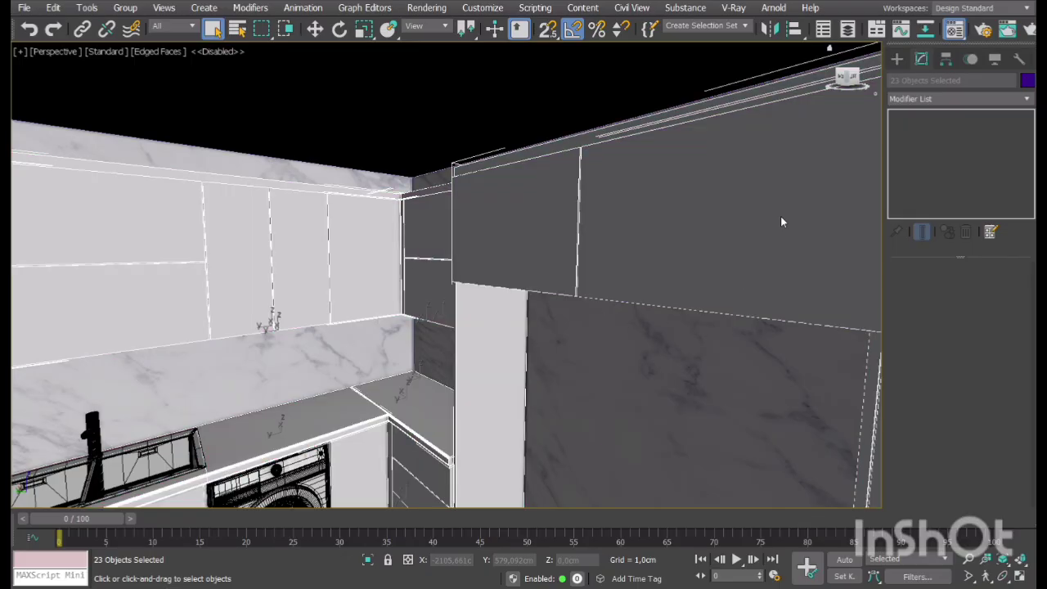
Walk through the kitchen to examine the materials on the cabinets, countertops, walls and floor
left_click(986, 576)
key("Down")
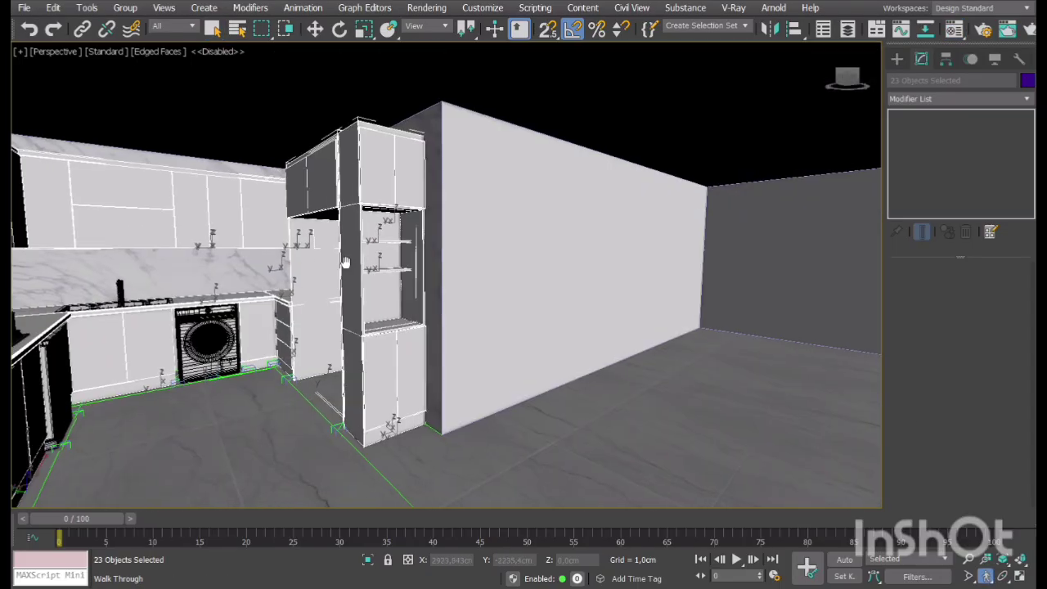
left_click_drag(346, 261, 614, 371)
key("Right")
key("Left")
right_click(613, 372)
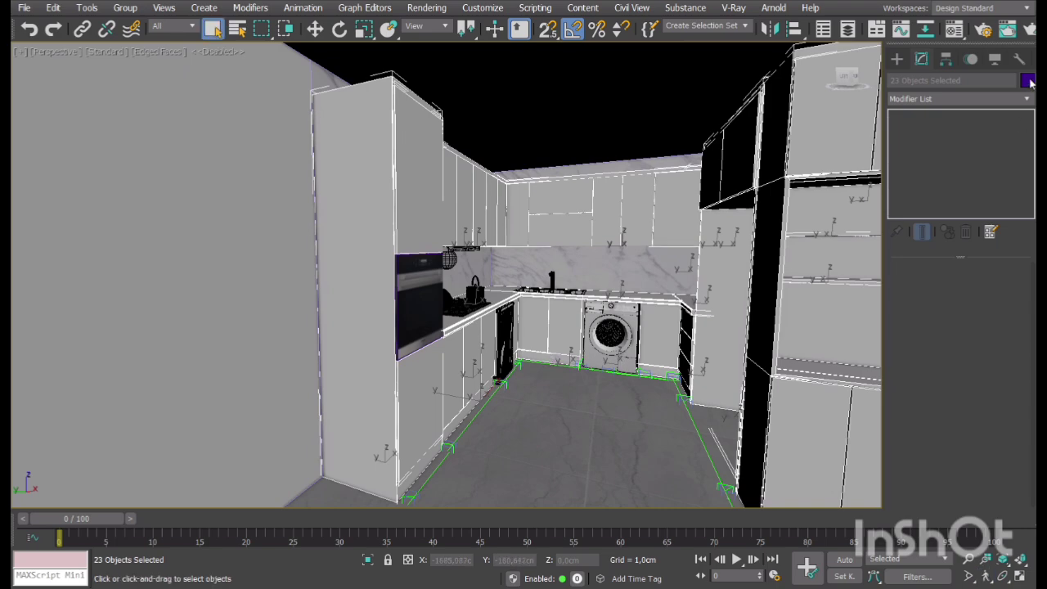
left_click(656, 446)
middle_click_drag(655, 446, 676, 384)
scroll(471, 251, "up", 6)
left_click(986, 577)
left_click_drag(626, 435, 708, 330)
middle_click_drag(709, 331, 739, 333)
mouse_move(640, 351)
left_mouse_down()
mouse_move(687, 343)
mouse_move(648, 341)
left_mouse_up()
middle_click_drag(731, 358, 514, 349)
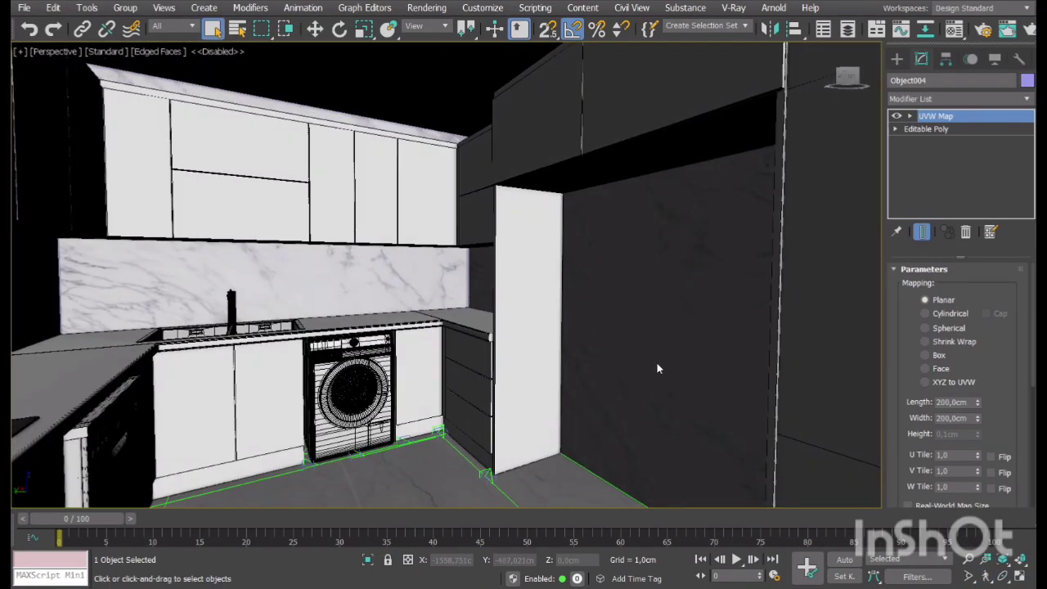
In the plan view, select the row of four objects far from the kitchen and move it away to one side
key("alt+w")
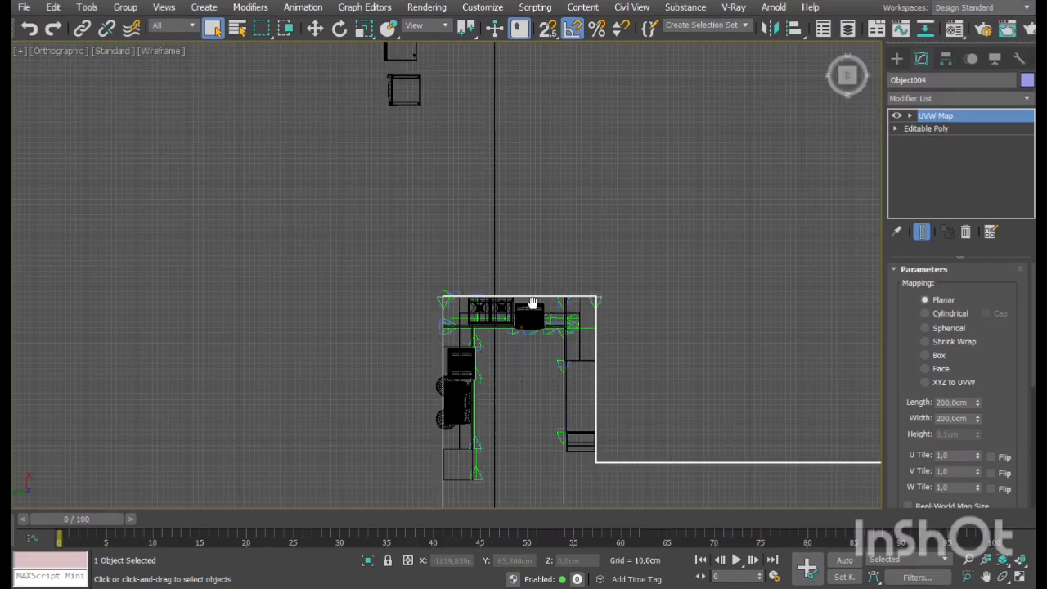
middle_click_drag(533, 303, 536, 237)
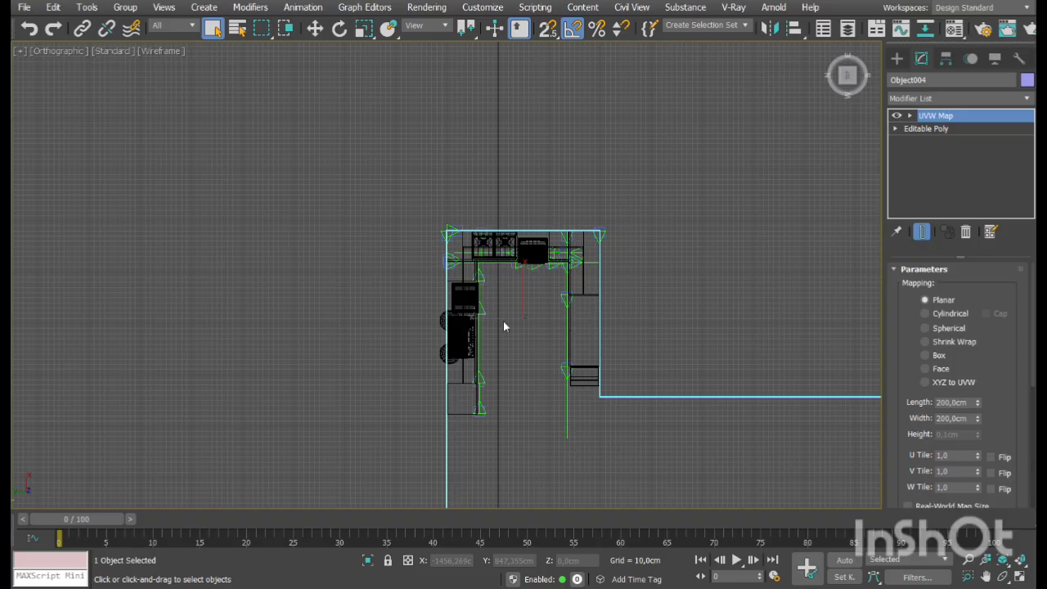
left_click(443, 358)
scroll(360, 319, "down", 5)
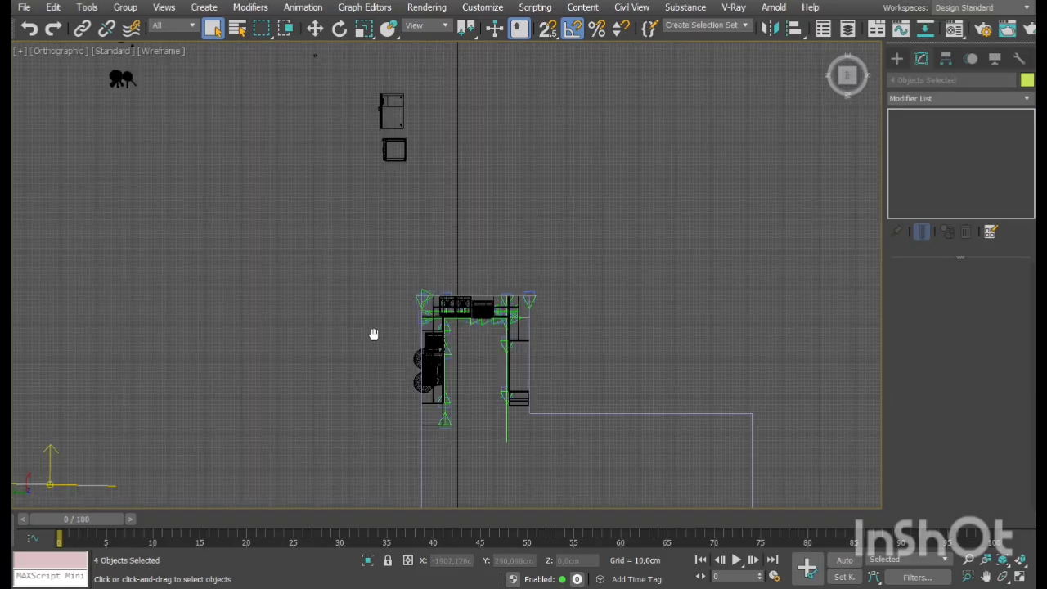
left_click(315, 28)
middle_click_drag(457, 155, 487, 216)
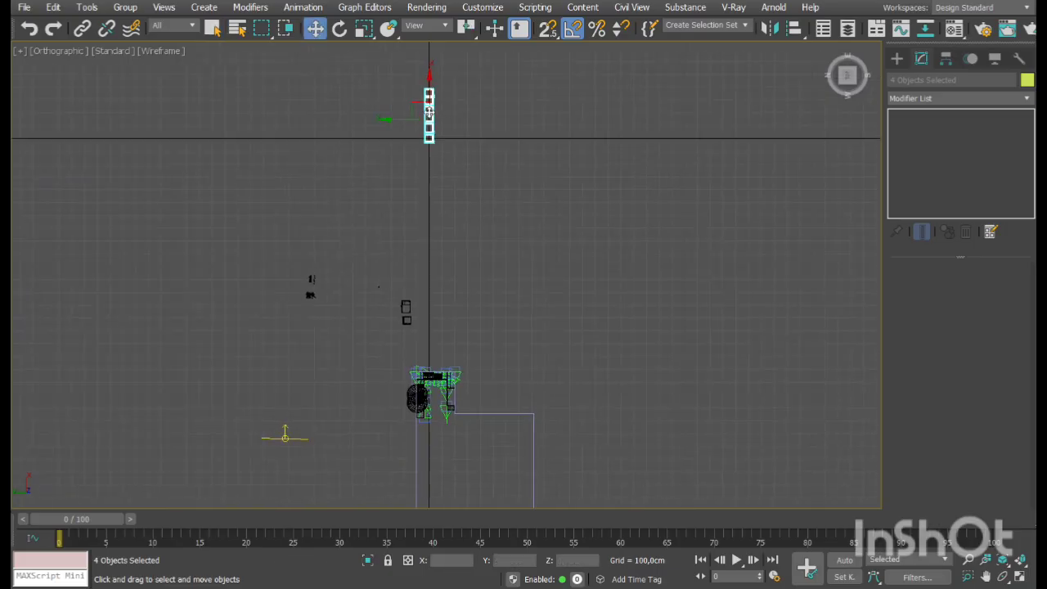
left_click_drag(429, 114, 620, 276)
From the row of fridge models, select the side-by-side double fridge and move it past the opposite end of the row
key("alt+w")
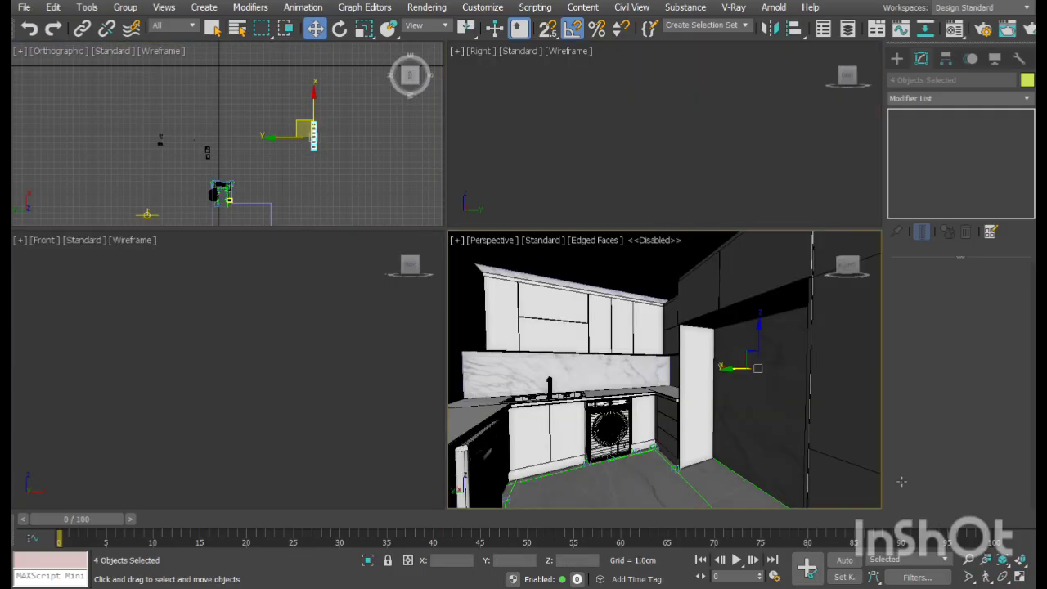
left_click(1000, 560)
left_click(1019, 577)
left_click(1003, 577)
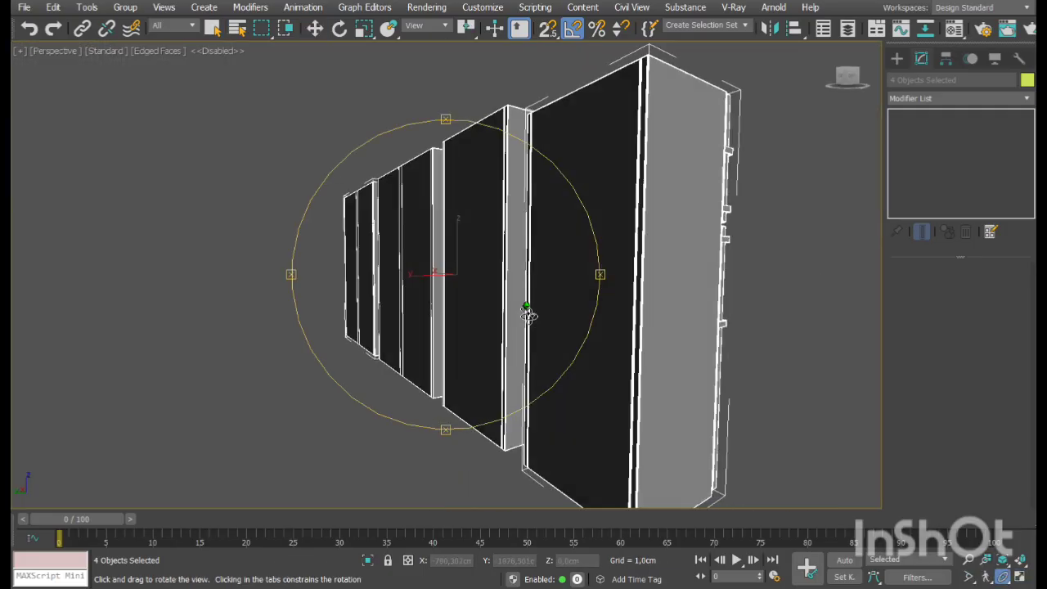
left_click_drag(536, 323, 379, 326)
scroll(379, 328, "down", 3)
middle_click_drag(613, 352, 445, 331)
scroll(546, 297, "down", 5)
middle_click_drag(545, 297, 443, 295)
right_click(446, 296)
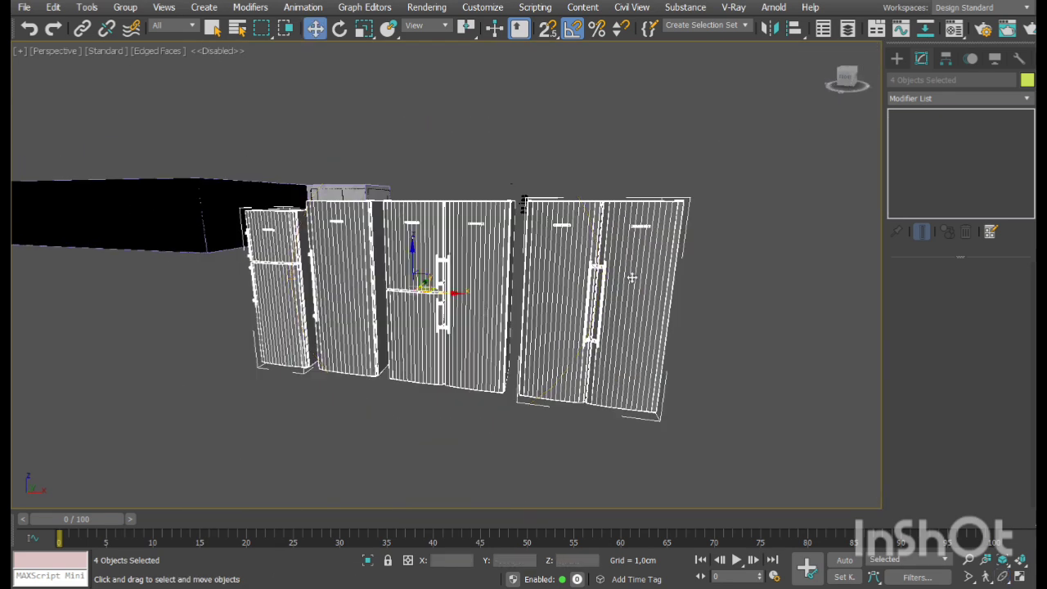
left_click(624, 288)
left_click_drag(621, 396, 227, 348)
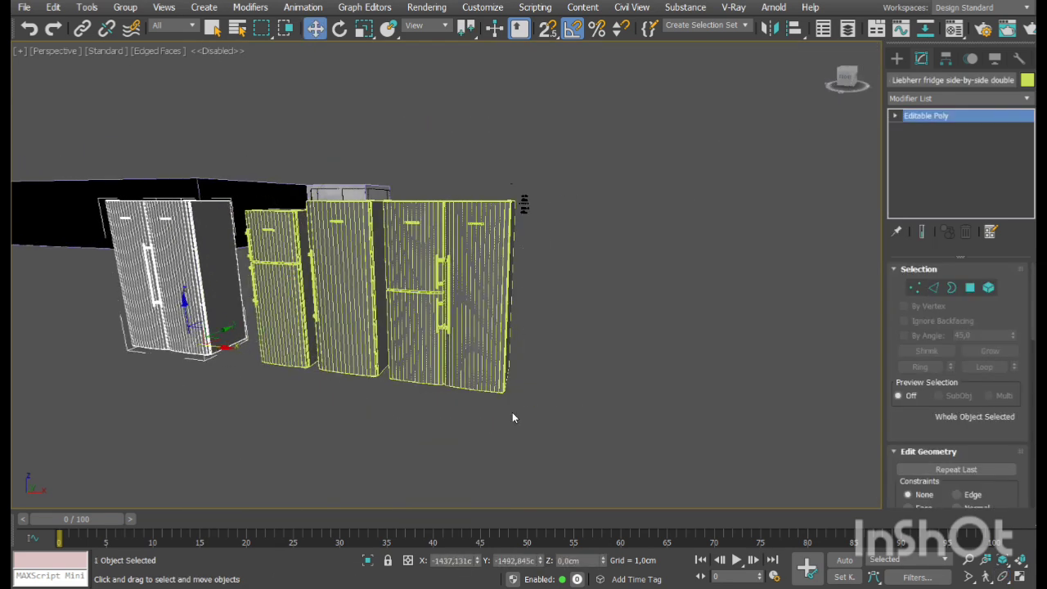
In the plan view, move the side-by-side double fridge into the kitchen beside its cabinet recess
left_click(1026, 576)
right_click(297, 145)
left_click(1020, 578)
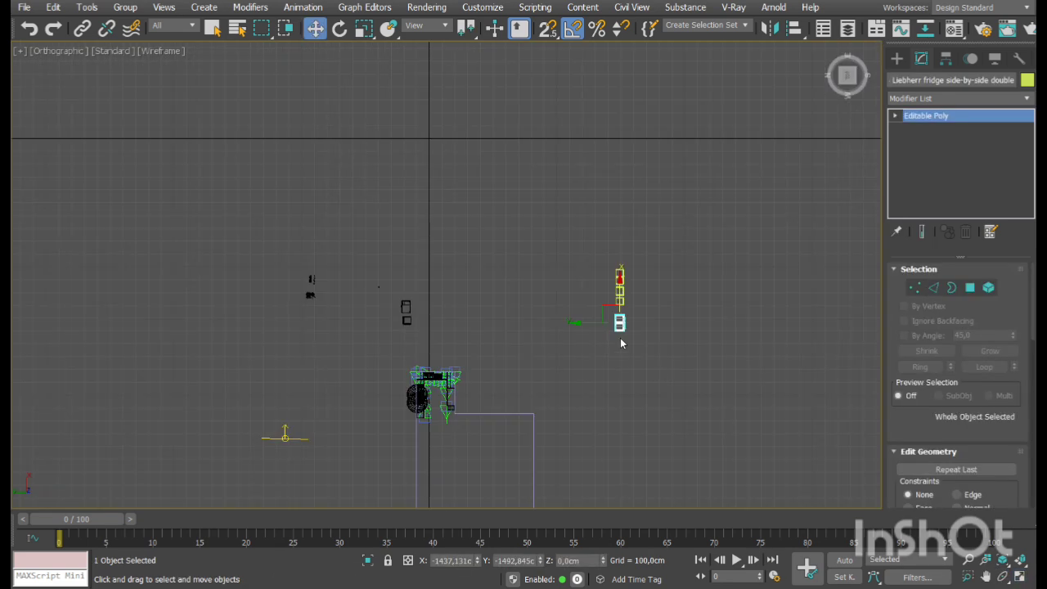
middle_click_drag(622, 344, 658, 212)
left_click_drag(641, 195, 511, 257)
scroll(511, 257, "up", 5)
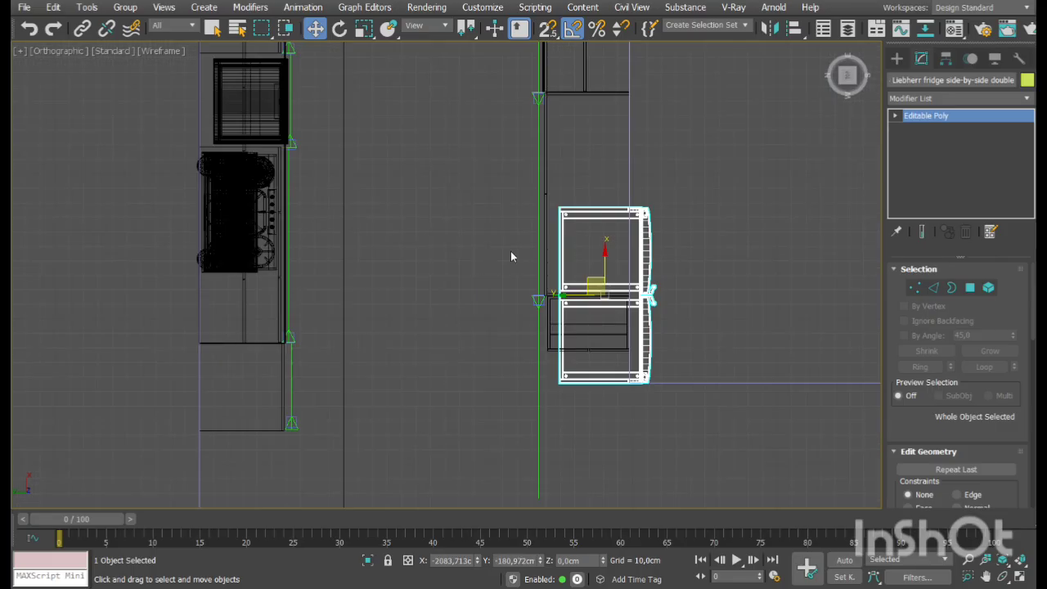
Rotate the fridge 180 degrees so its doors face the kitchen and position it inside the recess
left_click_drag(601, 283, 687, 262)
left_click(340, 29)
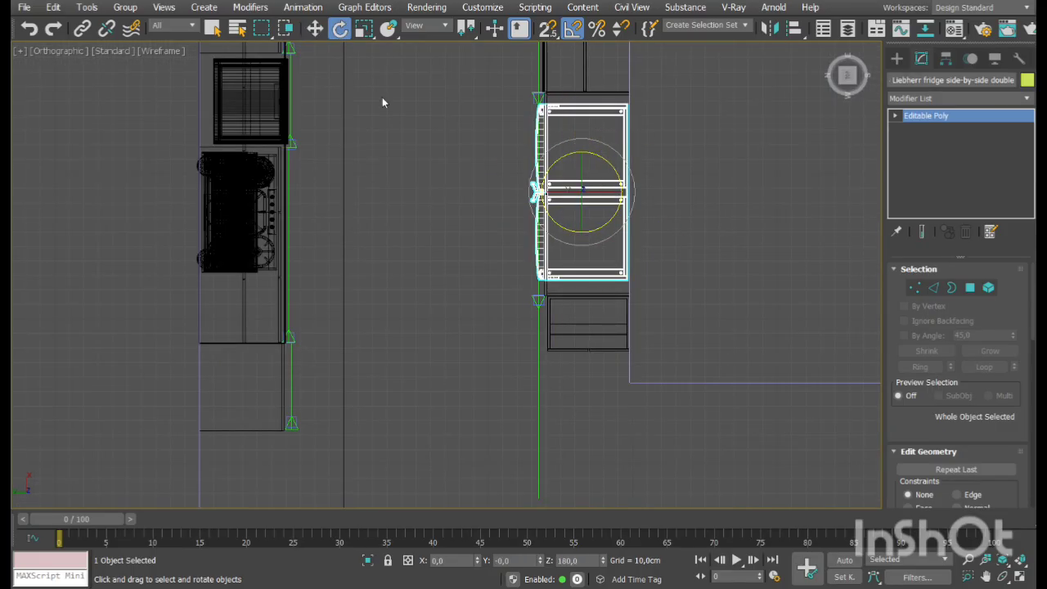
left_click(315, 28)
scroll(577, 203, "up", 2)
left_click_drag(575, 182, 570, 183)
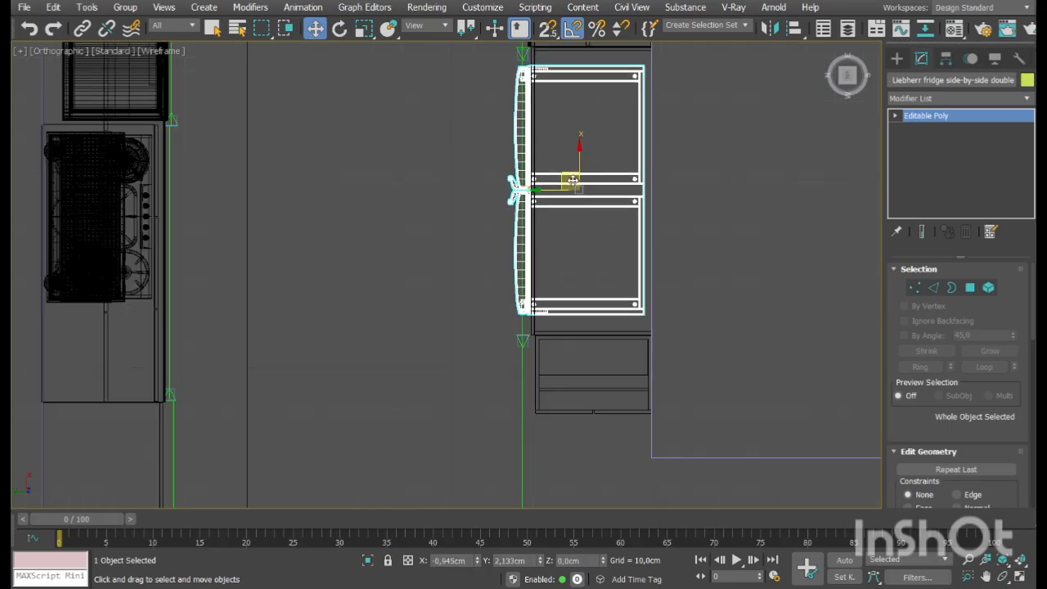
middle_click_drag(573, 166, 562, 192)
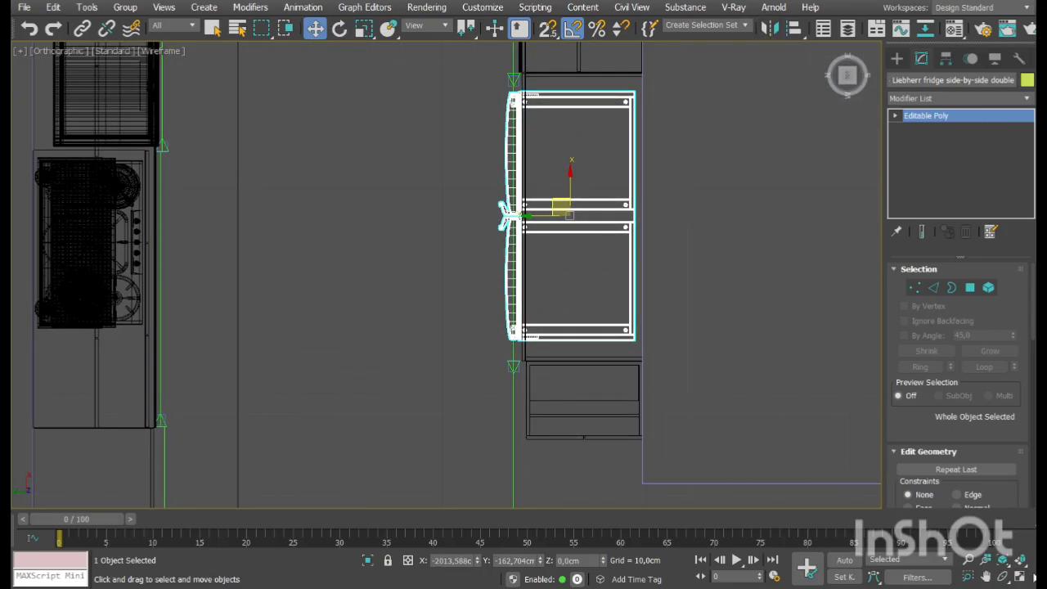
Examine in perspective how the fridge fits between the neighbouring cabinets and under the upper doors
left_click(1020, 577)
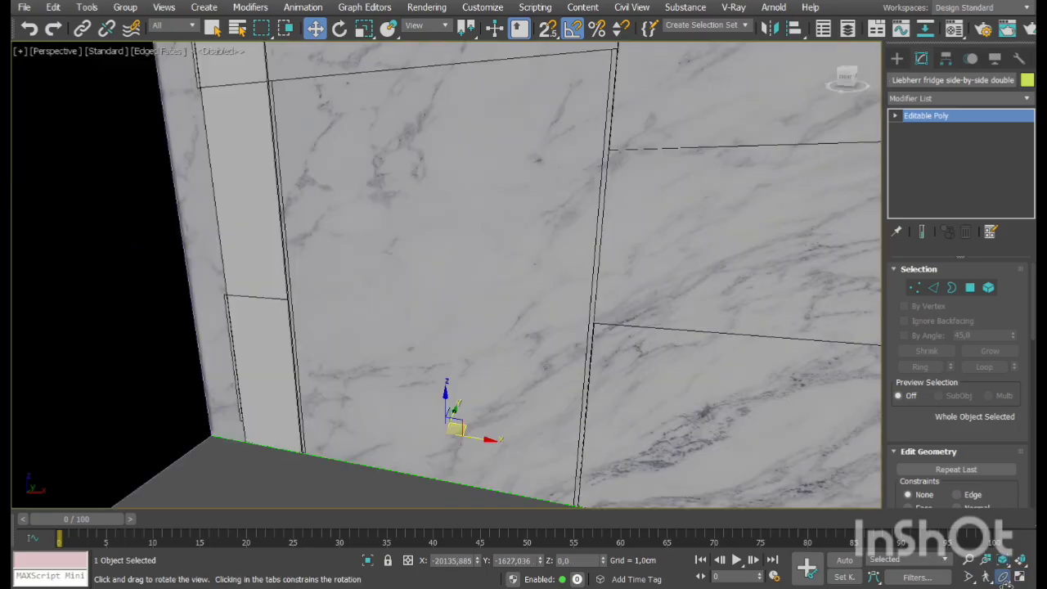
left_click_drag(491, 333, 699, 313)
scroll(524, 295, "down", 3)
middle_click_drag(518, 288, 484, 340)
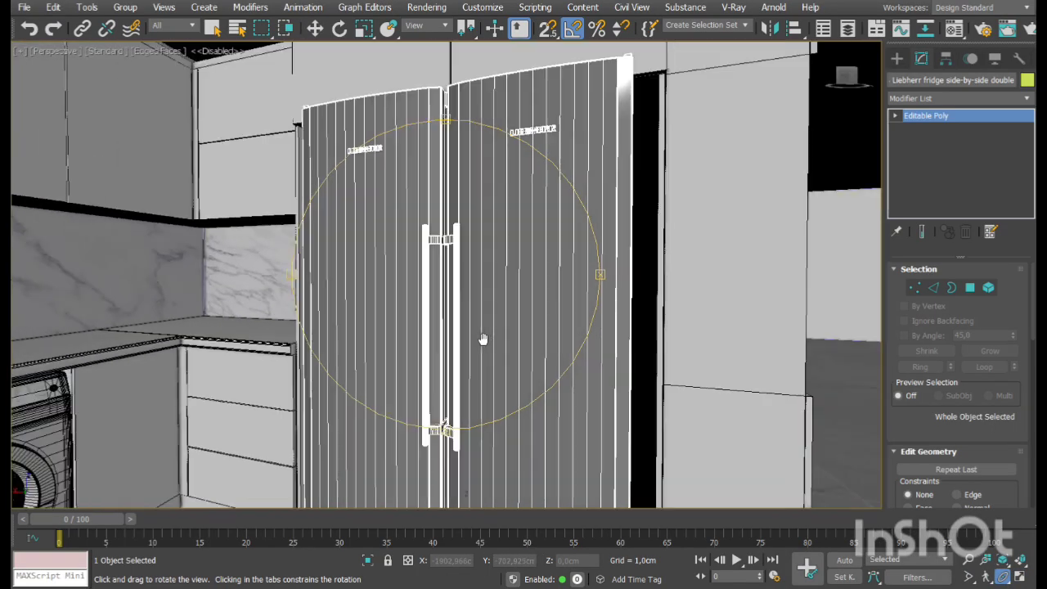
scroll(483, 339, "down", 4)
right_click(517, 273)
middle_click_drag(554, 275, 526, 224, "alt")
left_click(364, 28)
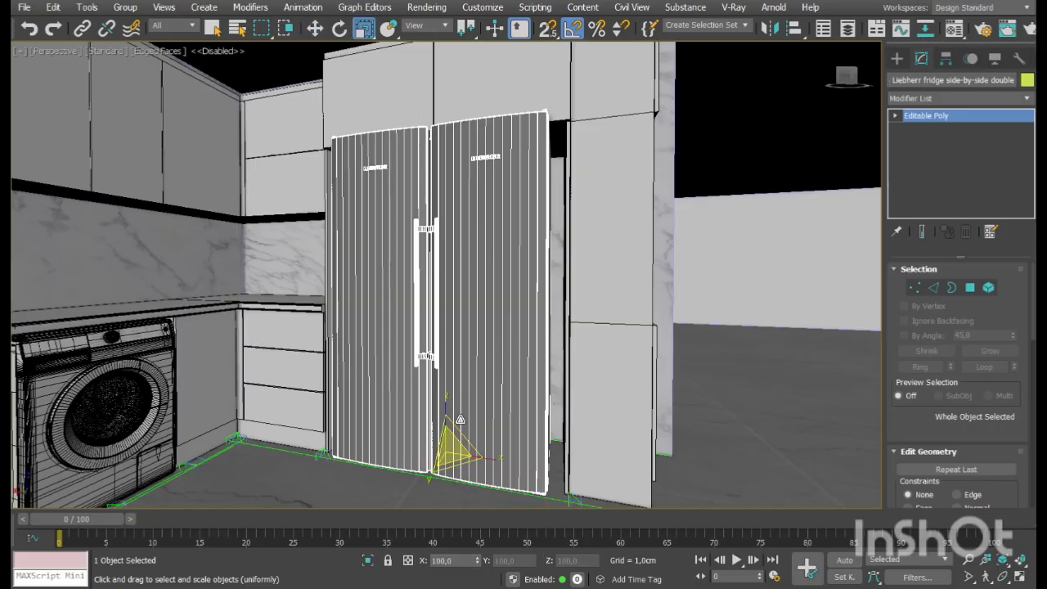
left_click(1000, 577)
left_click_drag(414, 302, 437, 309)
middle_click_drag(437, 309, 484, 328)
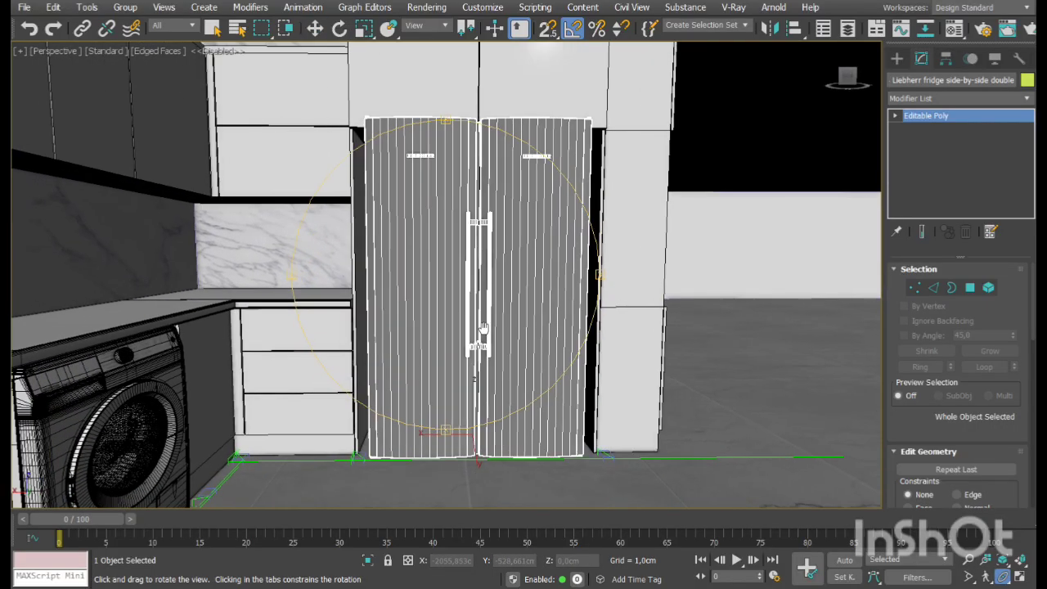
right_click(484, 328)
middle_click_drag(534, 249, 511, 314)
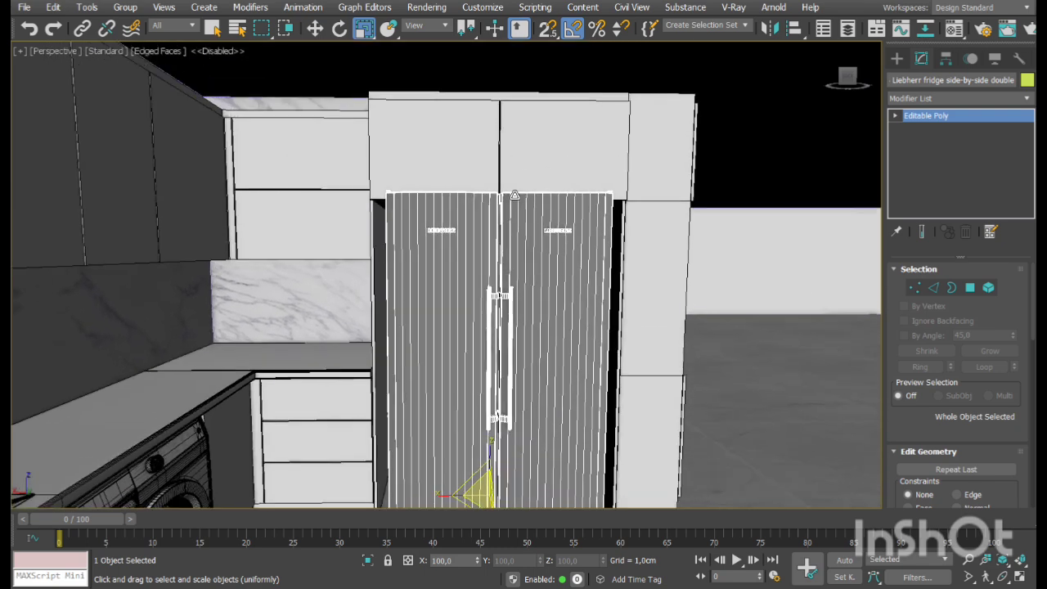
Raise the lower vertices of the two cabinet doors above the fridge so the doors become shorter
left_click(511, 178)
left_click(919, 131)
left_click_drag(704, 175, 328, 262)
left_click(310, 31)
scroll(508, 174, "up", 3)
scroll(498, 187, "down", 3)
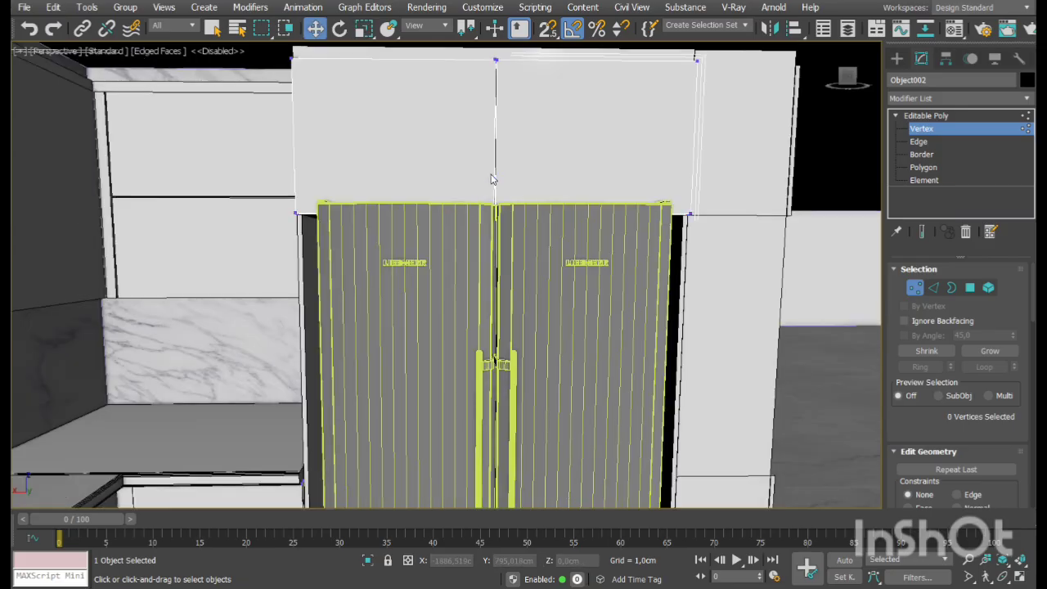
left_click_drag(701, 159, 368, 293)
scroll(501, 232, "up", 3)
left_click_drag(501, 231, 501, 211)
key("1")
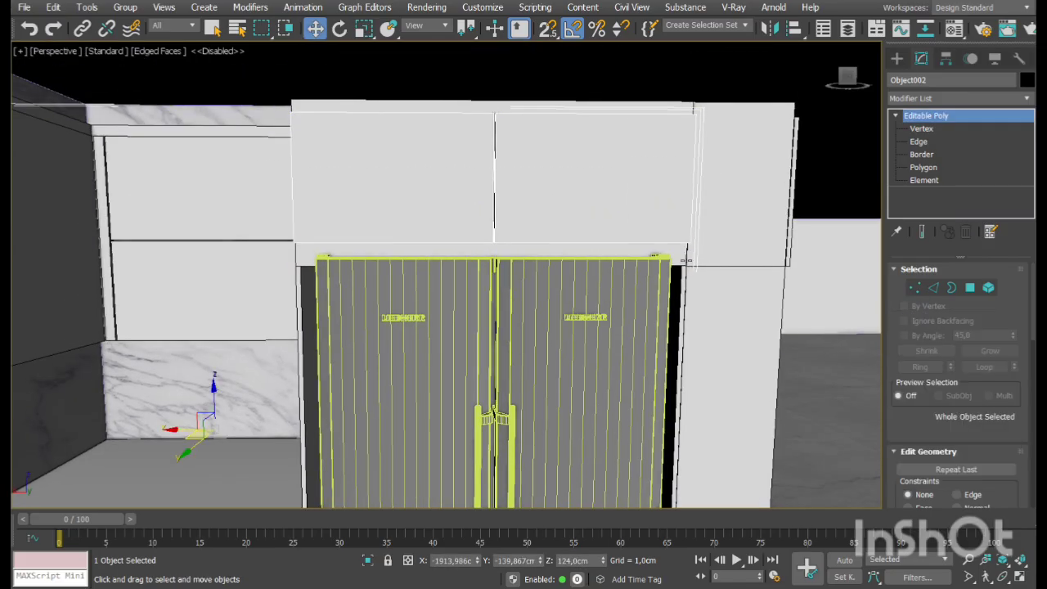
Raise the lower vertices of the cabinet body above the fridge recess to match the shortened doors
left_click(767, 208)
key("1")
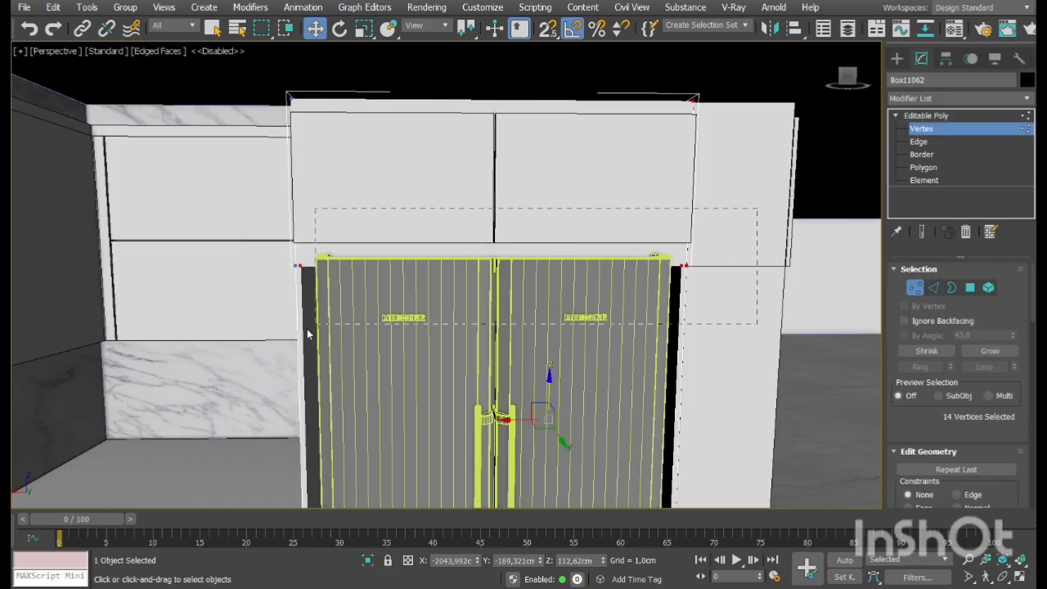
left_click_drag(308, 334, 310, 333)
left_click_drag(488, 234, 489, 216)
left_click(915, 288)
Examine the fridge, the open shelf cabinet and the whole kitchen from the room's entrance
left_click(672, 265)
key("z")
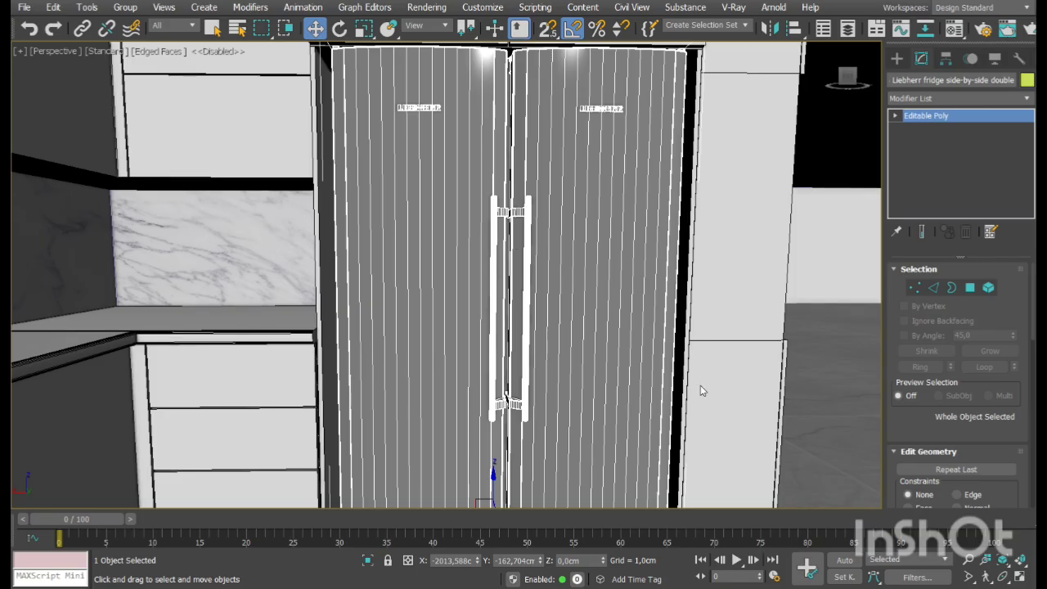
left_click(629, 290)
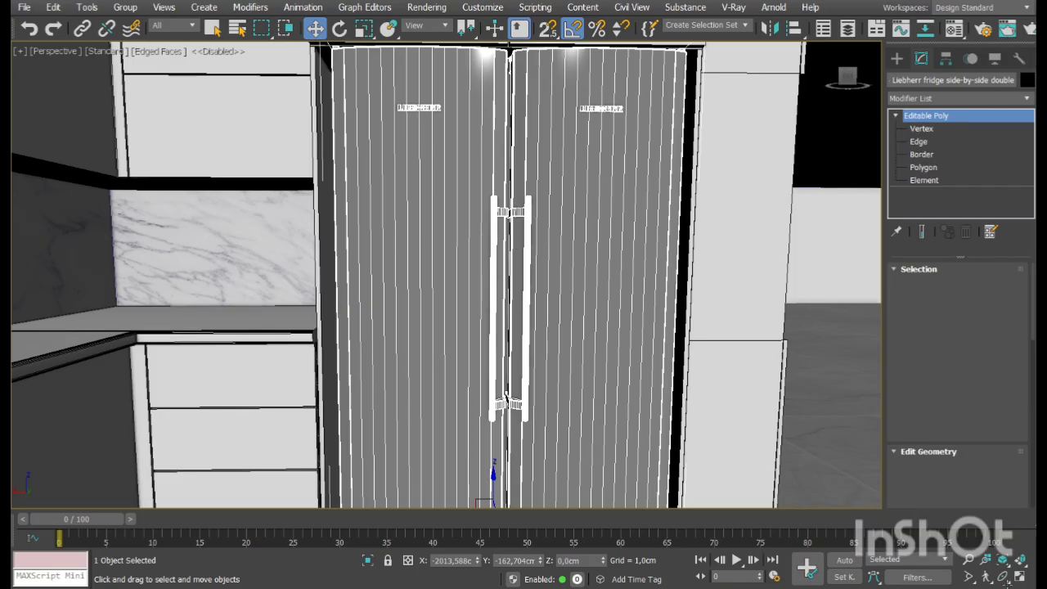
left_click(1008, 582)
left_click_drag(530, 301, 400, 346)
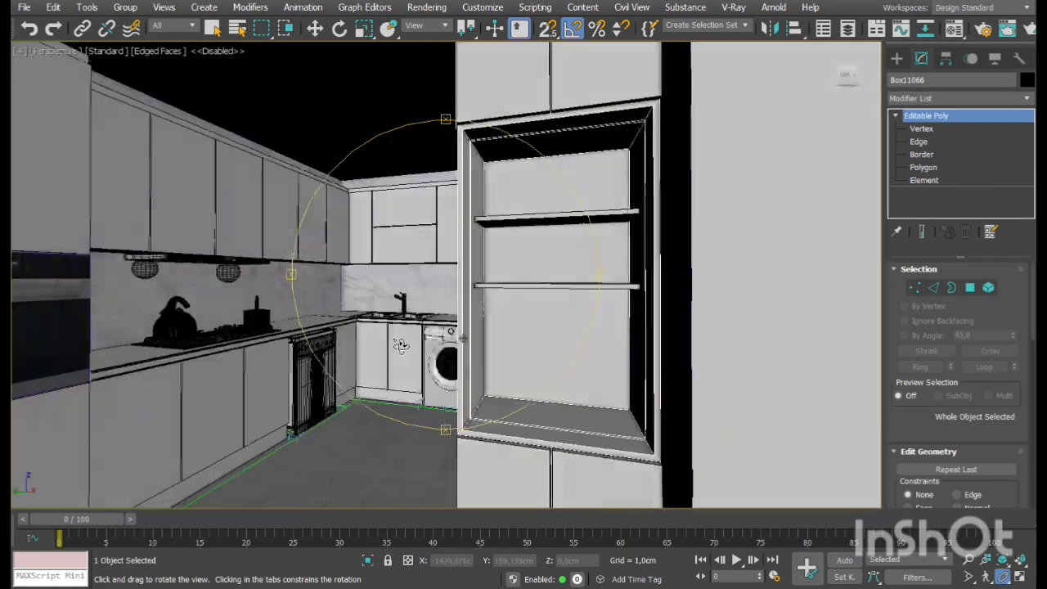
key("Up")
left_click_drag(511, 321, 529, 337)
key("Down")
key("w")
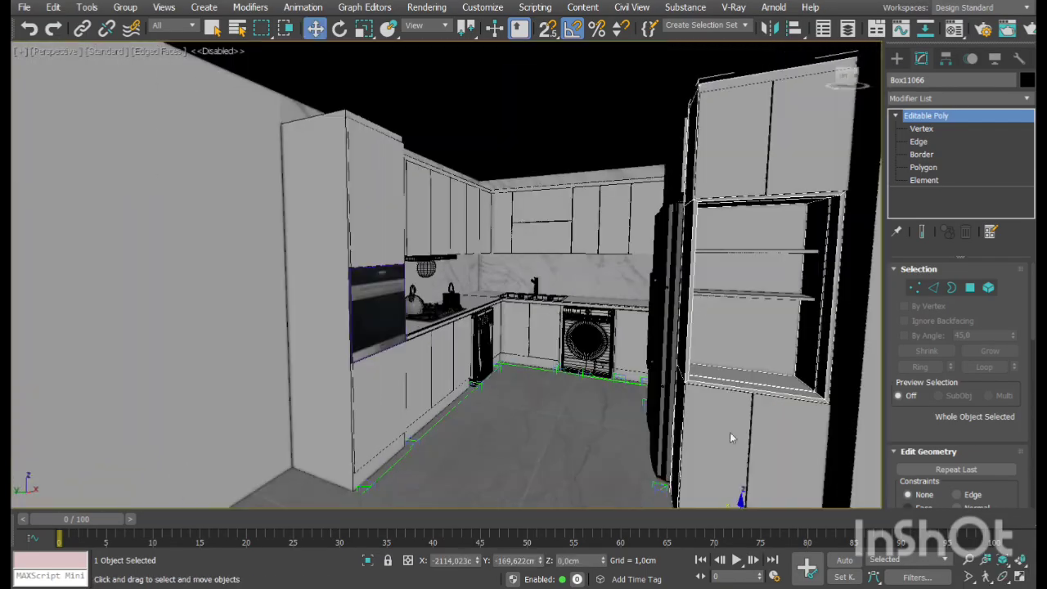
In the plan view, draw a grid-snapped open U-shaped line about 140 cm wide, following the cabinet fronts with legs about 210 and 260 cm long
key("alt+w")
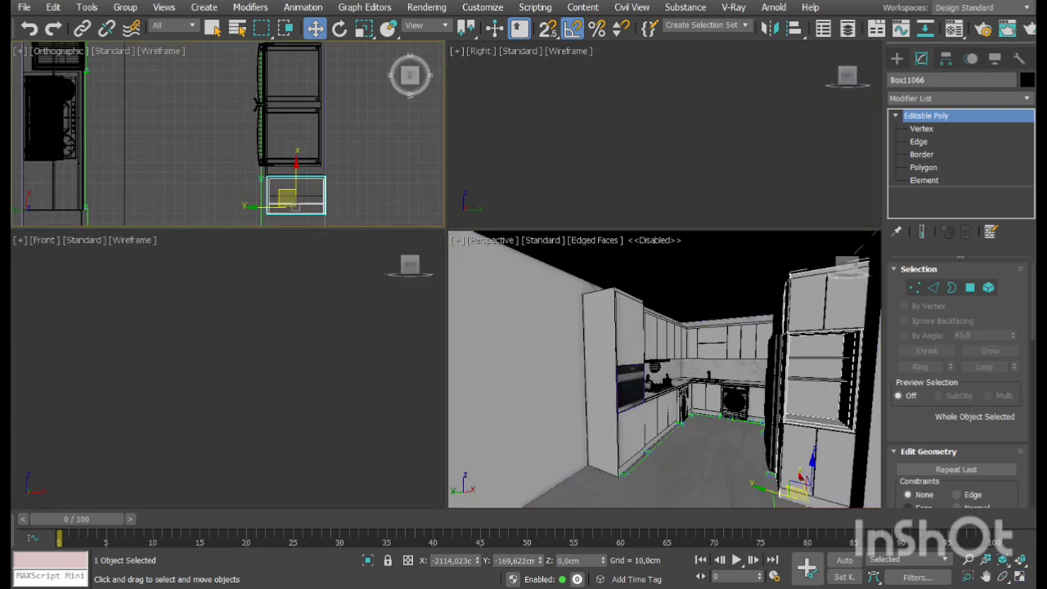
left_click(1022, 578)
scroll(406, 230, "down", 3)
middle_click_drag(411, 232, 511, 288)
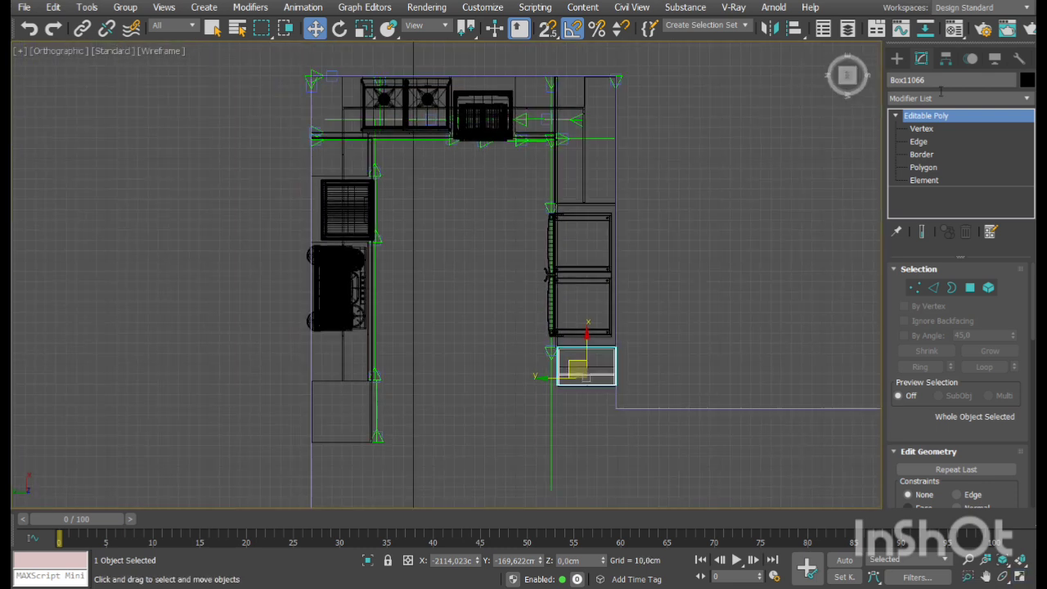
left_click(898, 59)
left_click(914, 81)
left_click(923, 173)
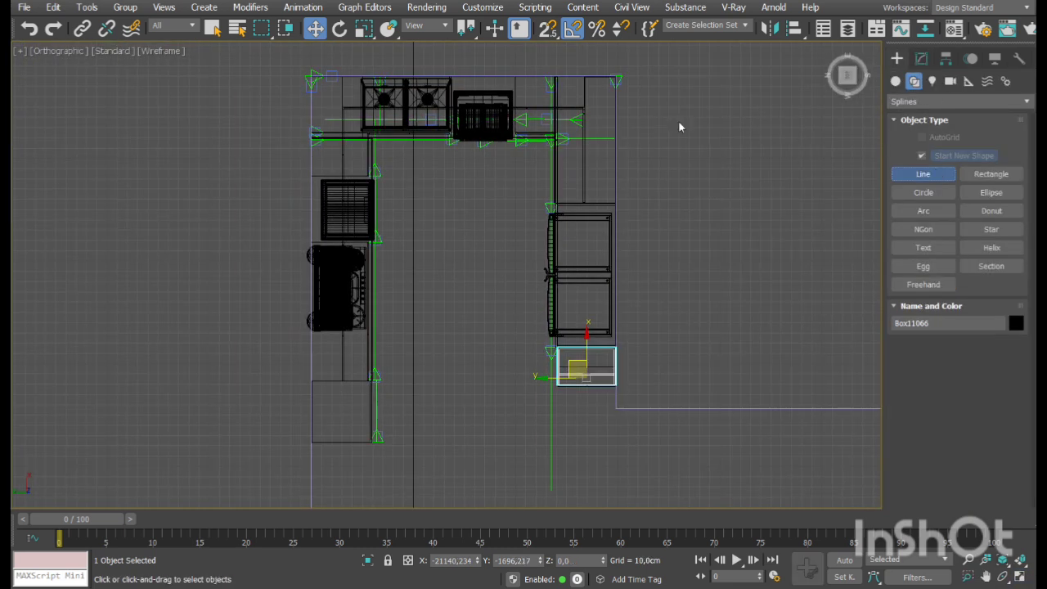
key("s")
middle_click_drag(553, 269, 709, 189)
middle_click_drag(678, 277, 640, 344)
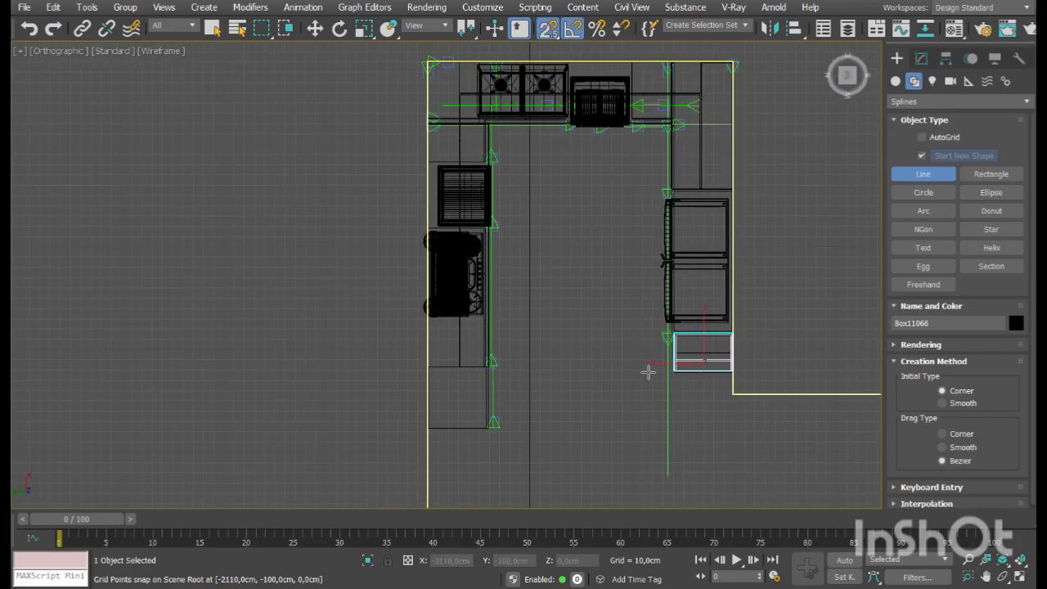
left_click(656, 378)
left_click(653, 153)
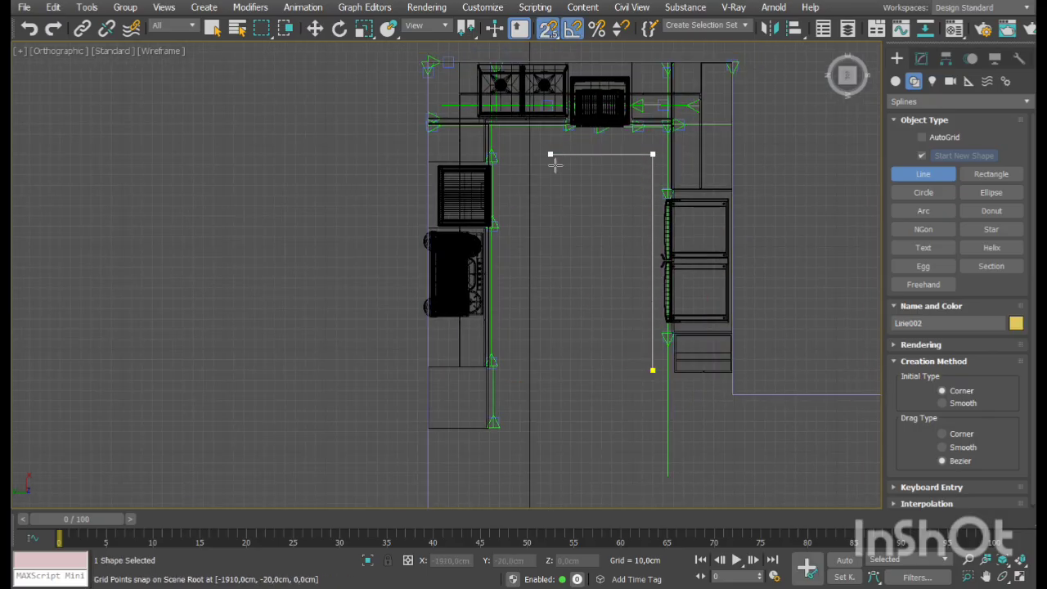
left_click(510, 154)
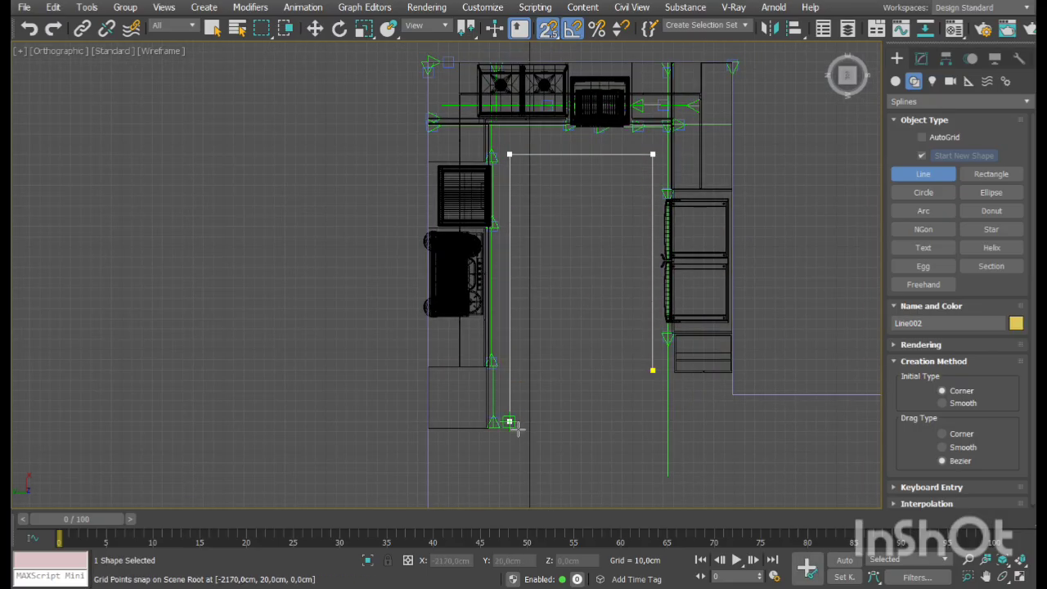
left_click(510, 423)
right_click(603, 372)
Select the U-shaped line's spline and apply a narrow Outline to turn it into a closed thin profile
left_click(921, 58)
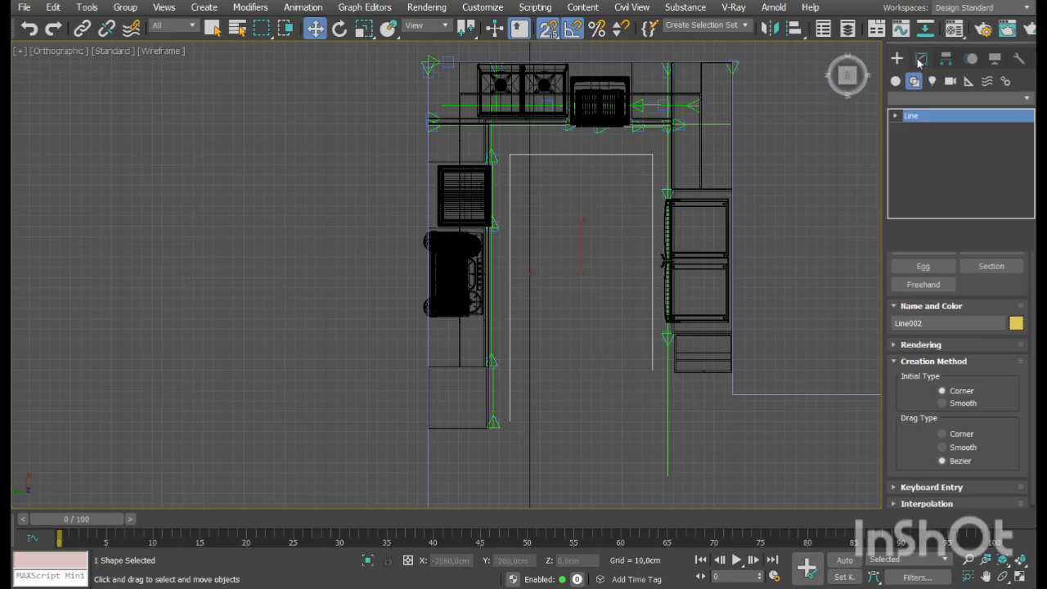
left_click(896, 115)
left_click(922, 154)
left_click(653, 370)
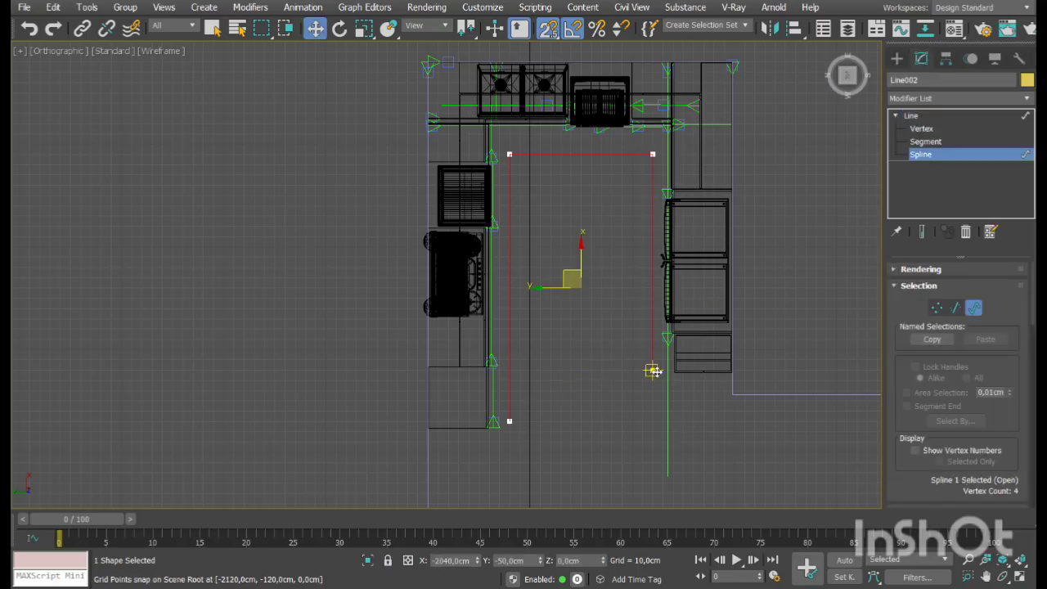
scroll(970, 420, "down", 5)
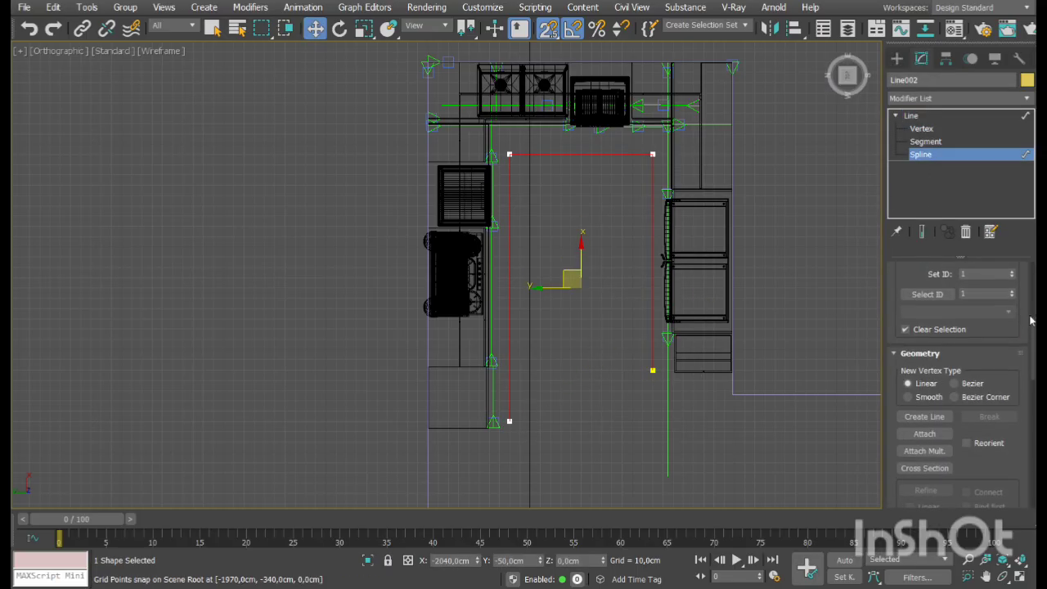
scroll(1024, 413, "down", 8)
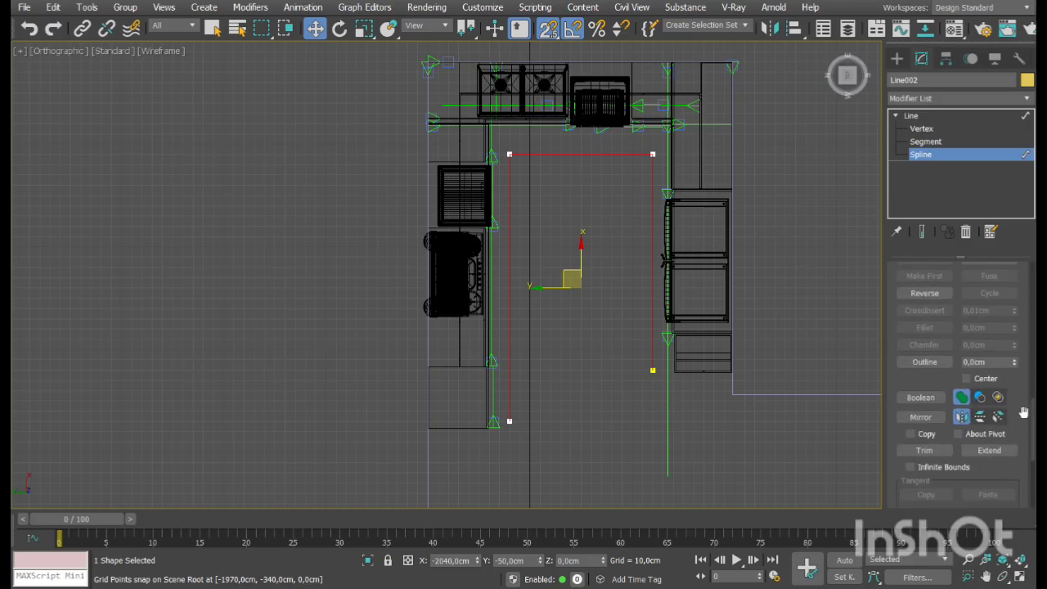
left_click_drag(1015, 362, 1018, 353)
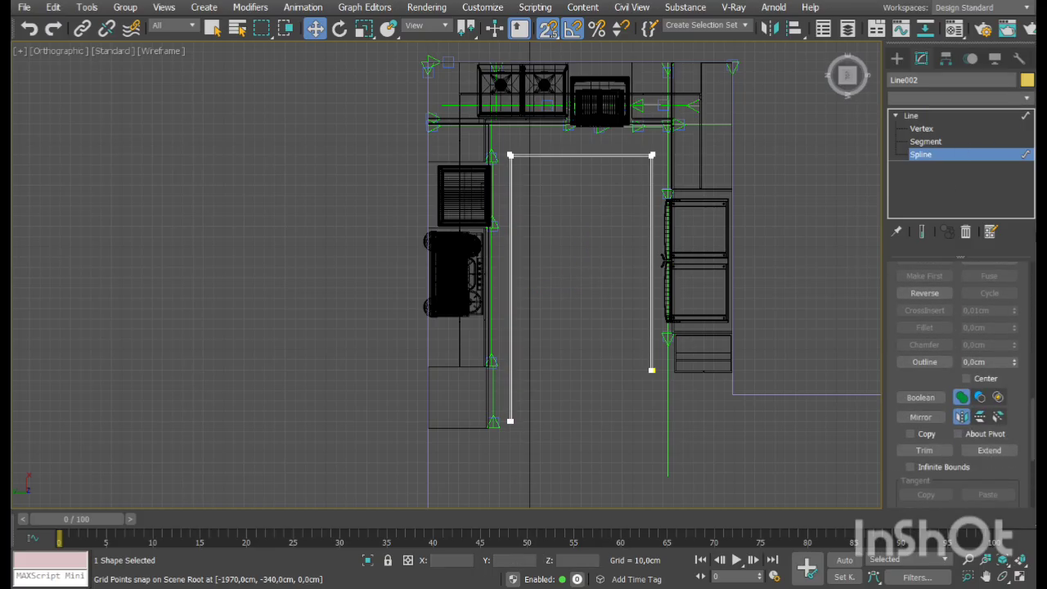
Extrude the outlined U-shaped profile 1 cm and check it in the perspective view
left_click(954, 269)
double_click(986, 293)
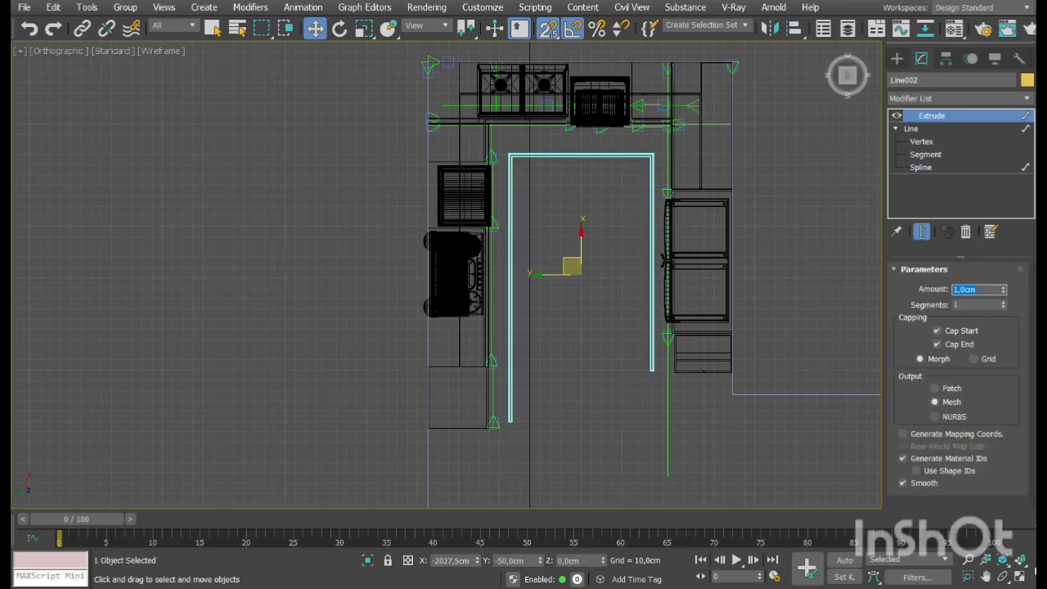
left_click(1021, 577)
right_click(825, 448)
key("alt+w")
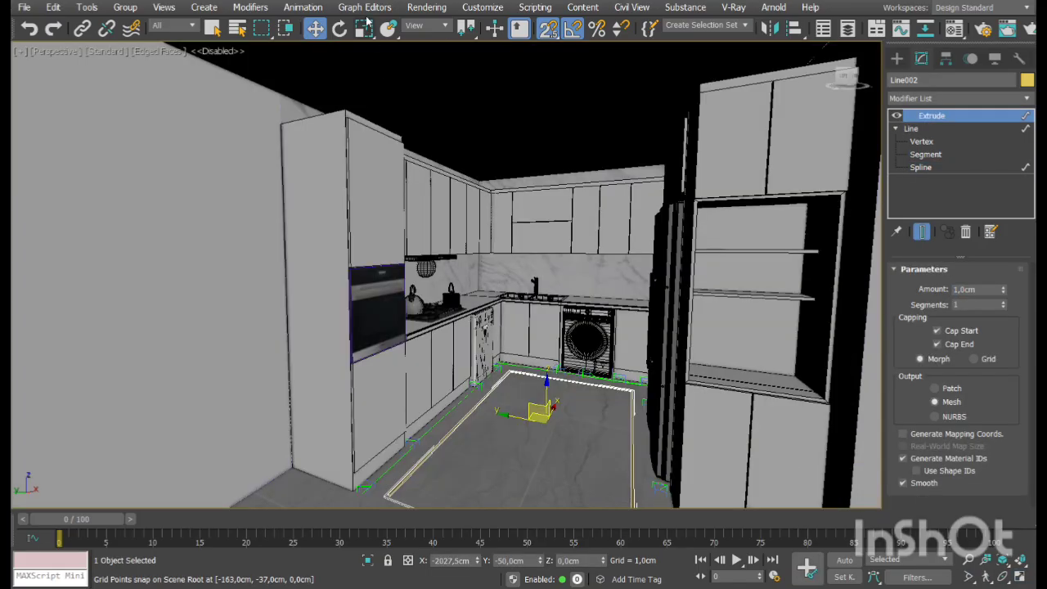
left_click(1022, 577)
right_click(388, 219)
left_click(1021, 577)
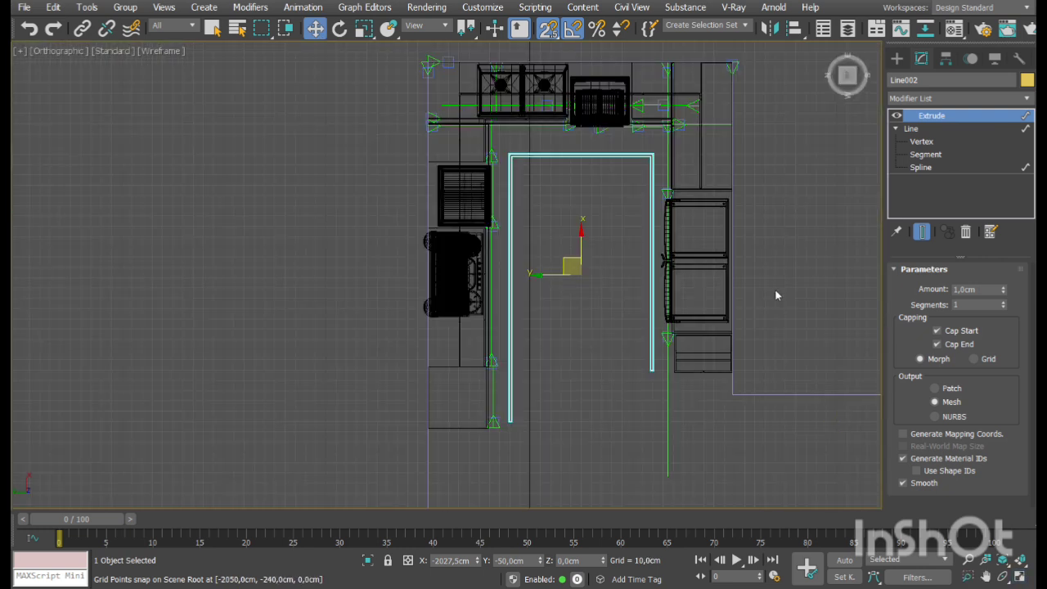
In the plan view, create a VRay plane light of about 270 by 140 cm over the area enclosed by the U-shaped profile
middle_click_drag(756, 274, 713, 279)
left_click(911, 55)
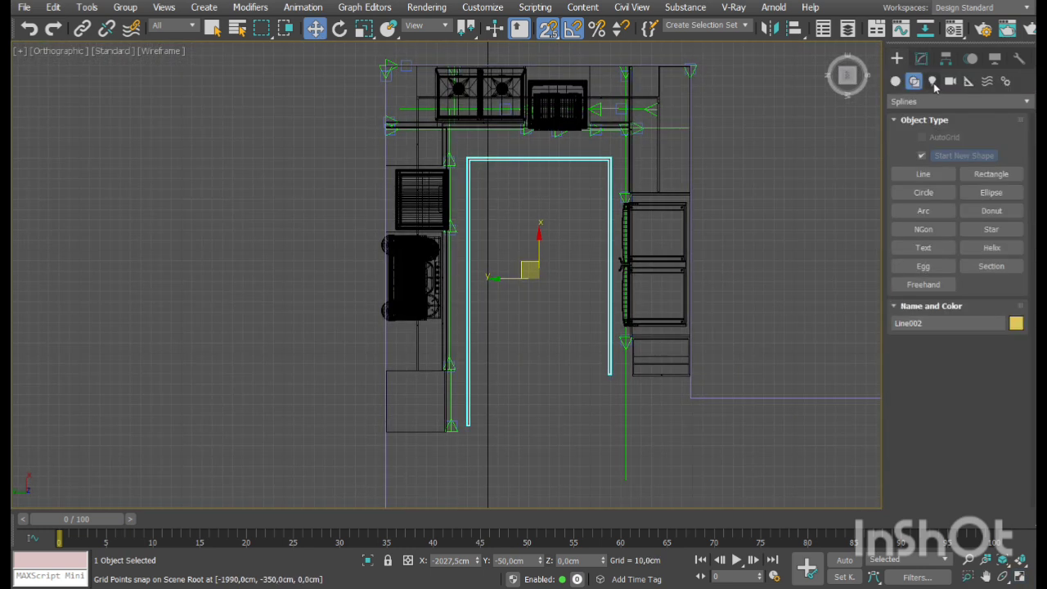
left_click(933, 82)
left_click(941, 101)
left_click(919, 145)
left_click(924, 156)
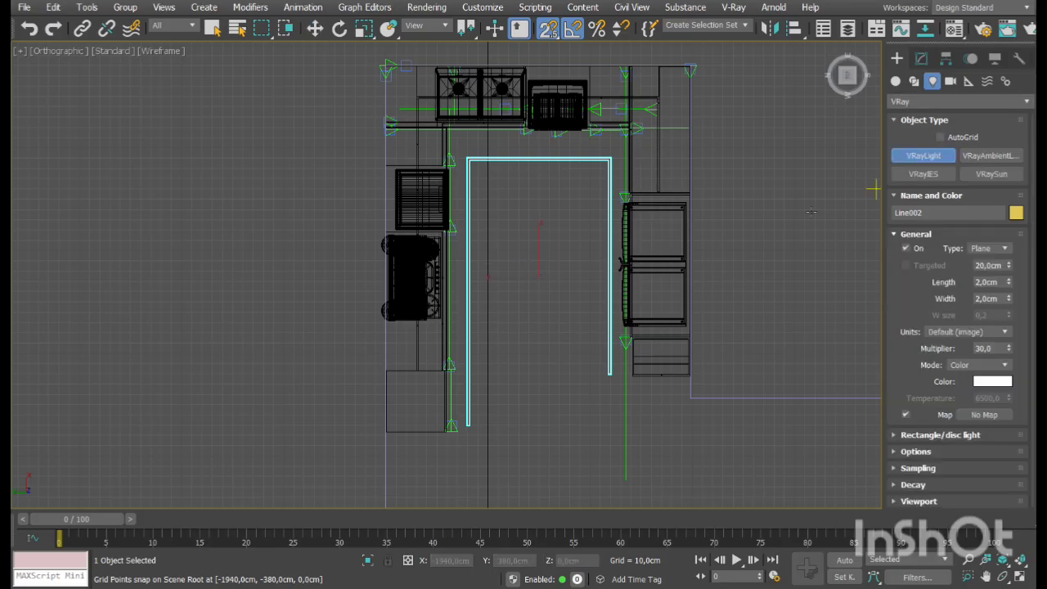
middle_click_drag(610, 219, 628, 223)
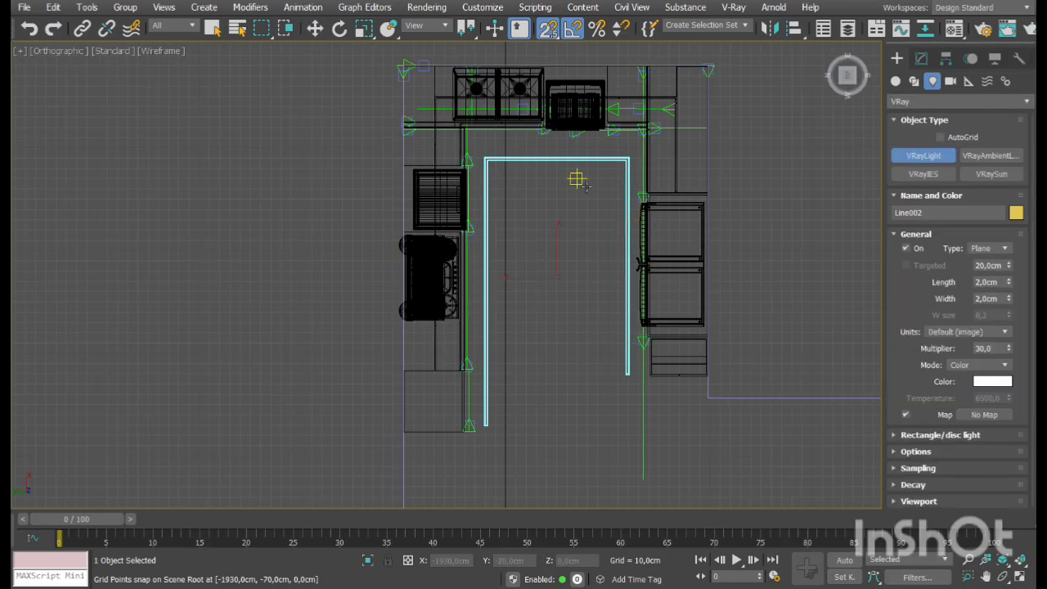
left_click_drag(628, 160, 485, 435)
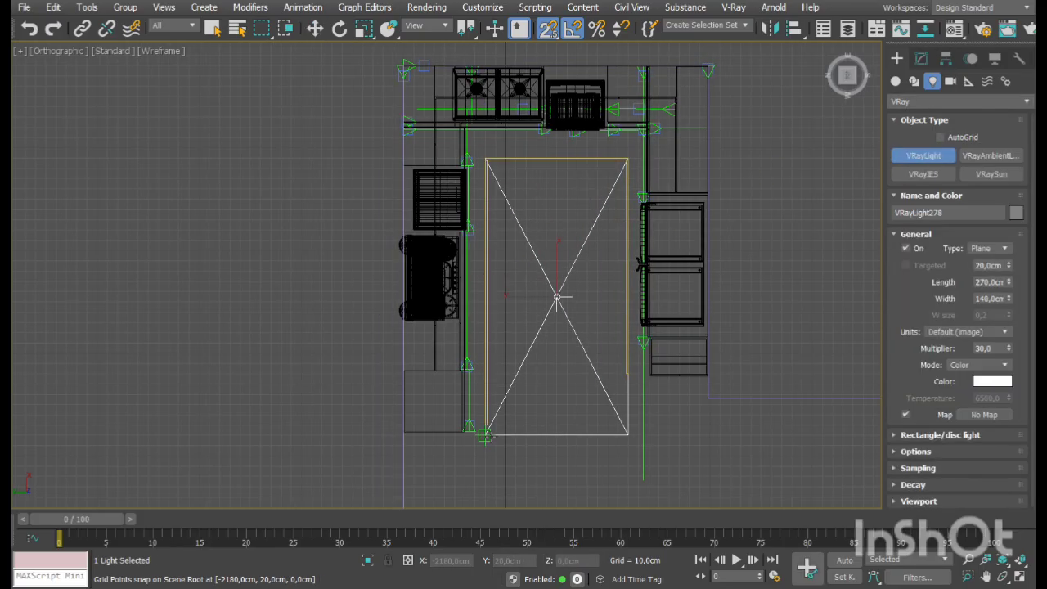
Select the plane light together with the U-shaped profile and raise both to ceiling level at a height of about 259 cm
left_click(315, 29)
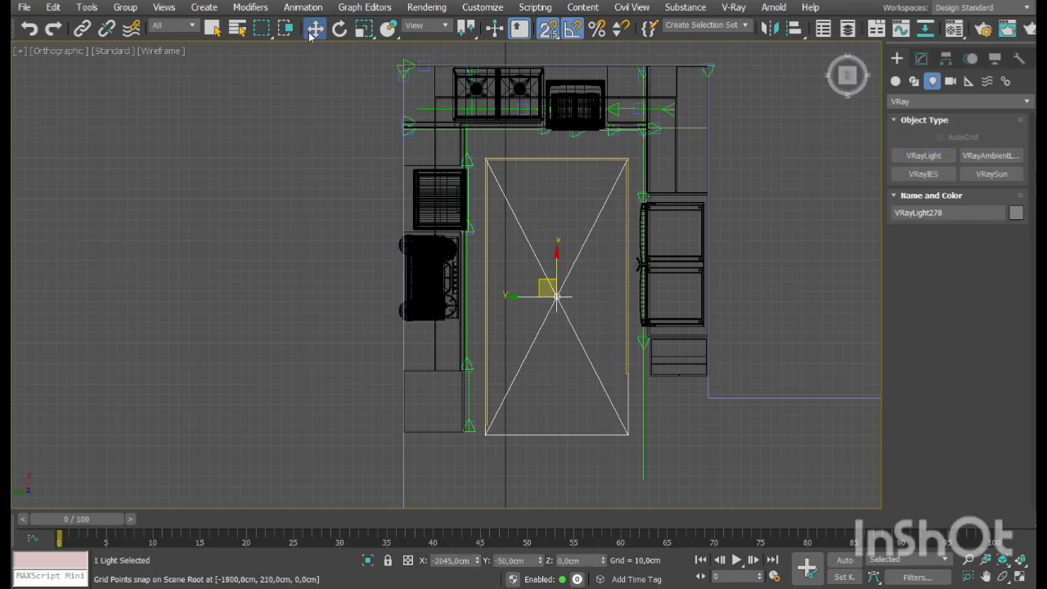
left_click(528, 158, "ctrl")
left_click(1020, 577)
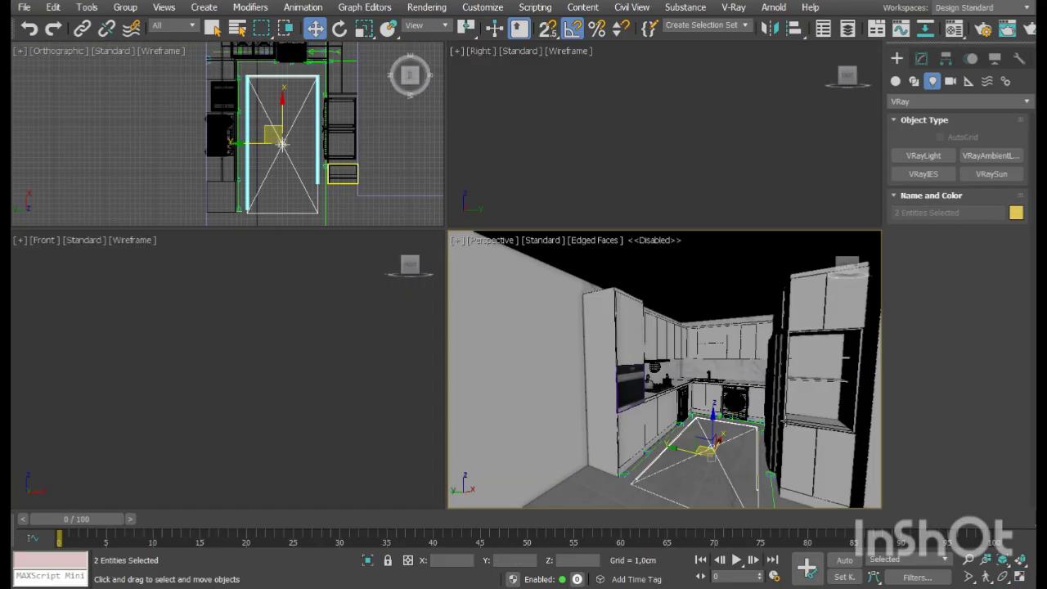
left_click(1019, 577)
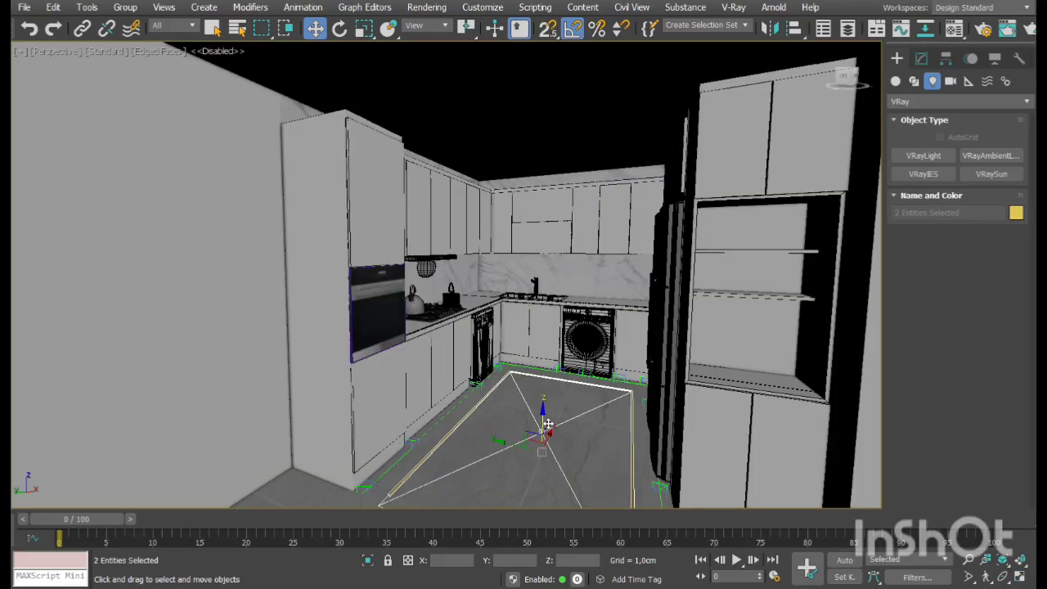
left_click_drag(547, 423, 543, 106)
scroll(552, 138, "up", 5)
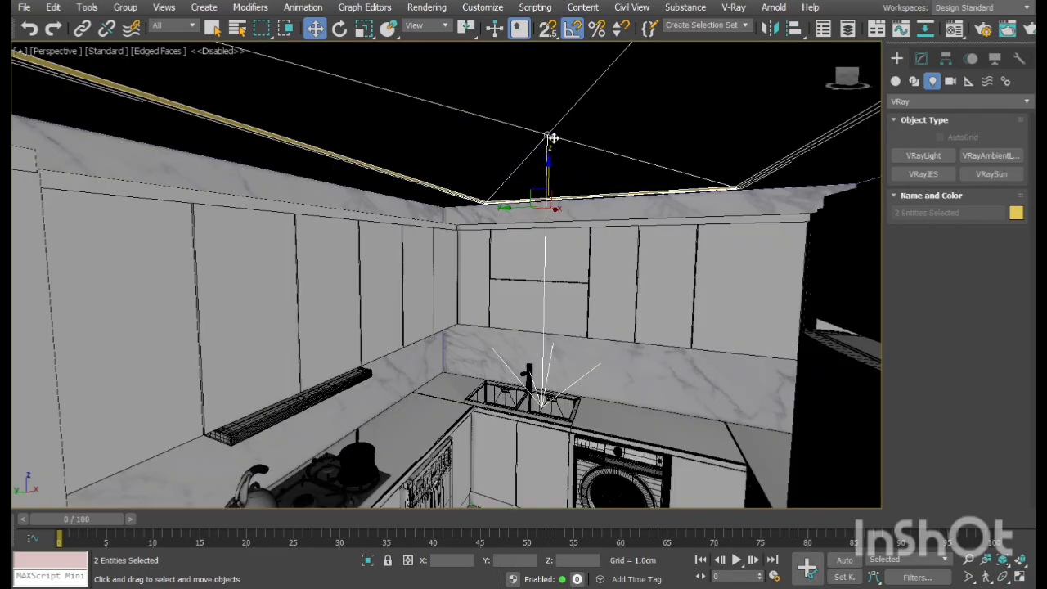
left_click_drag(556, 189, 545, 156)
Select the raised U-shaped profile on its own and assign it a bright white material
middle_click_drag(576, 312, 506, 359)
middle_click_drag(602, 152, 523, 177)
left_click(547, 165)
middle_click_drag(568, 235, 618, 210)
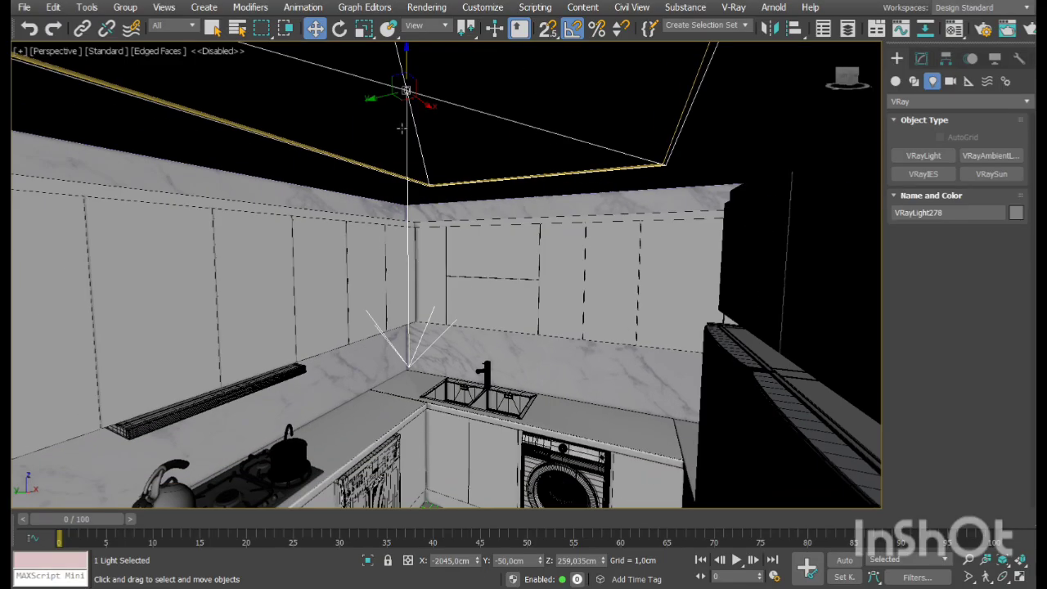
middle_click_drag(376, 191, 446, 172)
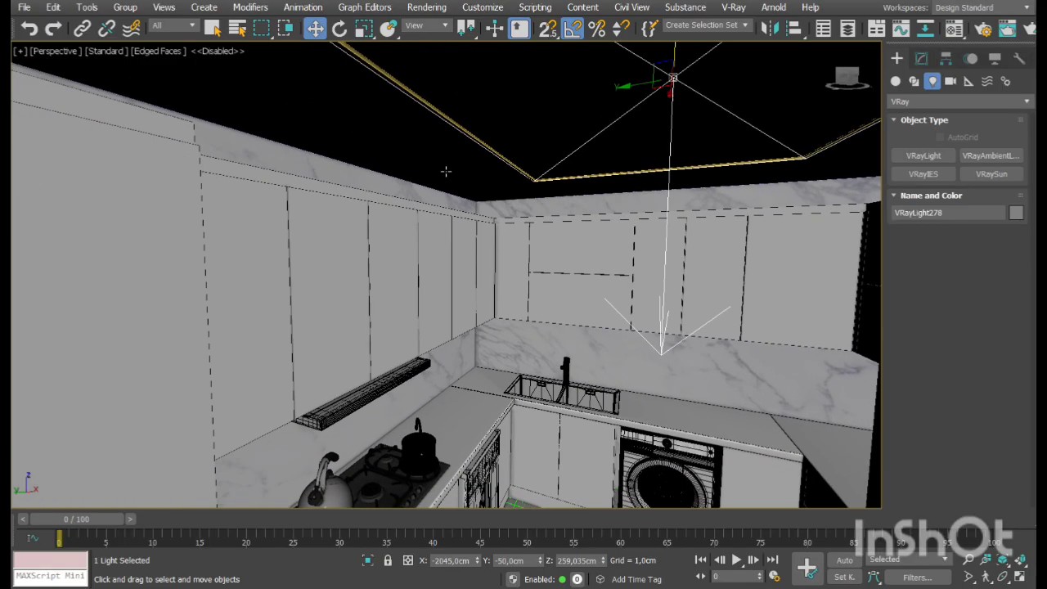
scroll(388, 122, "up", 4)
left_click(396, 107)
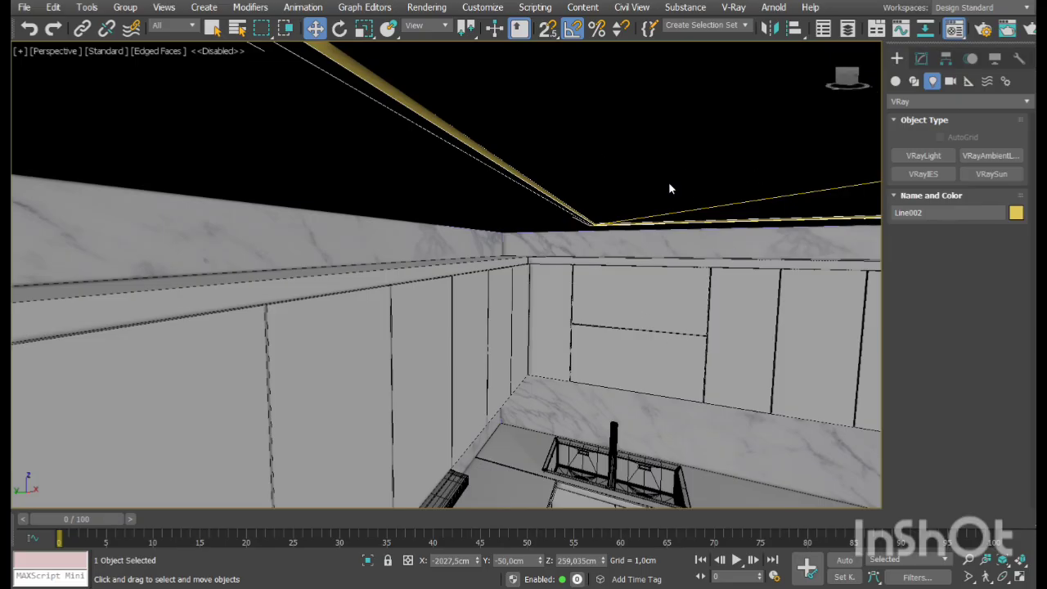
left_click(600, 311)
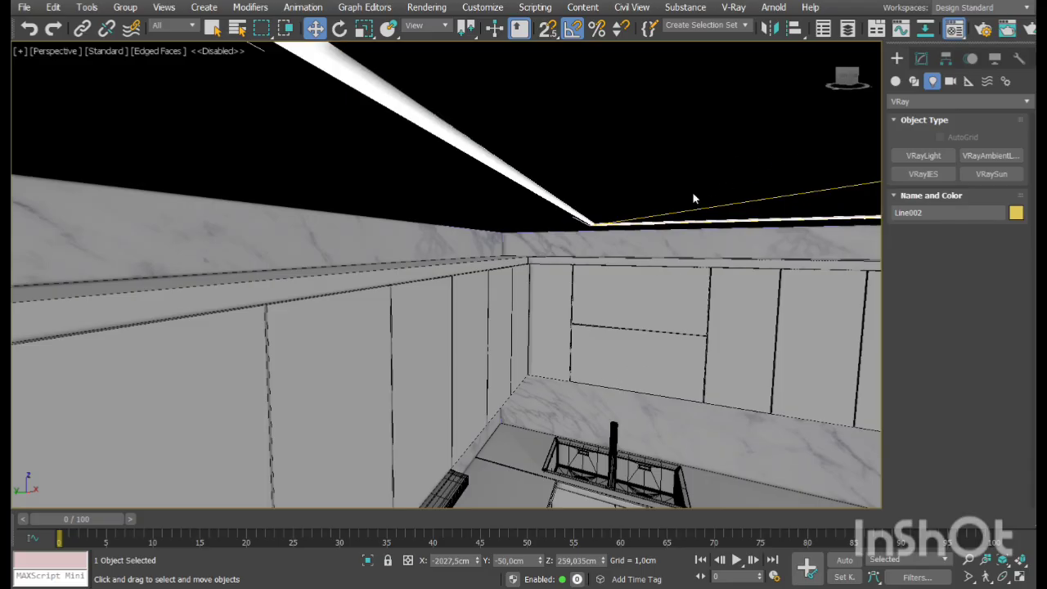
Examine the ceiling profile and light from the room's entrance, and the wall cabinets and marble backsplash up close
middle_click_drag(577, 326, 514, 222)
scroll(513, 222, "down", 7)
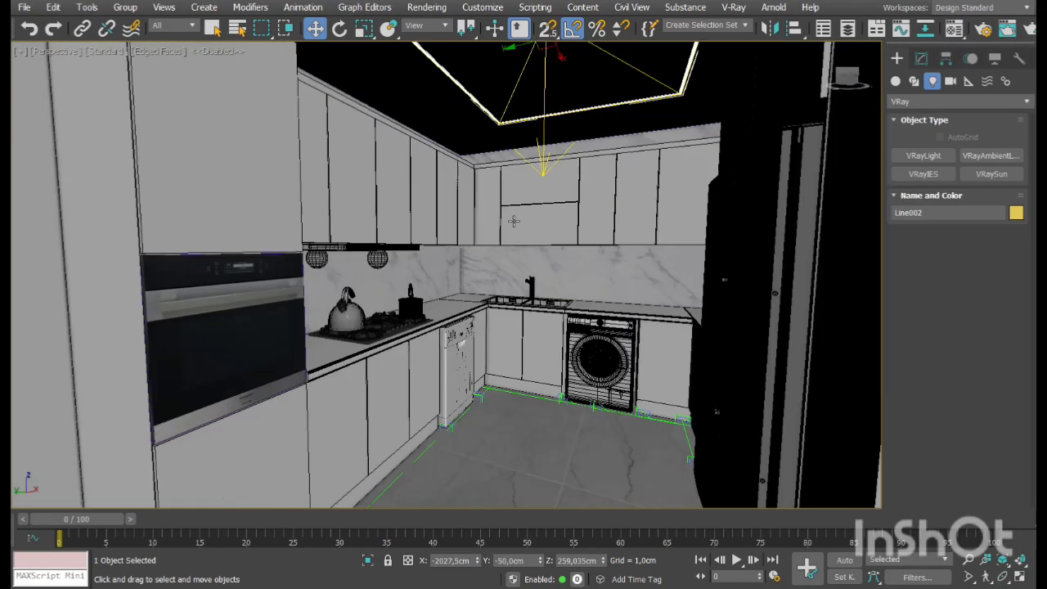
left_click(506, 399)
middle_click_drag(630, 404, 645, 422)
left_click(986, 577)
left_click_drag(496, 313, 551, 305)
middle_click_drag(551, 305, 572, 295)
left_click_drag(568, 297, 520, 317)
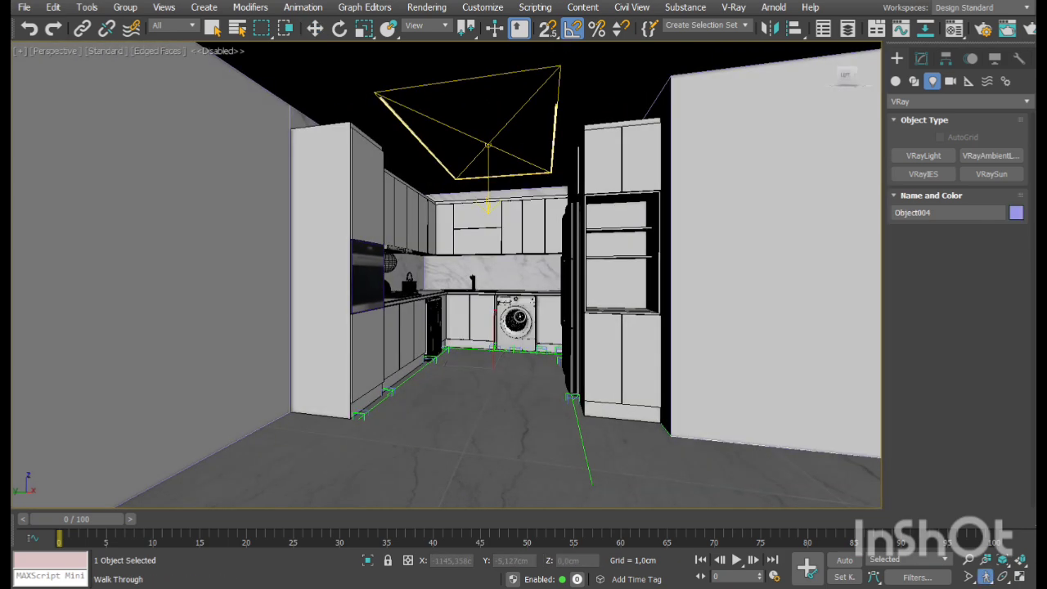
mouse_move(563, 323)
middle_mouse_down()
mouse_move(541, 327)
mouse_move(573, 331)
middle_mouse_up()
scroll(541, 327, "up", 3)
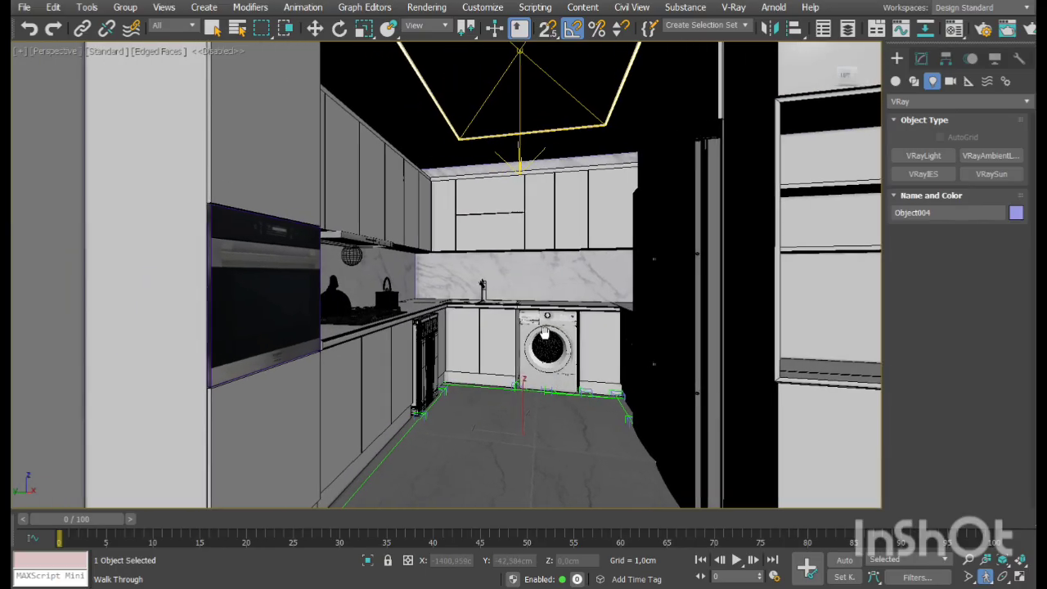
mouse_move(527, 321)
left_mouse_down()
mouse_move(588, 314)
mouse_move(519, 316)
left_mouse_up()
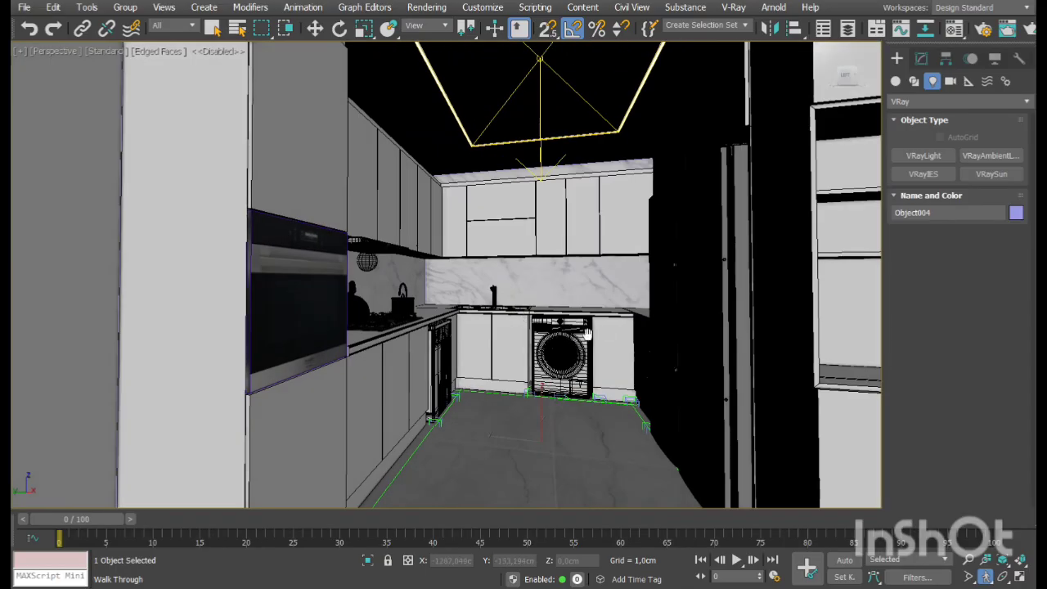
middle_click_drag(588, 335, 537, 342)
right_click(546, 365)
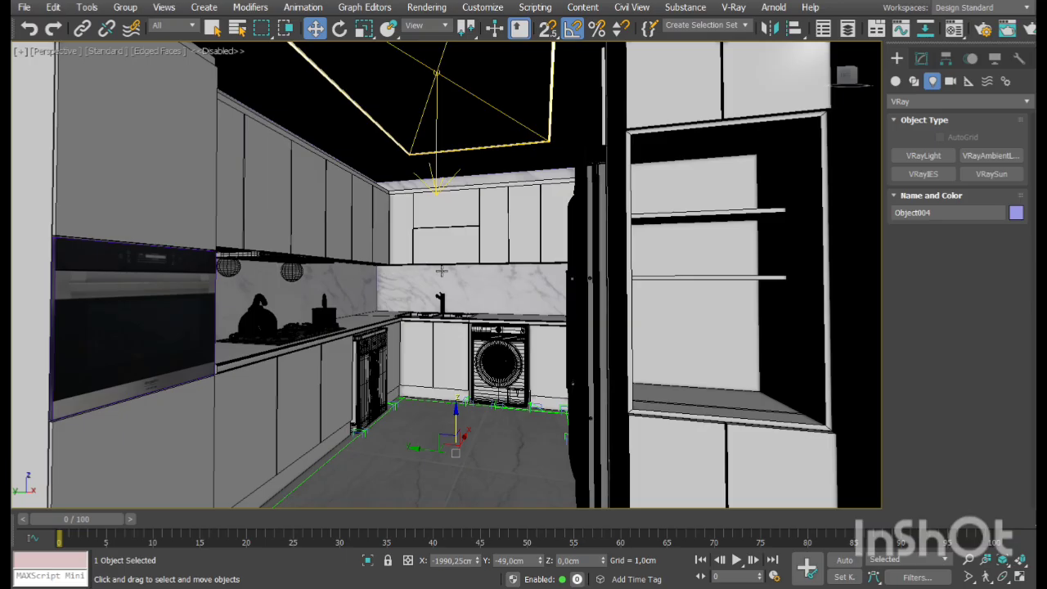
middle_click_drag(475, 274, 502, 276)
scroll(486, 275, "up", 3)
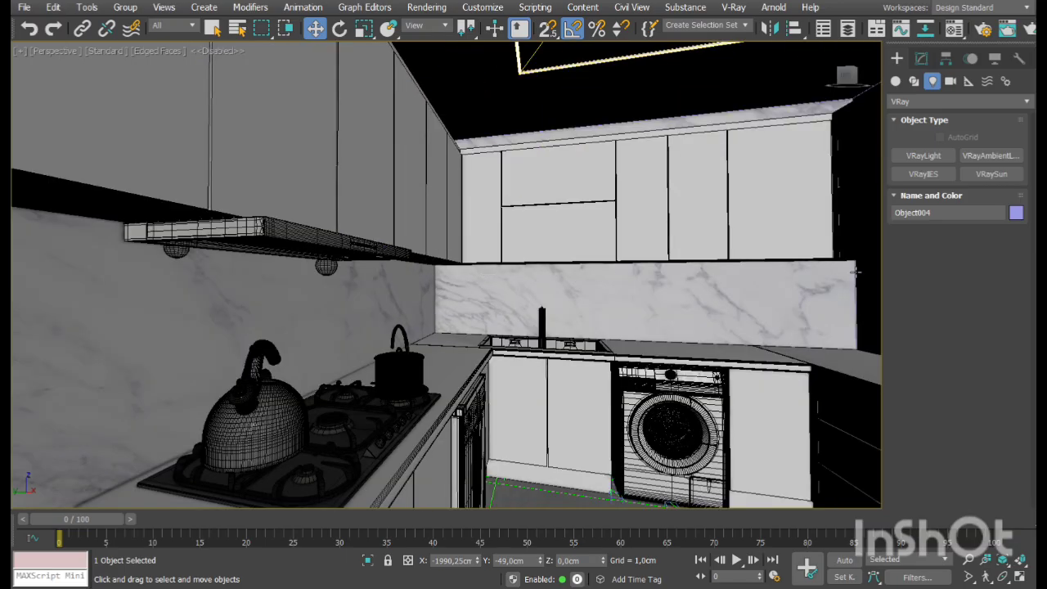
In the plan view, draw a narrow VRay plane light about 294 cm long along the back wall behind the sink
left_click(1019, 577)
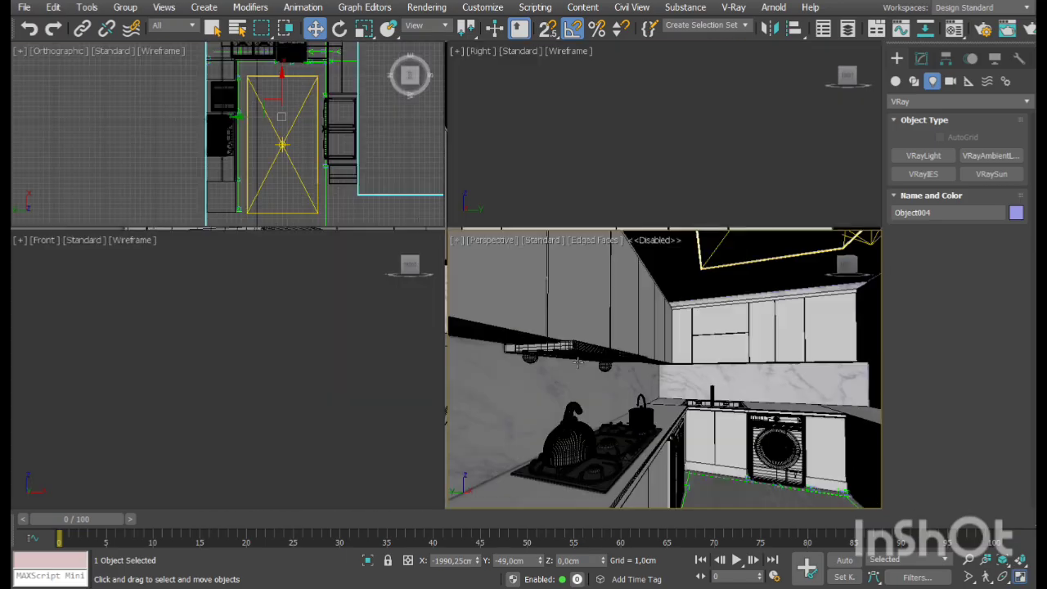
left_click(1019, 577)
scroll(562, 230, "down", 2)
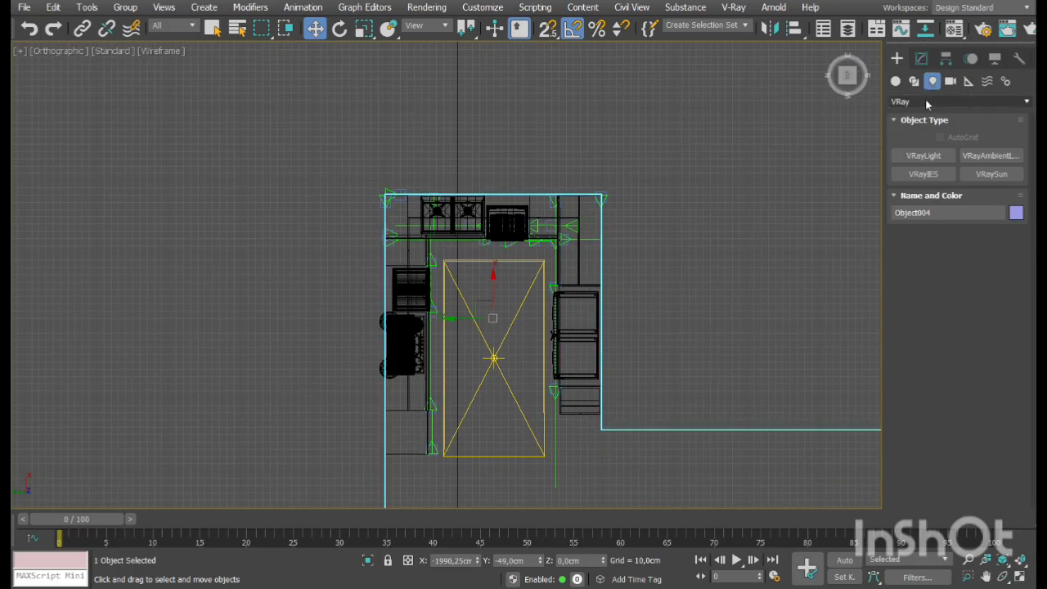
left_click(933, 154)
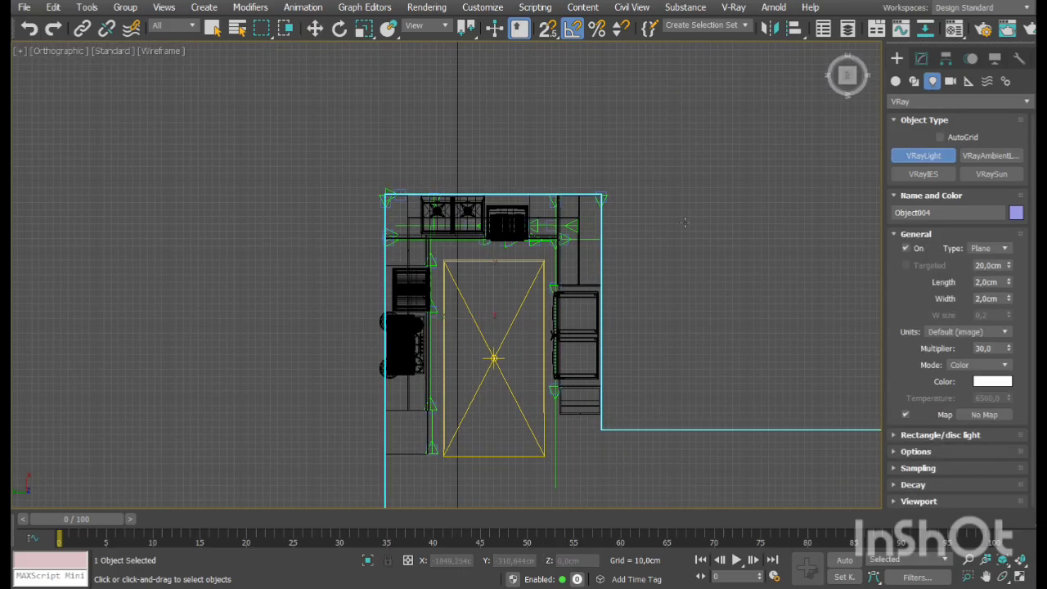
scroll(619, 224, "up", 5)
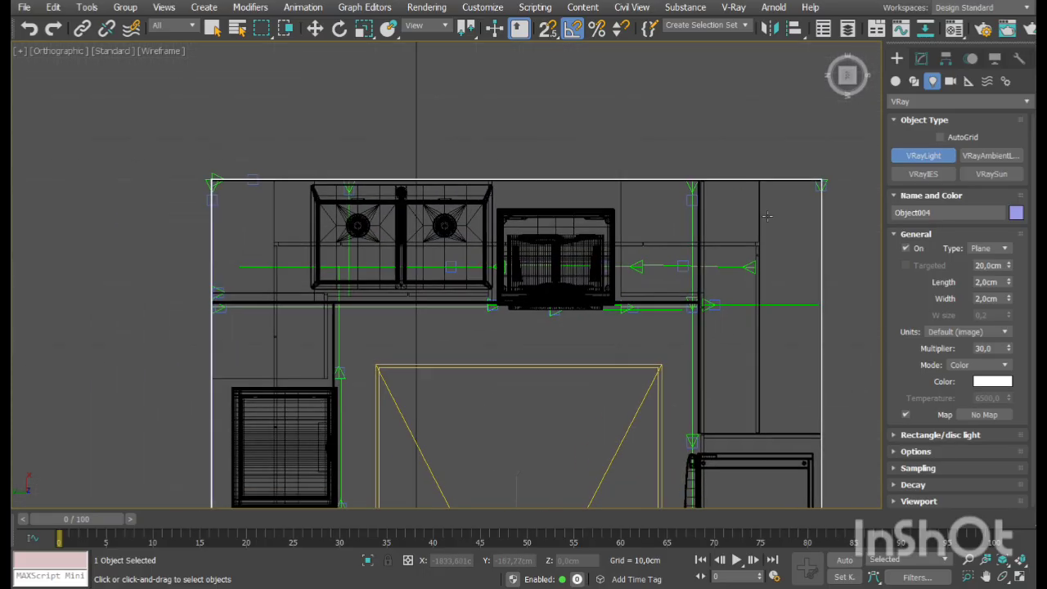
left_click_drag(819, 189, 219, 195)
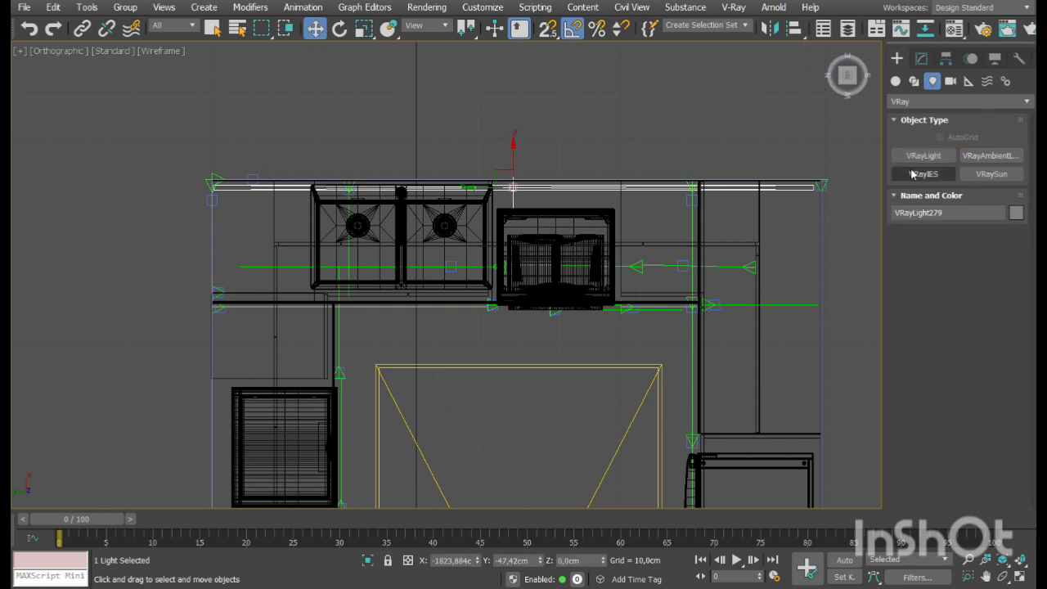
Set the strip light's length to 2 cm and multiplier to 8, and nudge it closer to the back wall
left_click(922, 58)
double_click(992, 318)
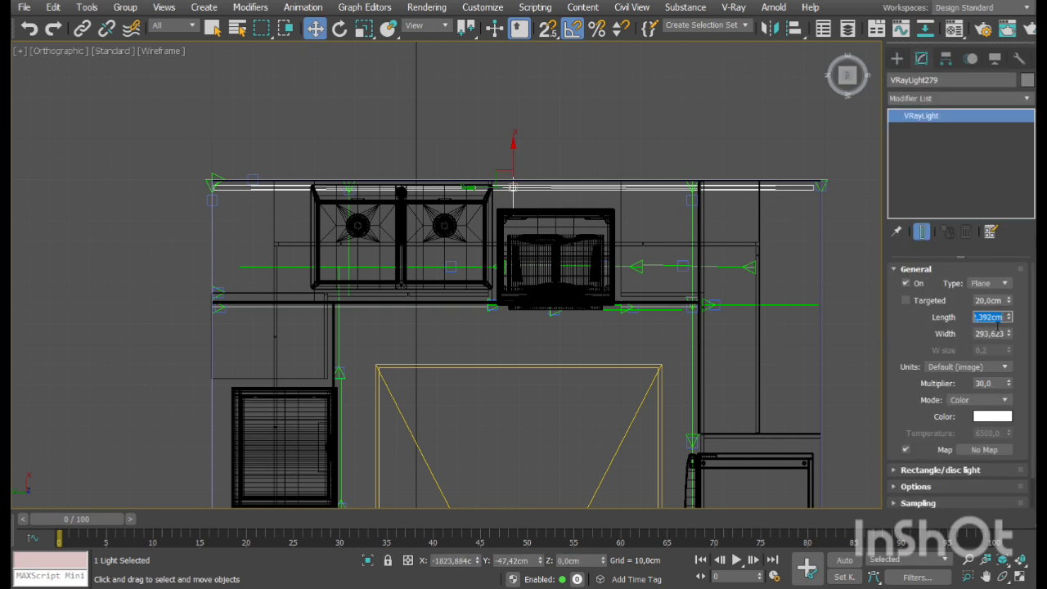
type("2")
key("Return")
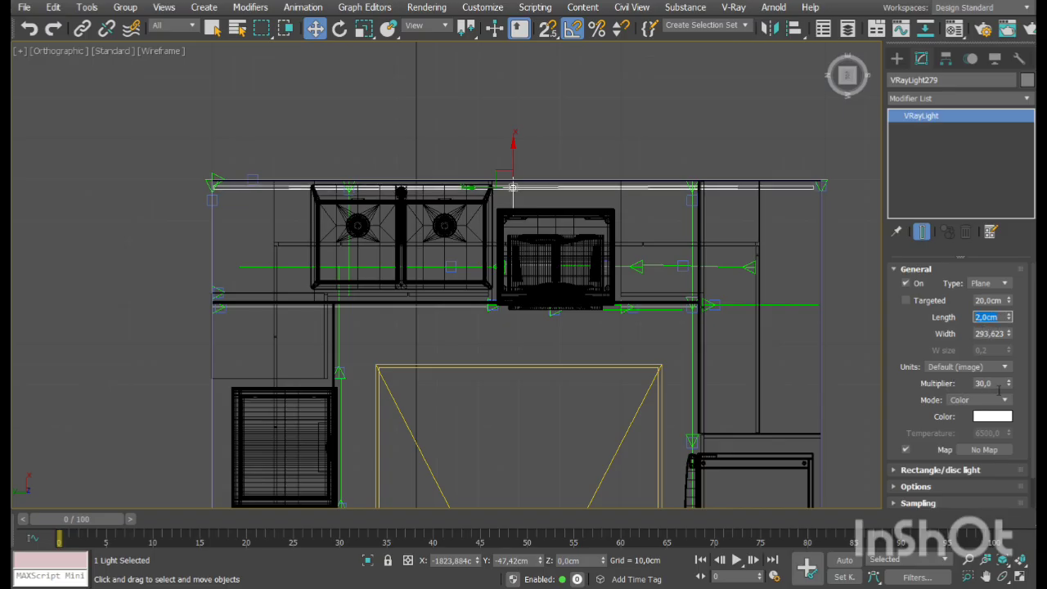
double_click(993, 384)
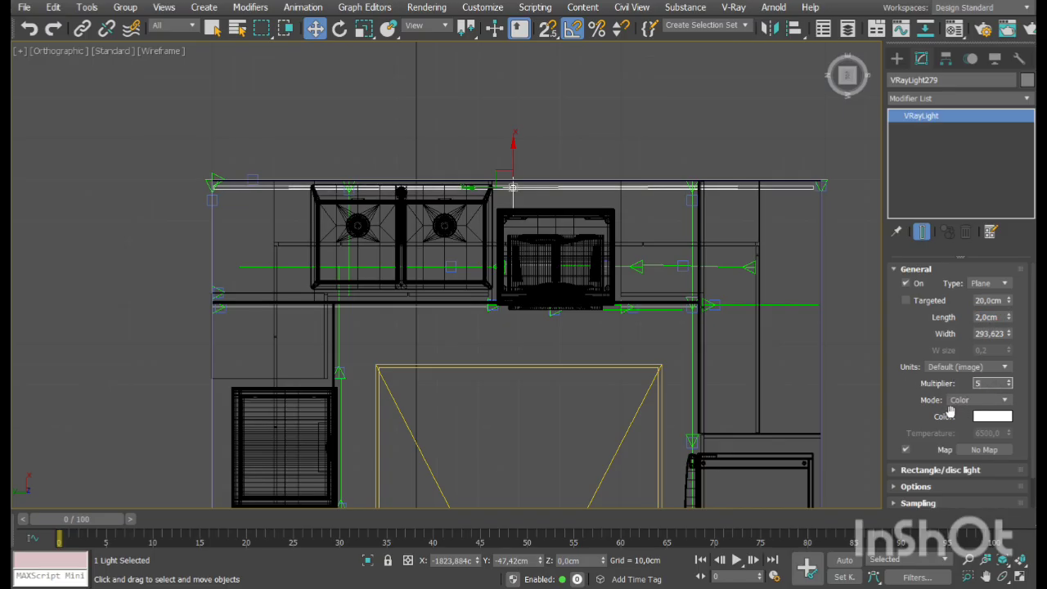
key("Return")
left_click_drag(510, 176, 512, 174)
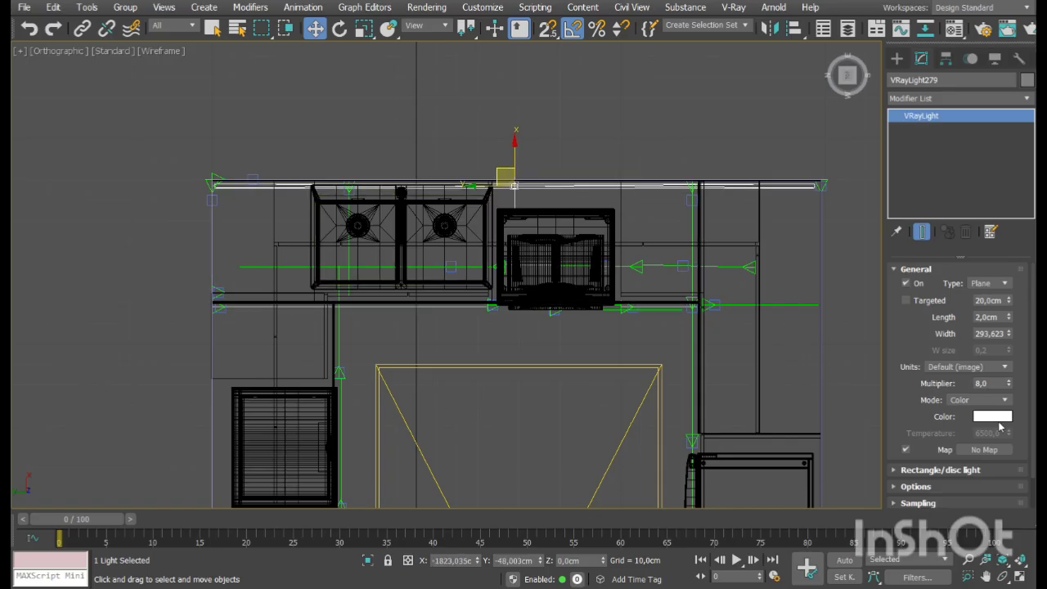
Raise the strip light to 150 cm and lower it slightly to about 149.8 cm, just beneath the back wall's upper cabinets
left_click(1021, 576)
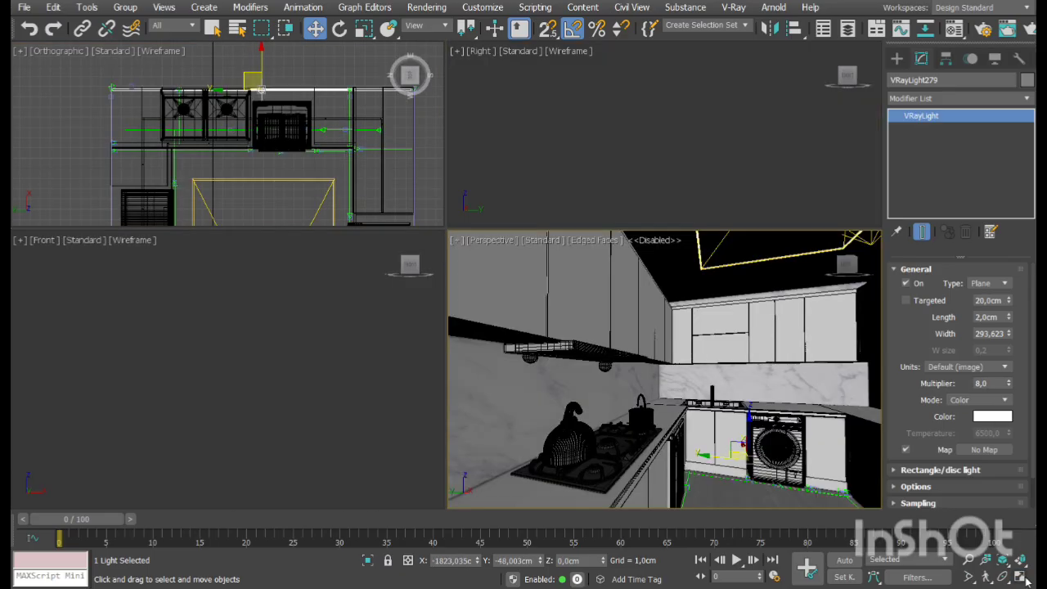
left_click(1022, 577)
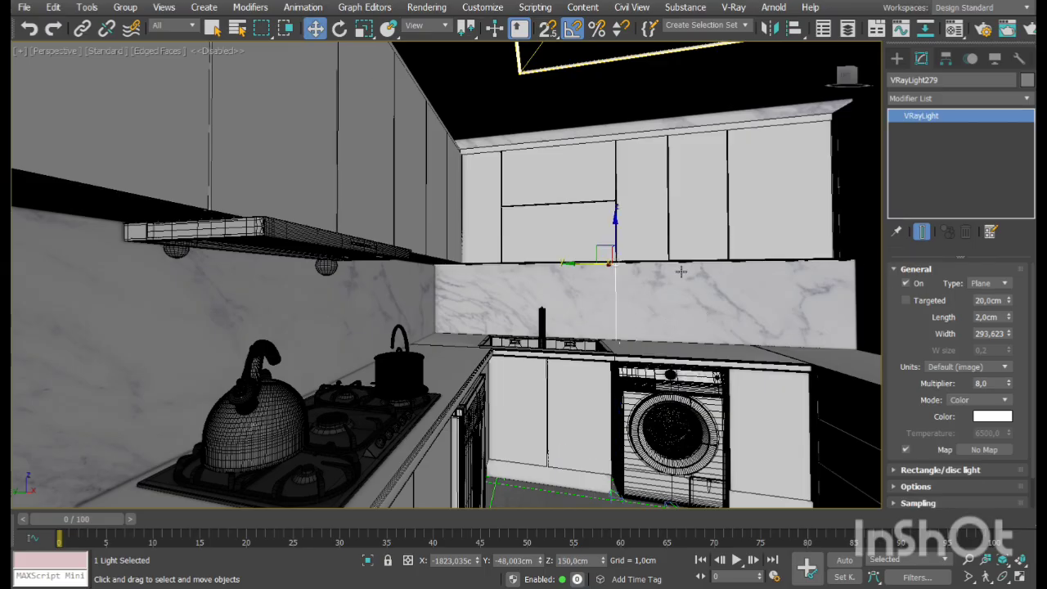
key("z")
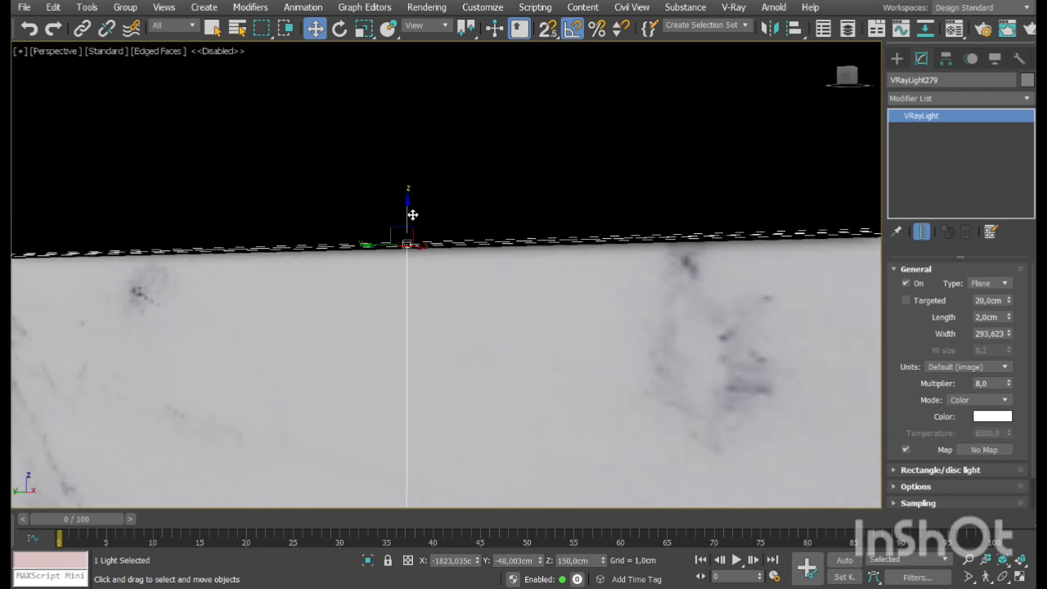
left_click_drag(413, 214, 411, 217)
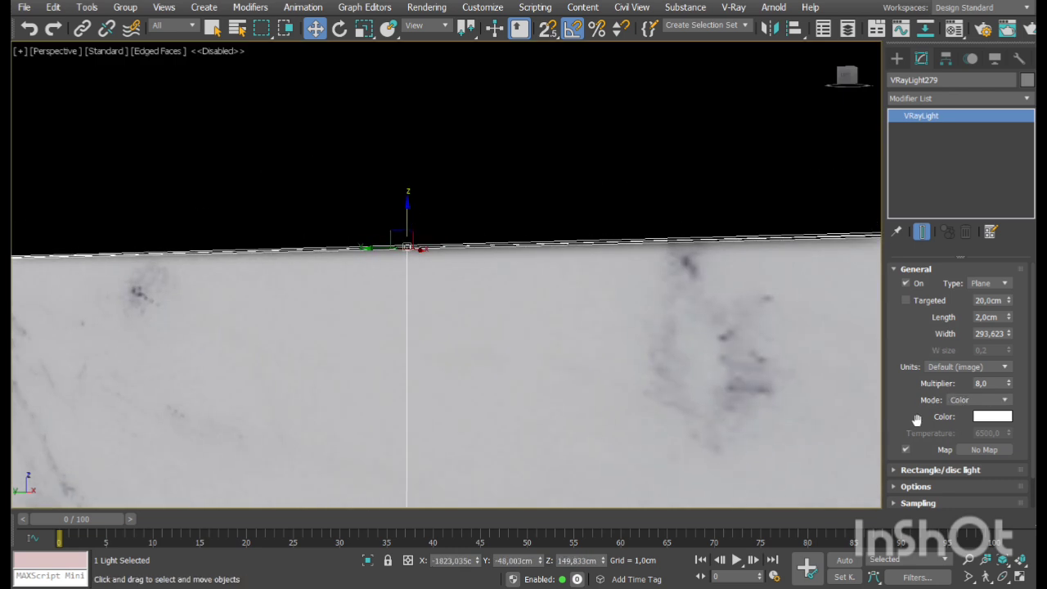
Review the strip light's visibility and shadow options and inspect its placement above the marble backsplash
scroll(919, 372, "down", 1)
left_click(899, 452)
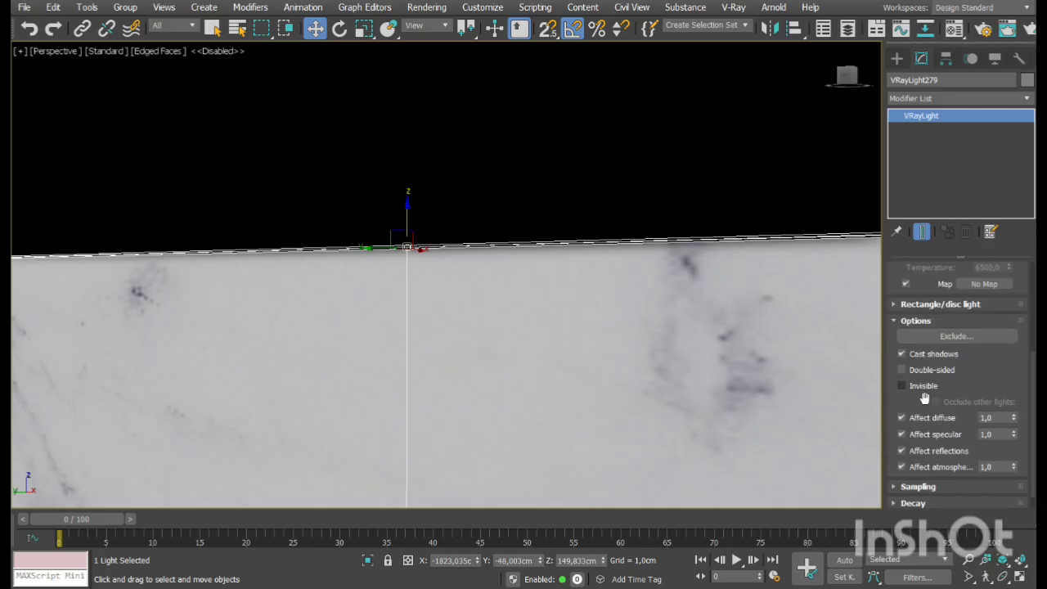
left_click_drag(915, 399, 908, 378)
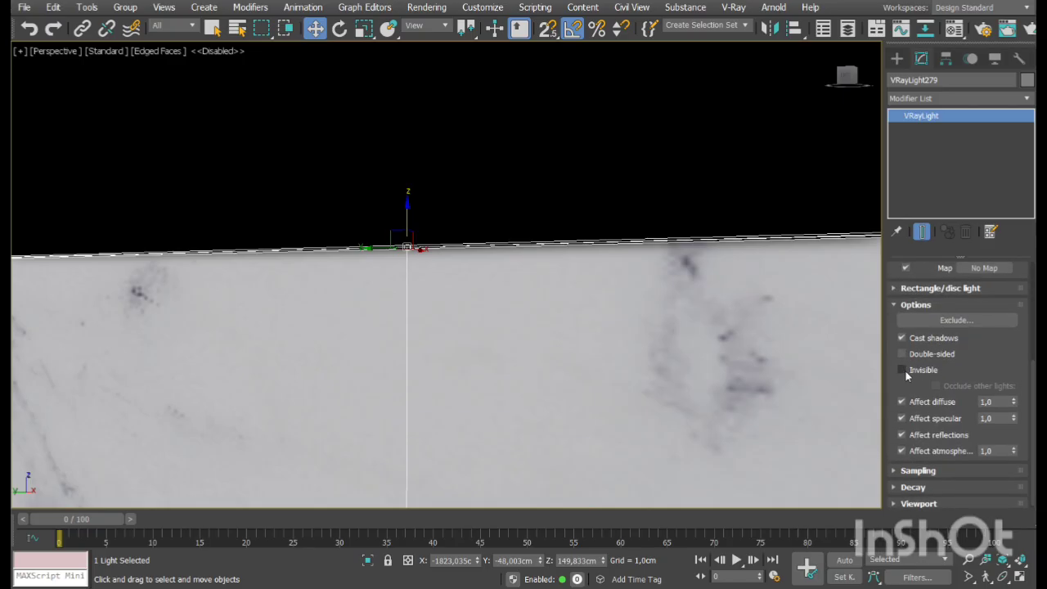
scroll(494, 345, "down", 6)
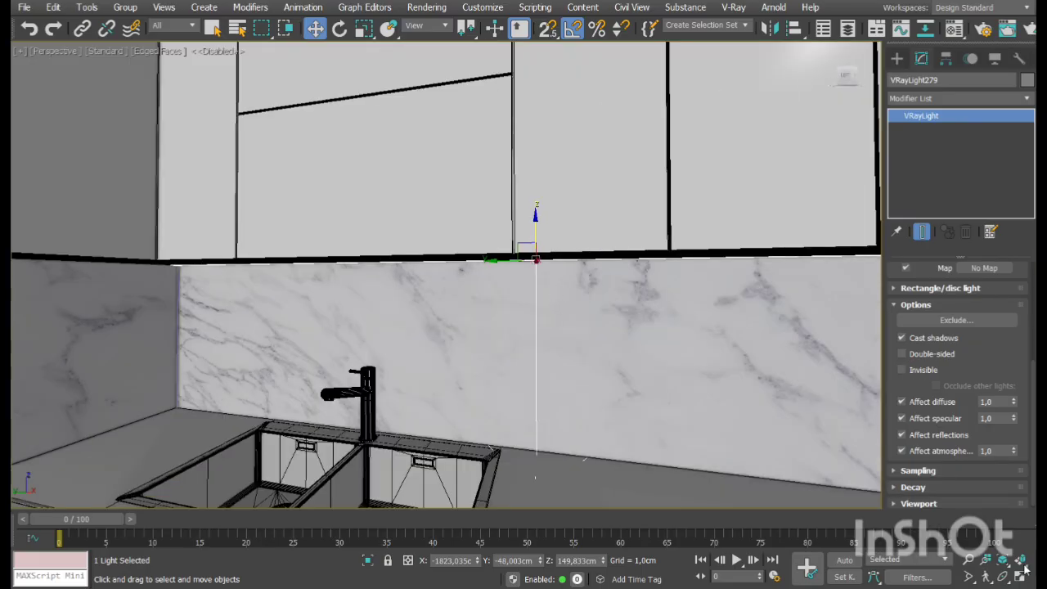
key("alt+w")
middle_click(323, 132)
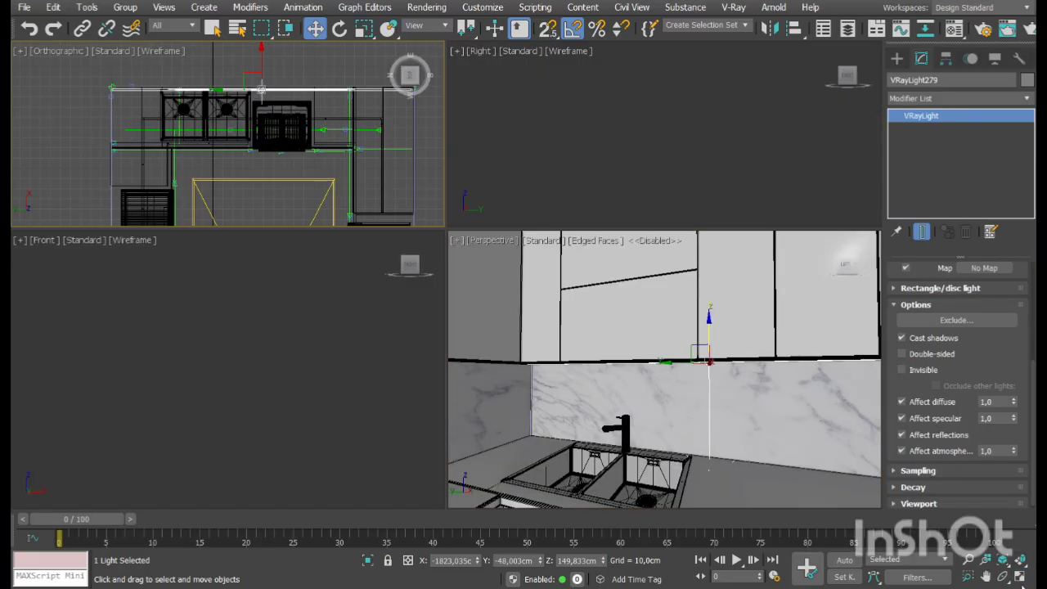
Copy the strip light rotated 90 degrees, place it along the refrigerator-side wall, and shorten its width to about 119.2 cm
left_click(1020, 578)
middle_click_drag(551, 246, 432, 230)
left_click(339, 29)
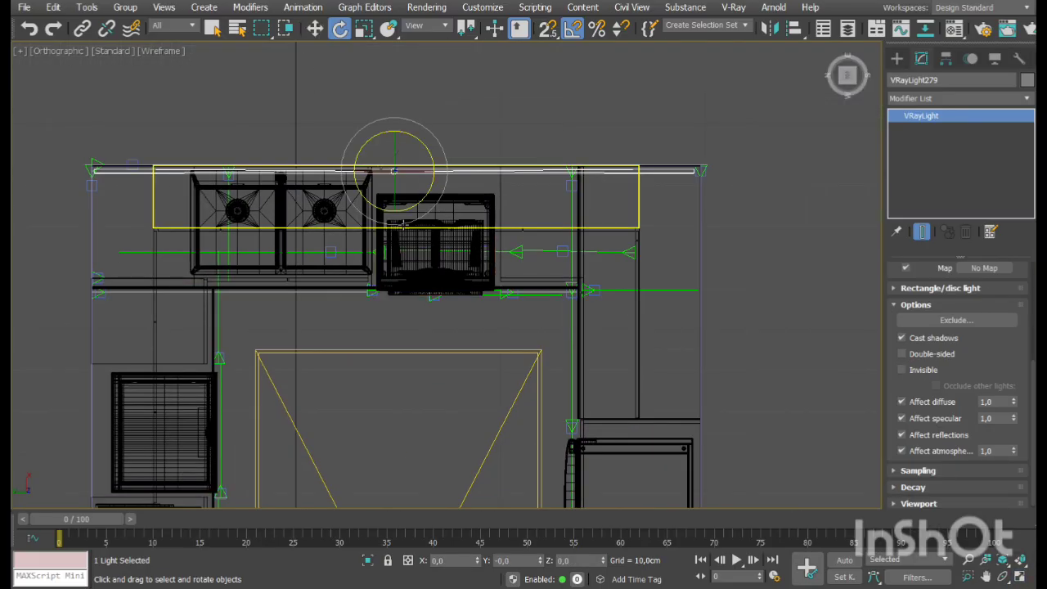
left_click_drag(427, 153, 465, 189, "shift")
key("w")
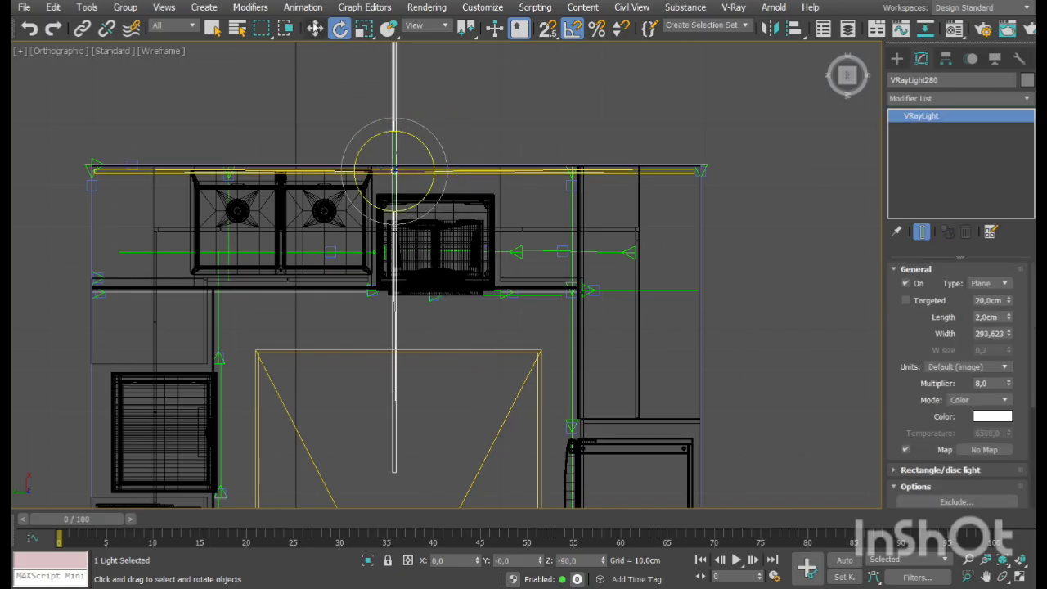
left_click_drag(392, 159, 695, 296)
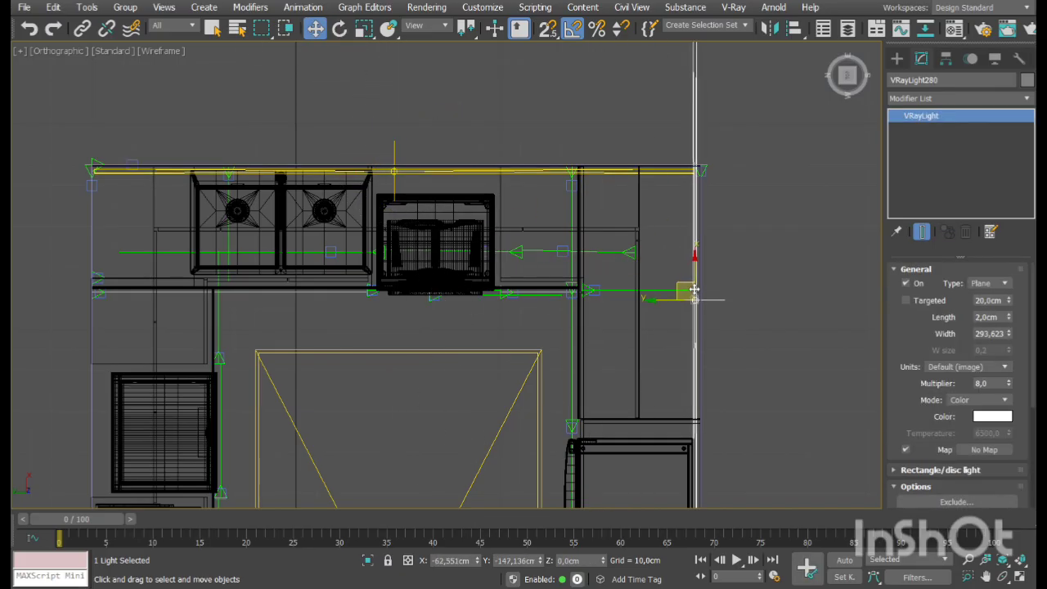
left_click_drag(1011, 336, 1031, 401)
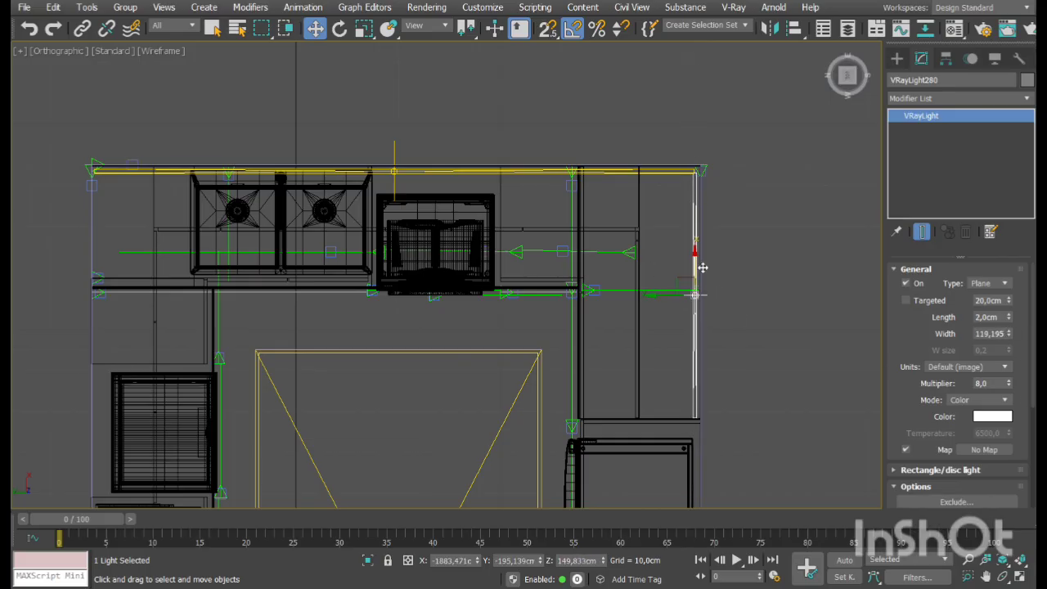
Copy that strip light to the cooktop-side wall, widen it to about 157.8 cm, and fit it between the back corner and hood
scroll(696, 270, "down", 2)
mouse_move(792, 252)
left_mouse_down("shift")
mouse_move(362, 273)
mouse_move(348, 283)
left_mouse_up("shift")
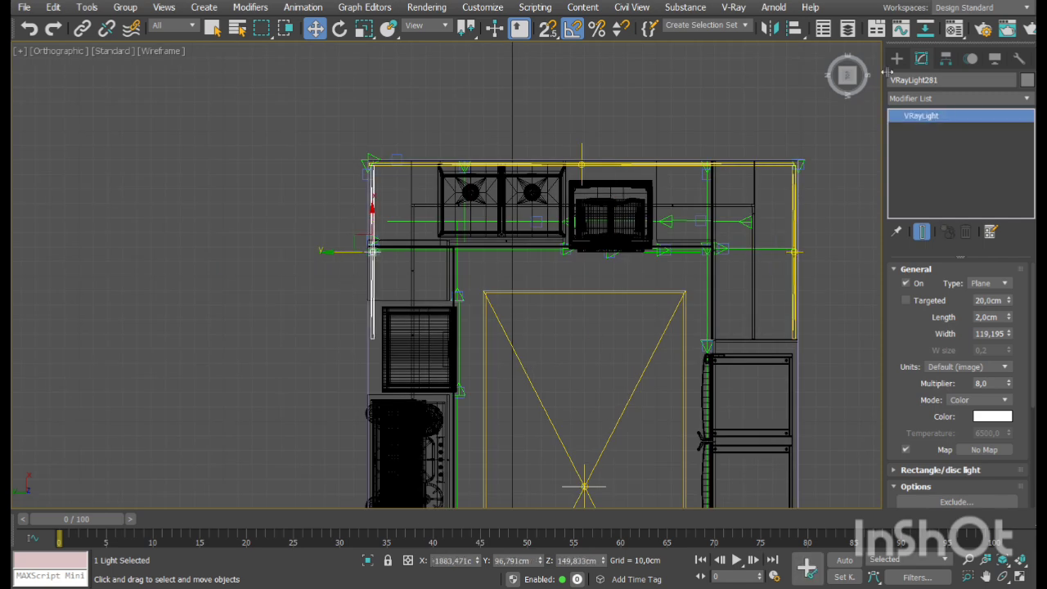
left_click(848, 74)
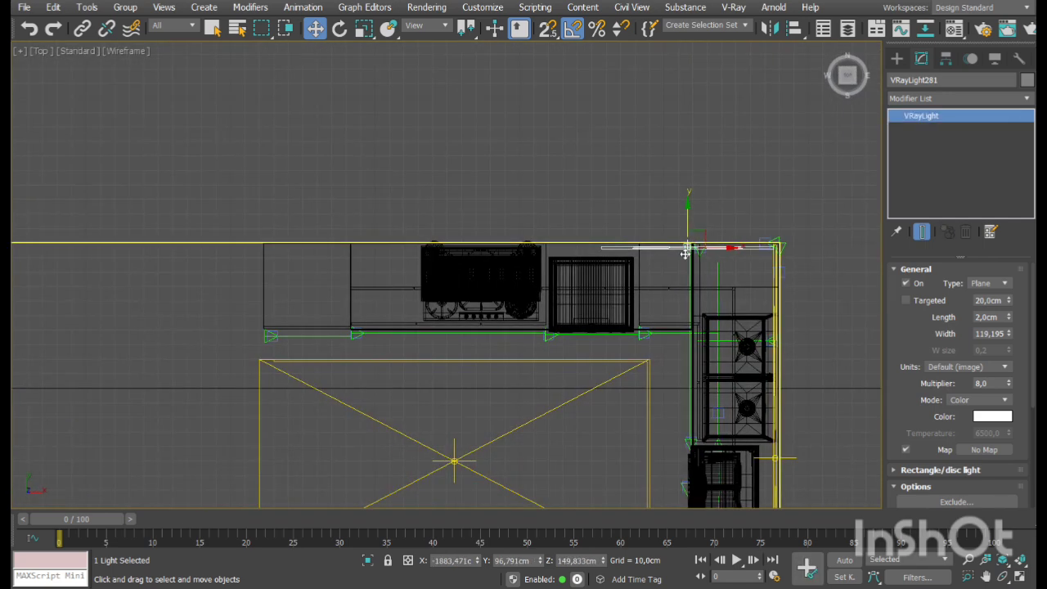
mouse_move(685, 253)
left_mouse_down()
mouse_move(650, 252)
mouse_move(665, 254)
left_mouse_up()
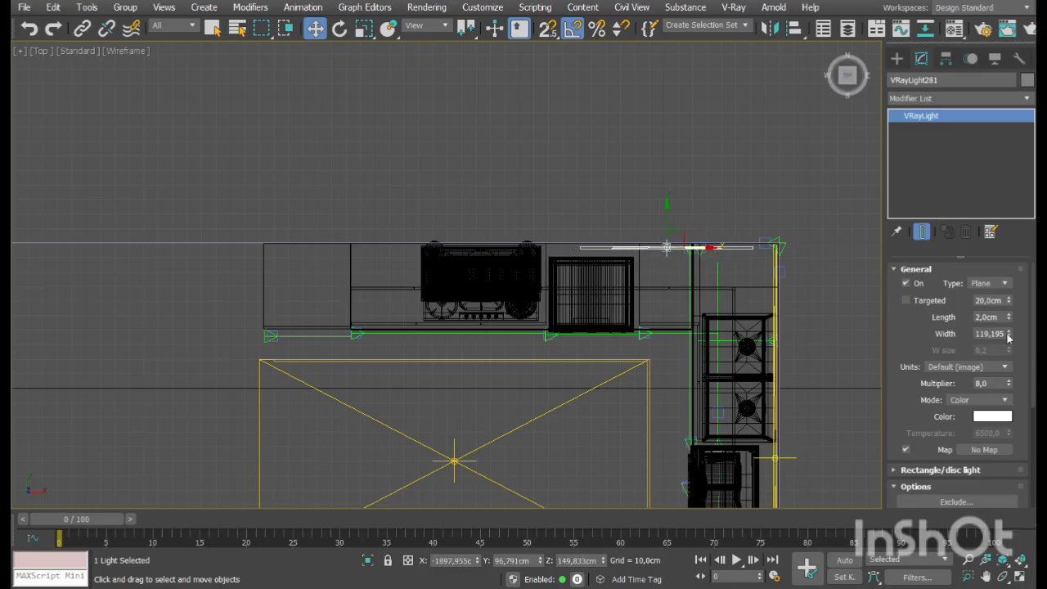
left_click_drag(1012, 335, 1013, 320)
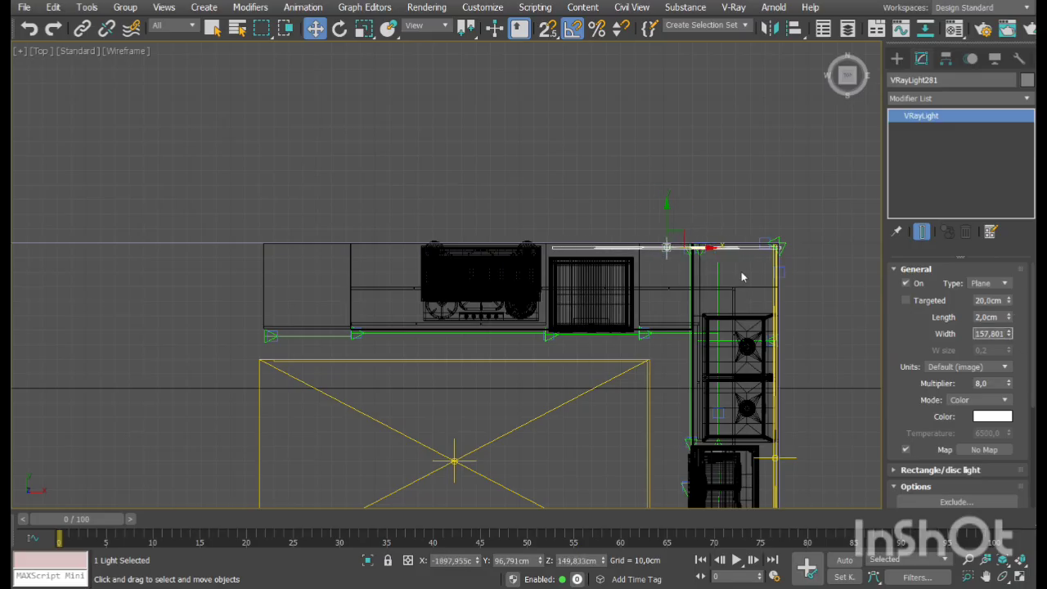
left_click_drag(713, 254, 710, 254)
middle_click_drag(699, 272, 732, 270)
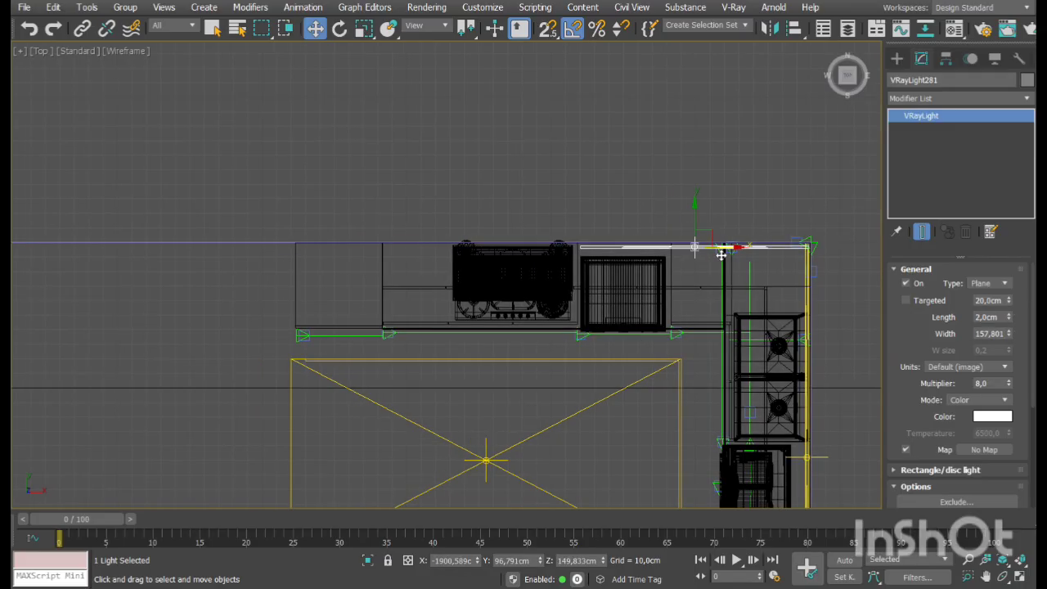
Copy the cooktop-side strip light past the hood and reduce its width to about 45.2 cm to fit the remaining cabinet section
left_click_drag(721, 253, 444, 278, "shift")
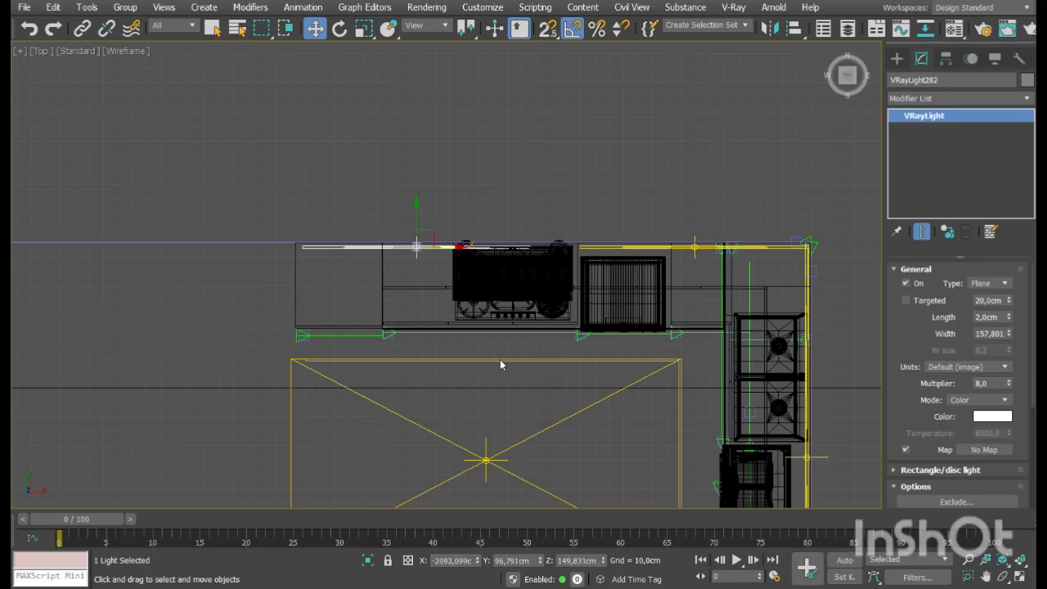
left_click_drag(1009, 335, 1028, 410)
scroll(403, 262, "up", 4)
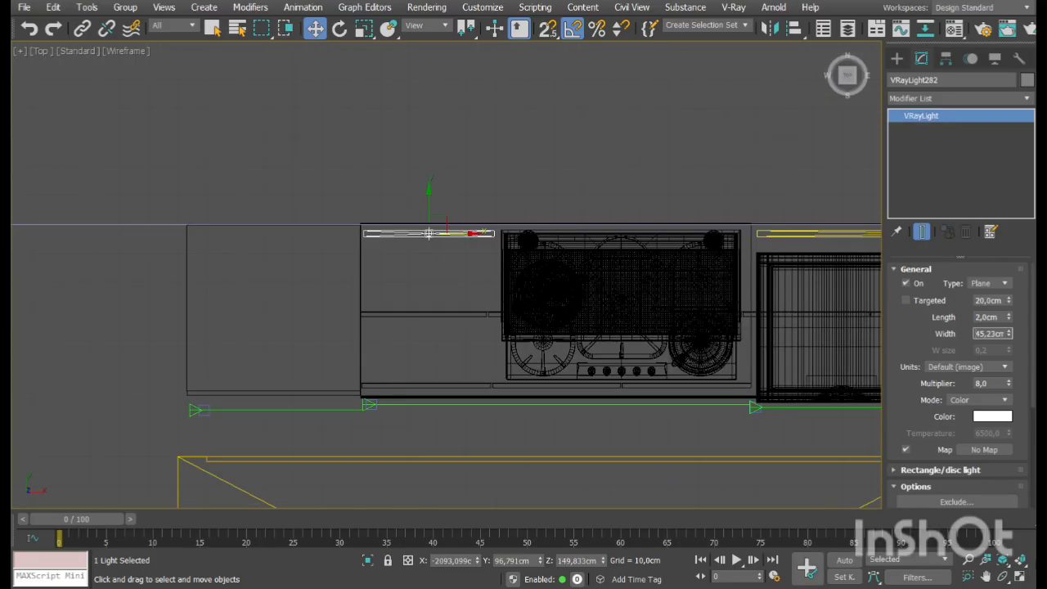
Inspect the placement of the strip lights beneath the upper cabinets beside the cooktop hood in the perspective view
left_click(1021, 577)
right_click(851, 489)
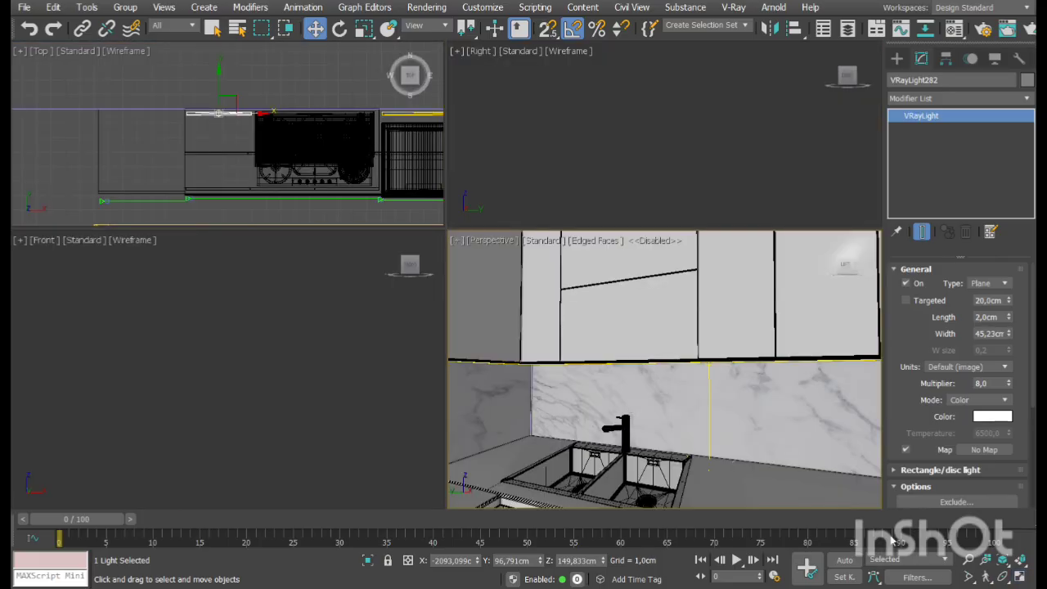
left_click(1020, 578)
key("Up")
left_click_drag(551, 332, 437, 281)
key("w")
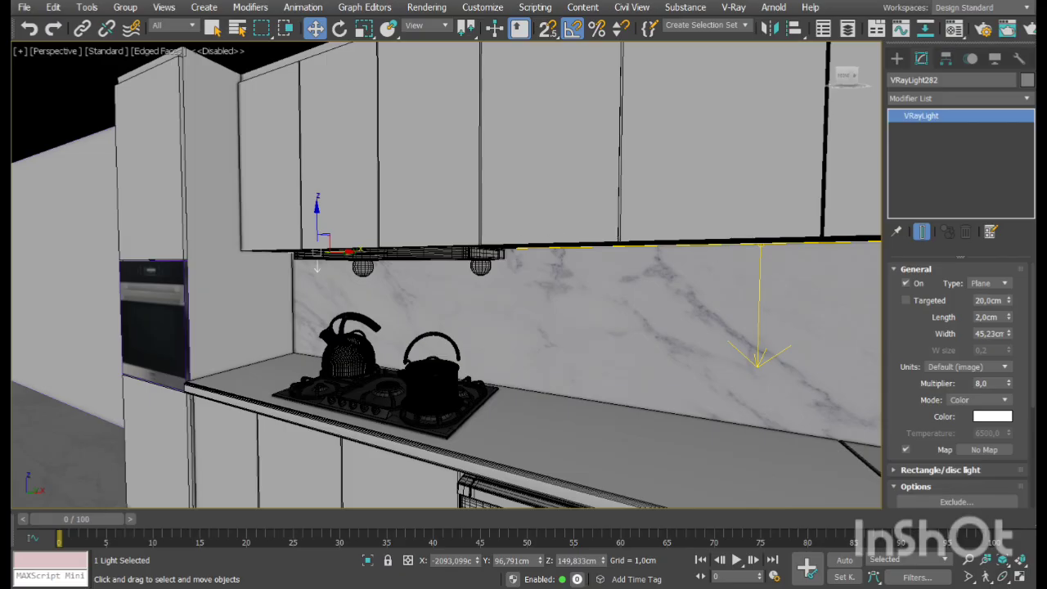
left_click(1003, 577)
left_click_drag(398, 306, 463, 314)
scroll(479, 305, "down", 4)
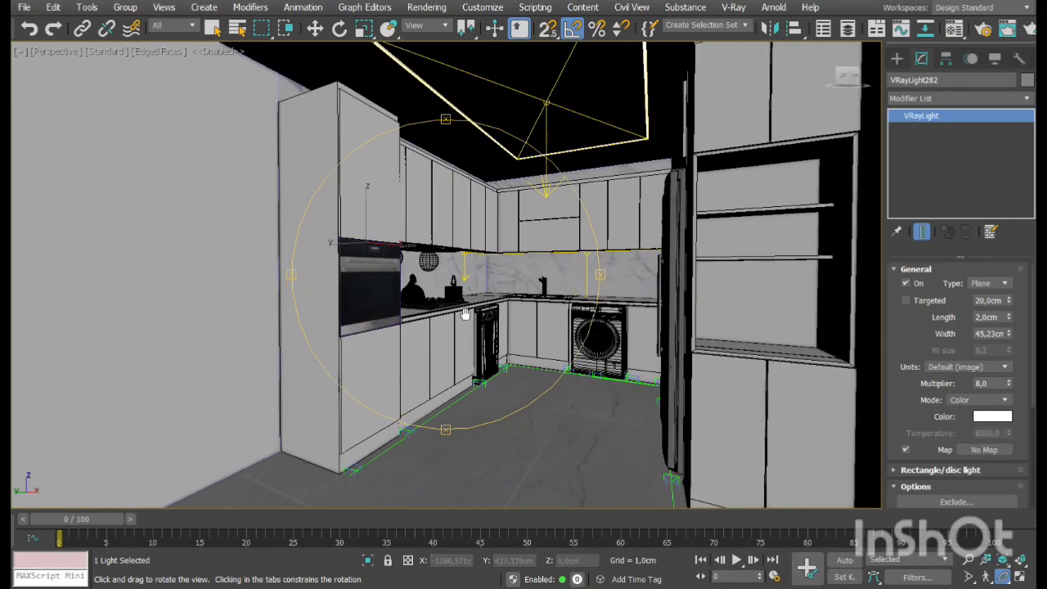
In the top view, draw a VRay plane light about 281 by 460 cm in the open room area beyond the kitchen
left_click(1020, 577)
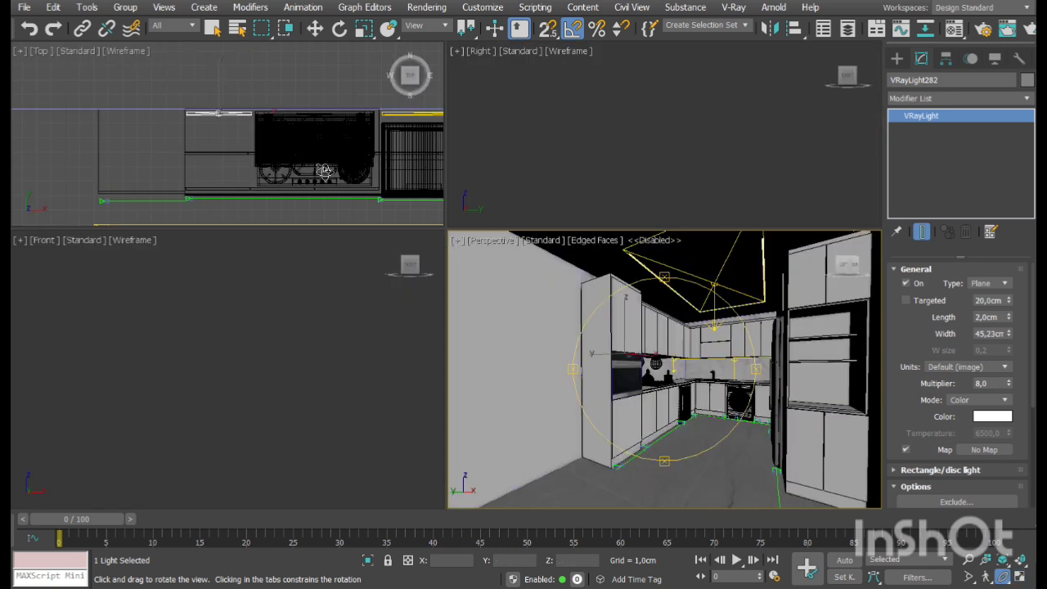
left_click(1020, 577)
scroll(556, 394, "down", 8)
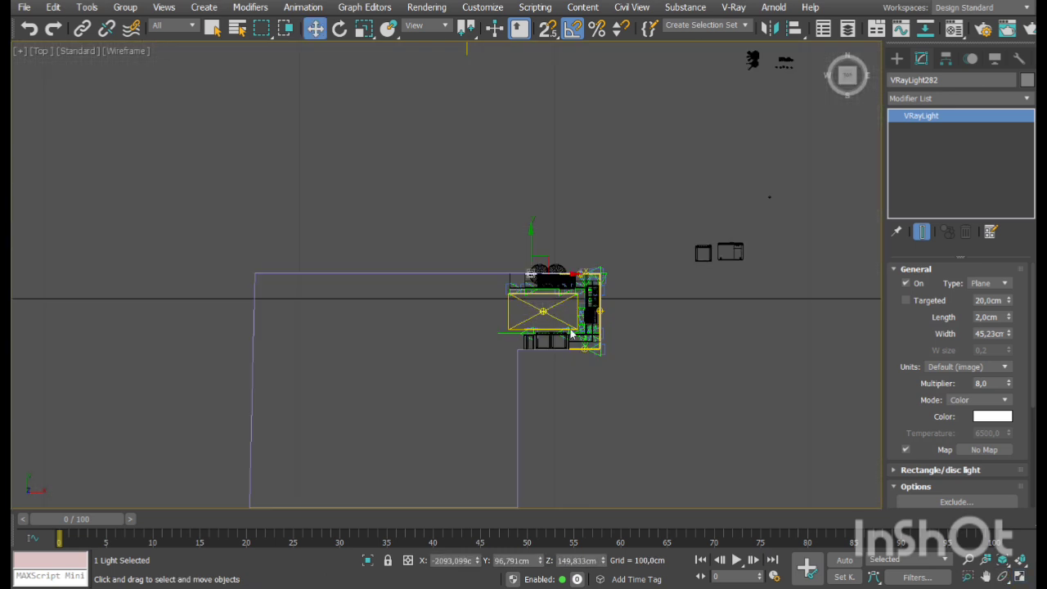
middle_click_drag(509, 350, 663, 279)
scroll(655, 278, "up", 2)
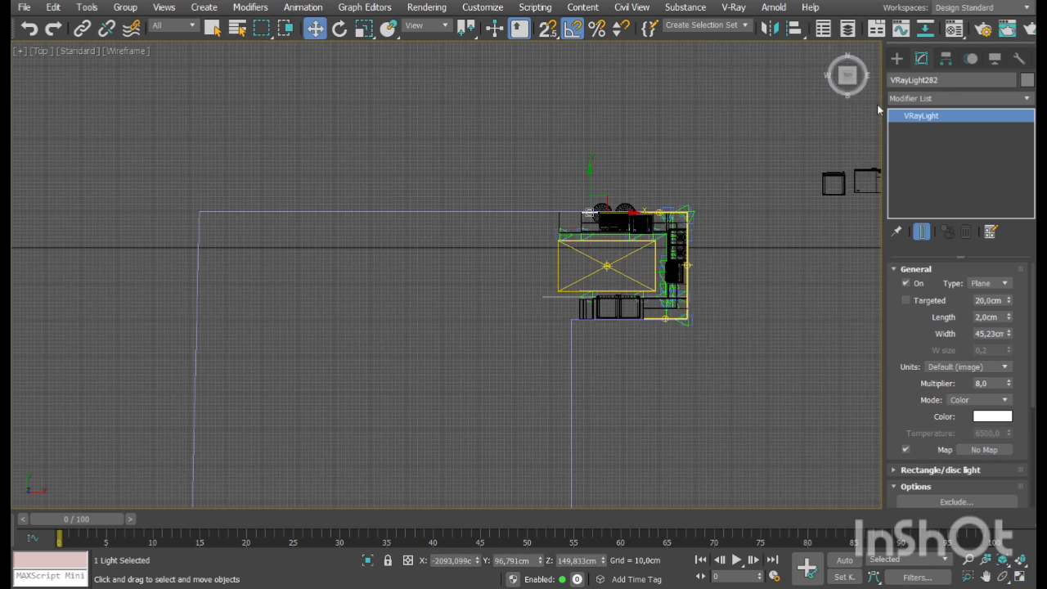
left_click(897, 58)
left_click(923, 155)
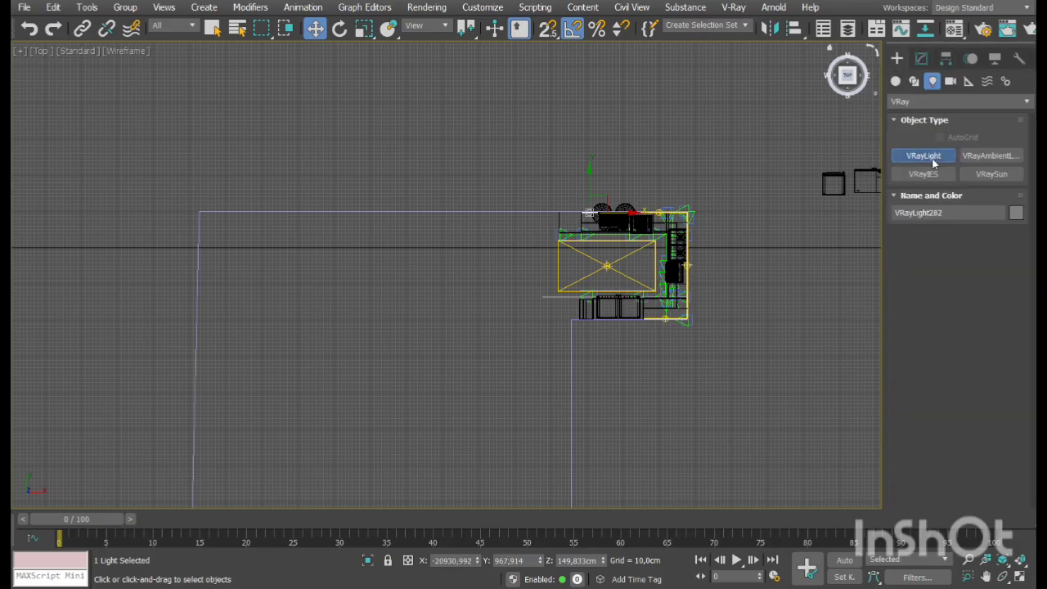
left_click_drag(496, 244, 398, 404)
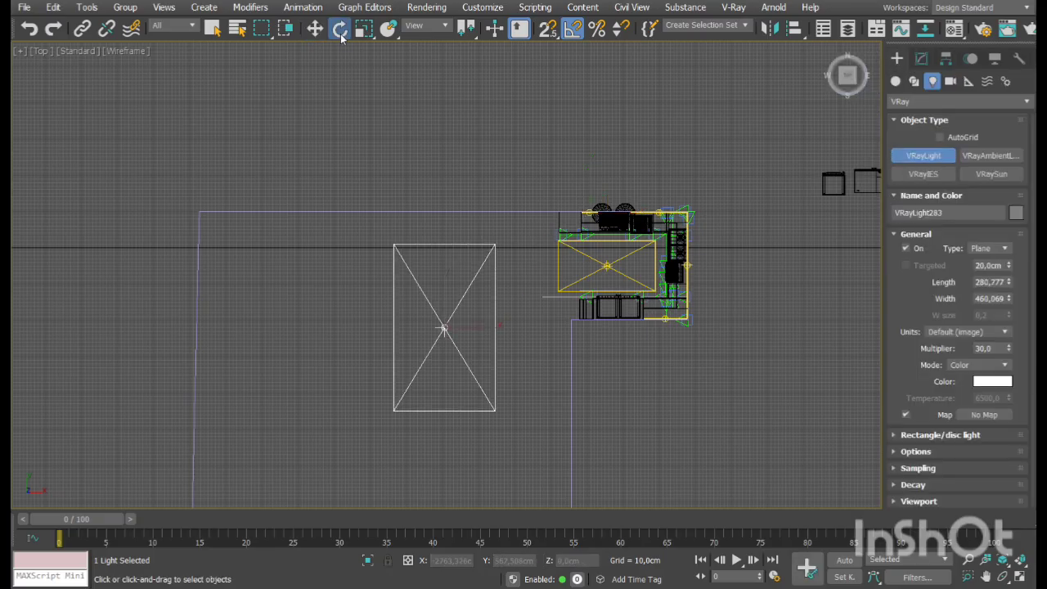
Rotate the large plane light -90 degrees about Y, angle it to face the kitchen, and shift it slightly farther into the open room
left_click(340, 29)
left_click_drag(460, 334, 407, 320)
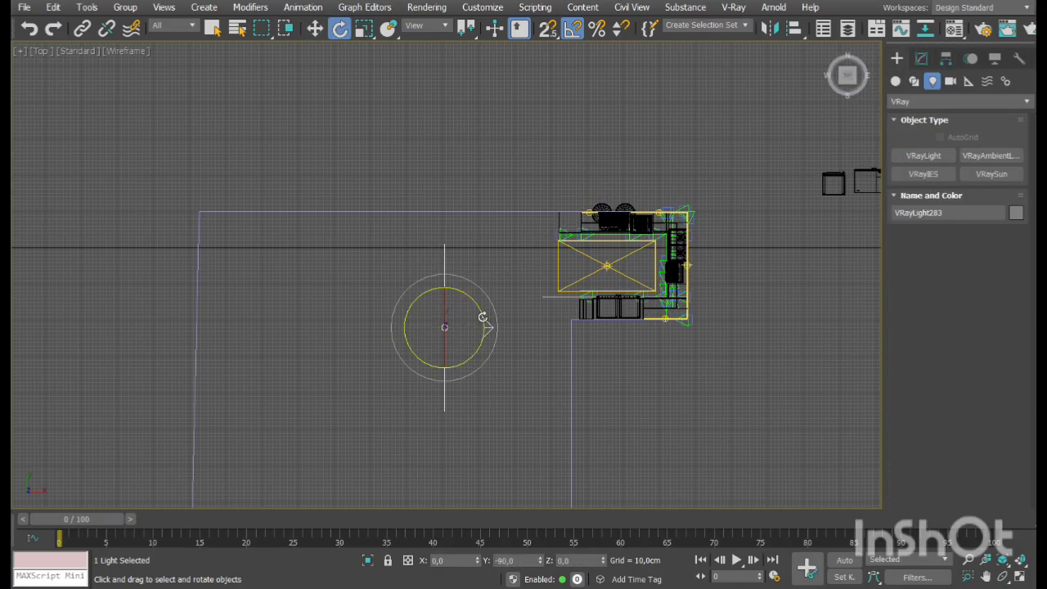
left_click_drag(483, 318, 453, 325)
left_click(315, 29)
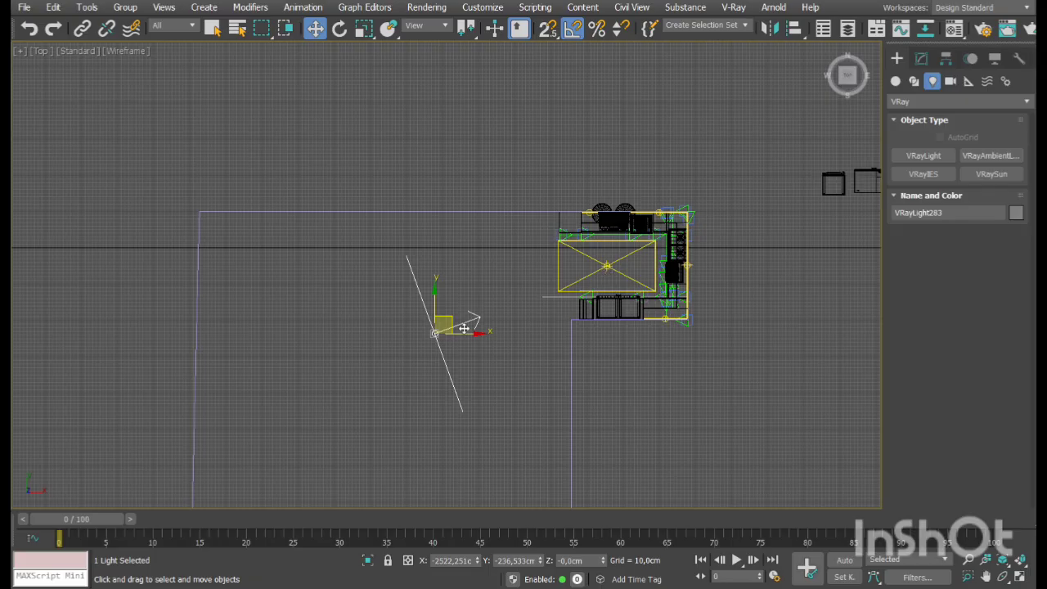
left_click_drag(464, 328, 455, 339)
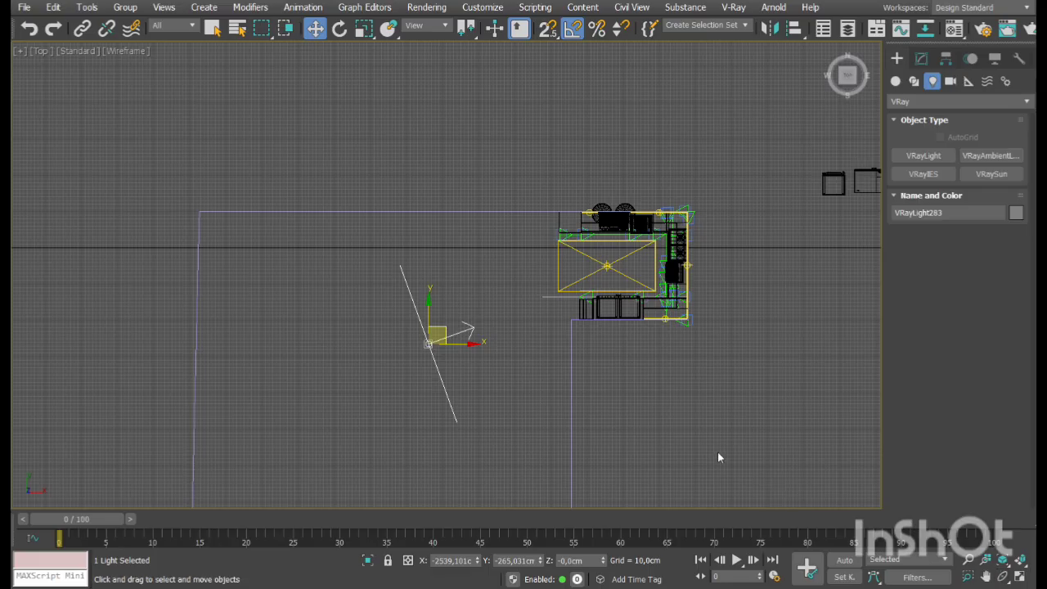
Delete the stray object lying outside the room outline in the top view
middle_click_drag(580, 267, 551, 339)
scroll(551, 339, "down", 3)
left_click(512, 126)
key("Delete")
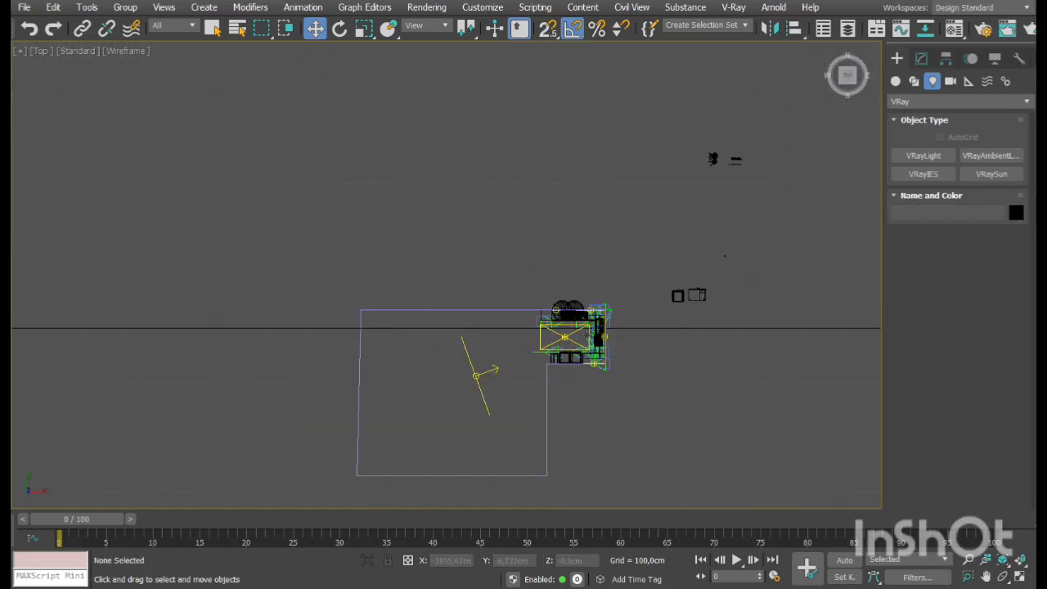
scroll(573, 282, "up", 5)
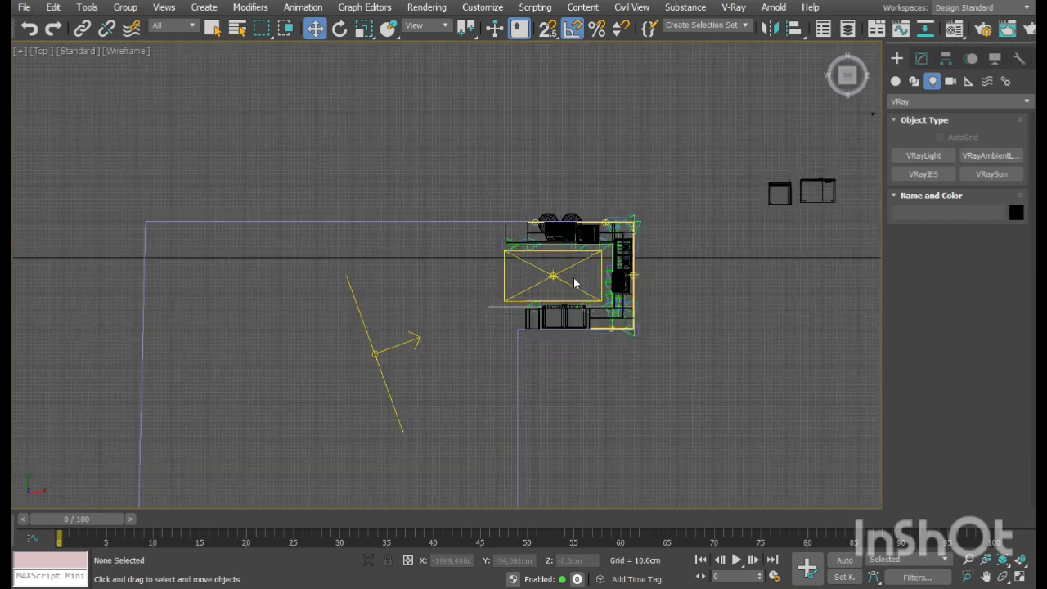
Adjust the perspective view with Walk Through to look into the kitchen and turn on its safe frame
left_click(1020, 576)
left_click(790, 444)
left_click(1020, 576)
left_click(986, 577)
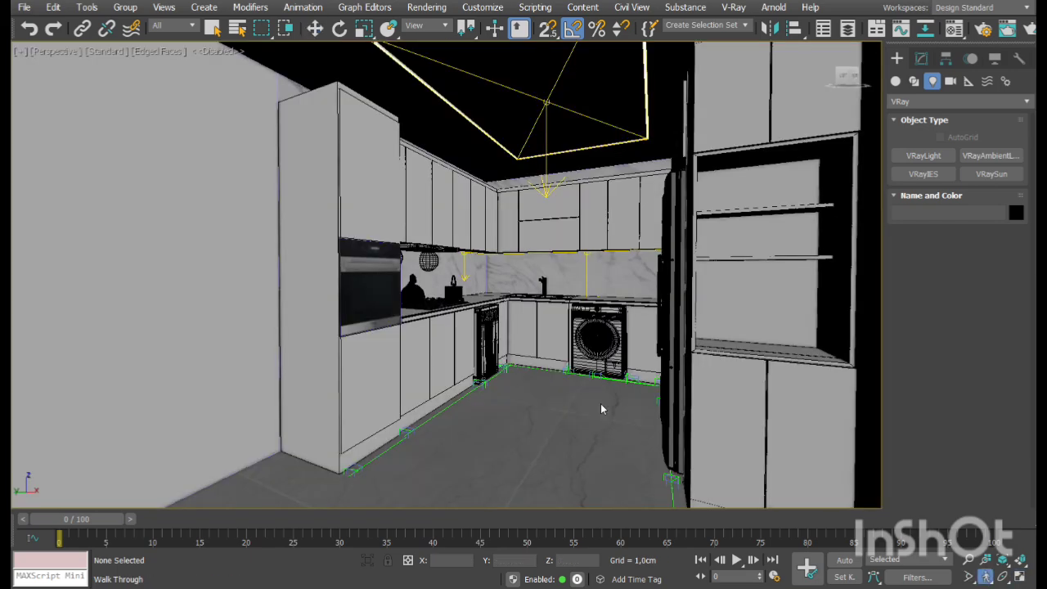
mouse_move(586, 359)
left_mouse_down()
mouse_move(610, 358)
mouse_move(598, 358)
left_mouse_up()
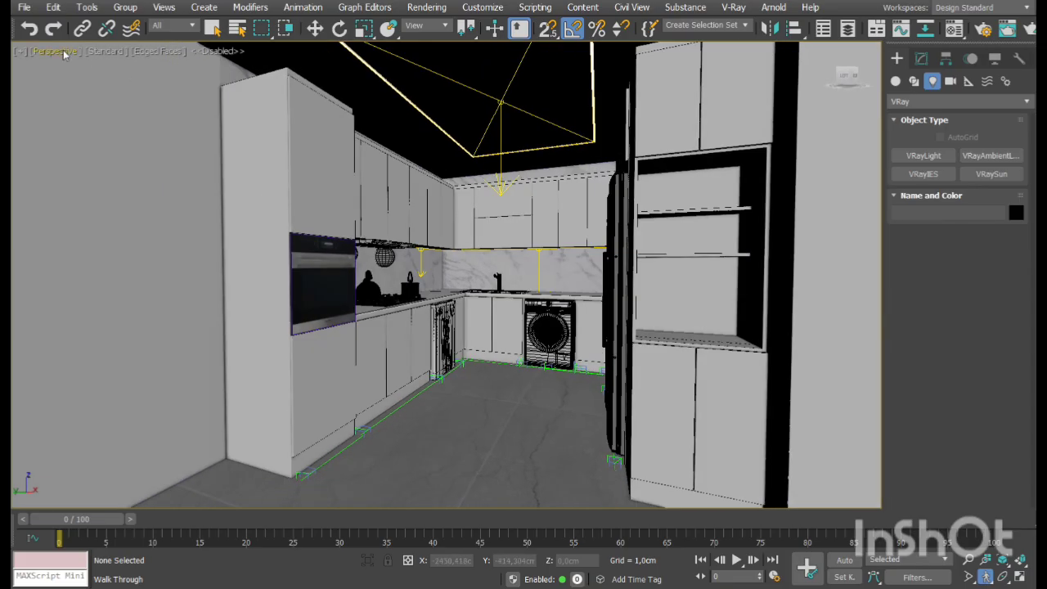
left_click(83, 291)
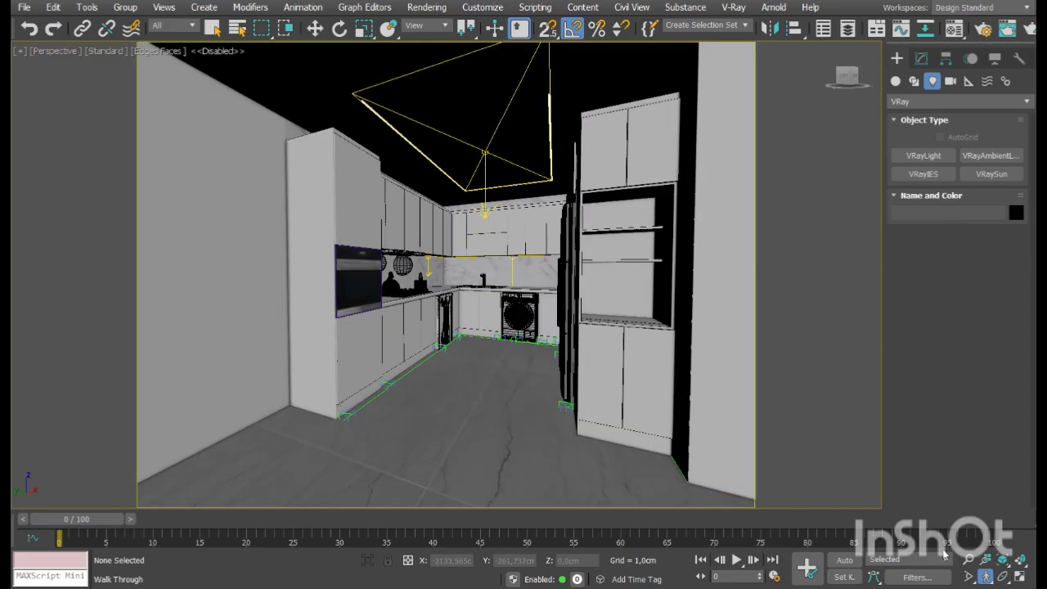
Narrow the field of view and turn the perspective view to frame the oven cabinet and open shelf unit
left_click(968, 575)
left_click_drag(555, 330, 578, 304)
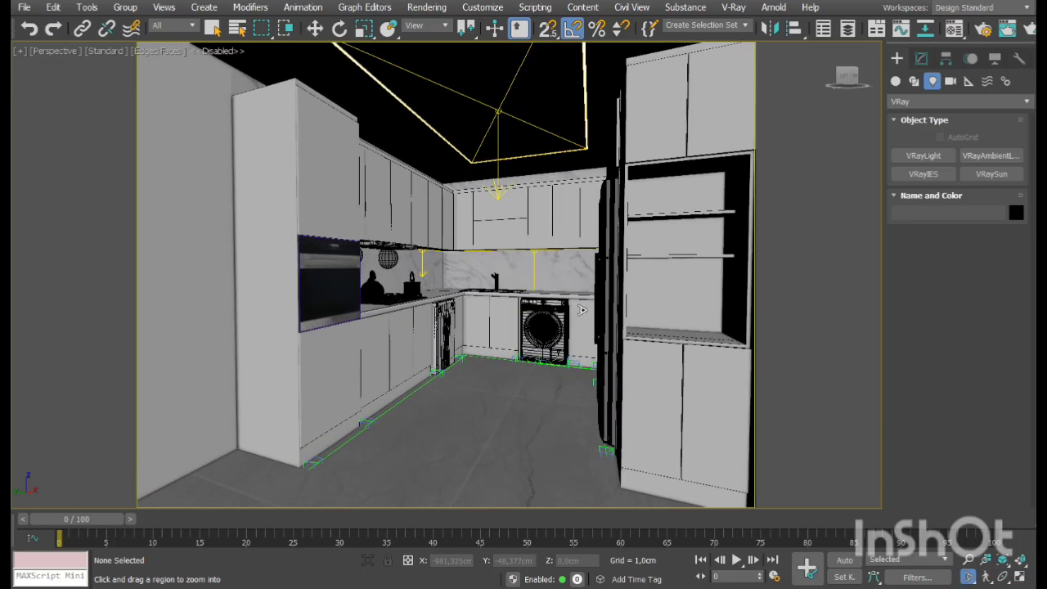
left_click(985, 577)
left_click_drag(547, 388, 570, 390)
middle_click_drag(668, 401, 624, 402)
left_click_drag(624, 402, 590, 390)
right_click(552, 373)
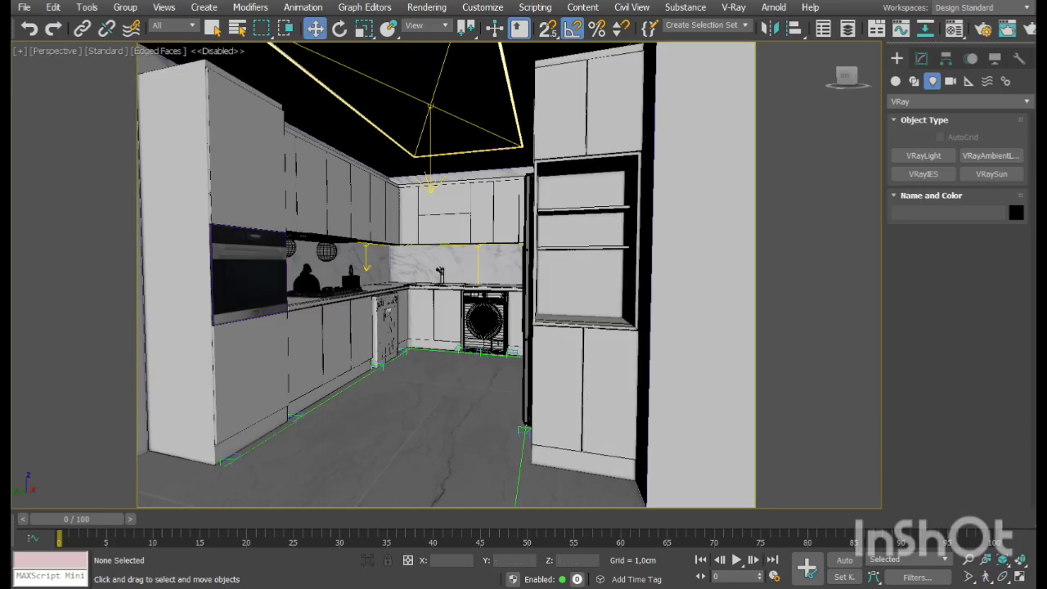
In the top view, move the decor, dish and cup models parked outside the room closer to the kitchen
left_click(1020, 577)
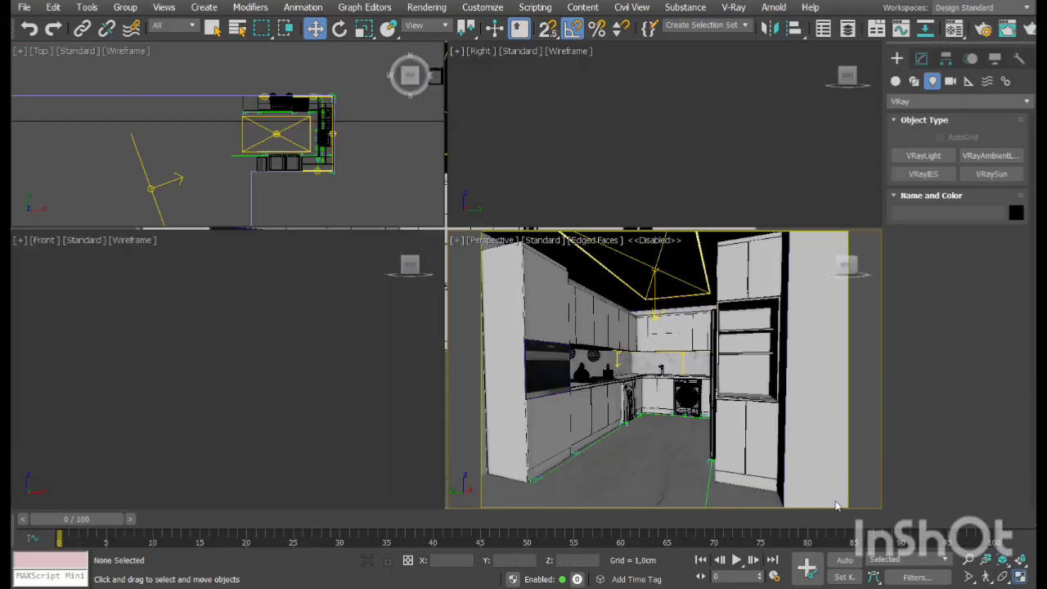
left_click(1020, 577)
middle_click_drag(578, 211, 487, 363)
left_click_drag(576, 217, 576, 218)
left_click_drag(645, 152, 535, 270)
key("ctrl+z")
left_click_drag(658, 162, 517, 331)
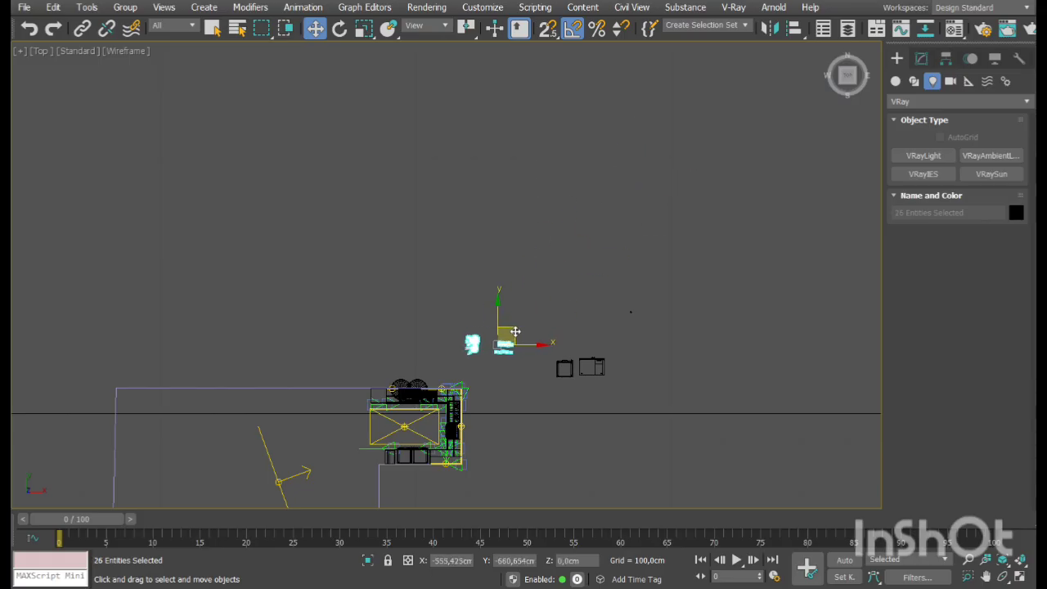
Move the separate decor group onto the back counter, in the section between the appliance and the refrigerator-side corner
scroll(440, 381, "up", 4)
middle_click_drag(417, 358, 469, 199)
left_click(563, 163)
left_click(602, 120)
left_click_drag(608, 115, 557, 396)
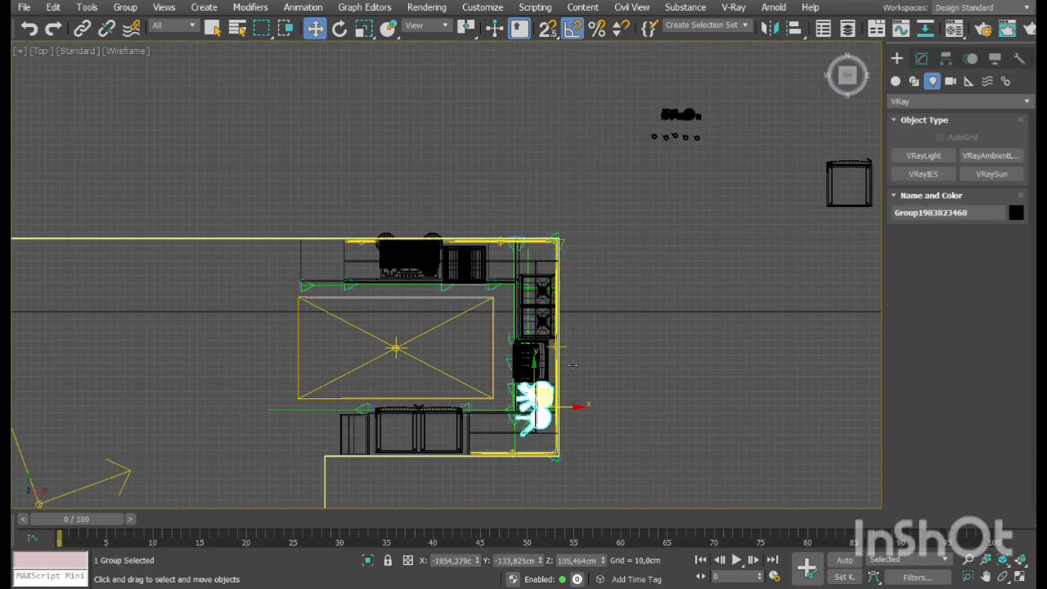
Select all the dish and cup models and move them over the open shelf unit beside the refrigerator
left_click_drag(721, 92, 643, 153)
left_click_drag(693, 105, 364, 412)
middle_click_drag(349, 458, 494, 365)
scroll(478, 204, "up", 5)
Rotate the dishes and cups 90 degrees and shift them so the dishes line up inside the open shelf unit
left_click(340, 29)
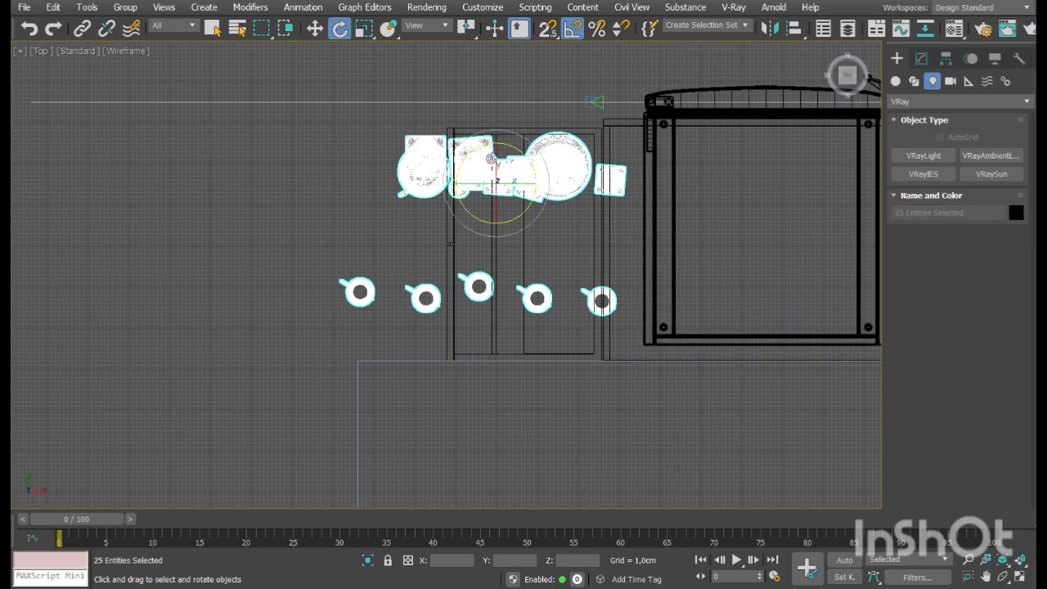
left_click_drag(536, 165, 550, 221)
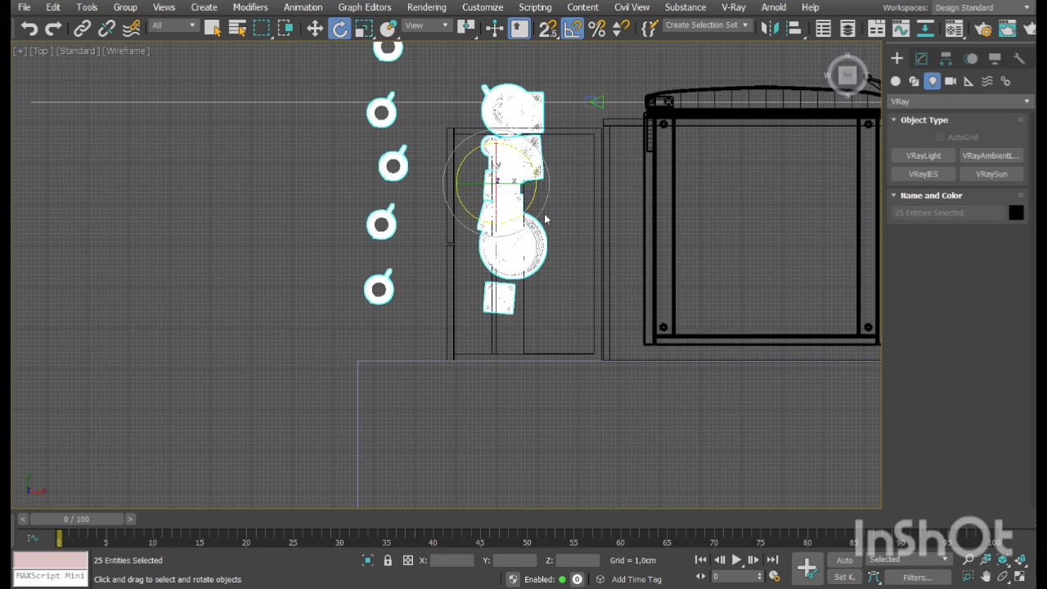
key("w")
left_click_drag(514, 177, 555, 219)
left_click(415, 187)
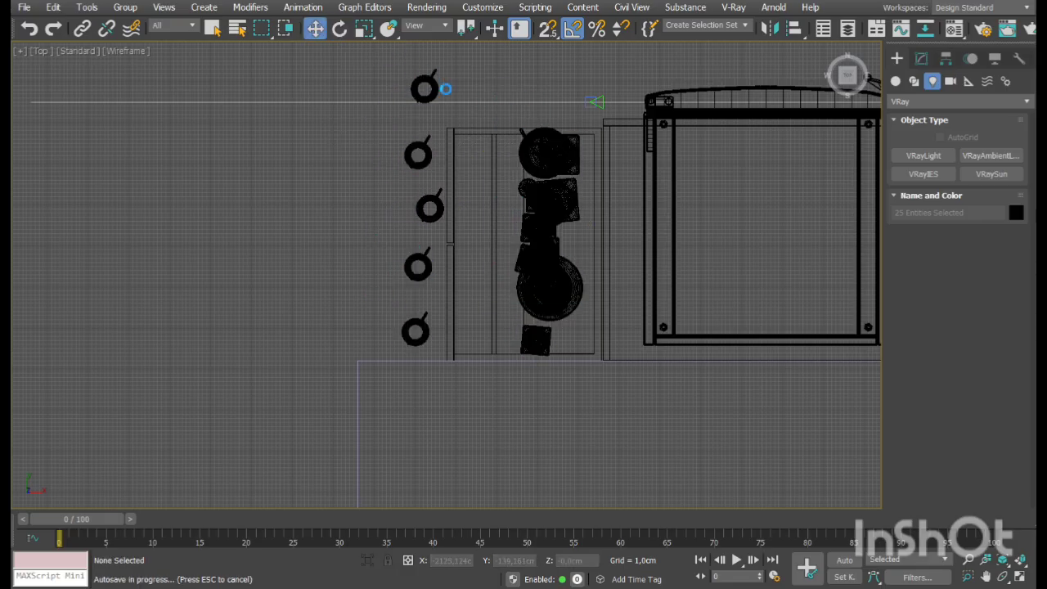
Move the five loose cups one by one into the open shelf unit, in a column beside the dishes
left_click_drag(446, 89, 518, 175)
left_click_drag(425, 164, 516, 206)
left_click_drag(430, 223, 508, 256)
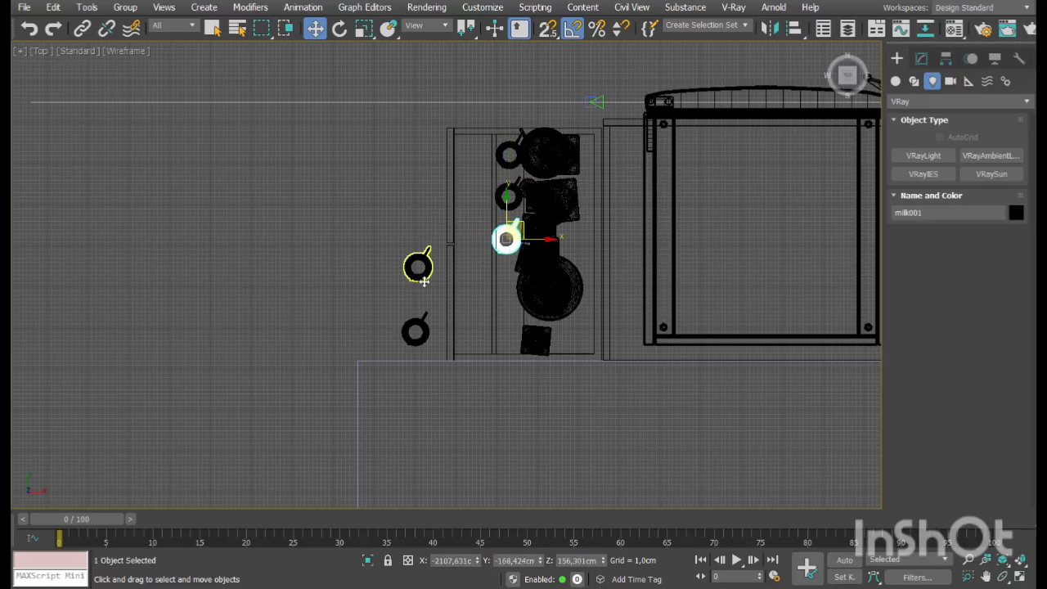
left_click_drag(420, 270, 510, 284)
left_click_drag(426, 337, 517, 328)
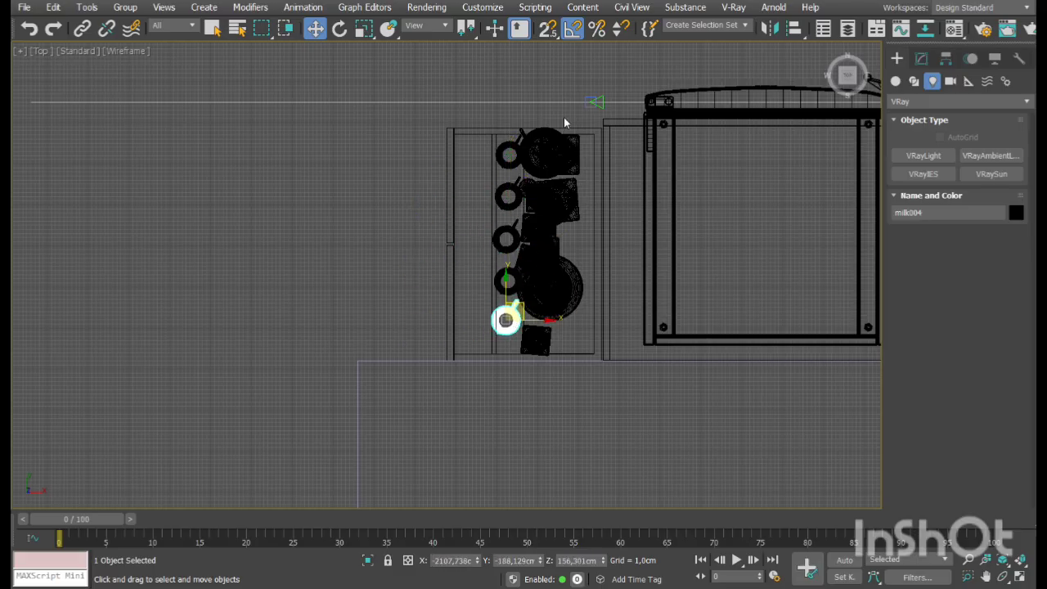
Select all the dishes and cups without the cabinet parts and shift them sideways slightly inside the open shelf unit
left_click_drag(578, 146, 507, 357)
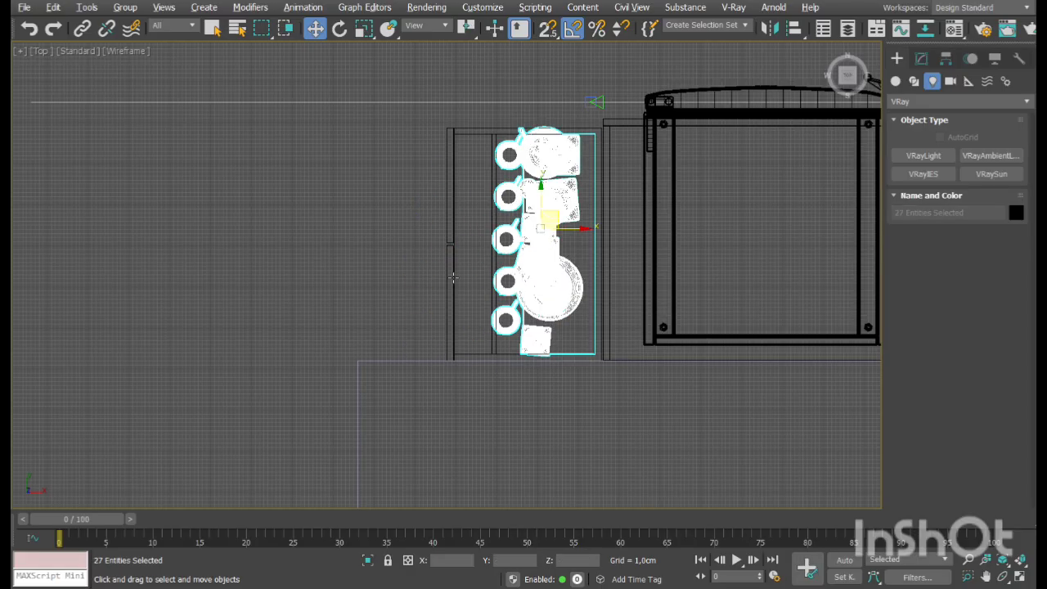
left_click_drag(623, 362, 595, 387, "alt")
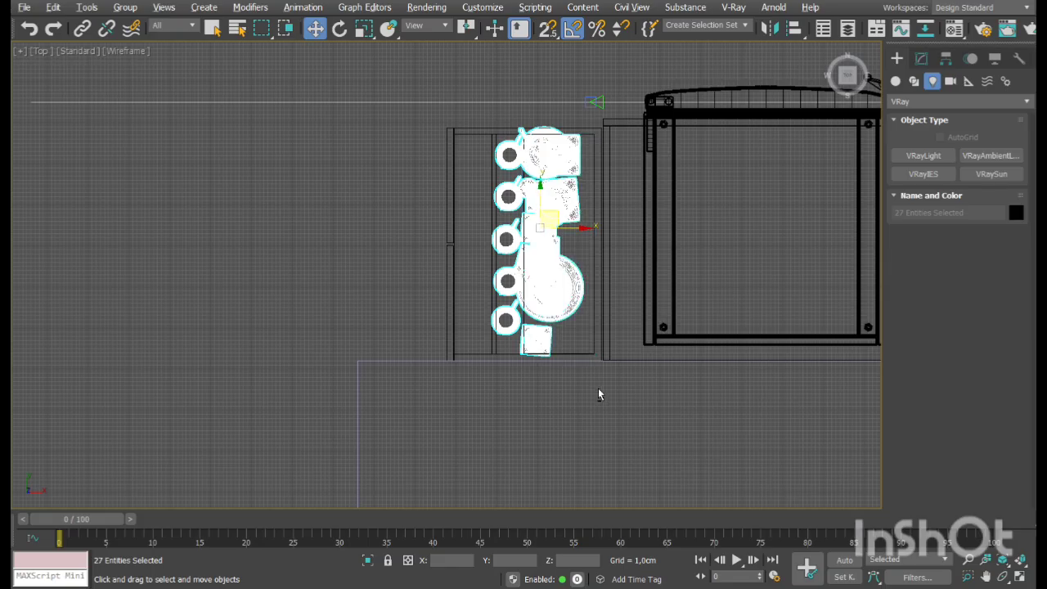
left_click(1018, 577)
left_click(1021, 578)
left_click(1004, 577)
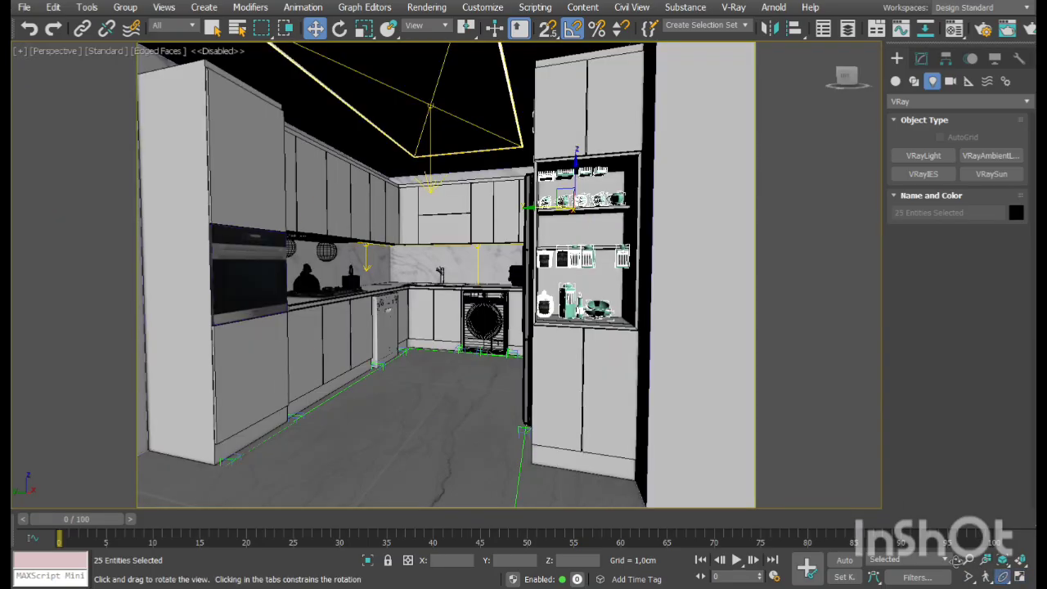
left_click_drag(459, 327, 524, 293)
scroll(573, 304, "up", 5)
right_click(573, 305)
middle_click_drag(506, 190, 507, 246)
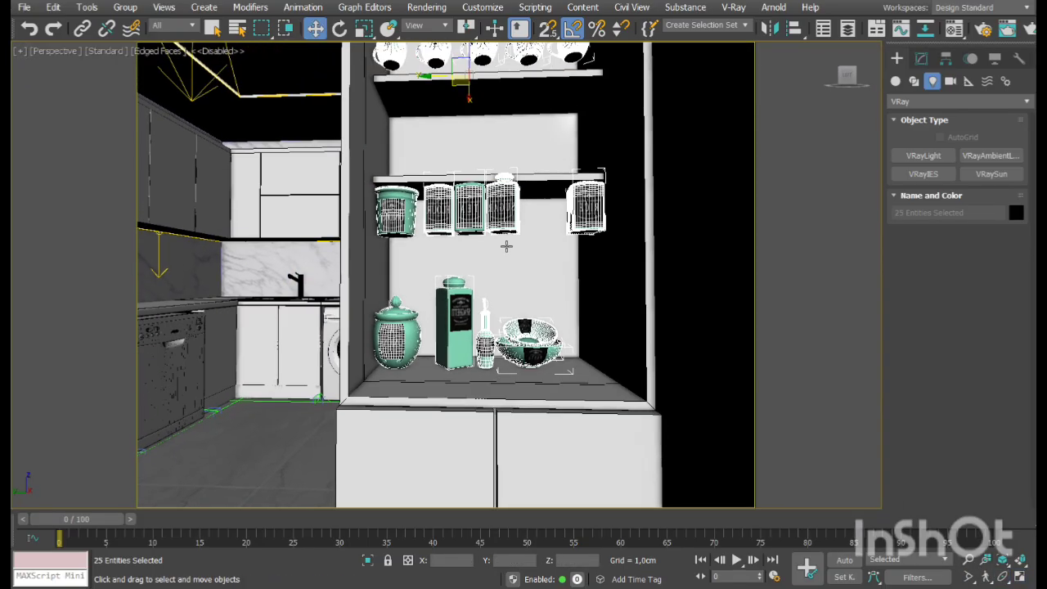
left_click_drag(441, 84, 457, 88)
Exclude the items on the unit's base from the selection and raise the rest so the jars stand on the lower shelf
middle_click_drag(536, 260, 549, 204)
left_click_drag(623, 258, 363, 373)
middle_click_drag(529, 237, 526, 401)
left_click_drag(493, 101, 493, 46)
Keep only the RICE jar and the items above the jars selected, and shift them sideways toward the other jars
mouse_move(511, 299)
middle_mouse_down()
mouse_move(500, 357)
mouse_move(566, 344)
mouse_move(476, 374)
middle_mouse_up()
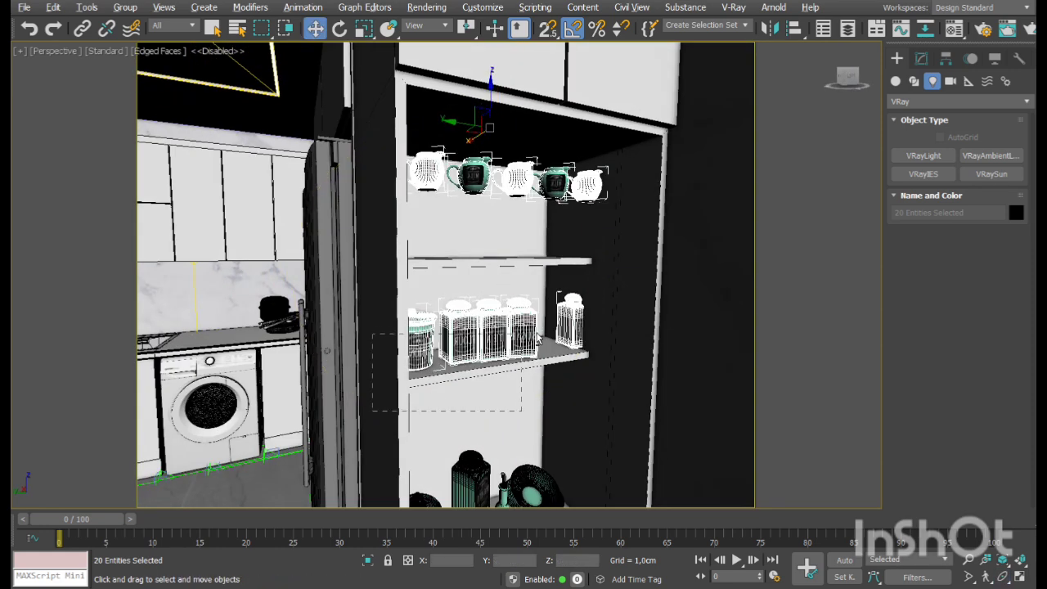
left_click_drag(539, 337, 540, 325, "alt")
left_click_drag(482, 64, 463, 59)
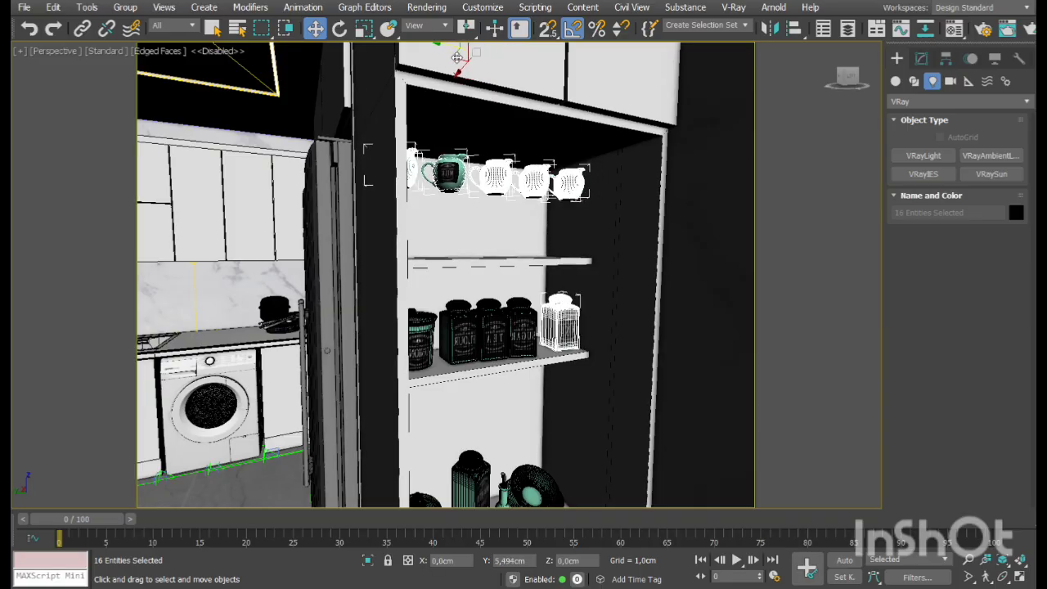
Exclude the RICE jar from the selection, then lower the cups and the boxes above them so the cups rest on the upper shelf
left_click_drag(638, 311, 640, 308, "alt")
middle_click_drag(511, 238, 493, 269, "alt")
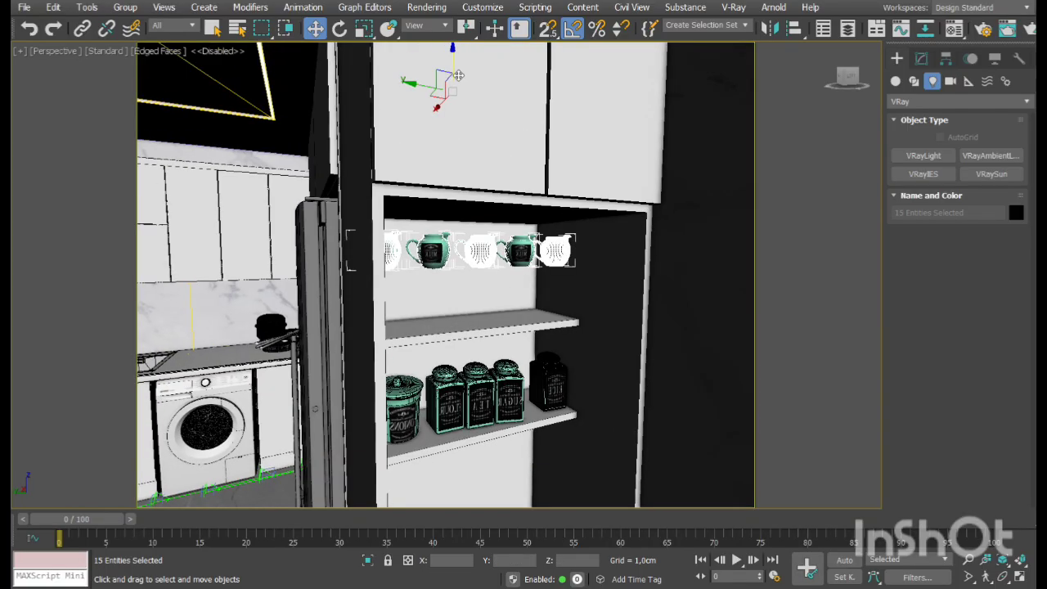
left_click_drag(457, 76, 465, 142)
middle_click_drag(483, 295, 424, 318, "alt")
left_click_drag(266, 155, 273, 163)
Exclude the cups from the selection and move the remaining boxes sideways out of the open shelf unit
middle_click_drag(310, 268, 338, 212)
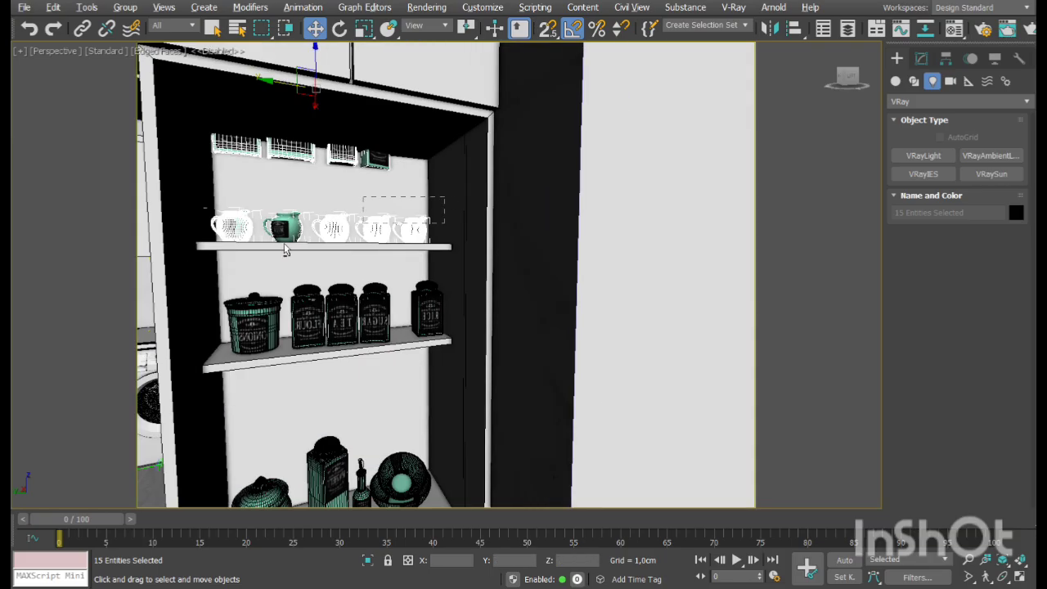
left_click_drag(285, 248, 149, 276, "alt")
middle_click_drag(350, 270, 370, 276)
scroll(369, 276, "down", 5)
left_click_drag(324, 193, 441, 203)
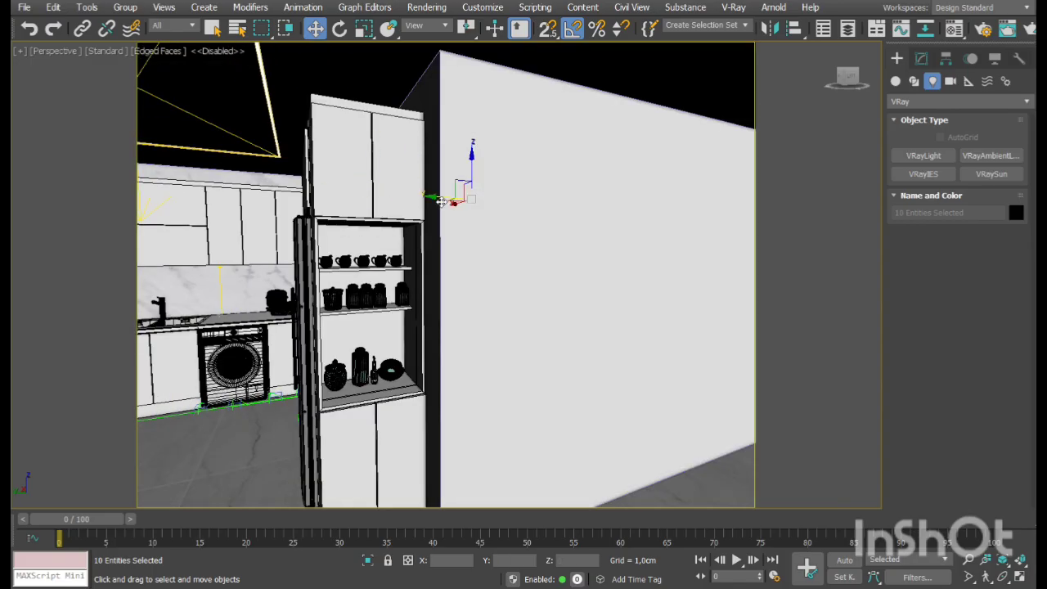
Make the large ceiling VRay plane light invisible and stop it from affecting reflections
middle_click_drag(398, 358, 538, 354)
left_click(999, 582)
left_click(988, 578)
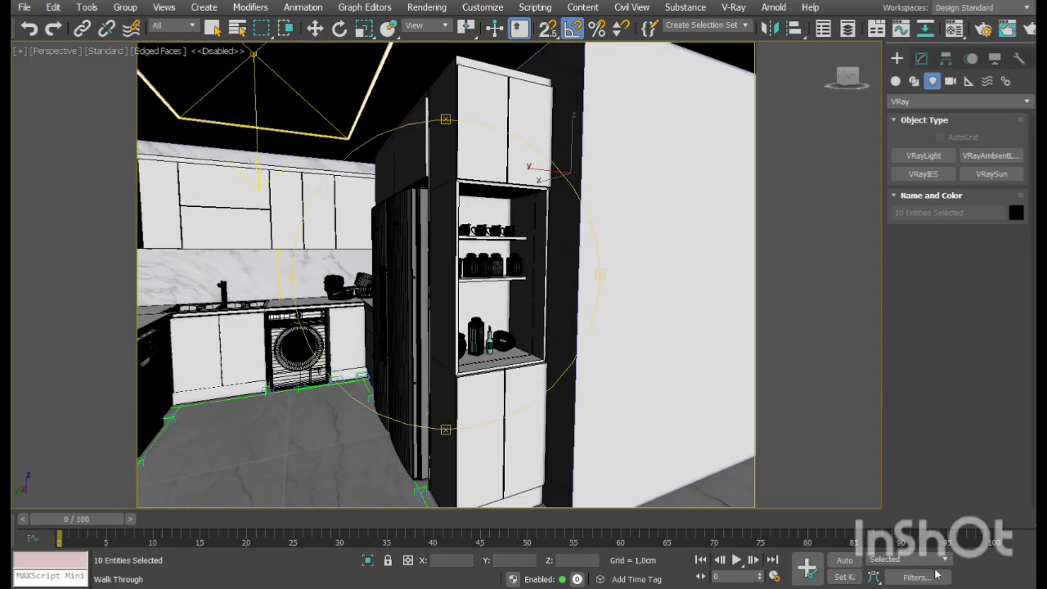
left_click_drag(519, 374, 426, 315)
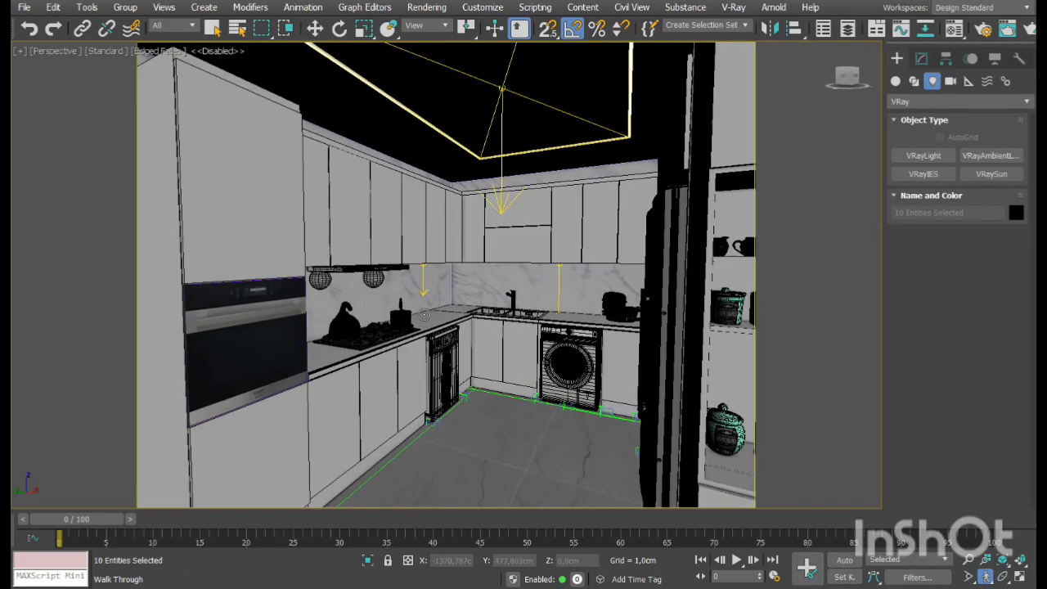
right_click(515, 168)
left_click(510, 145)
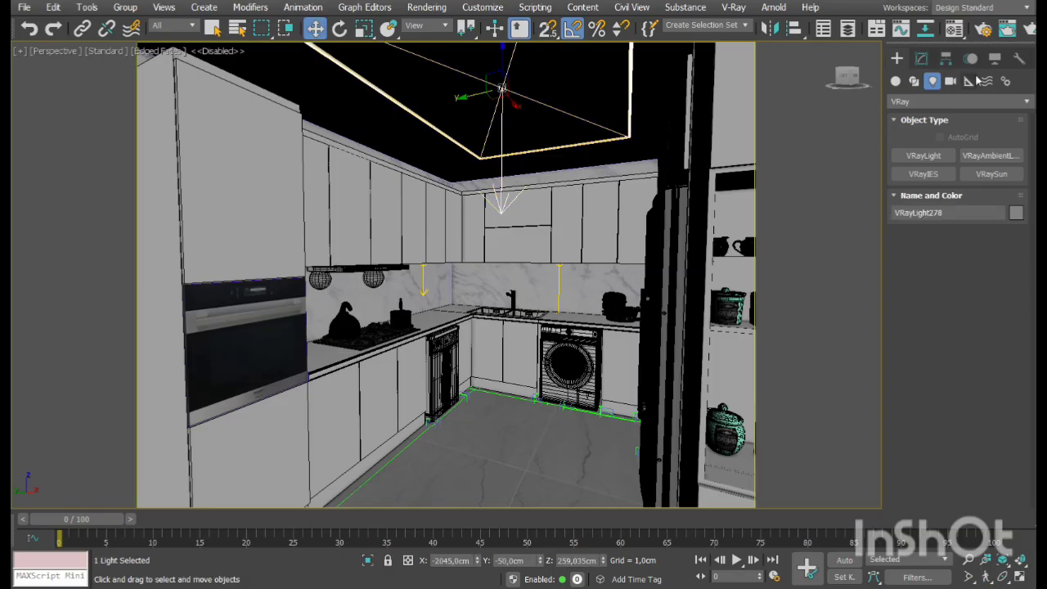
left_click(922, 58)
double_click(991, 384)
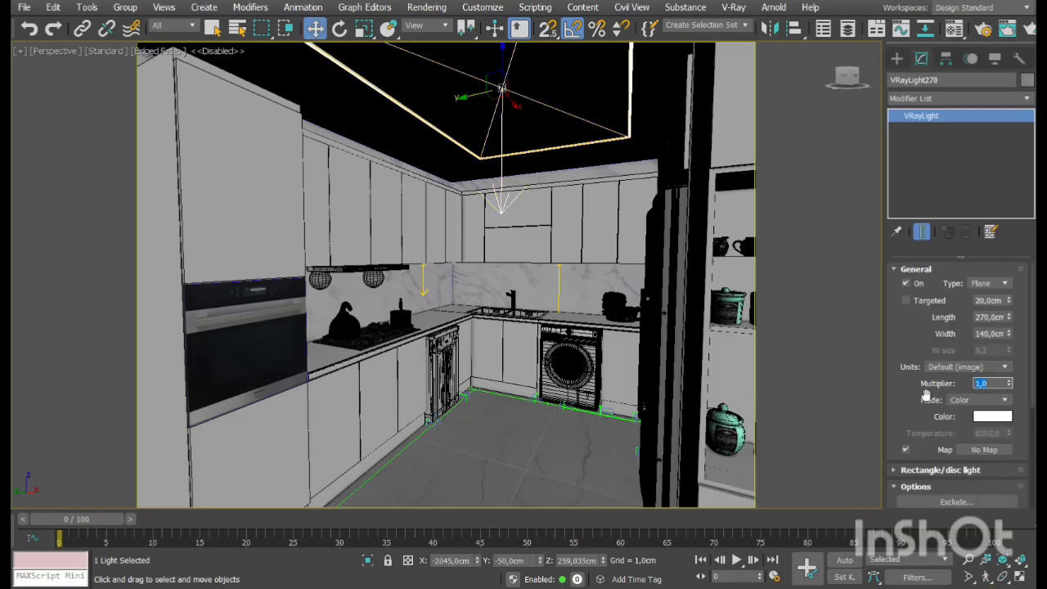
scroll(903, 478, "down", 3)
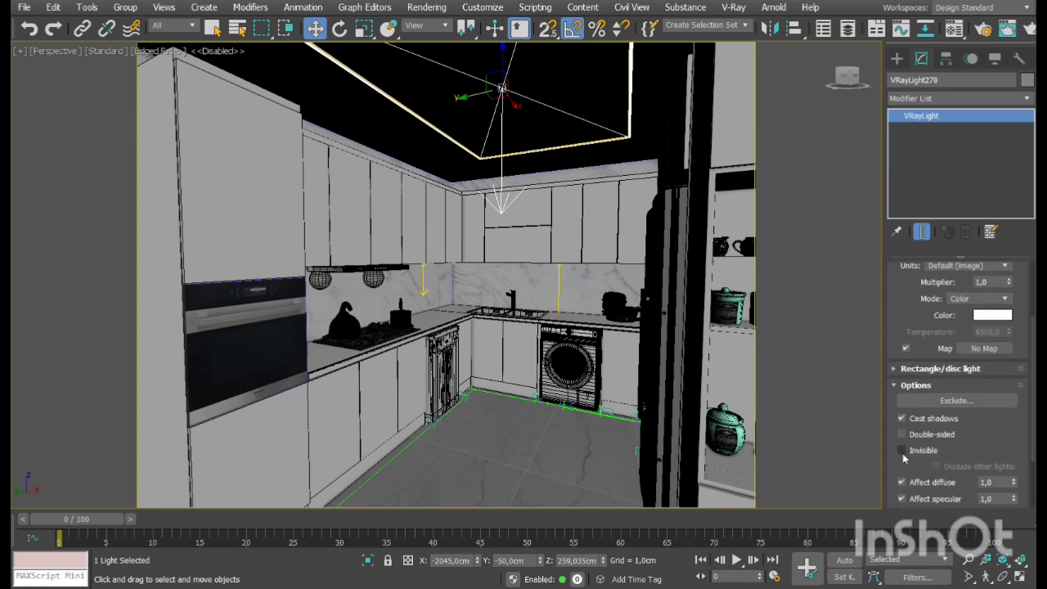
left_click(902, 451)
scroll(920, 452, "down", 3)
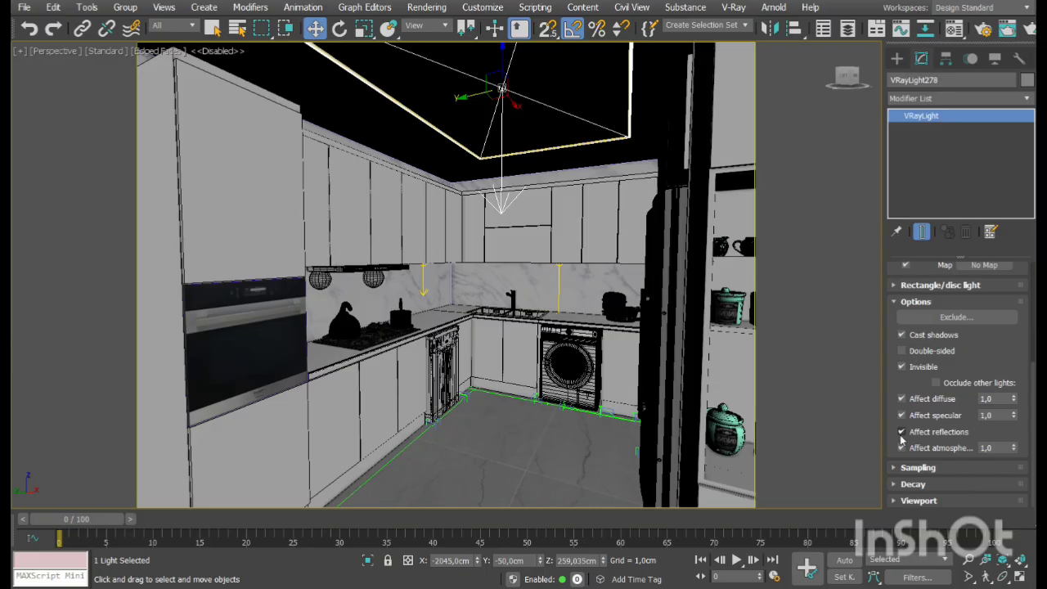
left_click(397, 215)
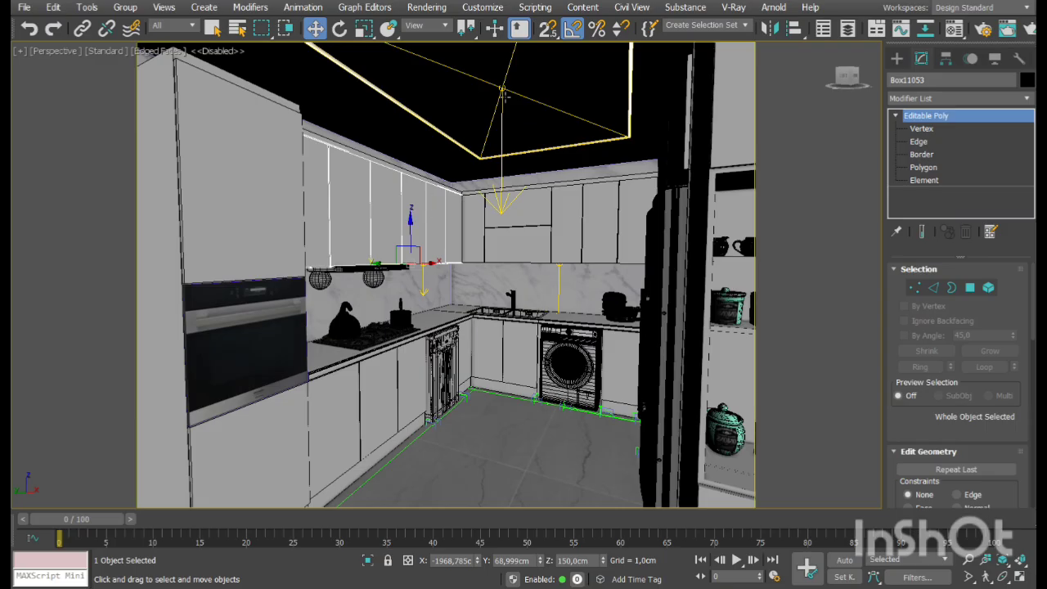
left_click(494, 124)
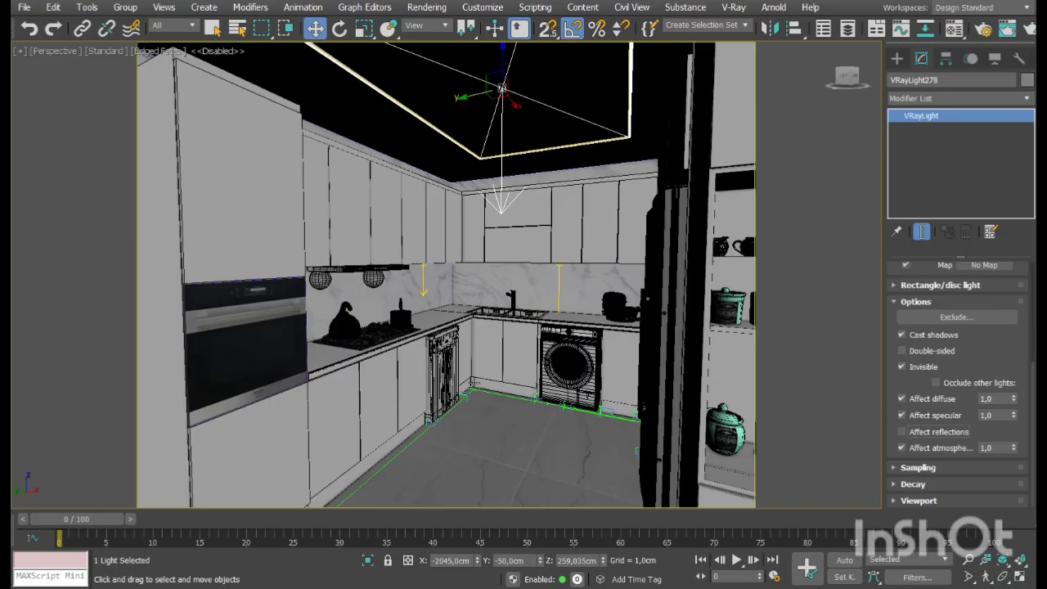
Turn off Affect reflections for the angled VRay fill light outside the room, selecting it in the top view
scroll(524, 381, "down", 4)
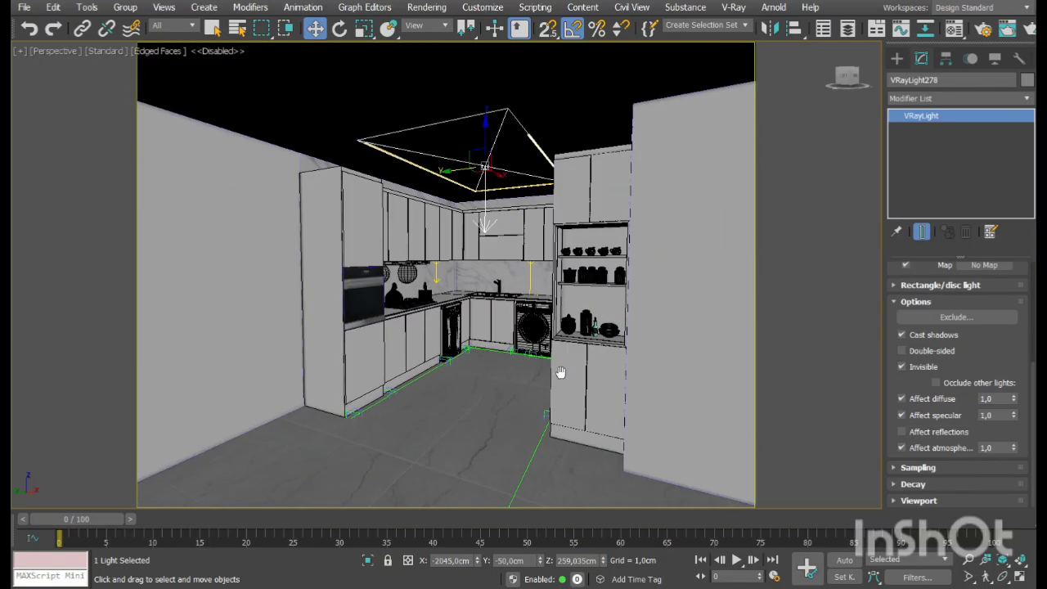
left_click(1020, 577)
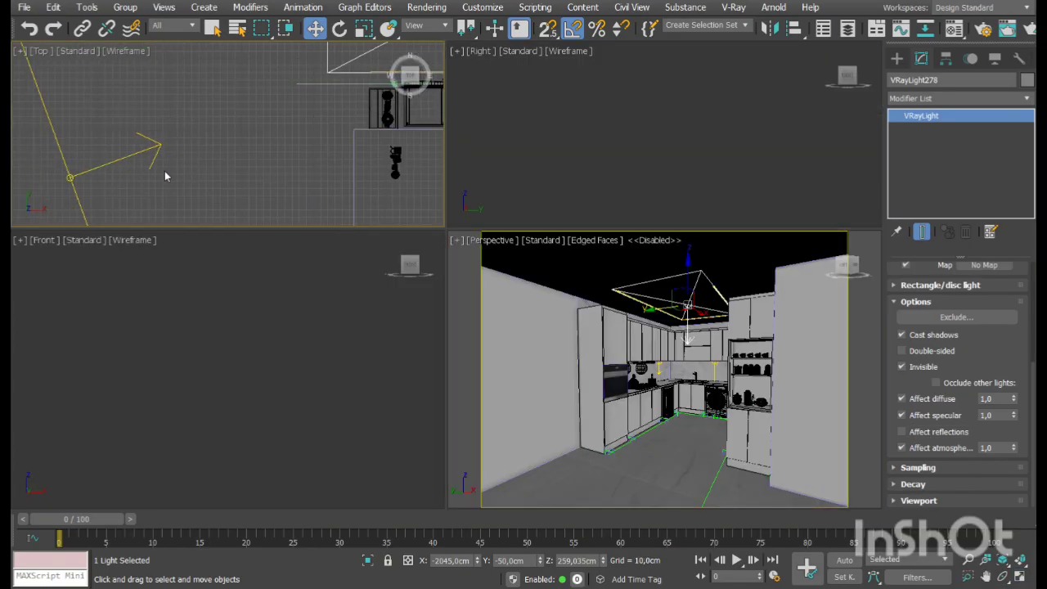
left_click(160, 147)
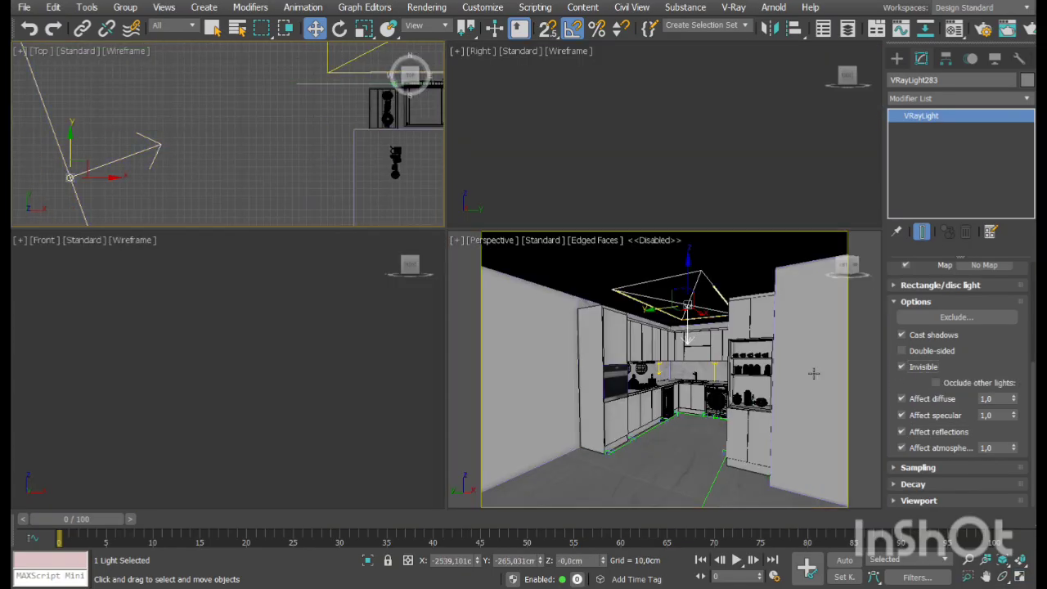
left_click(904, 434)
right_click(621, 363)
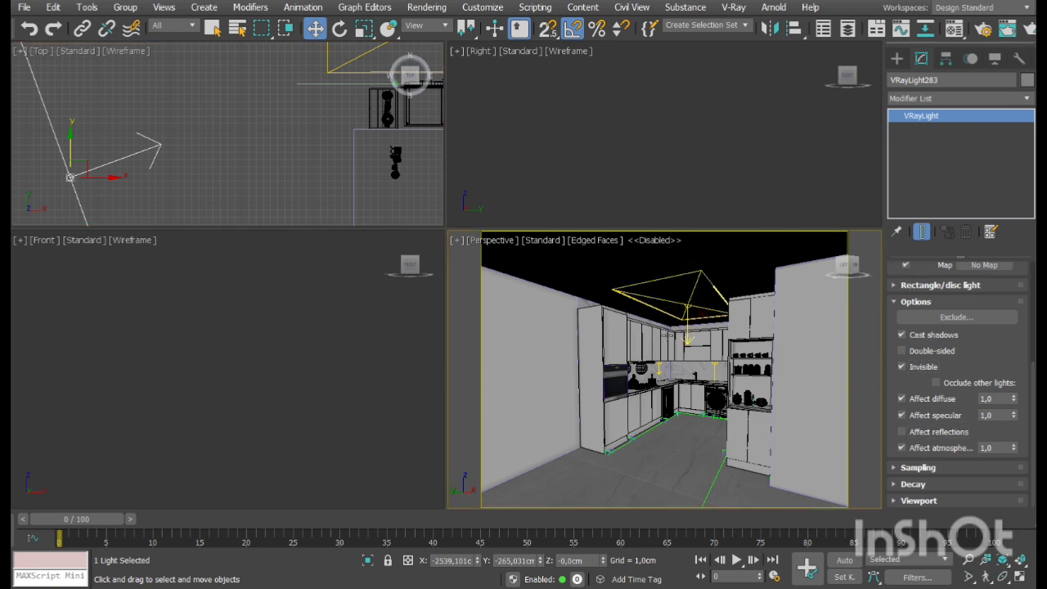
Check the options of the under-cabinet light on the back wall and look over the whole kitchen in the perspective view
middle_click_drag(671, 380, 661, 379)
scroll(669, 361, "up", 5)
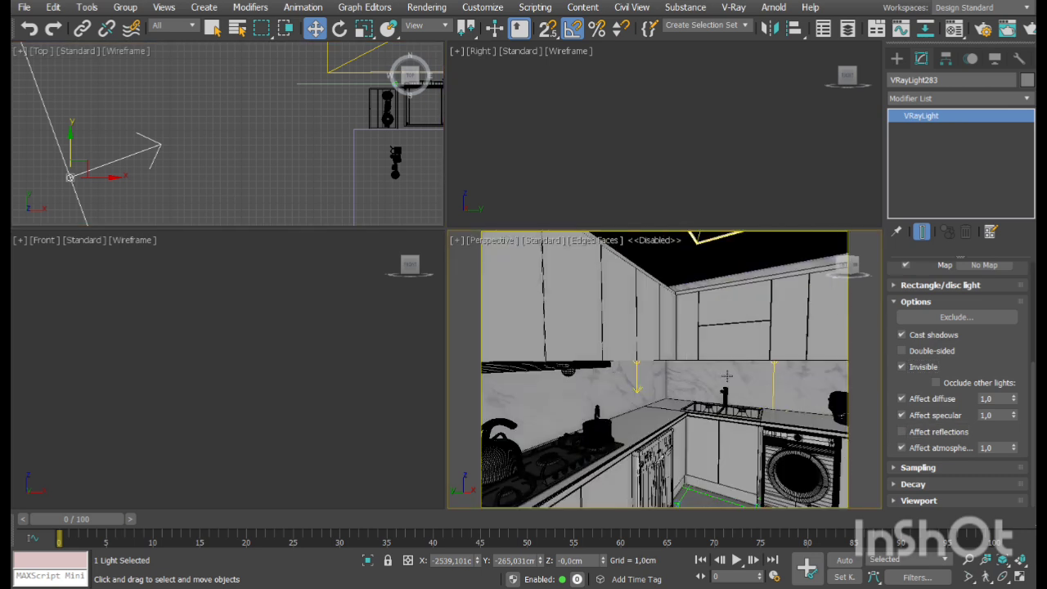
left_click(779, 372)
middle_click_drag(619, 325, 617, 368)
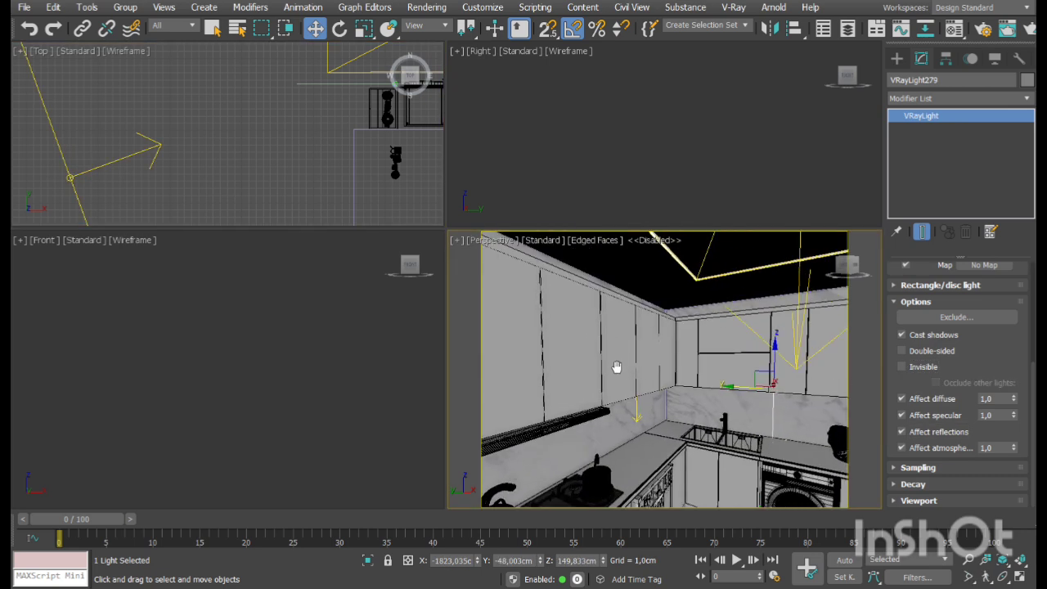
middle_click_drag(711, 286, 699, 332)
scroll(699, 398, "down", 2)
scroll(709, 330, "down", 2)
mouse_move(702, 399)
middle_mouse_down()
mouse_move(709, 330)
mouse_move(717, 409)
middle_mouse_up()
scroll(727, 357, "down", 1)
left_click(1019, 579)
left_click(969, 560)
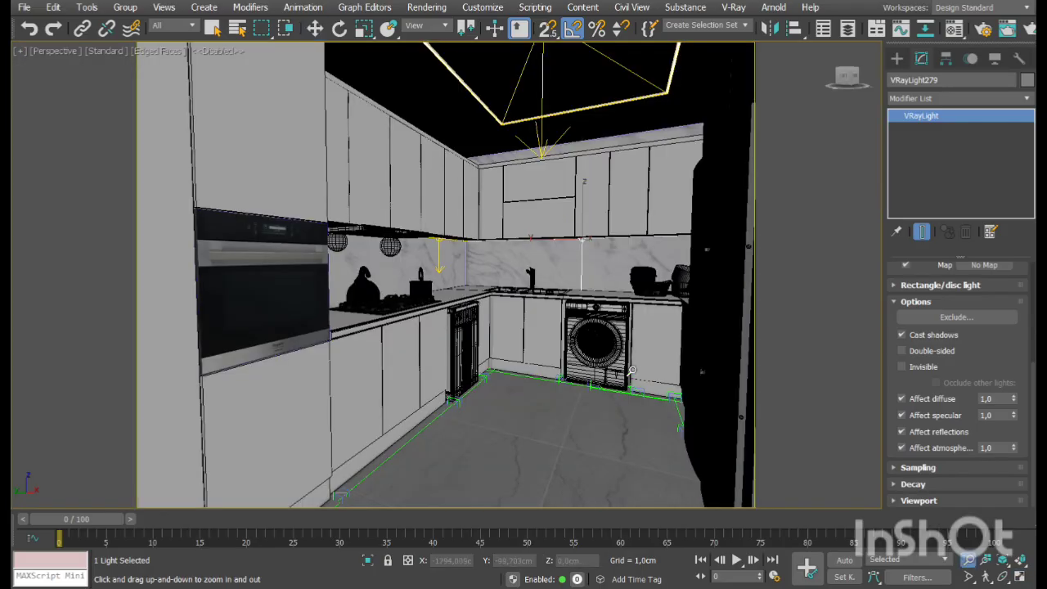
scroll(613, 393, "down", 3)
middle_click_drag(613, 393, 550, 372)
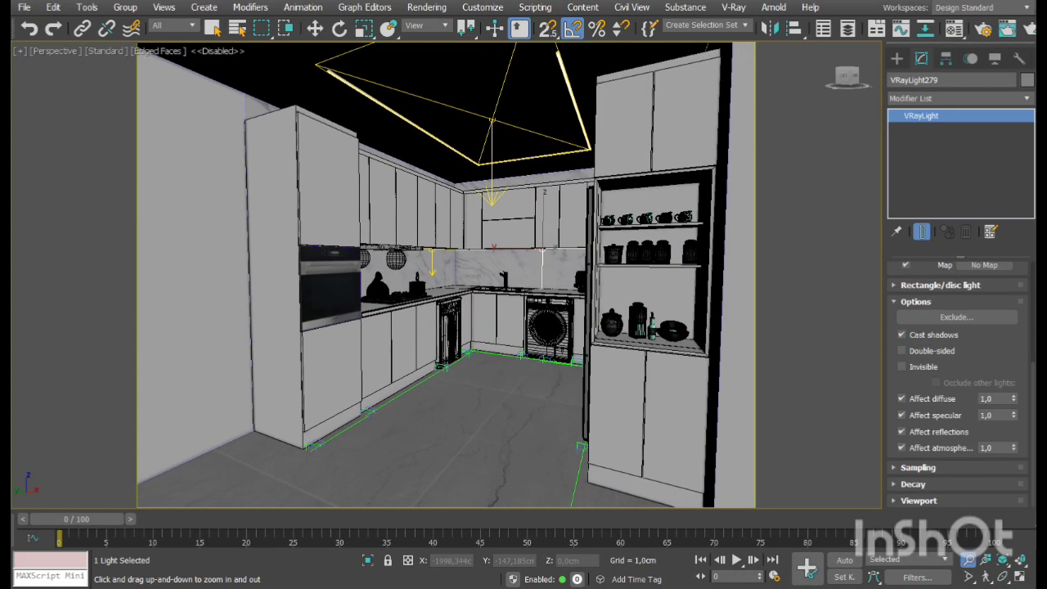
Select the open shelf unit's interior polygons, grow the selection to nine polygons, and apply a material to them
right_click(681, 322)
scroll(660, 296, "up", 3)
left_click(660, 296)
scroll(661, 296, "up", 5)
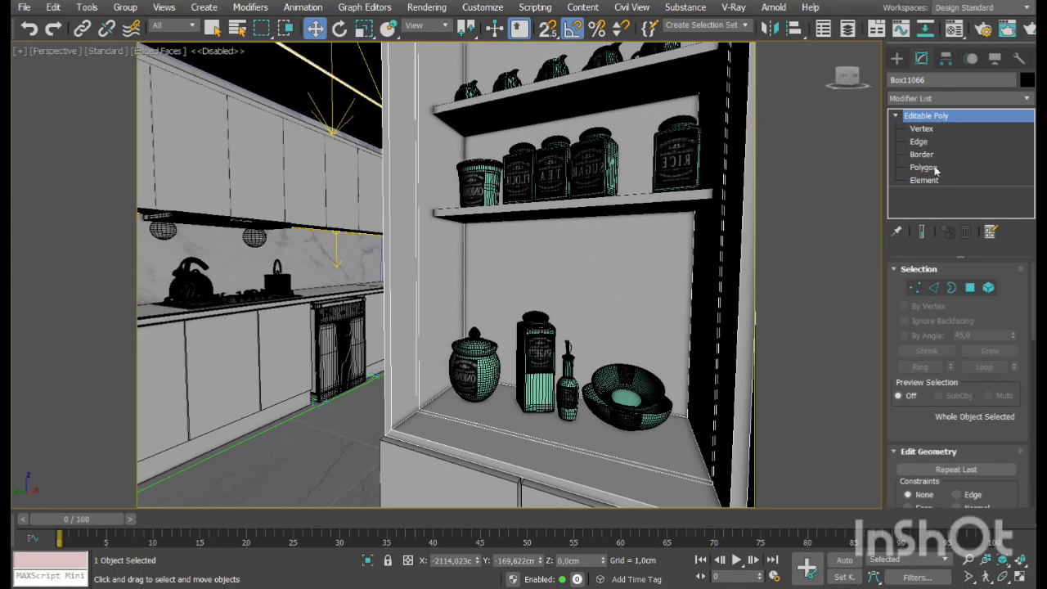
left_click(925, 167)
left_click(612, 253)
left_click(990, 351)
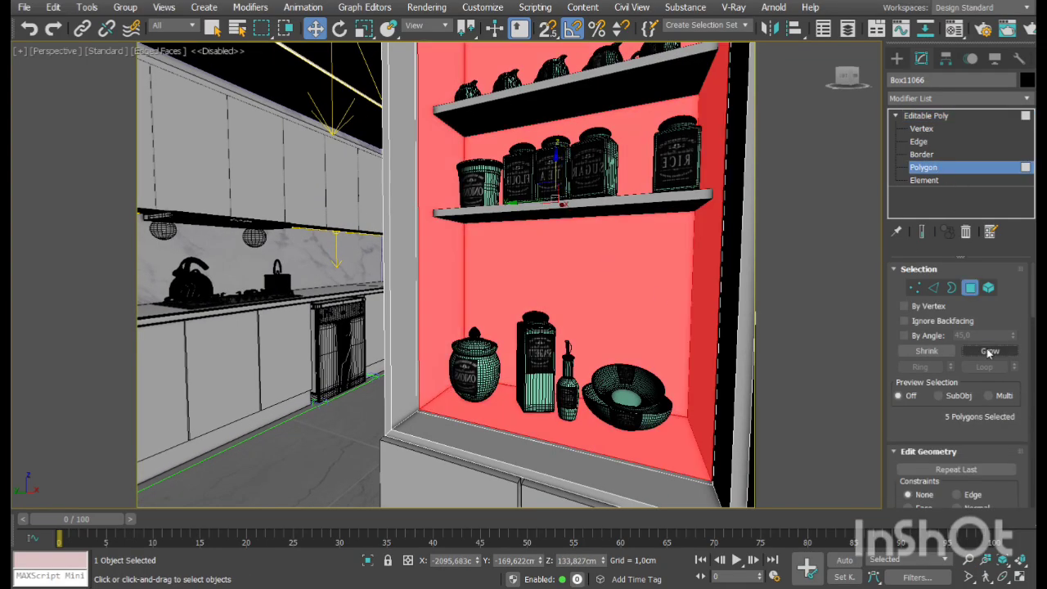
left_click(990, 351)
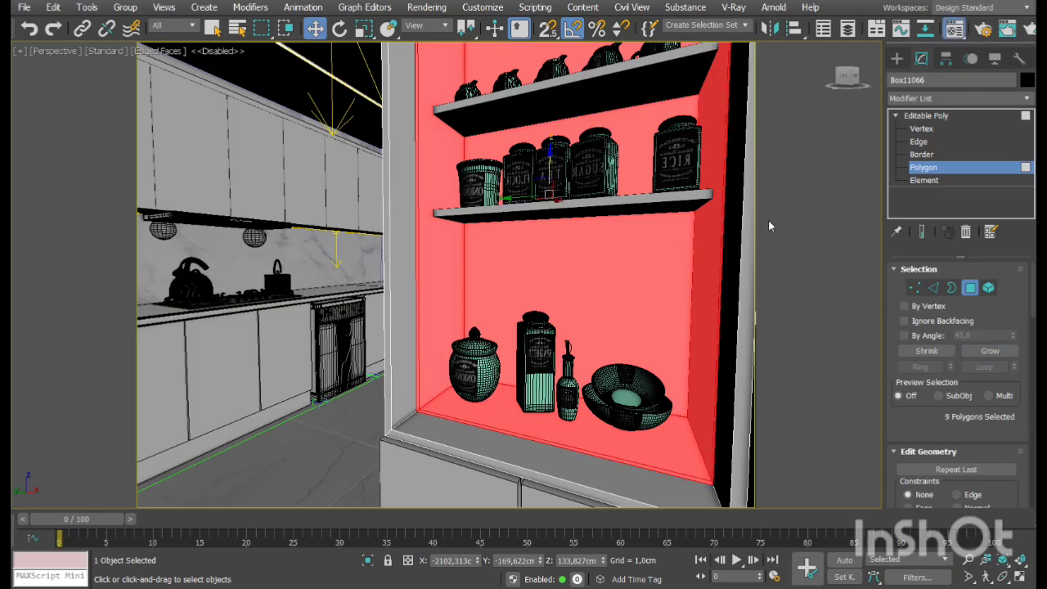
left_click(605, 311)
left_click(823, 163)
Shrink the polygon selection to the shelf unit's five interior faces and finish polygon editing
left_click(1003, 578)
left_click_drag(464, 236, 464, 244)
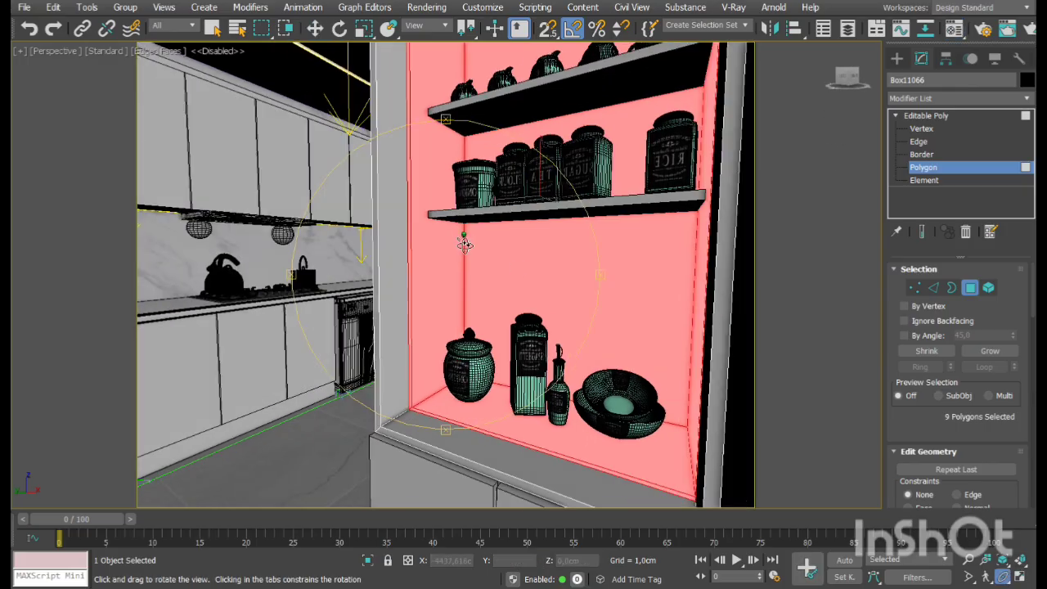
scroll(465, 244, "up", 3)
middle_click_drag(455, 264, 430, 279)
right_click(427, 277)
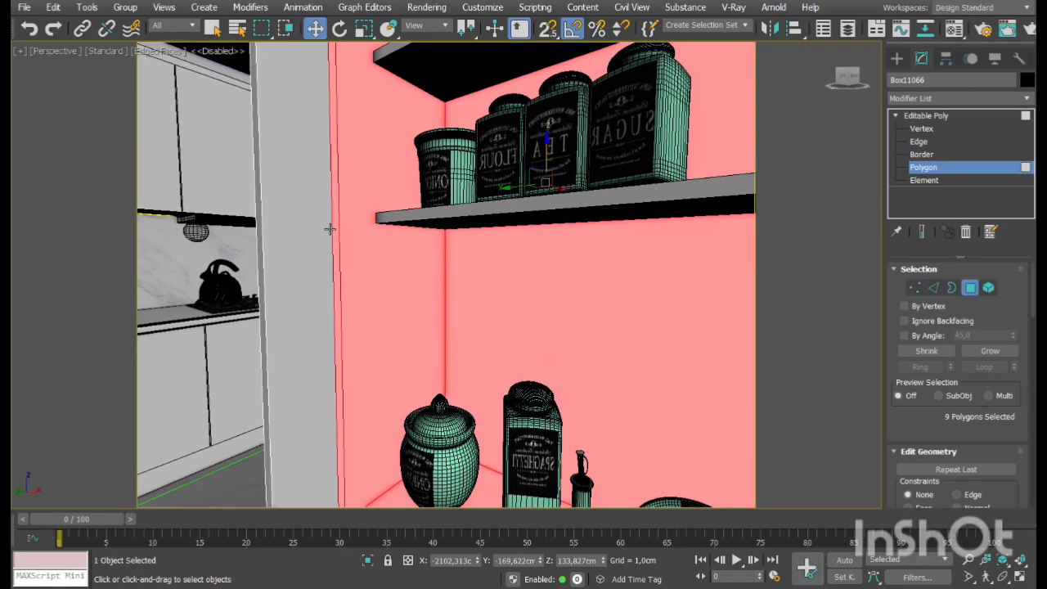
left_click(944, 351)
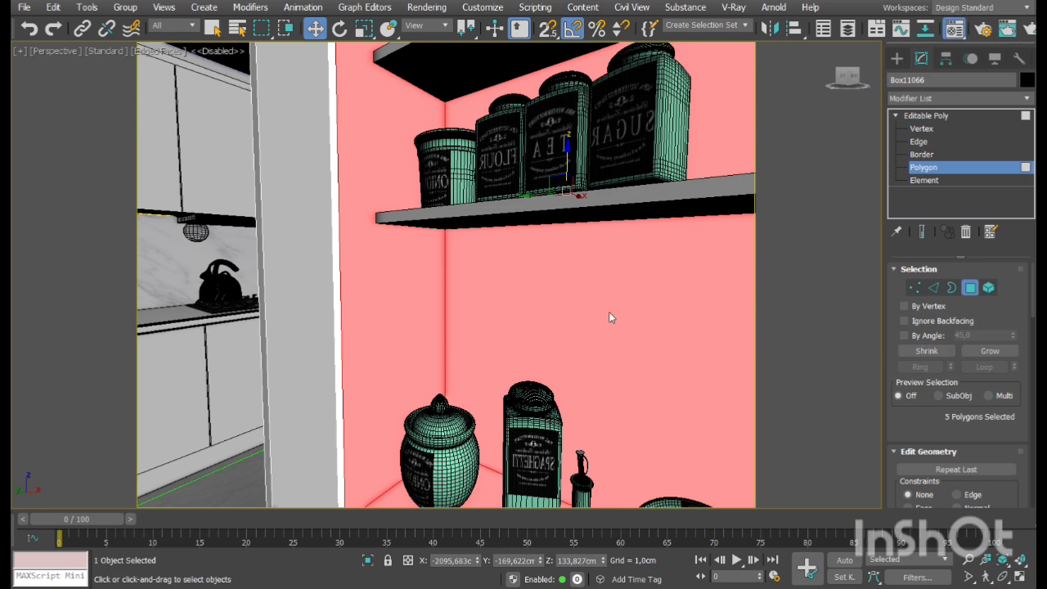
key("4")
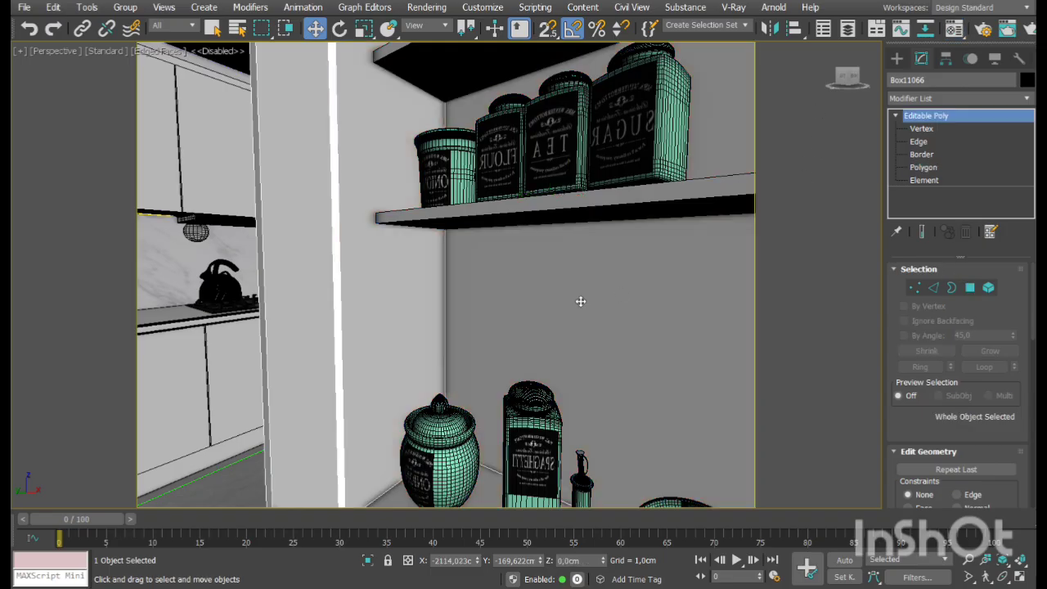
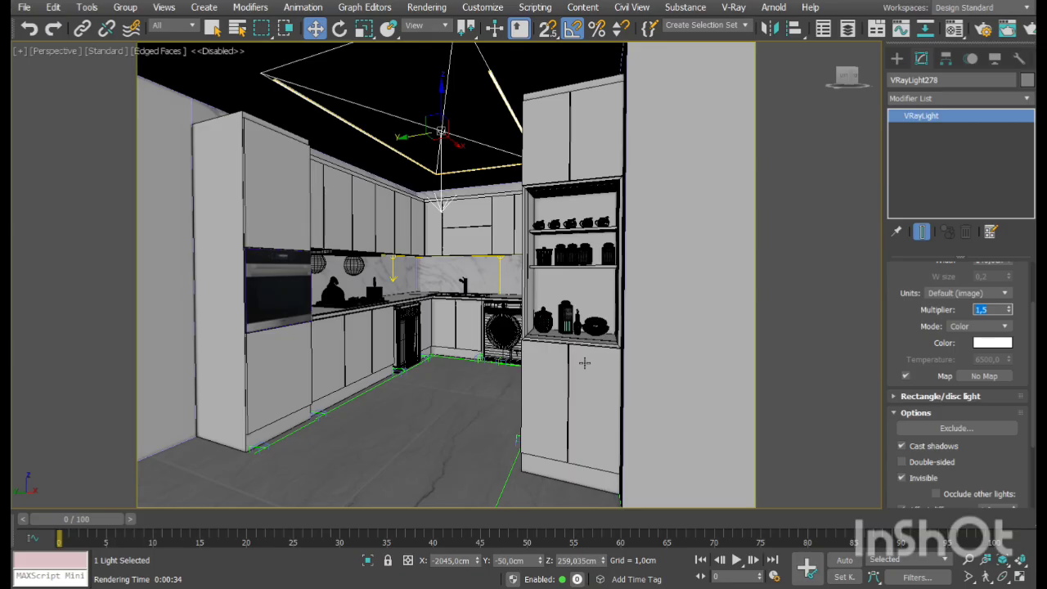
Apply the wood material to the oven tower's carcass and to the wall and base cabinet carcasses along the cooktop wall
left_click(217, 147)
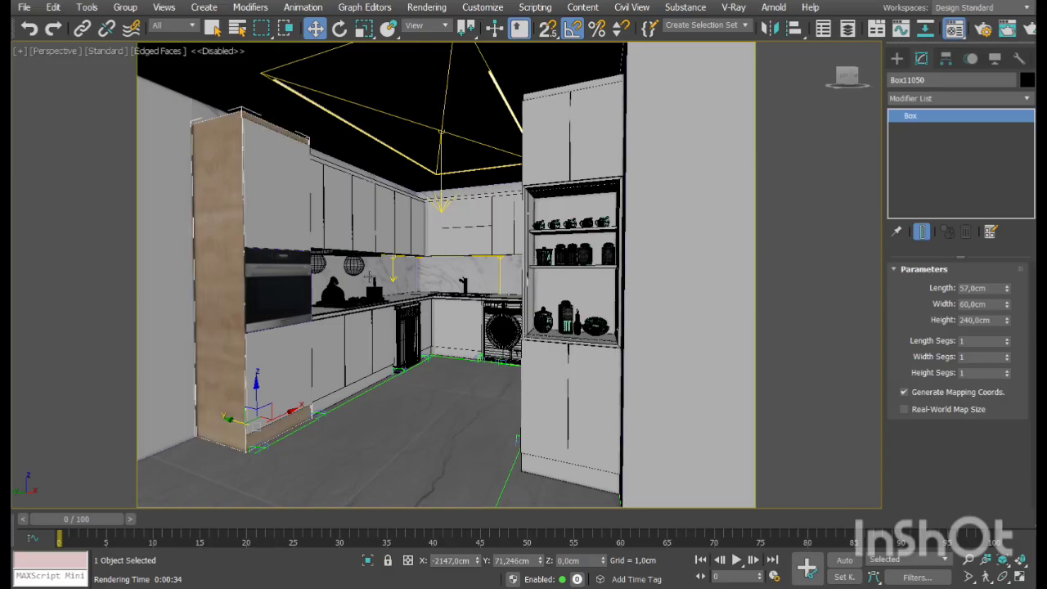
left_click(339, 172)
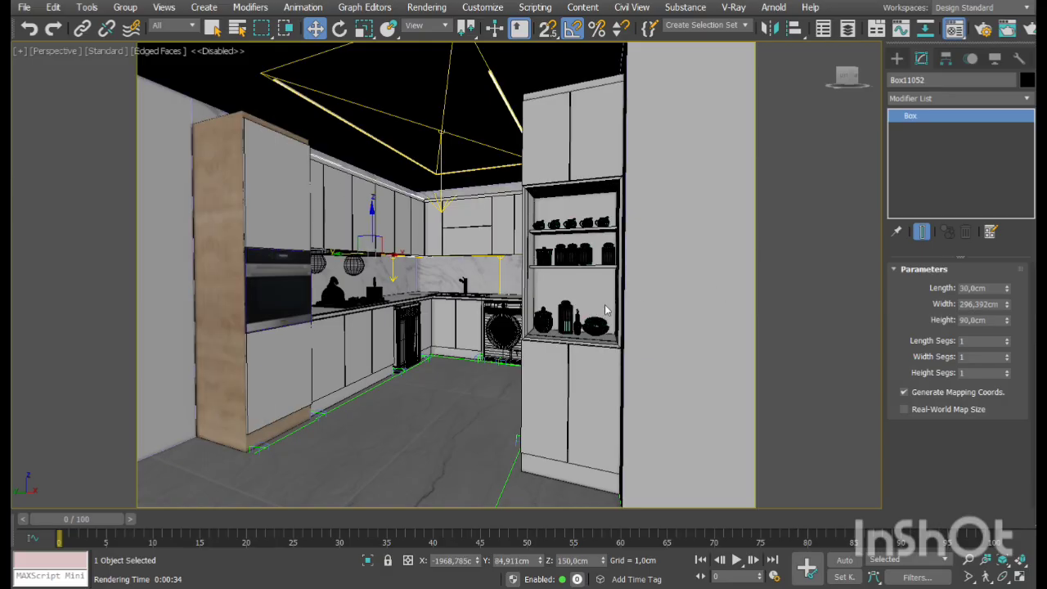
left_click(379, 391)
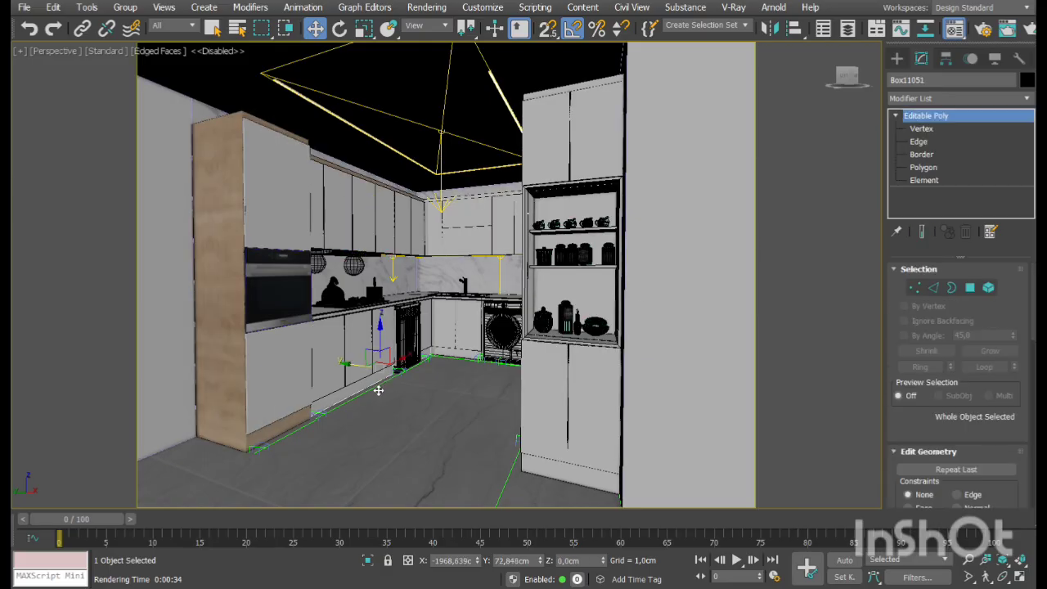
Apply the wood material to the upper cabinet carcasses on the sink wall, in the corner beside the fridge, and above the fridge
left_click(986, 577)
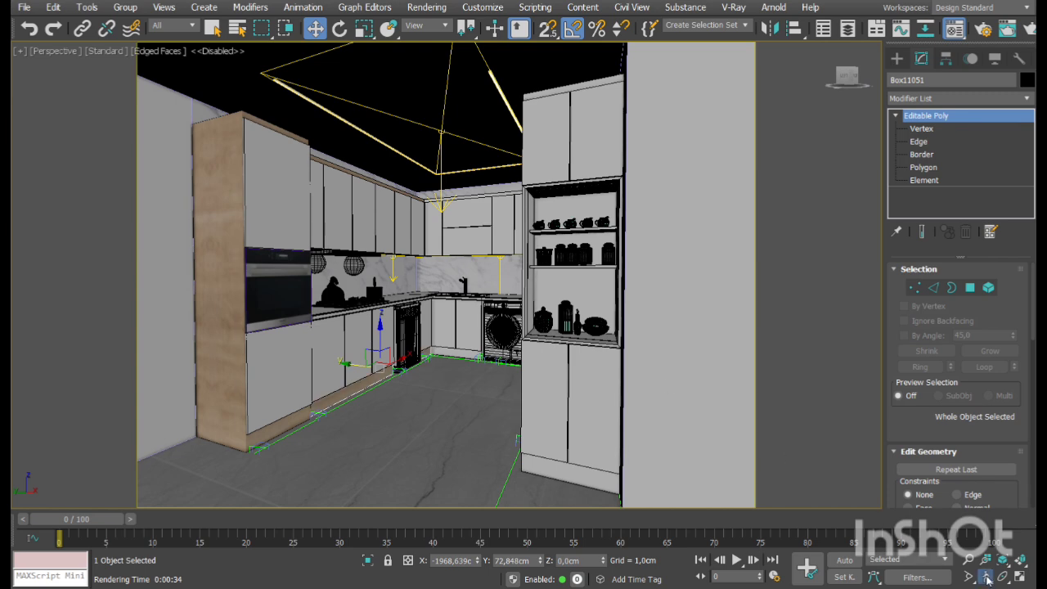
left_click_drag(308, 365, 482, 383)
right_click(290, 288)
scroll(275, 190, "up", 4)
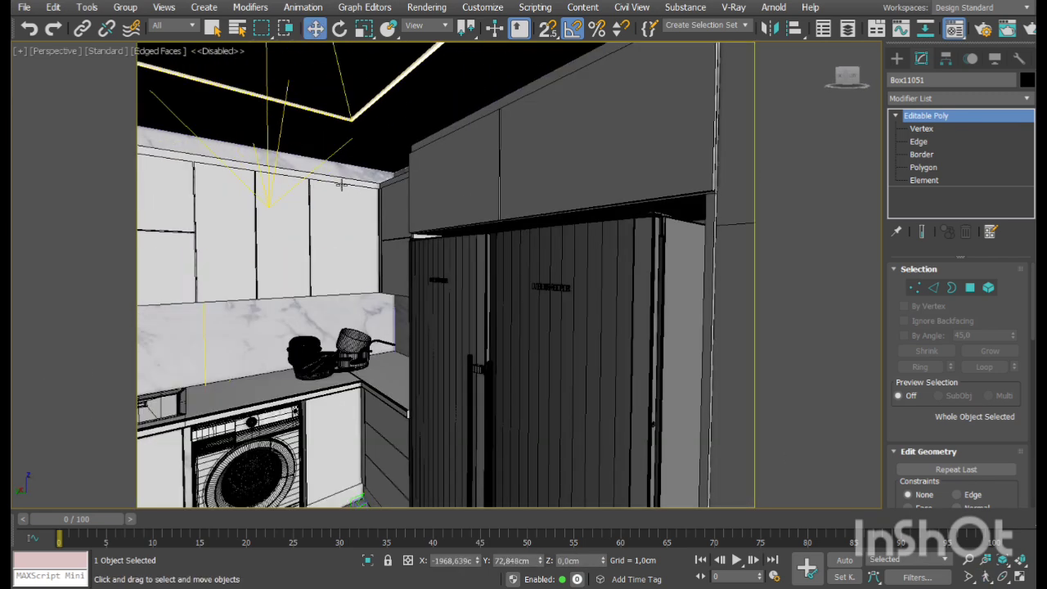
left_click(602, 302)
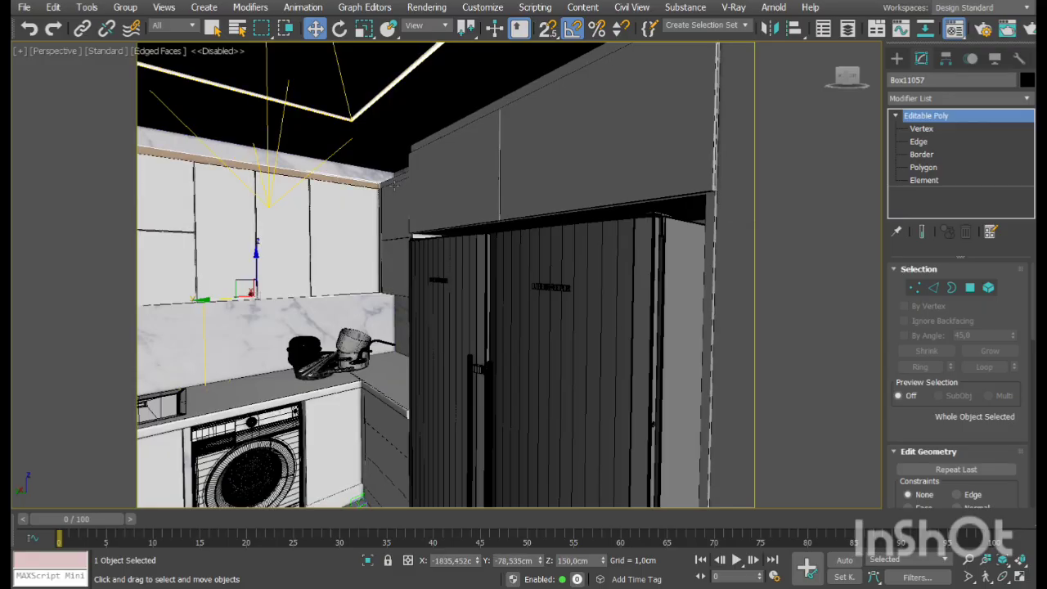
left_click(603, 299)
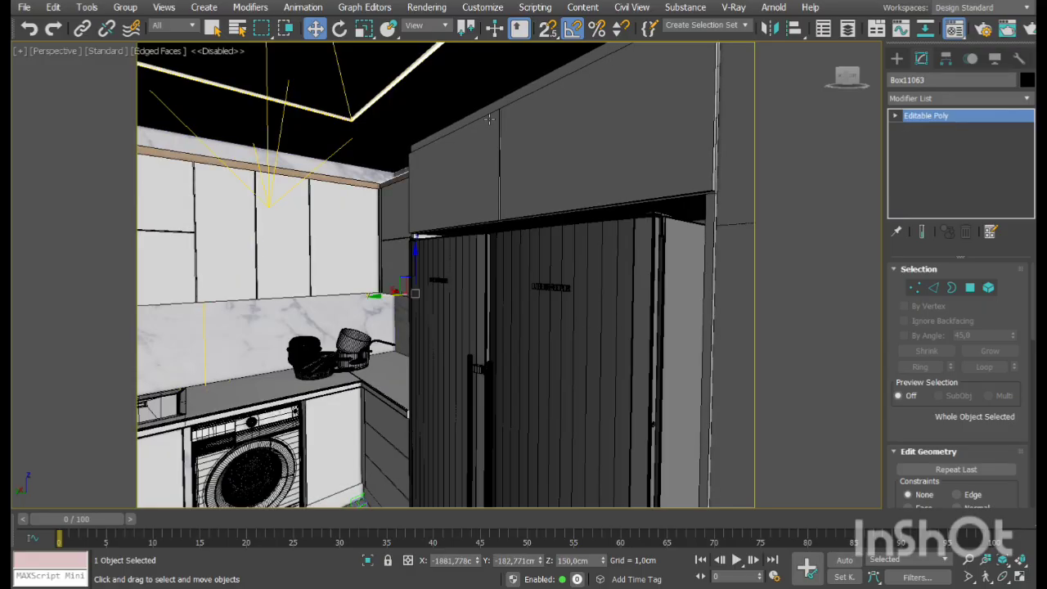
left_click(562, 303)
Apply the wood material to the base cabinet carcasses beside the fridge and along the washing machine wall
middle_click_drag(477, 304, 503, 250)
middle_click_drag(434, 436, 455, 390)
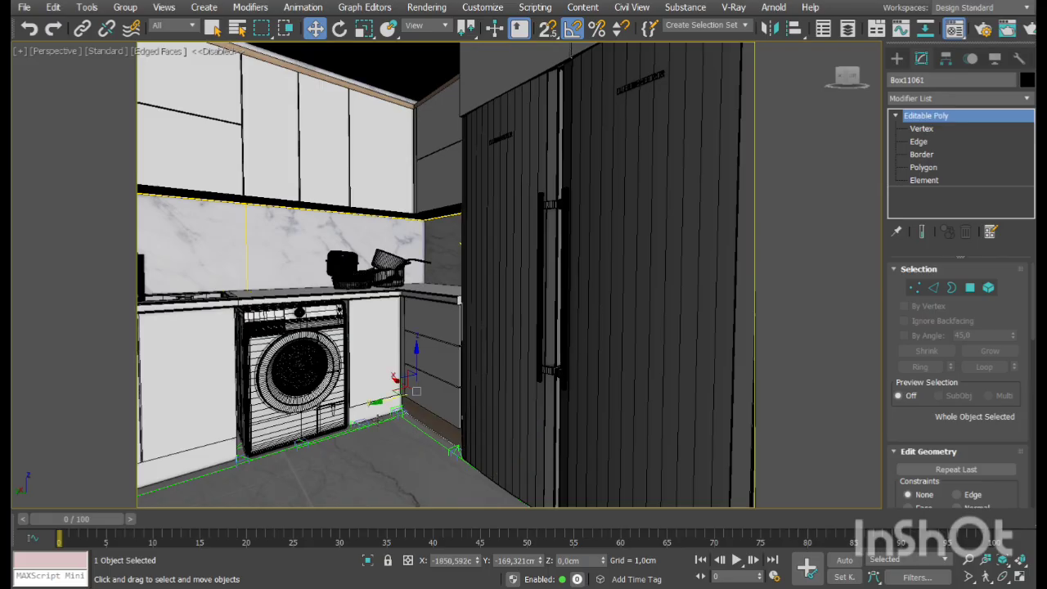
left_click(615, 319)
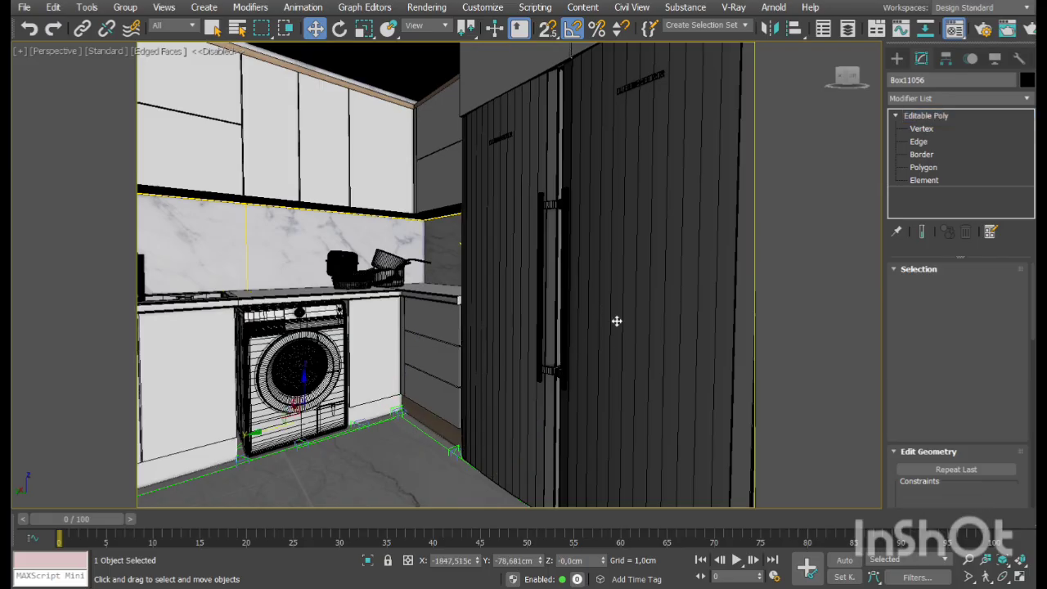
Apply the wood material to the tall open shelf unit, growing its interior polygon selection to nine faces and shrinking it to five
left_click(985, 577)
left_click_drag(461, 307, 484, 253)
middle_click_drag(483, 253, 274, 301)
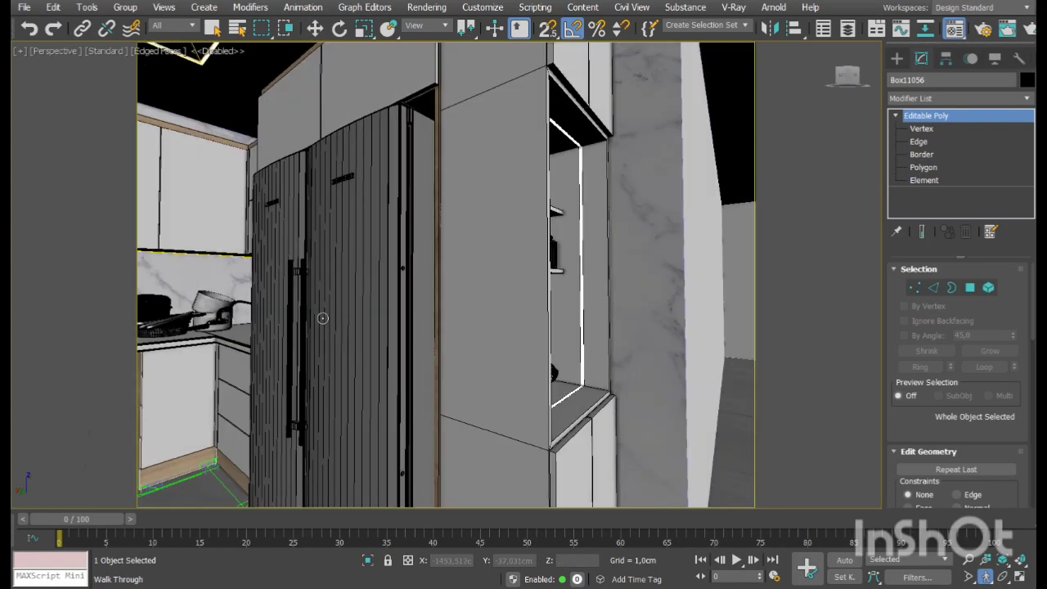
left_click_drag(322, 318, 429, 307)
middle_click_drag(429, 308, 321, 380)
left_click_drag(368, 366, 351, 330)
right_click(345, 327)
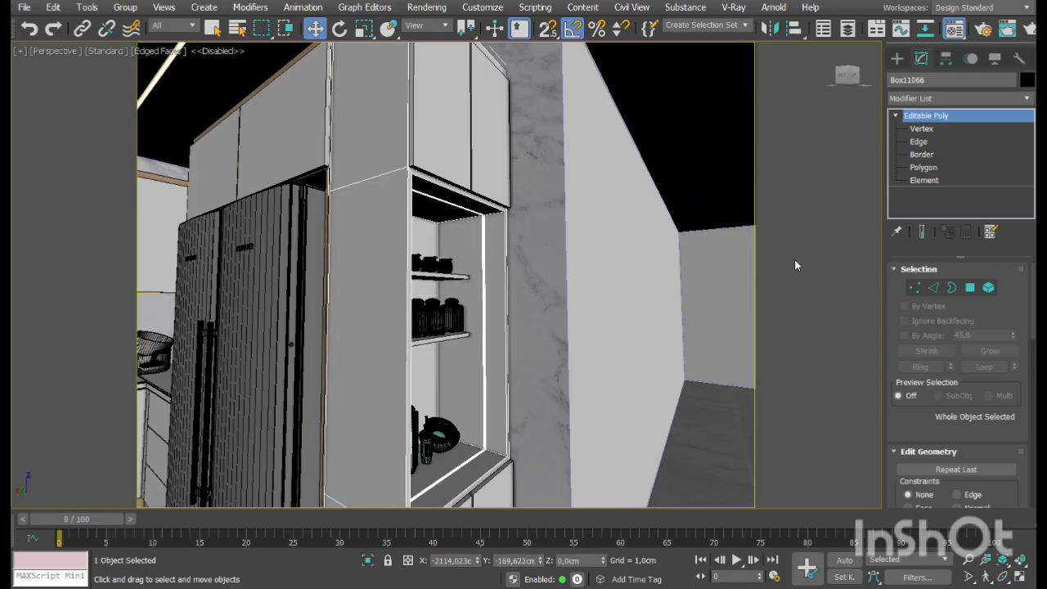
left_click(970, 287)
left_click(446, 245)
left_click(990, 350)
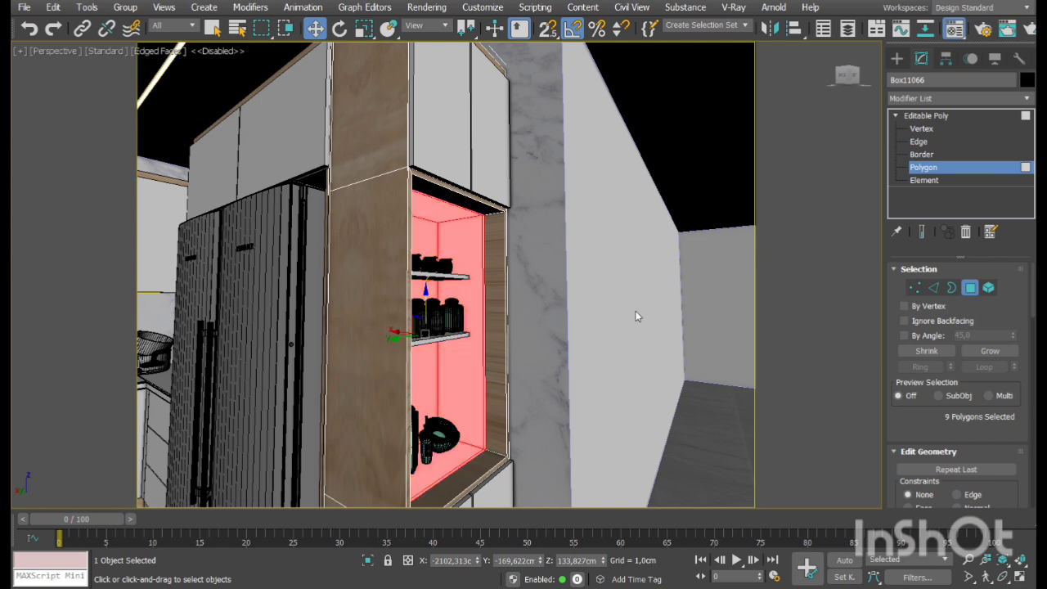
left_click(927, 350)
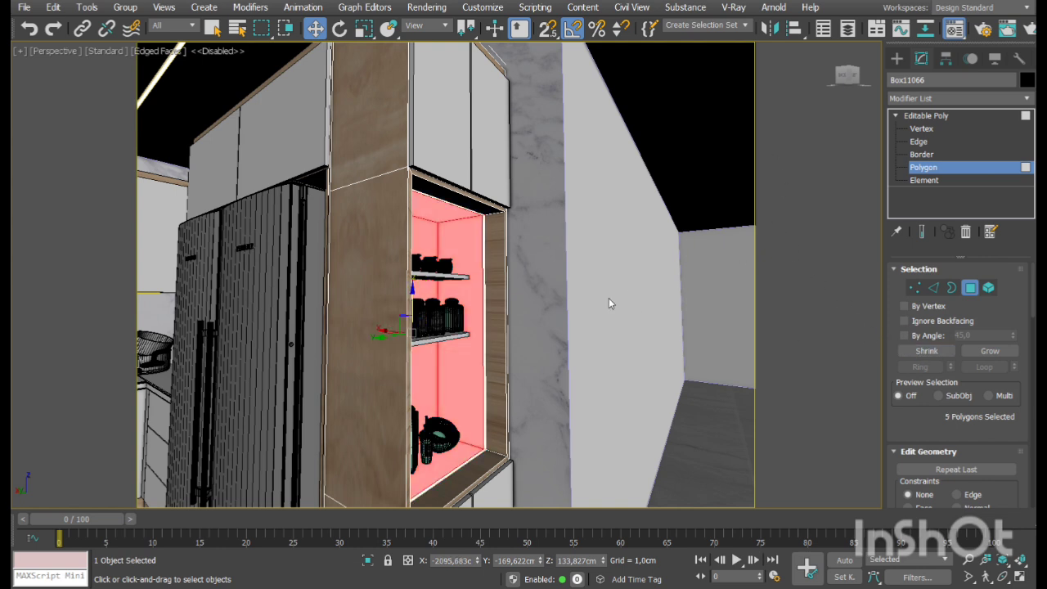
left_click(970, 287)
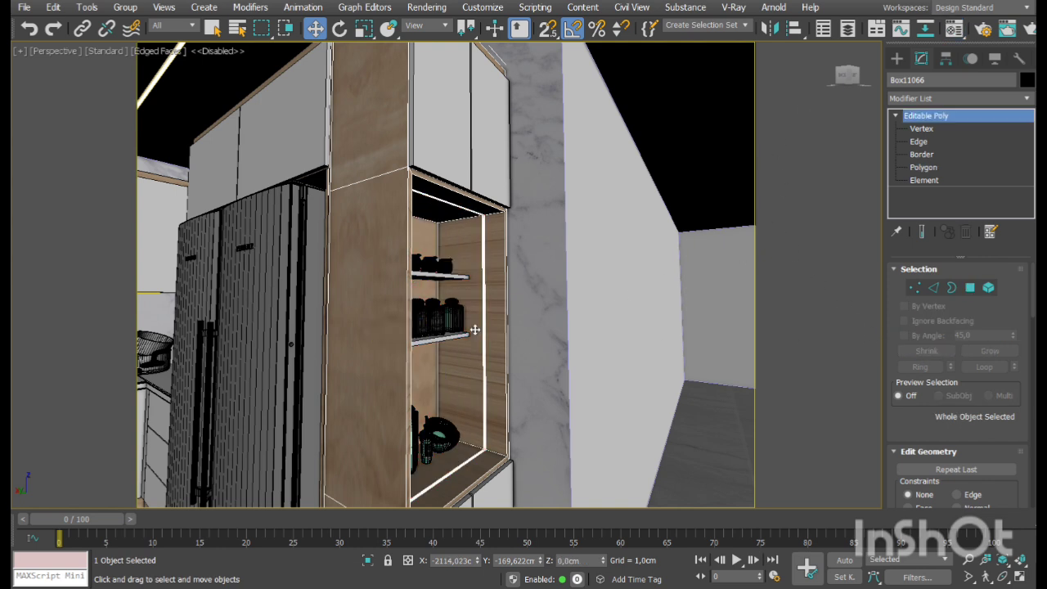
Add a UVW Map modifier to the tall shelf unit with Box mapping, align it to the X axis, and fit it
left_click(463, 319)
left_click(383, 224)
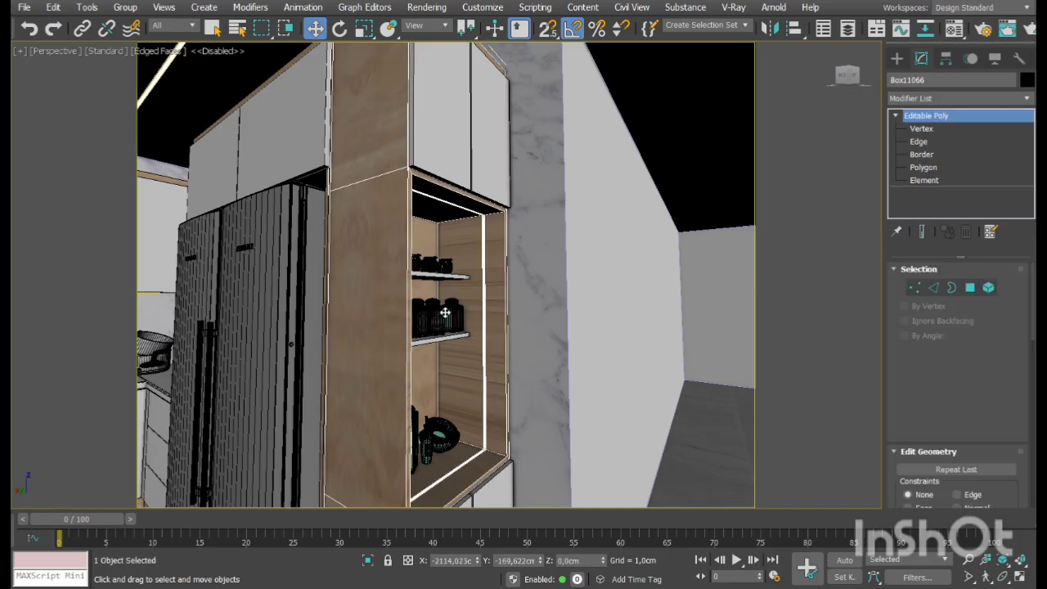
left_click(1004, 577)
left_click_drag(529, 303, 628, 255)
right_click(629, 255)
left_click(1029, 98)
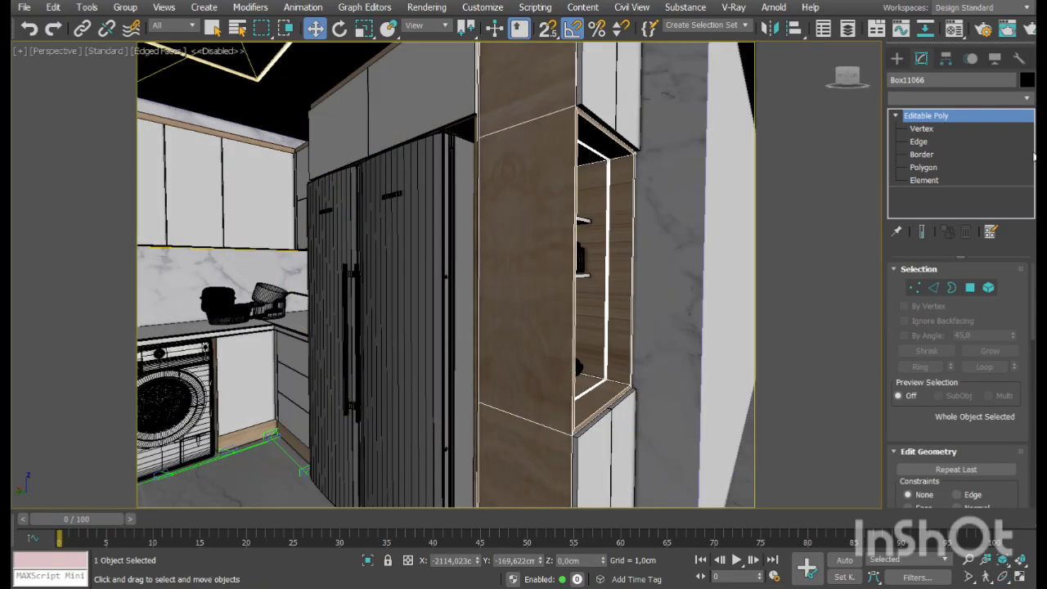
left_click(902, 408)
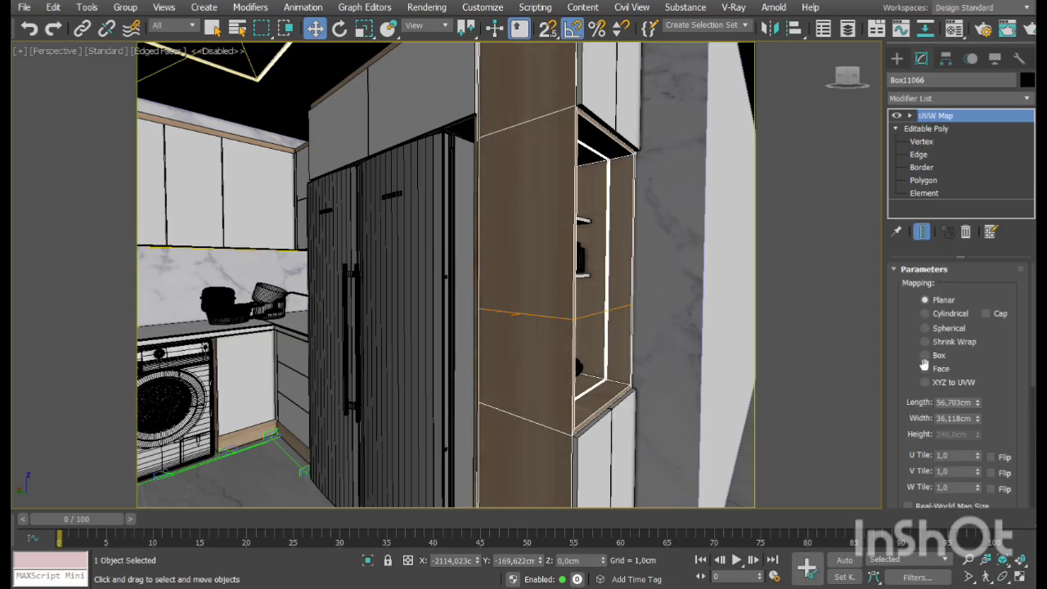
scroll(1005, 455, "down", 3)
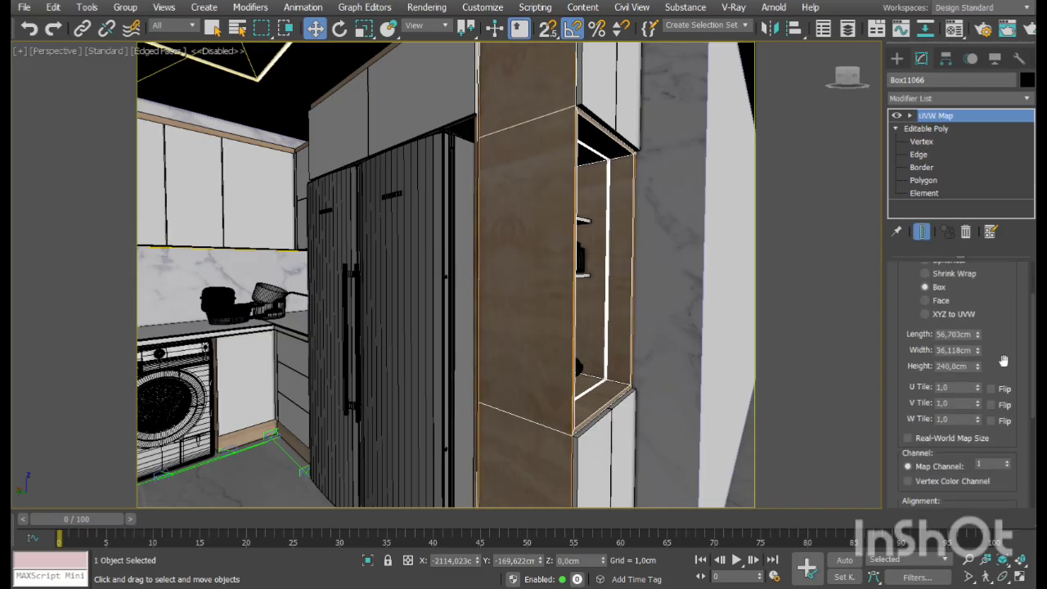
scroll(992, 462, "down", 4)
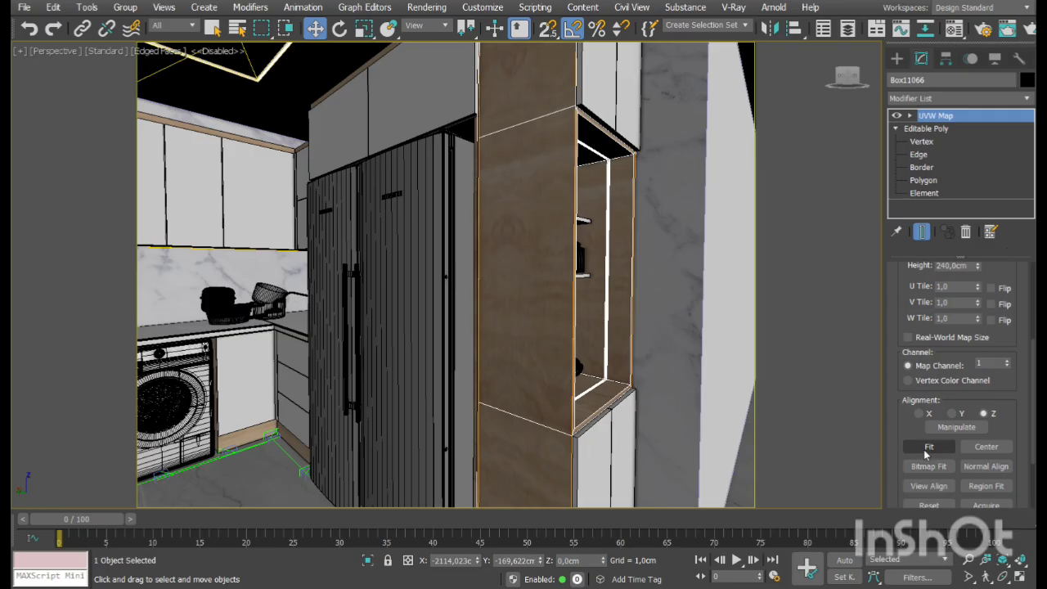
left_click(952, 414)
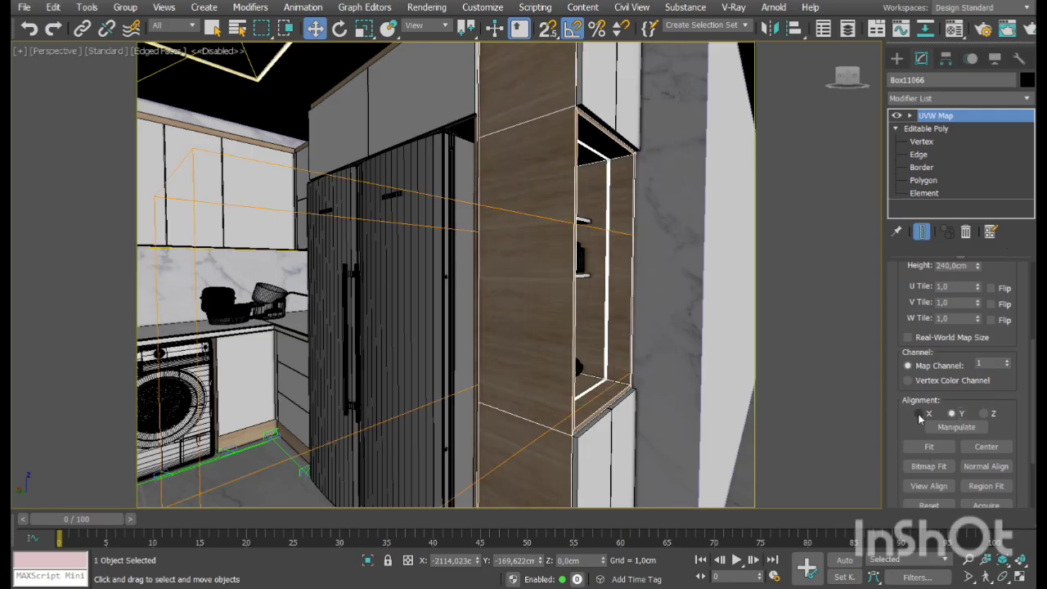
left_click(919, 414)
left_click(930, 446)
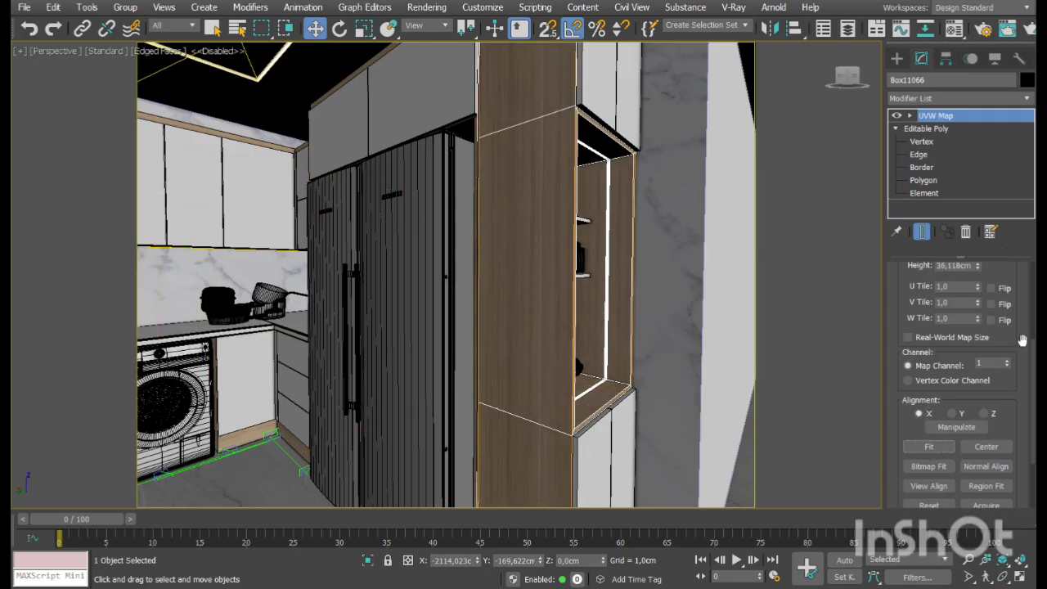
Set the shelf unit's UVW mapping length, width and height to 100 cm each
scroll(953, 393, "up", 4)
type("100")
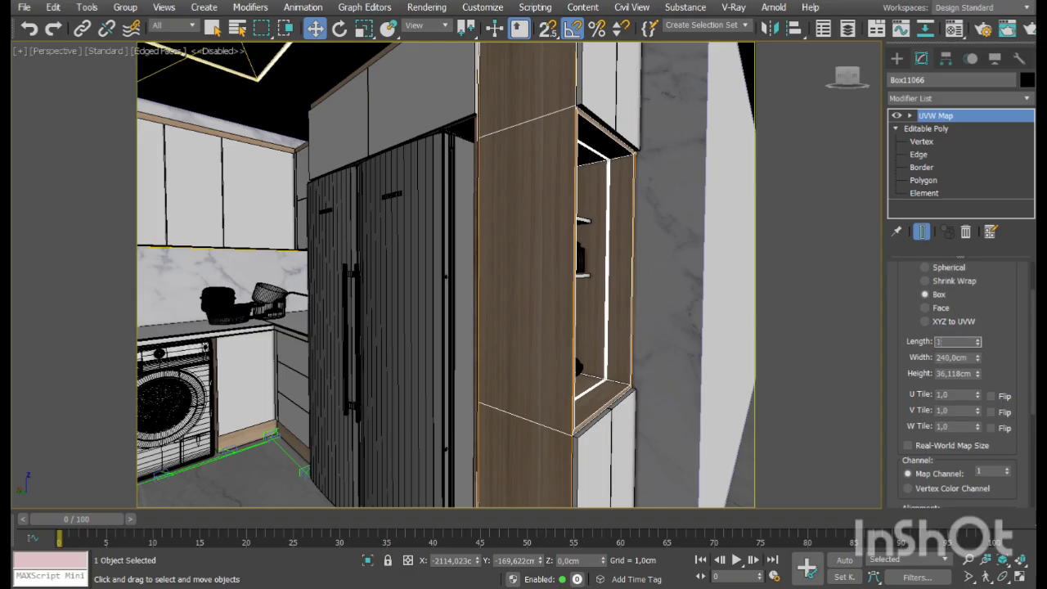
key("Tab")
type("100")
key("Tab")
type("100")
key("Return")
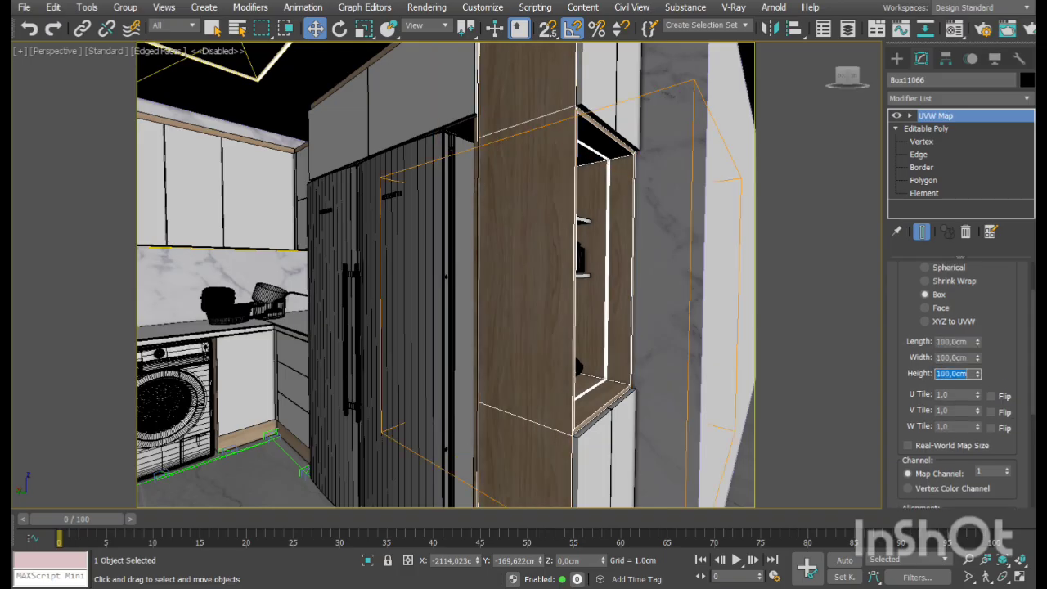
Inspect the wood texture mapping on the shelf unit's side panel and interior up close
scroll(744, 155, "down", 2)
scroll(689, 320, "up", 1)
key("alt+z")
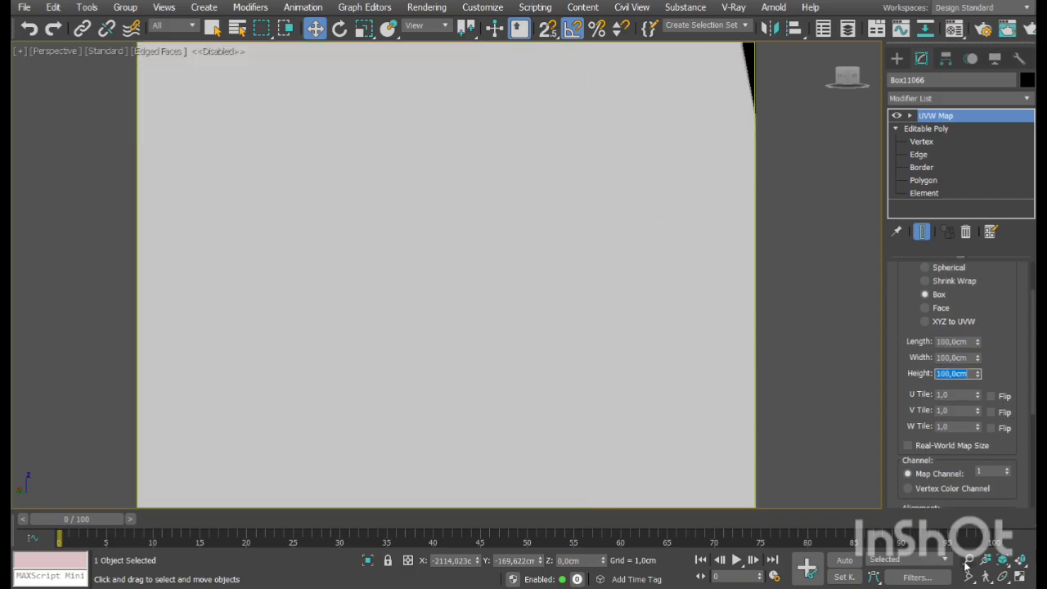
left_click_drag(491, 238, 509, 209)
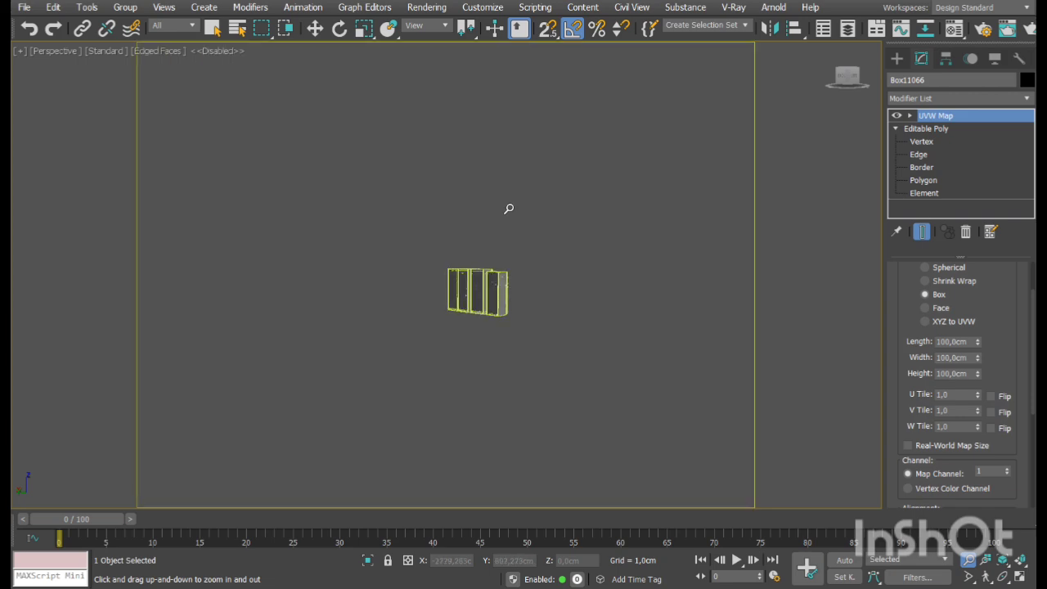
left_click(1004, 561)
middle_click_drag(520, 298, 536, 277)
scroll(411, 237, "up", 5)
middle_click_drag(435, 227, 342, 276)
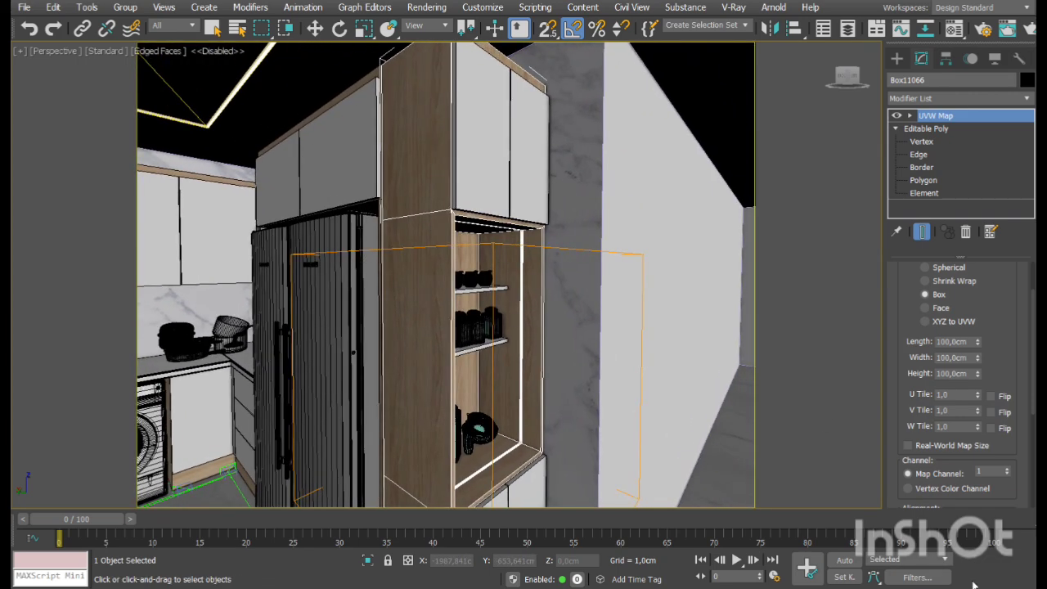
Copy the shelf unit's UVW Map modifier onto the tall oven cabinet and check its wood grain
left_click(985, 577)
left_click_drag(523, 360, 475, 386)
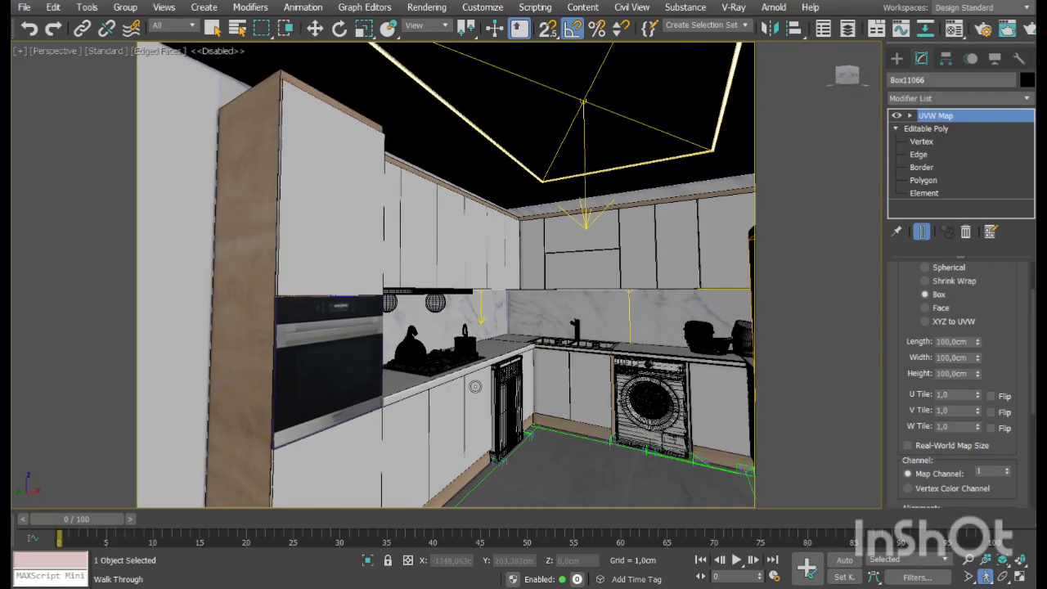
scroll(452, 362, "down", 3)
right_click(450, 363)
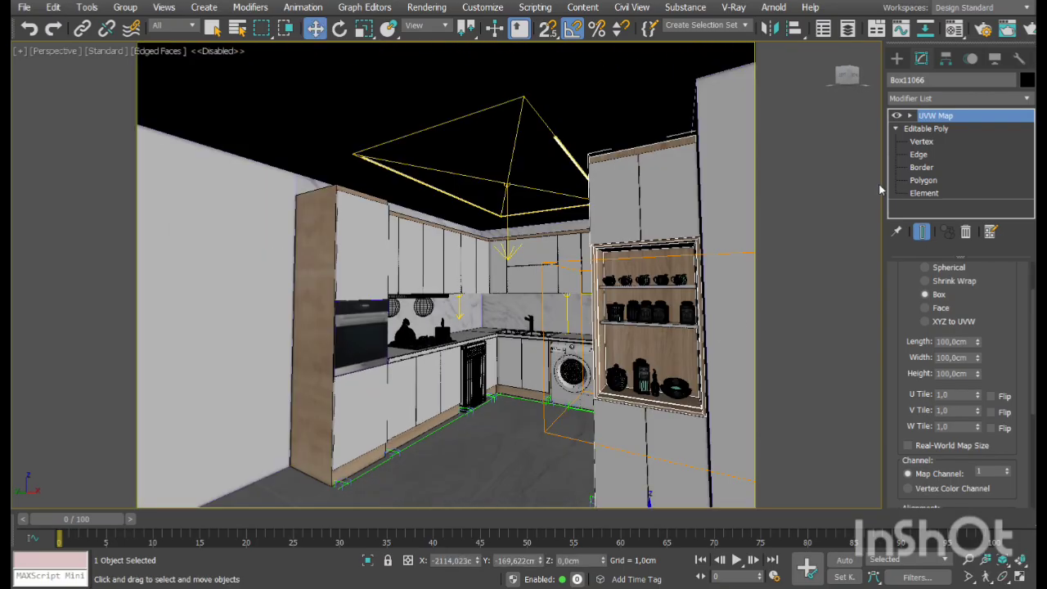
left_click(317, 263)
key("ctrl+v")
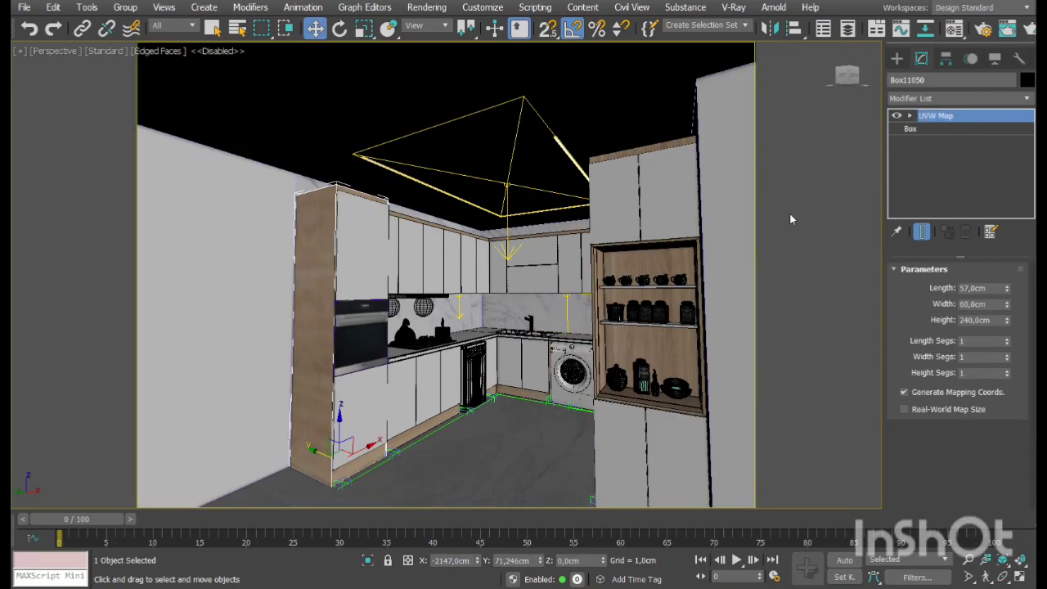
scroll(368, 337, "up", 3)
middle_click_drag(368, 337, 365, 297)
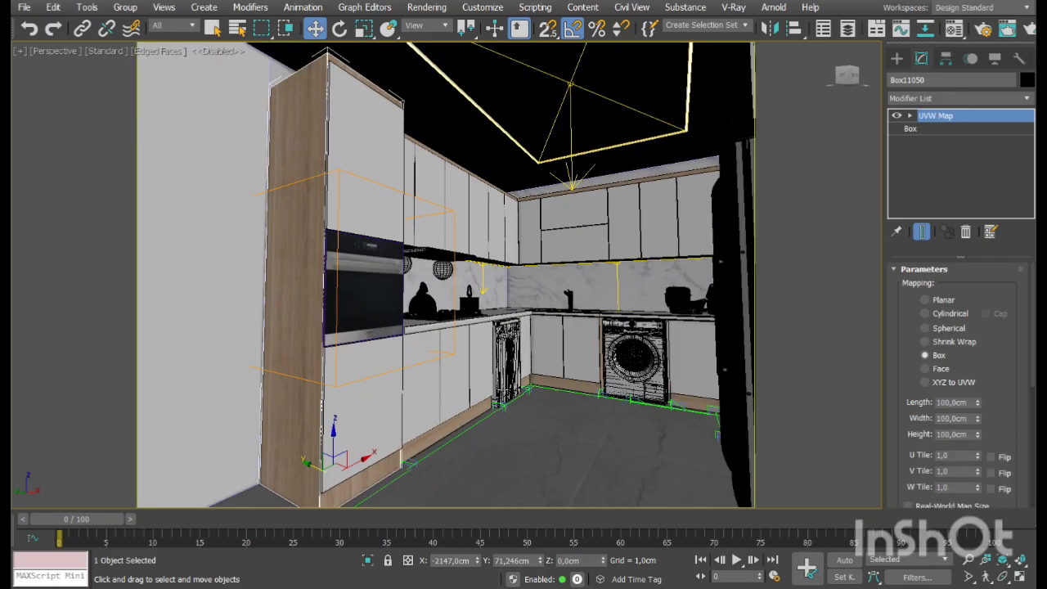
middle_click_drag(527, 338, 525, 344)
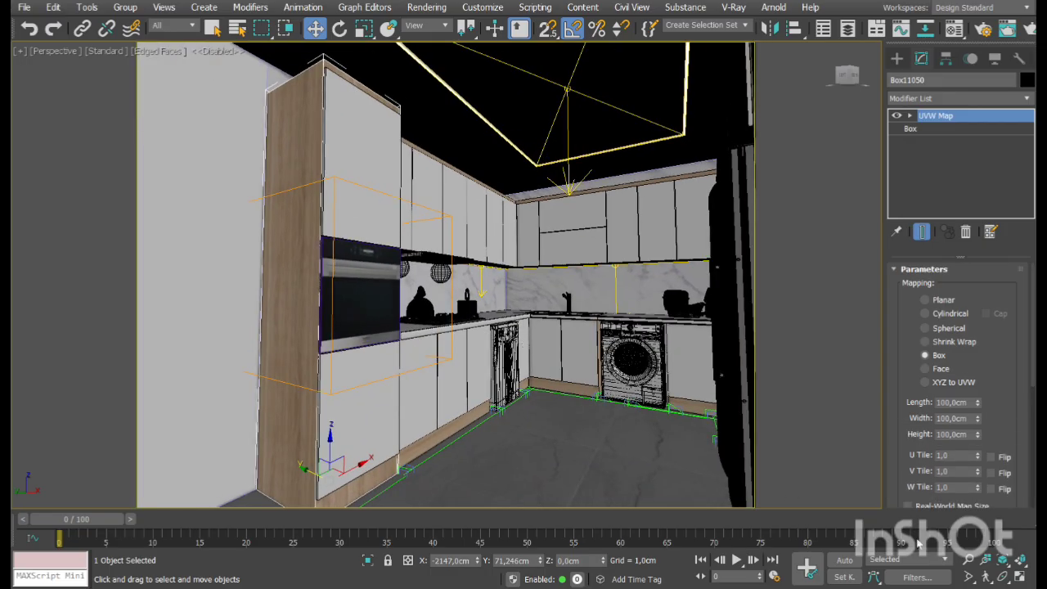